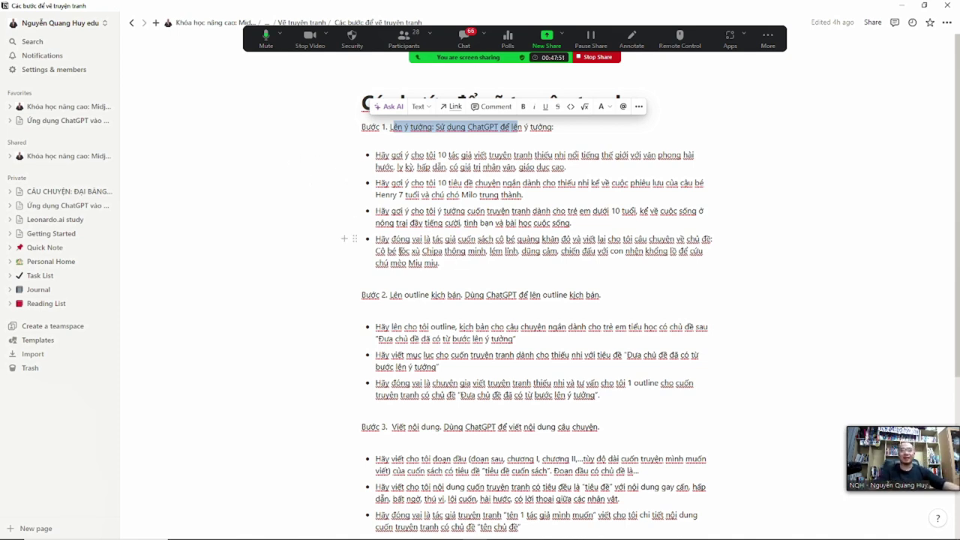
# Step: Copy the third Bước 1 prompt, asking for a farm-life comic idea for children under 10
pyautogui.click(403, 252)
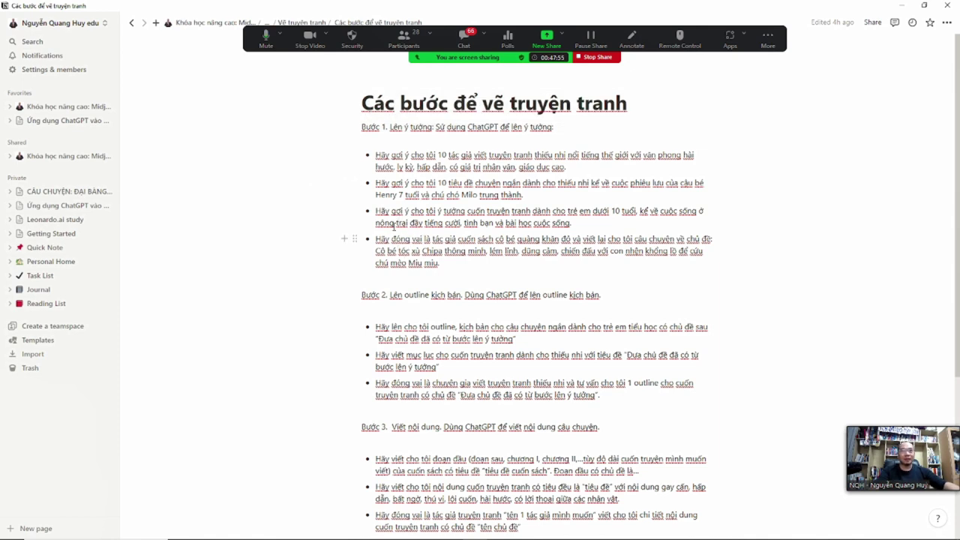
pyautogui.moveTo(378, 211); pyautogui.dragTo(580, 223)
pyautogui.hotkey('ctrl', 'c')
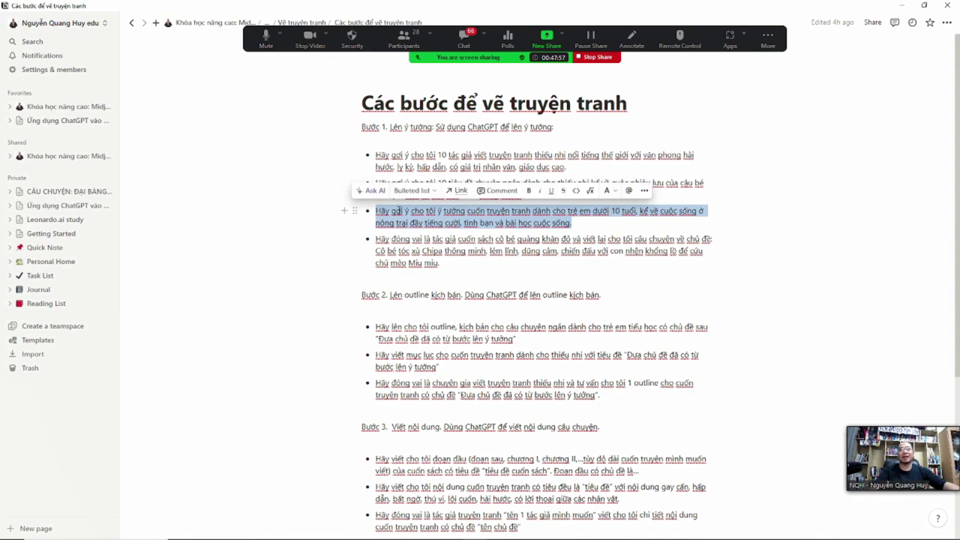
# Step: Switch to the Cốc Cốc browser, open chat.openai.com in a new tab, and send the copied comic idea prompt to ChatGPT
pyautogui.hotkey('alt', 'Tab')
pyautogui.hotkey('alt', 'Tab')
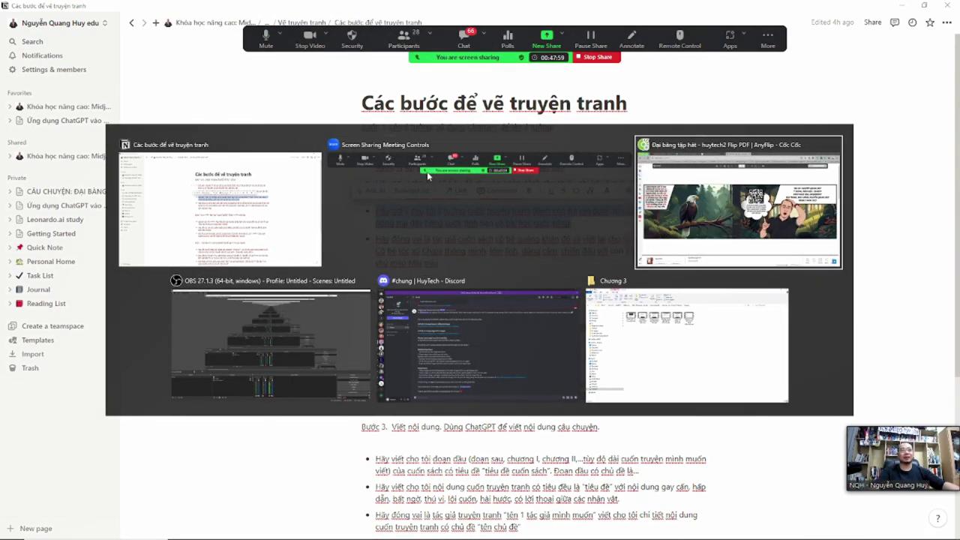
pyautogui.click(547, 7)
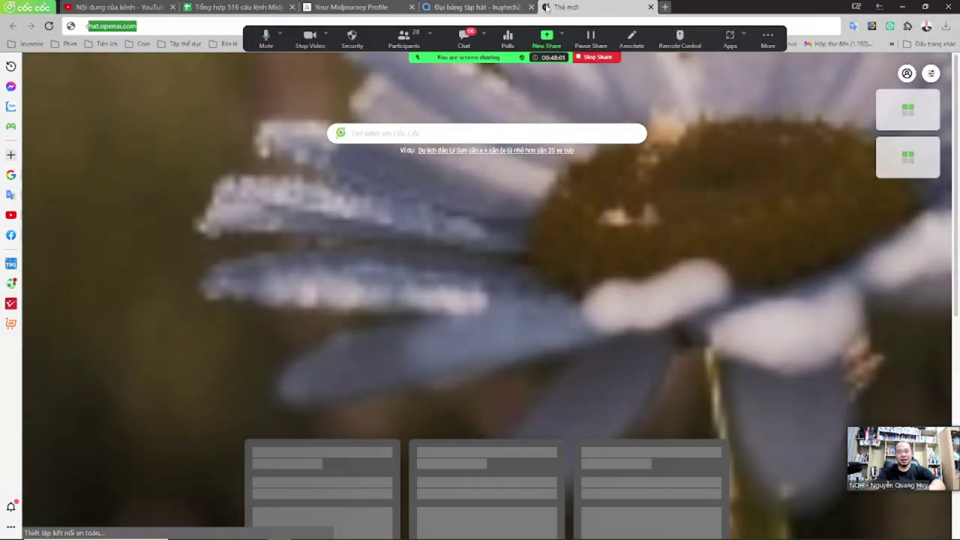
pyautogui.write('chat')
pyautogui.press('Return')
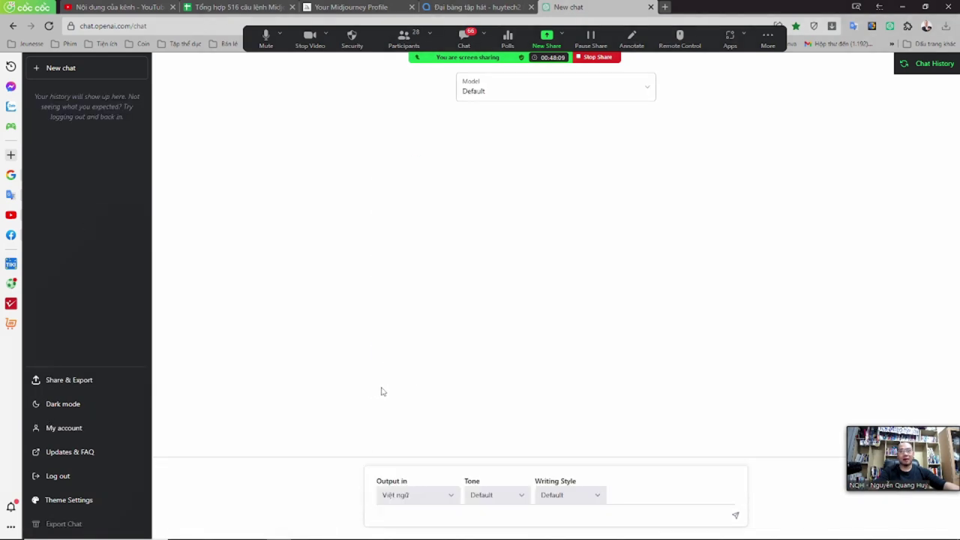
pyautogui.hotkey('ctrl', 'v')
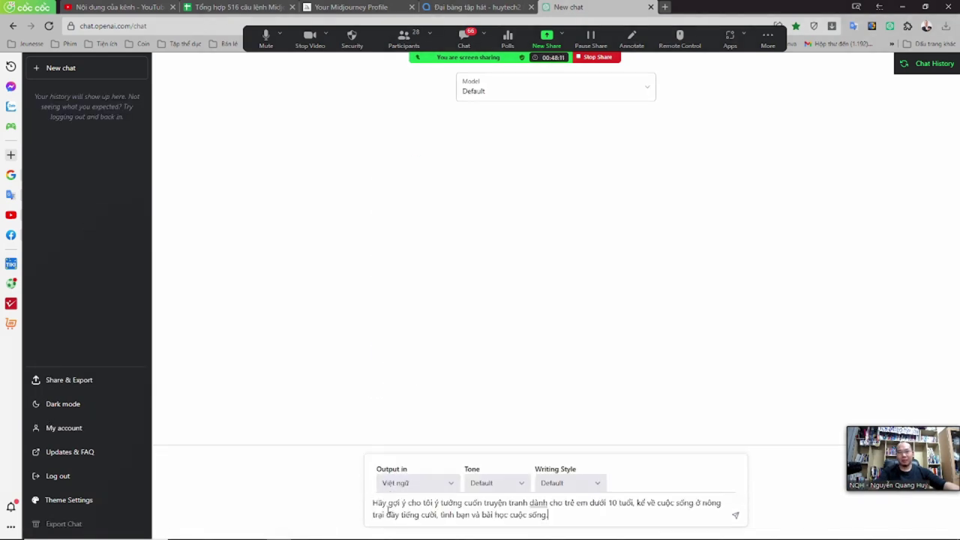
pyautogui.press('Return')
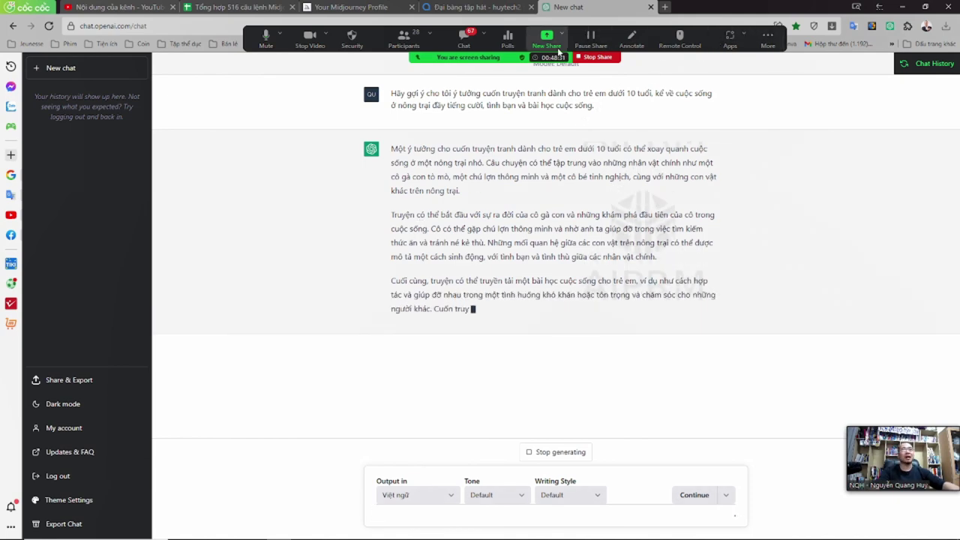
# Step: Reshare the entire screen in the Zoom meeting and hide the floating meeting controls
pyautogui.click(557, 48)
pyautogui.click(334, 214)
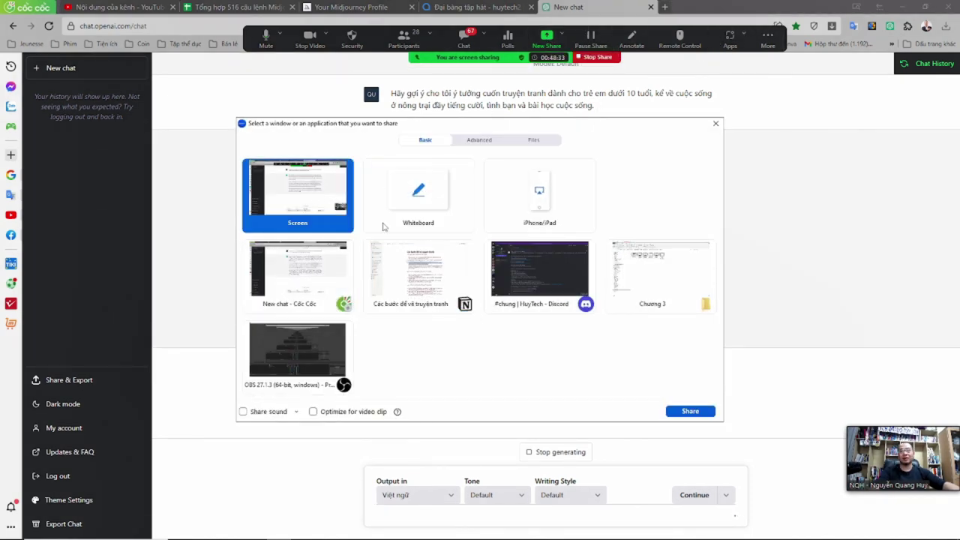
pyautogui.click(689, 411)
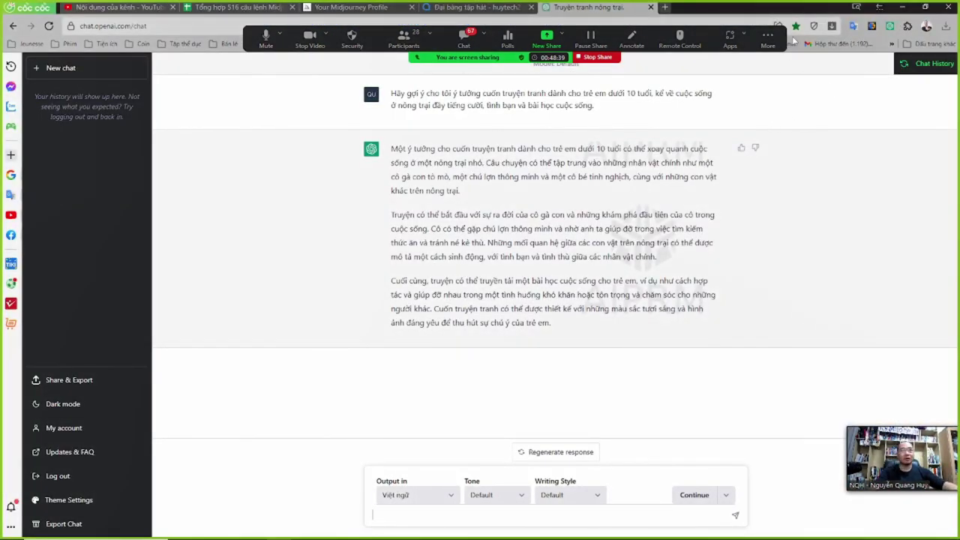
pyautogui.click(768, 35)
pyautogui.click(810, 242)
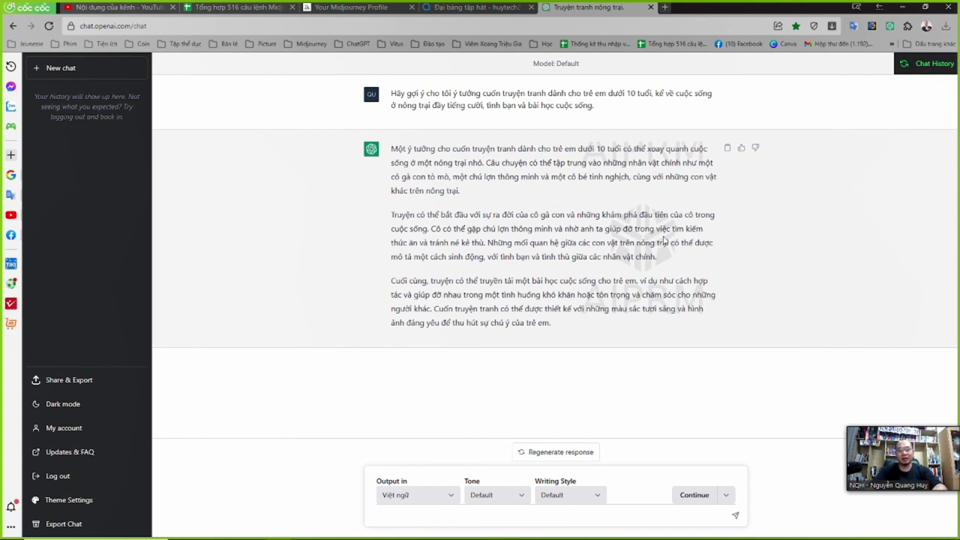
pyautogui.write('Hãy')
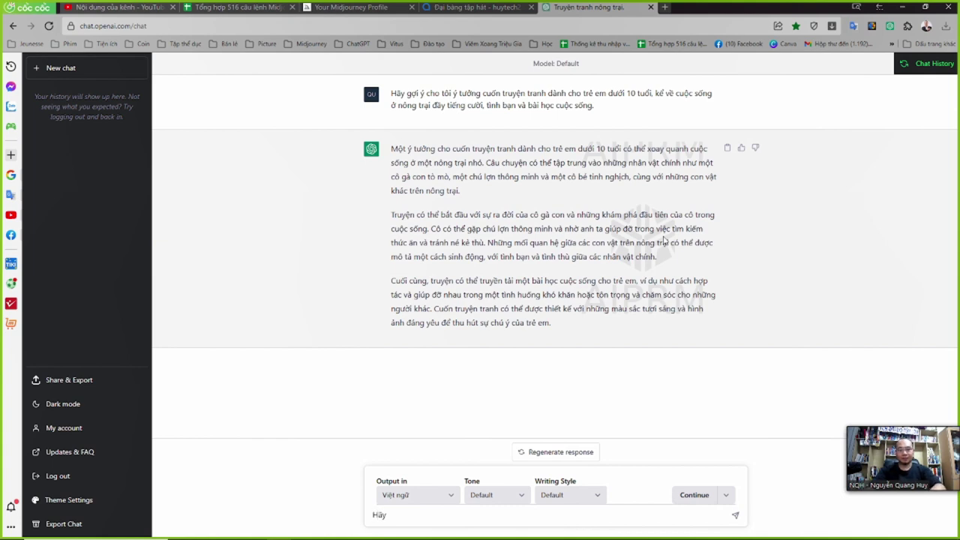
pyautogui.write(' đón')
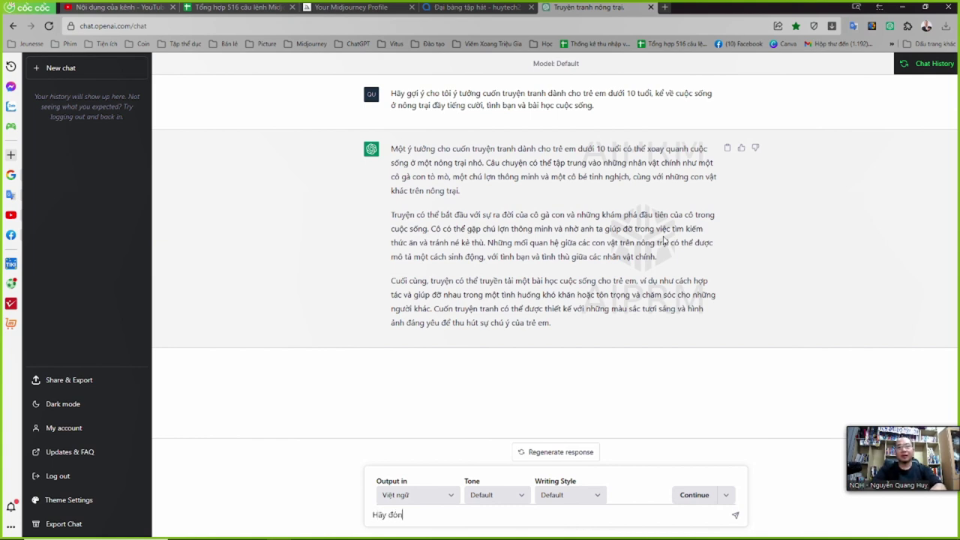
pyautogui.write('g vai là một t')
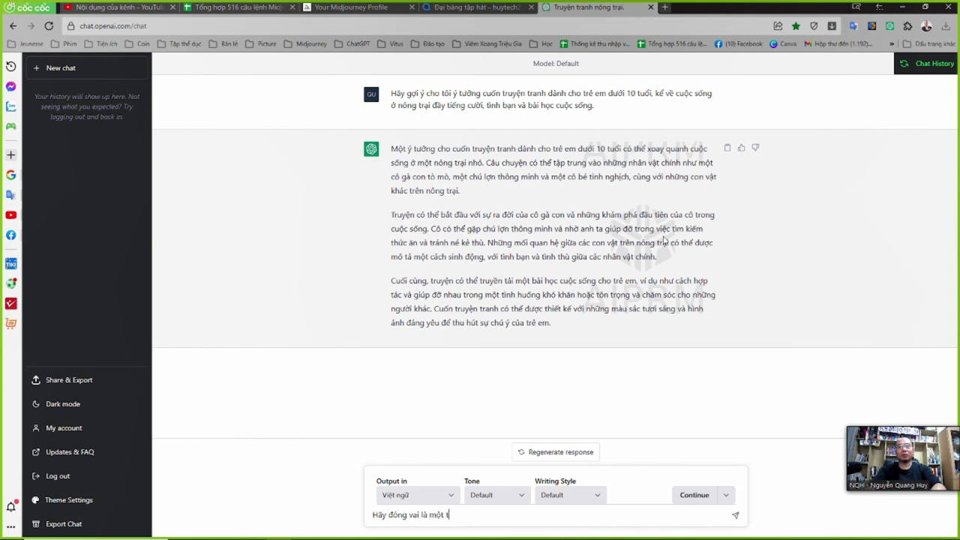
pyautogui.write('ác giả sách nối')
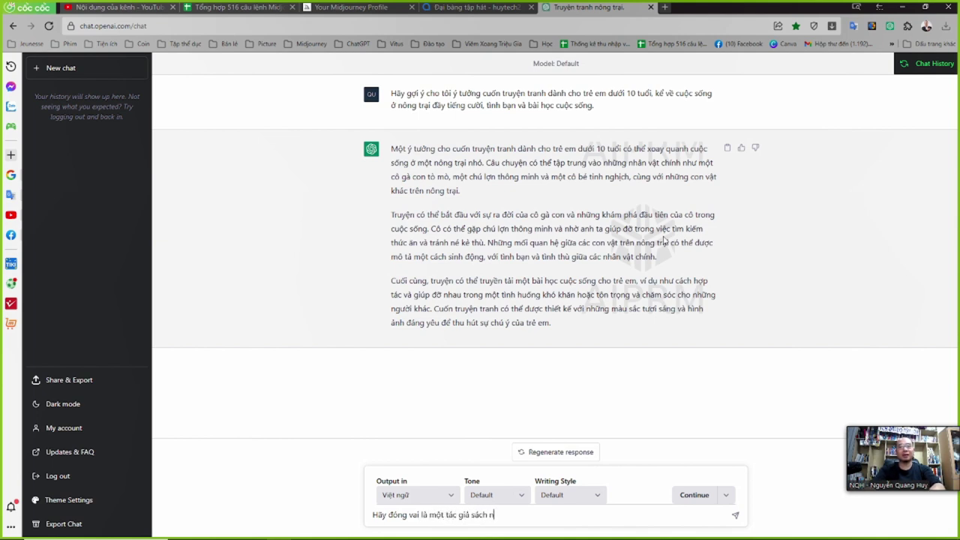
pyautogui.press('BackSpace')
pyautogui.press('BackSpace')
pyautogui.write('ổi tiếng thế giới ')
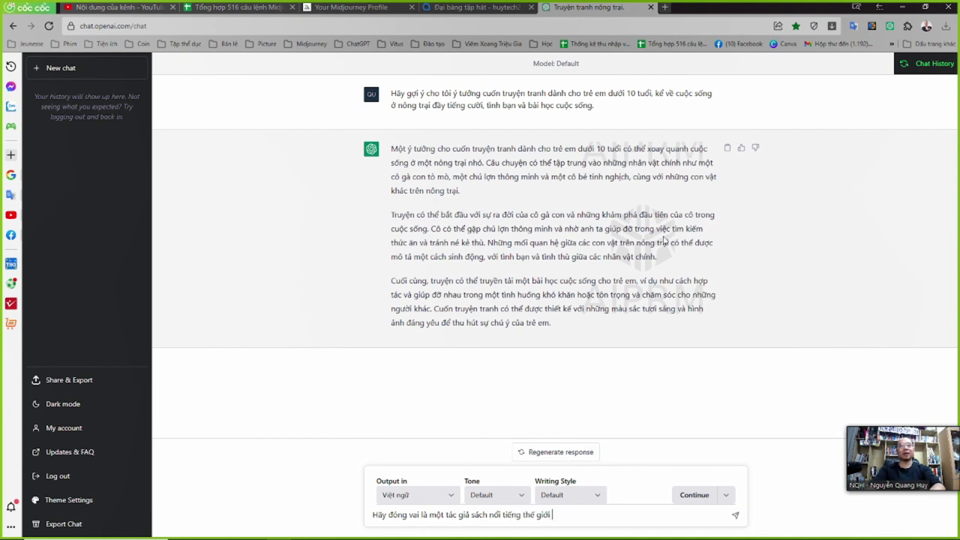
pyautogui.write('và')
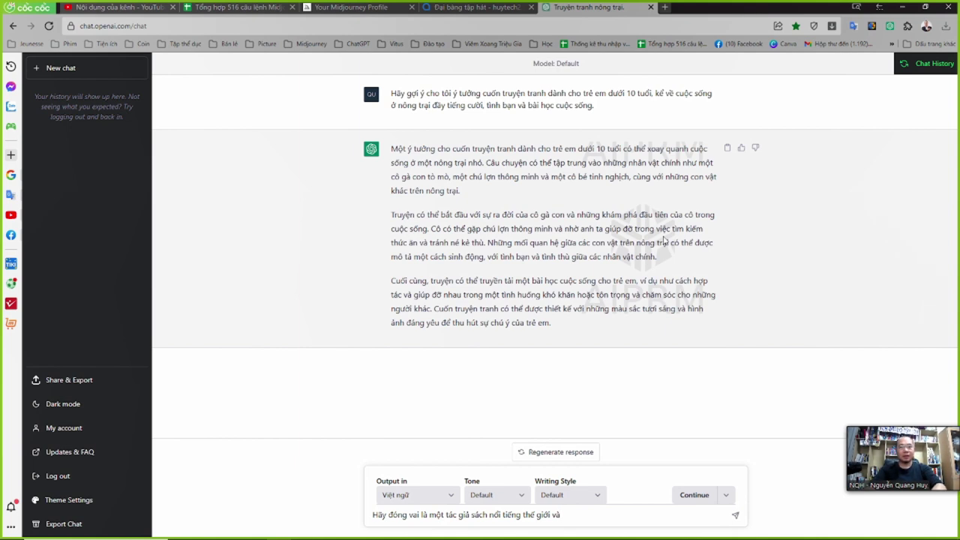
pyautogui.hotkey('ctrl', 'a')
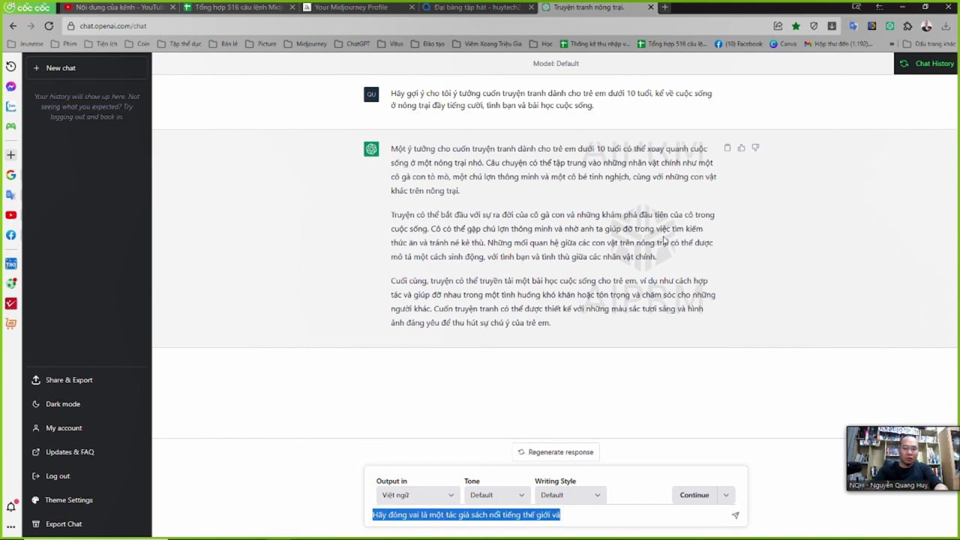
pyautogui.press('End')
pyautogui.press('BackSpace')
pyautogui.hotkey('ctrl', 'a')
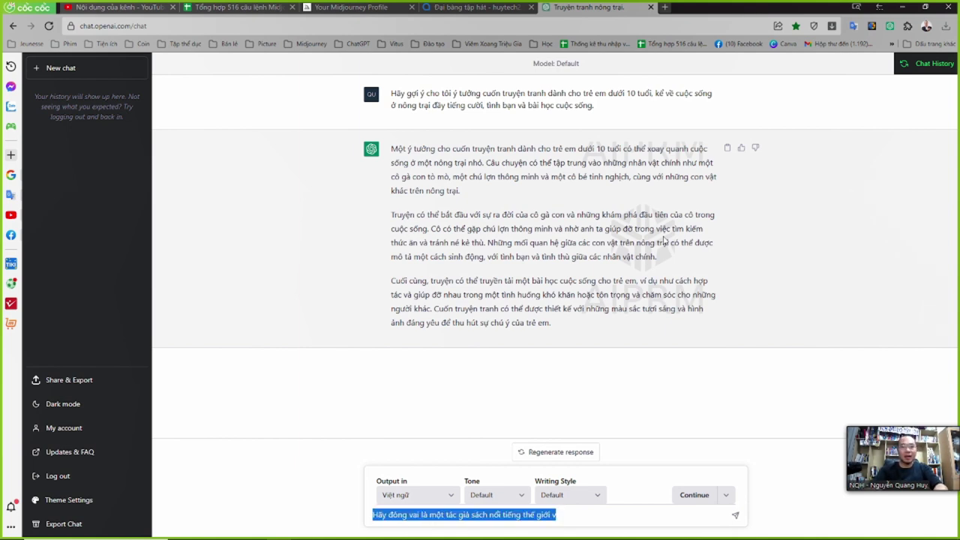
pyautogui.press('BackSpace')
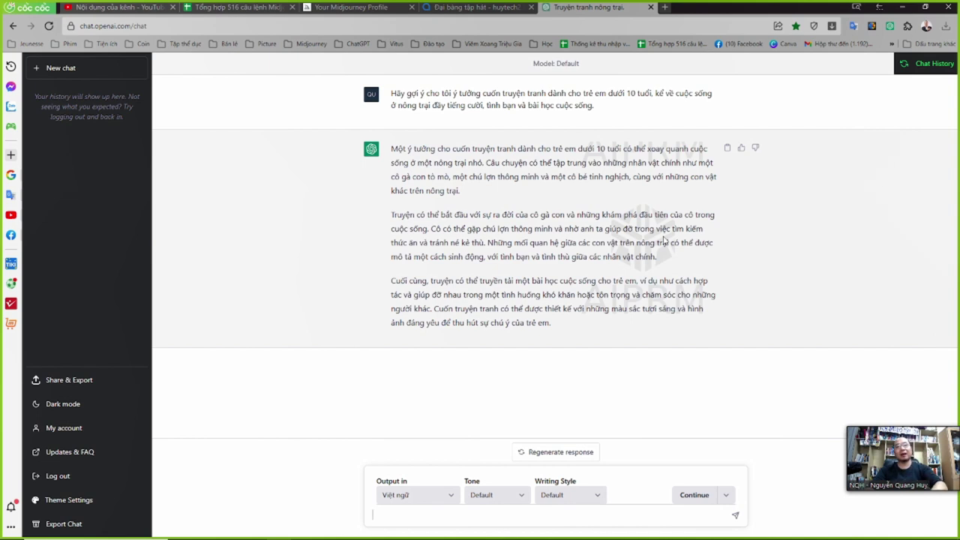
# Step: Start a message with "Hãy liệt kê cho tôi 10 tác giả sách nổi tiếng thế giới về truyện tranh cho trẻ em"
pyautogui.write('Hãy l')
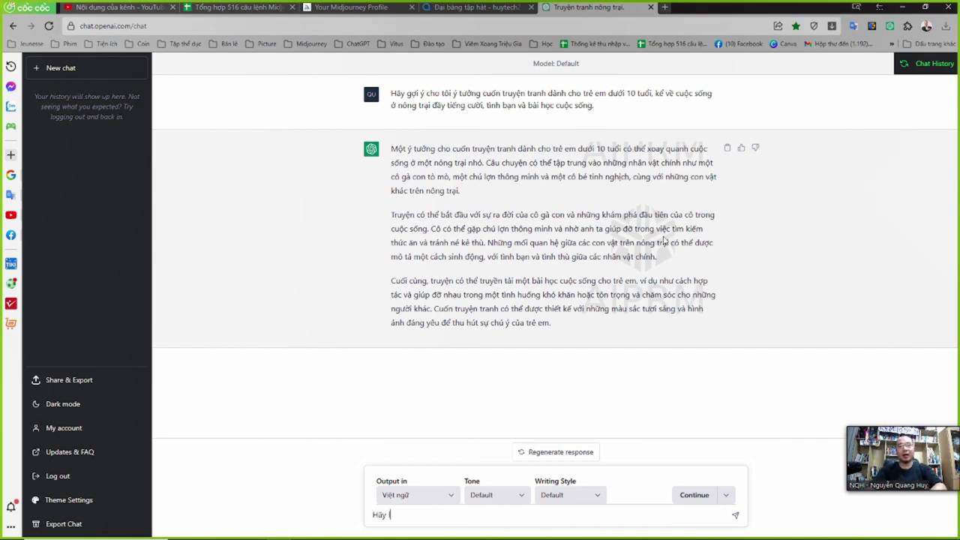
pyautogui.write('iệt kê ')
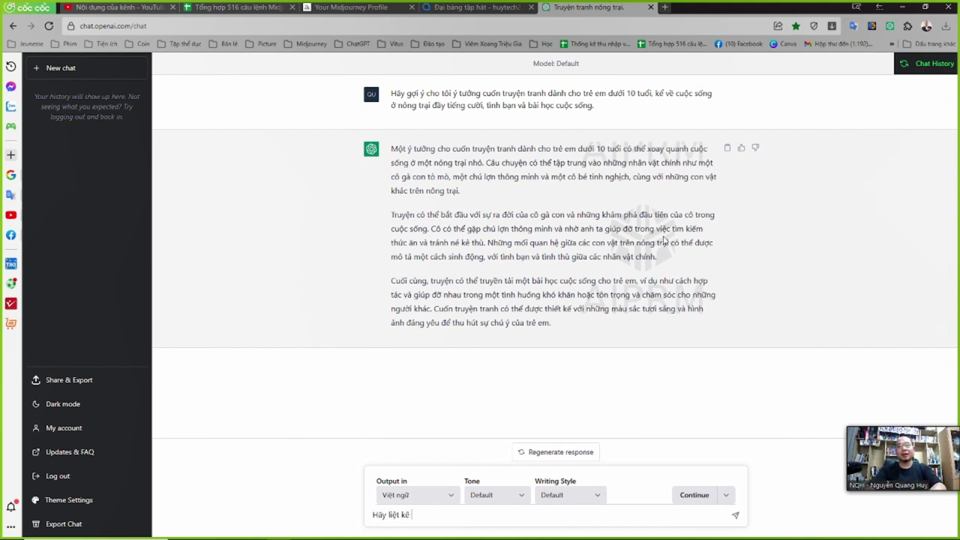
pyautogui.write('cho tôi 10 tác giảc')
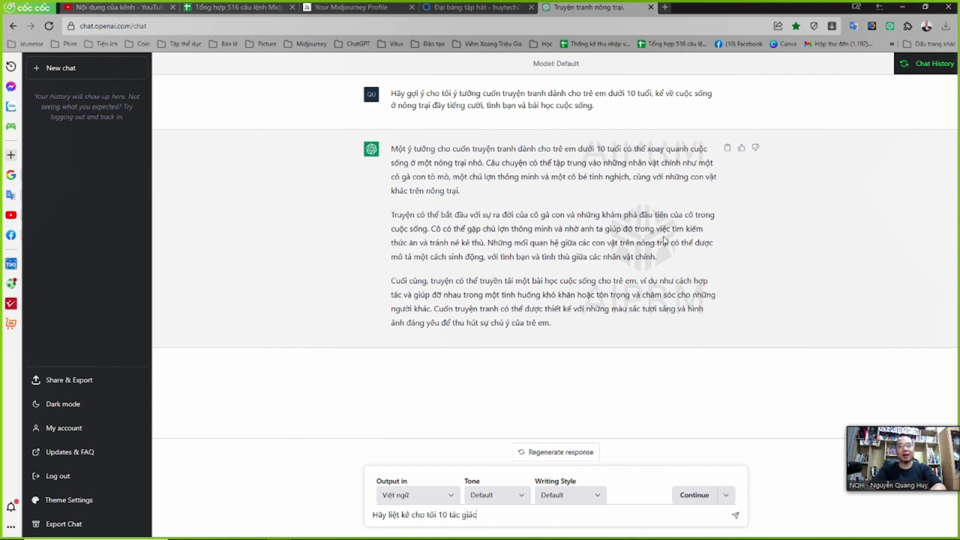
pyautogui.write('saoh nổi tiếng the')
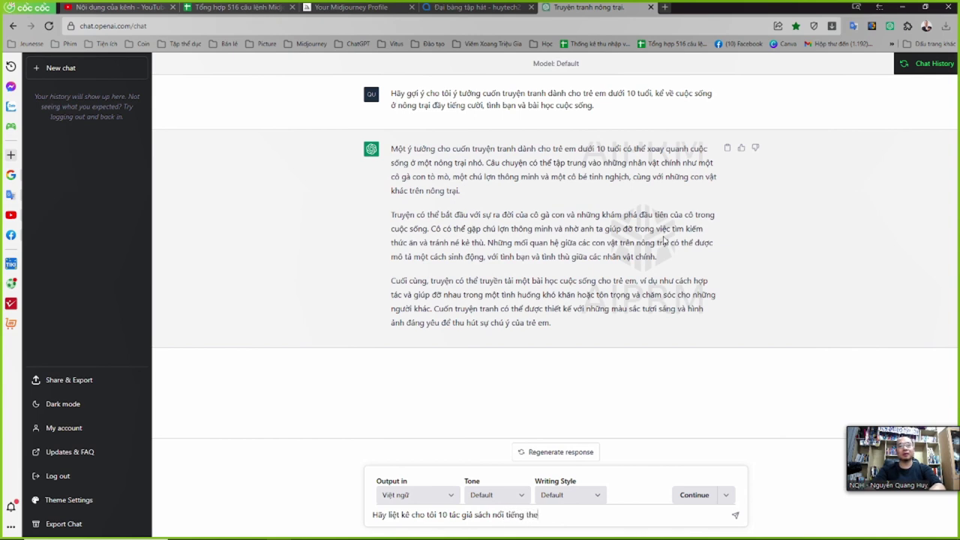
pyautogui.press('BackSpace')
pyautogui.write('ế giới về n')
pyautogui.press('BackSpace')
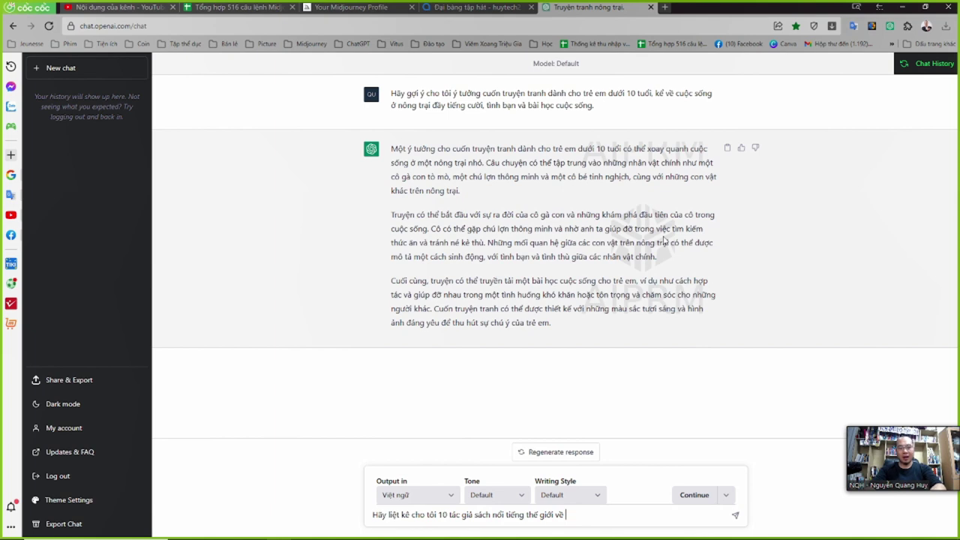
pyautogui.write('truyện tranh')
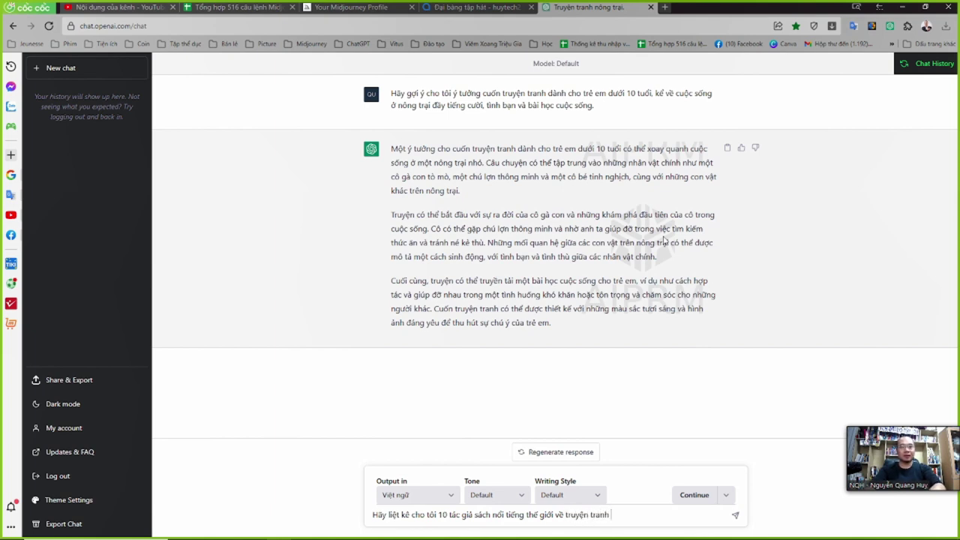
pyautogui.write(' cho trẻ em')
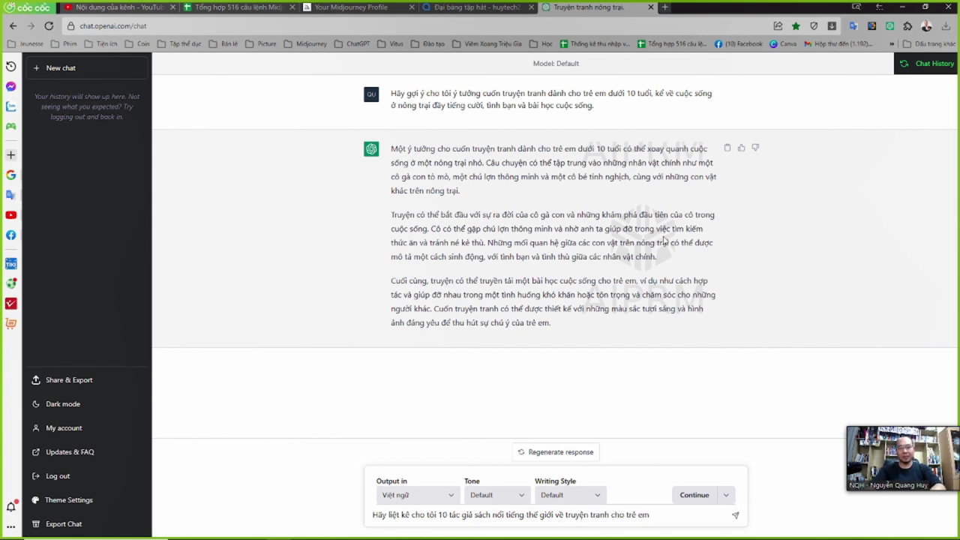
# Step: Complete the request with "viết về cuộc sống ở nông trại, có tính giáo dục cao và hấp dẫn" and send it
pyautogui.write(' viết ')
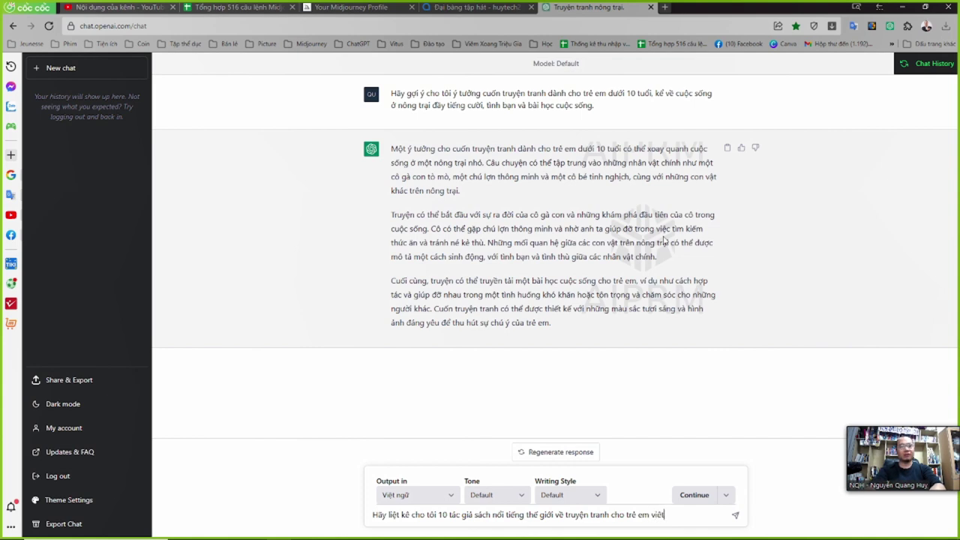
pyautogui.write('về cuộc soống ở nông t')
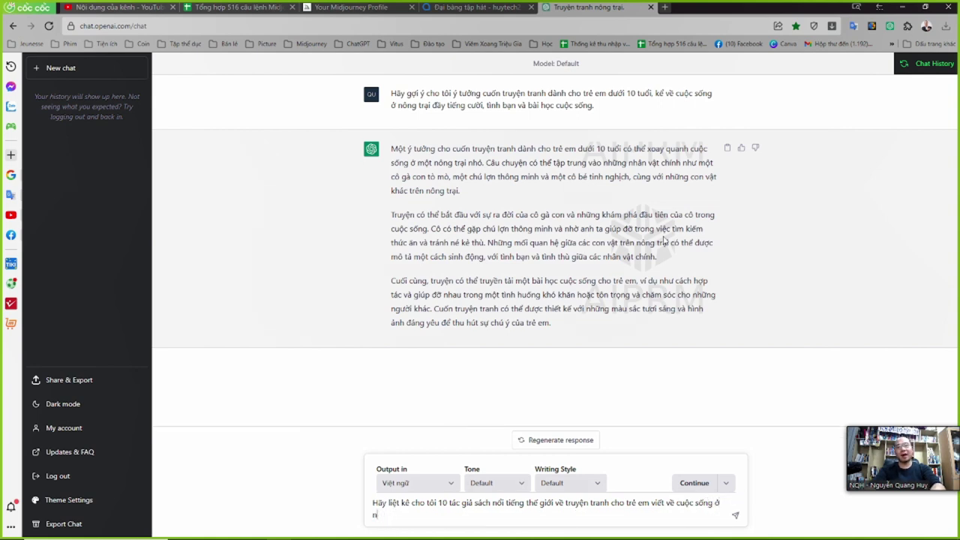
pyautogui.write('rại, ')
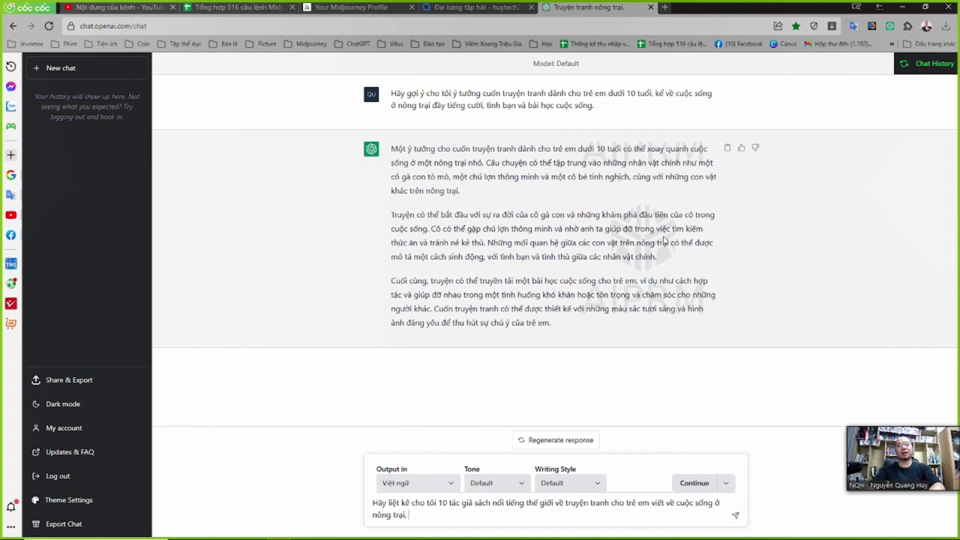
pyautogui.write('có tỉnh giáo dục')
pyautogui.write(' cao')
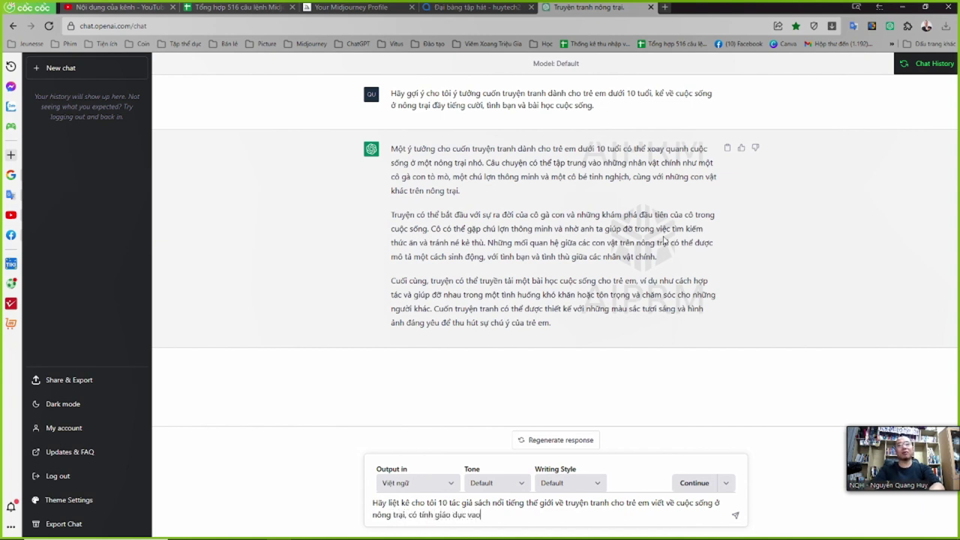
pyautogui.write(' và hấp dẫn')
pyautogui.press('Return')
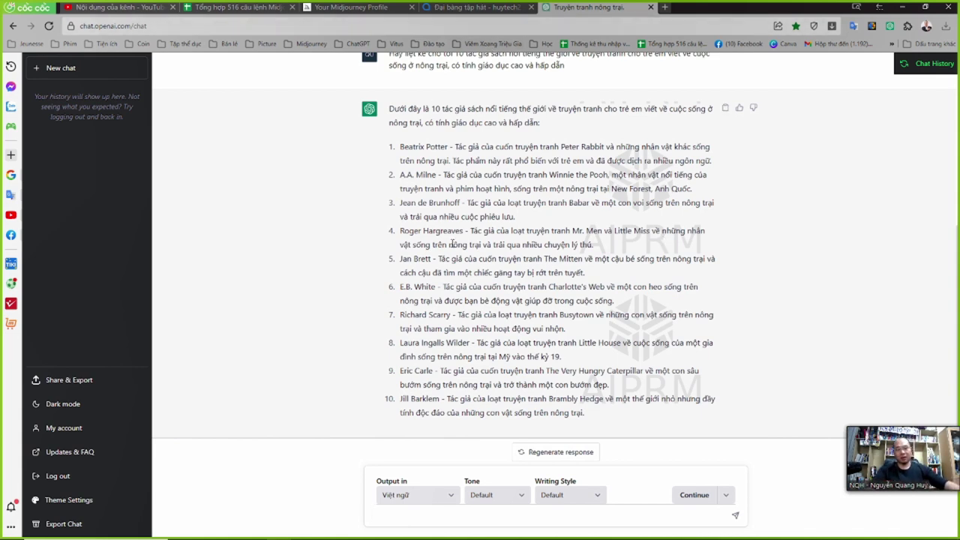
# Step: Start a message with "Hãy đóng vai tác giả Roger Hargreaves", copying the author's name from the list in the reply
pyautogui.write('y đóng vai ta')
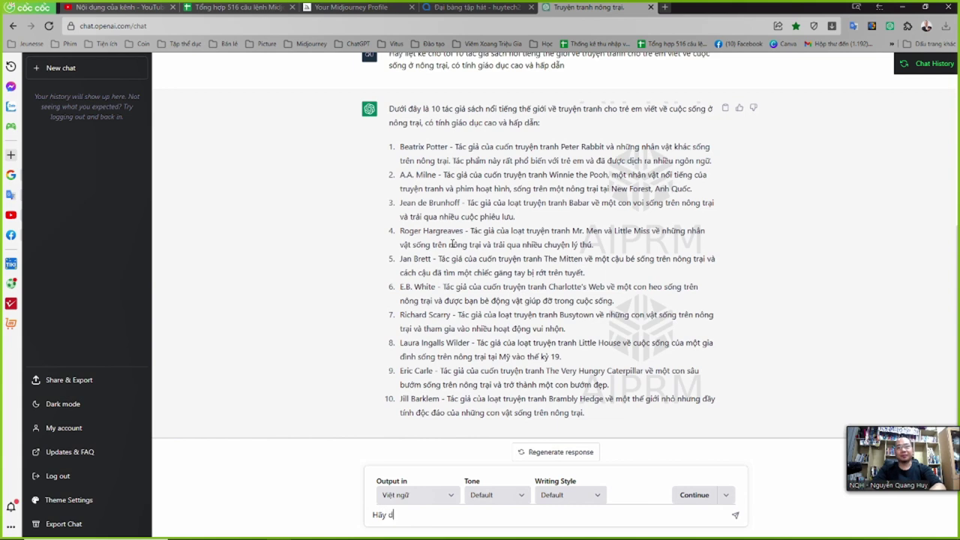
pyautogui.write('ác giả')
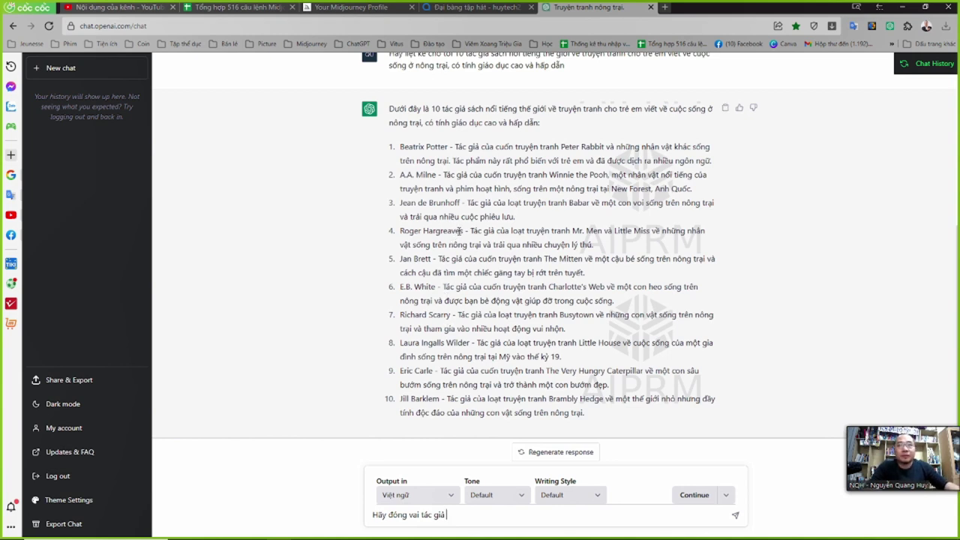
pyautogui.moveTo(465, 231); pyautogui.dragTo(400, 231)
pyautogui.hotkey('ctrl', 'c')
pyautogui.click(469, 513)
pyautogui.hotkey('ctrl', 'v')
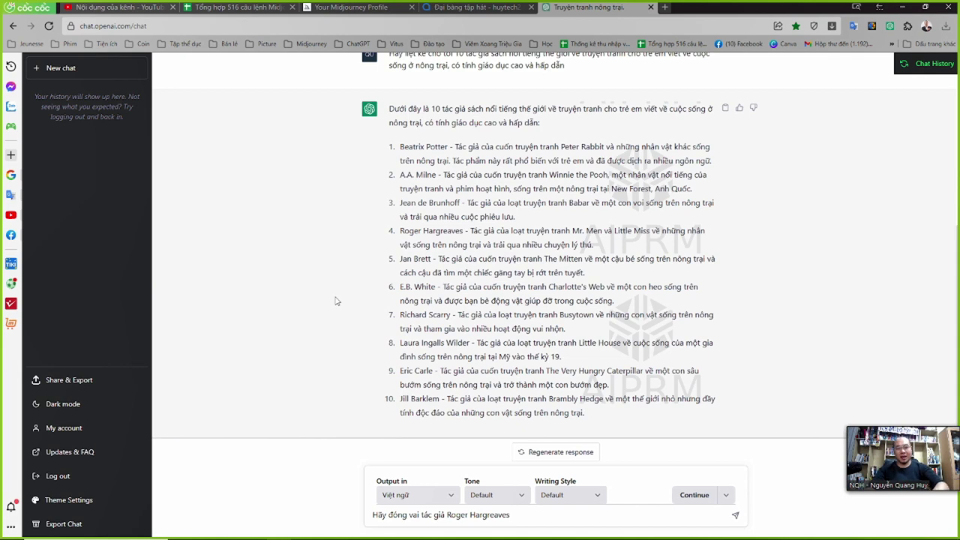
# Step: Continue the message with "và cho tôi 10 tiêu để cuốn truyện tranh cho trẻ em dưới 10 tuổi"
pyautogui.write('và')
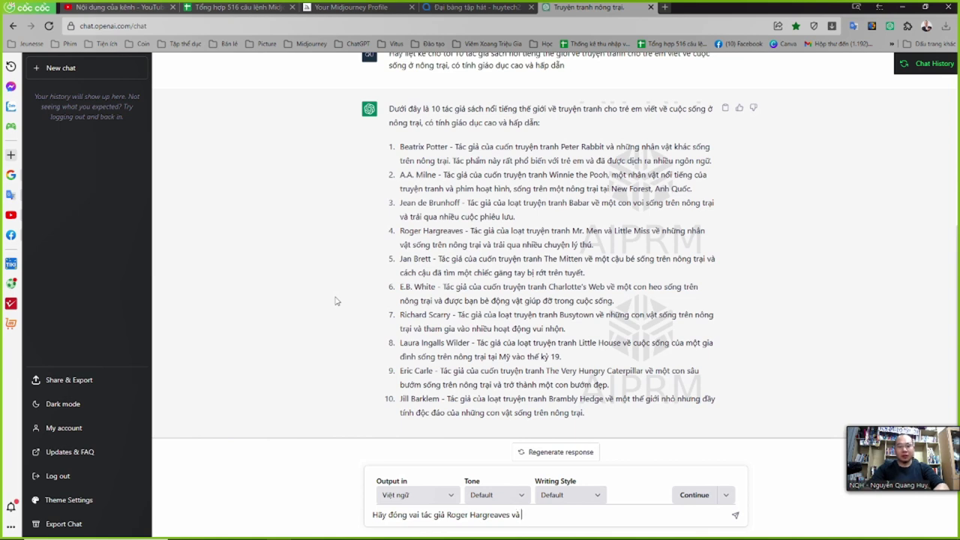
pyautogui.write('cho tôi')
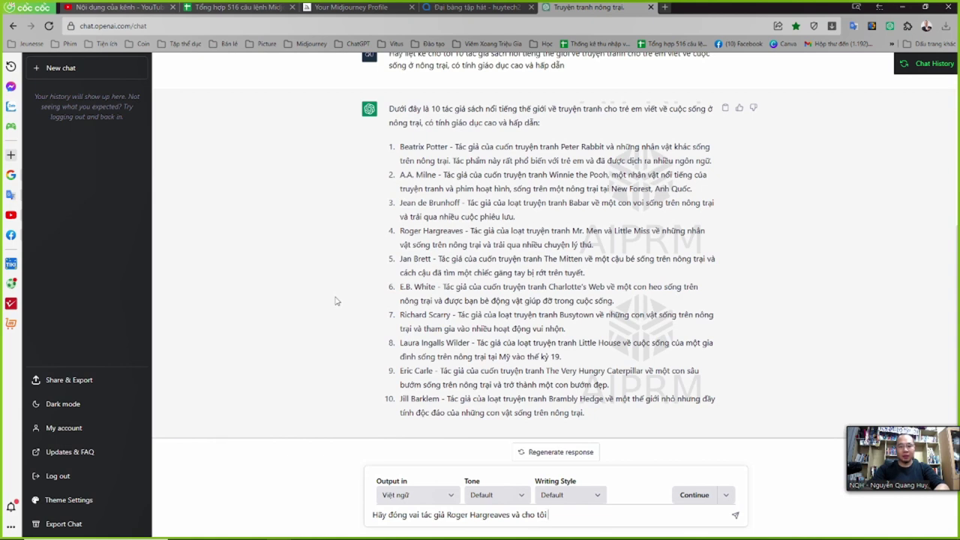
pyautogui.write(' 10 tiêu để cu')
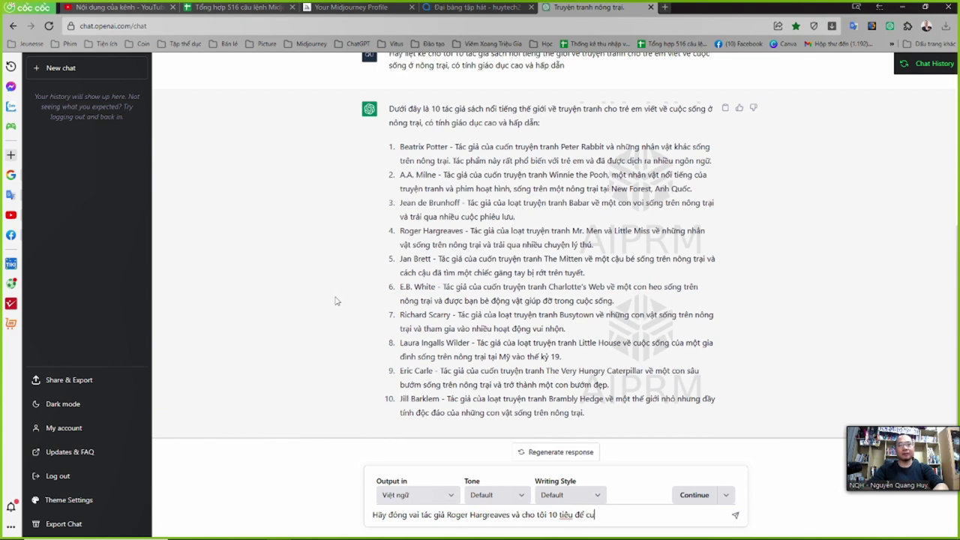
pyautogui.write('ốn truyện')
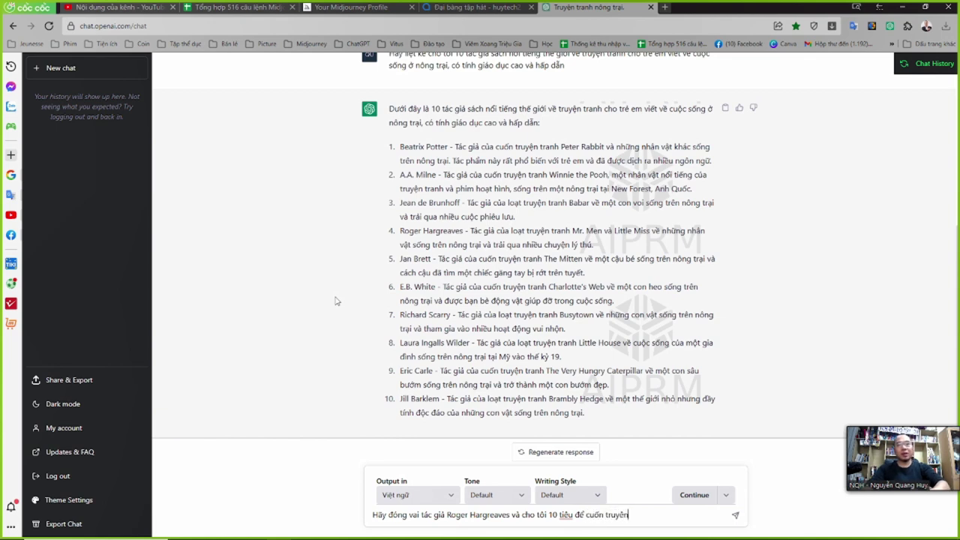
pyautogui.write(' tranh')
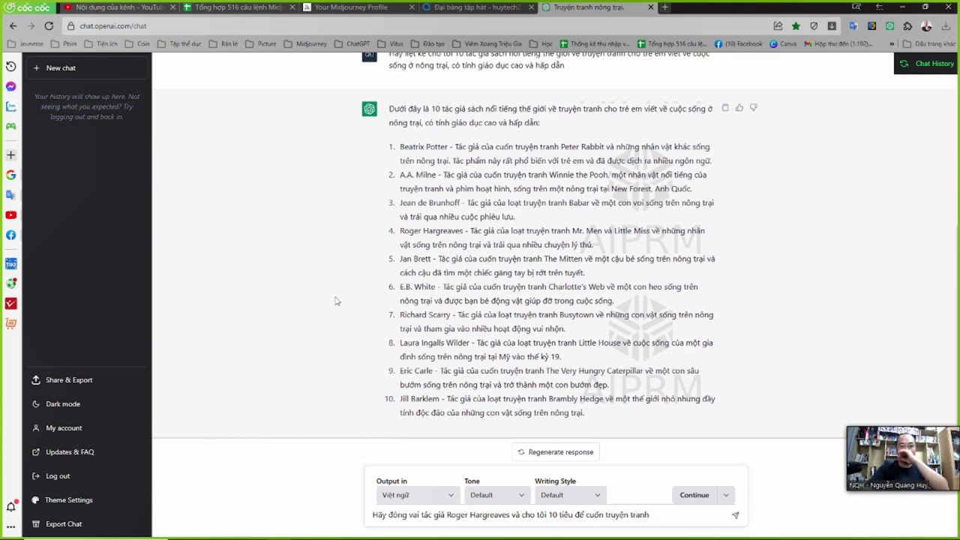
pyautogui.write(' cho')
pyautogui.write(' trẻ')
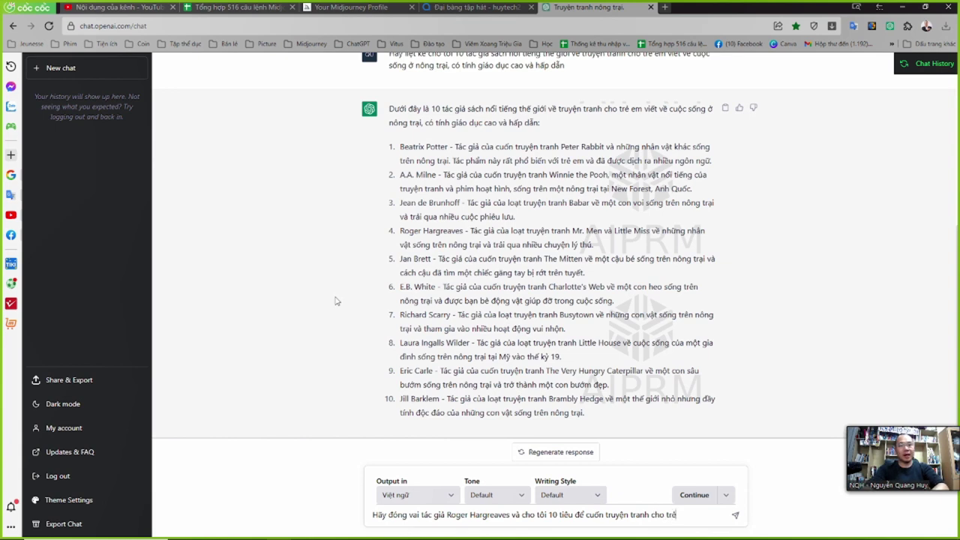
pyautogui.write(' em duới 10 tuổi')
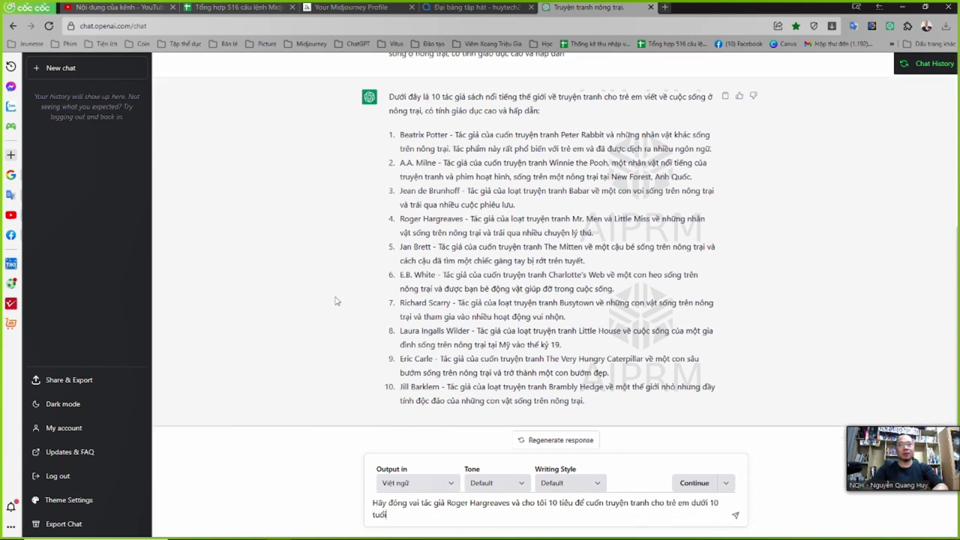
# Step: Extend the message with ". Viết về những hoạt động ở nông trại, với những bài học cuộc sống"
pyautogui.write('. ')
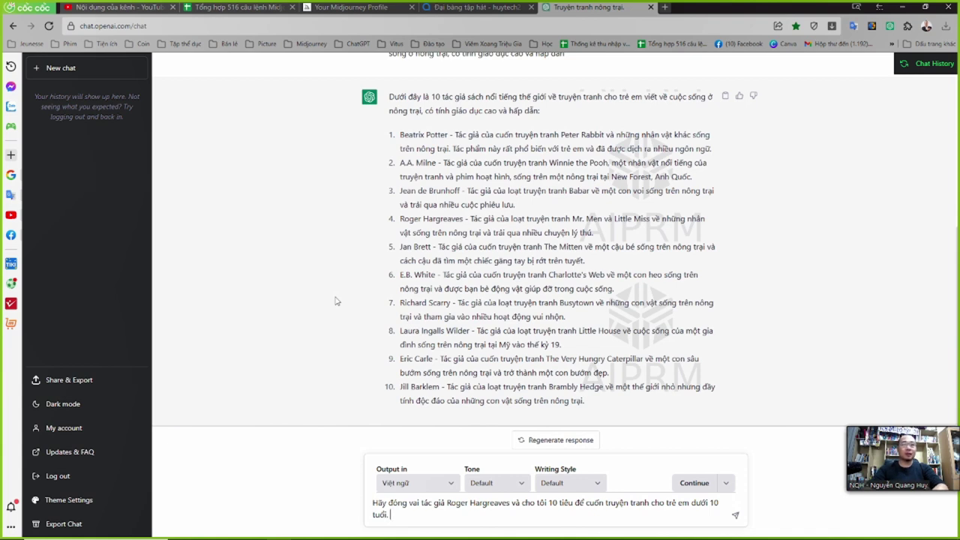
pyautogui.write('Viết về')
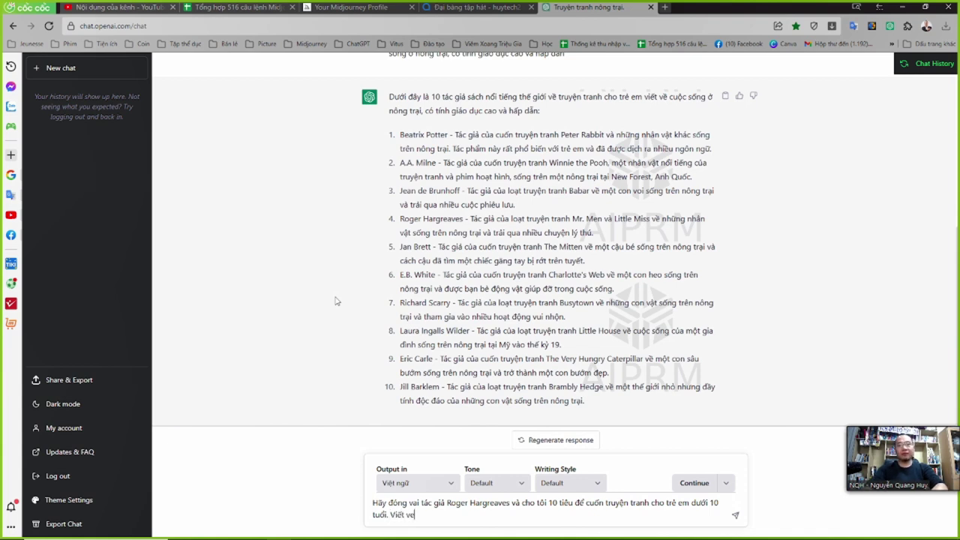
pyautogui.write(' những cu')
pyautogui.write(' hoạt động o')
pyautogui.write('ở nông trại')
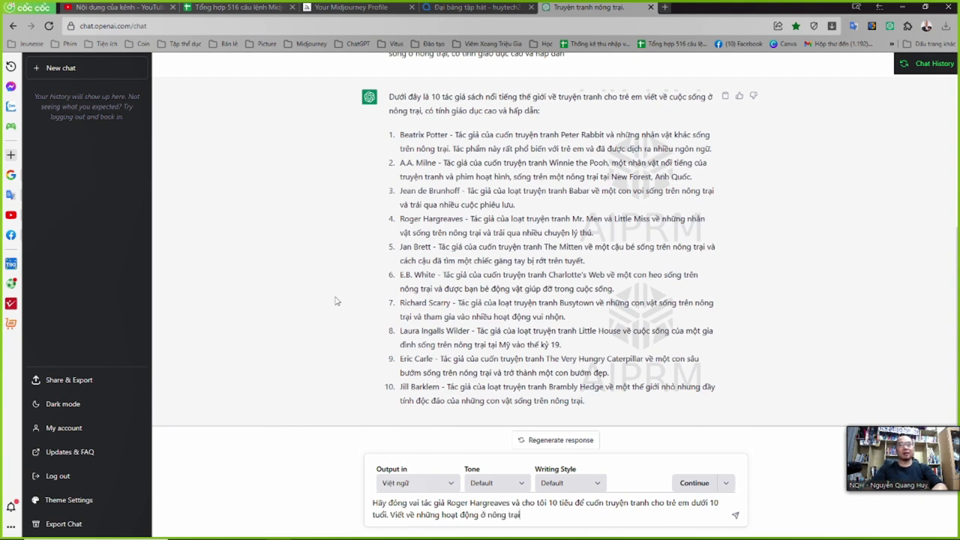
pyautogui.write(', với')
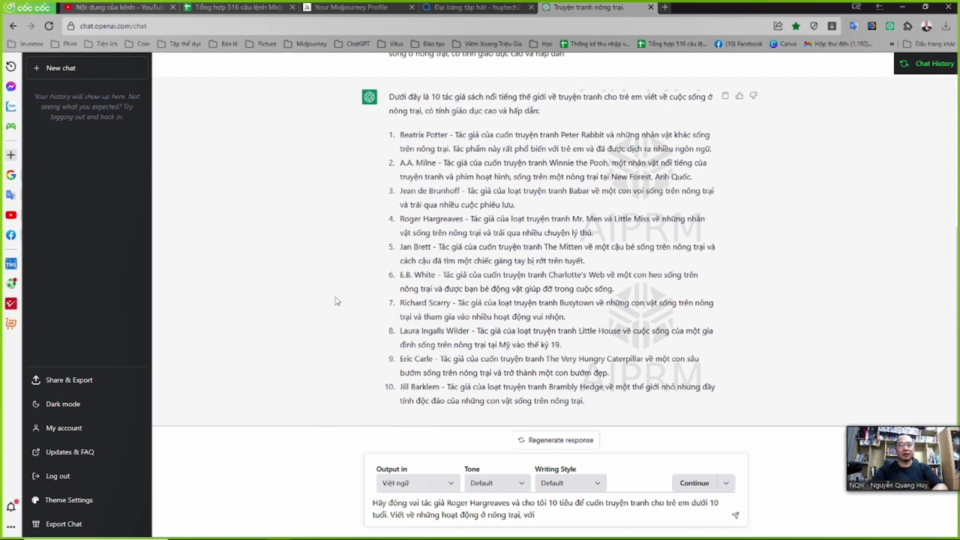
pyautogui.write(' những bài học c')
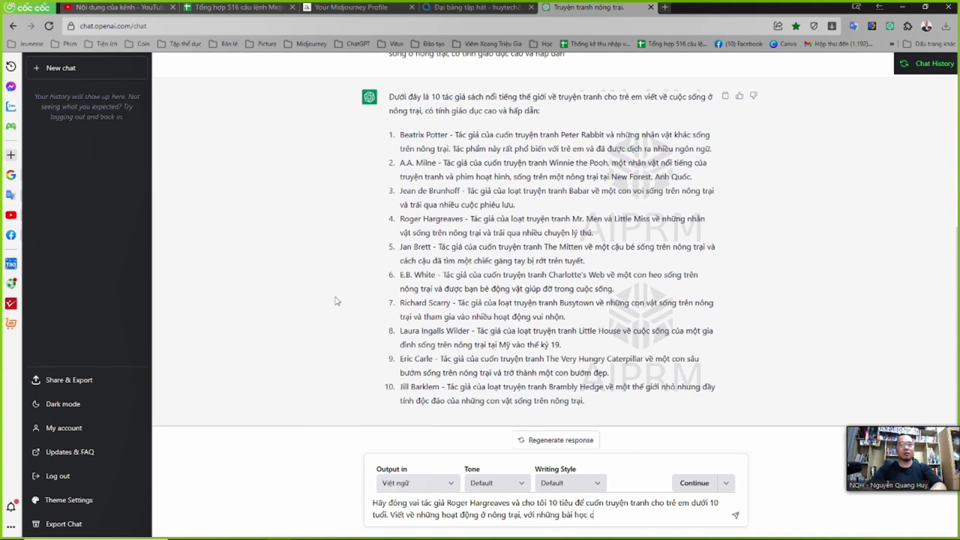
pyautogui.write('uộc sống')
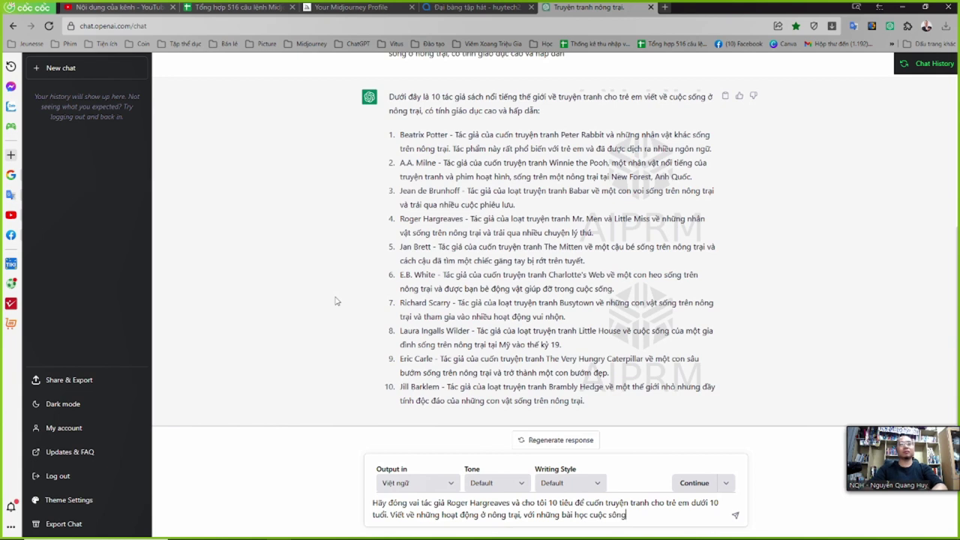
# Step: Finish the message with ", giọng văn thu hút, hấp dẫn, hài hước." and send it
pyautogui.write('.')
pyautogui.press('BackSpace')
pyautogui.write(', giọng văn t')
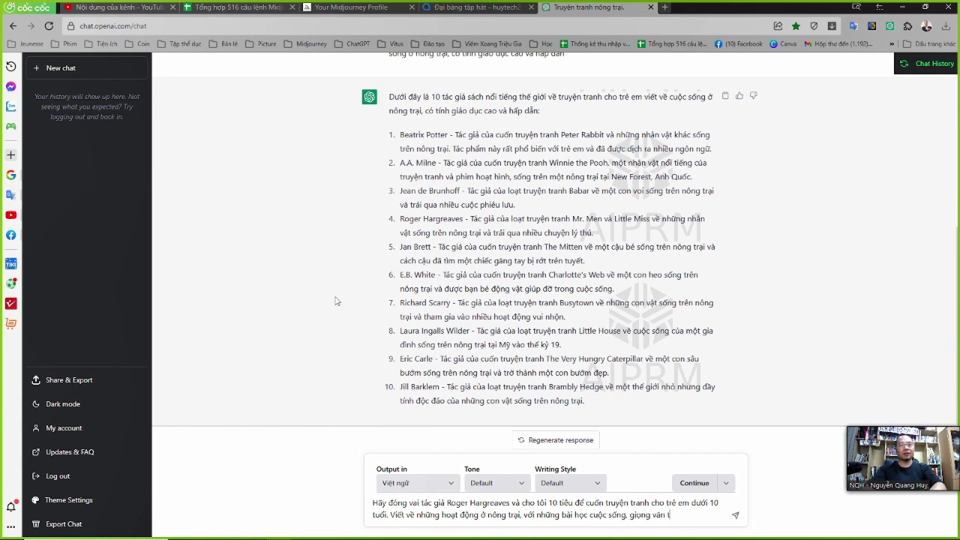
pyautogui.write('hu hút, hấp dẫn, hài')
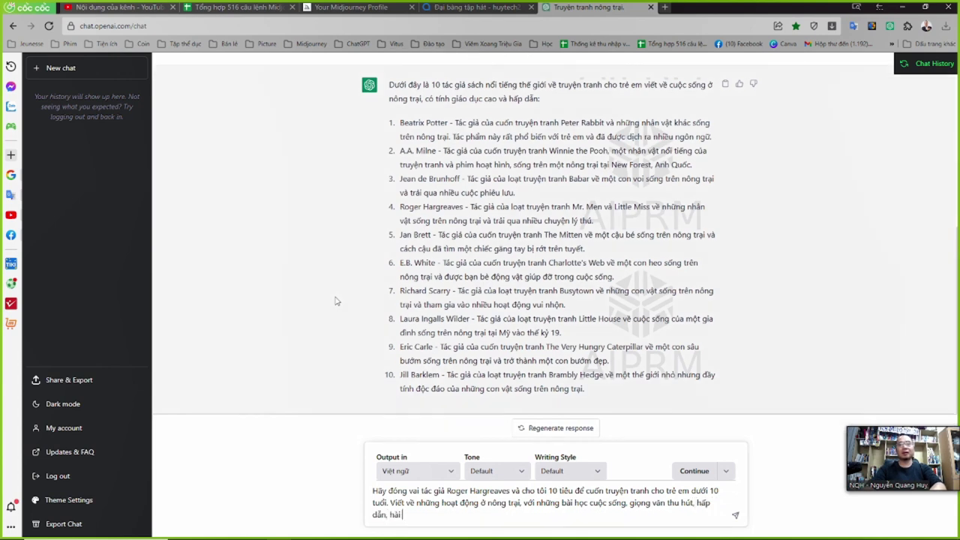
pyautogui.write(' hước')
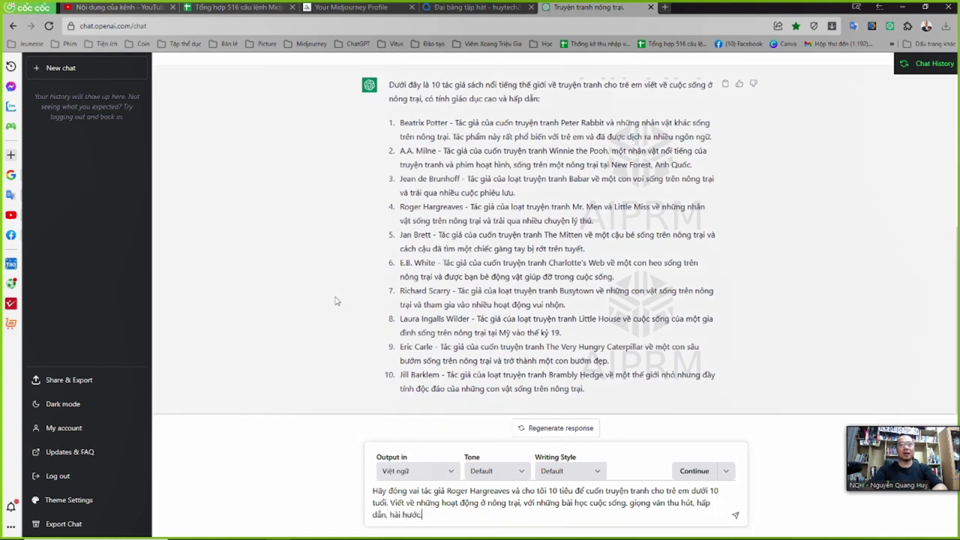
pyautogui.write('.')
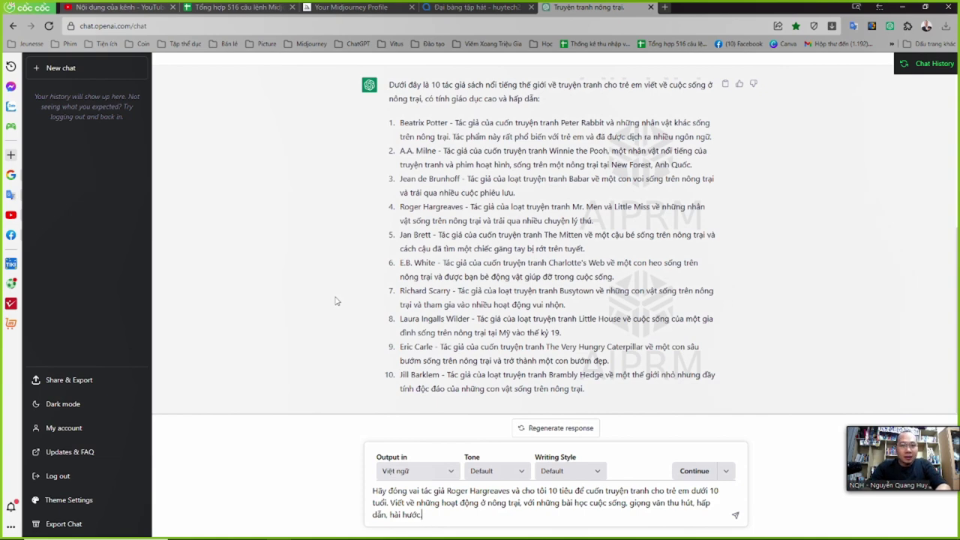
pyautogui.press('Return')
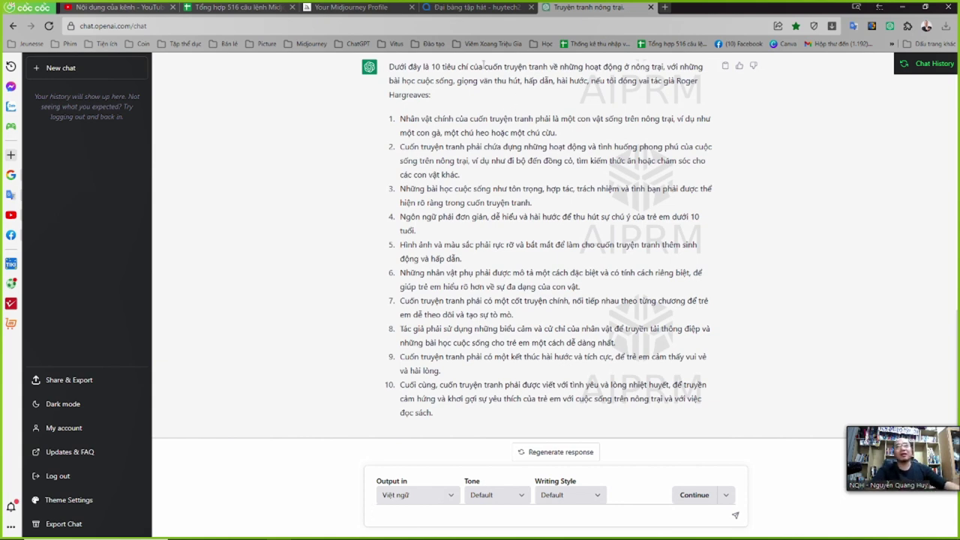
# Step: Start a follow-up message with "Dựa trên các tiêu chí đó, hãy viết cho tôi"
pyautogui.moveTo(424, 66); pyautogui.dragTo(639, 80)
pyautogui.click(604, 139)
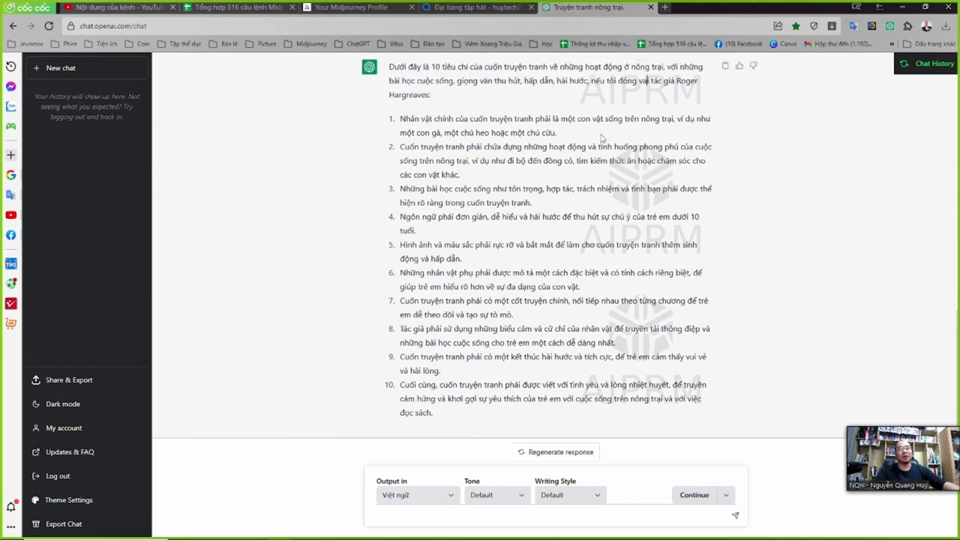
pyautogui.click(433, 509)
pyautogui.write('Dựa')
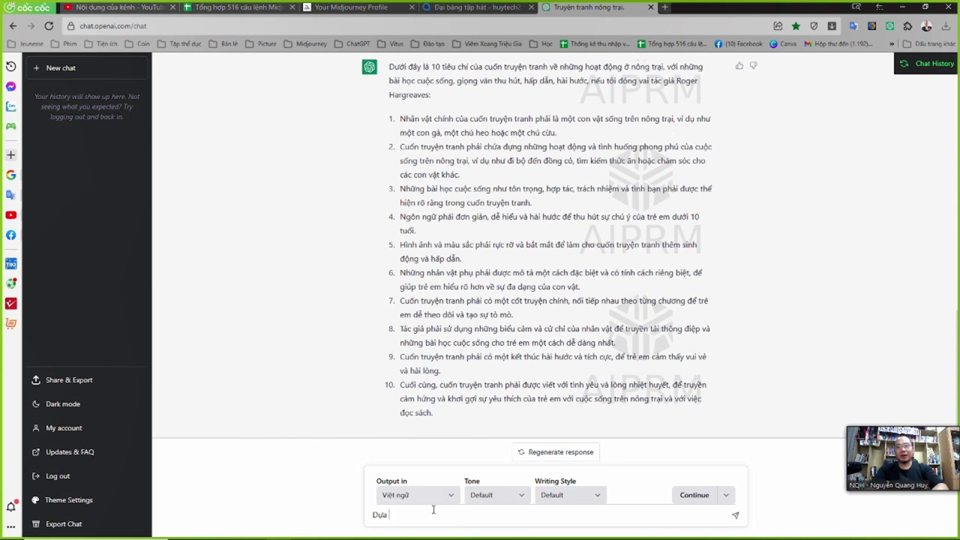
pyautogui.write(' trên các tiêu chí')
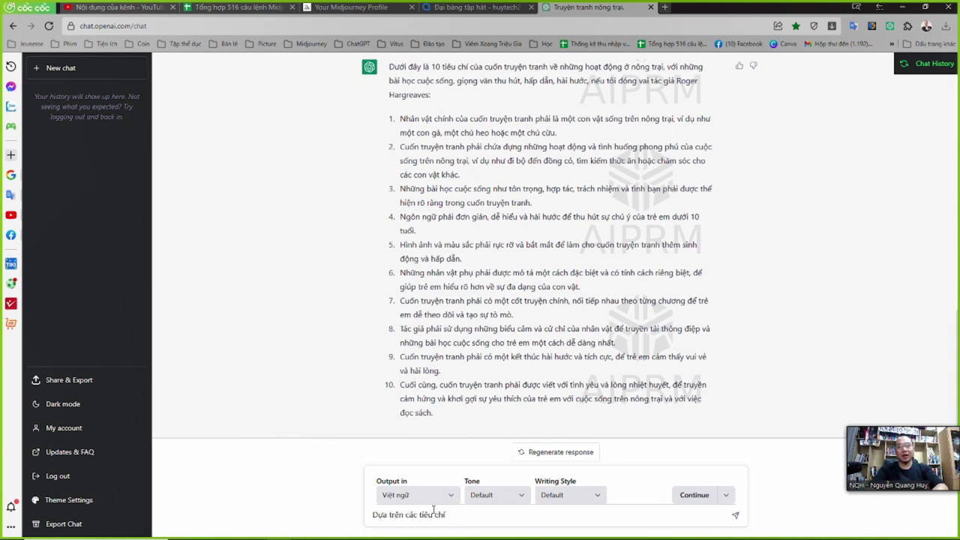
pyautogui.write(' đó, ha')
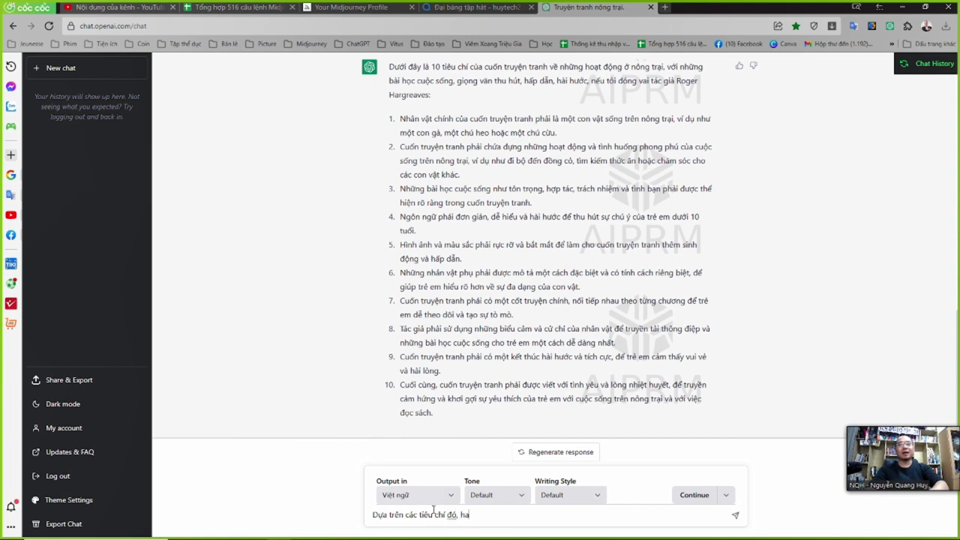
pyautogui.press('BackSpace')
pyautogui.write('ãy viết cho tôi nội')
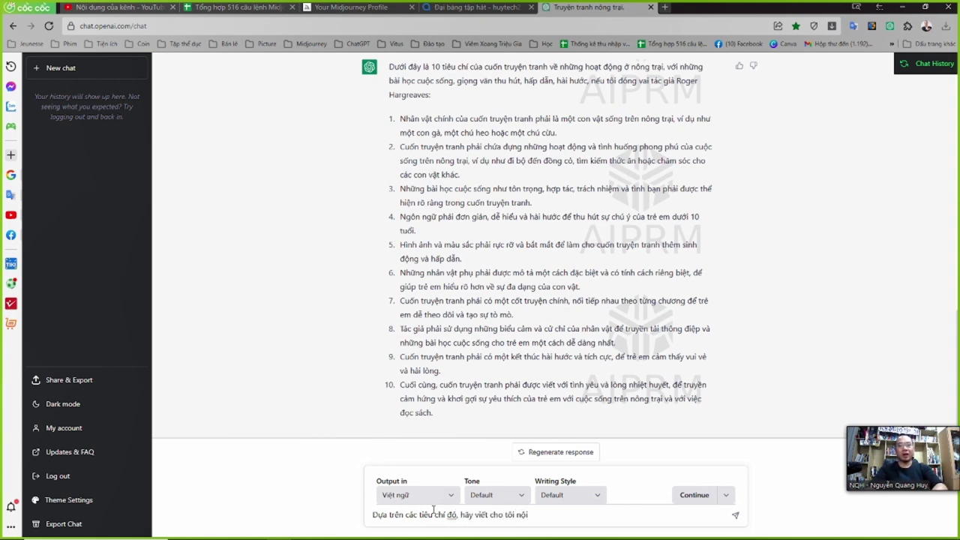
pyautogui.press('BackSpace')
pyautogui.press('BackSpace')
pyautogui.press('BackSpace')
pyautogui.write('tiêu ')
pyautogui.write('đe')
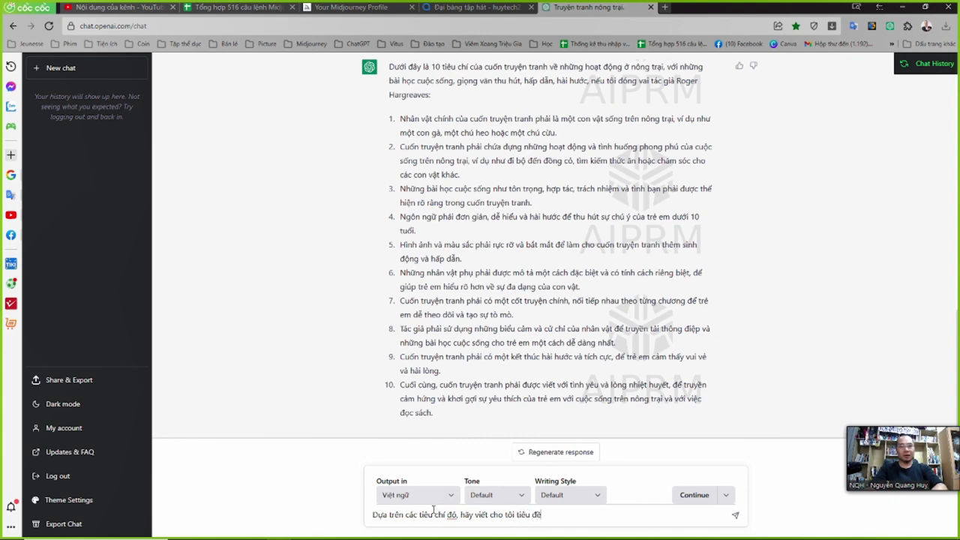
pyautogui.press('BackSpace')
pyautogui.press('BackSpace')
pyautogui.press('BackSpace')
pyautogui.press('BackSpace')
pyautogui.press('BackSpace')
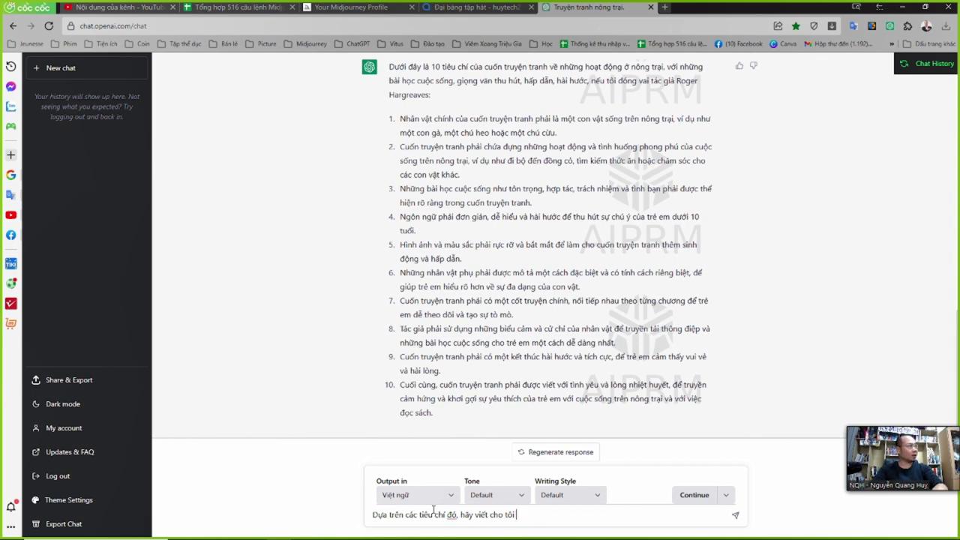
# Step: Continue the request with "5 tiêu truyện ngắn"
pyautogui.write('5')
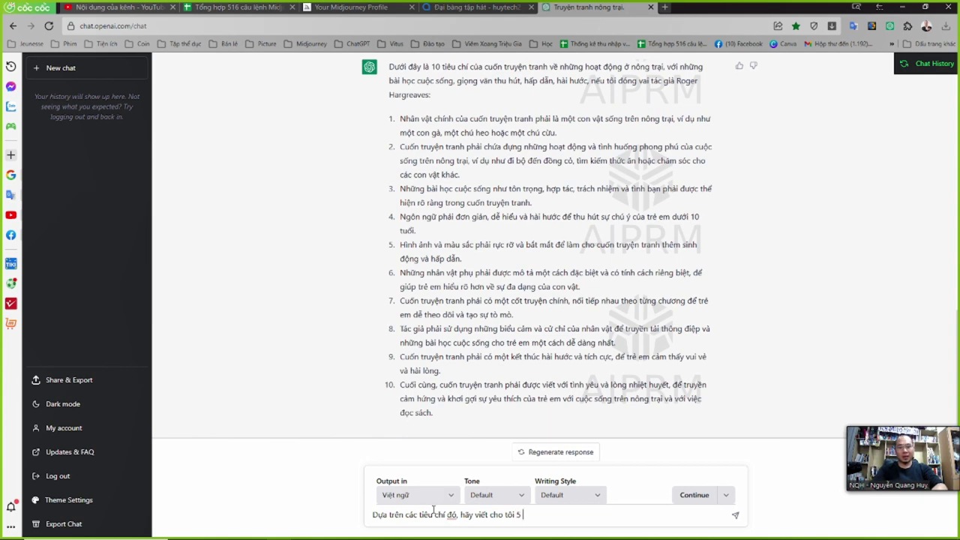
pyautogui.write(' chủ đề')
pyautogui.press('BackSpace')
pyautogui.press('BackSpace')
pyautogui.press('BackSpace')
pyautogui.press('BackSpace')
pyautogui.press('BackSpace')
pyautogui.write('tiêu sách')
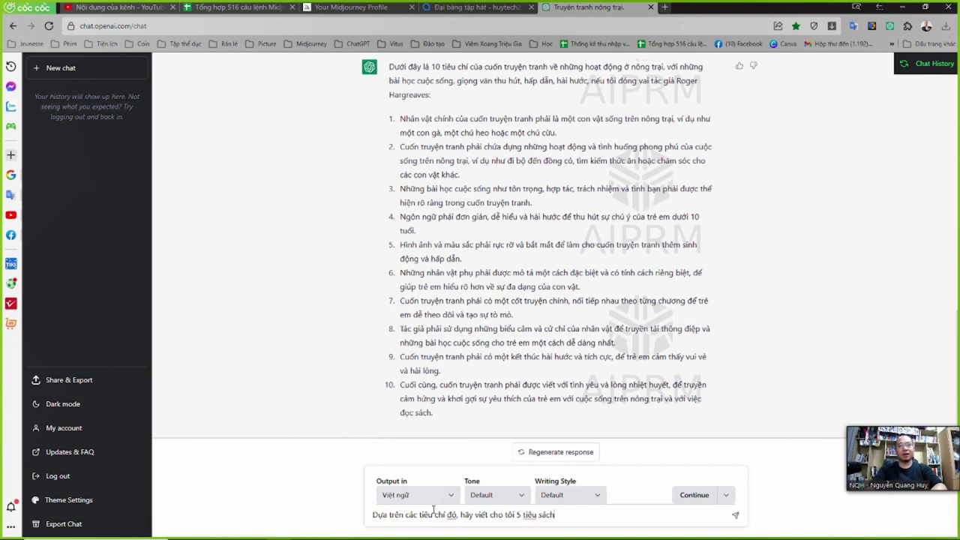
pyautogui.press('BackSpace')
pyautogui.press('BackSpace')
pyautogui.write('truyện ng')
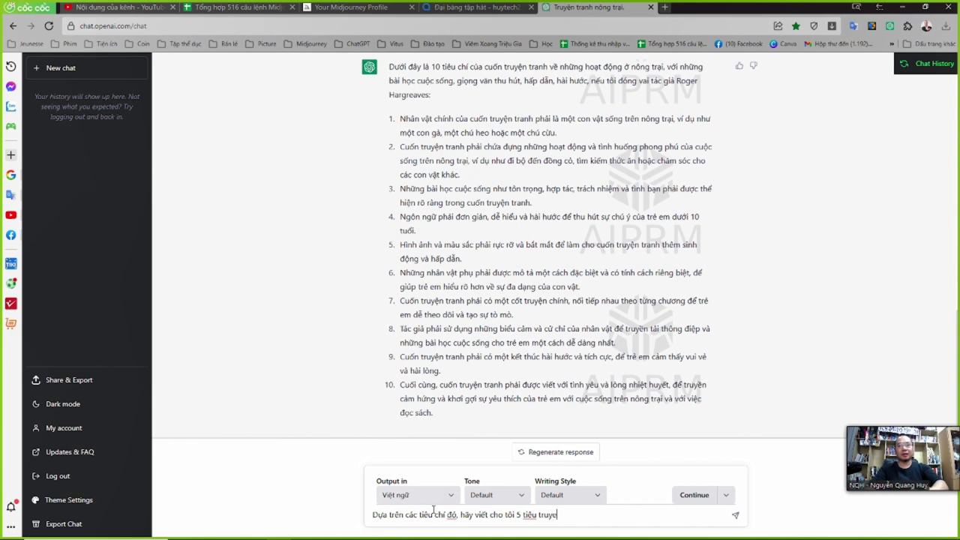
pyautogui.write('ắn ')
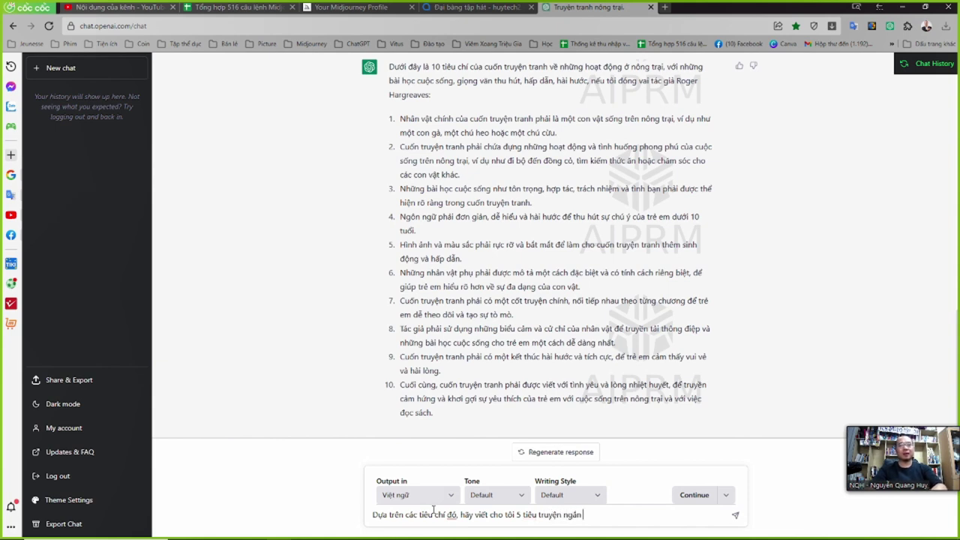
# Step: Complete the request with "độc đáo, thú vị" and send it
pyautogui.write('đọc')
pyautogui.write('thú ')
pyautogui.write('v')
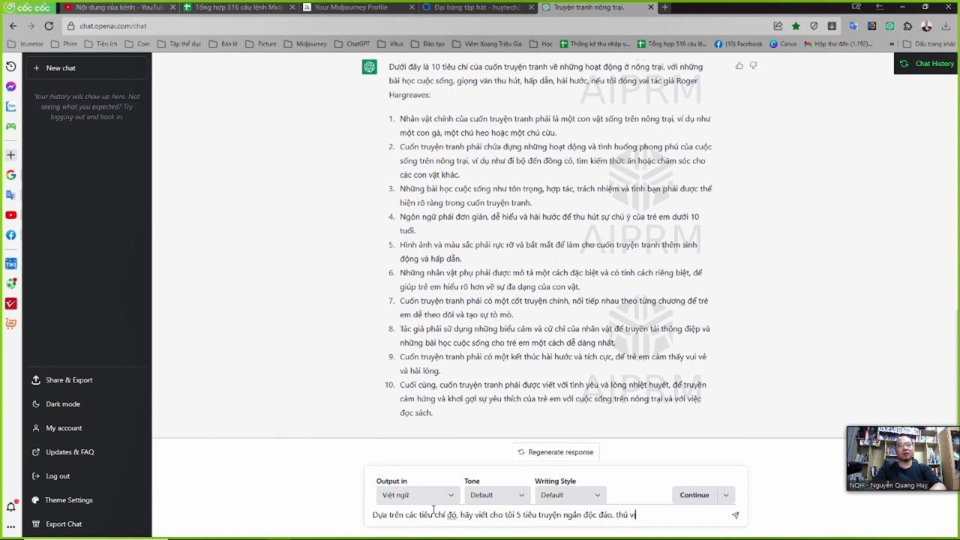
pyautogui.write('ị')
pyautogui.press('Return')
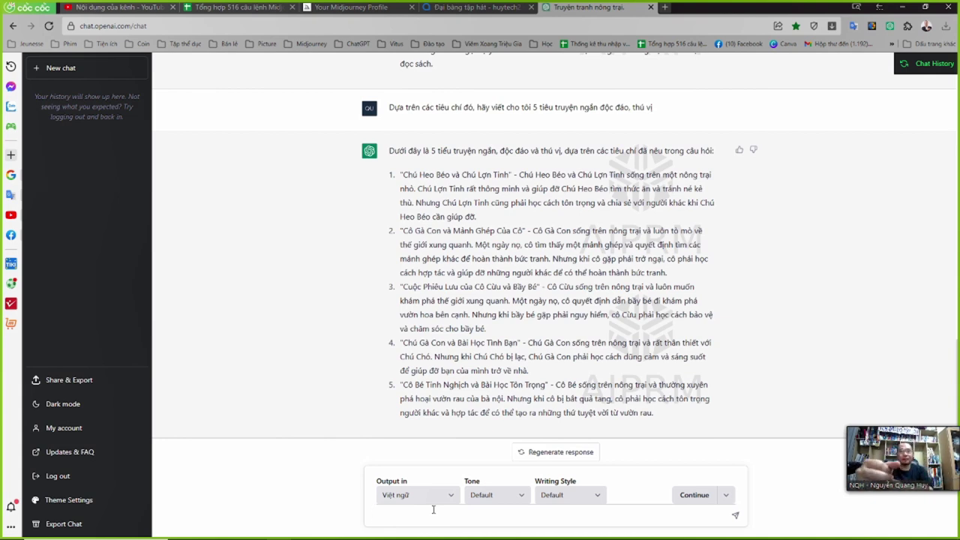
# Step: Start a new message with "Hãy đóng vai là tác giả" and add the author name Roger Hargreaves copied from the earlier prompt
pyautogui.click(433, 510)
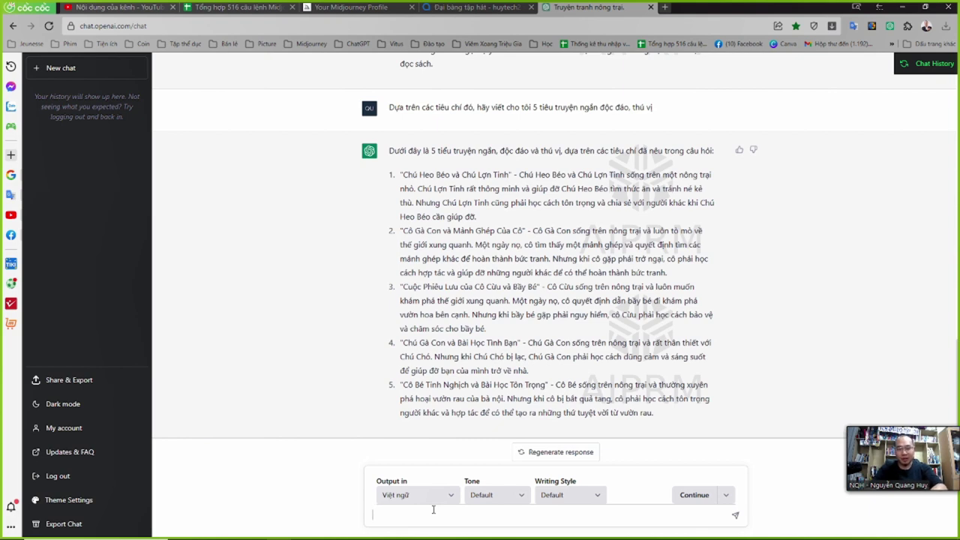
pyautogui.write('Hãy ')
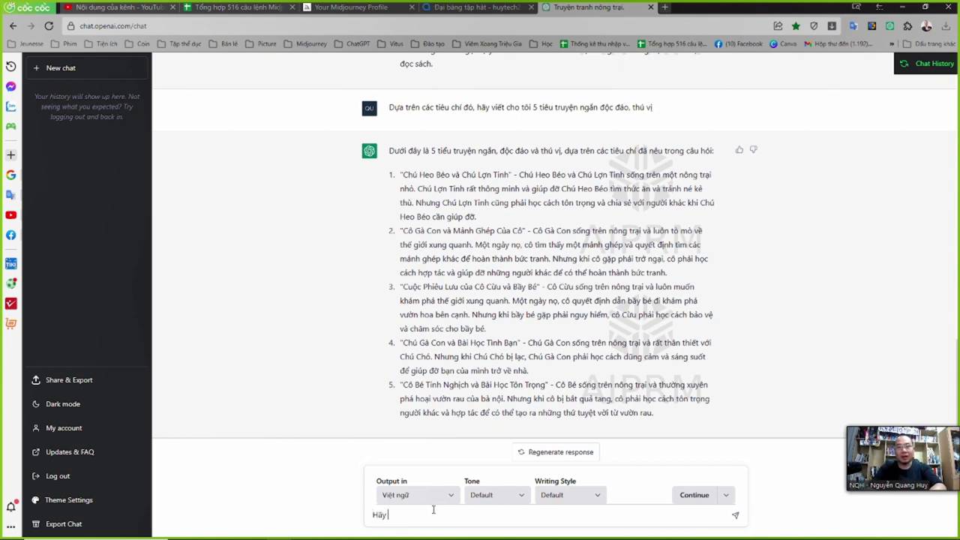
pyautogui.write('đơng vai là tác giả')
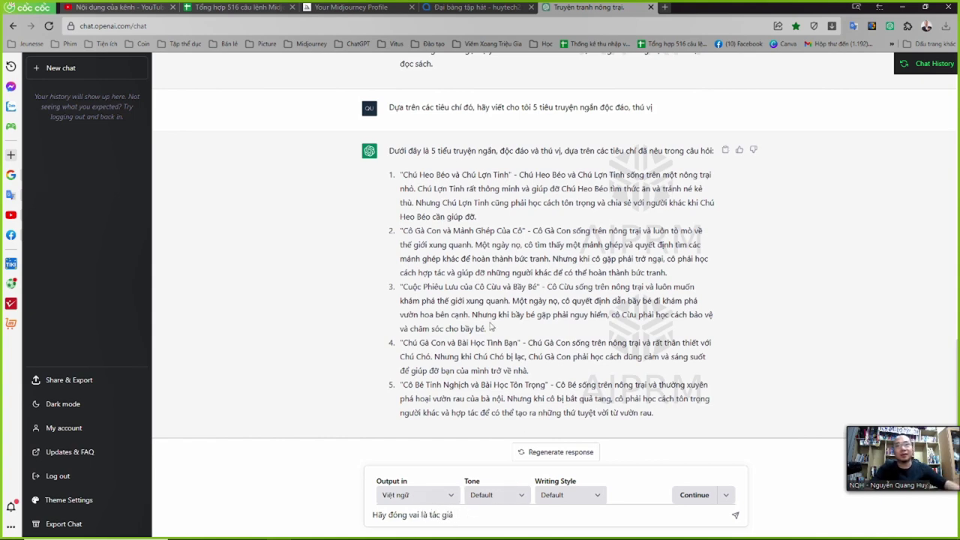
pyautogui.scroll(10, 429, 325)
pyautogui.scroll(1, 428, 325)
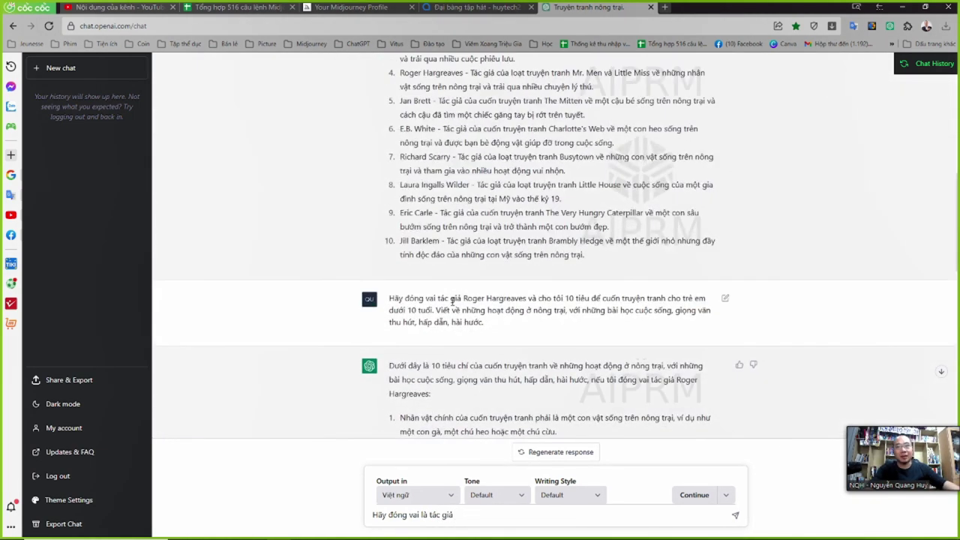
pyautogui.moveTo(462, 298); pyautogui.dragTo(529, 299)
pyautogui.hotkey('ctrl', 'c')
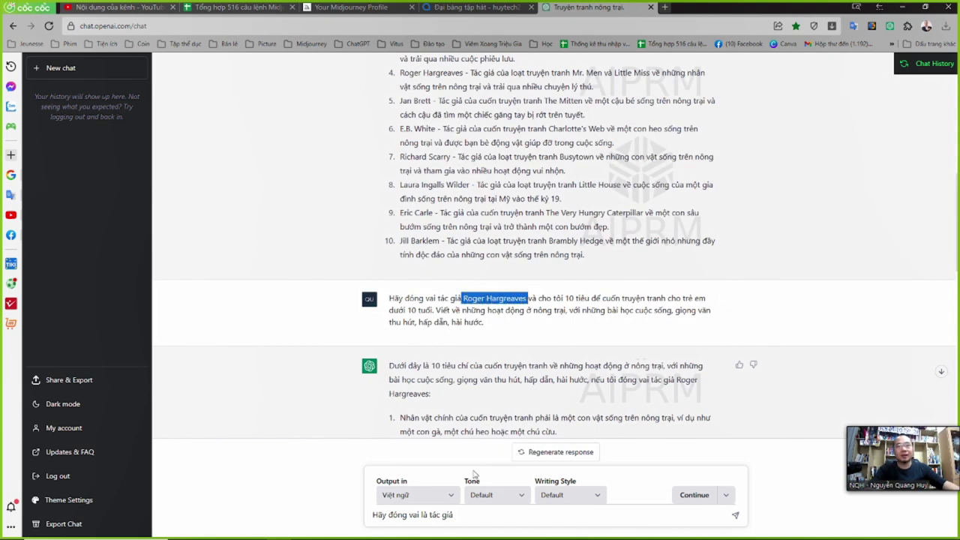
pyautogui.click(486, 523)
pyautogui.hotkey('ctrl', 'v')
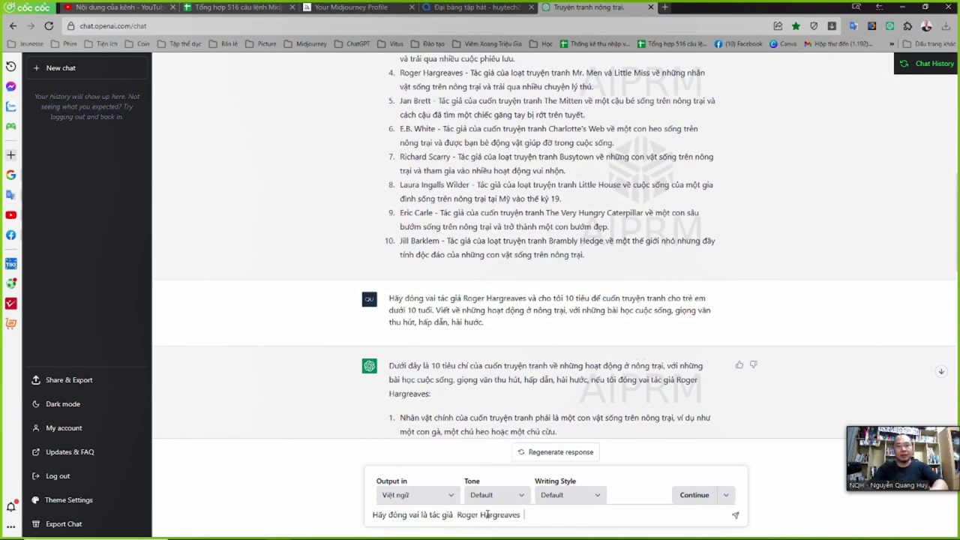
# Step: Continue the message with "và viết cho tôi nội dung cuốn truyện có tiêu đề" and an opening quotation mark
pyautogui.write('và việt cho tô')
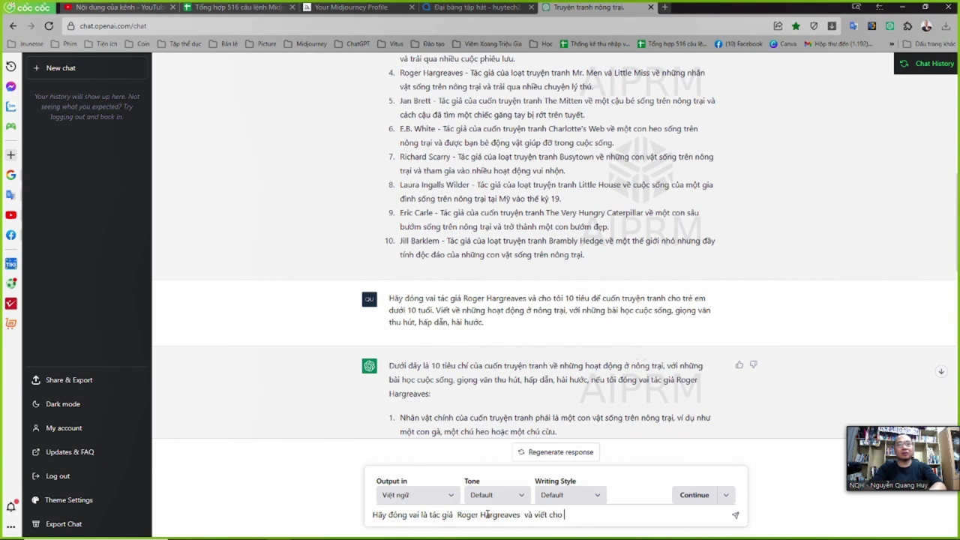
pyautogui.write('i no')
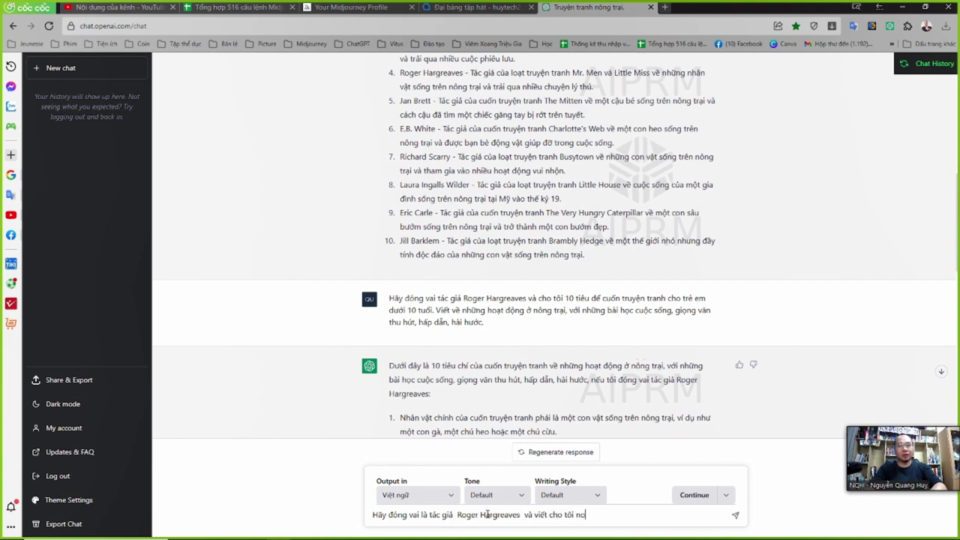
pyautogui.write('i dung cuon truyện tranh')
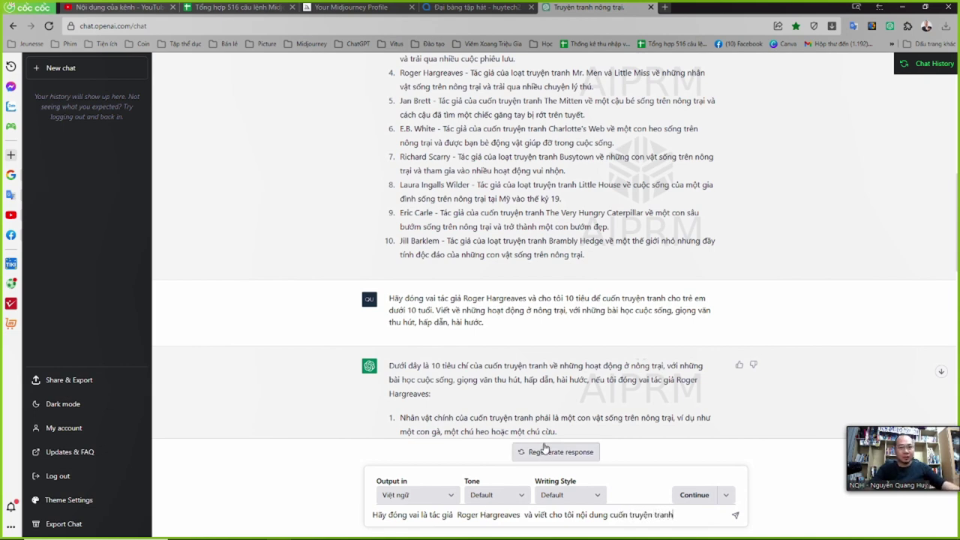
pyautogui.scroll(-2, 637, 339)
pyautogui.press('BackSpace')
pyautogui.press('BackSpace')
pyautogui.press('BackSpace')
pyautogui.press('BackSpace')
pyautogui.press('BackSpace')
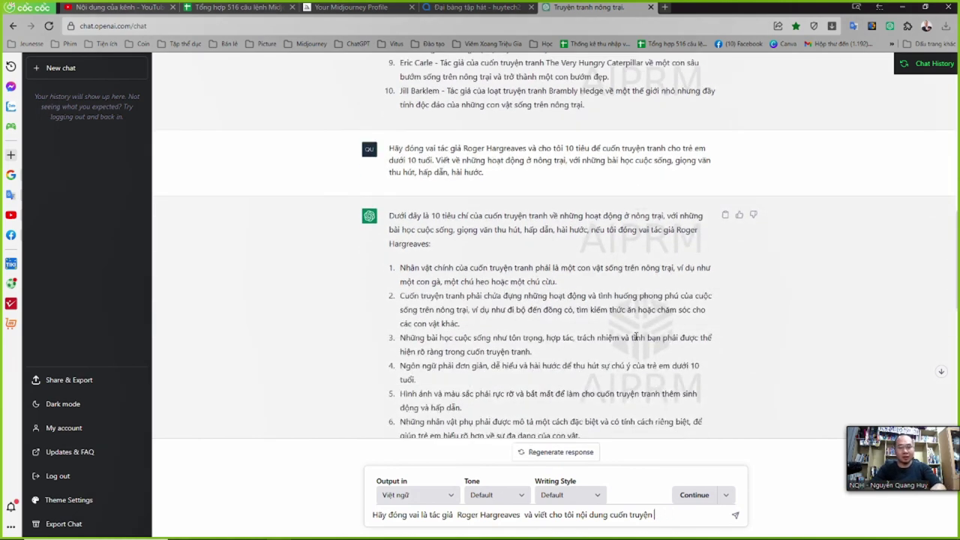
pyautogui.write('có tiêu đ')
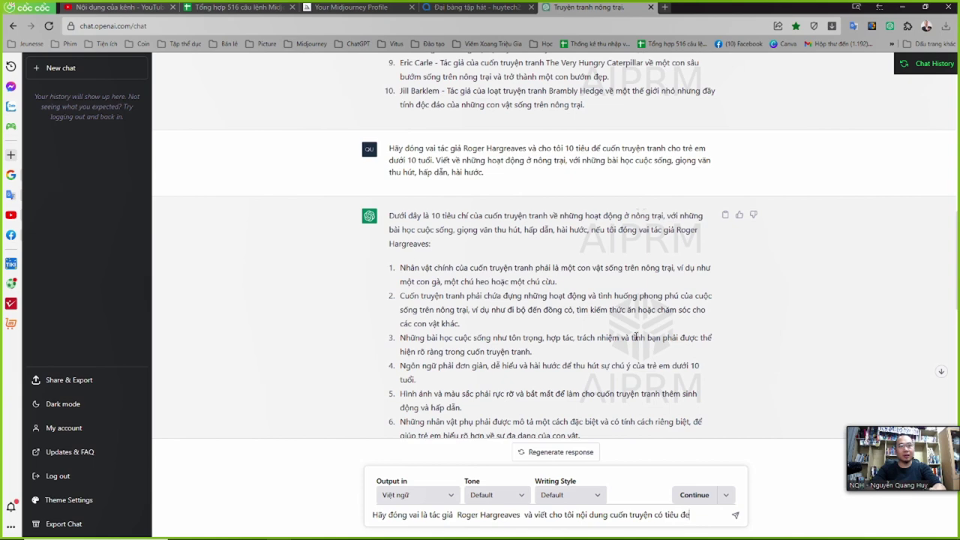
pyautogui.write('ề "')
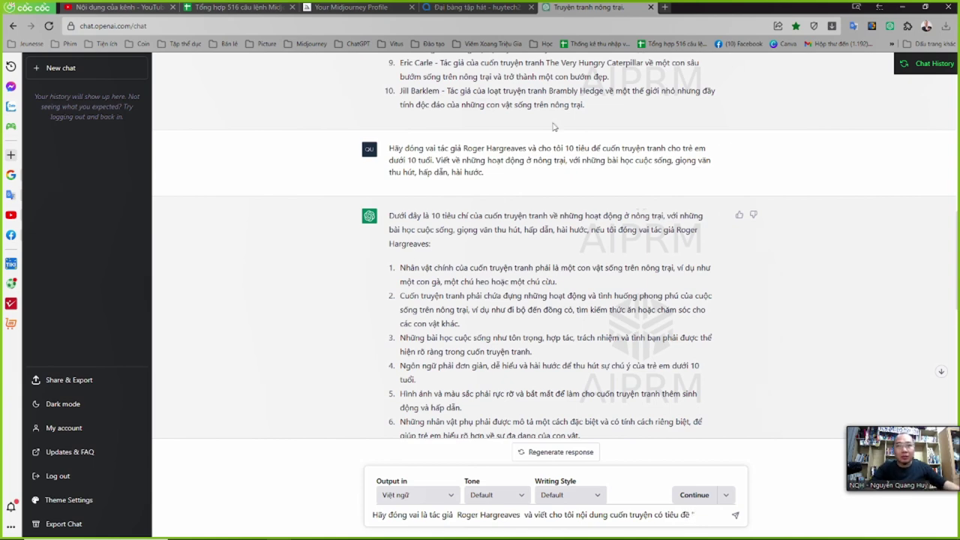
# Step: Copy the full second story idea, "Cô Gà Con và Mảnh Ghép Của Cô", with its description into the message
pyautogui.scroll(-6, 404, 309)
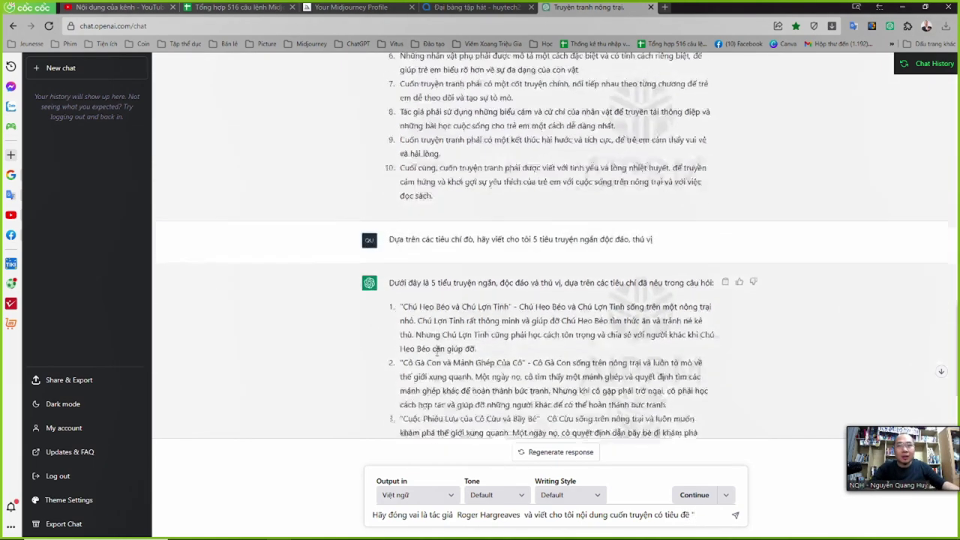
pyautogui.moveTo(402, 227); pyautogui.dragTo(671, 274)
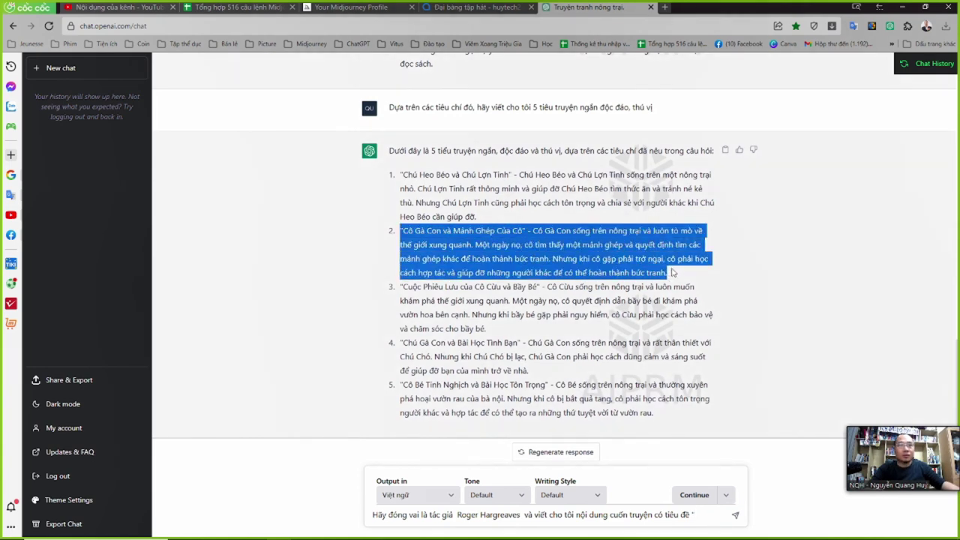
pyautogui.click(690, 515)
pyautogui.write('\\"Cô Gà Con và Mảnh Ghép Của Cô\\" - Cô Gà Con sống trên nông trại và luôn tò mò về thế giới xung quanh. Một ngày nọ, cô tìm thấy một mảnh ghép và quyết định tìm các mảnh ghép khác để hoàn thành bức tranh. Nhưng khi cô gặp phải trở ngại, cô phải học cách hợp tác và giúp đỡ những người khác để có thể hoàn thành bức tranh.')
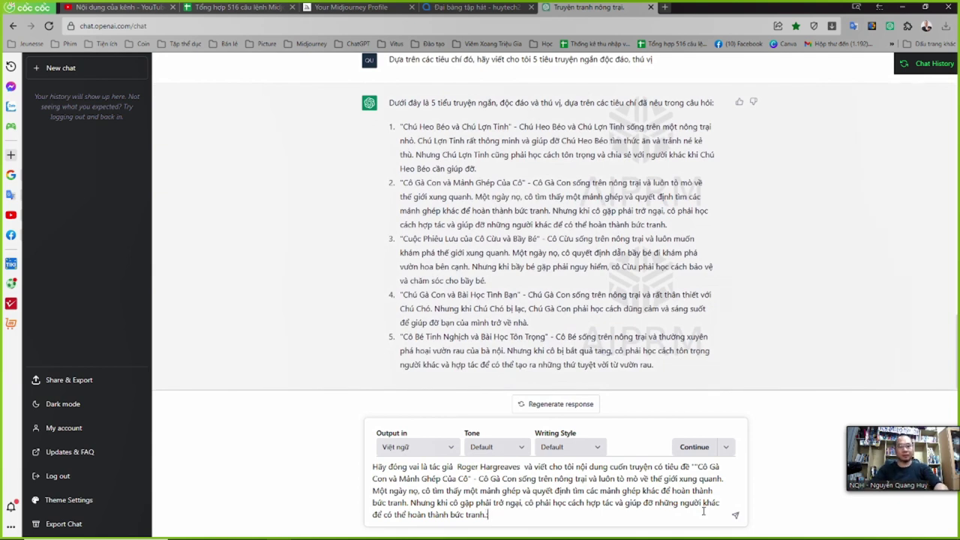
# Step: Close the quotation and begin the requirement with "Yêu cầu: Phải"
pyautogui.write('Y')
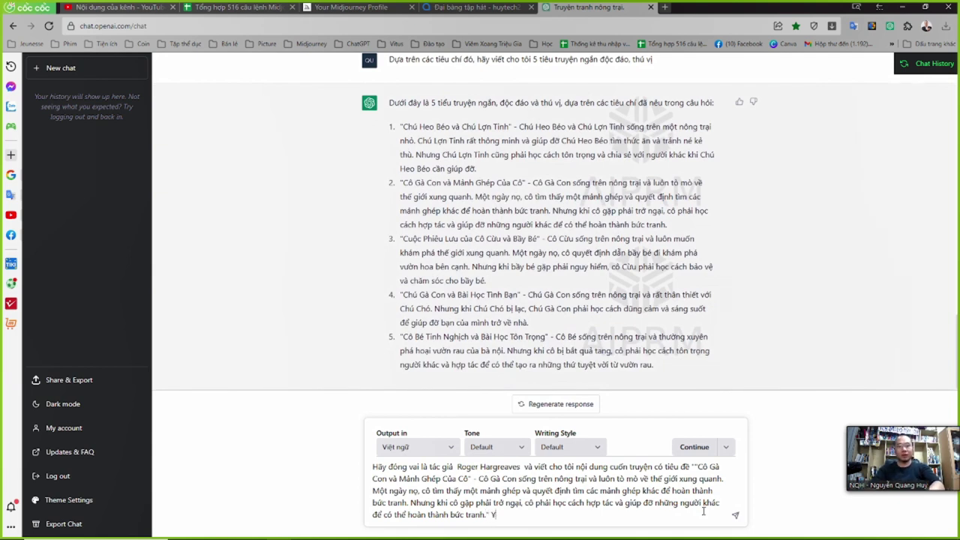
pyautogui.write('êu ca')
pyautogui.write('u: P')
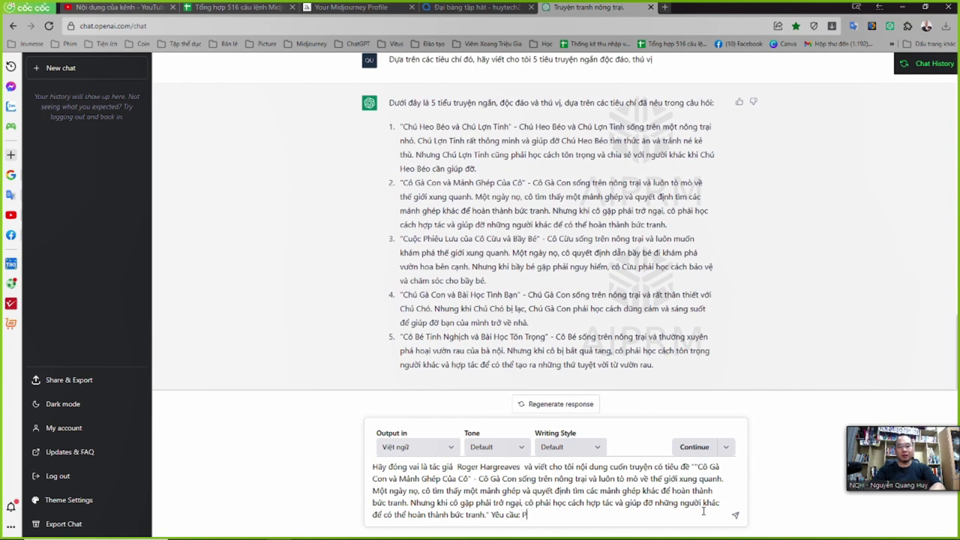
pyautogui.write('hái có')
pyautogui.write(' mới')
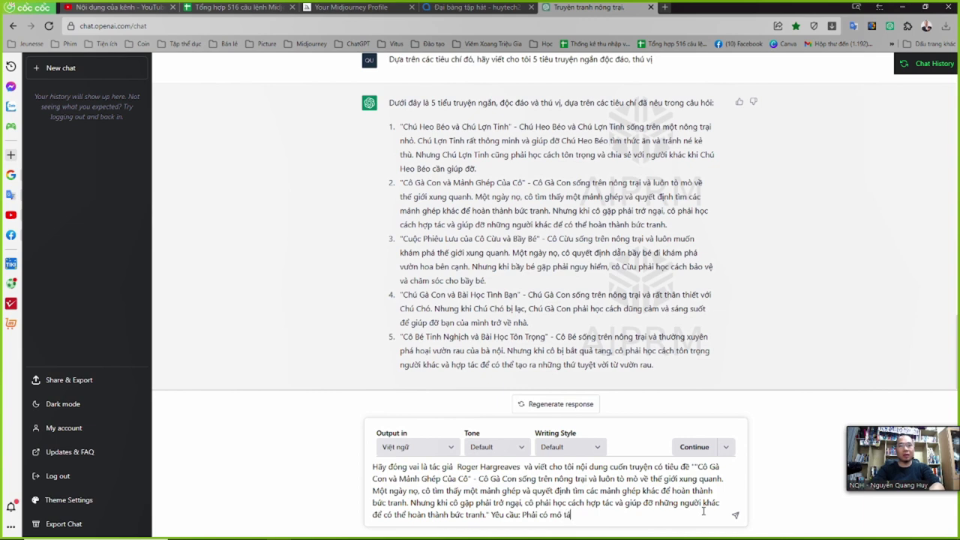
pyautogui.press('BackSpace')
pyautogui.press('BackSpace')
pyautogui.press('BackSpace')
pyautogui.press('BackSpace')
pyautogui.press('BackSpace')
pyautogui.press('BackSpace')
pyautogui.press('BackSpace')
pyautogui.press('BackSpace')
# Step: Complete the requirement with "đáp ứng 10 tiêu chí đã nêu bên trên." and send the message
pyautogui.write('đap ung 10 tiêu ')
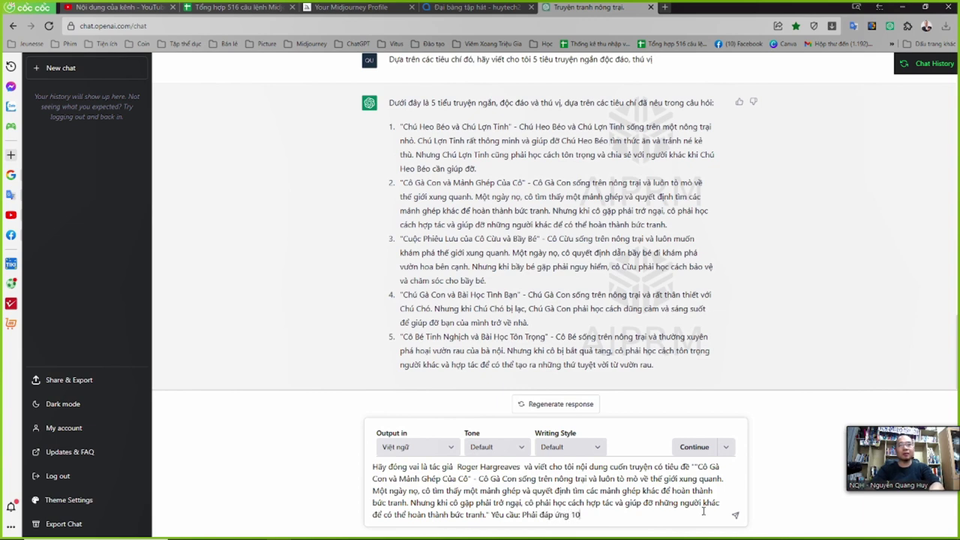
pyautogui.write('chí đã nêu bến tr')
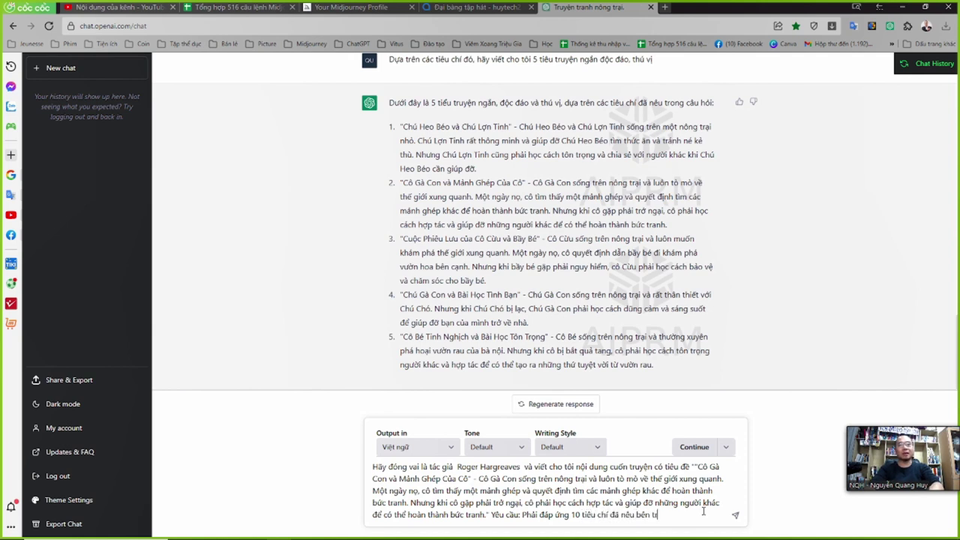
pyautogui.write('ên.')
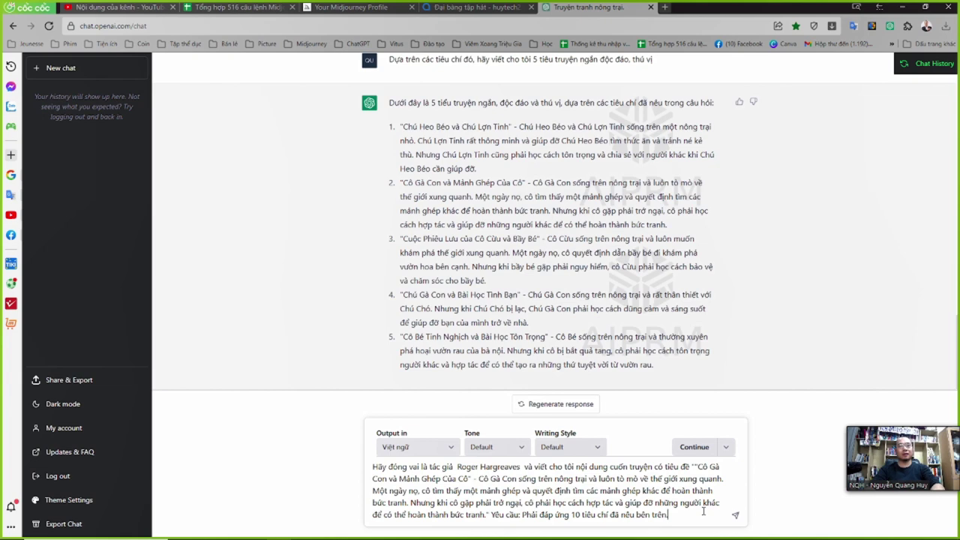
pyautogui.press('Return')
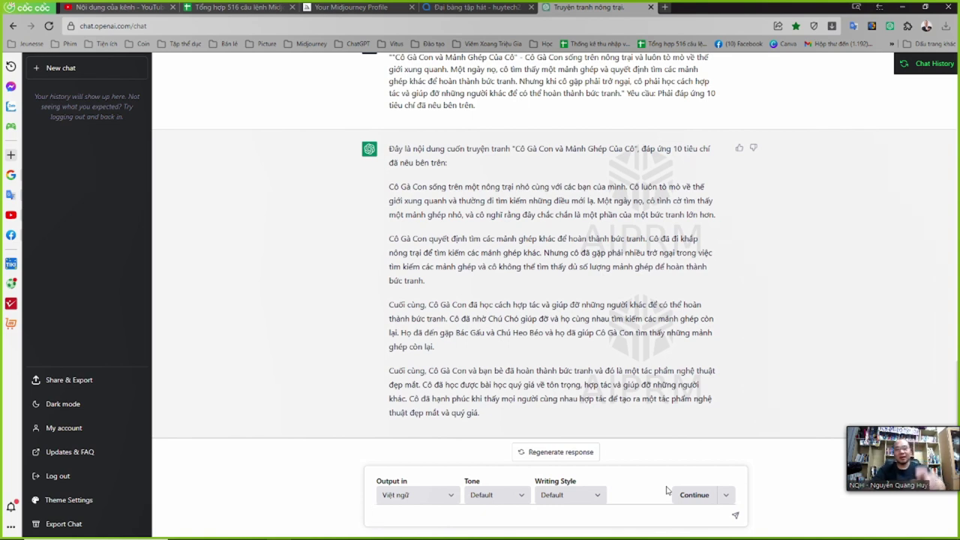
# Step: Start a follow-up message with "Hãy phân cảnh, theo dạng bảng" to request a scene breakdown as a table
pyautogui.write('ãy')
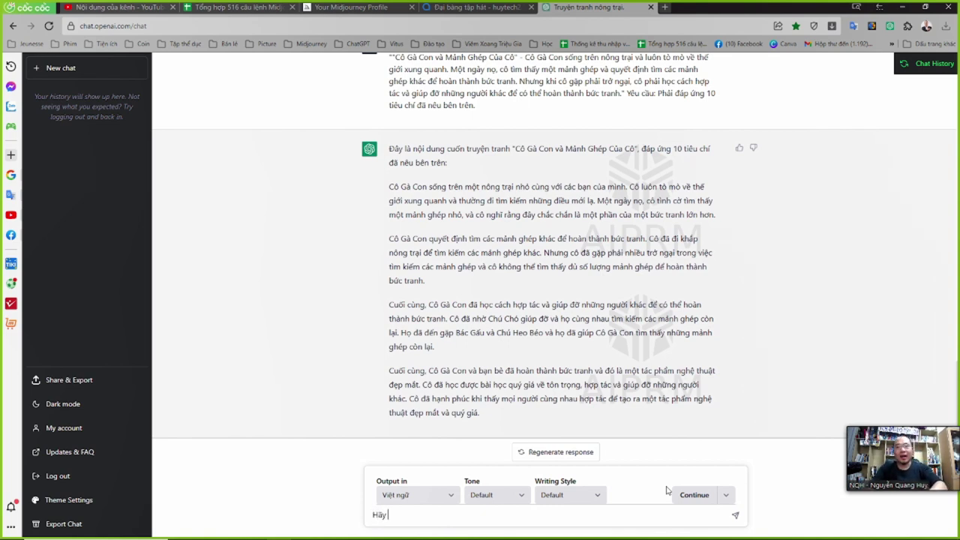
pyautogui.write('ca')
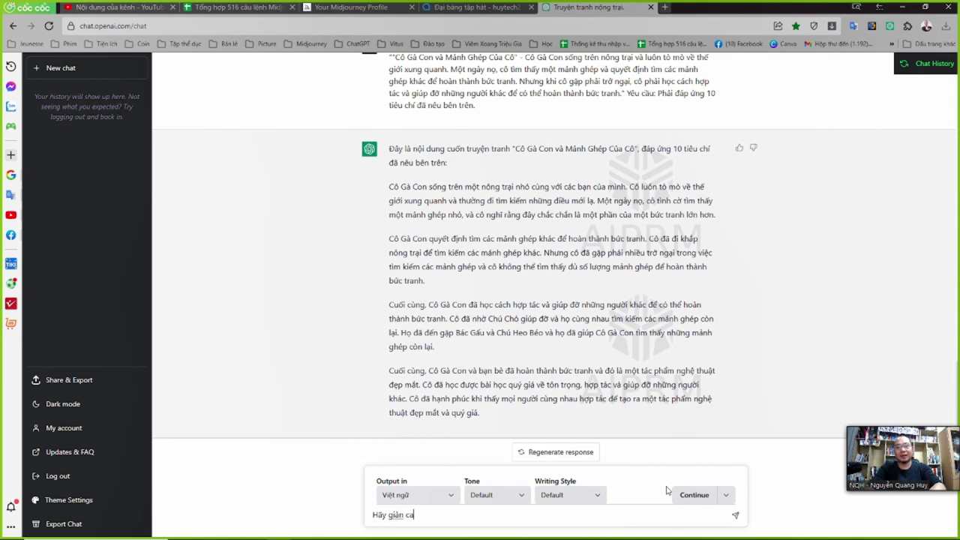
pyautogui.write('nhr')
pyautogui.press('BackSpace')
pyautogui.press('BackSpace')
pyautogui.press('BackSpace')
pyautogui.press('BackSpace')
pyautogui.press('BackSpace')
pyautogui.press('BackSpace')
pyautogui.press('BackSpace')
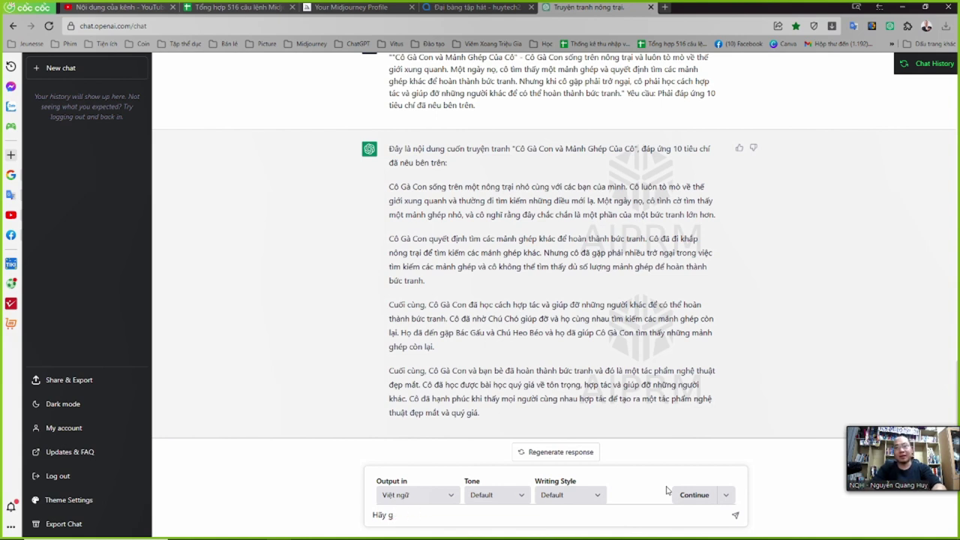
pyautogui.write('hân cảnh')
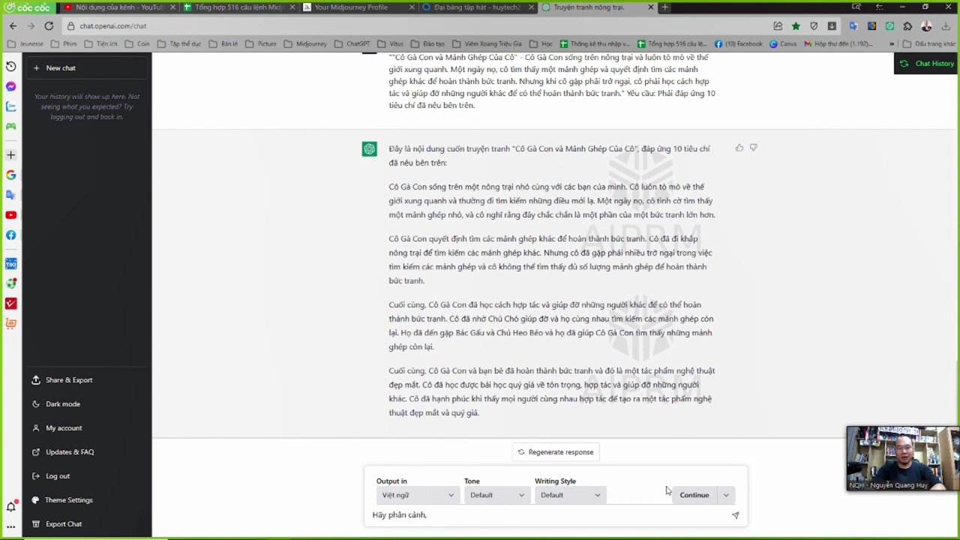
pyautogui.write(', theo dạng bang')
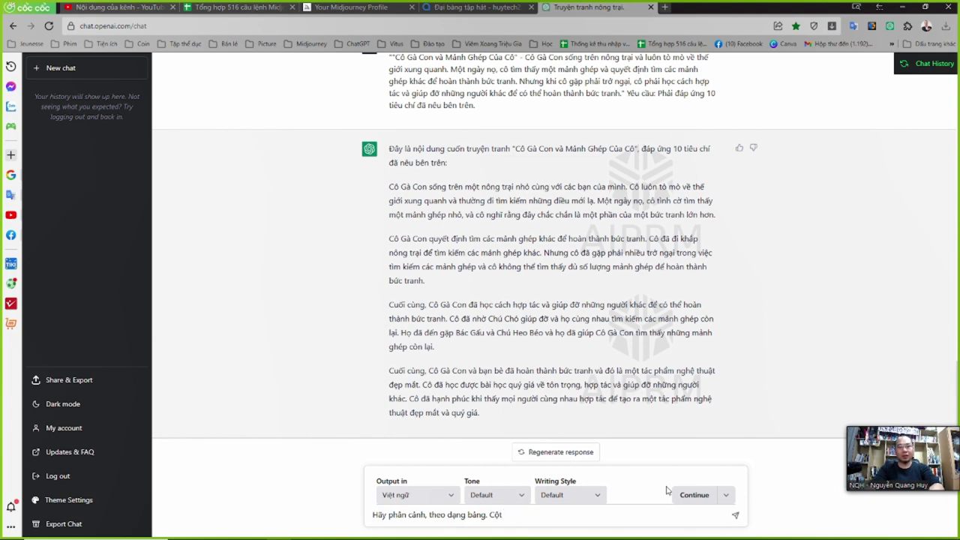
# Step: Specify the first table columns in the message as "Cột thứ tự, Cột bối cảnh,"
pyautogui.write('. Cột thu')
pyautogui.write('ws tuwj, Coost')
pyautogui.write('tên cảnh')
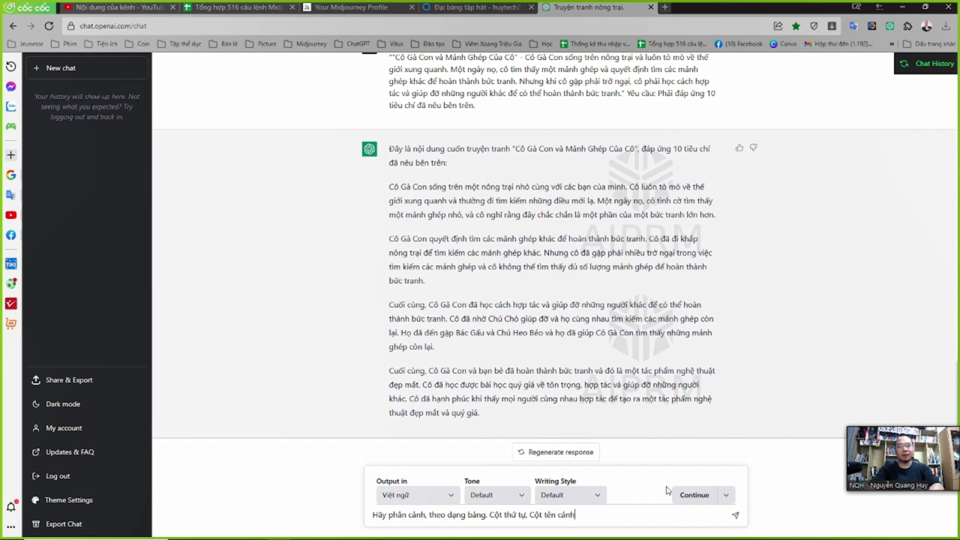
pyautogui.press('BackSpace')
pyautogui.press('BackSpace')
pyautogui.press('BackSpace')
pyautogui.press('BackSpace')
pyautogui.write('bối ca')
pyautogui.write('nh, cô')
# Step: Add "cột nội dung chính, và cột các lời thoại của các nhân vật nói chuyện với nhau." to the column list and send the message
pyautogui.write('t nổ')
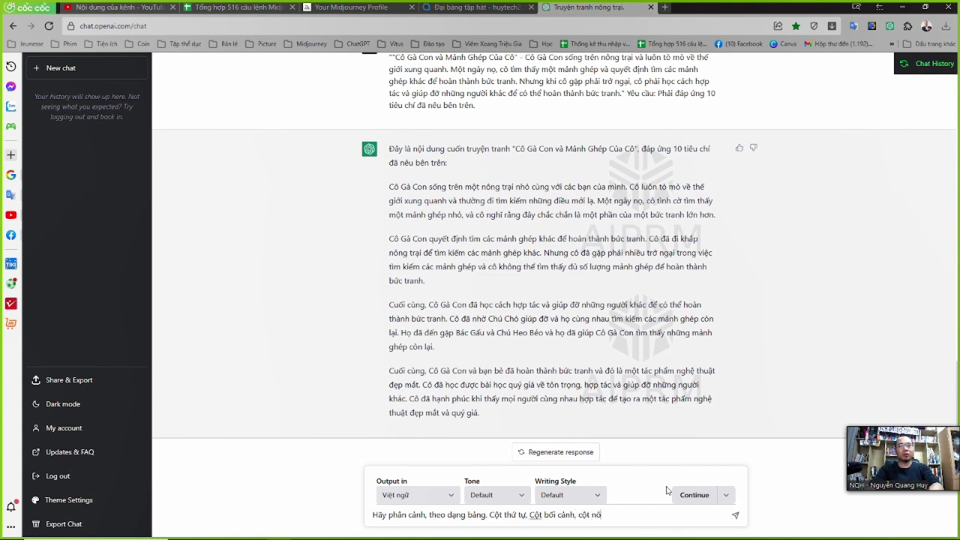
pyautogui.write('i dung chính, và co')
pyautogui.write('t các lơi thoại')
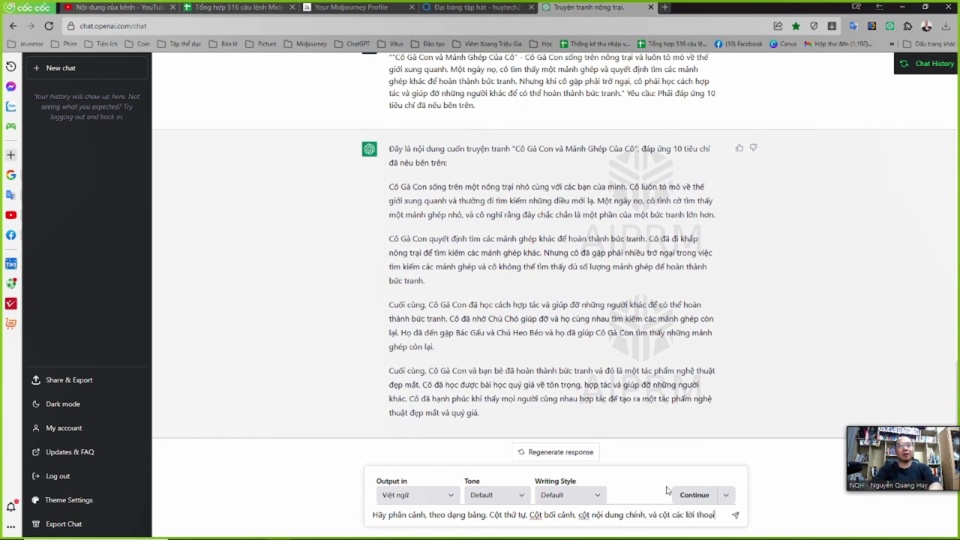
pyautogui.write(' của các nhân v')
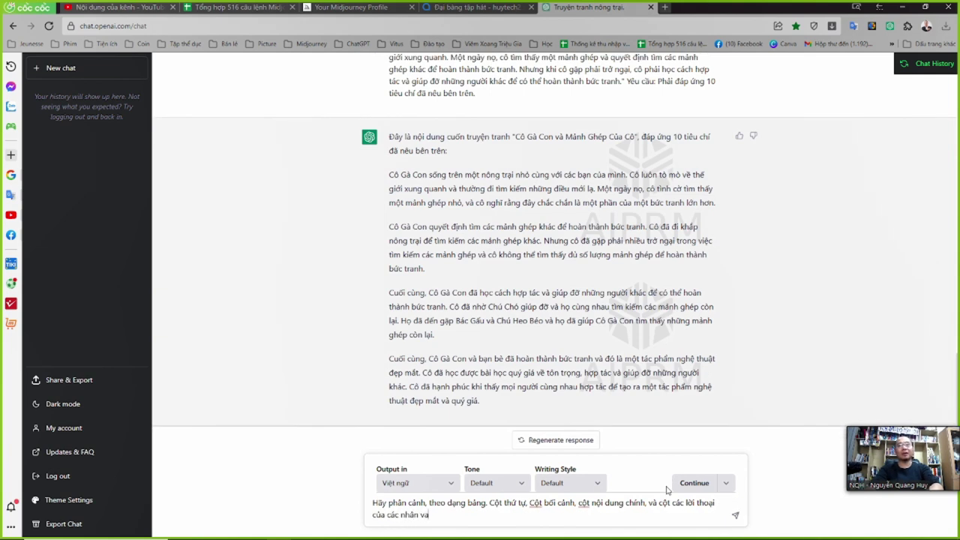
pyautogui.write('ật nơii chuyện với nhau.')
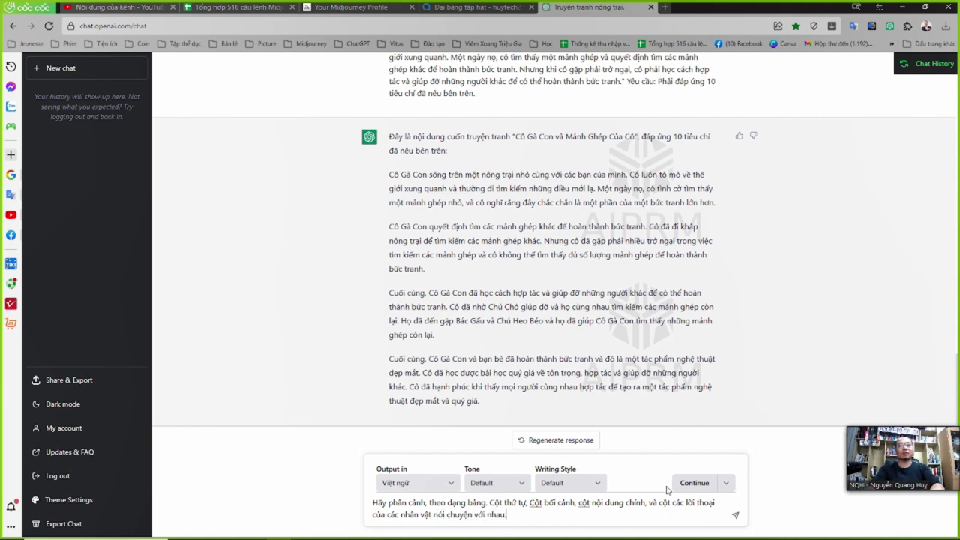
pyautogui.press('Return')
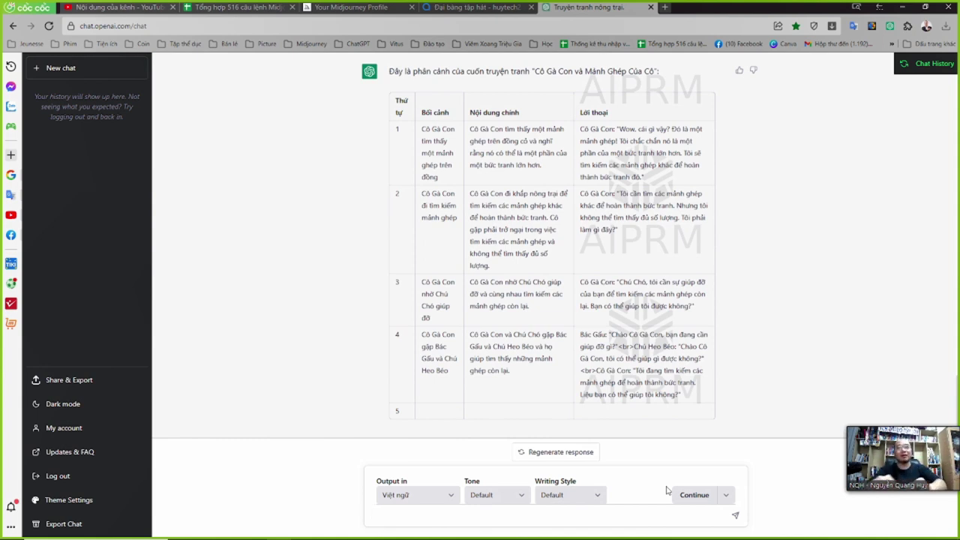
# Step: Send the message "viết tiếp từ chỗ dang dở" to have the scene table continued, and review the added rows
pyautogui.write('iết tiế')
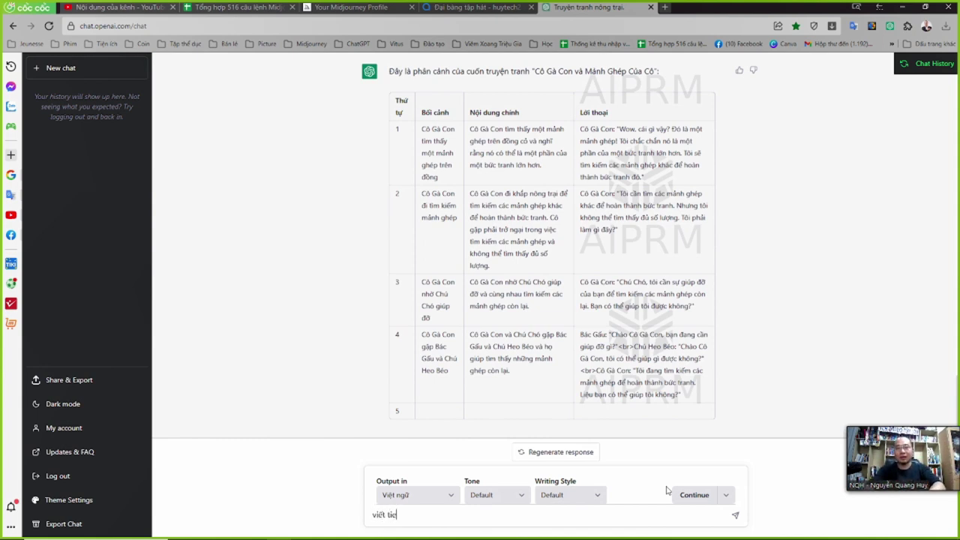
pyautogui.write('p từ chỗ dang dở')
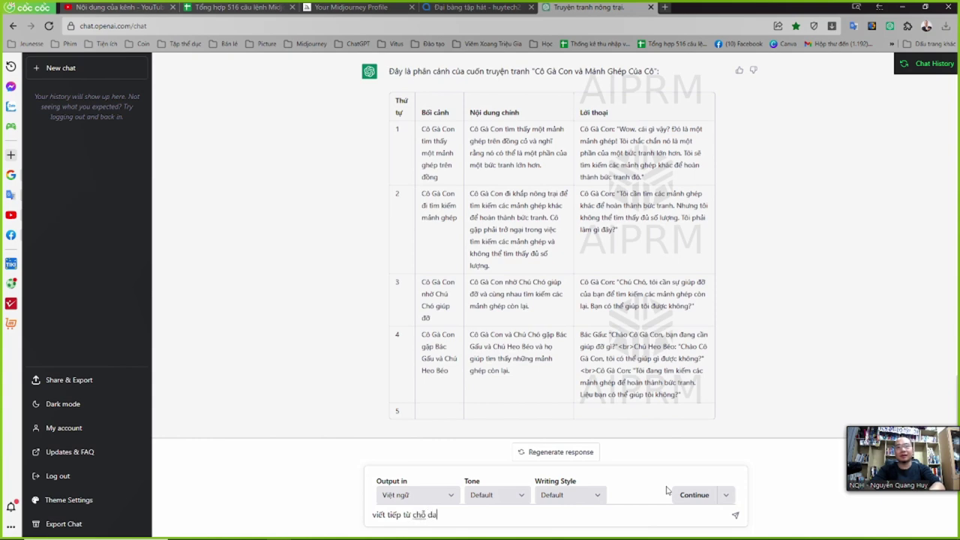
pyautogui.press('Return')
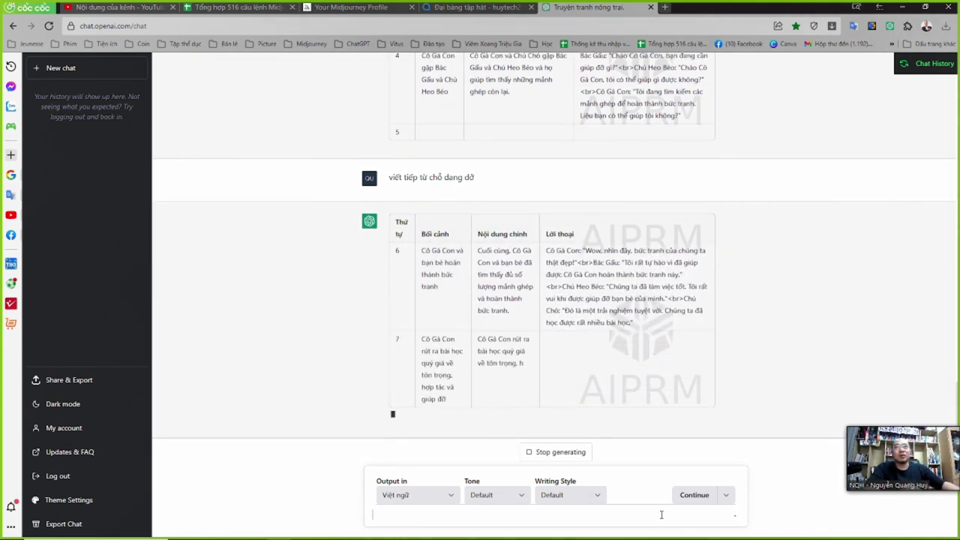
pyautogui.scroll(2, 634, 375)
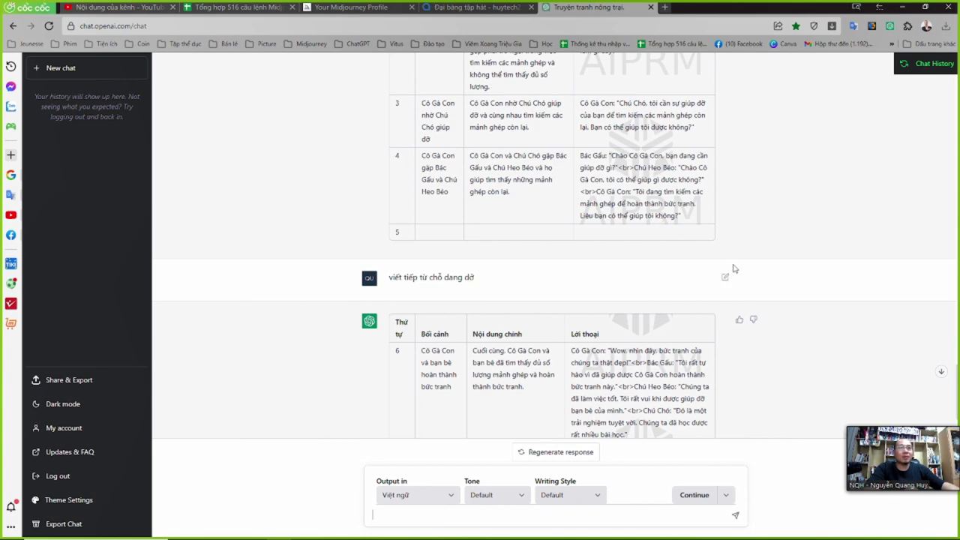
pyautogui.scroll(-2, 690, 375)
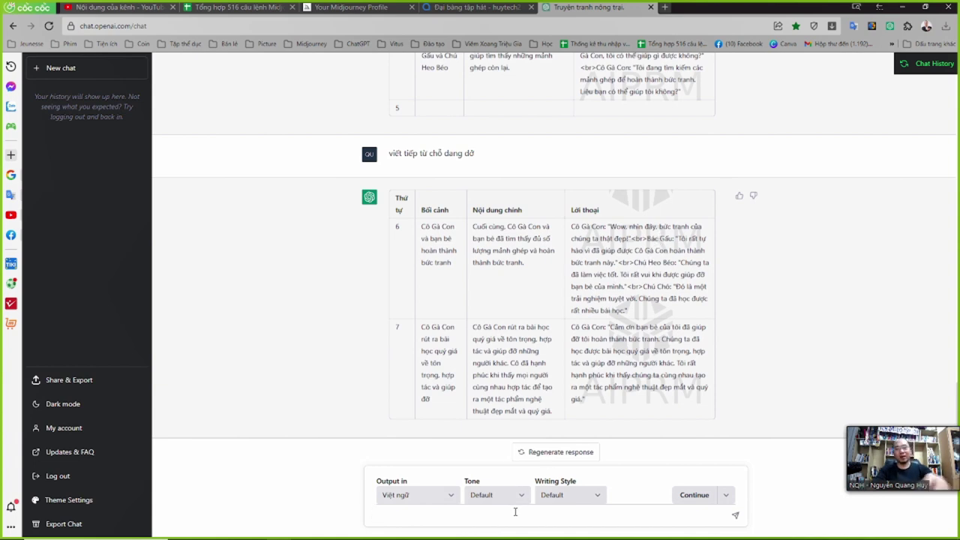
# Step: Start a new message with "Hãy viết chi tiết, đầy đủ hơn toàn bộ cuốn truyện trên, giọng văn của nhà văn"
pyautogui.write('Vay vi')
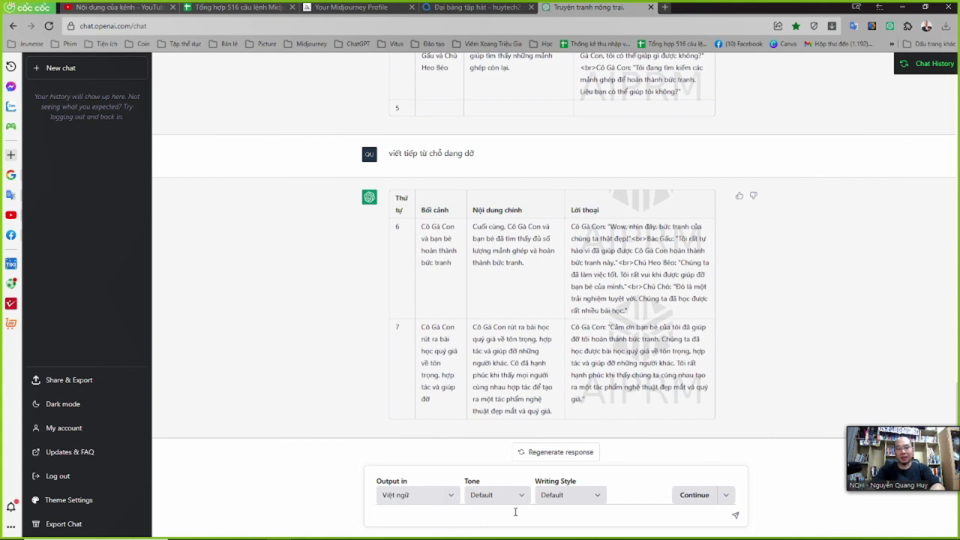
pyautogui.write('ết ch')
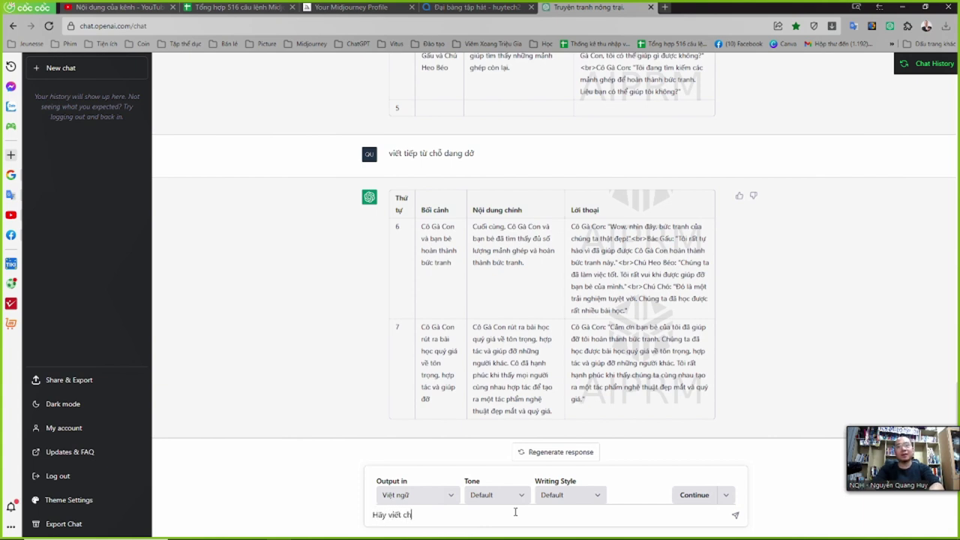
pyautogui.write('i tiết, đầy đủ hơn')
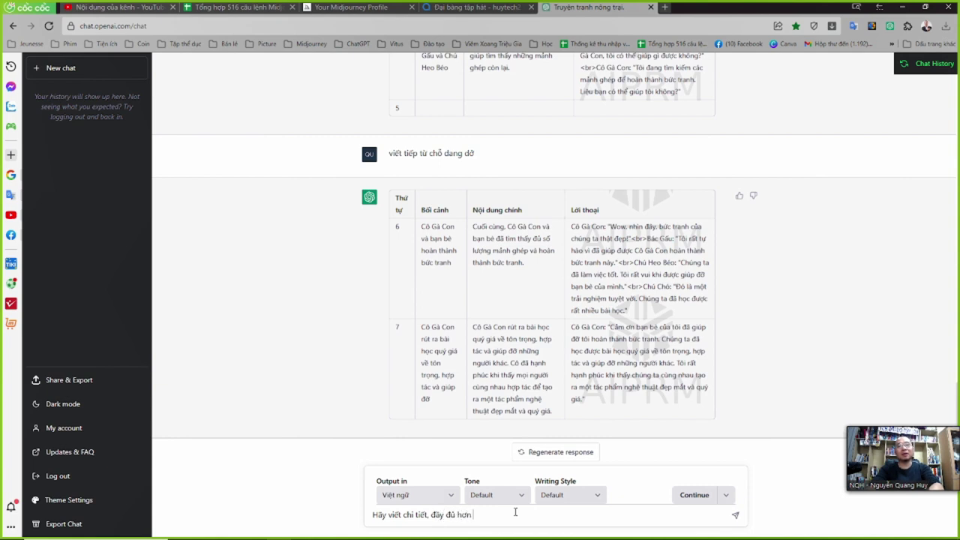
pyautogui.write(' toàn bộ câu')
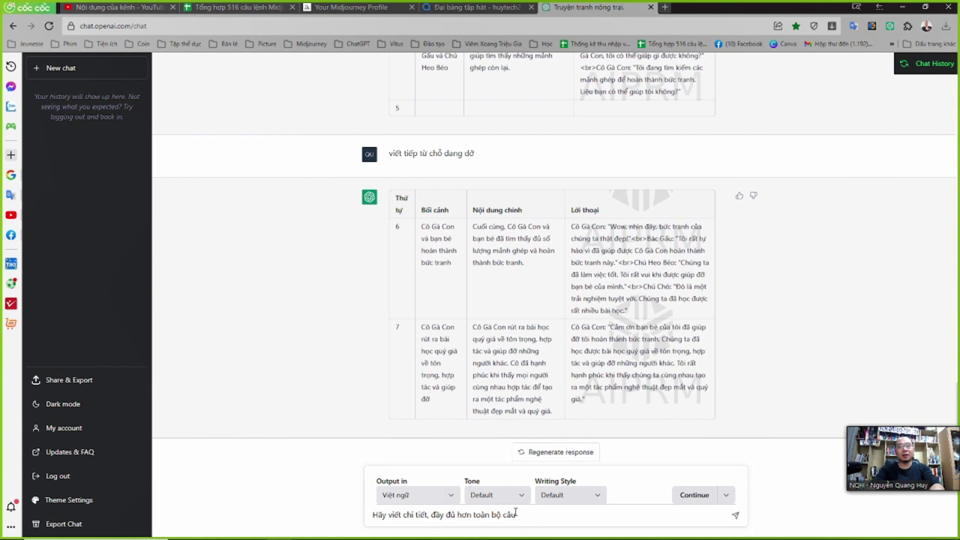
pyautogui.write(' cuon truyện')
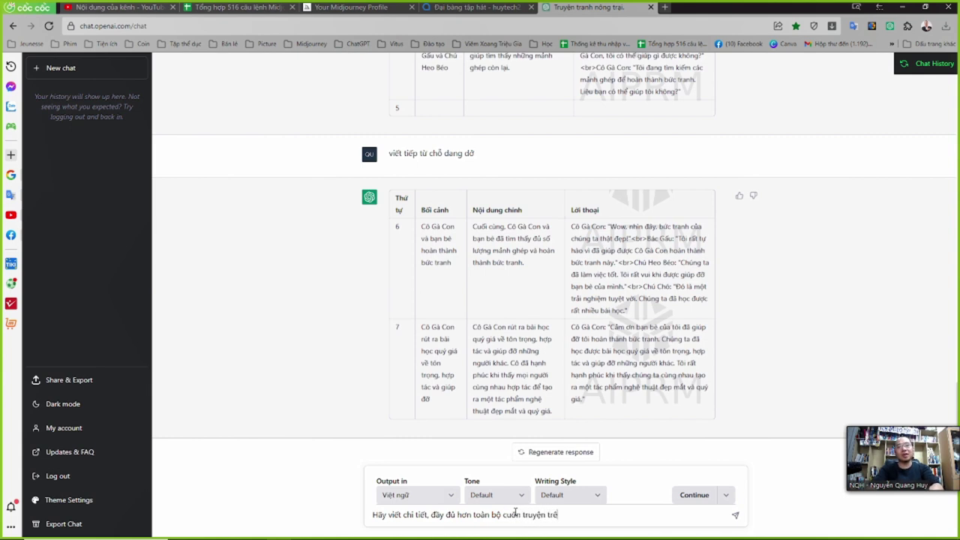
pyautogui.write(' trên, giọng văn của')
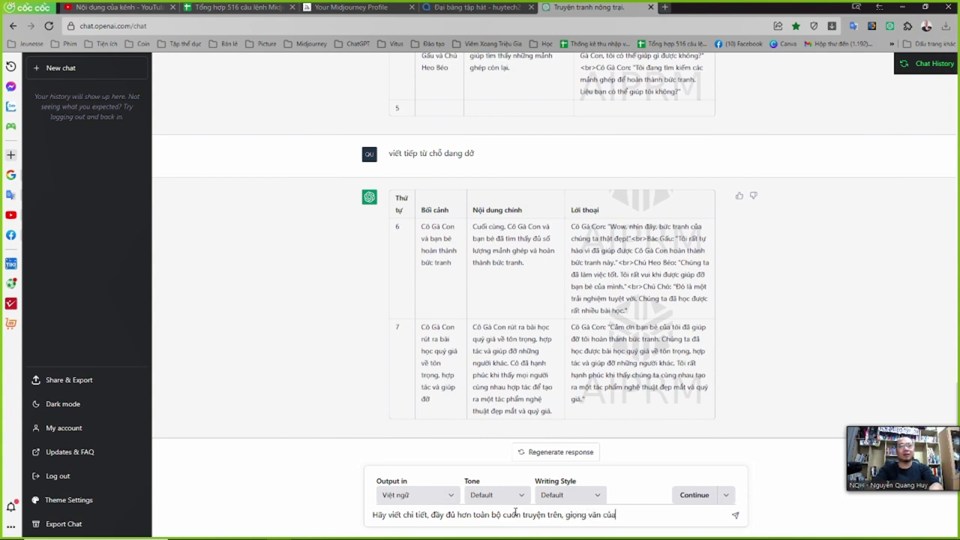
pyautogui.write(' nhà văn')
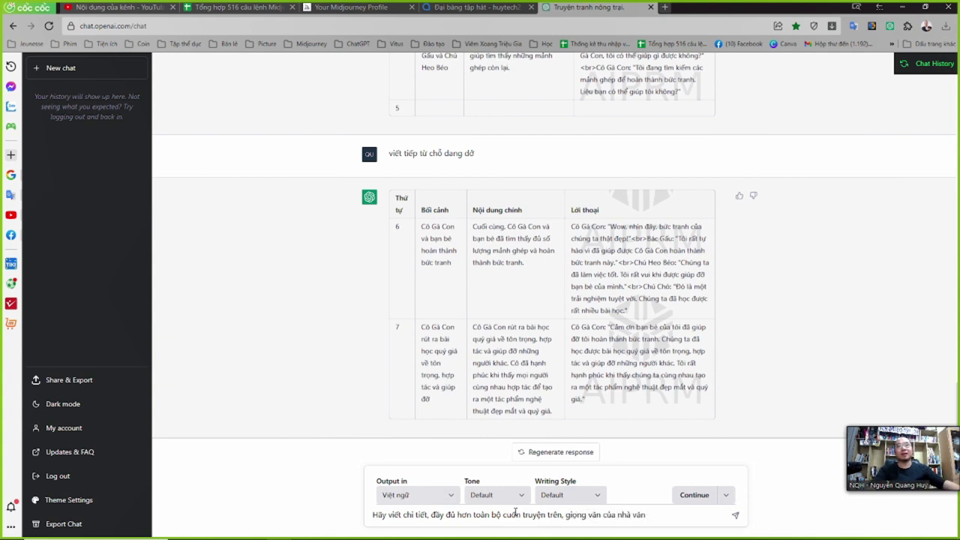
# Step: Copy the author name "Roger Hargreaves" from the earlier prompt and paste it at the end of the message
pyautogui.scroll(5, 433, 277)
pyautogui.scroll(5, 433, 277)
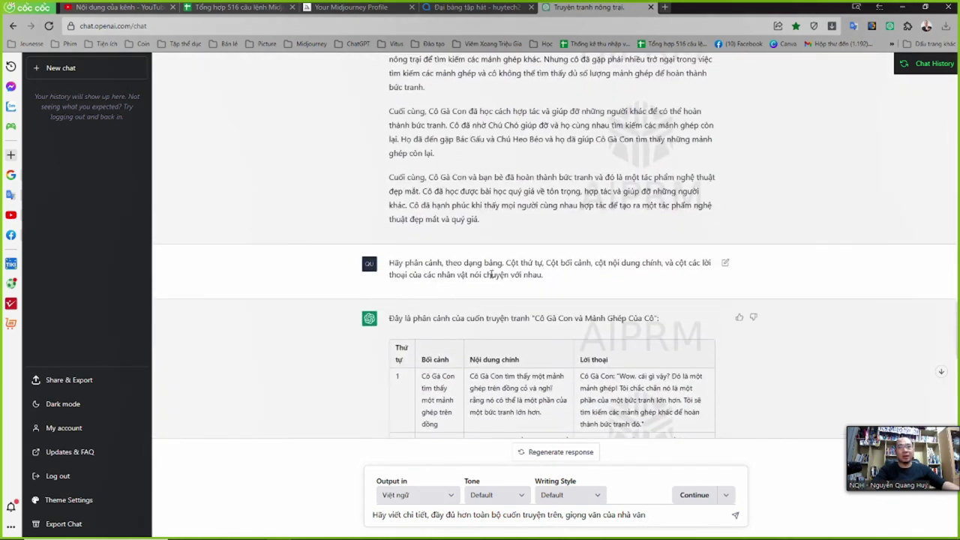
pyautogui.scroll(5, 472, 241)
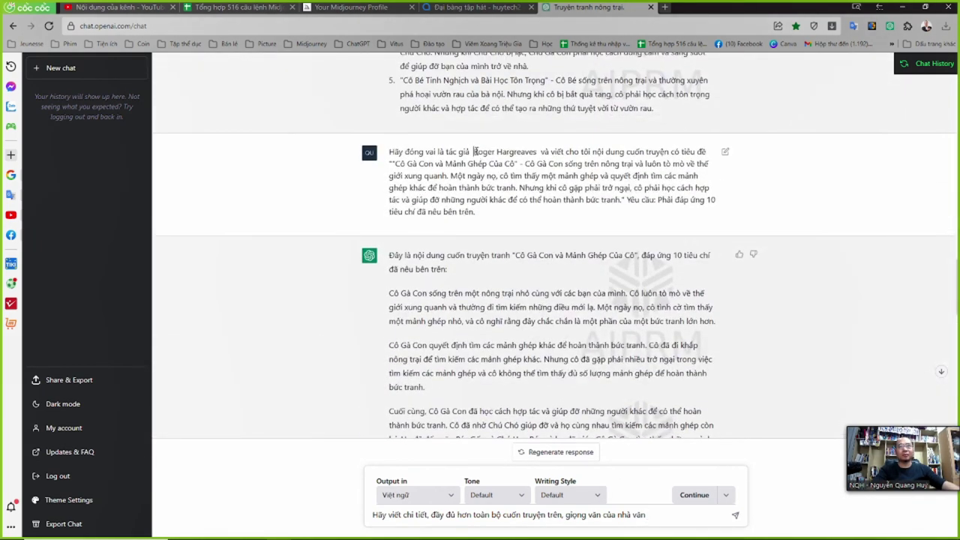
pyautogui.moveTo(474, 152); pyautogui.dragTo(536, 152)
pyautogui.hotkey('ctrl', 'c')
pyautogui.click(670, 515)
pyautogui.hotkey('ctrl', 'v')
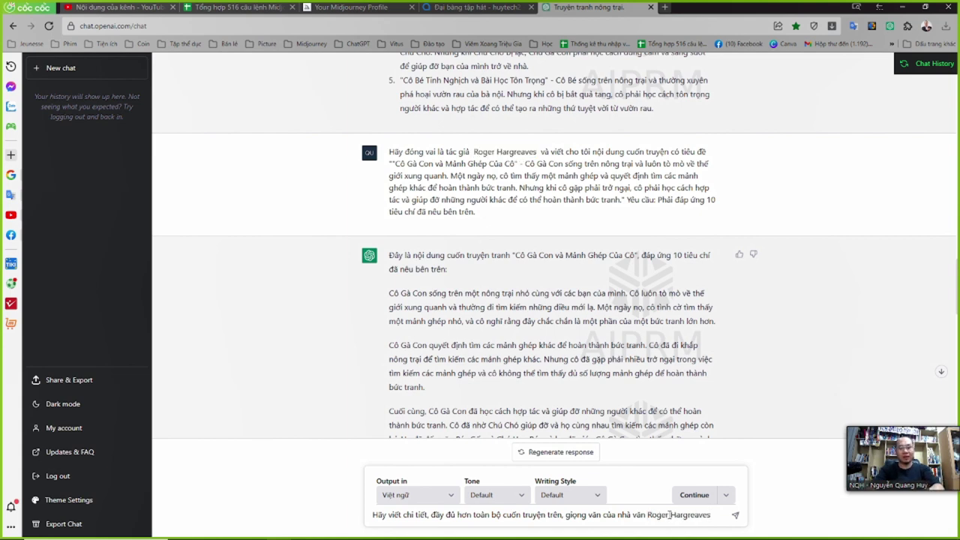
# Step: Add ", thu hút, hấp dẫn, lôi cuốn, bất ngờ, hài hước, có tính giáo dục cao." to the message, send it and view the reply
pyautogui.write(', thu hut')
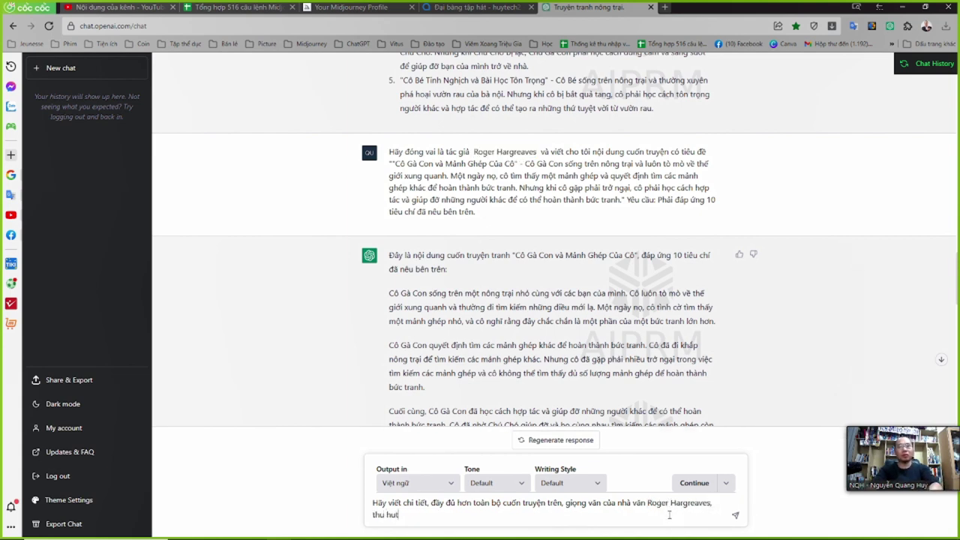
pyautogui.write(', hấp dẫn, lôi cuốn, b')
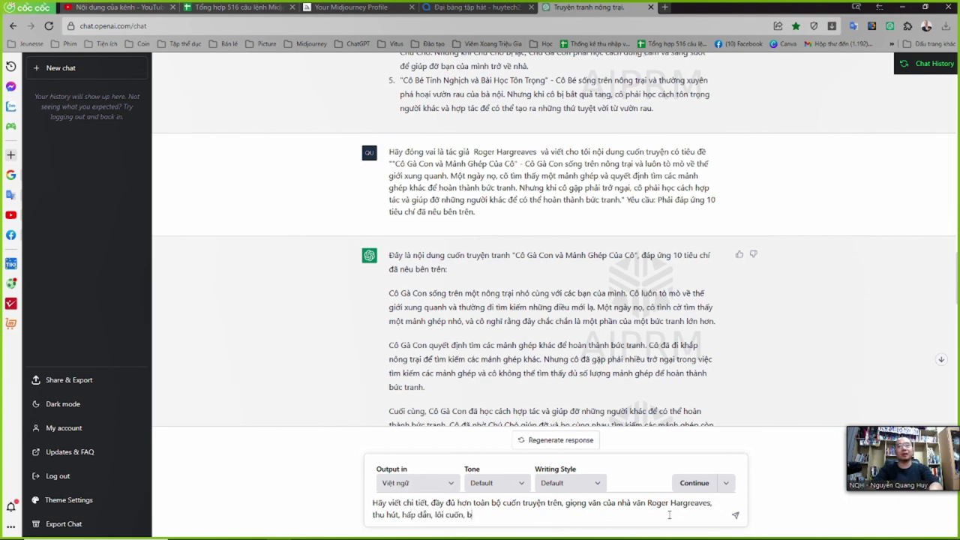
pyautogui.write('ất ngờ, hai')
pyautogui.write(' hước')
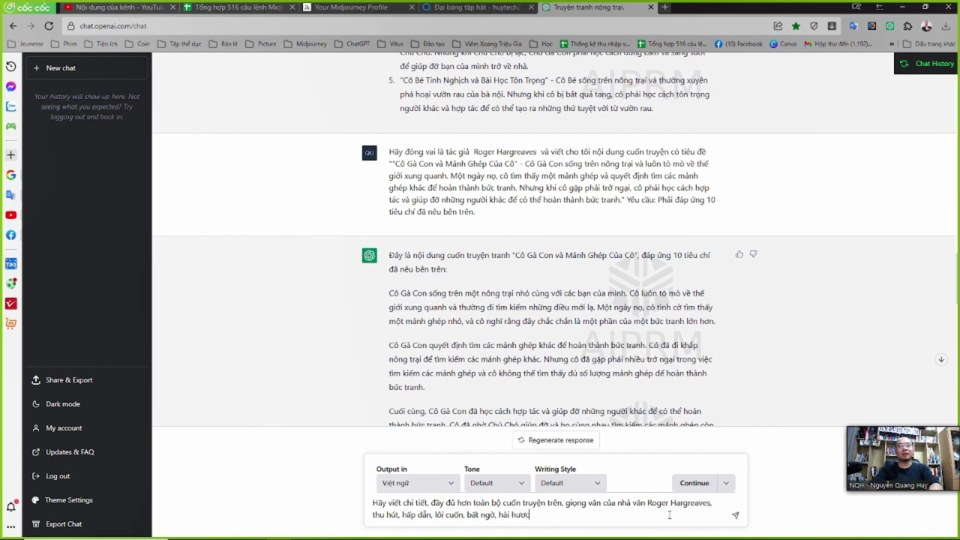
pyautogui.write(', có tính gia')
pyautogui.write('o dục cao.')
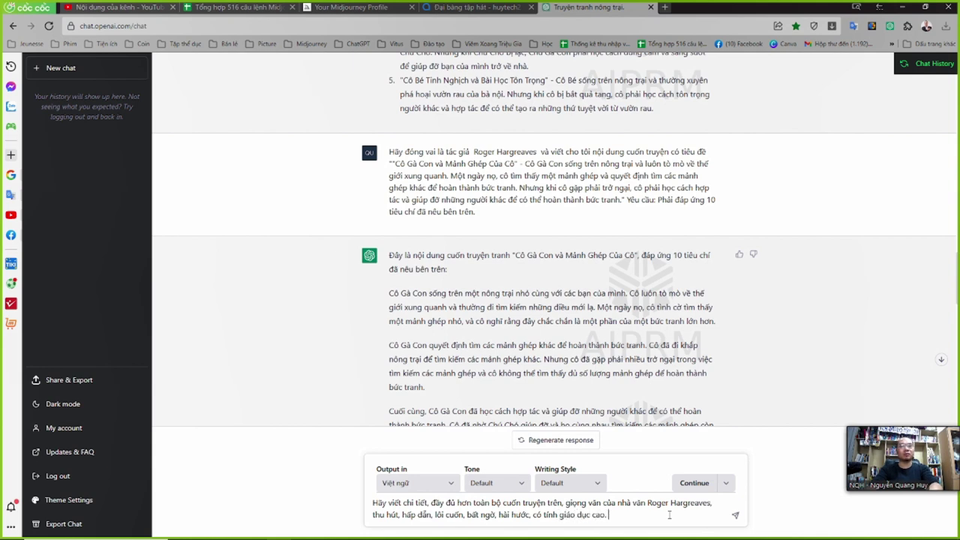
pyautogui.press('Return')
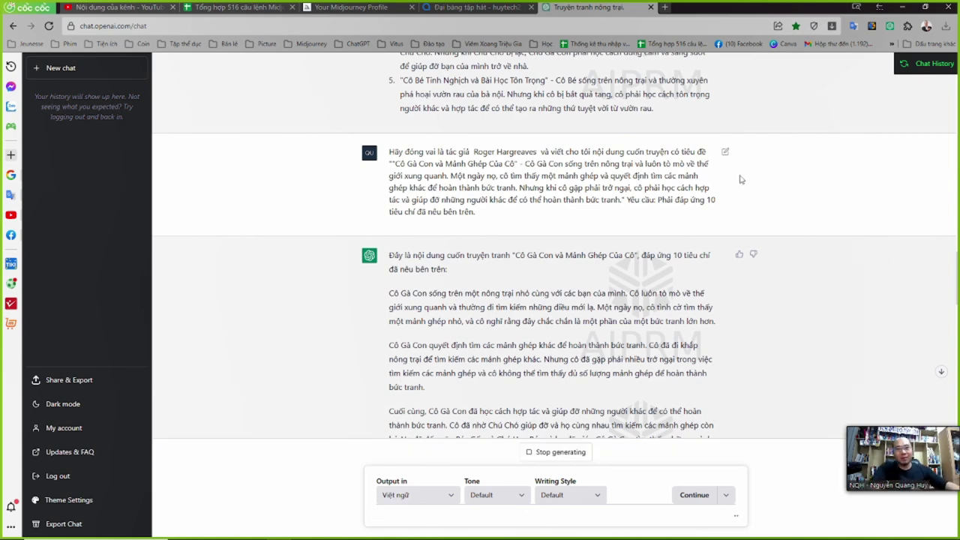
pyautogui.scroll(-10, 743, 293)
pyautogui.scroll(-6, 758, 290)
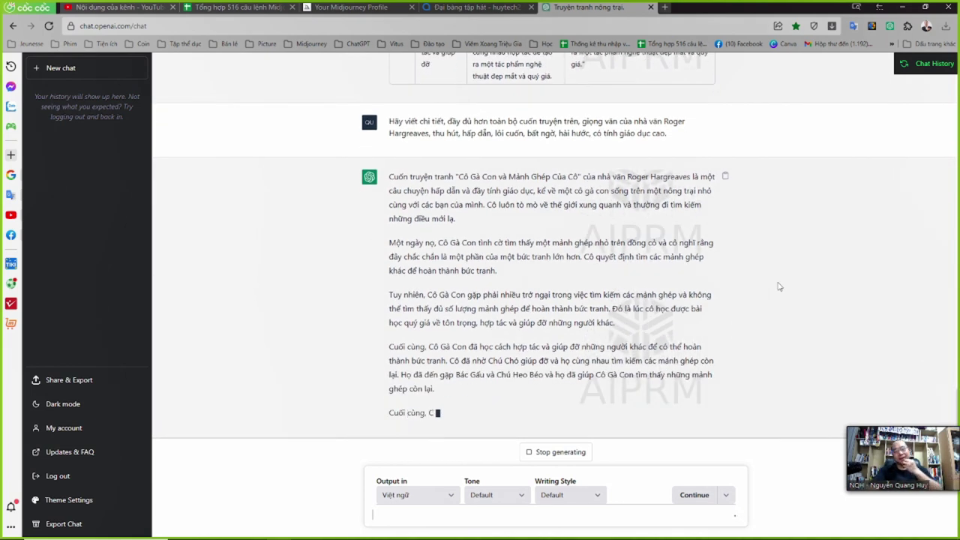
# Step: Request a story outline by sending the message "Hãy giúp tôi lên outline cho cuốn truyện trên"
pyautogui.write('Hãy ')
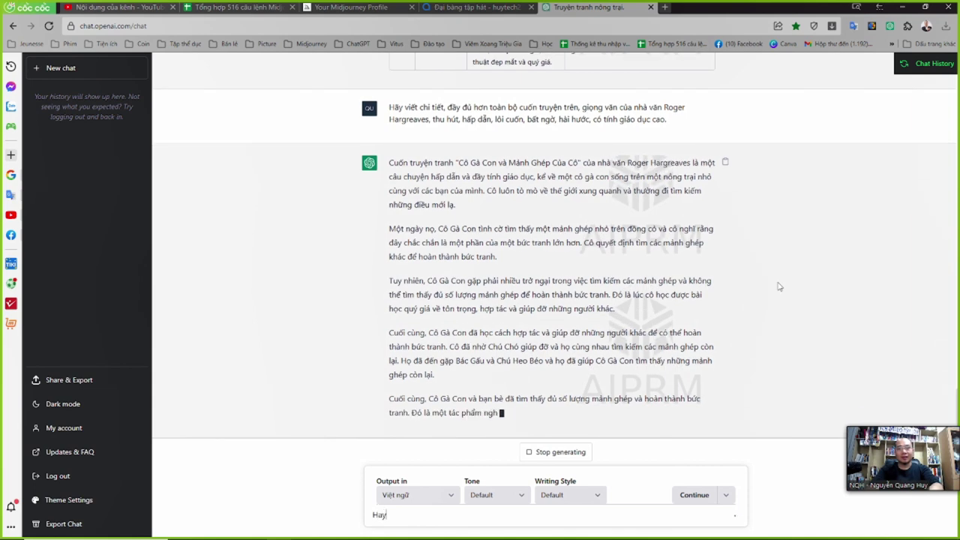
pyautogui.write('giúp tôi')
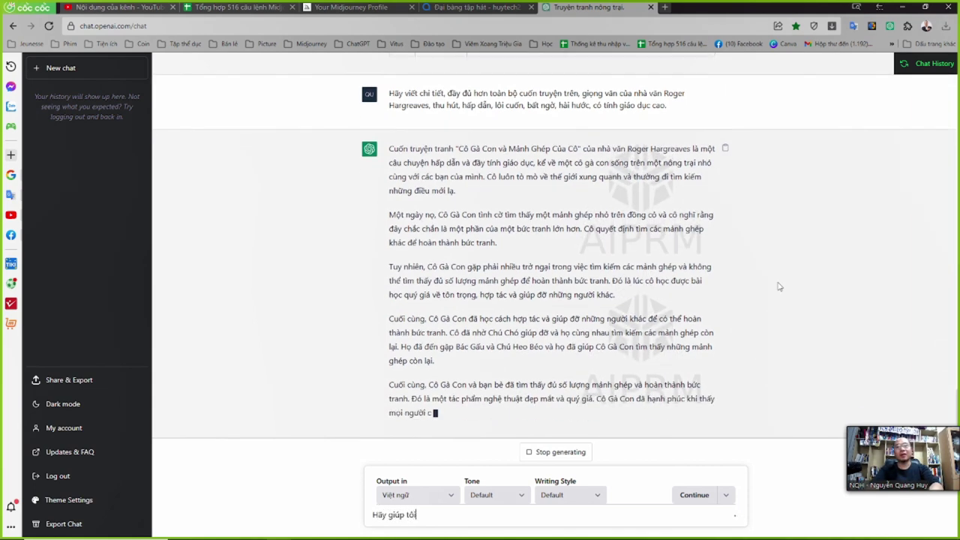
pyautogui.write(' loen oul')
pyautogui.write('lin')
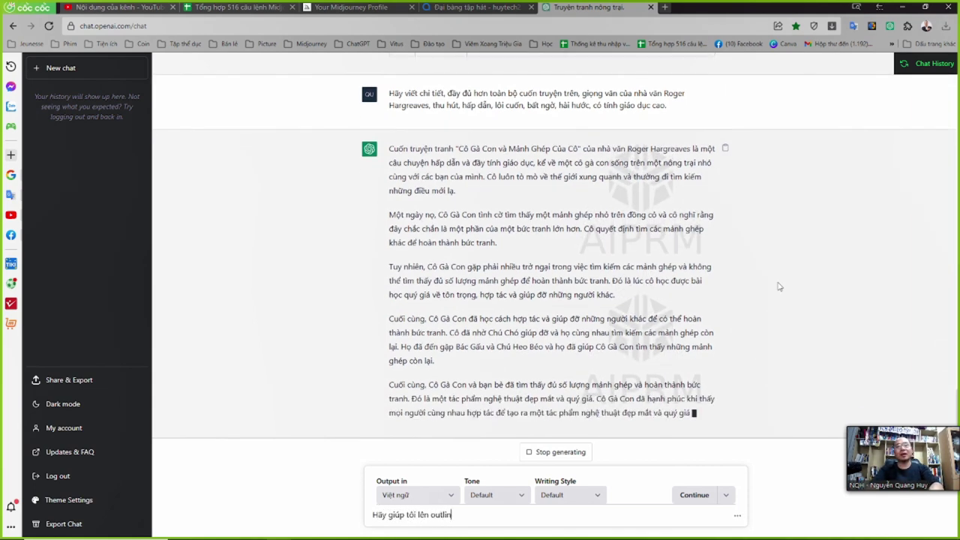
pyautogui.write('e cho cuốn')
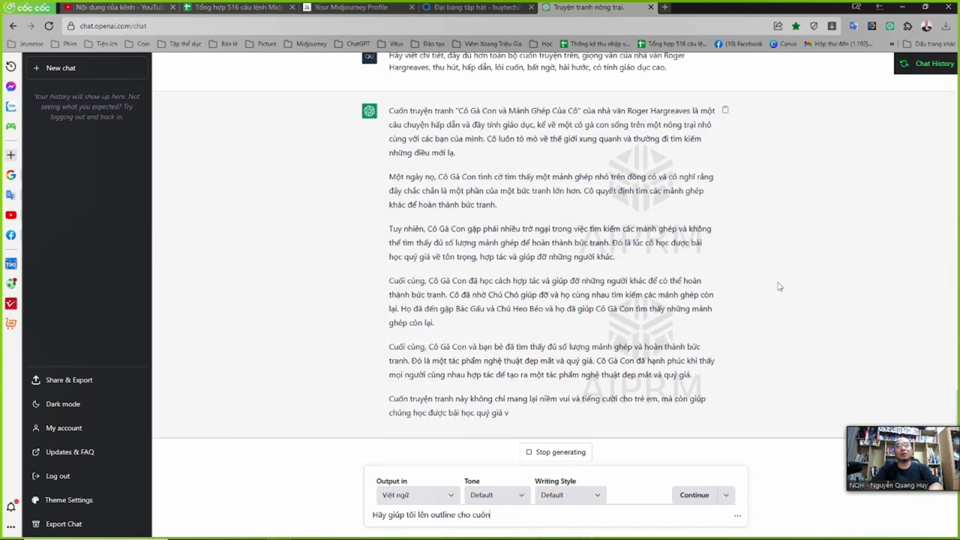
pyautogui.write(' truyện trẻ')
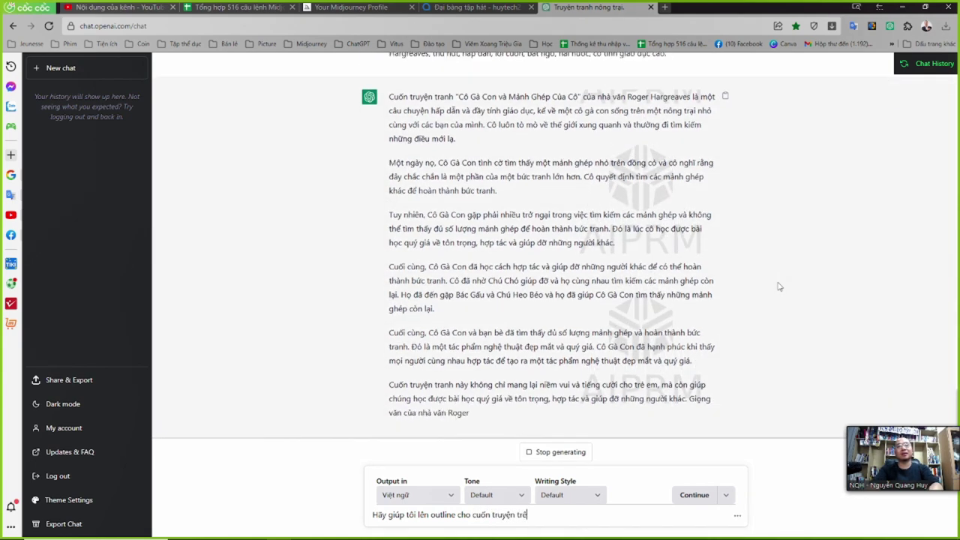
pyautogui.write('n')
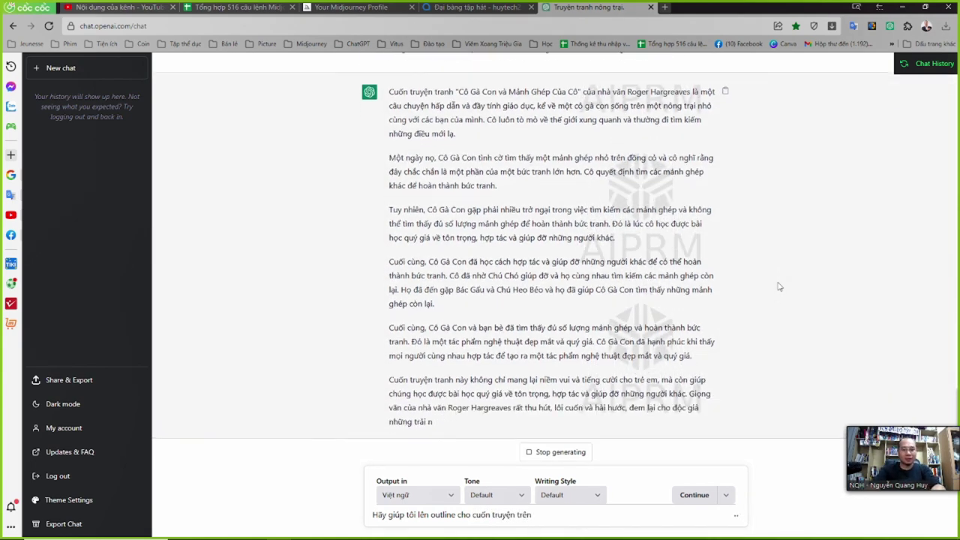
pyautogui.press('Return')
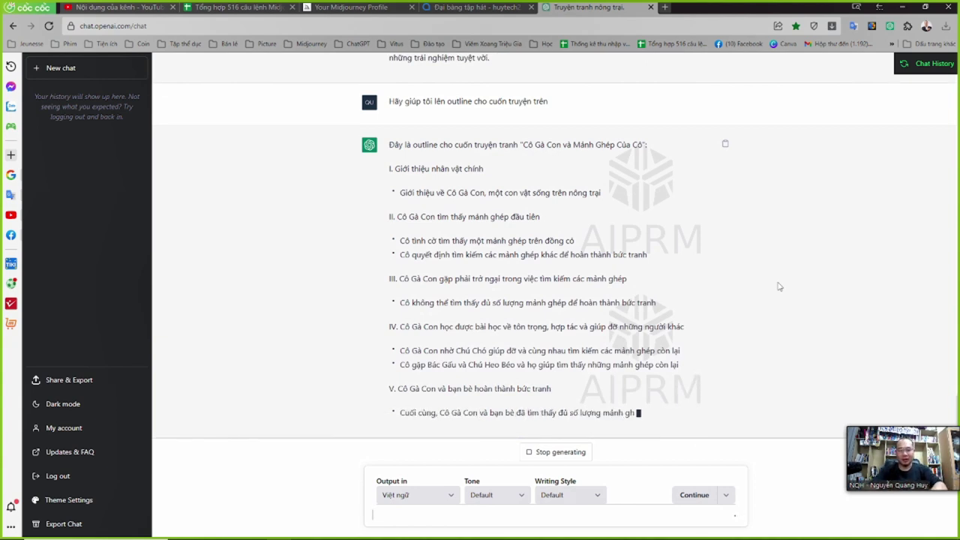
# Step: Write the message "Hãy đóng vai là tác giả nổi tiếng và viết cho tôi phần 1 của cuốn truyện trên." without sending it
pyautogui.write('ãy đóng vai l')
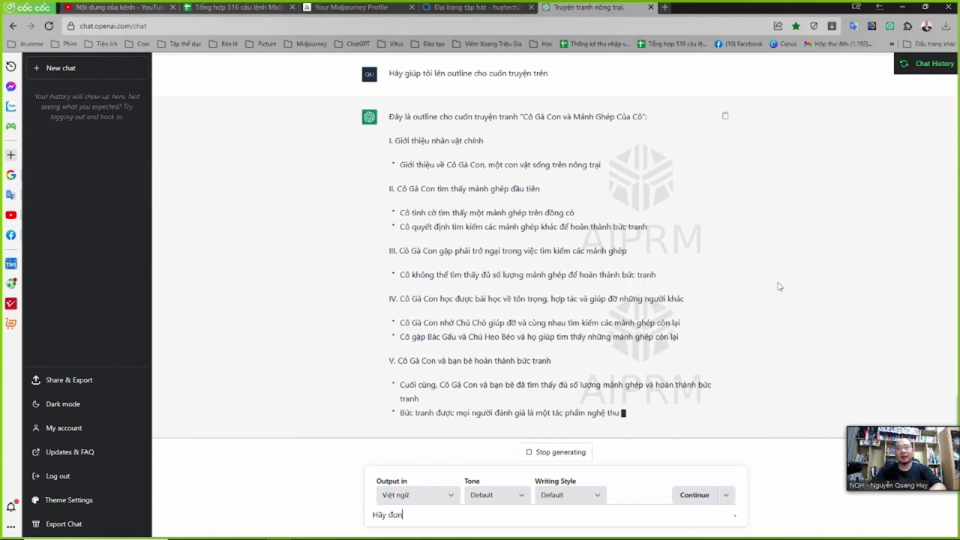
pyautogui.write('à tác giả')
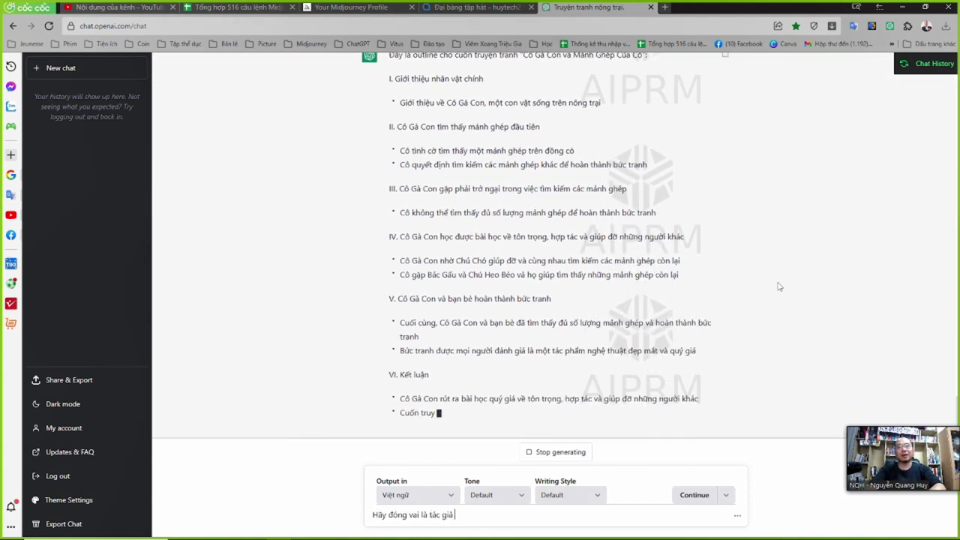
pyautogui.write(' nổ')
pyautogui.write('i tiếng và vi')
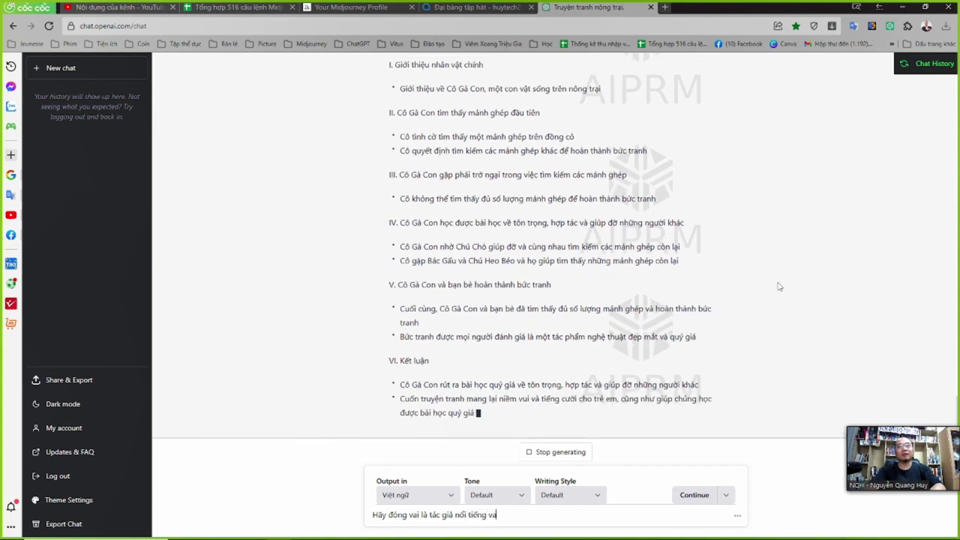
pyautogui.write('ết cho t')
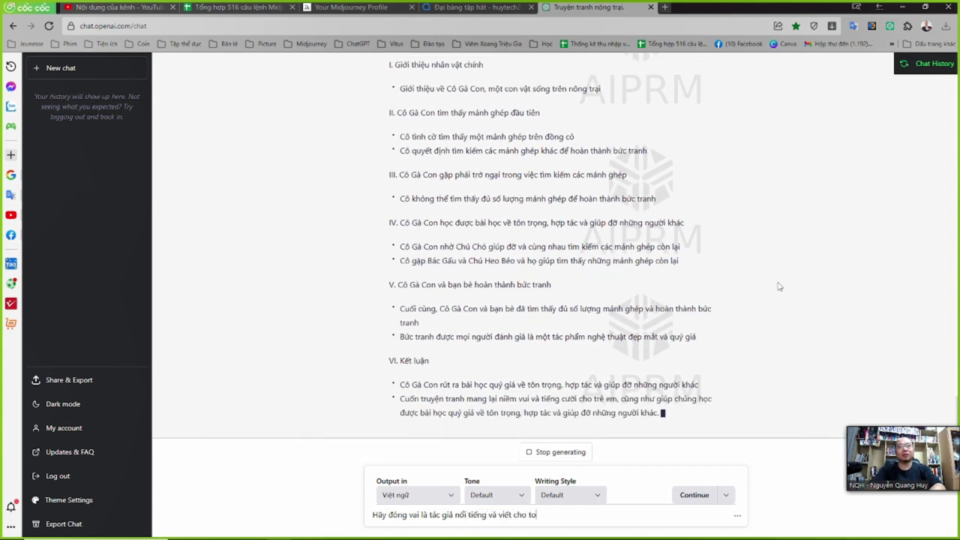
pyautogui.write('ôi phần 1 của cuốn truyện trên.')
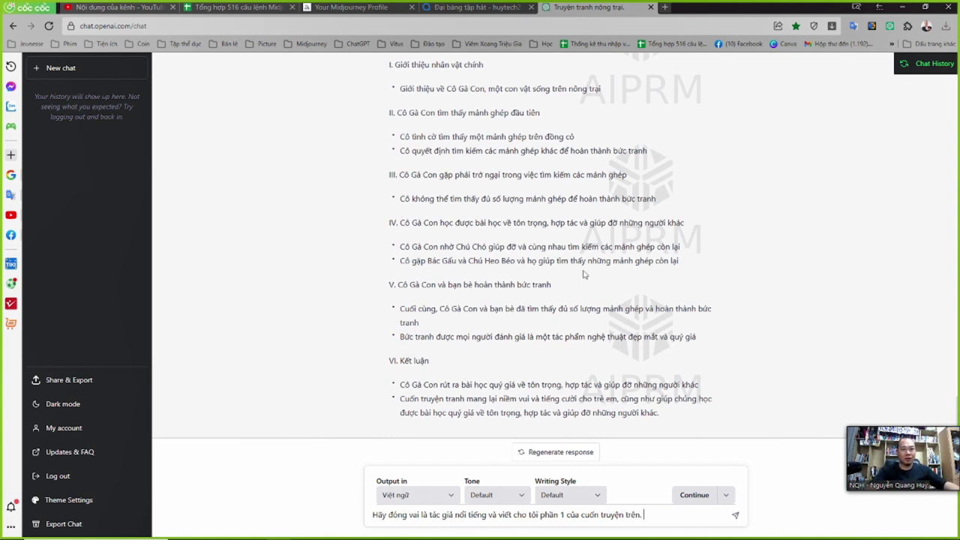
# Step: Append the story title "Cô Gà Con và Mảnh Ghép Của Cô" from the outline reply to the message, send it and view the reply
pyautogui.scroll(2, 544, 278)
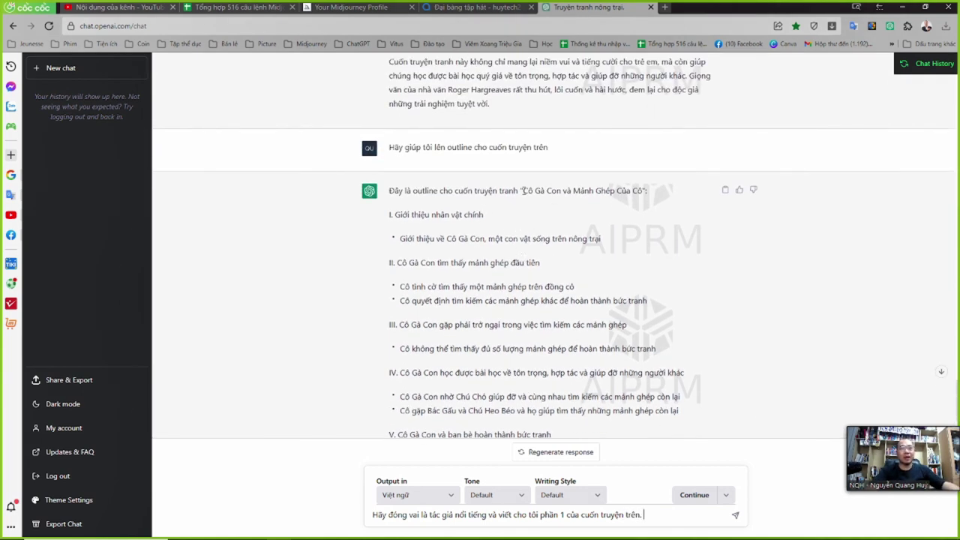
pyautogui.moveTo(522, 191); pyautogui.dragTo(645, 192)
pyautogui.hotkey('ctrl', 'c')
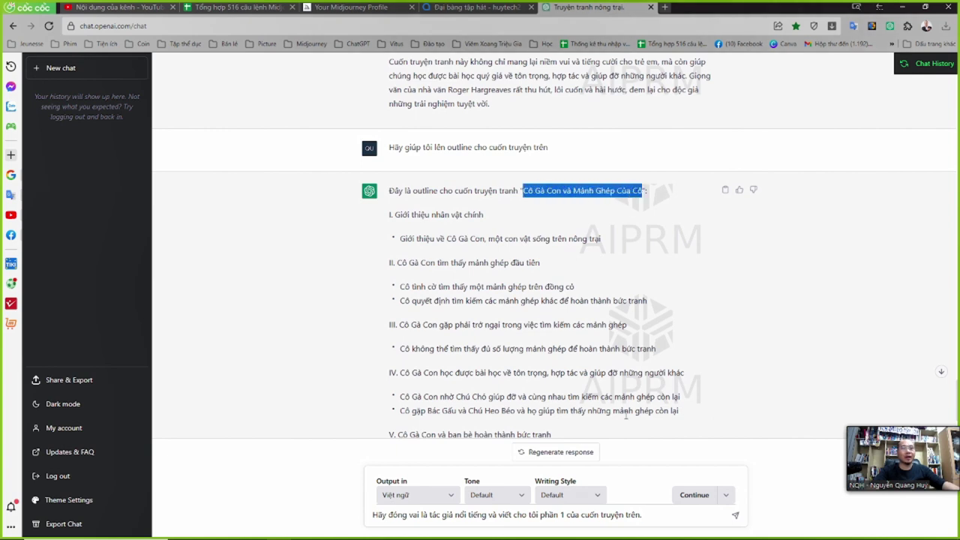
pyautogui.click(650, 515)
pyautogui.hotkey('ctrl', 'v')
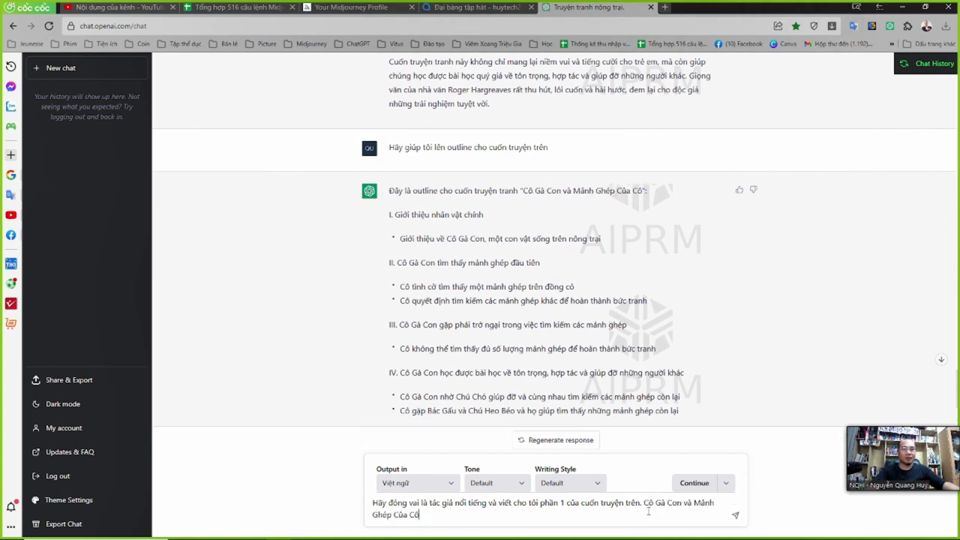
pyautogui.press('Return')
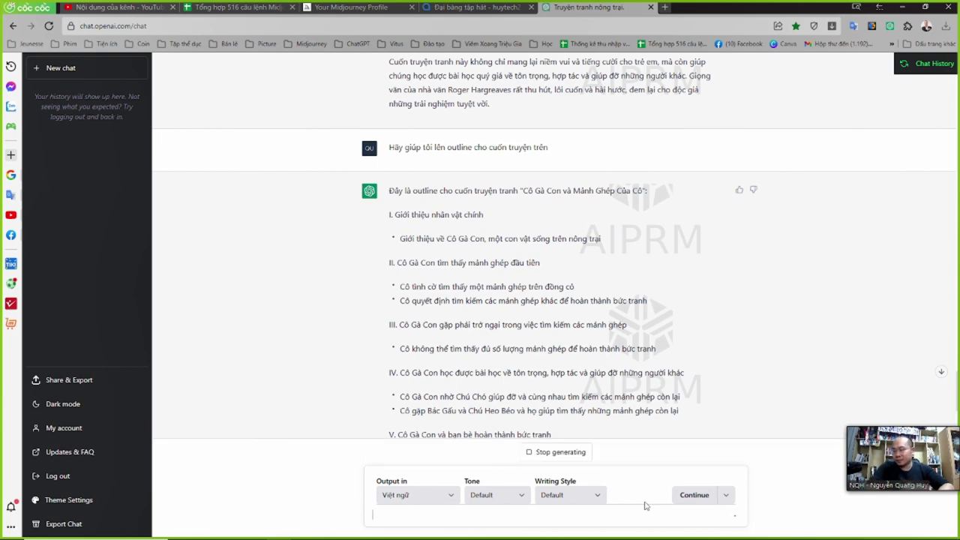
pyautogui.scroll(-5, 593, 421)
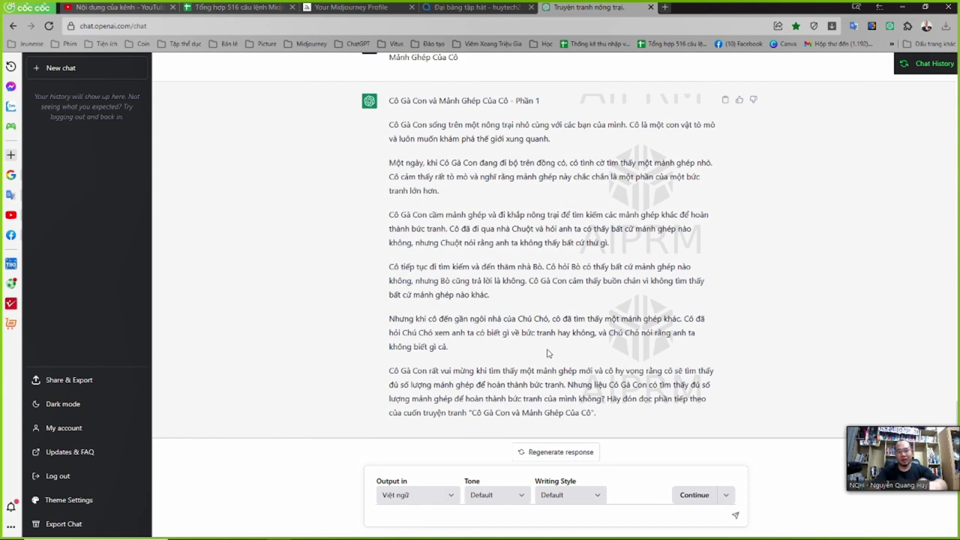
# Step: Request a detailed version with dialogue by sending "Hãy viết chi tiết phần trên, có lời đối thoại giữa các nhân vật trong truyện"
pyautogui.write('H')
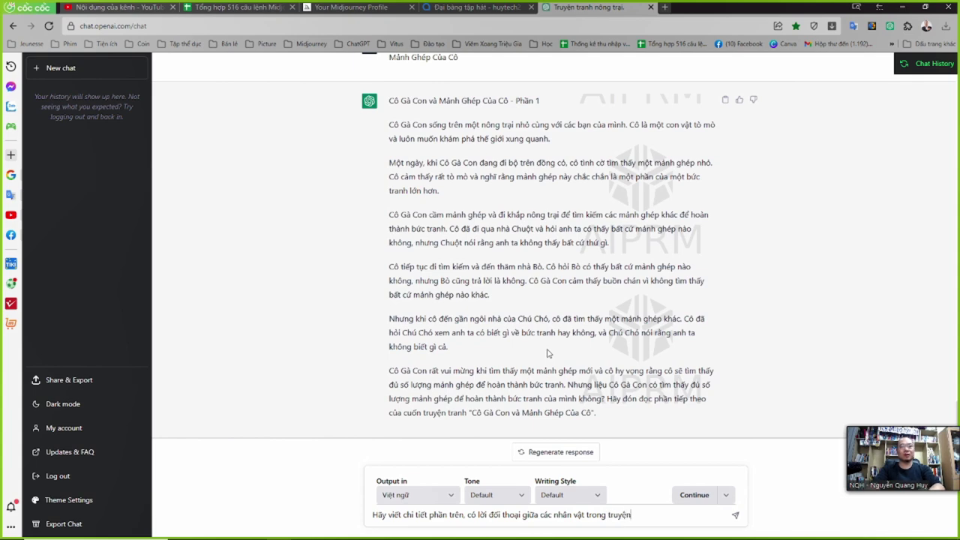
pyautogui.press('Return')
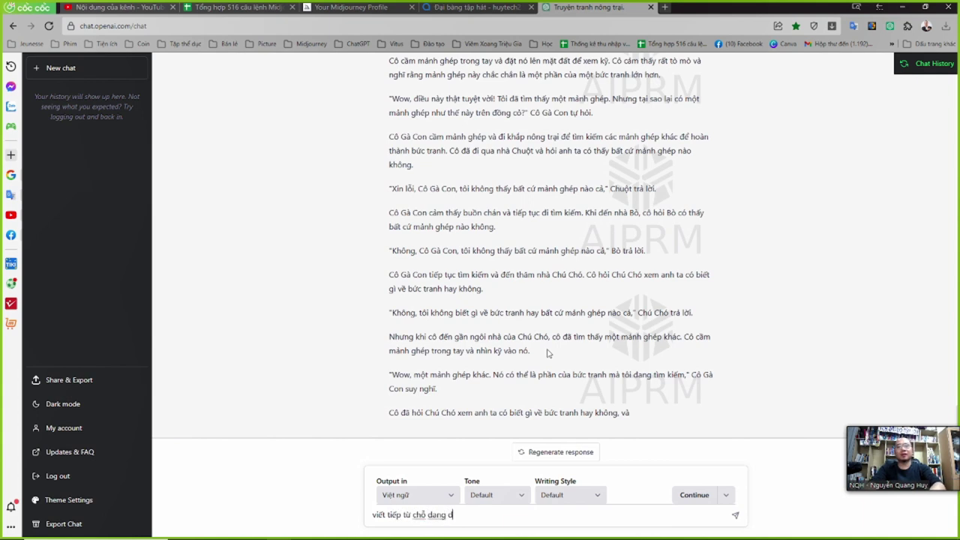
# Step: Have the cut-off story continued by sending "viết tiếp từ chỗ dang dở" and, after that reply, "tiếp tục từ đoạn dang dở"
pyautogui.press('Return')
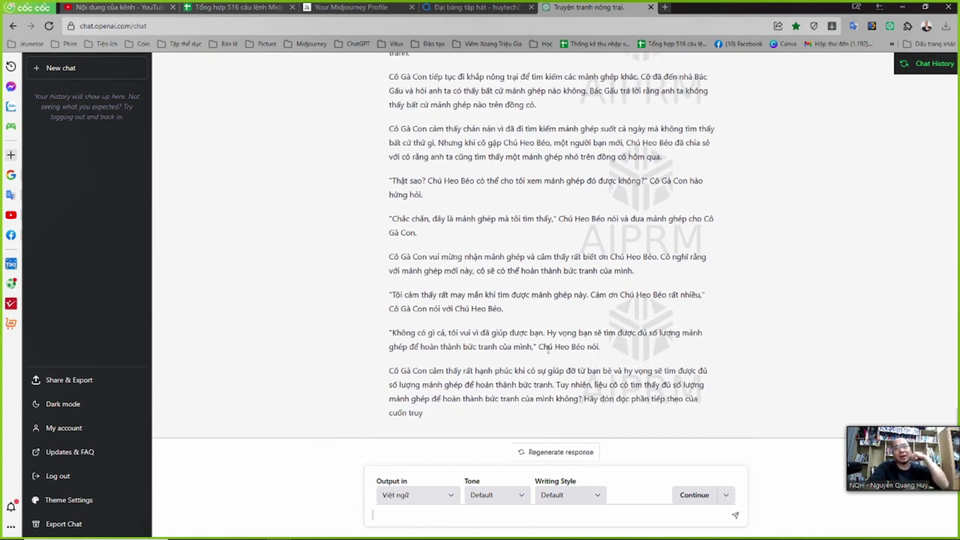
pyautogui.write('tiếp tục từ đoạn')
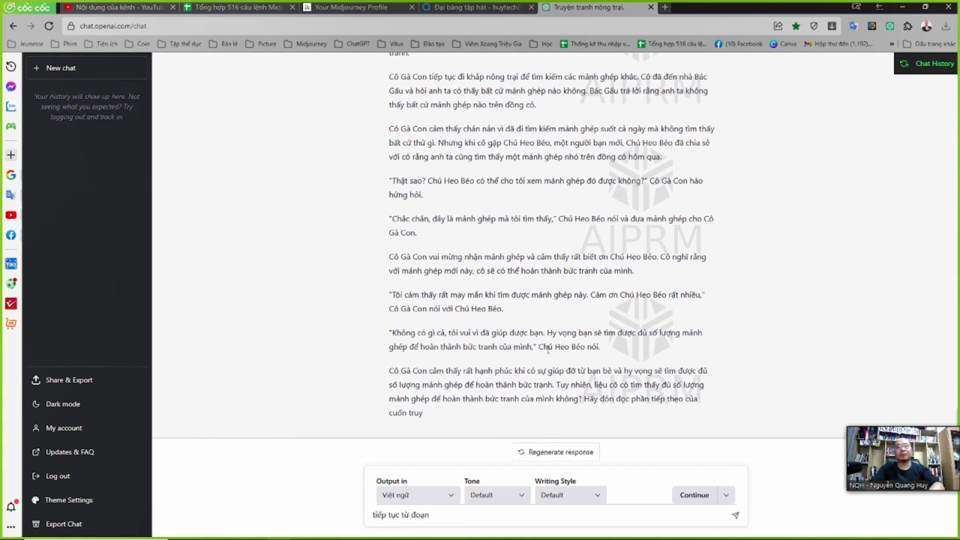
pyautogui.write(' dang dở')
pyautogui.press('Return')
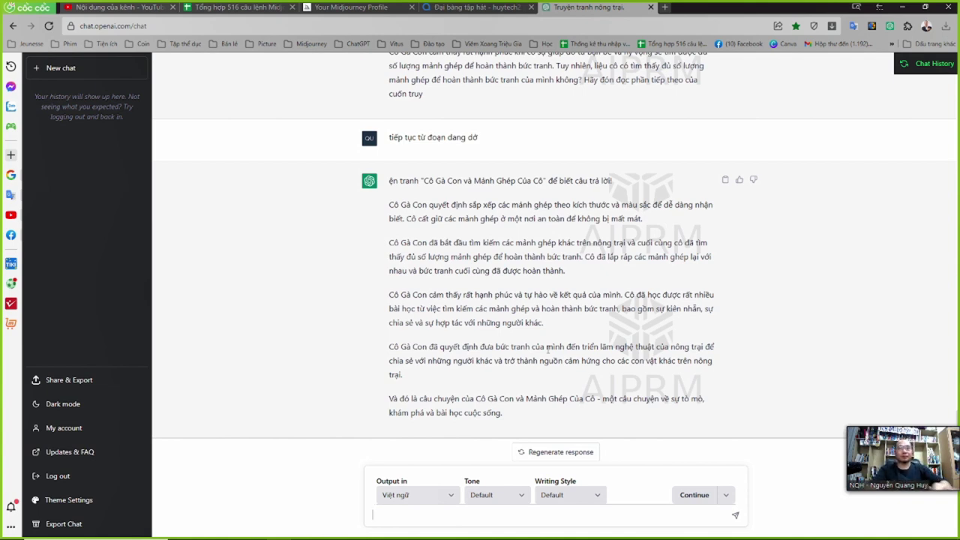
# Step: Read through the latest reply, examining how the puzzle search is resolved and what lesson the closing paragraphs give
pyautogui.click(372, 515)
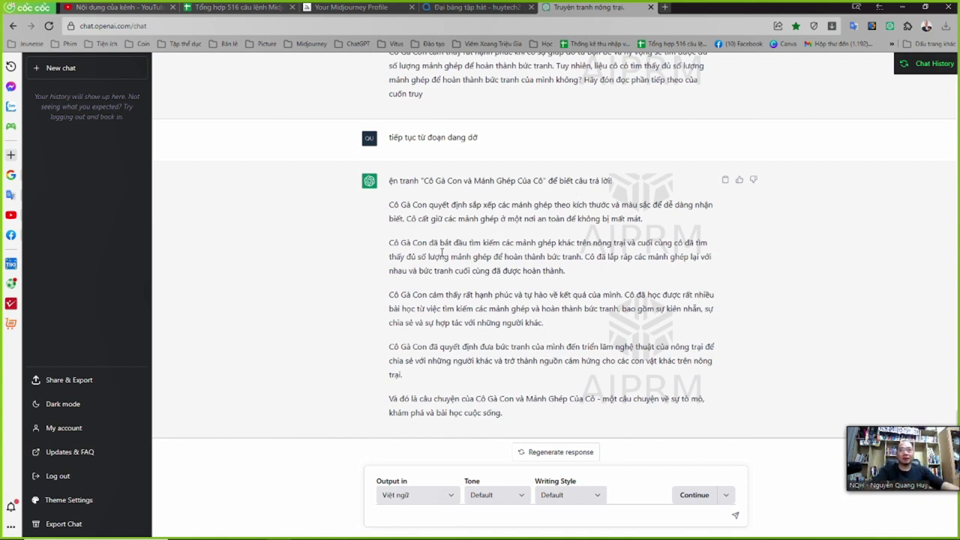
pyautogui.moveTo(440, 243); pyautogui.dragTo(518, 270)
pyautogui.click(538, 267)
pyautogui.moveTo(455, 205); pyautogui.dragTo(508, 271)
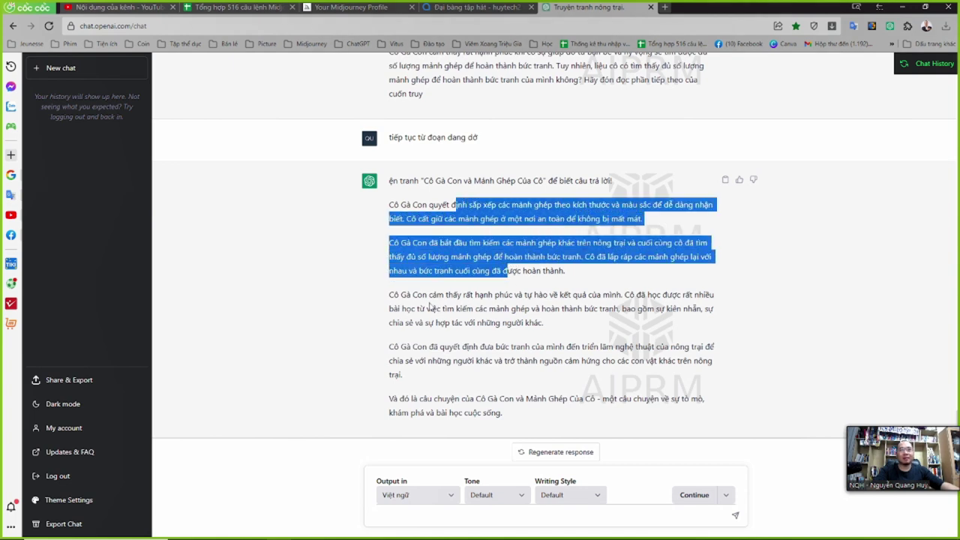
pyautogui.moveTo(427, 296); pyautogui.dragTo(466, 323)
pyautogui.moveTo(417, 347); pyautogui.dragTo(469, 294)
pyautogui.moveTo(412, 398); pyautogui.dragTo(645, 398)
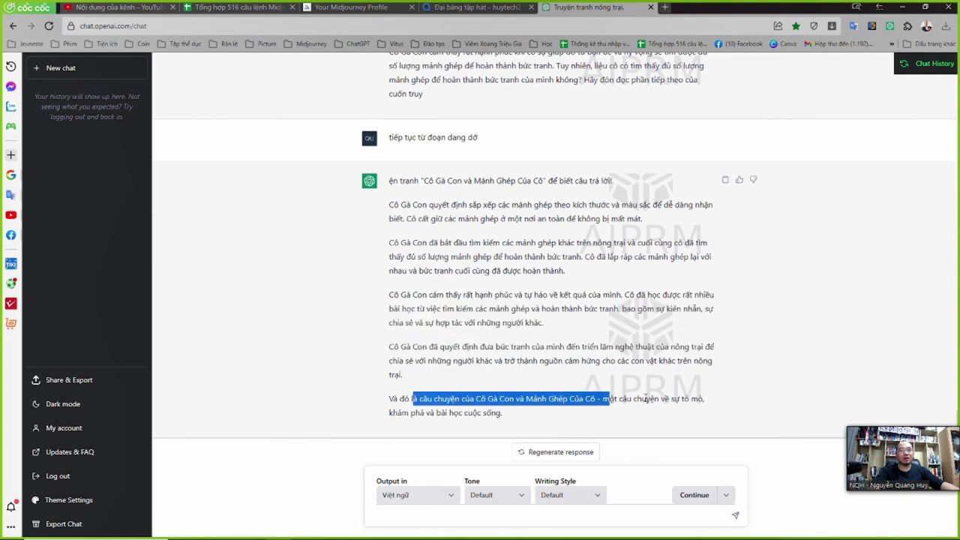
pyautogui.click(646, 398)
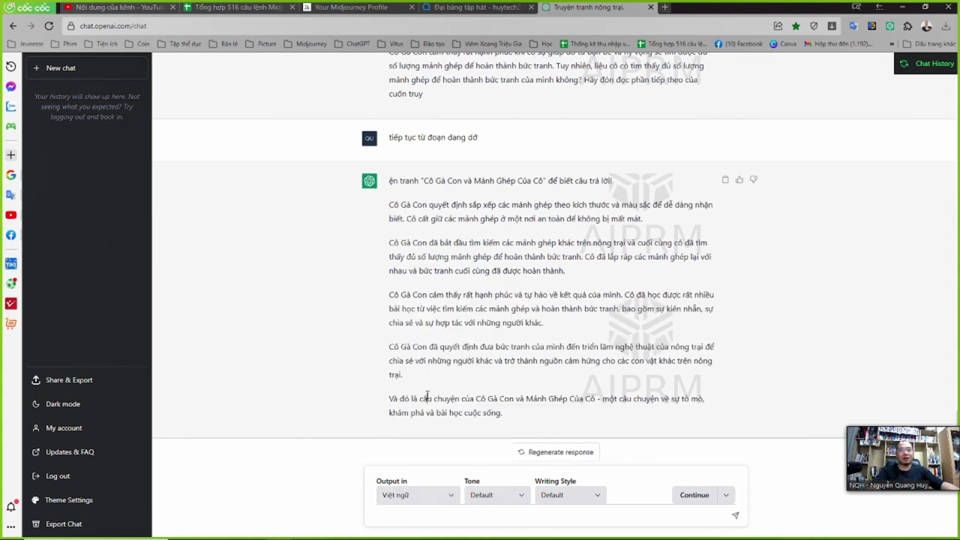
pyautogui.moveTo(427, 399); pyautogui.dragTo(564, 398)
pyautogui.click(567, 399)
pyautogui.moveTo(441, 323); pyautogui.dragTo(472, 411)
pyautogui.click(473, 411)
pyautogui.moveTo(440, 272); pyautogui.dragTo(439, 375)
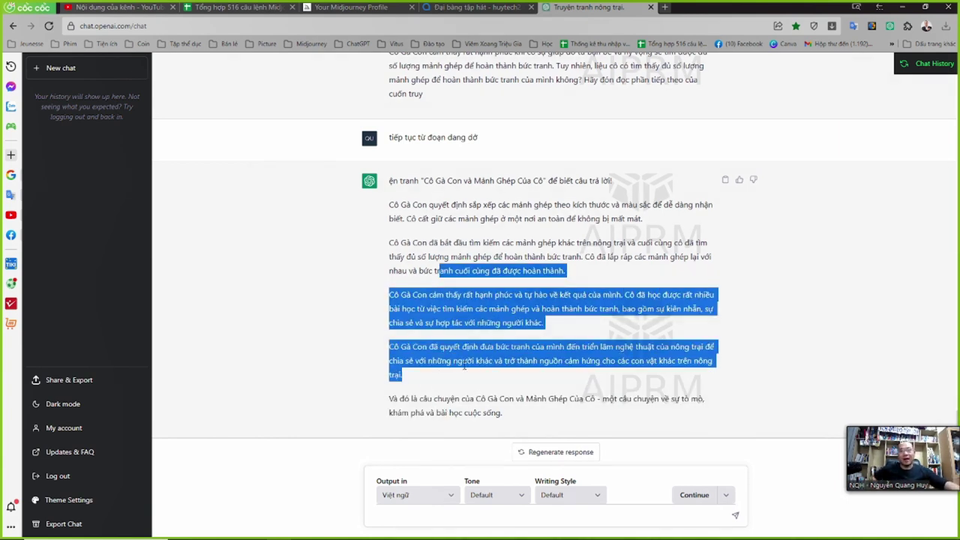
# Step: Send a Vietnamese request to rewrite the last passage with a deeper lesson on how important curiosity and exploring life are
pyautogui.click(411, 511)
pyautogui.write('Viết')
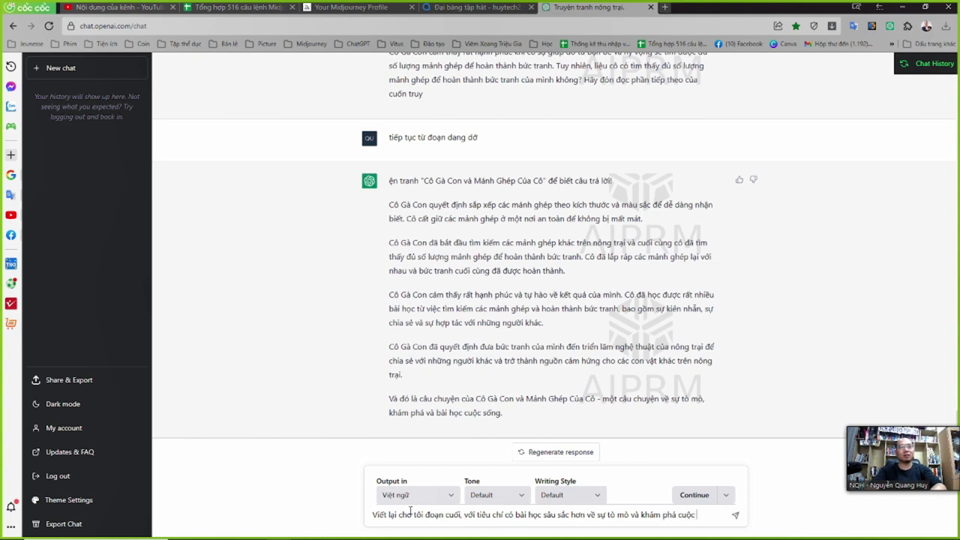
pyautogui.write('uan trọng như thế nào')
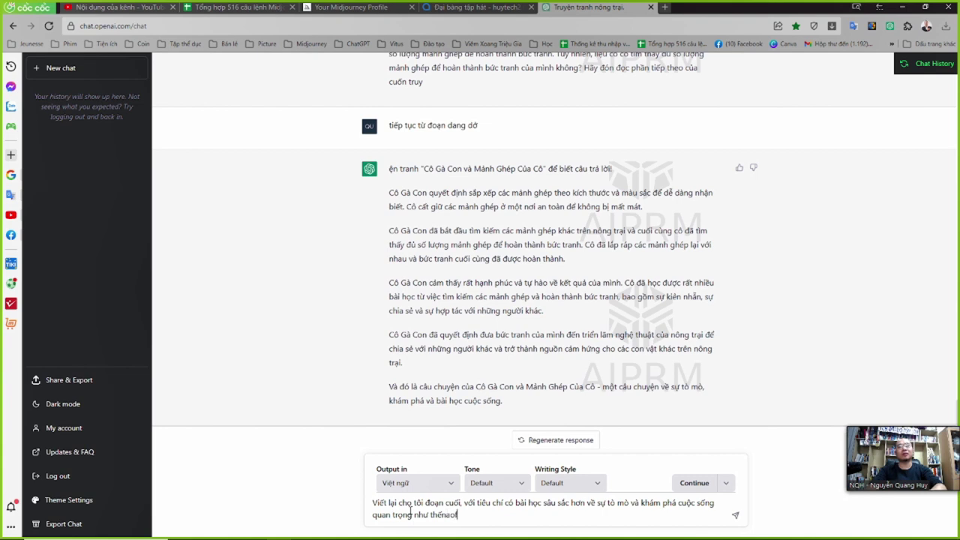
pyautogui.press('Return')
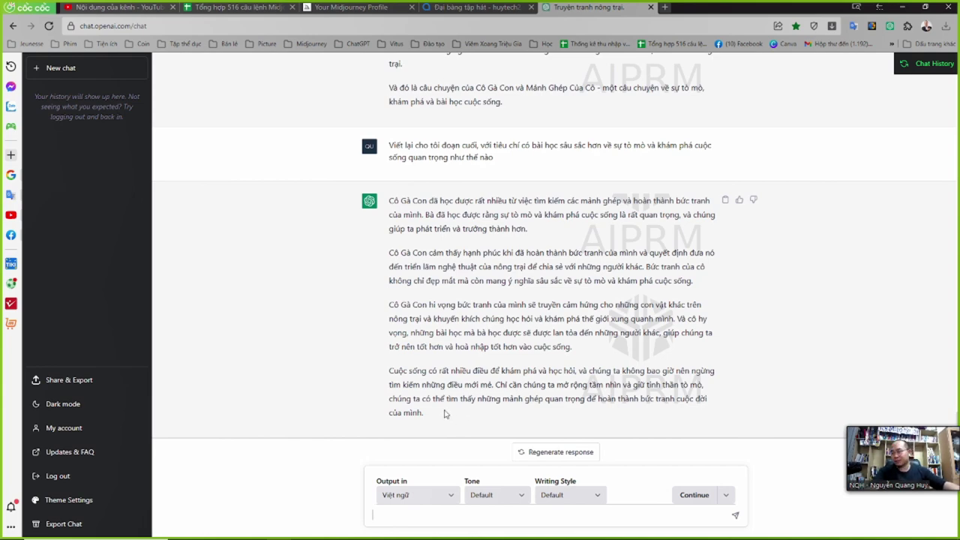
# Step: Copy the body of the detailed Part 1 reply with dialogue, from "Cô Gà Con sống trên một nông trại nhỏ" to its cut-off end
pyautogui.moveTo(429, 419); pyautogui.dragTo(723, 249)
pyautogui.scroll(15, 934, 366)
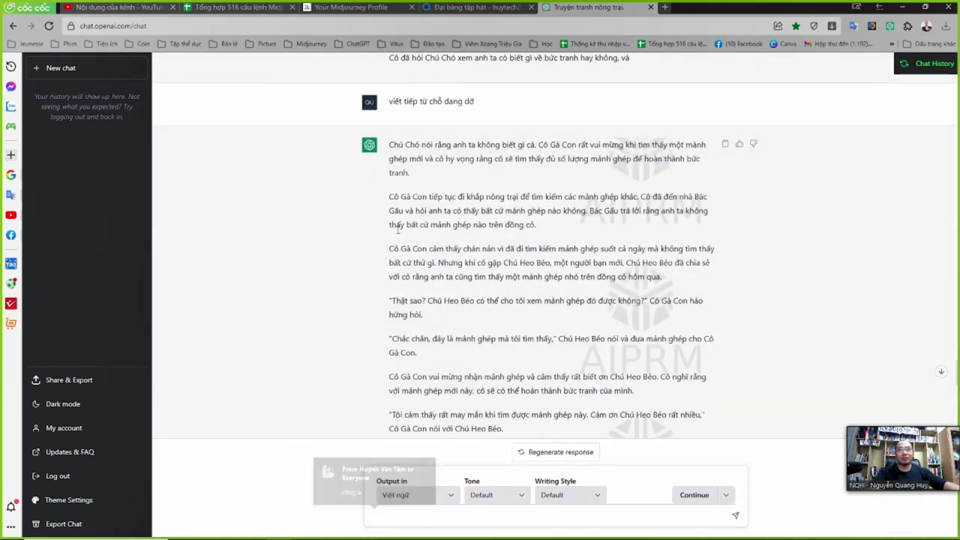
pyautogui.scroll(10, 405, 210)
pyautogui.scroll(2, 398, 223)
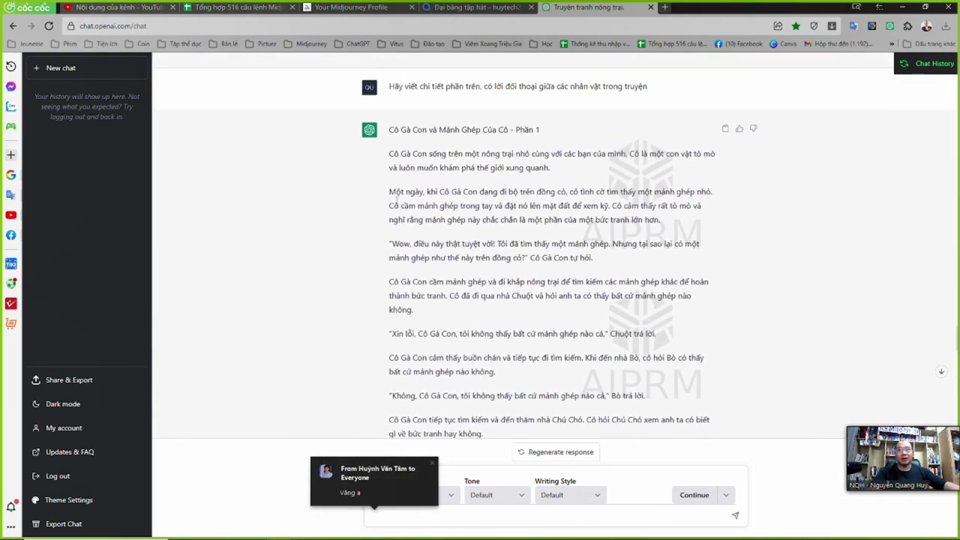
pyautogui.moveTo(390, 153); pyautogui.dragTo(649, 259)
pyautogui.hotkey('ctrl', 'c')
pyautogui.scroll(-4, 585, 258)
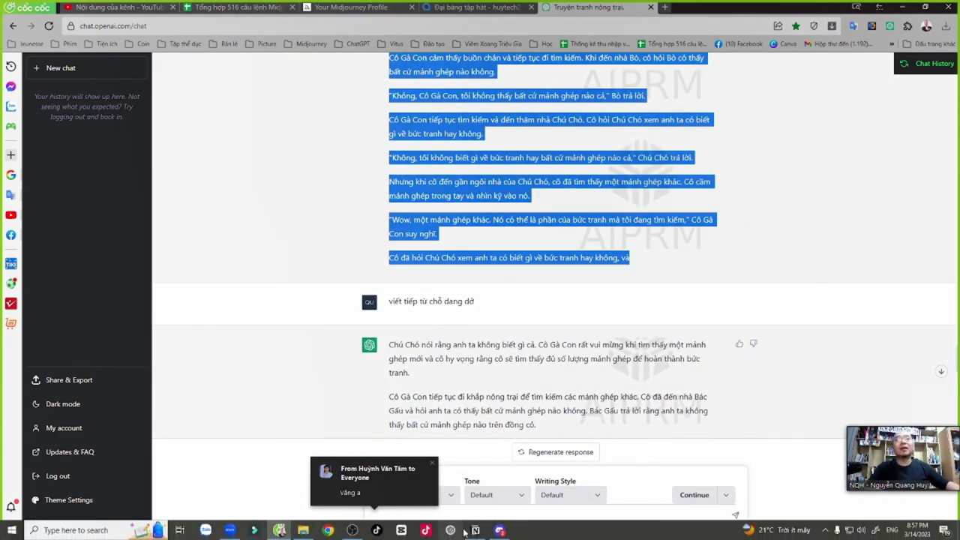
# Step: Switch to Notion, create a new private page and paste the copied story text into its body
pyautogui.click(474, 531)
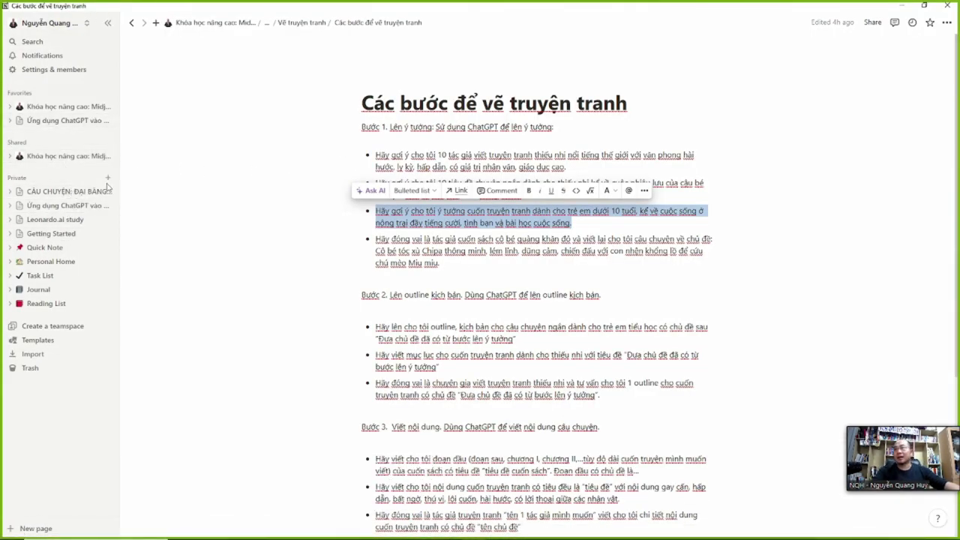
pyautogui.click(107, 181)
pyautogui.click(418, 142)
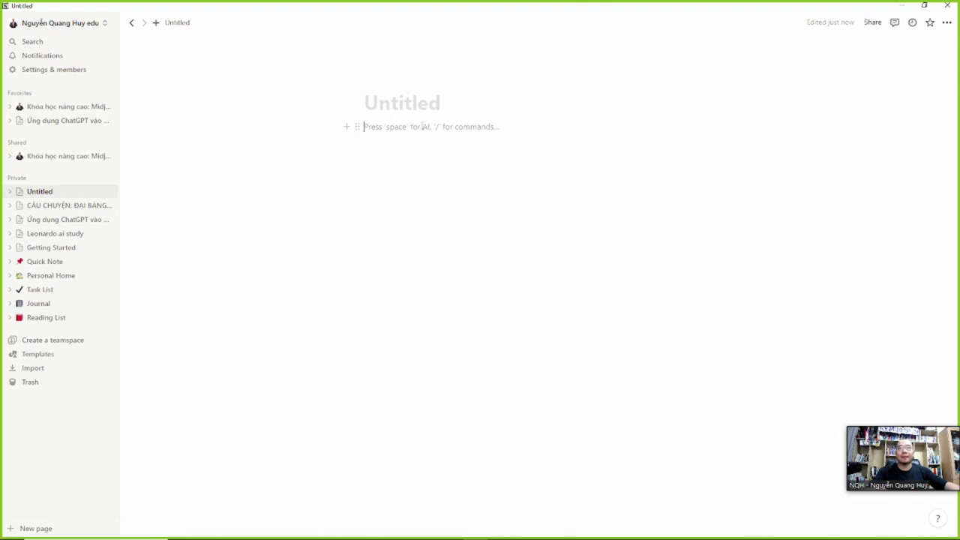
pyautogui.hotkey('ctrl', 'v')
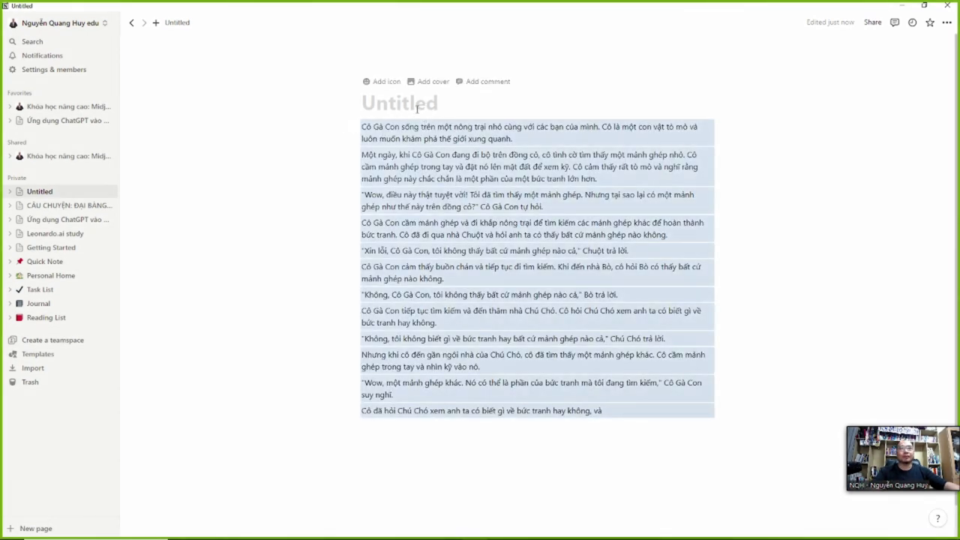
# Step: Return to ChatGPT and copy the entire reply to "viết tiếp từ chỗ dang dở"
pyautogui.hotkey('alt', 'Tab')
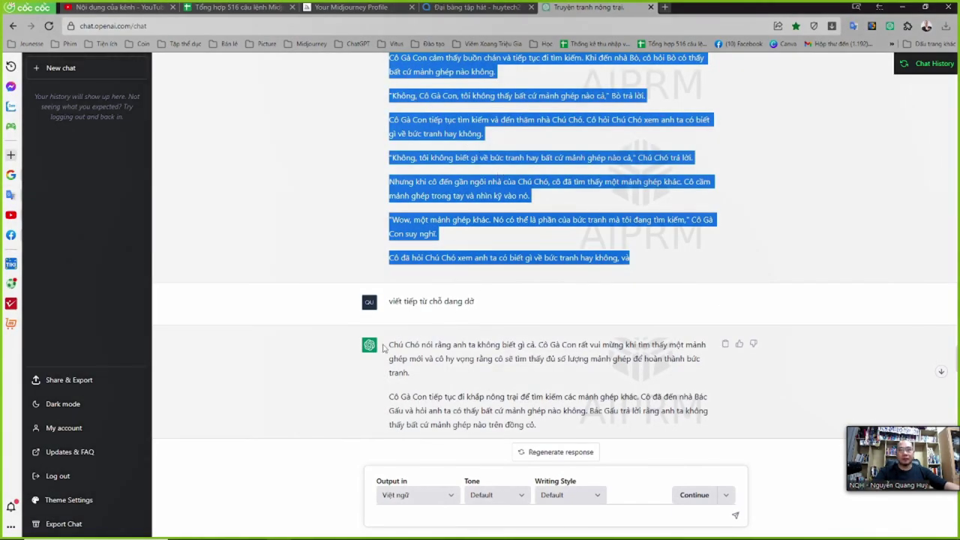
pyautogui.moveTo(388, 345); pyautogui.dragTo(410, 373)
pyautogui.scroll(-4, 561, 363)
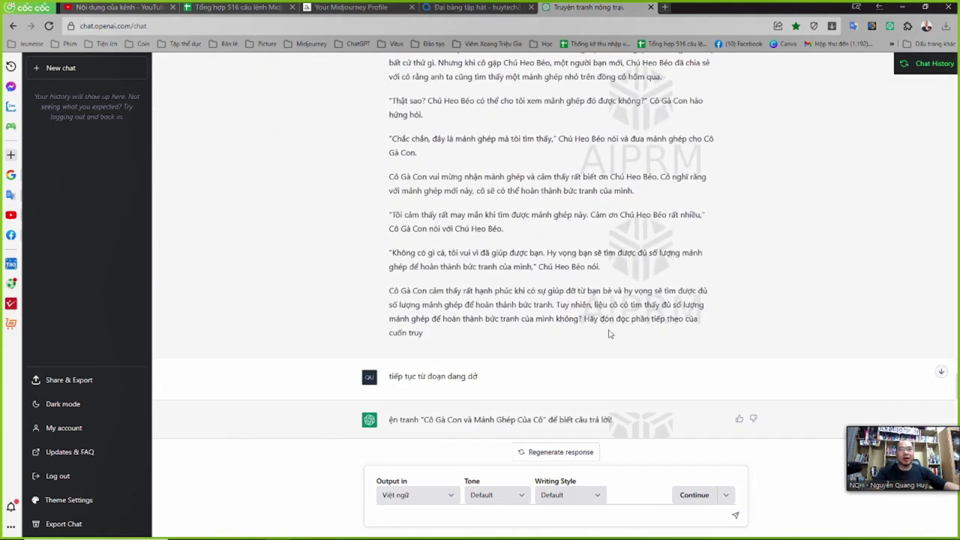
pyautogui.keyDown('shift'); pyautogui.click(568, 341); pyautogui.keyUp('shift')
# Step: Paste the continuation at the end of the new Notion page and join it to the unfinished sentence ending in "và"
pyautogui.hotkey('alt', 'Tab')
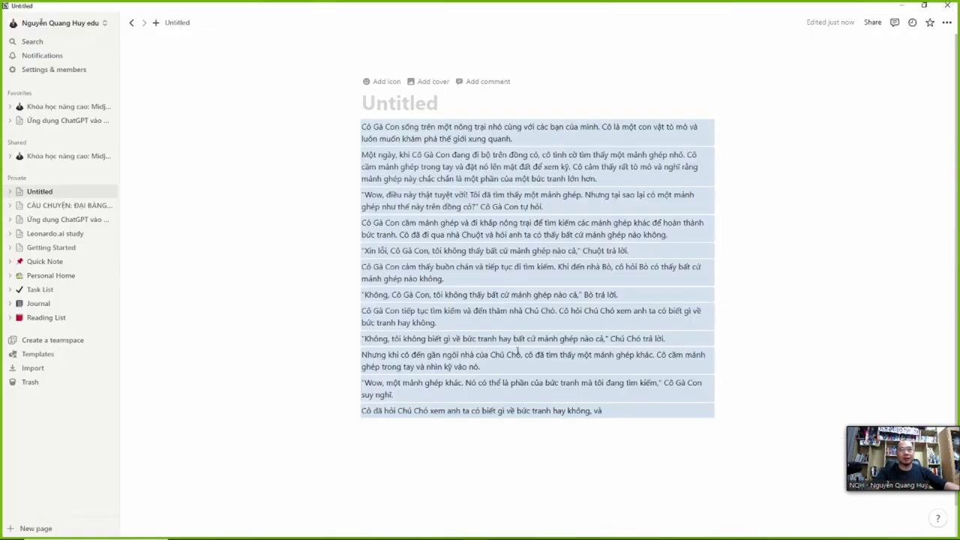
pyautogui.click(621, 417)
pyautogui.press('Return')
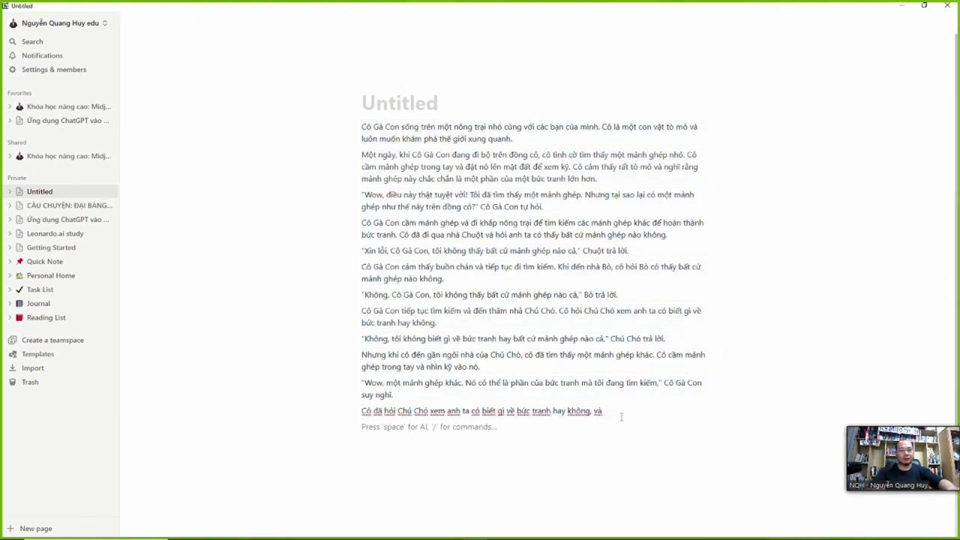
pyautogui.press('BackSpace')
pyautogui.hotkey('ctrl', 'v')
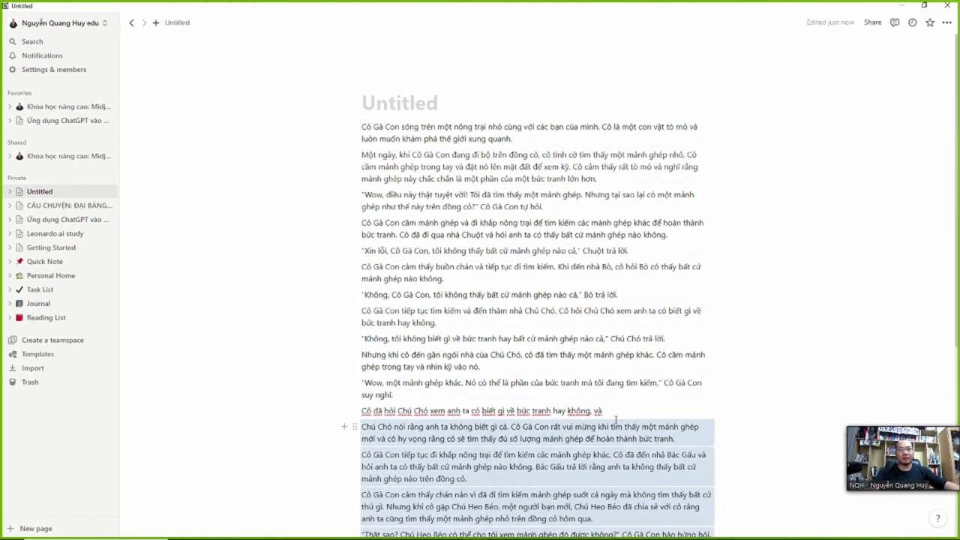
pyautogui.click(619, 411)
pyautogui.press('Delete')
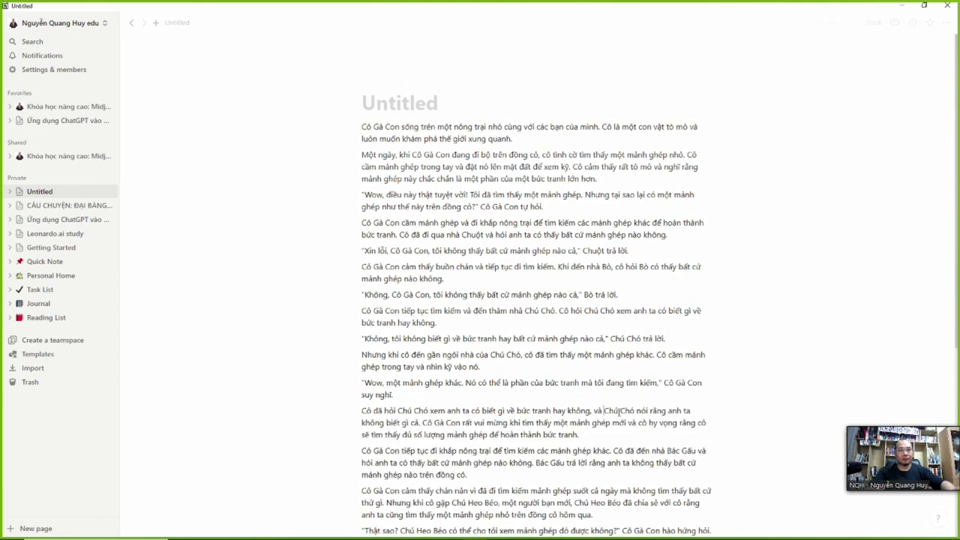
# Step: In ChatGPT, copy the next continuation from "ện tranh" through the paragraph ending "bức tranh cuối cùng đã được hoàn thành."
pyautogui.hotkey('alt', 'Tab')
pyautogui.scroll(-3, 464, 214)
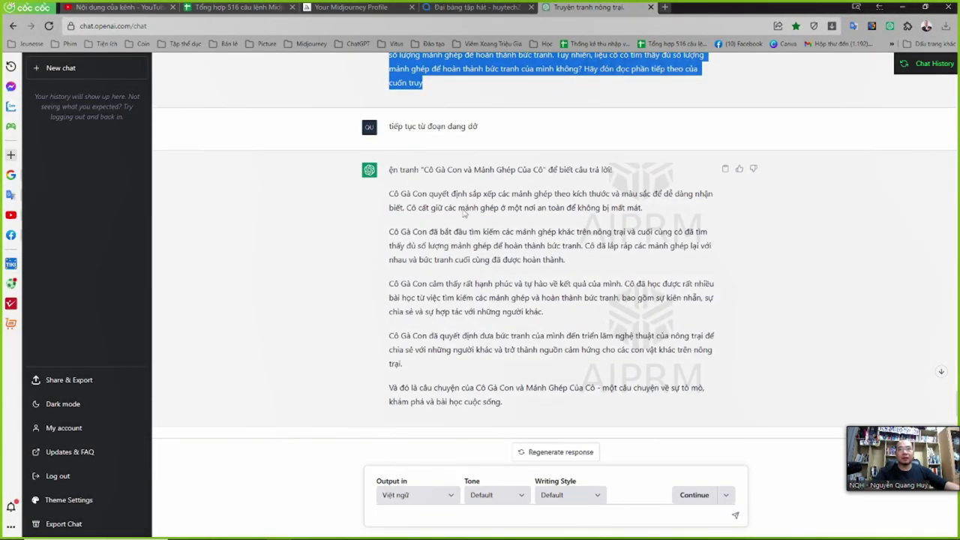
pyautogui.moveTo(395, 165); pyautogui.dragTo(566, 248)
pyautogui.hotkey('ctrl', 'c')
pyautogui.scroll(-3, 540, 213)
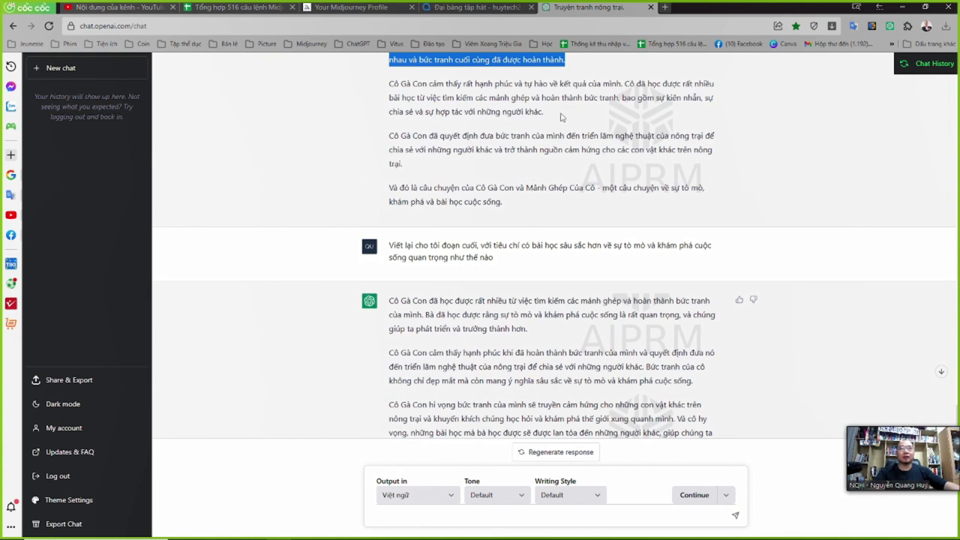
pyautogui.scroll(1, 566, 169)
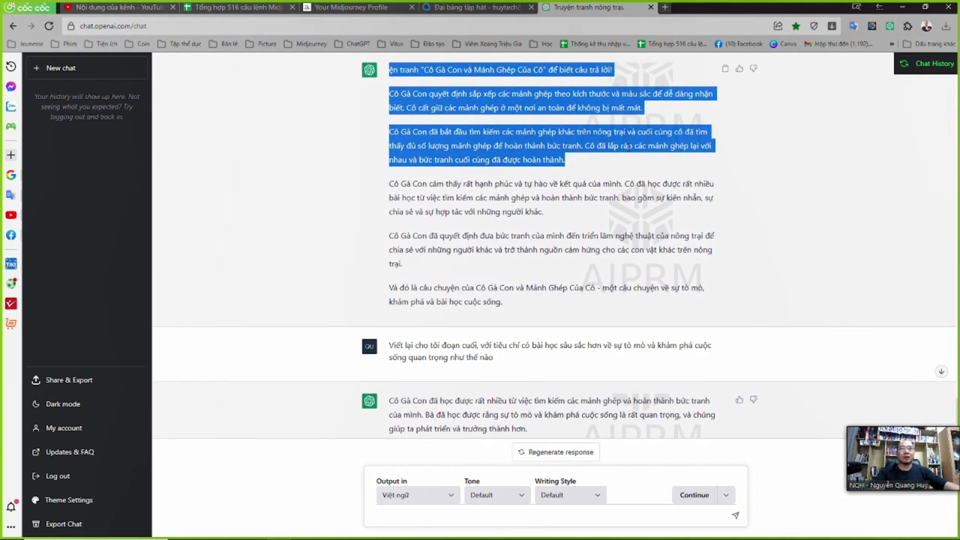
# Step: Paste the copied passage in the Notion page directly after the cut-off words "cuốn truy"
pyautogui.hotkey('alt', 'Tab')
pyautogui.scroll(-5, 528, 351)
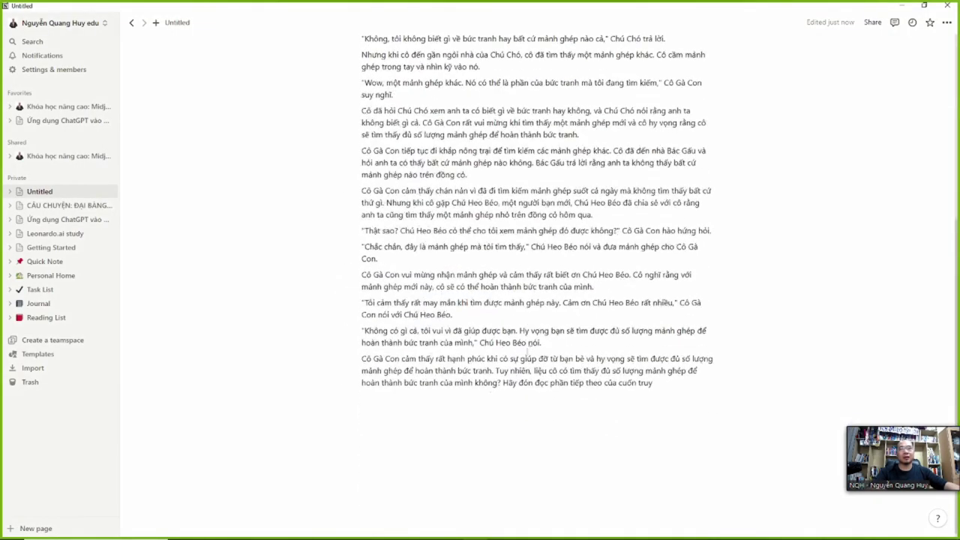
pyautogui.click(687, 380)
pyautogui.hotkey('ctrl', 'v')
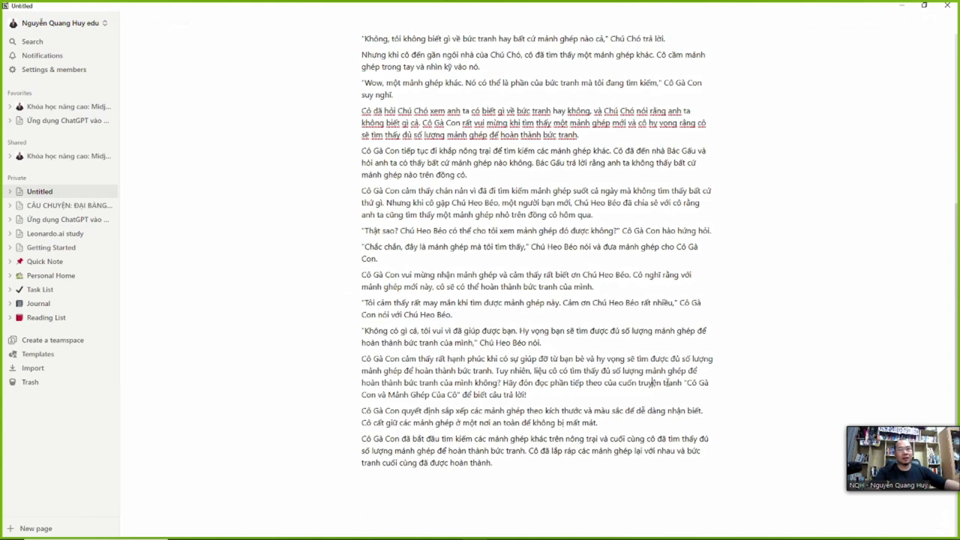
# Step: In ChatGPT, copy the whole rewritten ending, from "Cô Gà Con đã học được rất nhiều" through "bức tranh cuộc đời của mình."
pyautogui.hotkey('alt', 'Tab')
pyautogui.scroll(-5, 458, 202)
pyautogui.scroll(3, 455, 203)
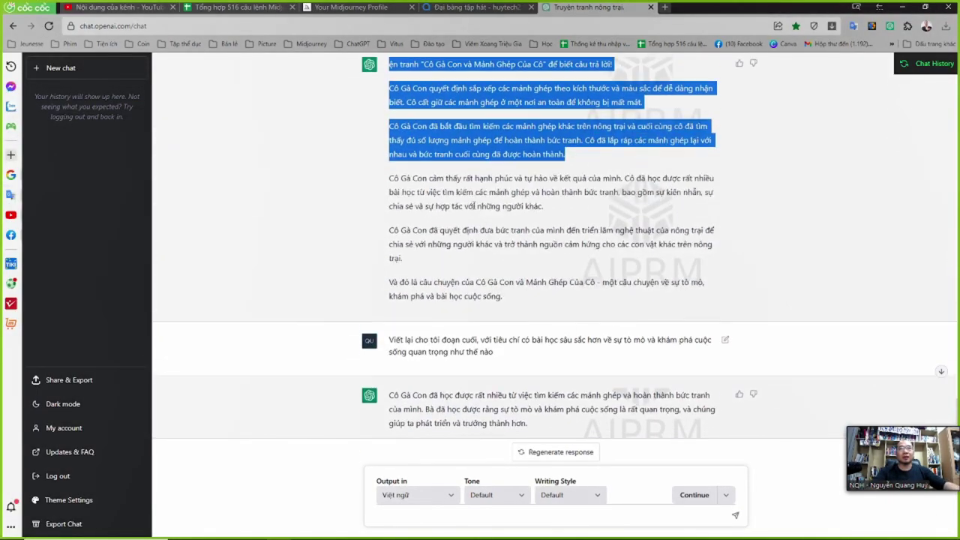
pyautogui.scroll(-2, 461, 253)
pyautogui.moveTo(395, 253); pyautogui.dragTo(508, 415)
pyautogui.hotkey('ctrl', 'c')
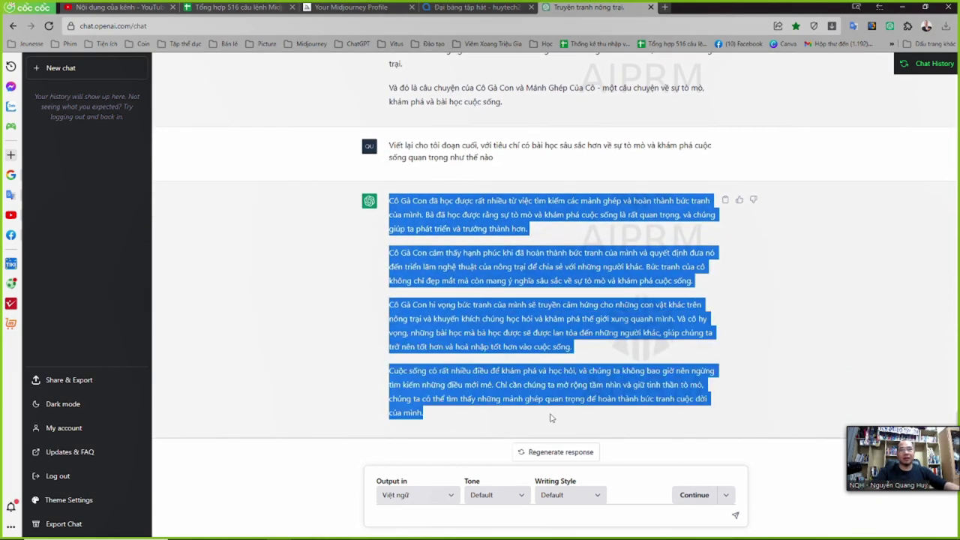
# Step: Paste the rewritten ending in the Notion page below the paragraph ending "tranh cuối cùng đã được hoàn thành."
pyautogui.hotkey('alt', 'Tab')
pyautogui.click(546, 389)
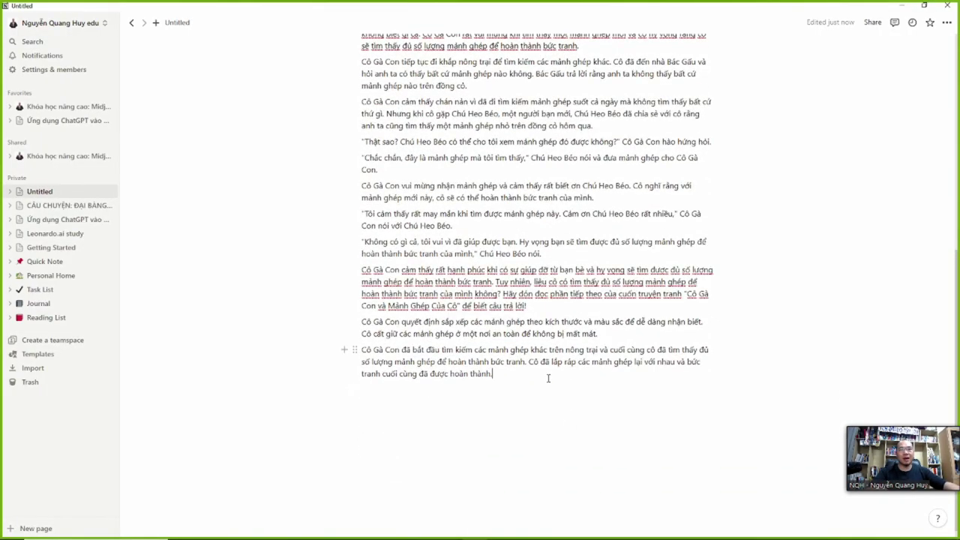
pyautogui.hotkey('ctrl', 'v')
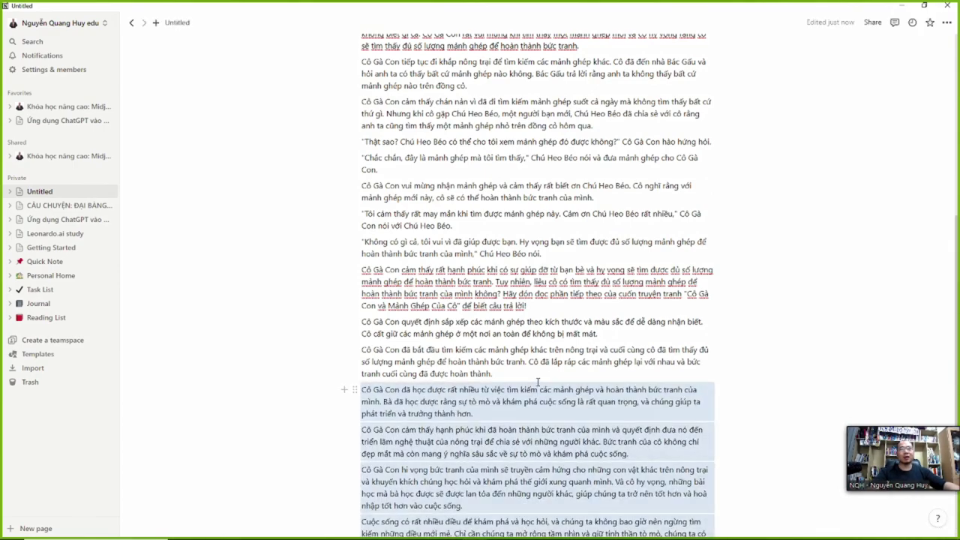
pyautogui.click(513, 384)
# Step: Read through the assembled story from its opening to the final paragraph to check how the joined parts fit together
pyautogui.scroll(-5, 513, 393)
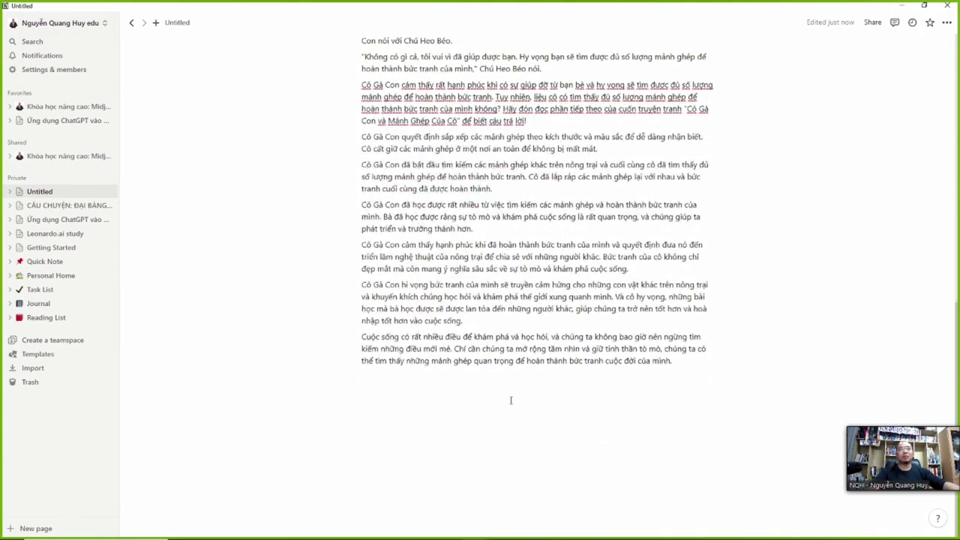
pyautogui.scroll(15, 511, 398)
pyautogui.scroll(-12, 503, 407)
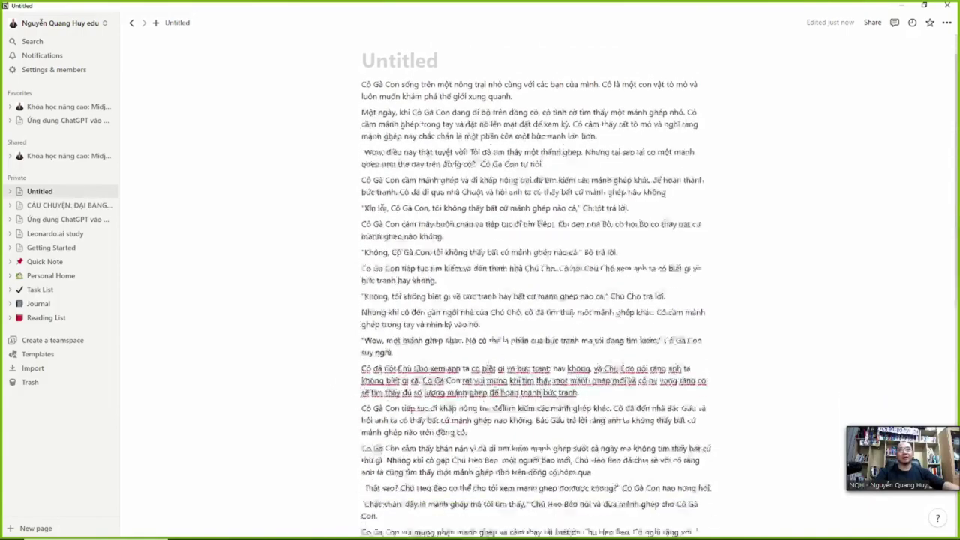
pyautogui.scroll(-3, 503, 406)
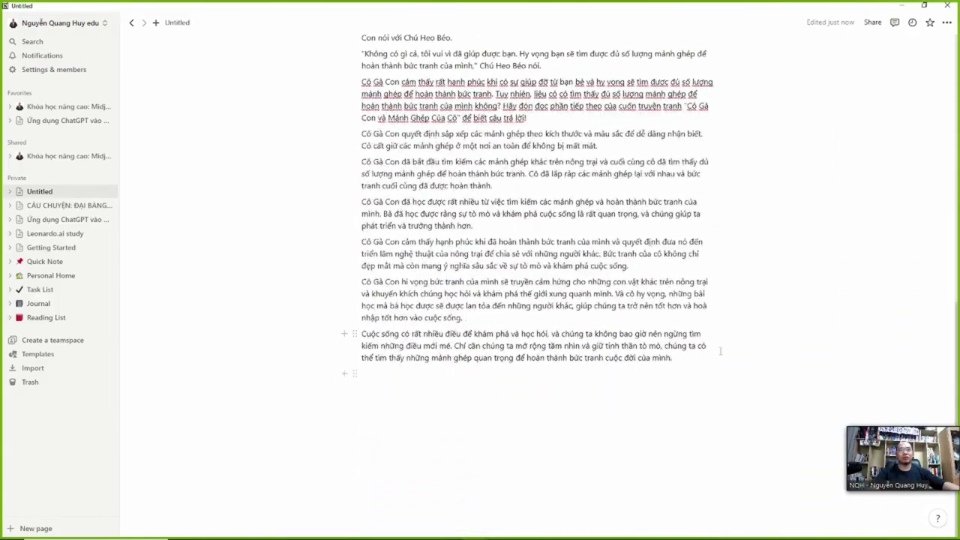
pyautogui.scroll(15, 356, 347)
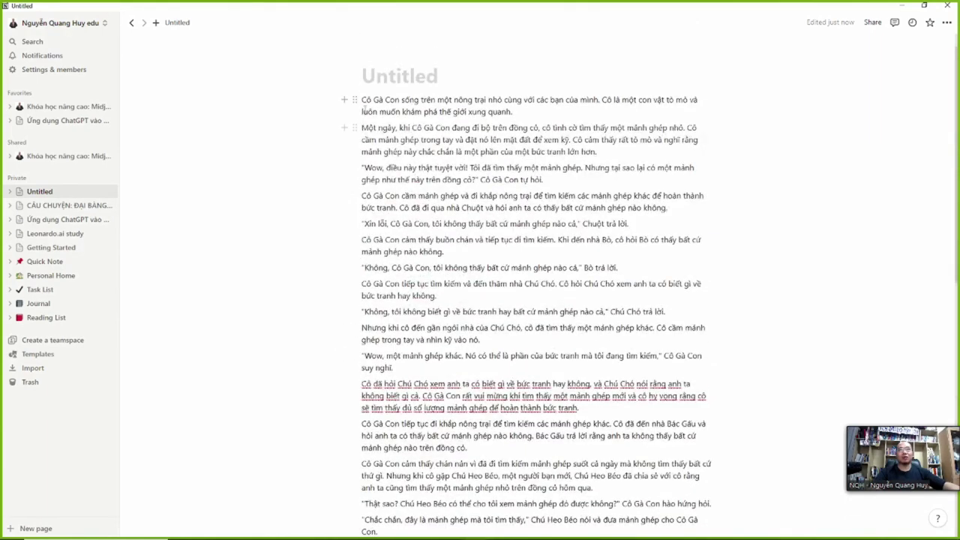
pyautogui.hotkey('ctrl', 'a')
pyautogui.hotkey('ctrl', 'a')
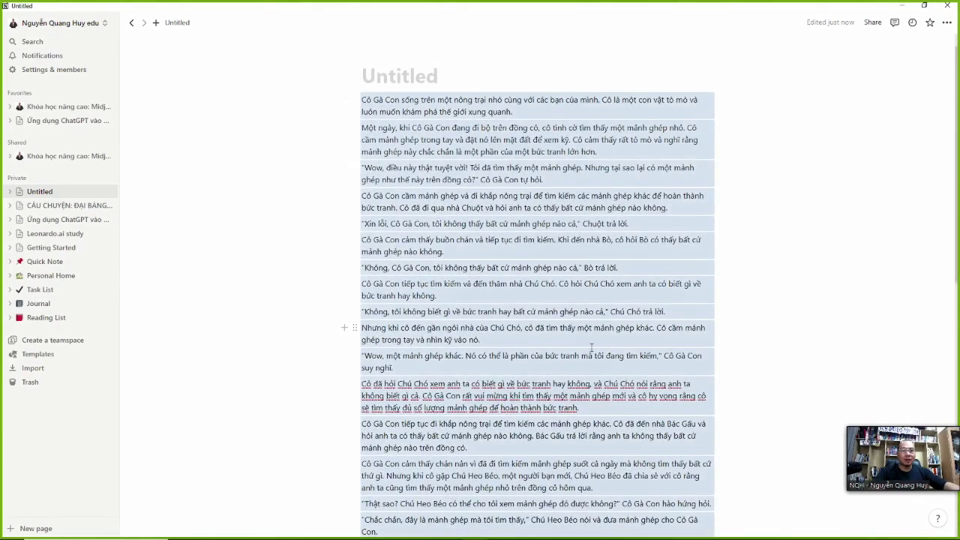
pyautogui.click(592, 347)
pyautogui.scroll(-3, 574, 391)
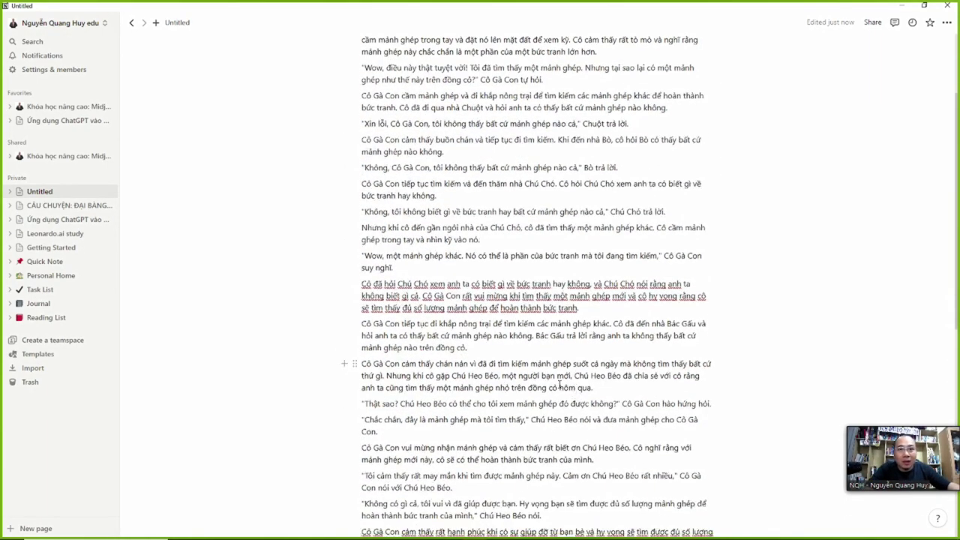
pyautogui.scroll(-5, 560, 385)
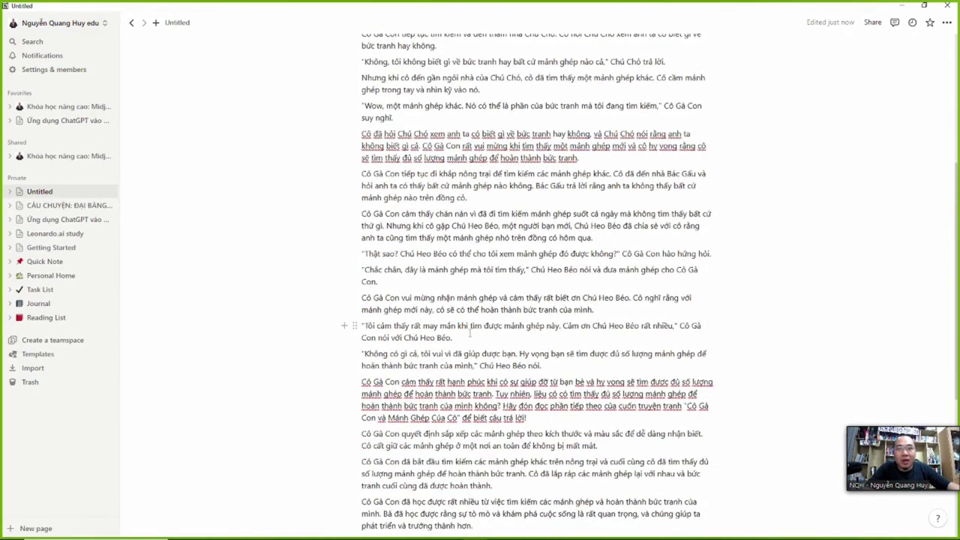
pyautogui.scroll(-4, 552, 373)
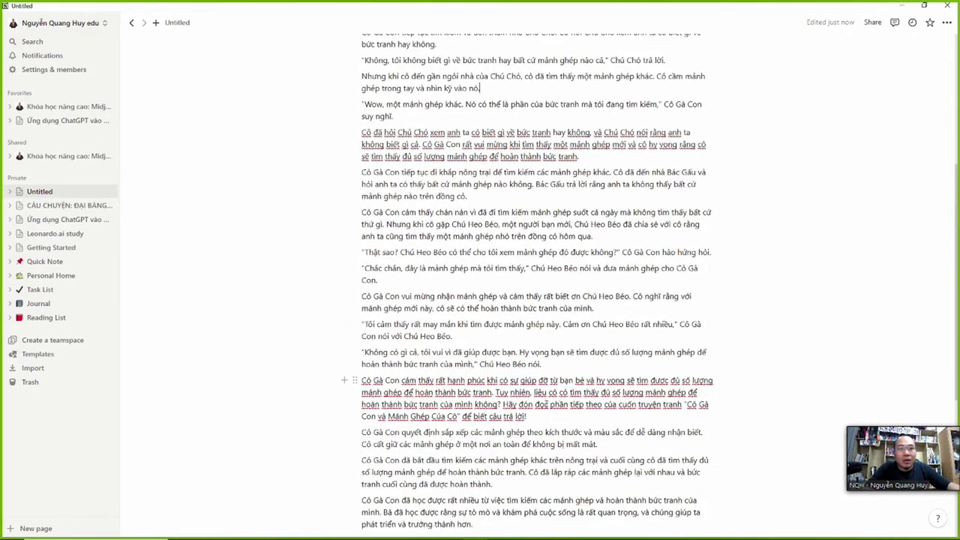
pyautogui.scroll(-1, 545, 409)
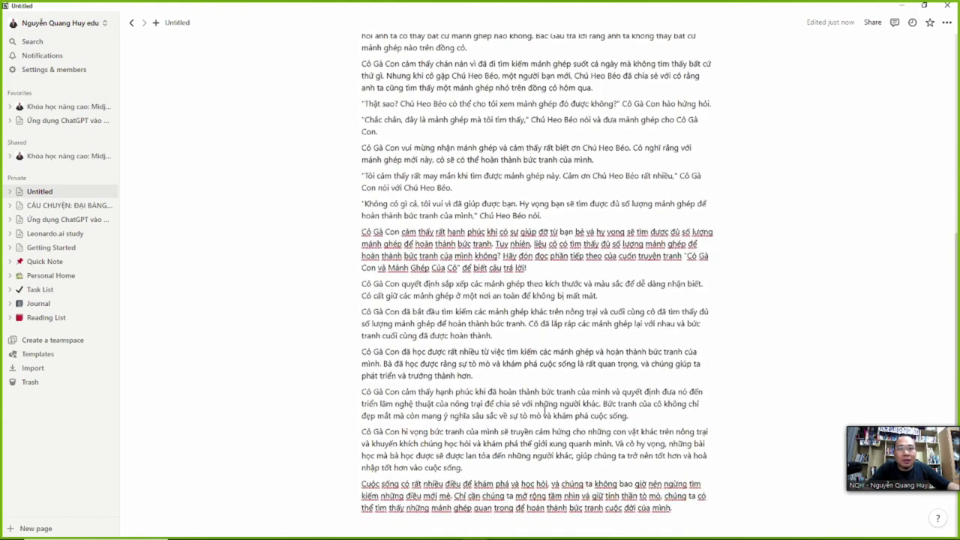
pyautogui.scroll(6, 546, 410)
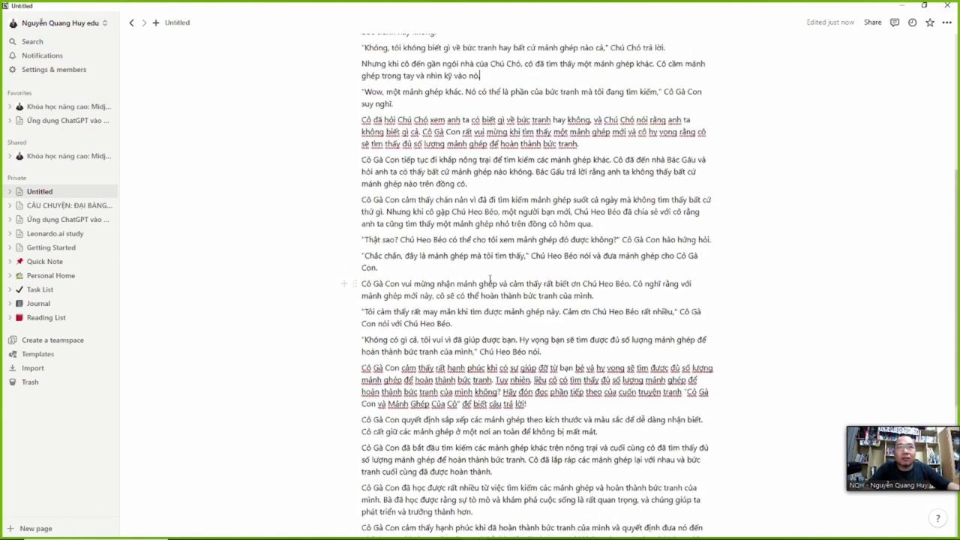
pyautogui.scroll(3, 482, 235)
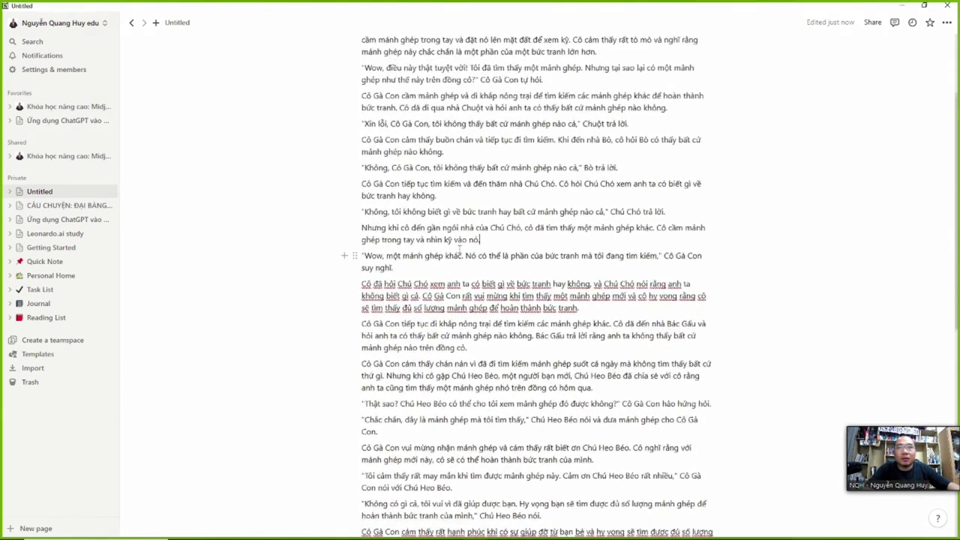
pyautogui.scroll(2, 460, 248)
pyautogui.scroll(3, 431, 264)
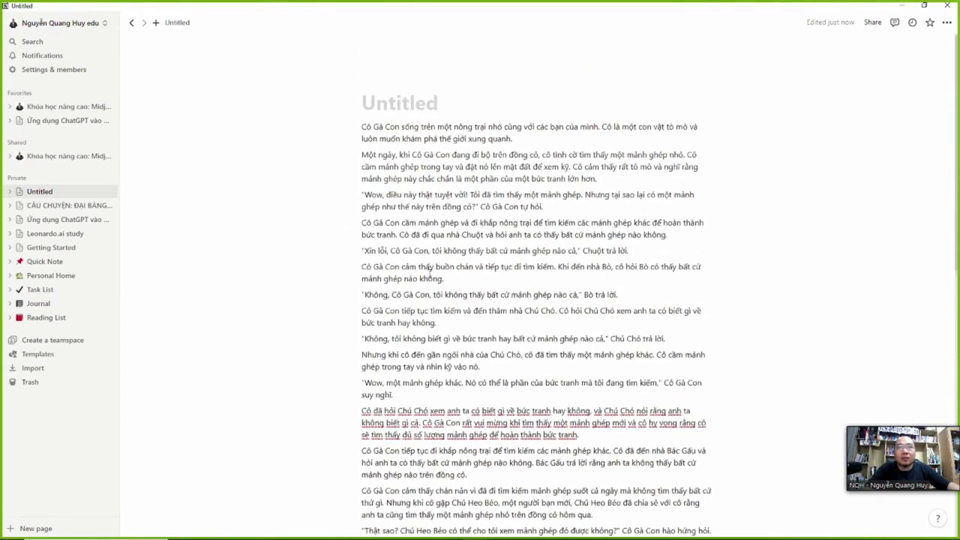
pyautogui.scroll(-10, 433, 289)
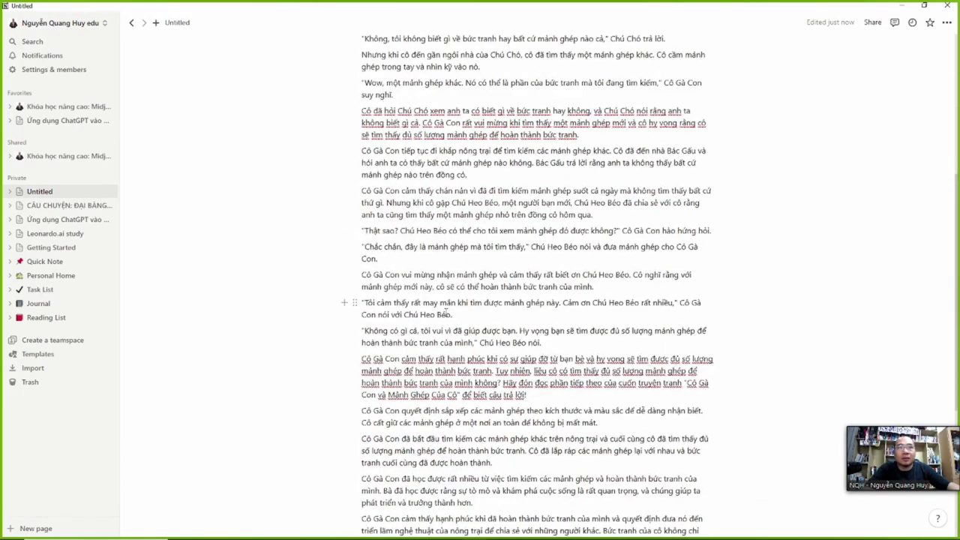
pyautogui.scroll(-5, 473, 345)
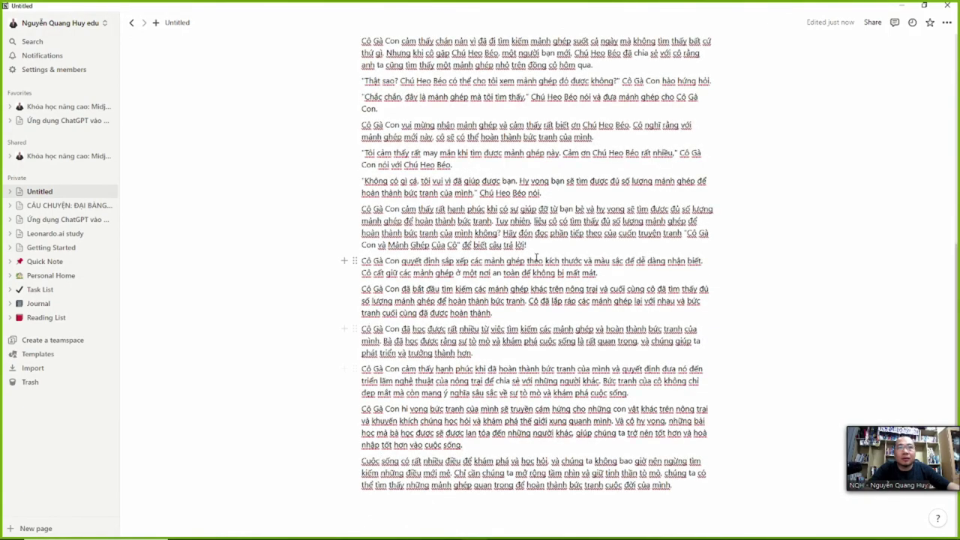
# Step: Delete the teaser paragraph from "Cô Gà Con cảm thấy rất hạnh phúc khi có sự giúp đỡ" through "để biết câu trả lời!"
pyautogui.moveTo(504, 233); pyautogui.dragTo(549, 244)
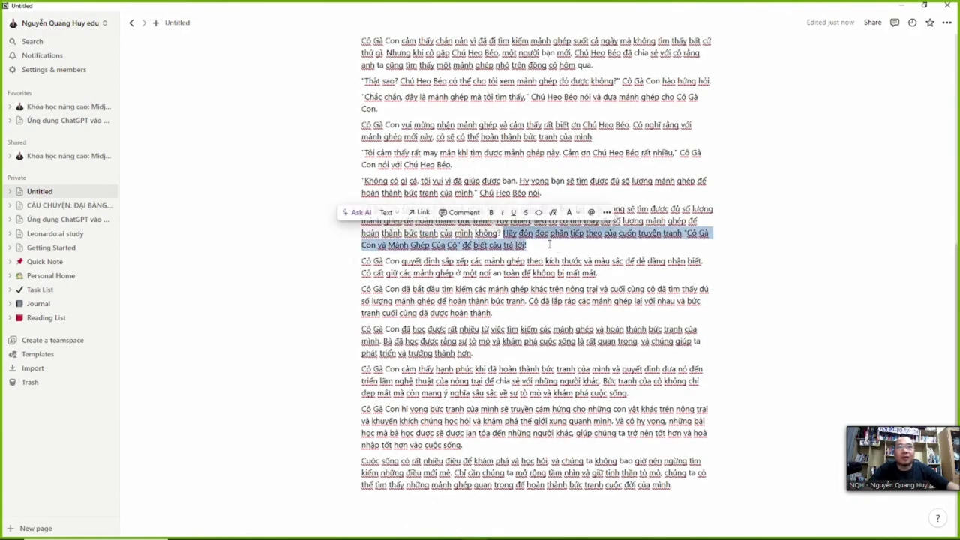
pyautogui.press('BackSpace')
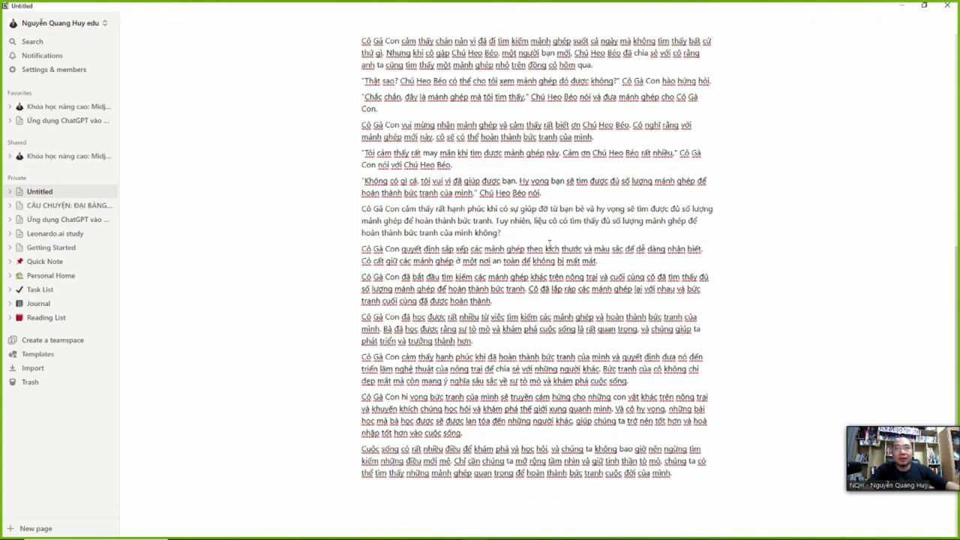
pyautogui.moveTo(518, 226); pyautogui.dragTo(518, 212)
pyautogui.click(513, 233)
pyautogui.tripleClick(513, 232)
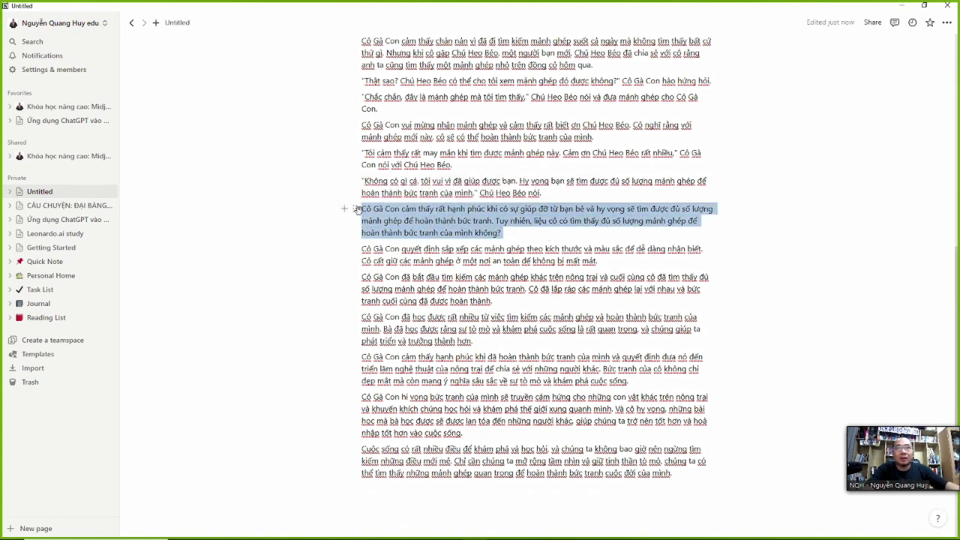
pyautogui.press('BackSpace')
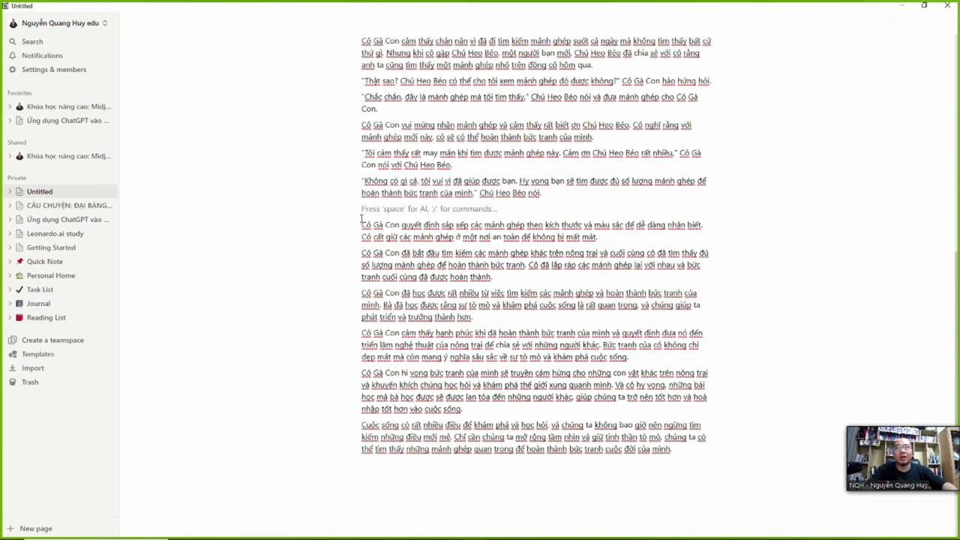
pyautogui.press('BackSpace')
# Step: Select and copy the entire story text of the untitled Notion page
pyautogui.moveTo(673, 433); pyautogui.dragTo(334, 264)
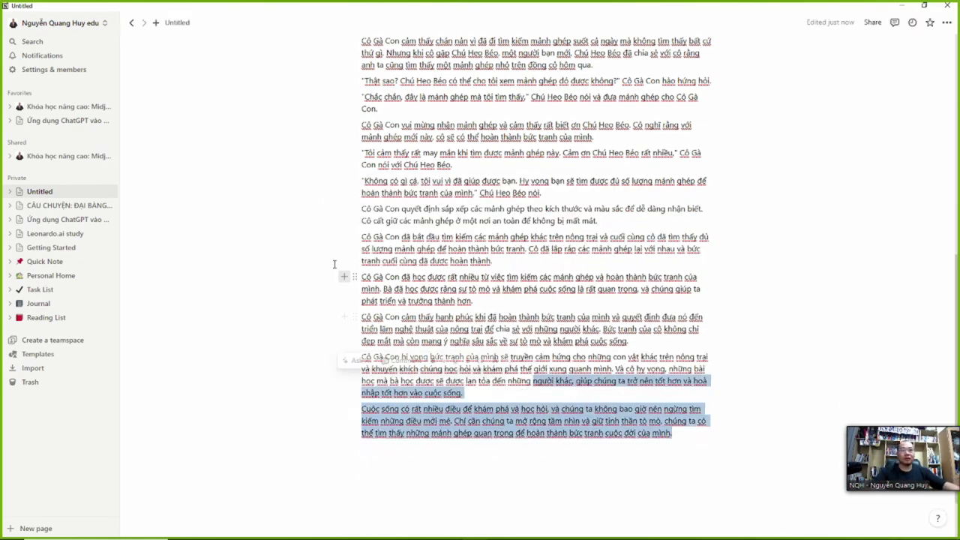
pyautogui.scroll(10, 335, 264)
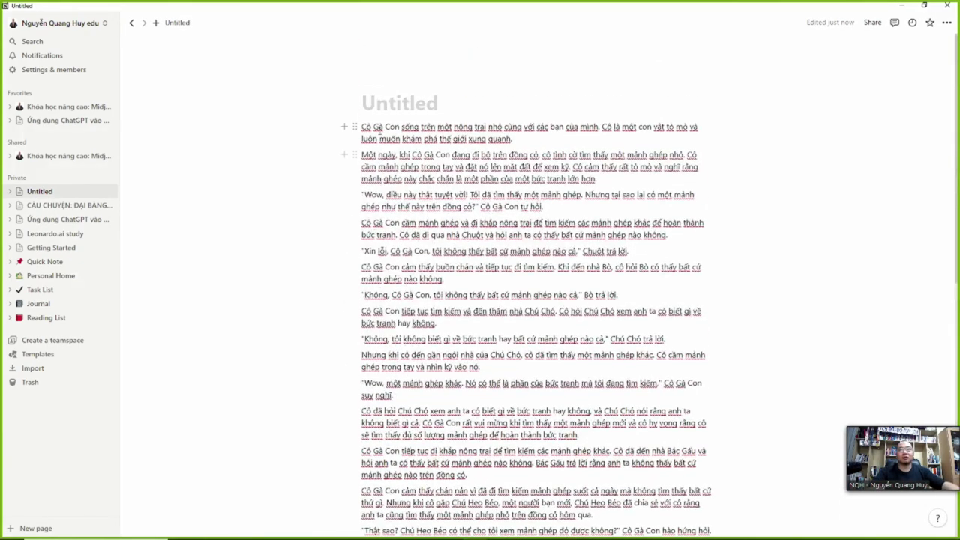
pyautogui.hotkey('ctrl', 'a')
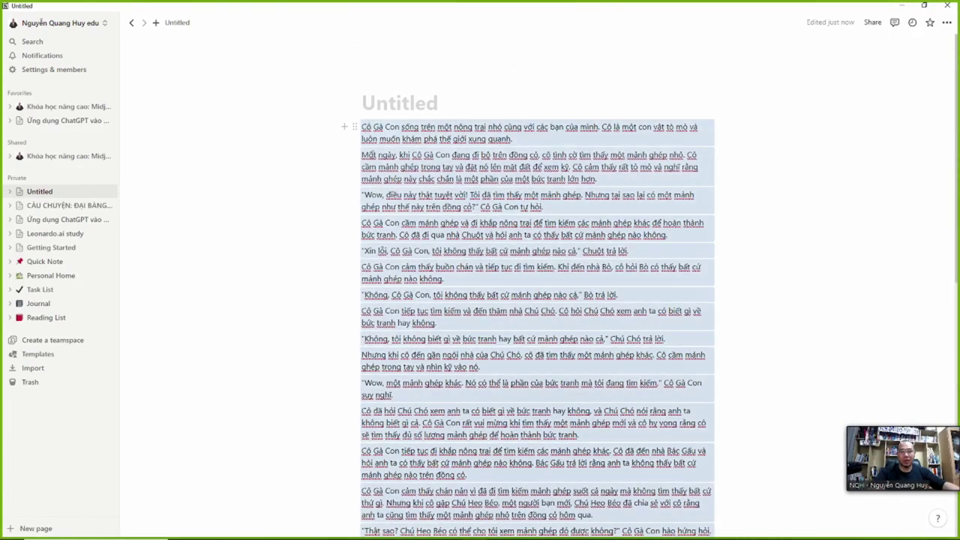
# Step: Send ChatGPT the request "Hãy phân cảnh cho tôi để dàn trang làm 1 cuốn truyện tranh với nội dung" followed by the pasted story
pyautogui.hotkey('alt', 'Tab')
pyautogui.click(424, 513)
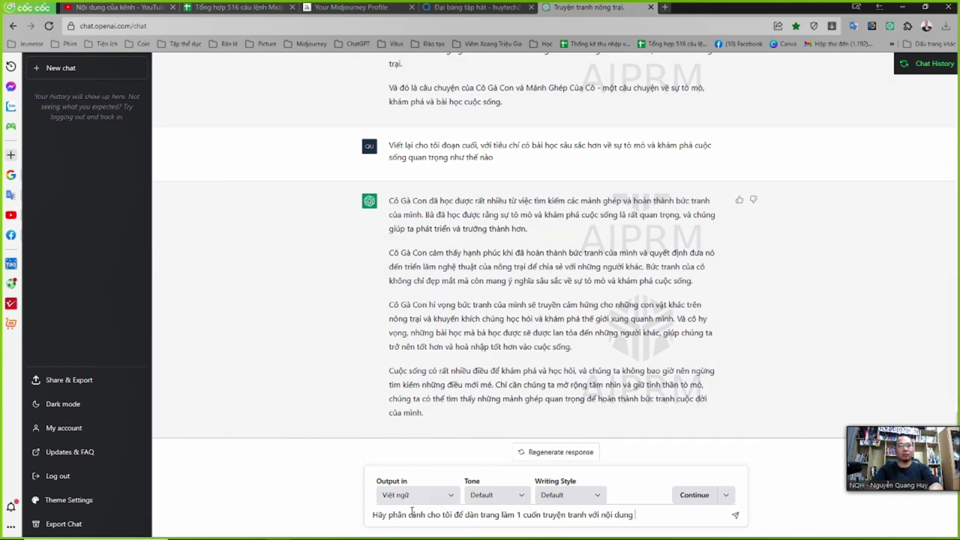
pyautogui.hotkey('ctrl', 'v')
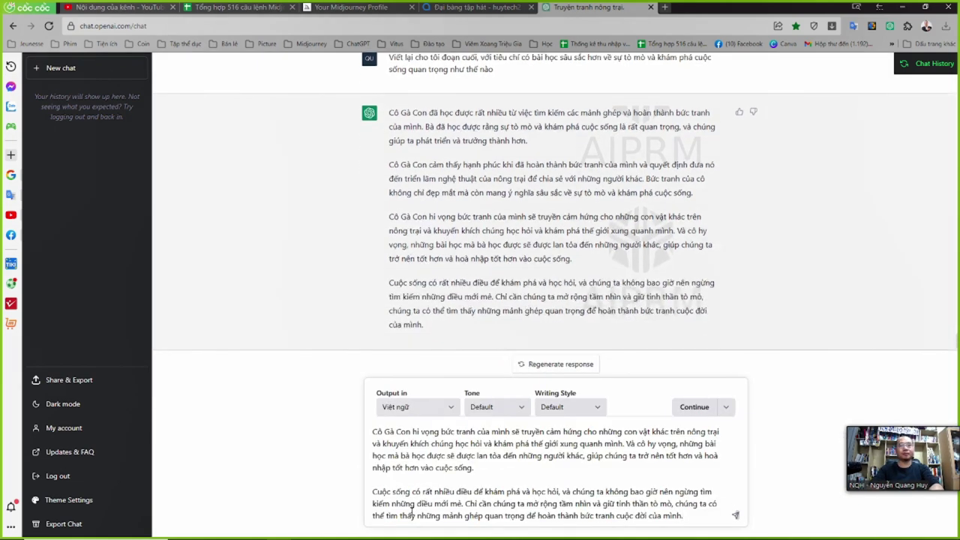
pyautogui.press('Return')
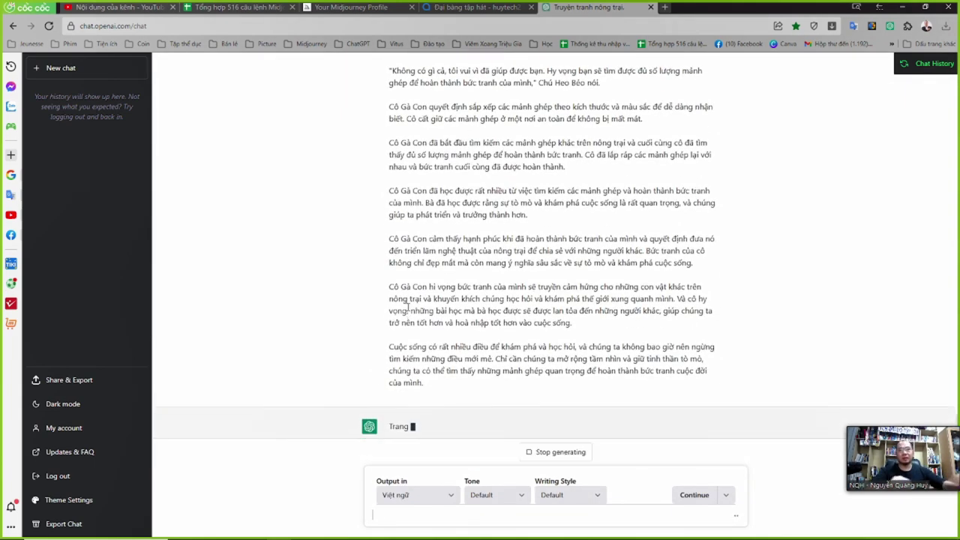
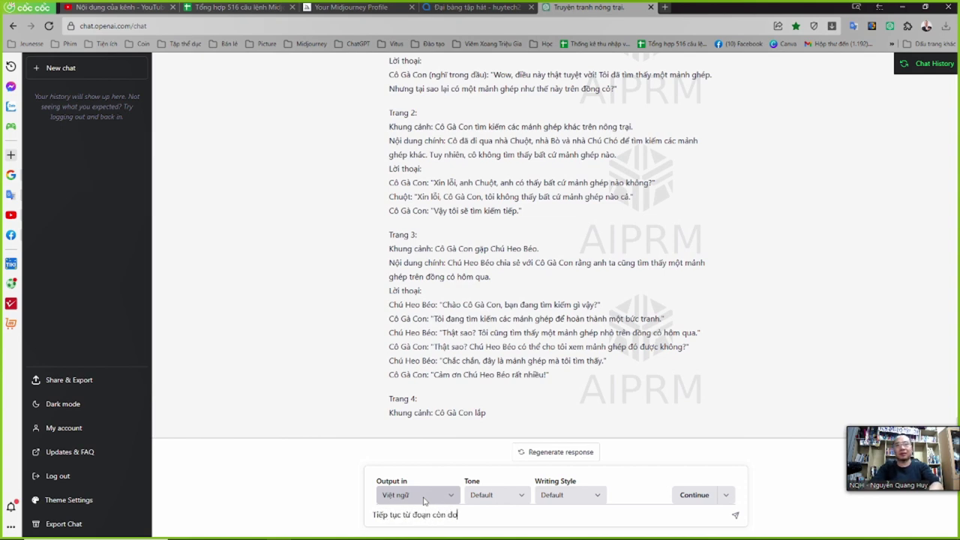
# Step: Request a continuation with "Tiếp tục từ đoạn còn dở", stop that reply, and ask "Tiếp tục từ trang 4" instead
pyautogui.press('Return')
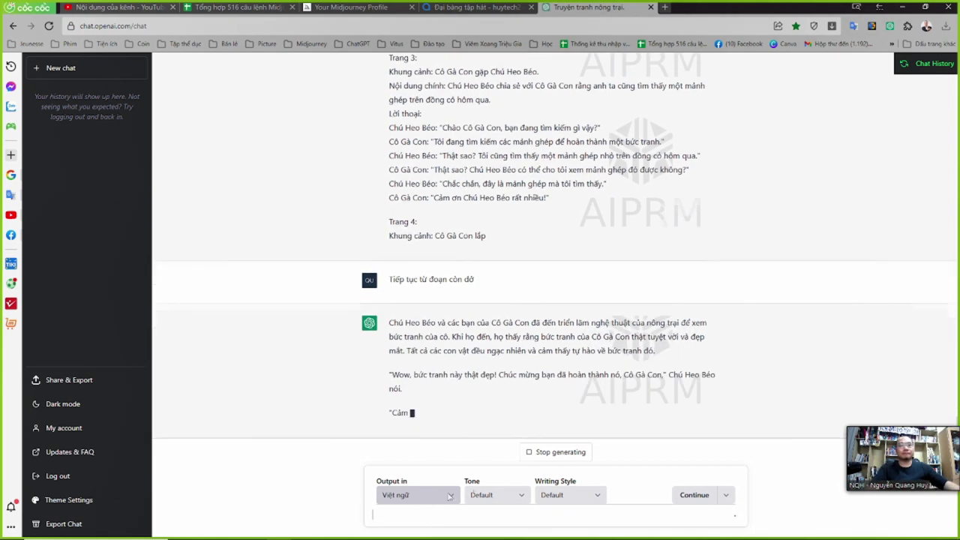
pyautogui.click(539, 453)
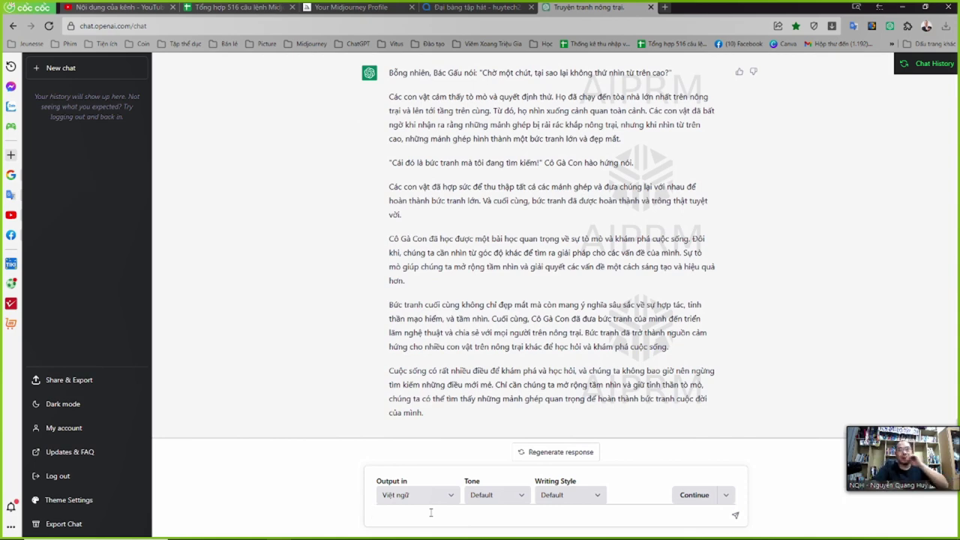
# Step: Select and copy ChatGPT's page breakdown from "Trang 1" through the unfinished "Trang 4" entry
pyautogui.scroll(4, 423, 282)
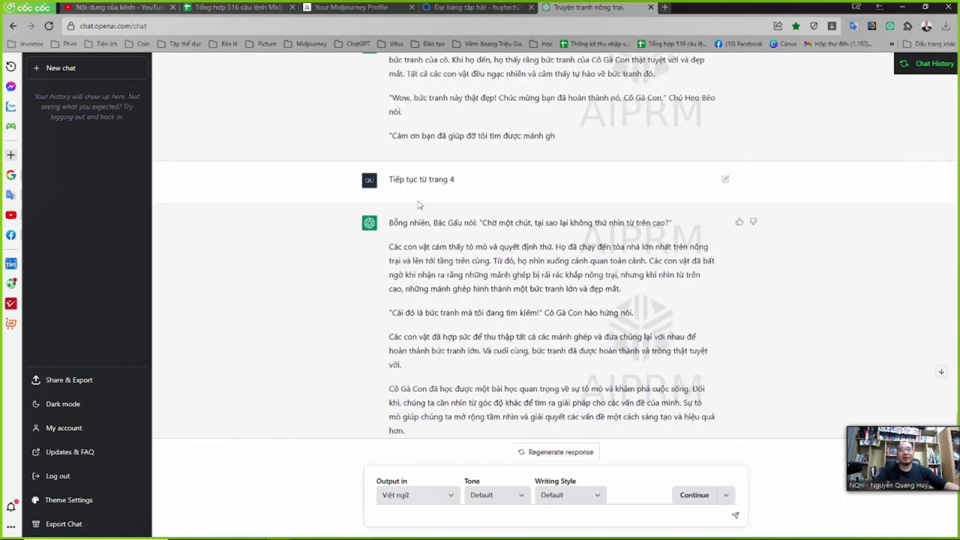
pyautogui.scroll(4, 422, 282)
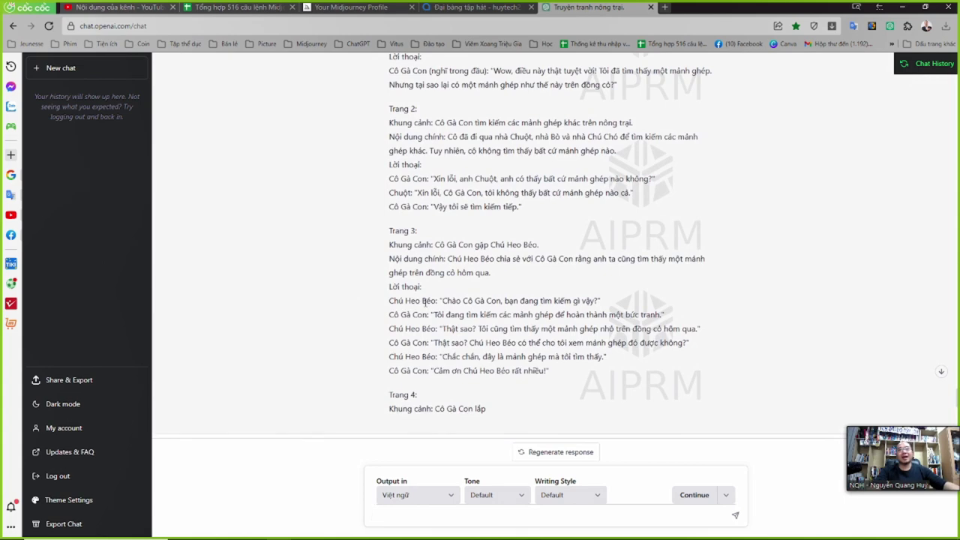
pyautogui.scroll(2, 425, 301)
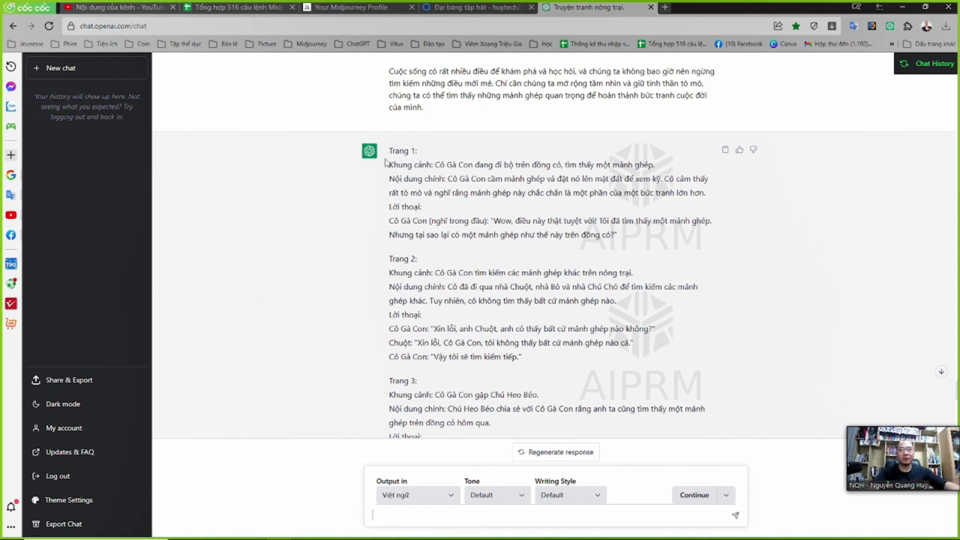
pyautogui.moveTo(389, 152); pyautogui.dragTo(422, 315)
pyautogui.scroll(-2, 523, 345)
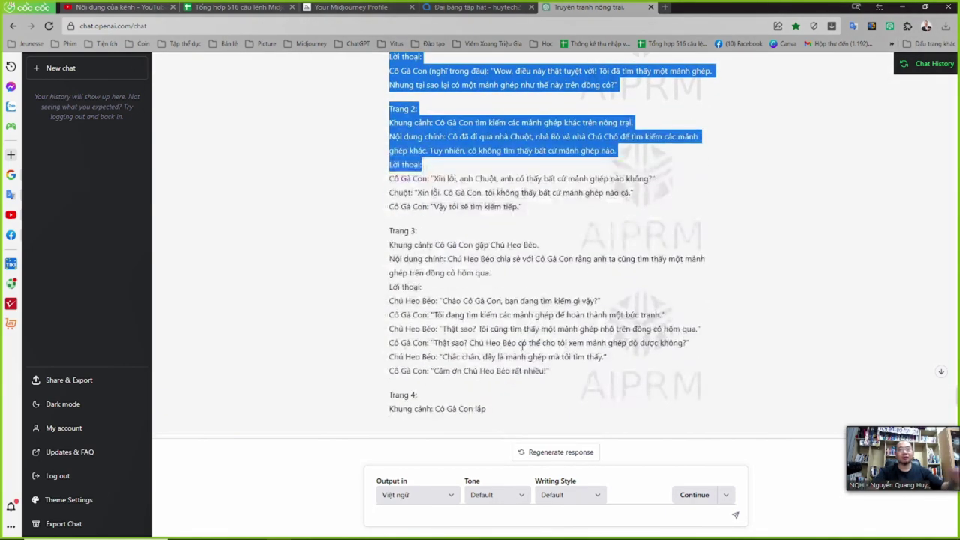
pyautogui.scroll(-1, 523, 344)
pyautogui.moveTo(523, 344); pyautogui.dragTo(506, 317)
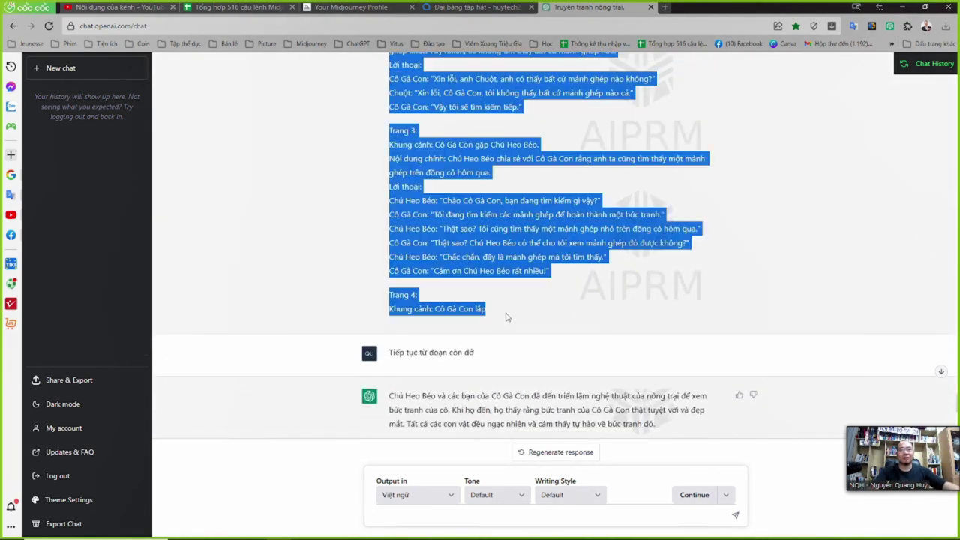
pyautogui.scroll(-3, 523, 298)
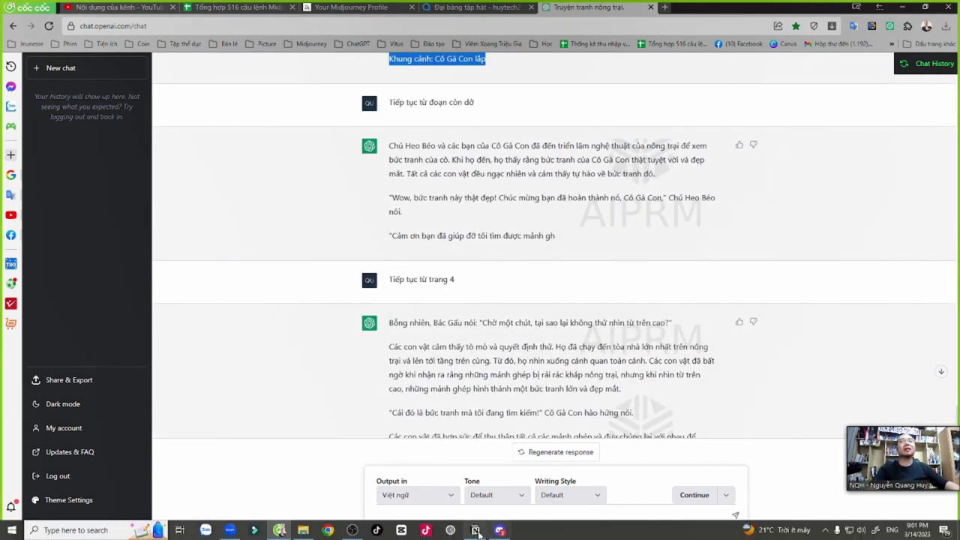
# Step: Switch to Notion and paste the page breakdown below the story's closing paragraph on the untitled page
pyautogui.click(474, 536)
pyautogui.scroll(-10, 550, 411)
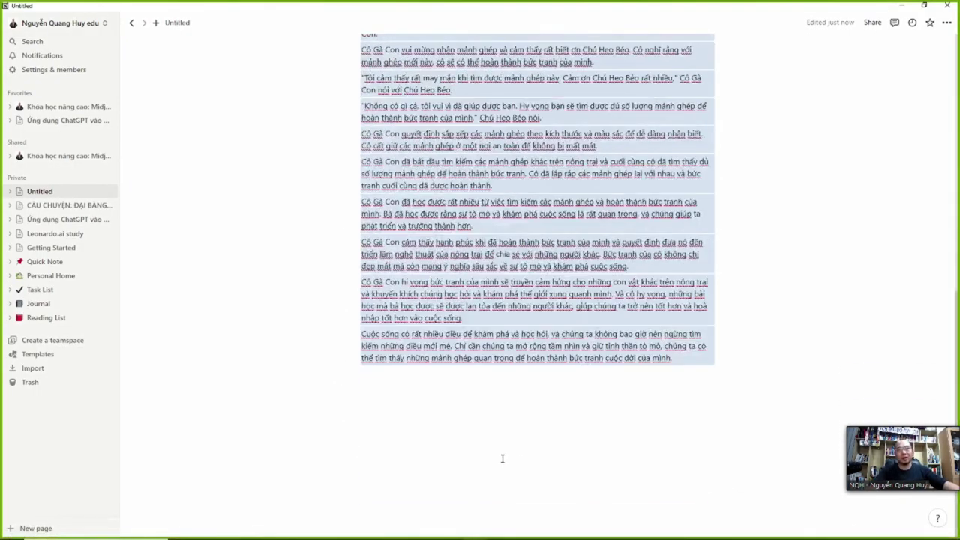
pyautogui.click(497, 445)
pyautogui.hotkey('ctrl', 'v')
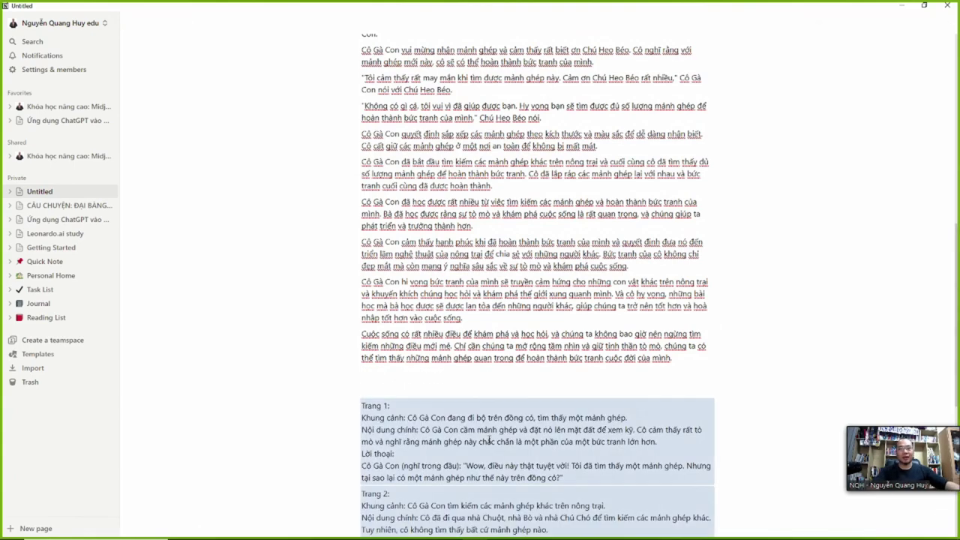
# Step: In ChatGPT, select and copy the whole reply to "Tiếp tục từ trang 4", starting at "Bỗng nhiên, Bác Gấu nói", and return to Notion
pyautogui.hotkey('alt', 'Tab')
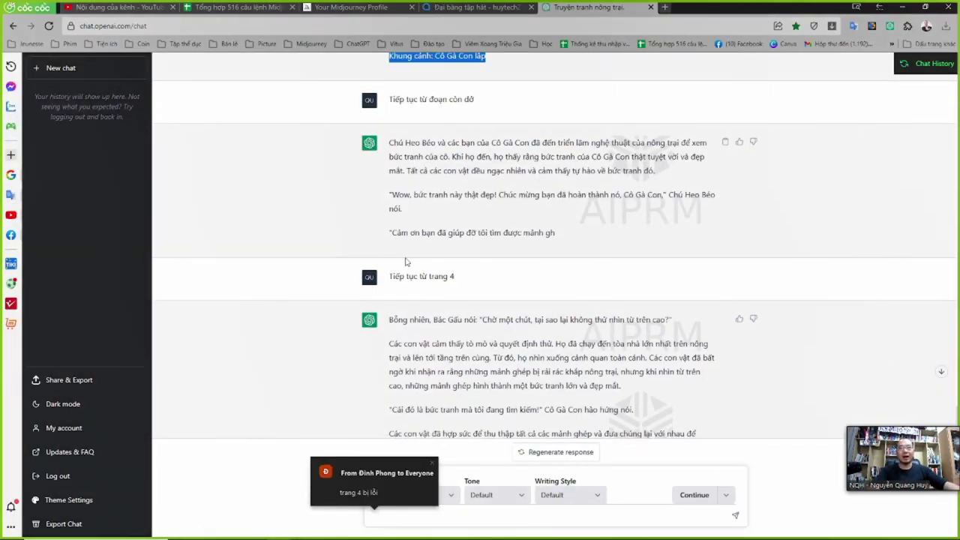
pyautogui.scroll(-2, 405, 262)
pyautogui.moveTo(389, 172); pyautogui.dragTo(512, 416)
pyautogui.scroll(-1, 499, 365)
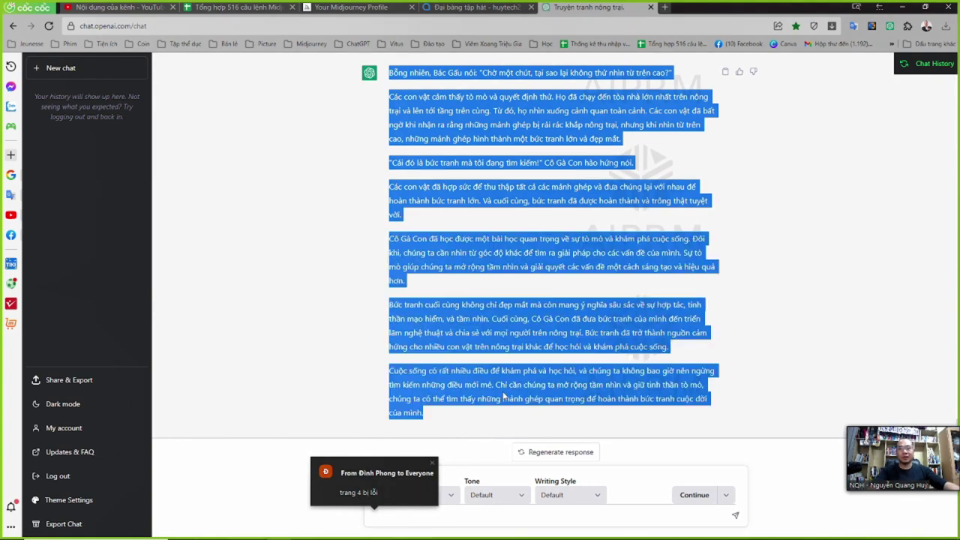
pyautogui.click(518, 365)
pyautogui.hotkey('alt', 'Tab')
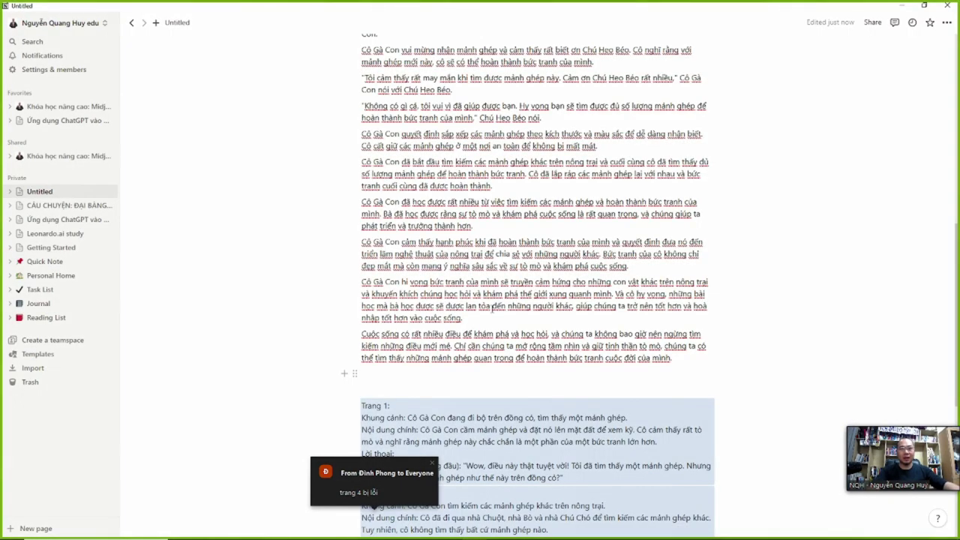
# Step: Paste the copied reply below "Trang 4" in the Notion page and delete the unfinished line "Khung cảnh: Cô Gà Con lắp"
pyautogui.scroll(-5, 515, 390)
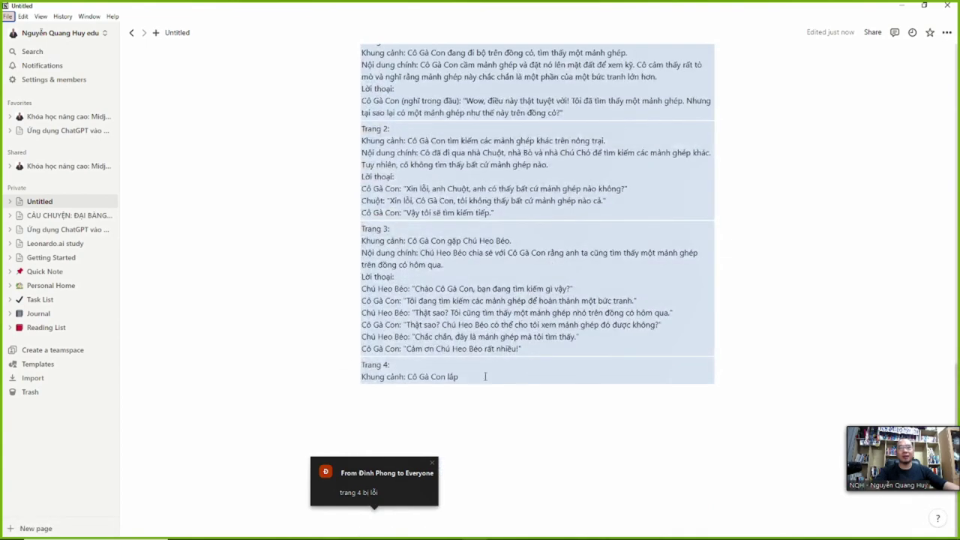
pyautogui.click(463, 402)
pyautogui.moveTo(476, 374); pyautogui.dragTo(362, 375)
pyautogui.click(411, 387)
pyautogui.hotkey('ctrl', 'v')
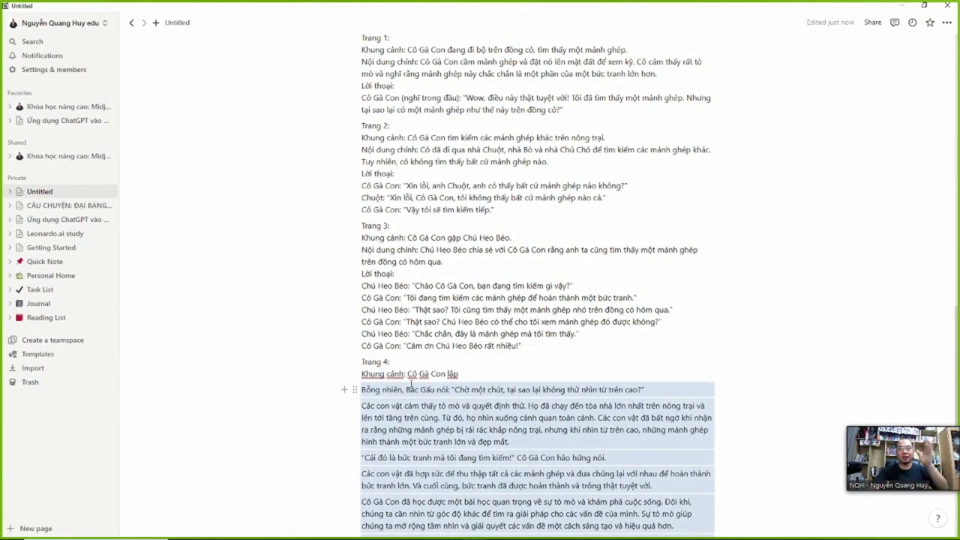
pyautogui.moveTo(460, 375); pyautogui.dragTo(363, 373)
pyautogui.press('BackSpace')
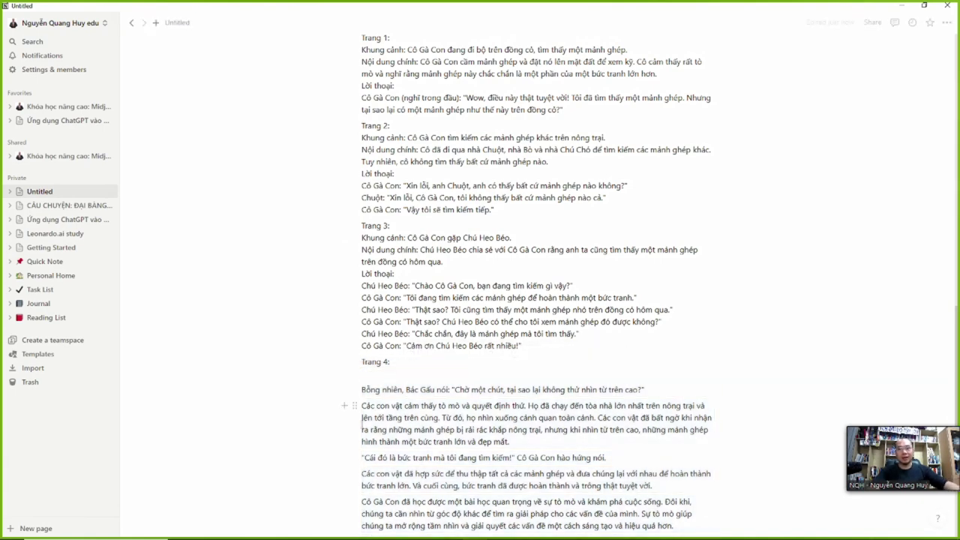
# Step: Select and copy the passage from "Bỗng nhiên, Bác Gấu nói" to the end of the page, and switch to ChatGPT
pyautogui.scroll(-4, 537, 285)
pyautogui.moveTo(362, 239); pyautogui.dragTo(674, 469)
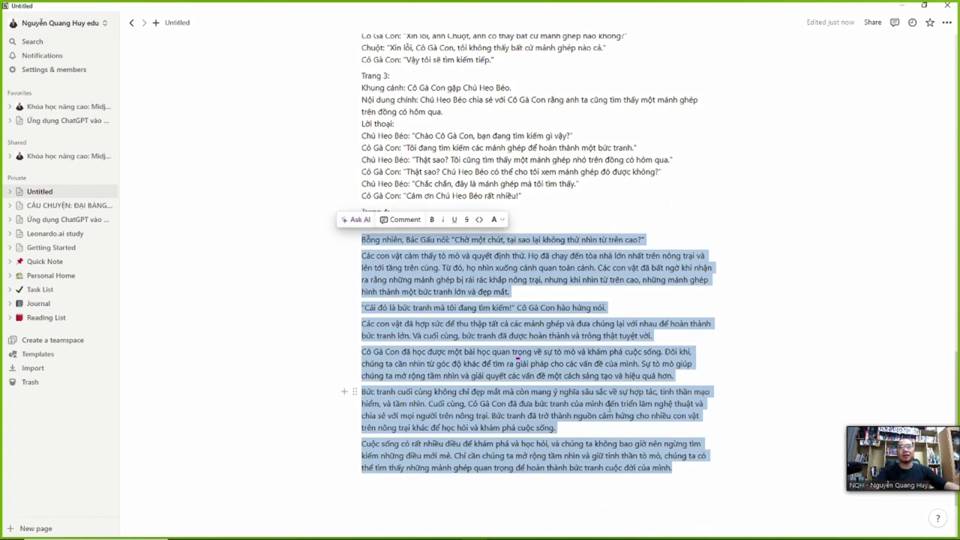
pyautogui.hotkey('alt', 'Tab')
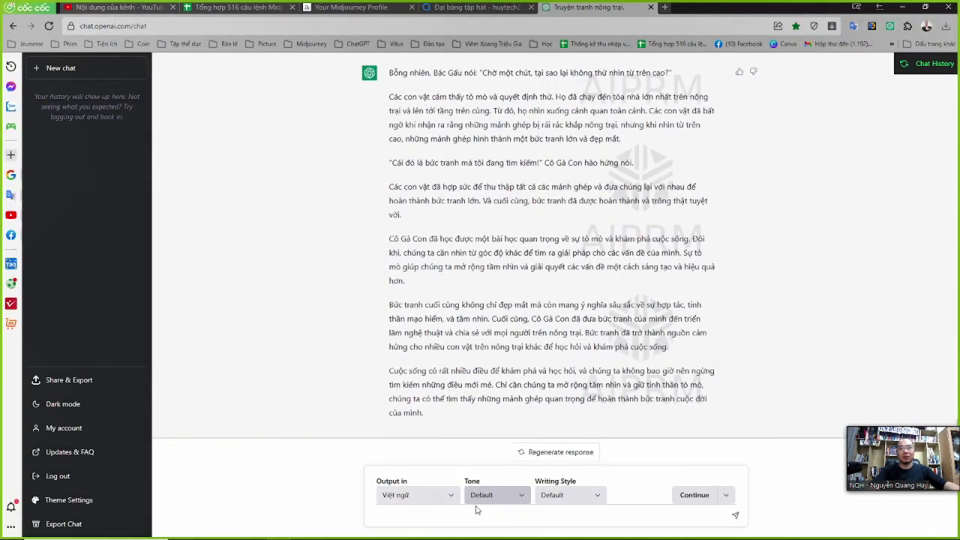
# Step: Send ChatGPT the request "Dan trang cho tôi đoạn truyện sau:" followed by the copied passage, and stop its reply
pyautogui.write('Đ')
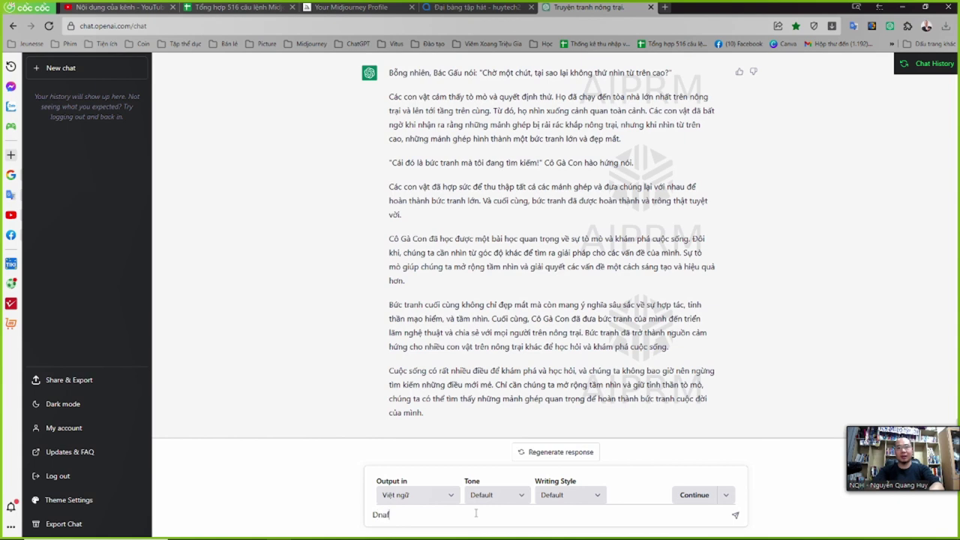
pyautogui.write('an trang cho ')
pyautogui.write('tôi d')
pyautogui.write('a')
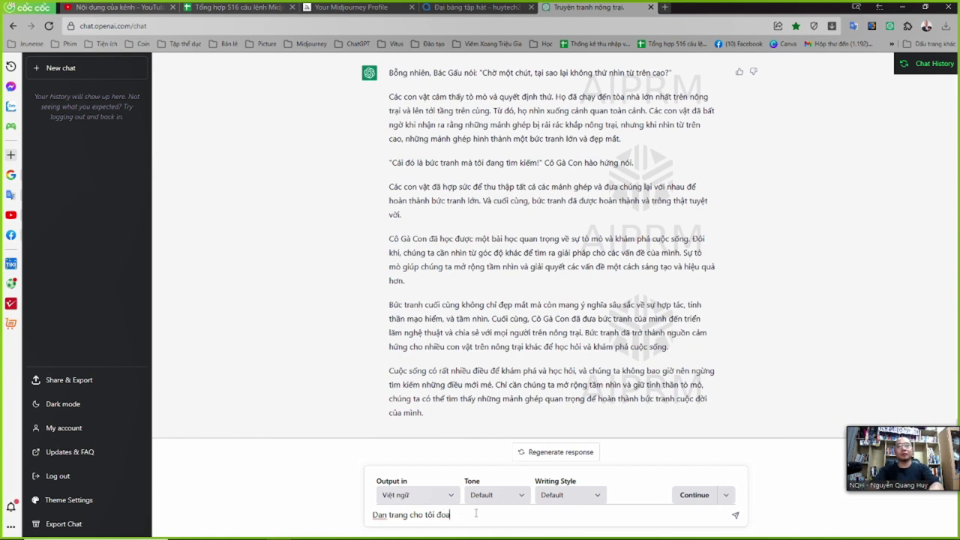
pyautogui.write('anj truyeenj sau')
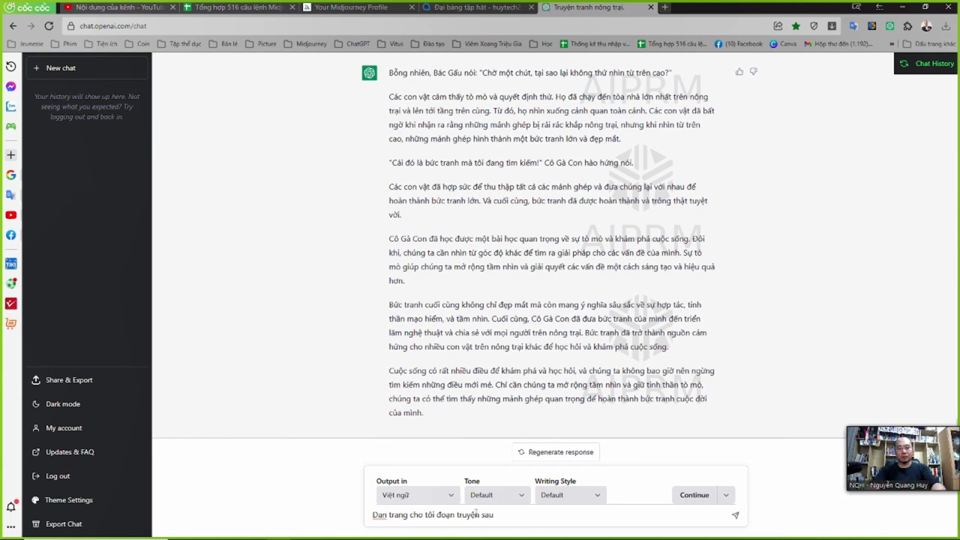
pyautogui.write(':')
pyautogui.hotkey('ctrl', 'v')
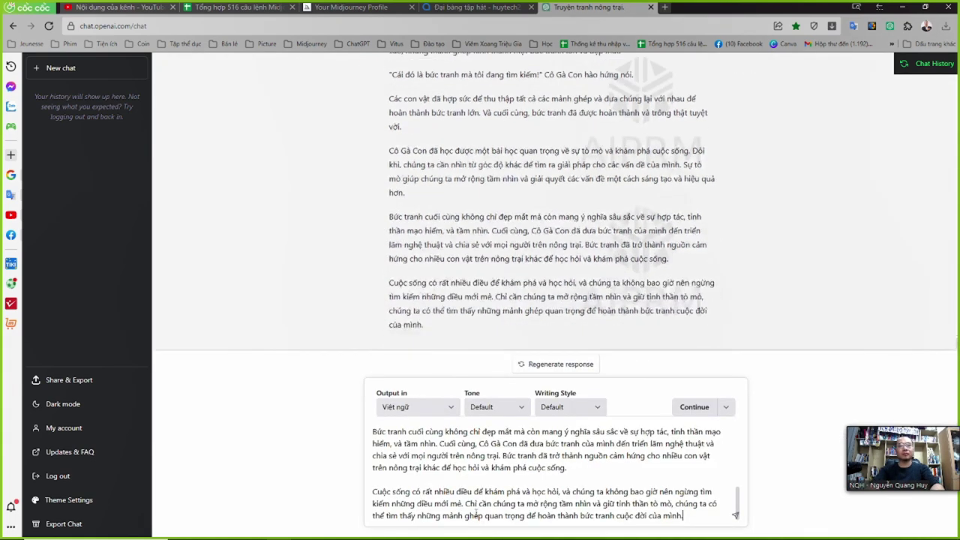
pyautogui.press('Return')
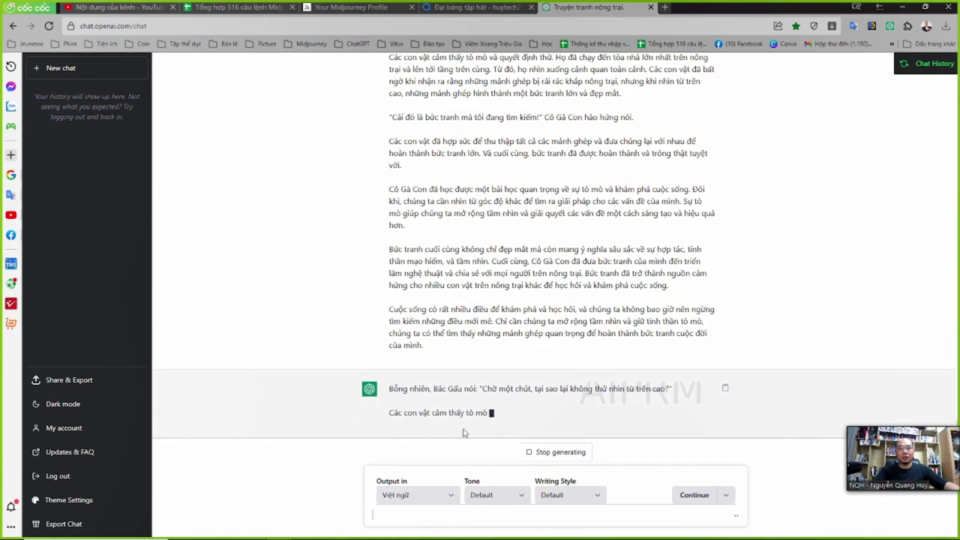
pyautogui.click(552, 453)
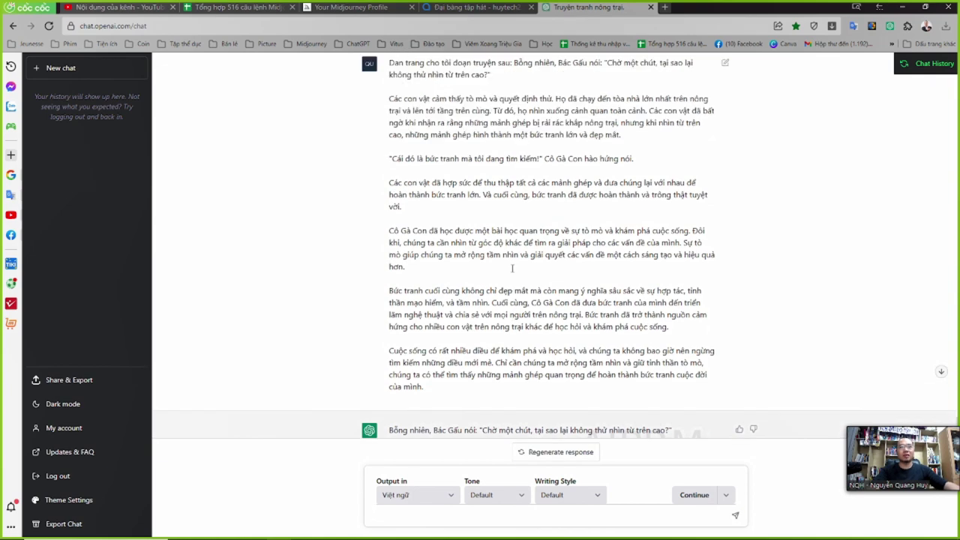
pyautogui.scroll(1, 512, 268)
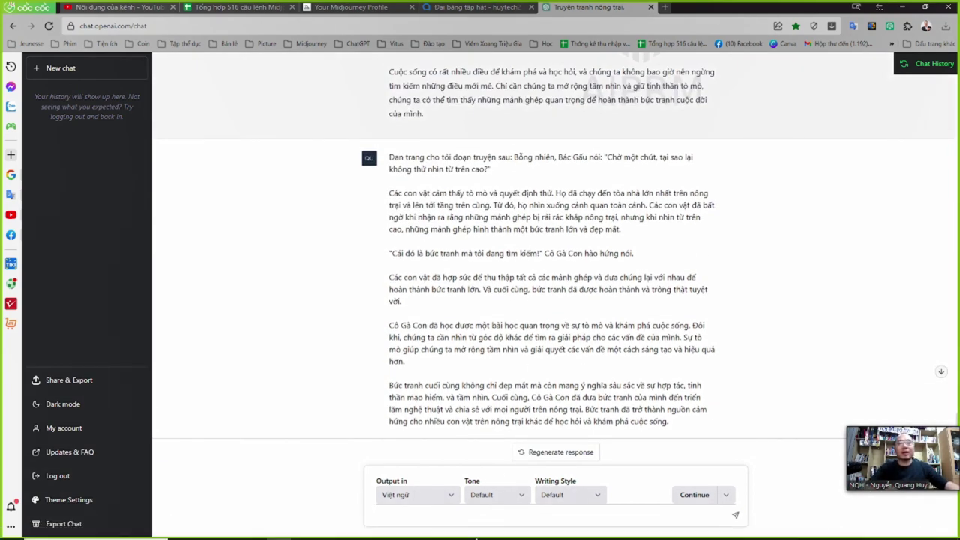
# Step: Switch to Notion and add an empty block after the final paragraph of the untitled page
pyautogui.click(475, 530)
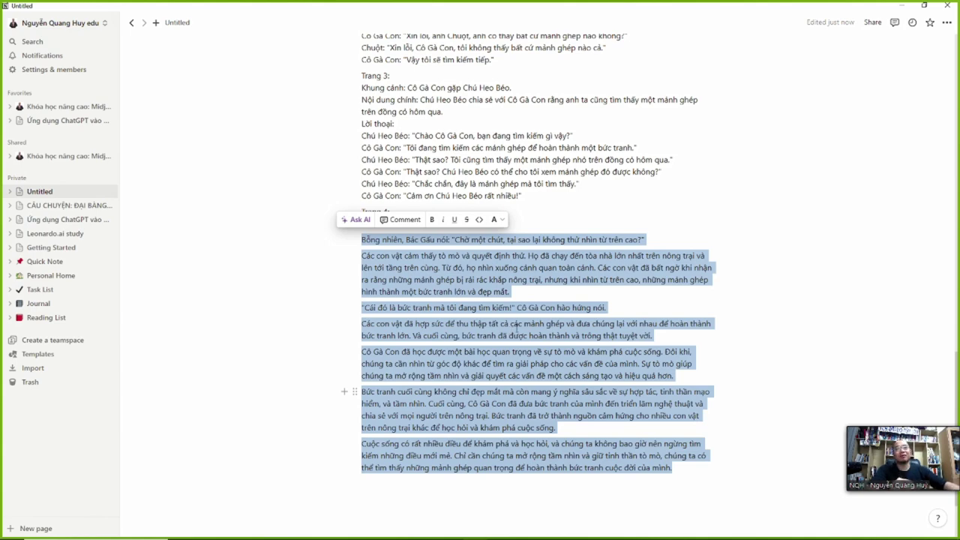
pyautogui.click(504, 160)
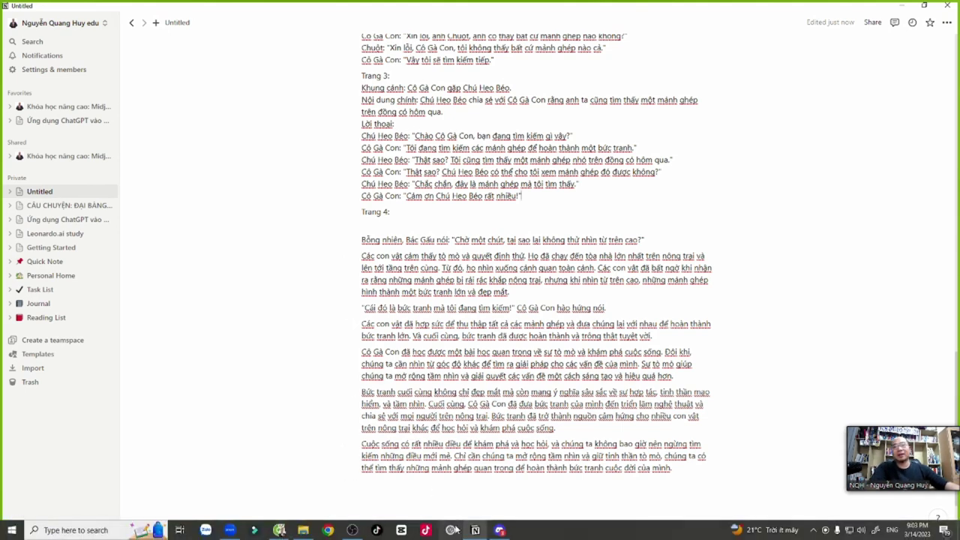
pyautogui.click(682, 470)
pyautogui.press('Return')
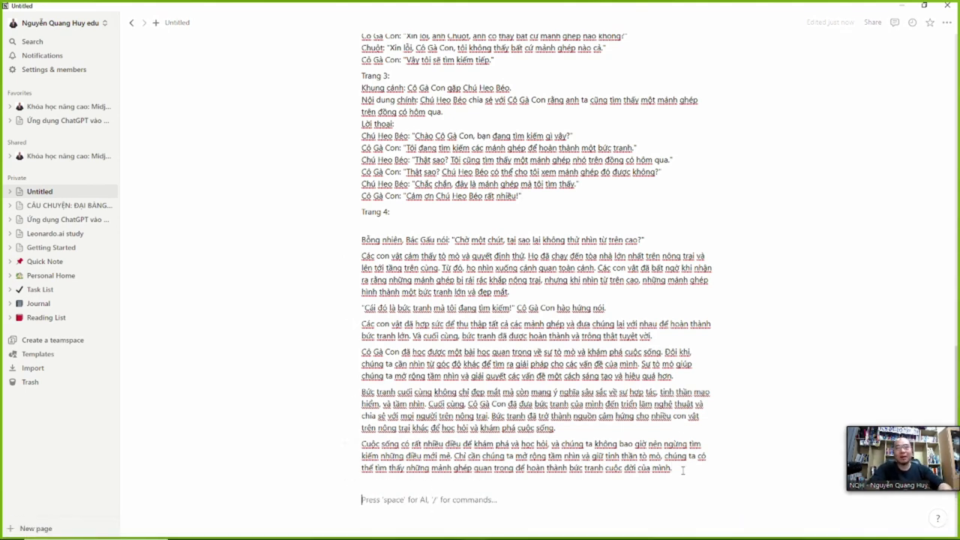
pyautogui.hotkey('ctrl', 'v')
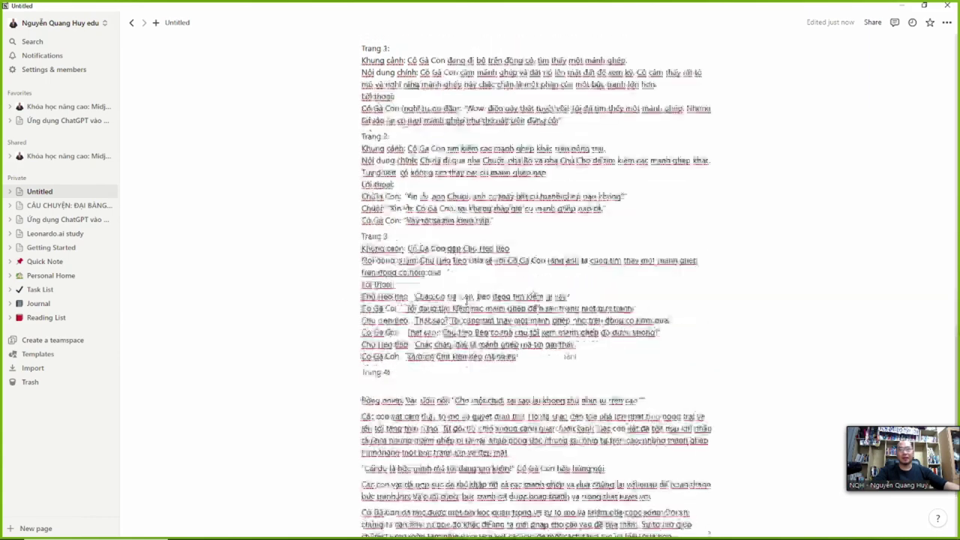
# Step: Select the Notion text from the "Trang 1" breakdown through the closing paragraph under "Trang 4"
pyautogui.scroll(3, 401, 268)
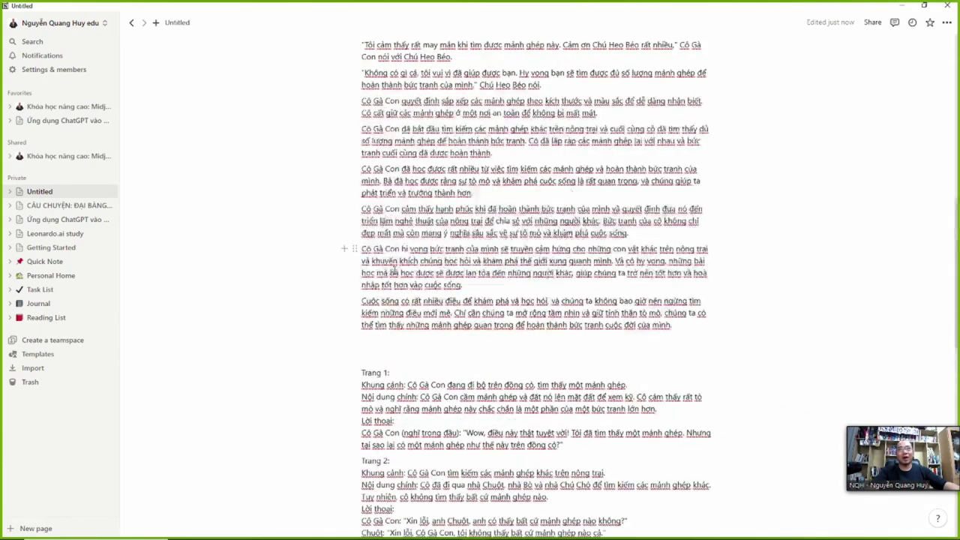
pyautogui.scroll(-2, 425, 380)
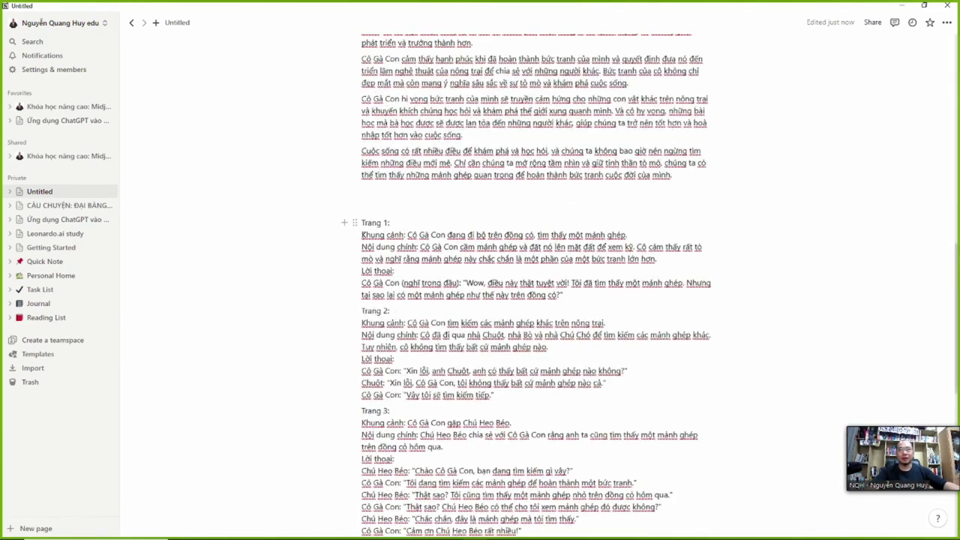
pyautogui.moveTo(362, 235); pyautogui.dragTo(534, 407)
pyautogui.scroll(-8, 533, 407)
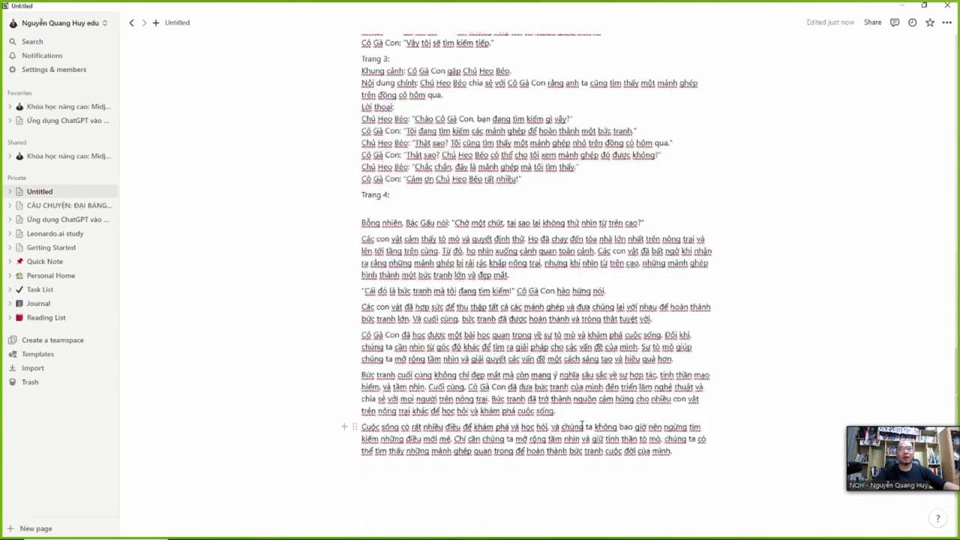
pyautogui.keyDown('shift'); pyautogui.click(694, 309); pyautogui.keyUp('shift')
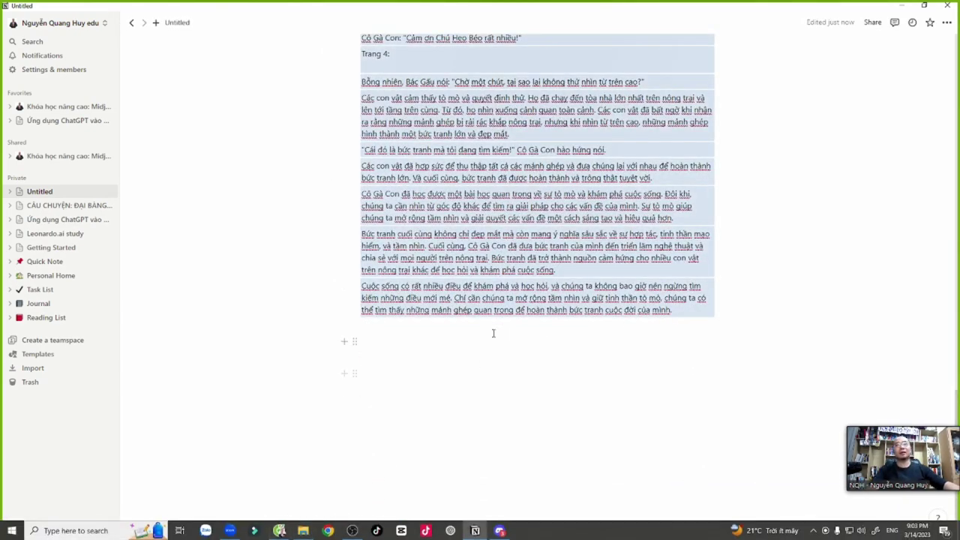
# Step: Switch to ChatGPT and draft the prompt "Hãy liệt kê cho tôi những nhân vật xuất hiện trong câu truyện sau và các biểu cảm của họ"
pyautogui.click(282, 531)
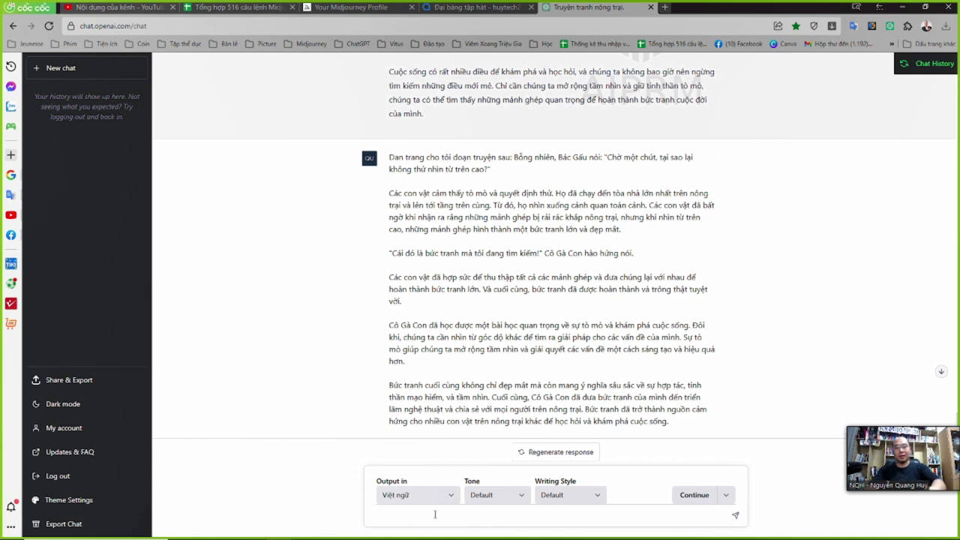
pyautogui.write('Hãy liệt')
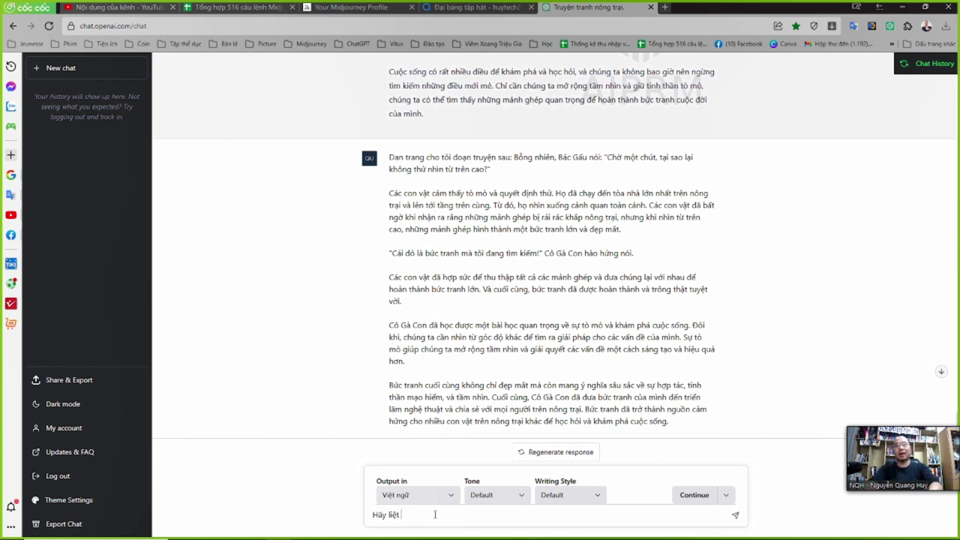
pyautogui.write(' kê cho tôi nhưn')
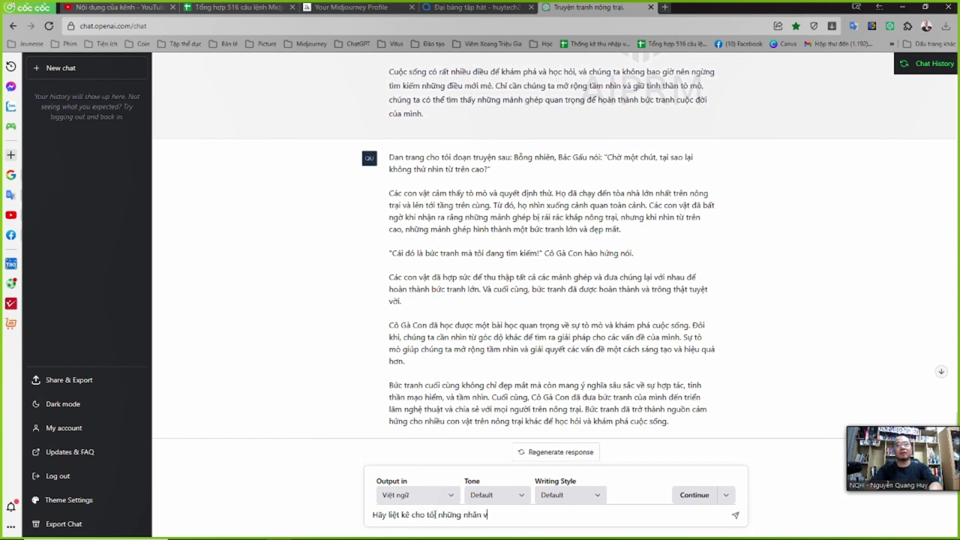
pyautogui.write('hiện trong câu ')
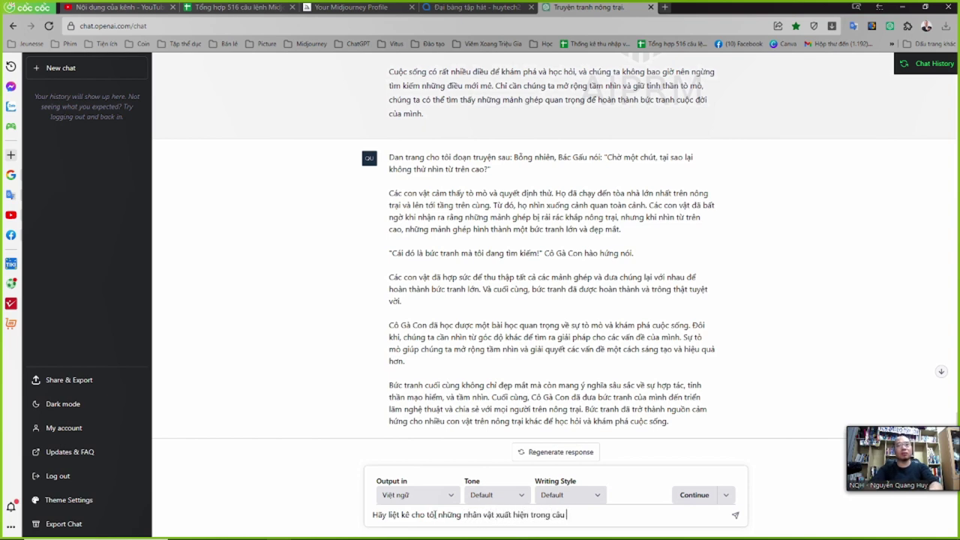
pyautogui.write('truyện sau và')
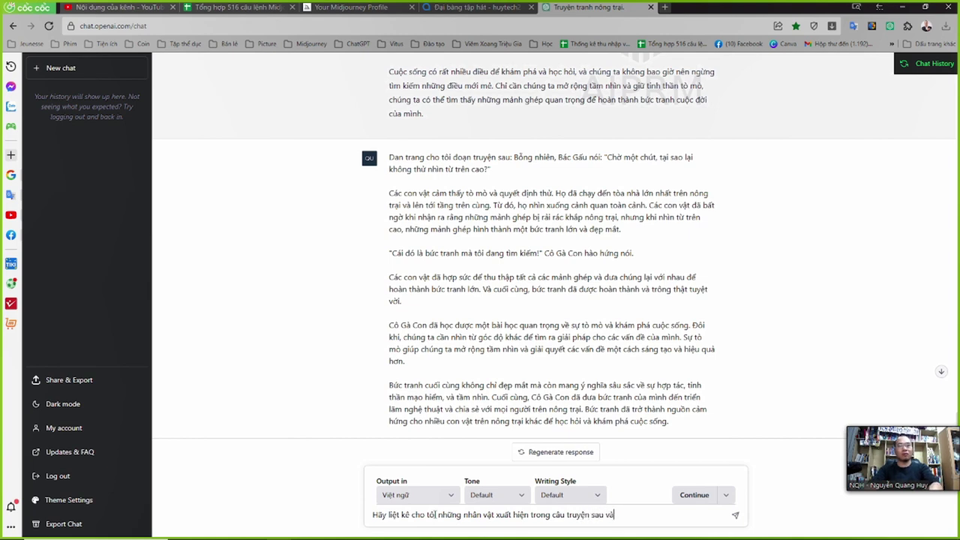
pyautogui.write(' các bieểu c')
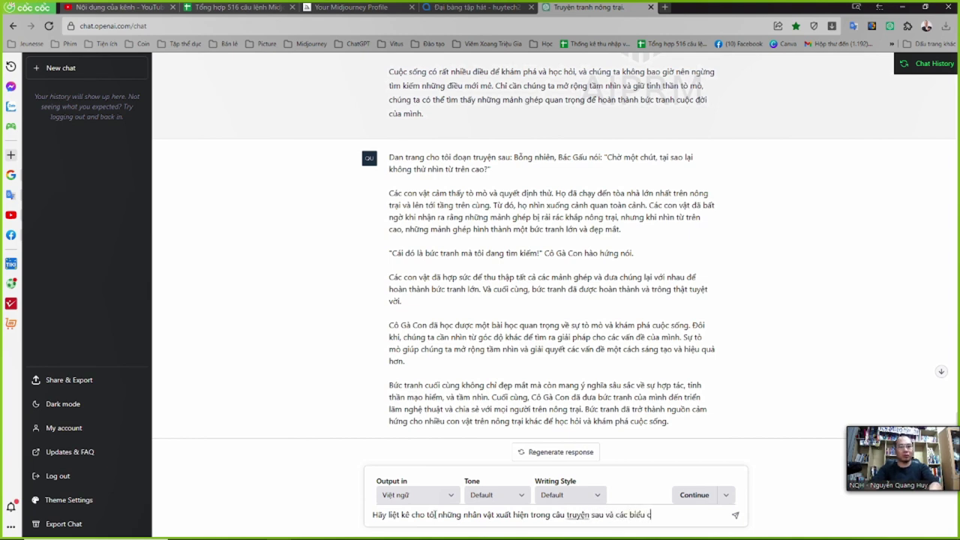
pyautogui.write('ảm của họ.')
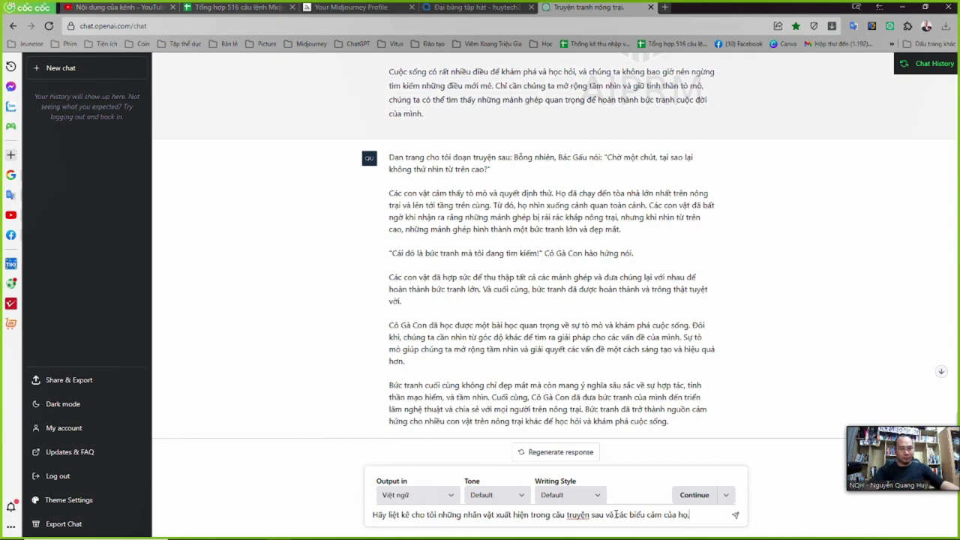
# Step: Add ", hành động" after "biểu cảm", append "có trong câu truyện. Trình bày dưới dạng bảng.", and send the prompt
pyautogui.click(661, 515)
pyautogui.write('hành độ')
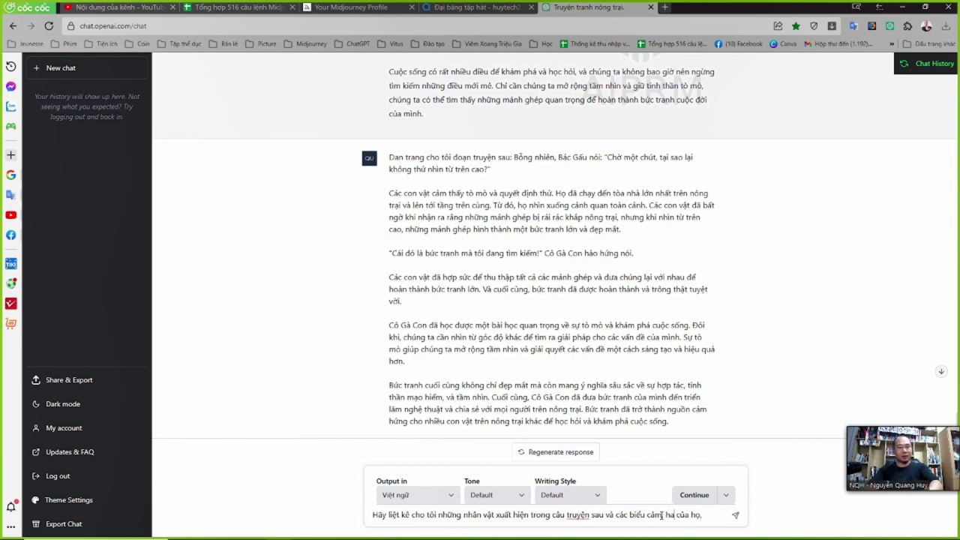
pyautogui.write('ng')
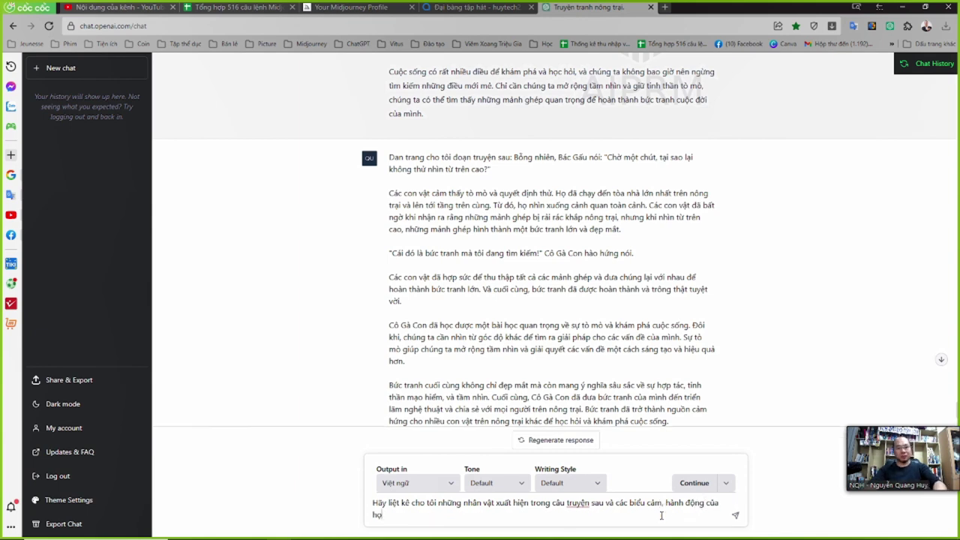
pyautogui.write(' của họ có trong câu t')
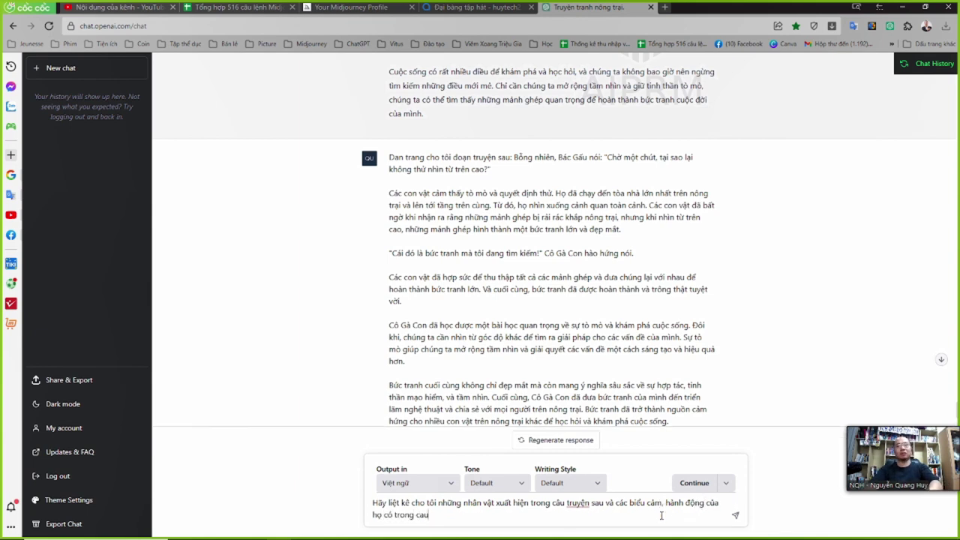
pyautogui.write('ruyện. Trình bày dư')
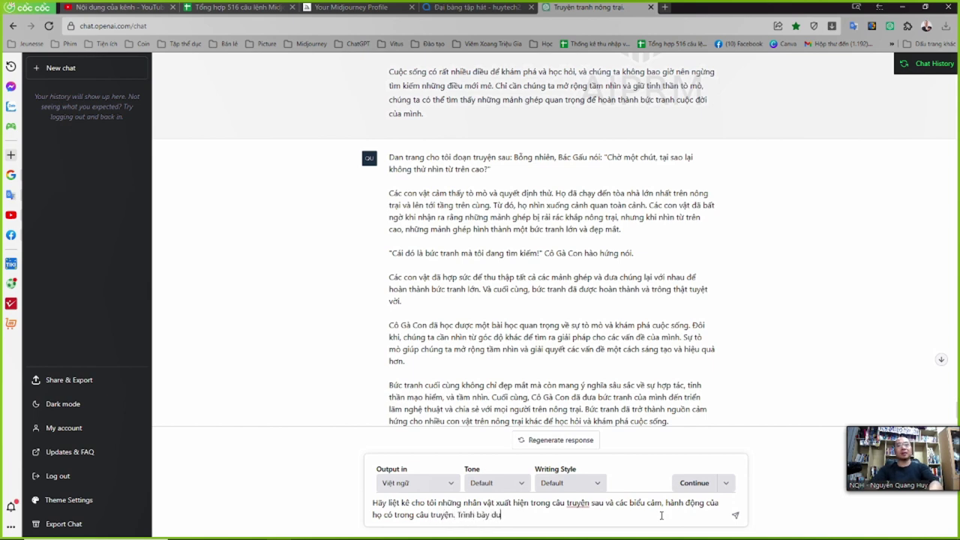
pyautogui.write('ới dạng bạng.')
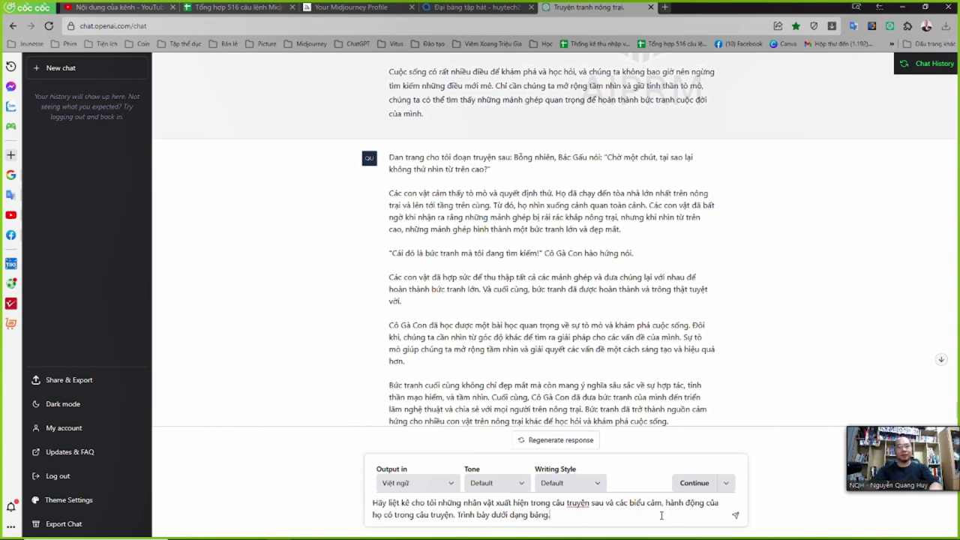
pyautogui.press('Return')
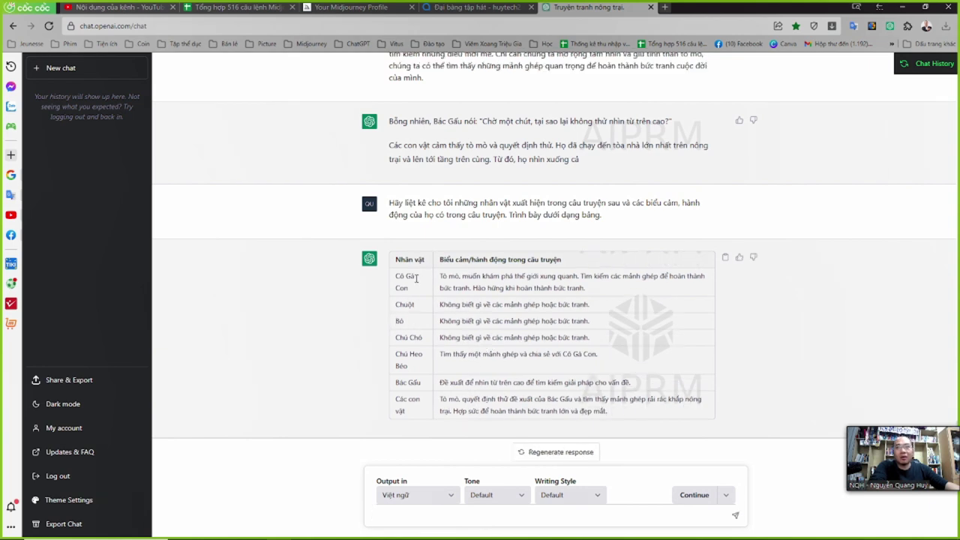
# Step: Review the character table in ChatGPT's reply, highlighting the rows from Cô Gà Con to Bác Gấu and the Cô Gà Con name
pyautogui.moveTo(416, 279); pyautogui.dragTo(421, 387)
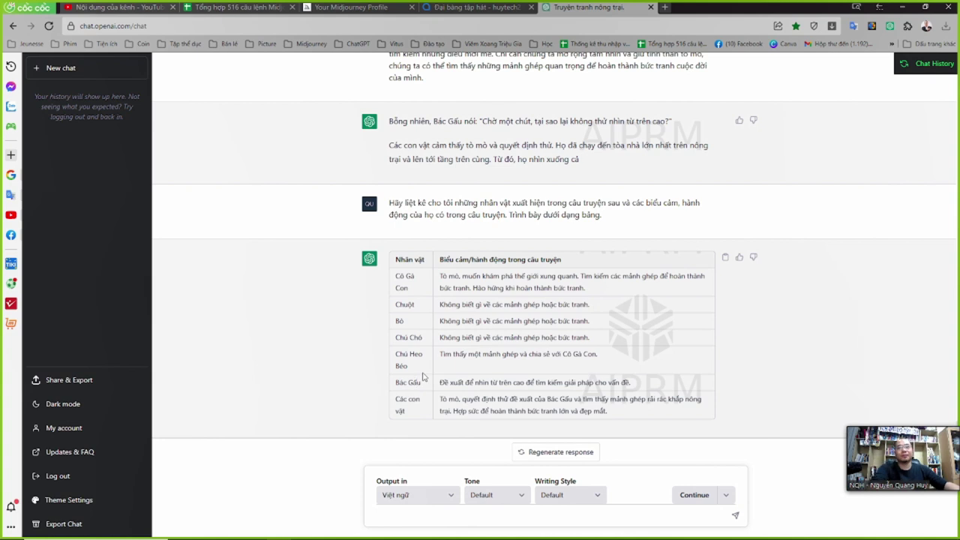
pyautogui.moveTo(399, 276); pyautogui.dragTo(426, 382)
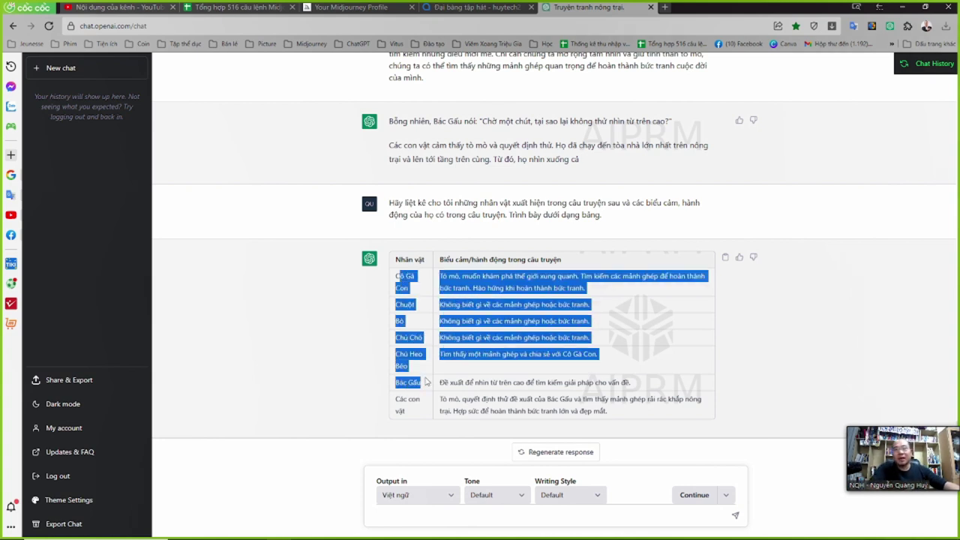
pyautogui.click(425, 382)
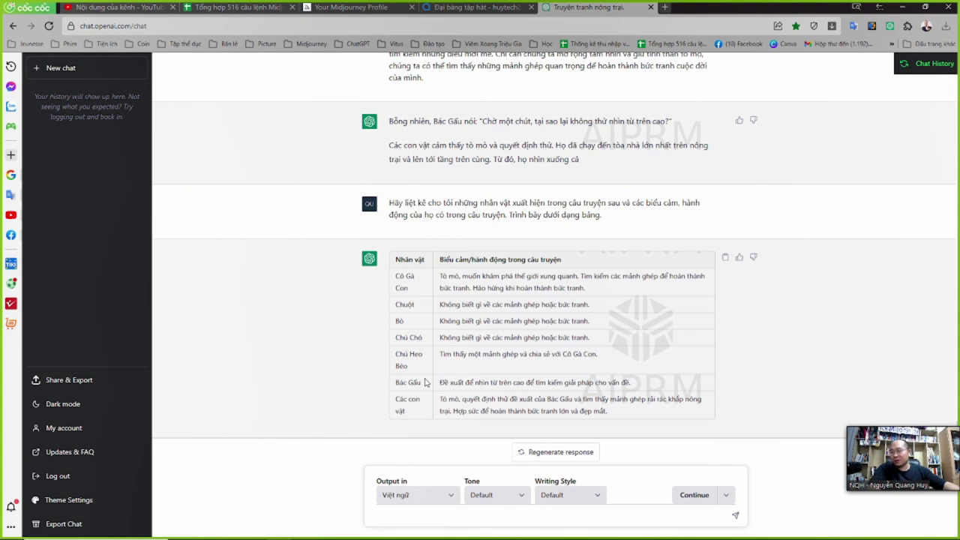
pyautogui.moveTo(424, 384); pyautogui.dragTo(395, 276)
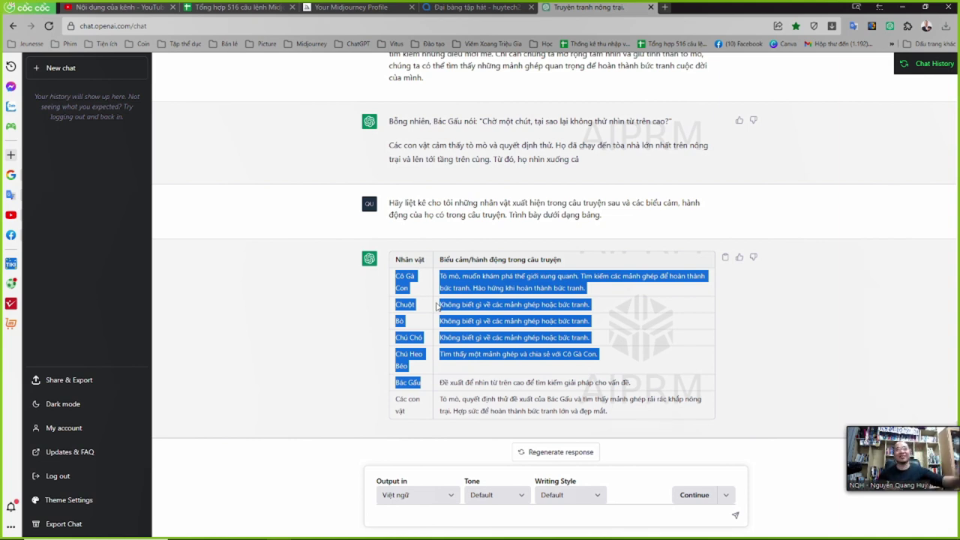
pyautogui.click(494, 330)
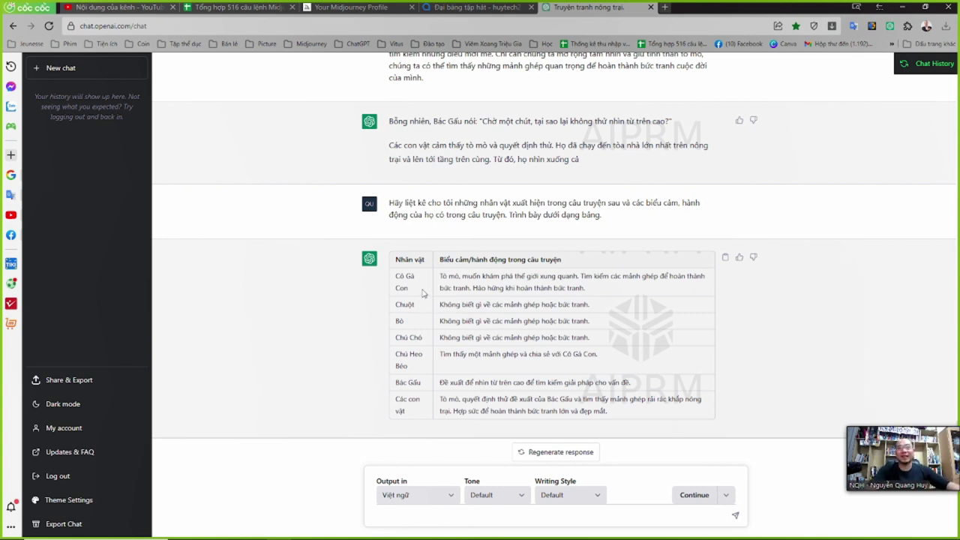
pyautogui.moveTo(423, 293); pyautogui.dragTo(395, 281)
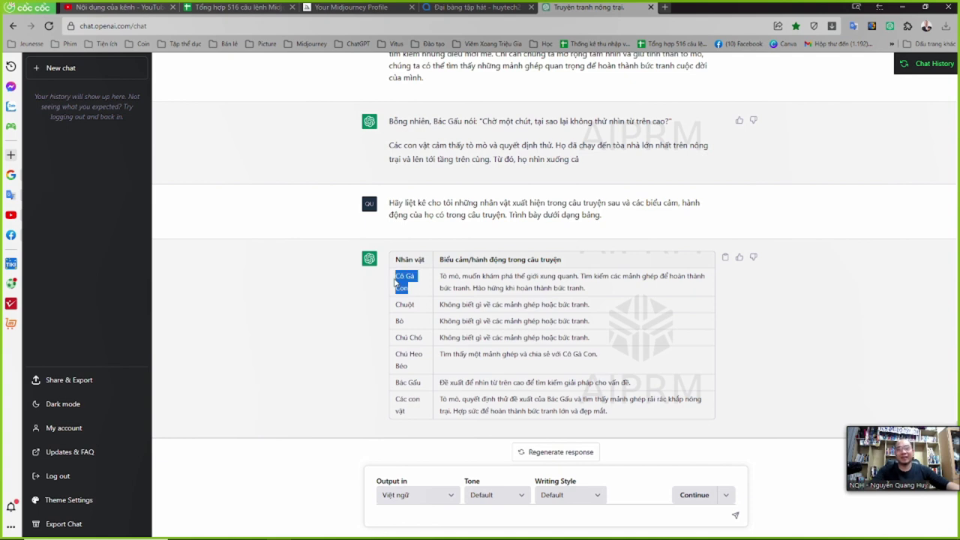
pyautogui.click(455, 316)
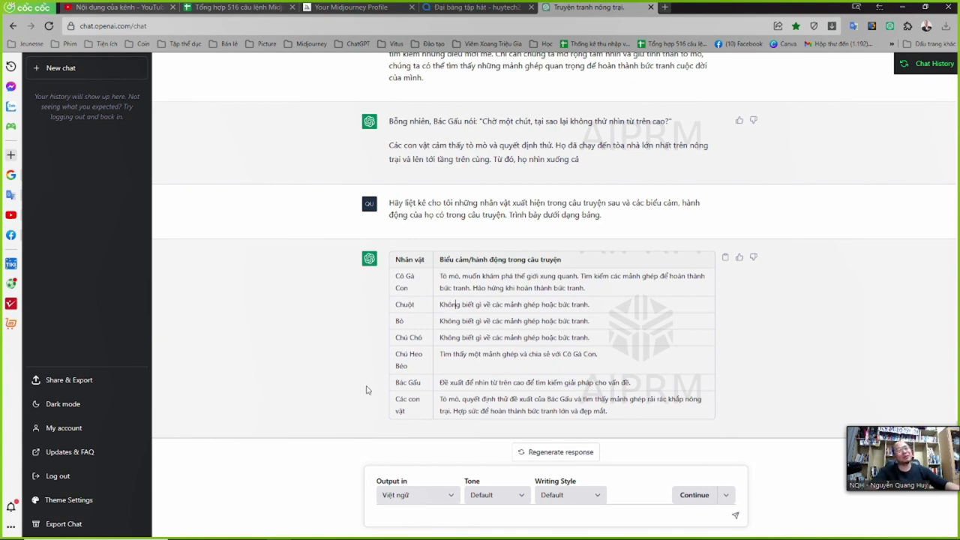
# Step: Switch to Discord and draft a Midjourney /imagine command in the chung channel with the prompt "cute chicken, comic book"
pyautogui.moveTo(451, 535)
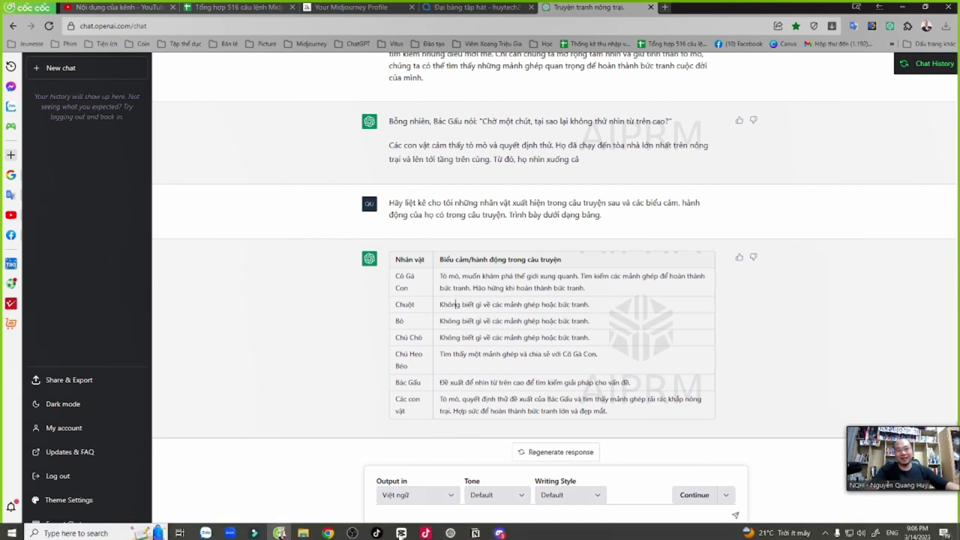
pyautogui.click(500, 531)
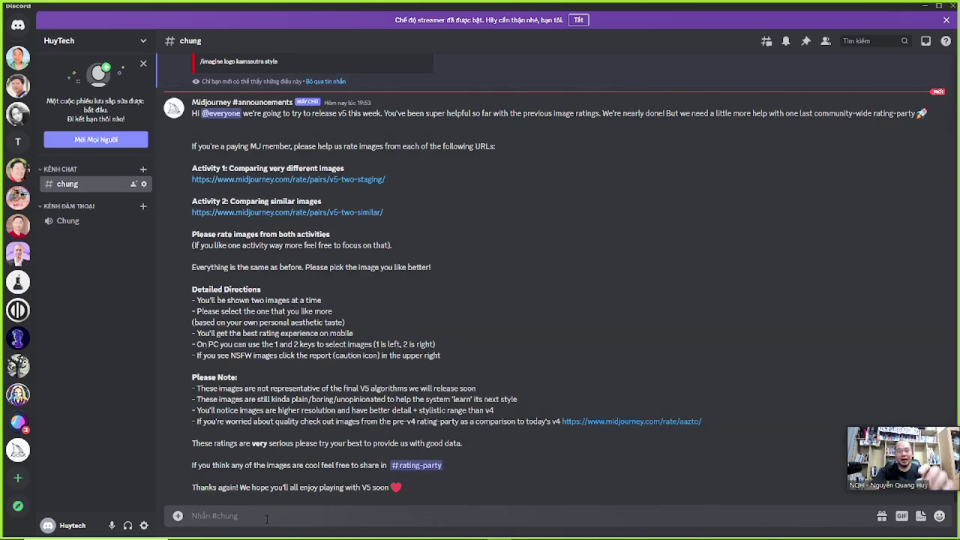
pyautogui.write('/im')
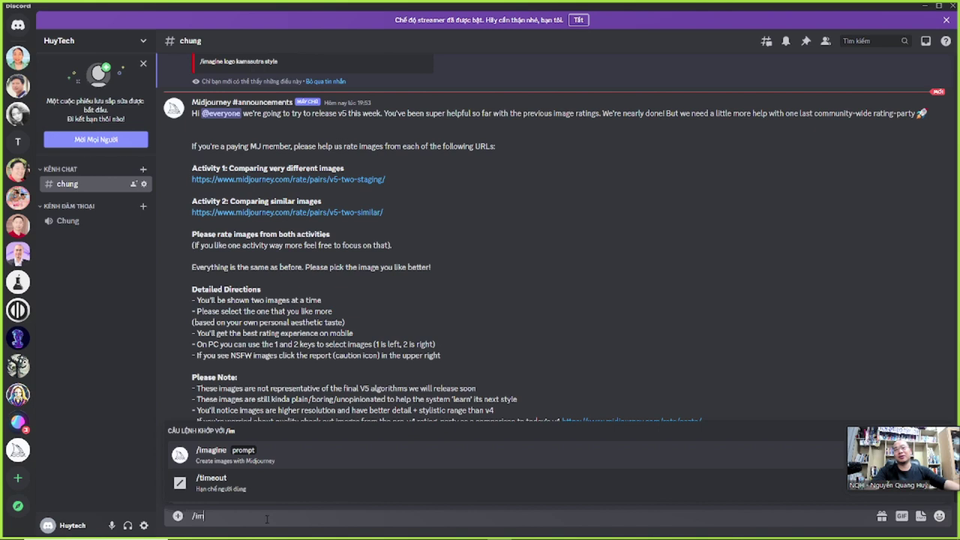
pyautogui.click(248, 457)
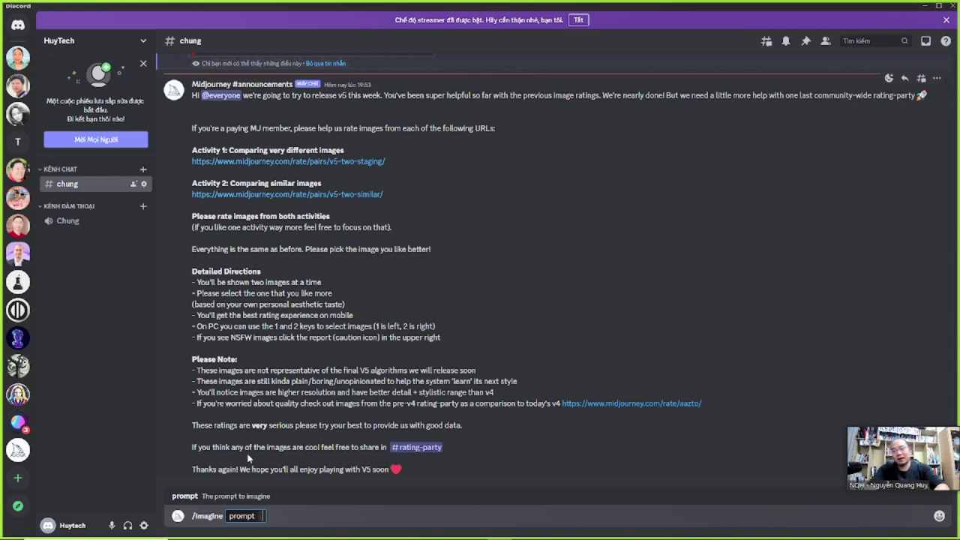
pyautogui.write('chi')
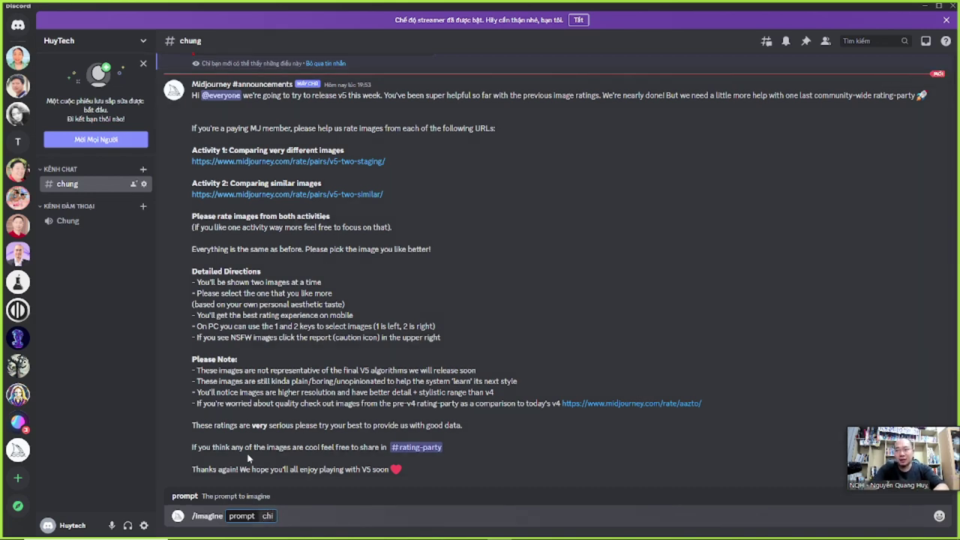
pyautogui.write('l')
pyautogui.write('cken')
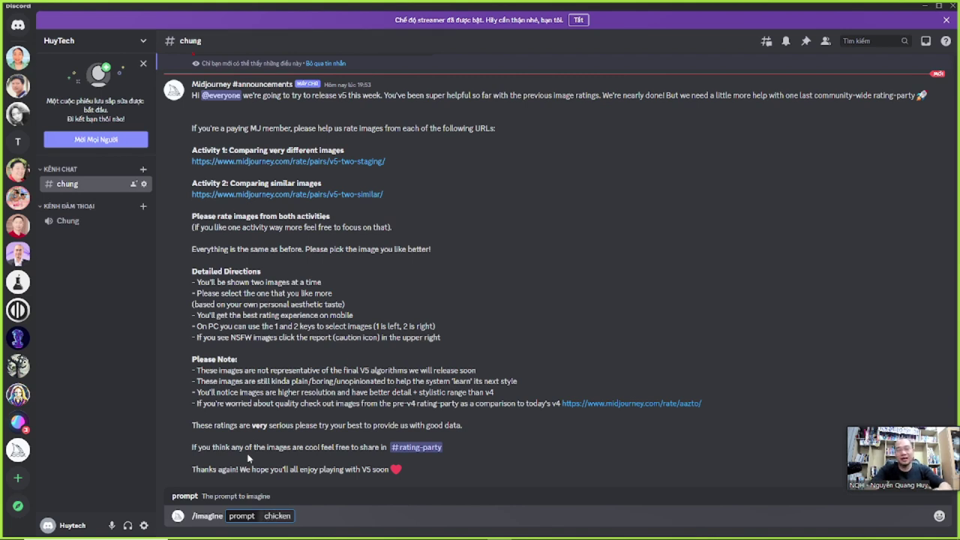
pyautogui.write('cute')
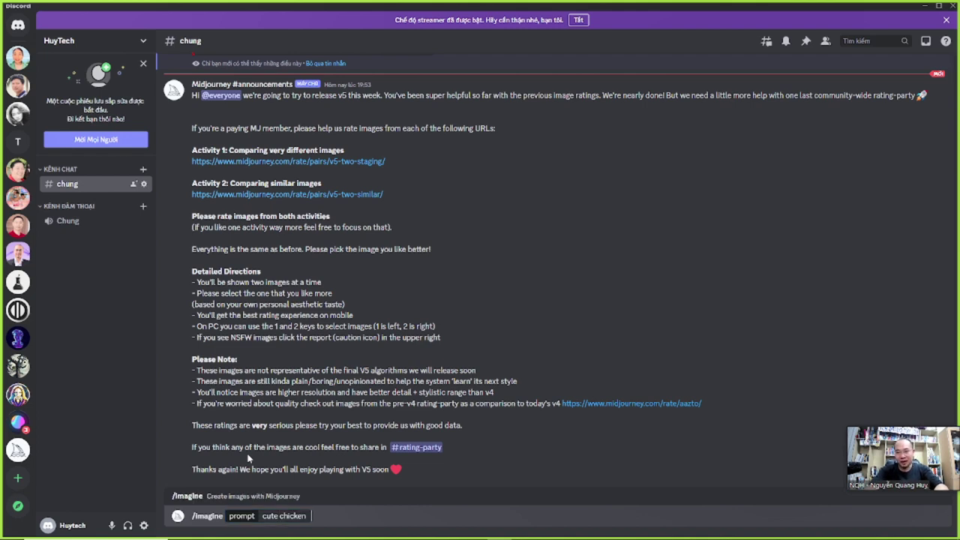
pyautogui.press('BackSpace')
pyautogui.write(',')
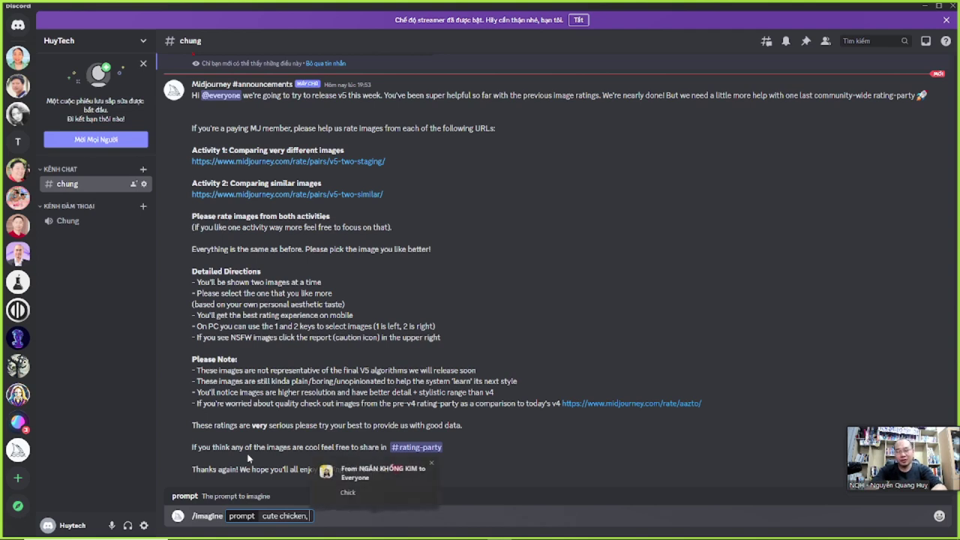
pyautogui.write(' comic')
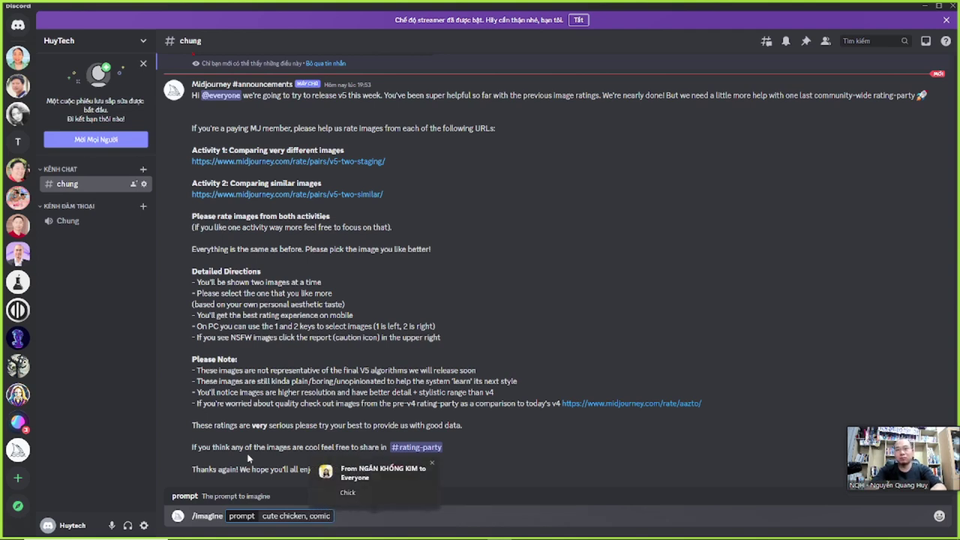
pyautogui.write(' book')
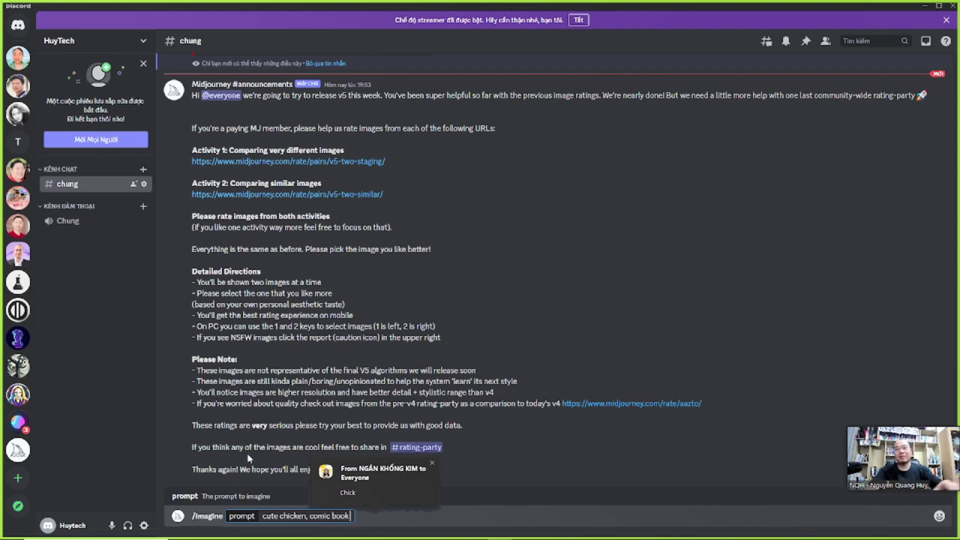
# Step: Switch to the browser, bring up Google's translator in a new tab by searching "dịch", and set it from Vietnamese to English
pyautogui.hotkey('alt', 'Tab')
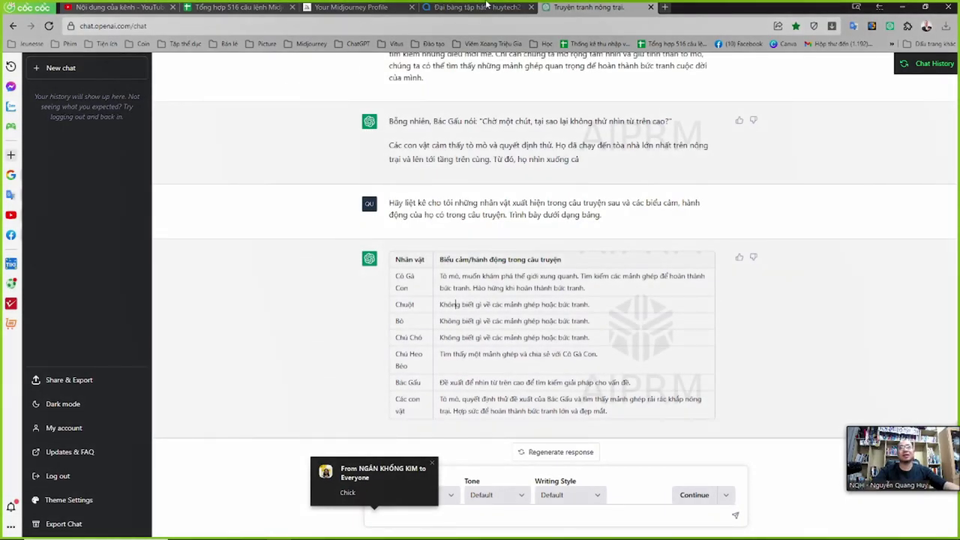
pyautogui.click(665, 7)
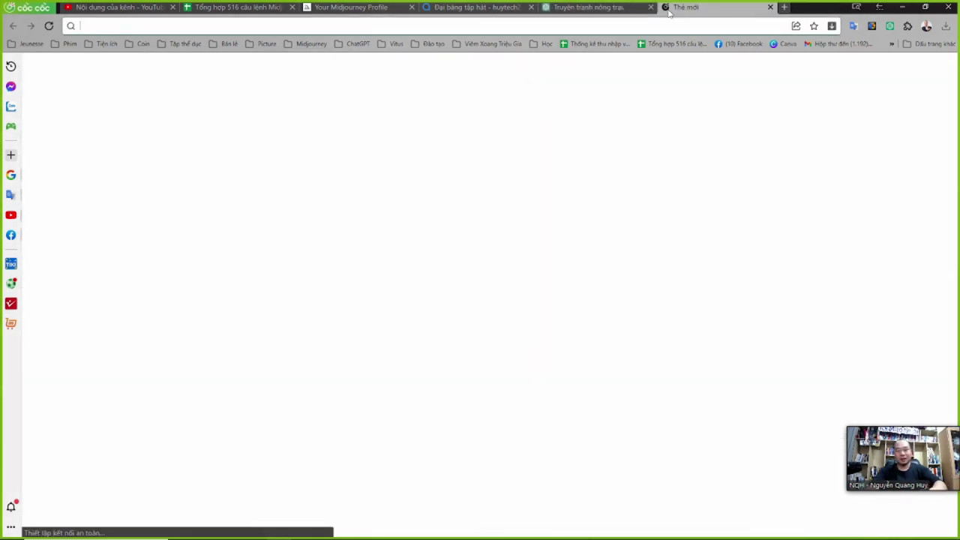
pyautogui.write('dịch')
pyautogui.press('Return')
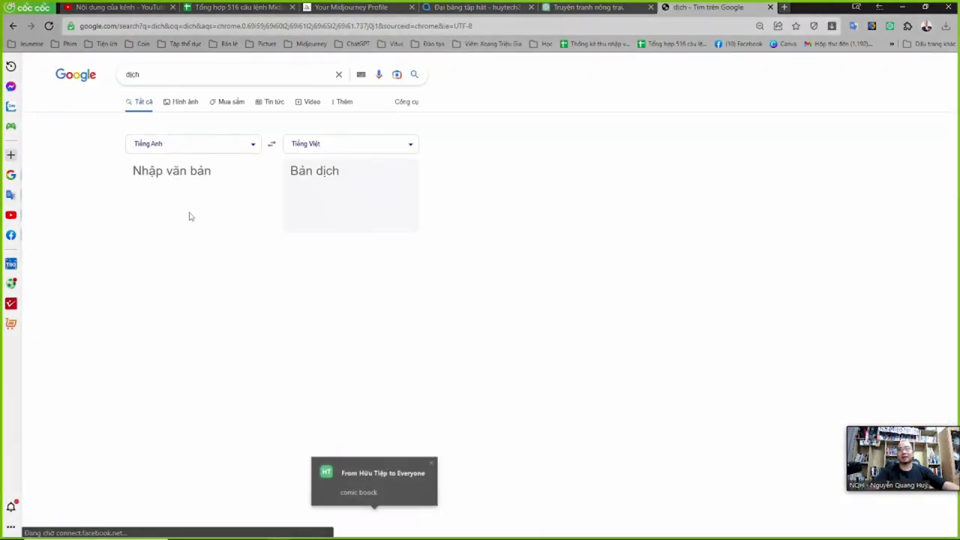
pyautogui.click(273, 145)
# Step: Enter "gà con, đáng yêu, lông màu vàng," as the Vietnamese text to translate
pyautogui.click(205, 172)
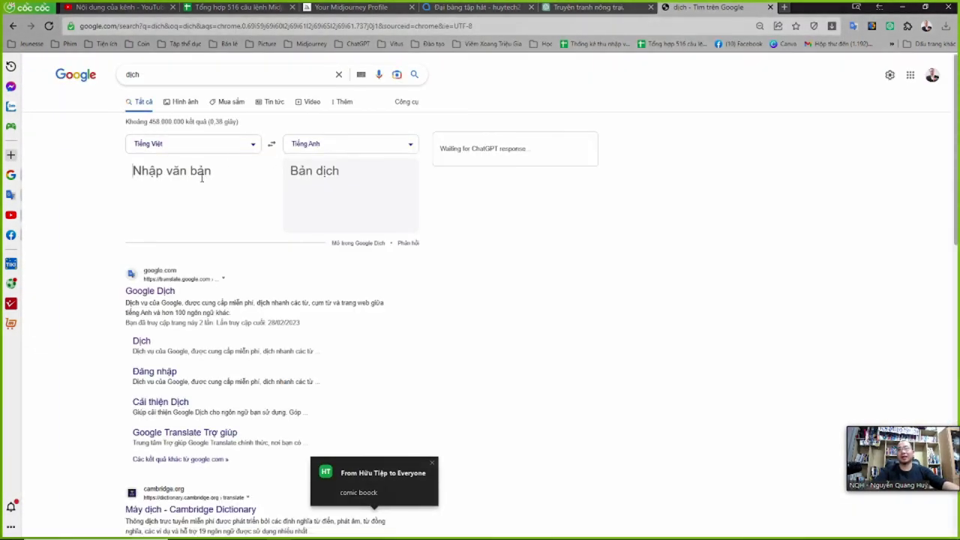
pyautogui.write('gà co')
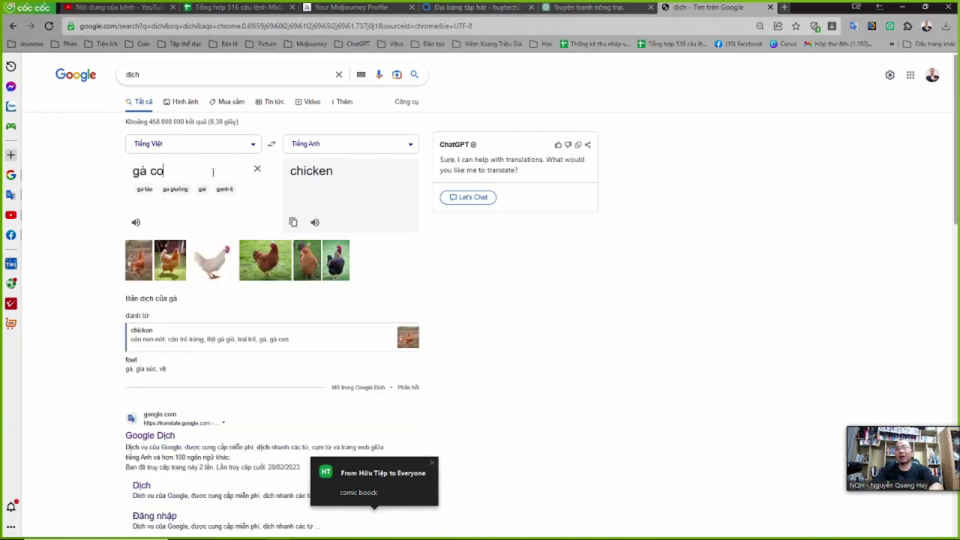
pyautogui.write('n, đang yêu')
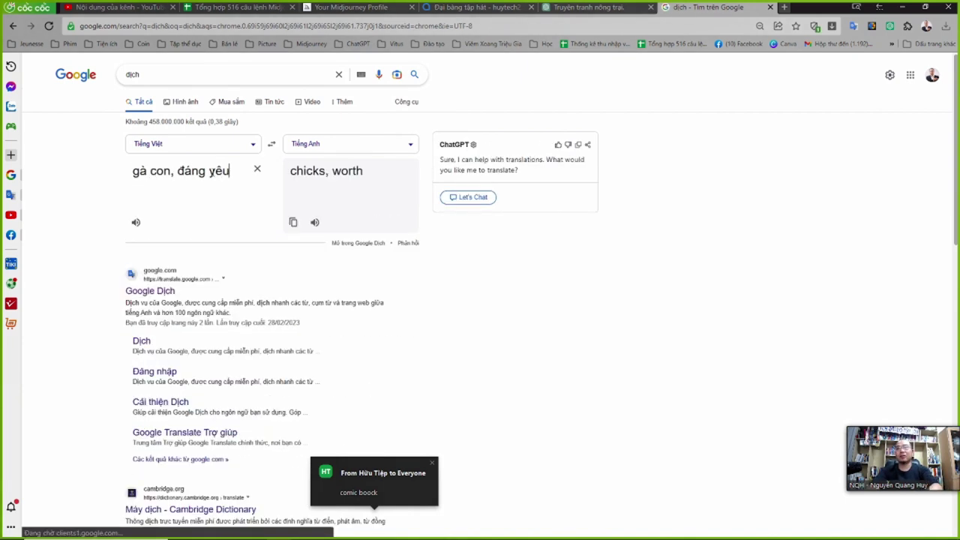
pyautogui.write(', ')
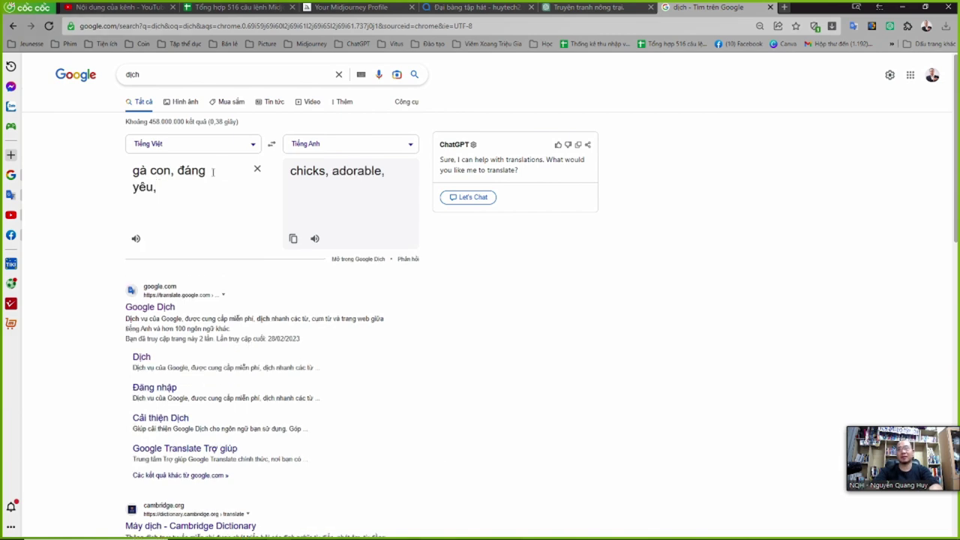
pyautogui.write('long m')
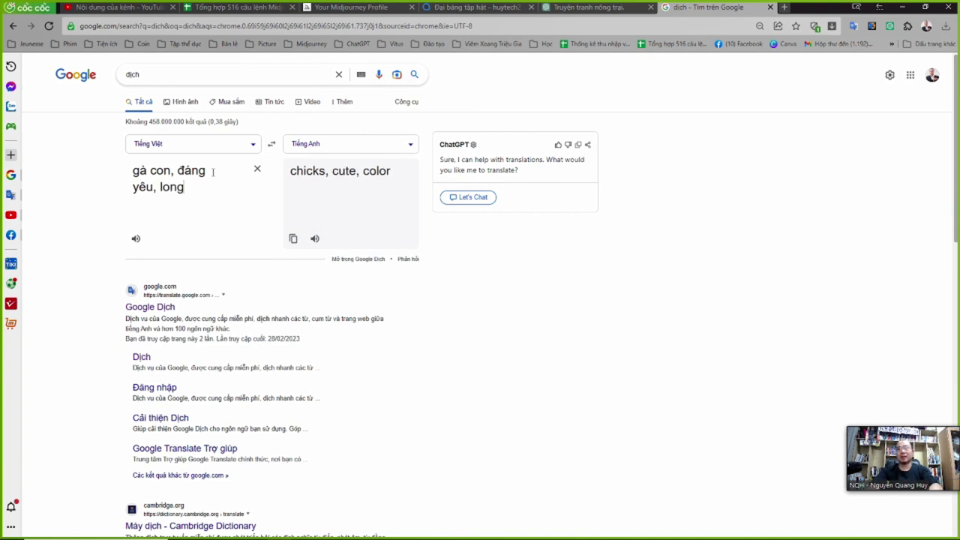
pyautogui.press('BackSpace')
pyautogui.press('BackSpace')
pyautogui.write('o màu va')
pyautogui.write('ng màu vàng')
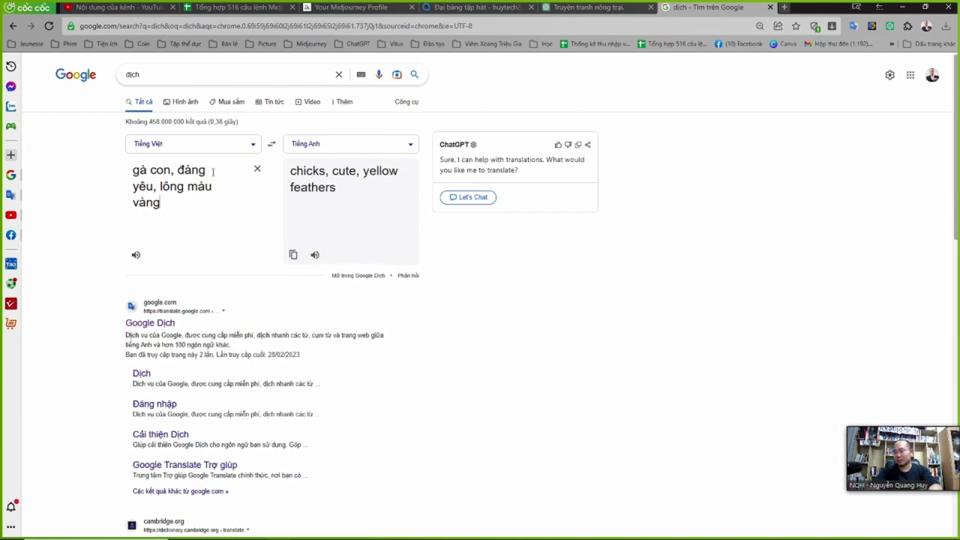
pyautogui.write(', ')
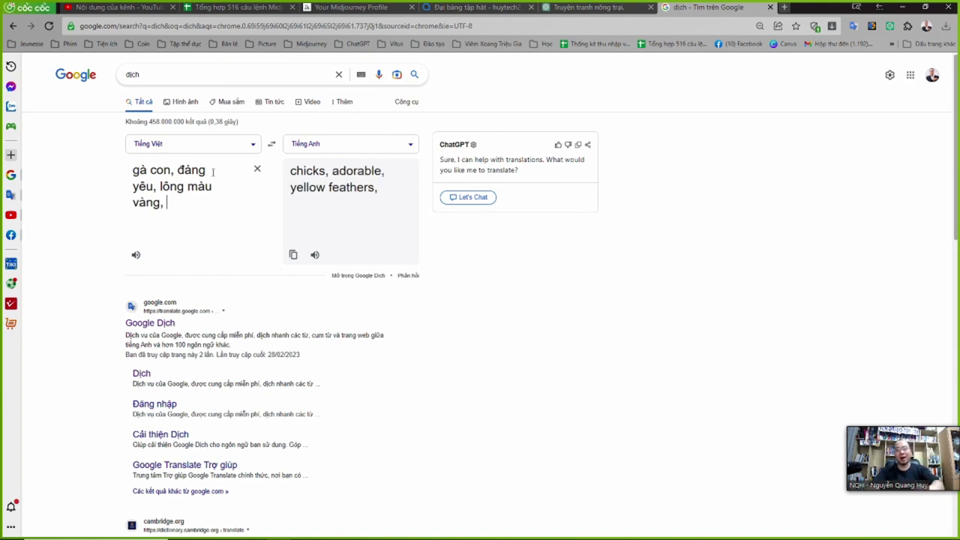
# Step: Append "hình minh họa," to the Vietnamese description of the chick
pyautogui.write('hình mình')
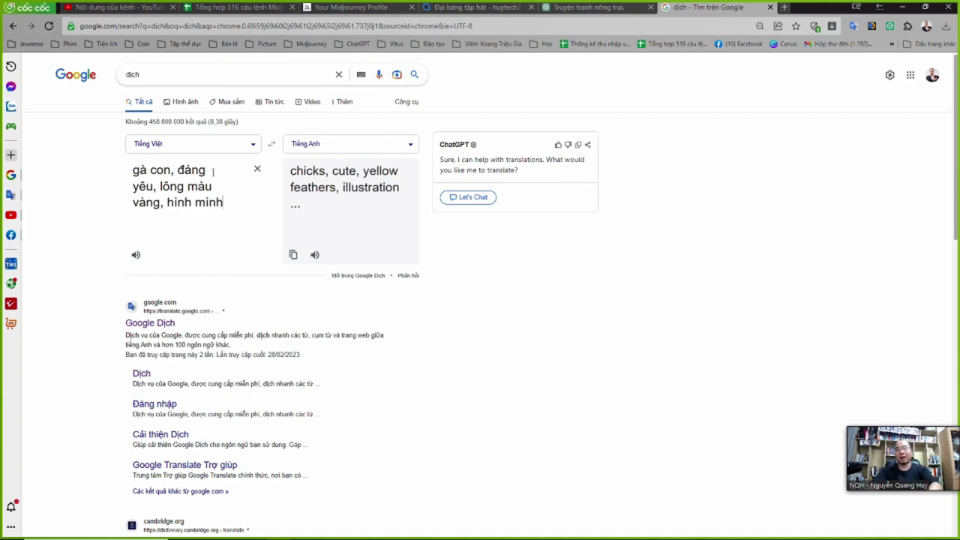
pyautogui.write(' hoa')
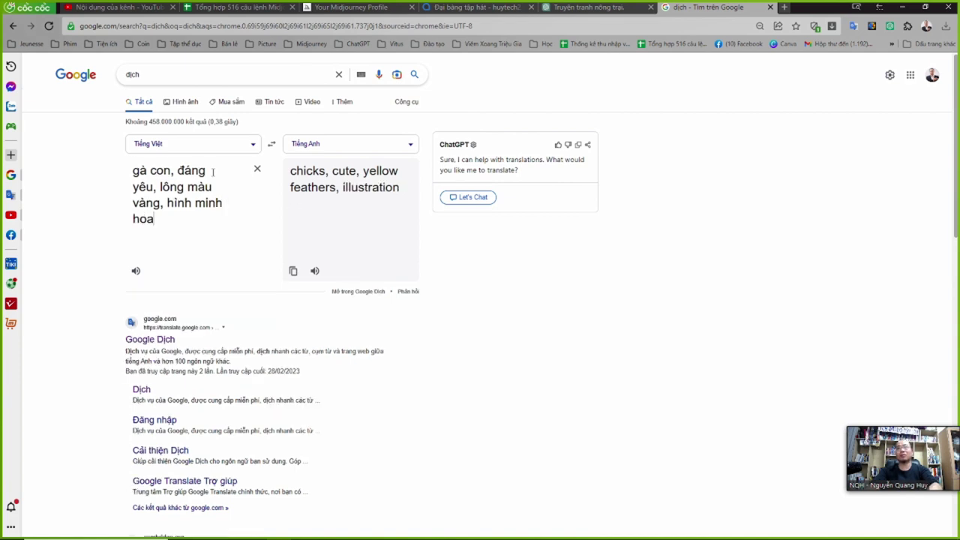
pyautogui.press('BackSpace')
pyautogui.press('BackSpace')
pyautogui.write('ọa,')
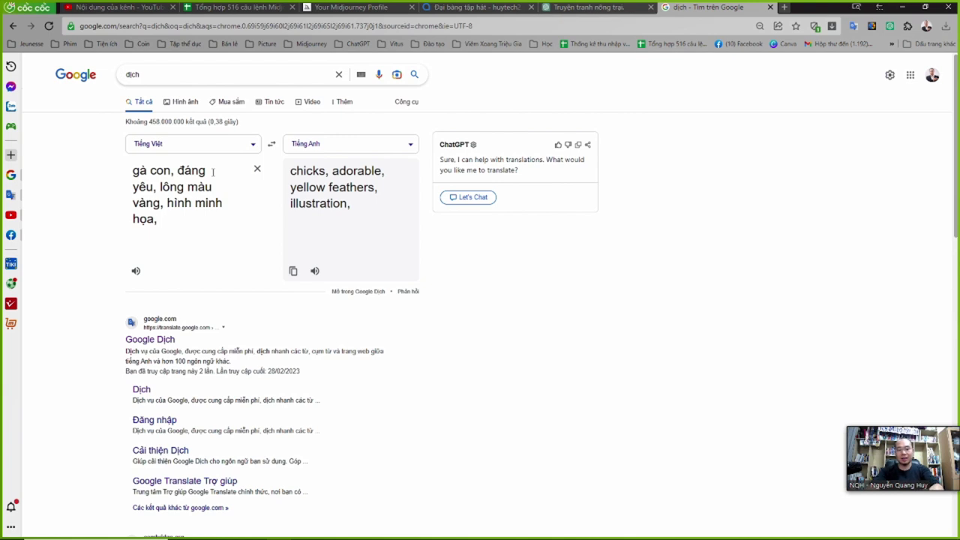
# Step: Add the style terms "hình phẳng, 2d," to the end of the Vietnamese text
pyautogui.write('hình ')
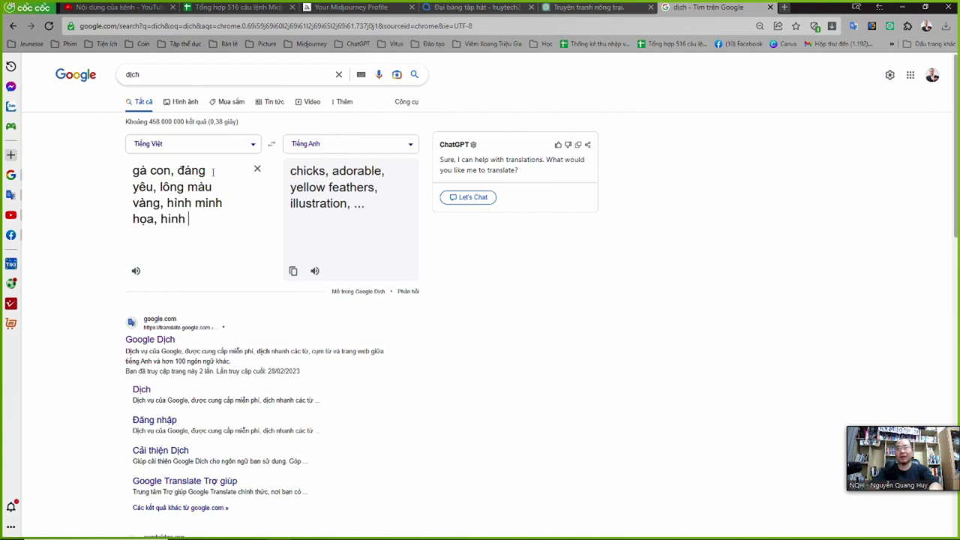
pyautogui.write('hằng')
pyautogui.press('BackSpace')
pyautogui.press('BackSpace')
pyautogui.press('BackSpace')
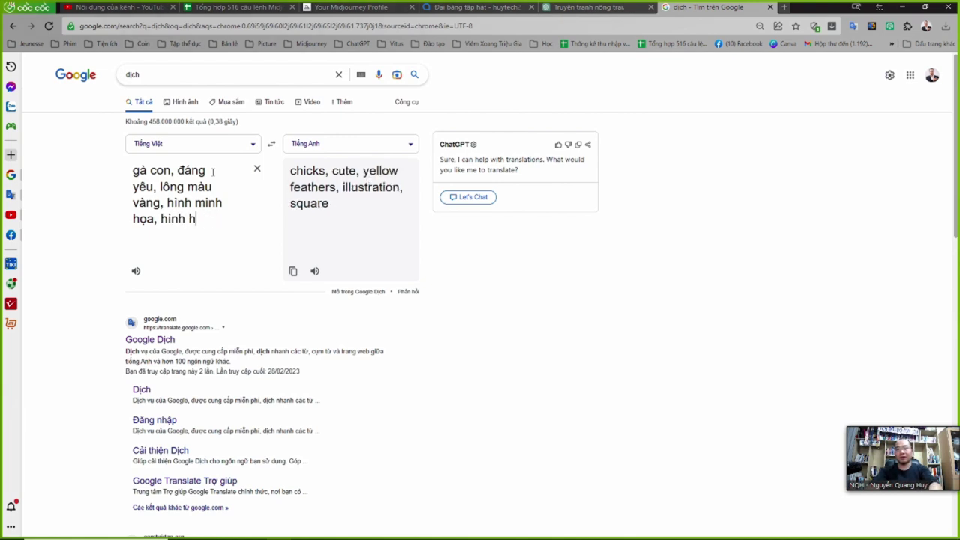
pyautogui.press('BackSpace')
pyautogui.write('phẳng, ')
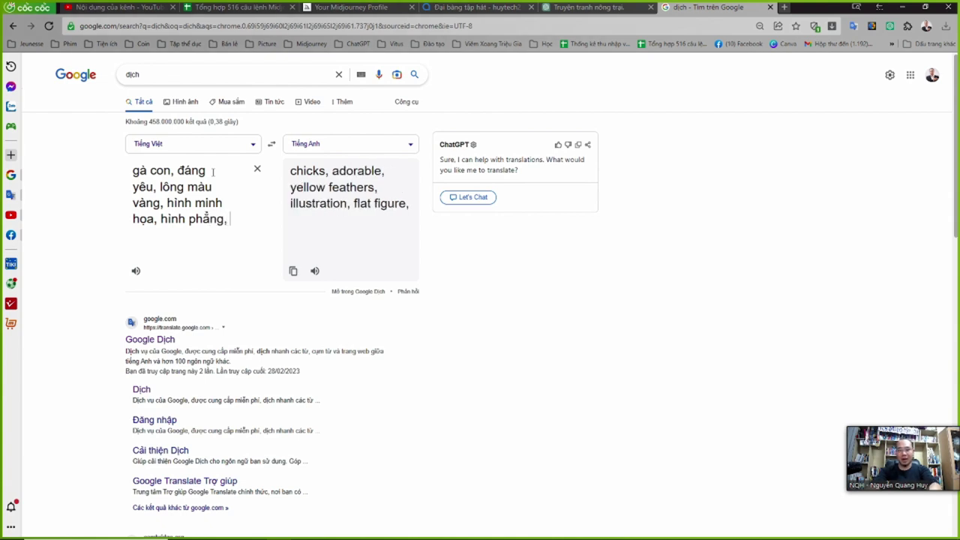
pyautogui.write('2d,')
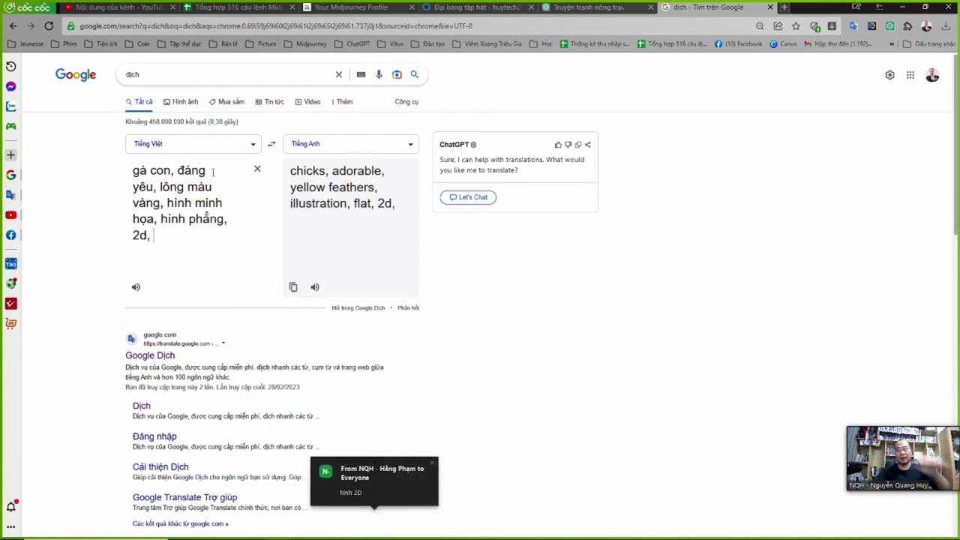
# Step: Insert "màu phẳng," between "hình phẳng," and "2d," in the Vietnamese text
pyautogui.moveTo(188, 218); pyautogui.dragTo(168, 218)
pyautogui.click(225, 219)
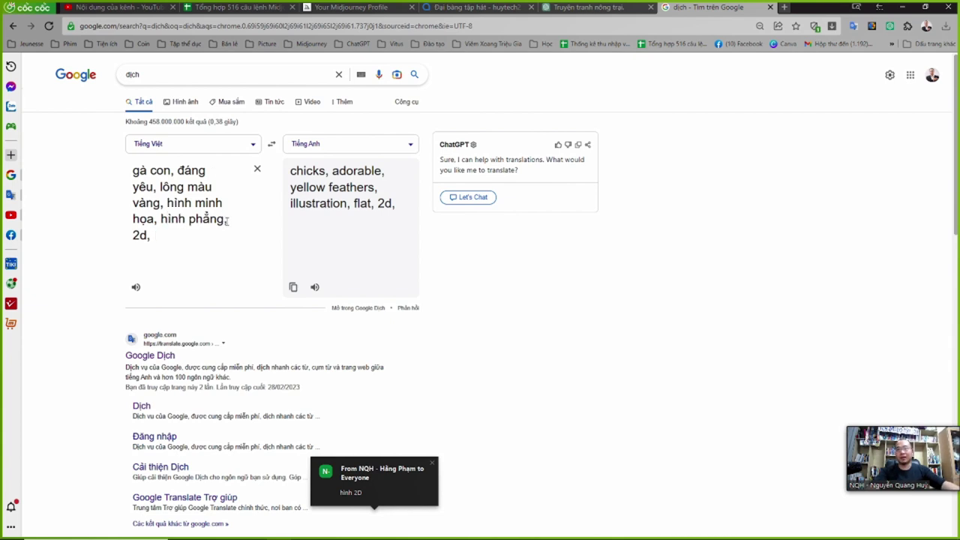
pyautogui.write('màu phả')
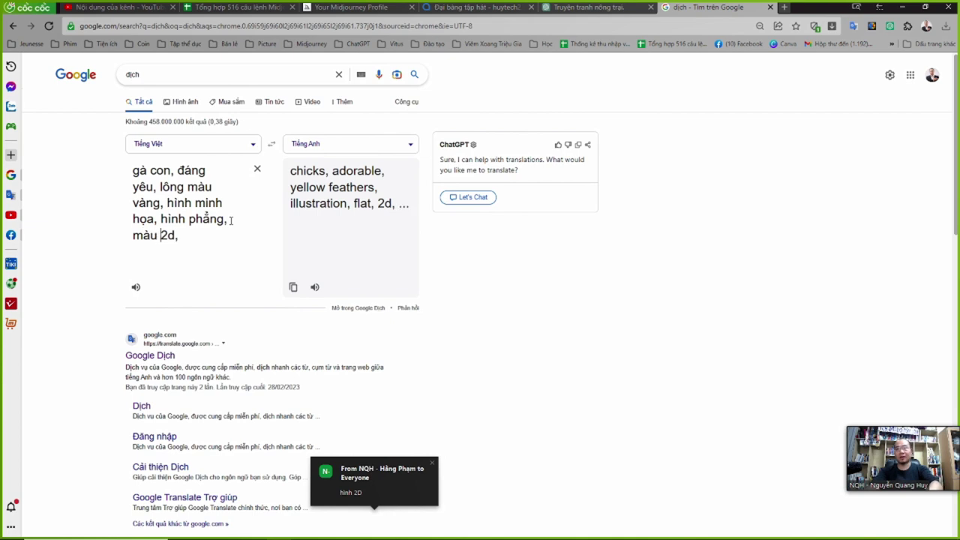
pyautogui.write('ng,')
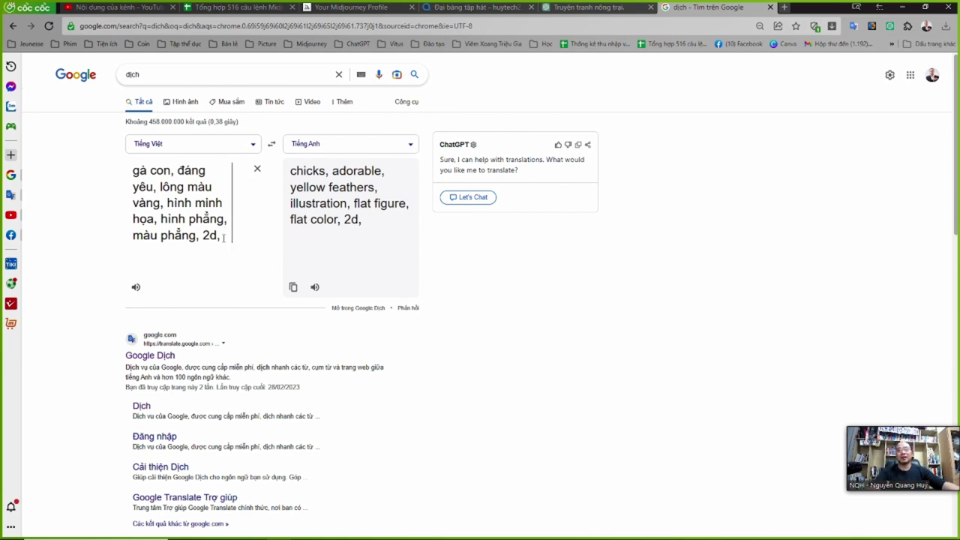
# Step: Finish the Vietnamese text with "nhiều biểu cảm" after "2d,", leaving no trailing comma
pyautogui.hotkey('ctrl', 'a')
pyautogui.click(226, 237)
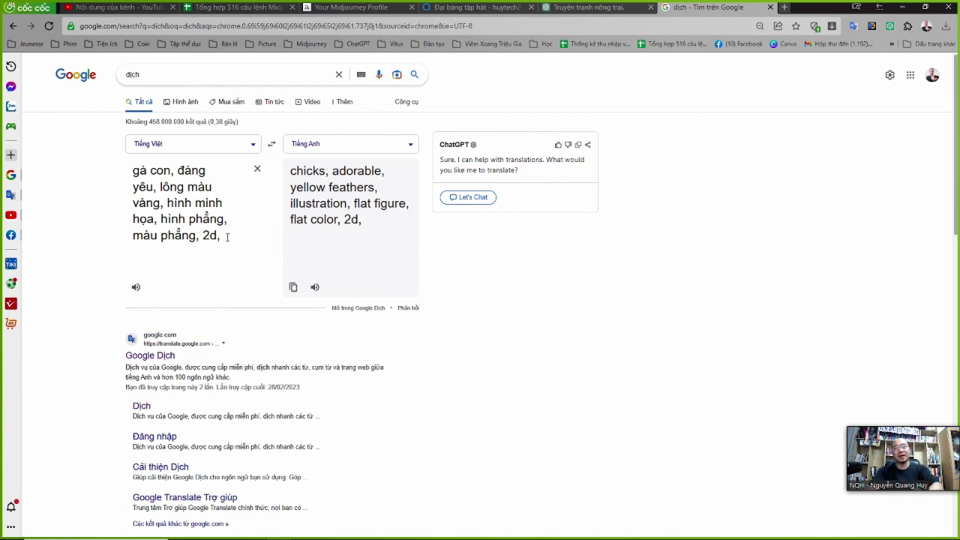
pyautogui.write('nhiều ')
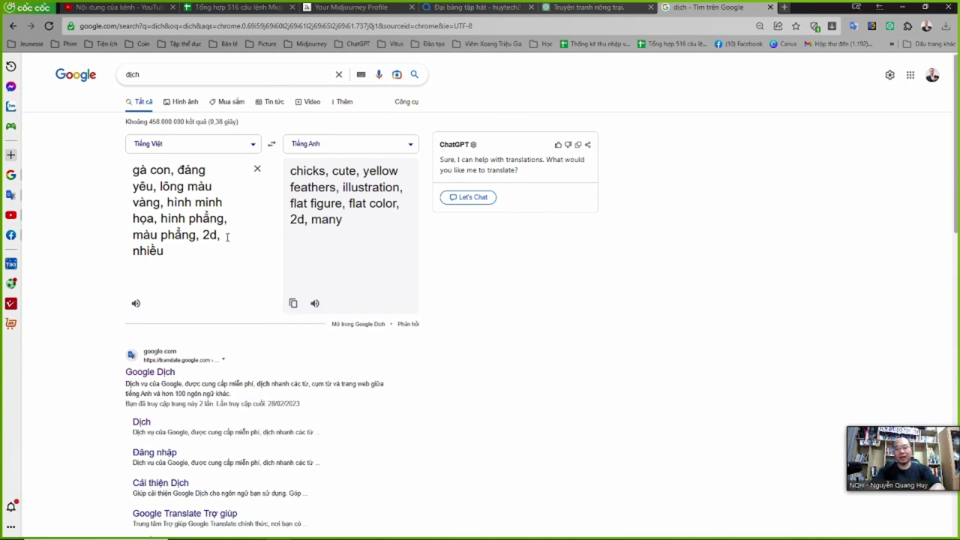
pyautogui.write('cảm')
pyautogui.press('BackSpace')
pyautogui.press('BackSpace')
pyautogui.press('BackSpace')
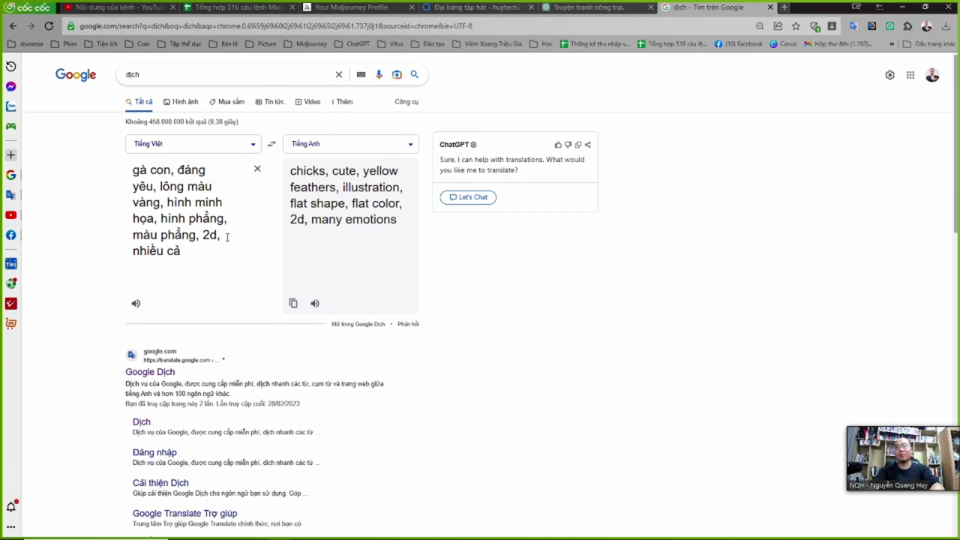
pyautogui.write('biểu cảm,')
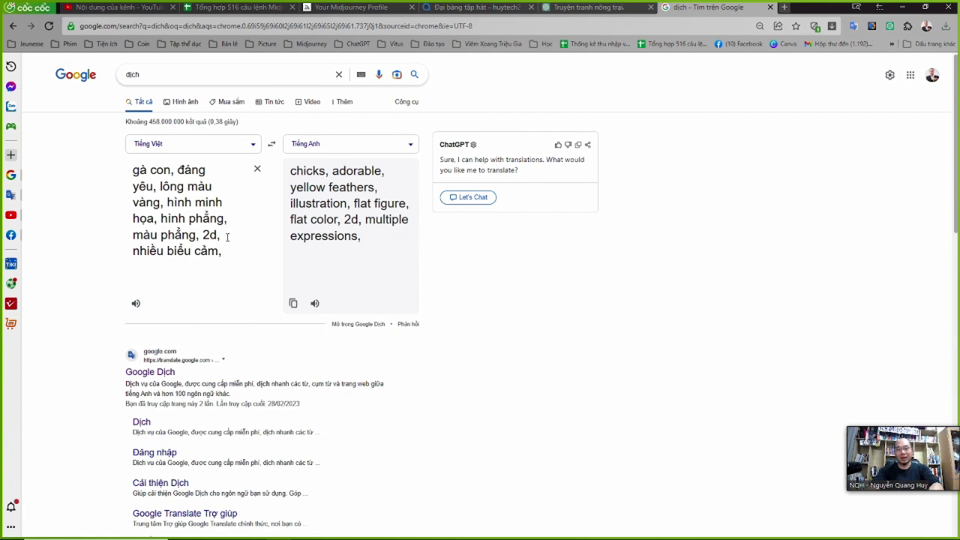
pyautogui.write('nhiều')
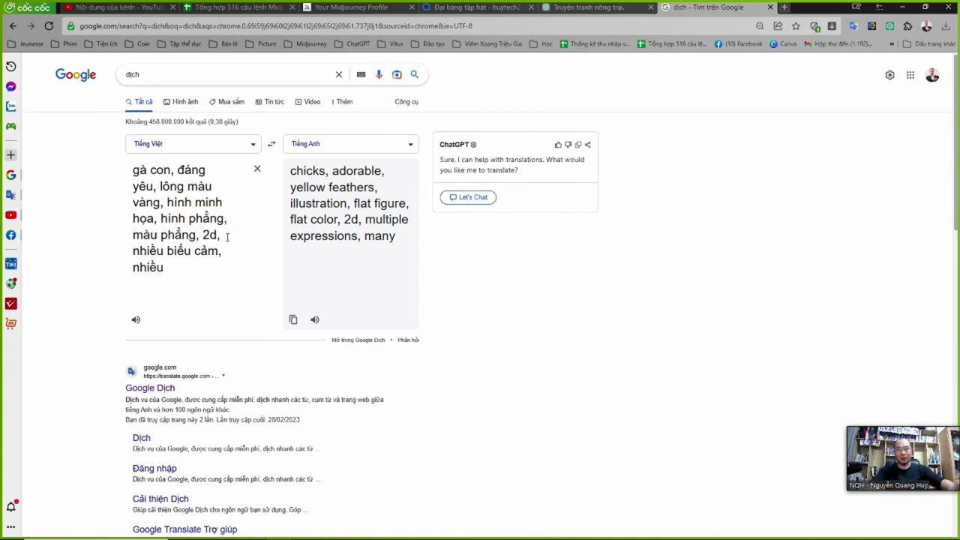
pyautogui.moveTo(165, 267); pyautogui.dragTo(122, 272)
pyautogui.press('BackSpace')
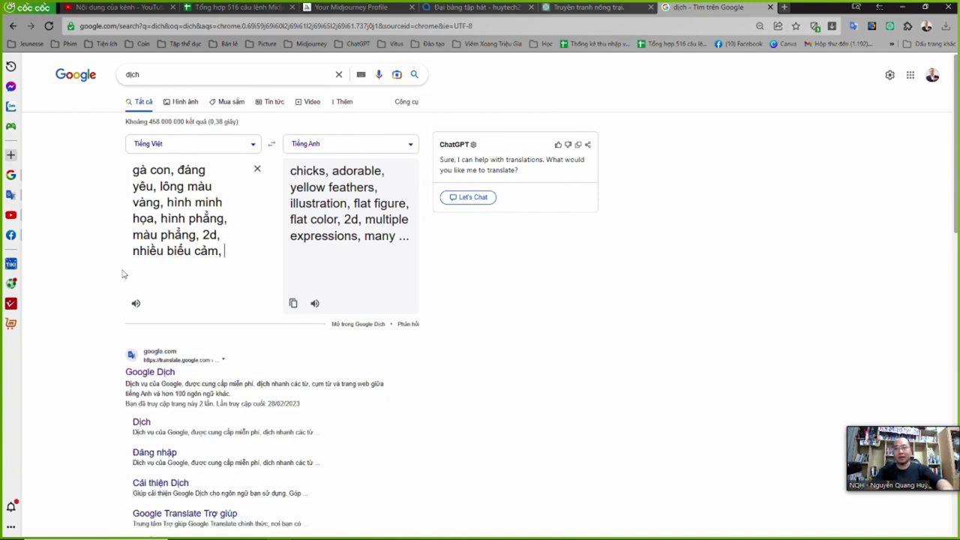
pyautogui.press('BackSpace')
pyautogui.press('BackSpace')
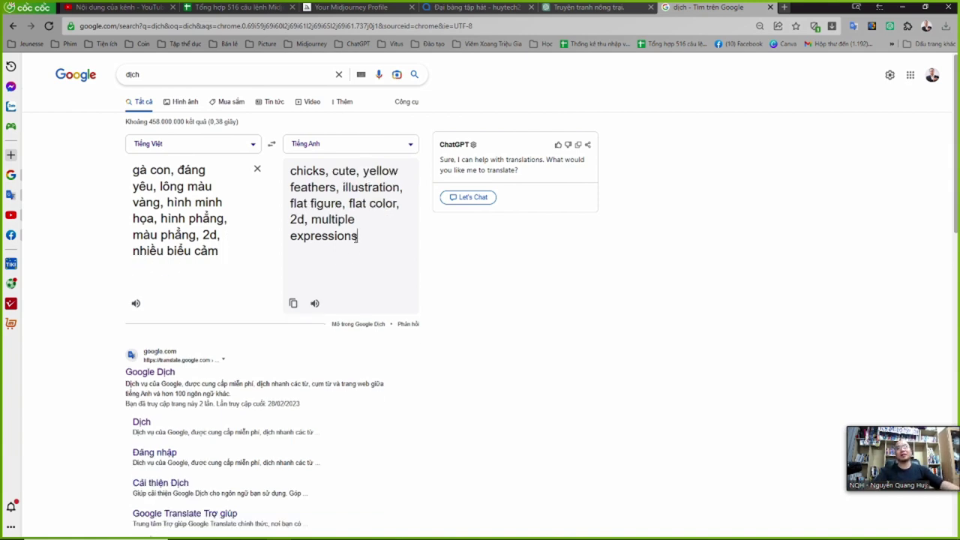
# Step: Copy the English translation, switch to Discord, and submit it with /imagine in place of "cute chicken, comic book"
pyautogui.moveTo(358, 236); pyautogui.dragTo(290, 171)
pyautogui.hotkey('ctrl', 'c')
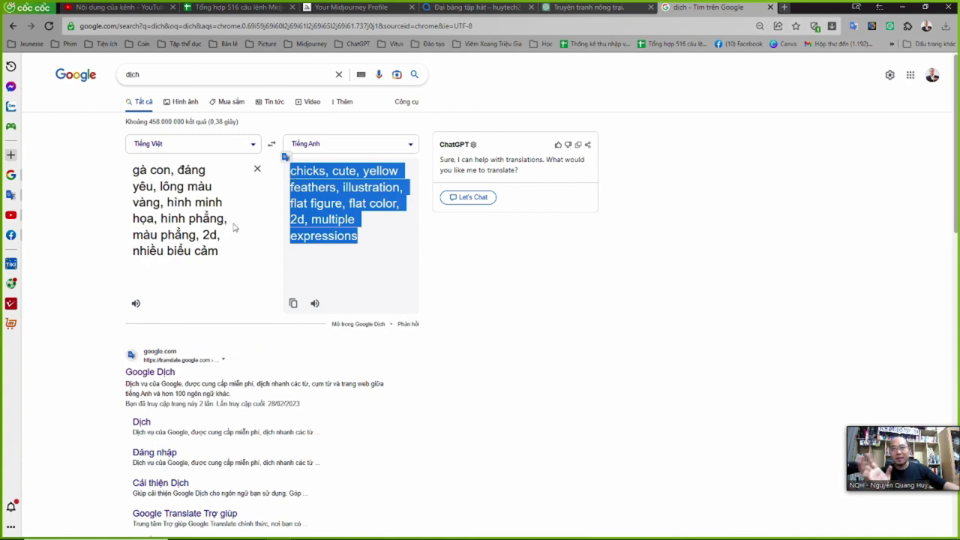
pyautogui.hotkey('alt', 'Tab')
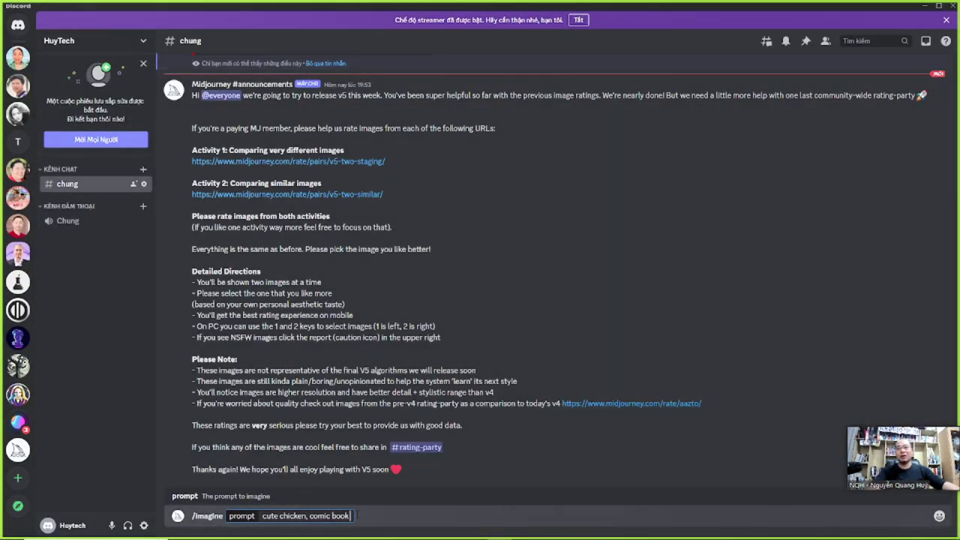
pyautogui.hotkey('ctrl', 'a')
pyautogui.hotkey('ctrl', 'v')
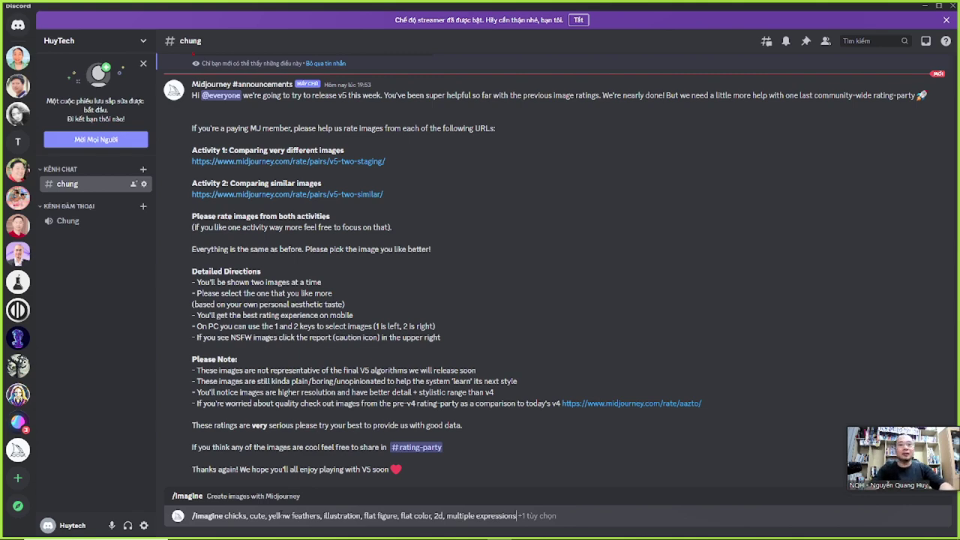
pyautogui.press('Tab')
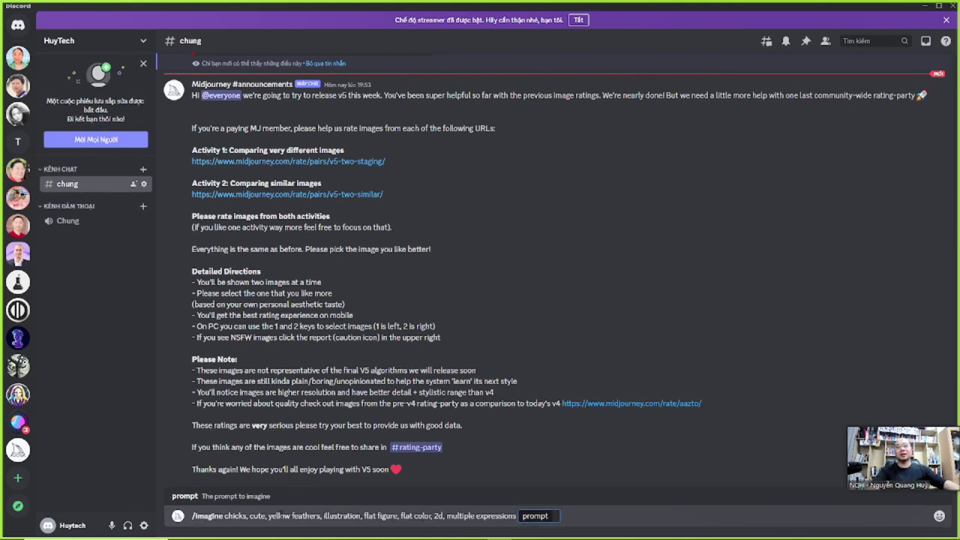
pyautogui.press('Return')
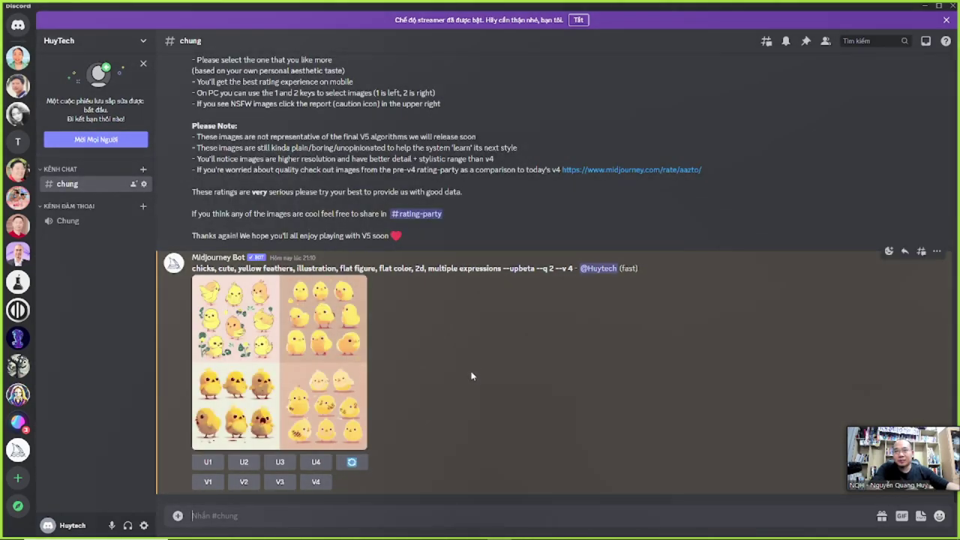
# Step: View the generated chick image grid enlarged, close the preview, and upscale image 3
pyautogui.click(280, 338)
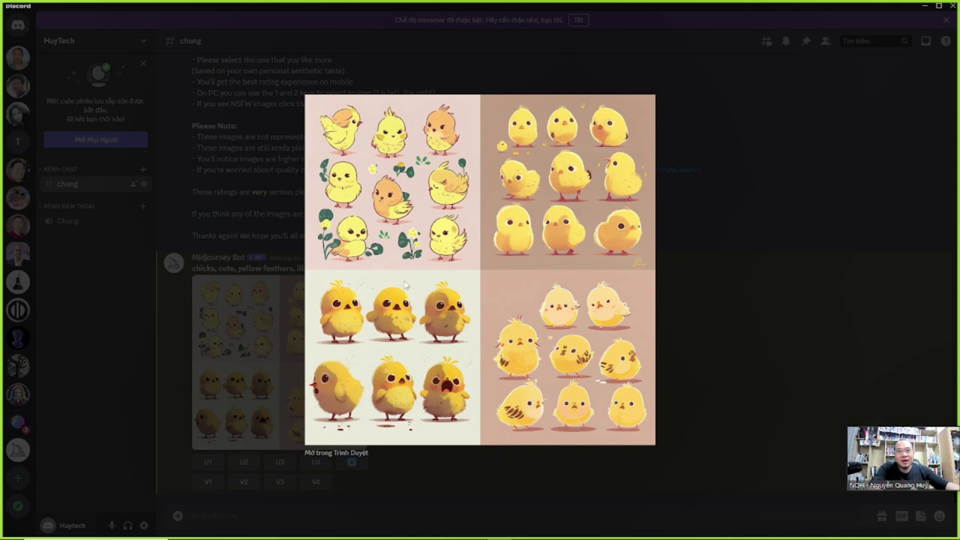
pyautogui.click(719, 329)
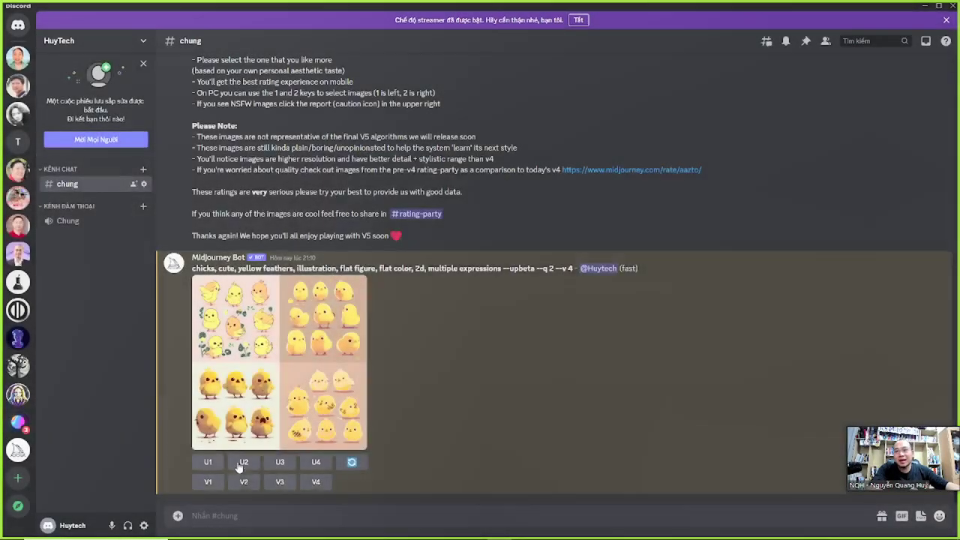
pyautogui.click(277, 463)
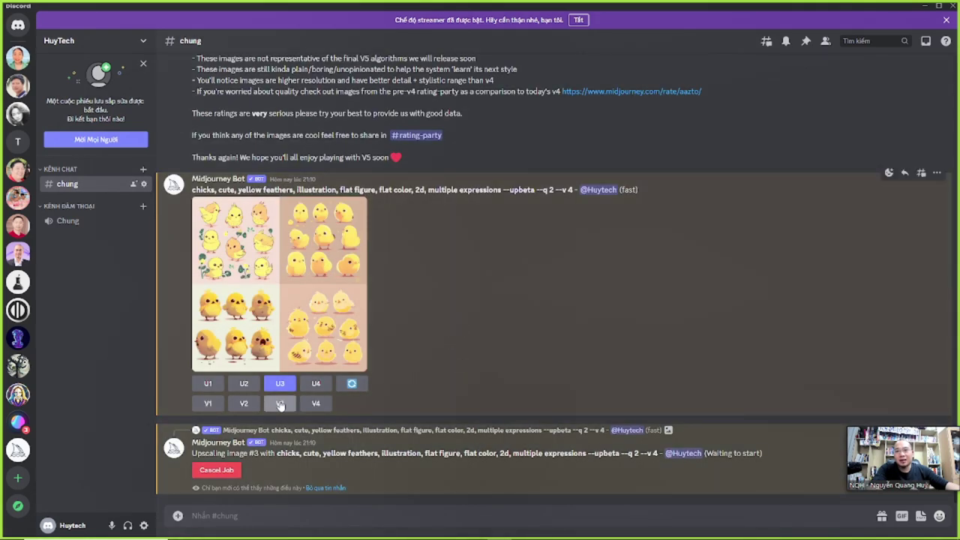
# Step: Start variations of image 3 from the chick grid and add ", multi pose sheet" after "multiple expressions" in the remix prompt
pyautogui.click(280, 405)
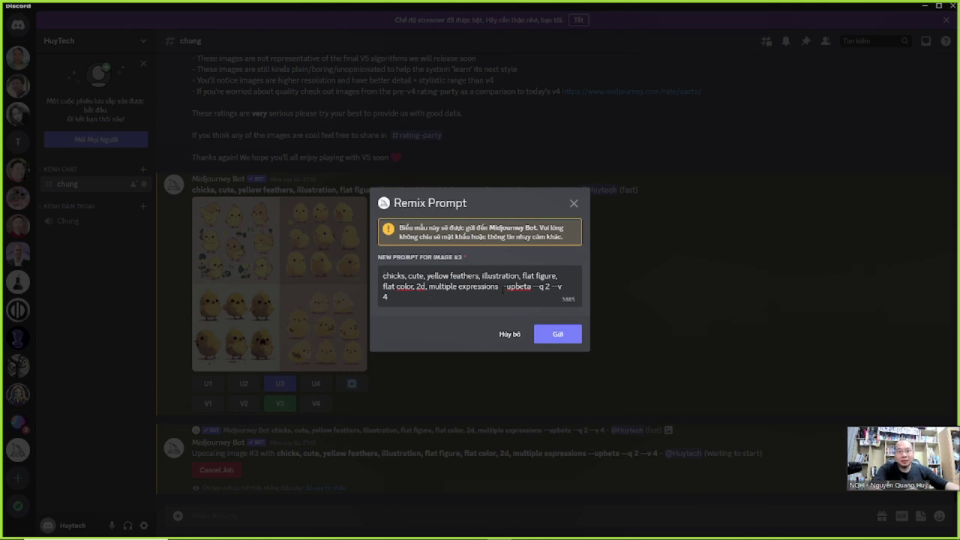
pyautogui.write(', ')
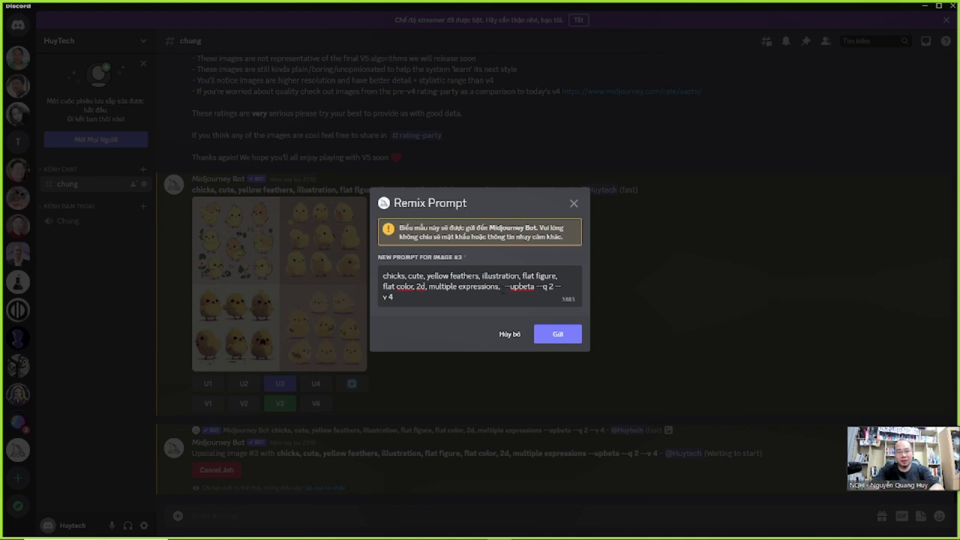
pyautogui.write('multi pos')
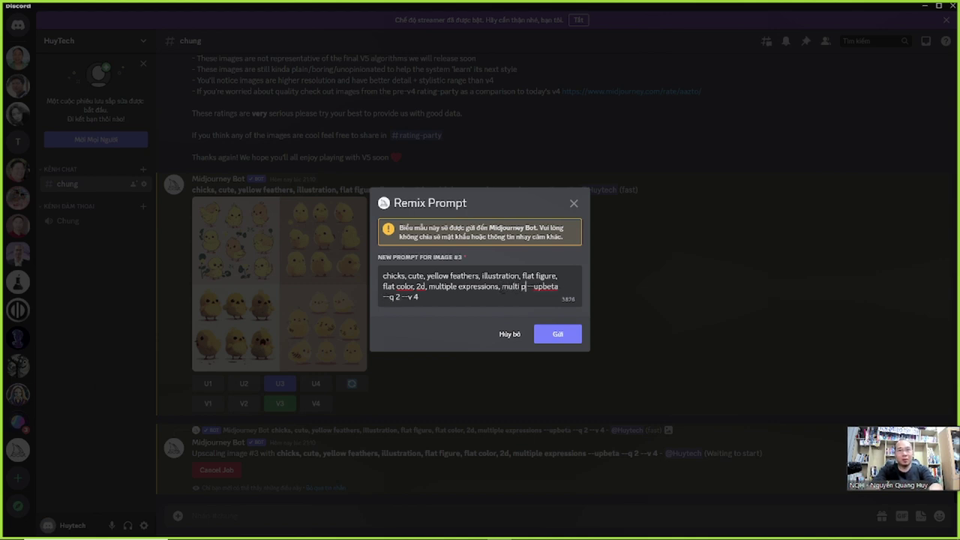
pyautogui.write('e sh')
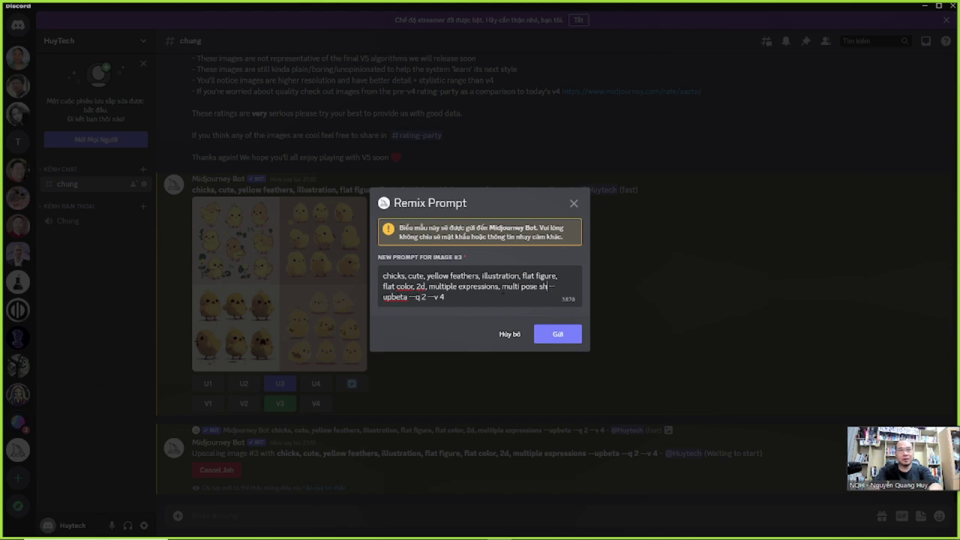
pyautogui.write('eet')
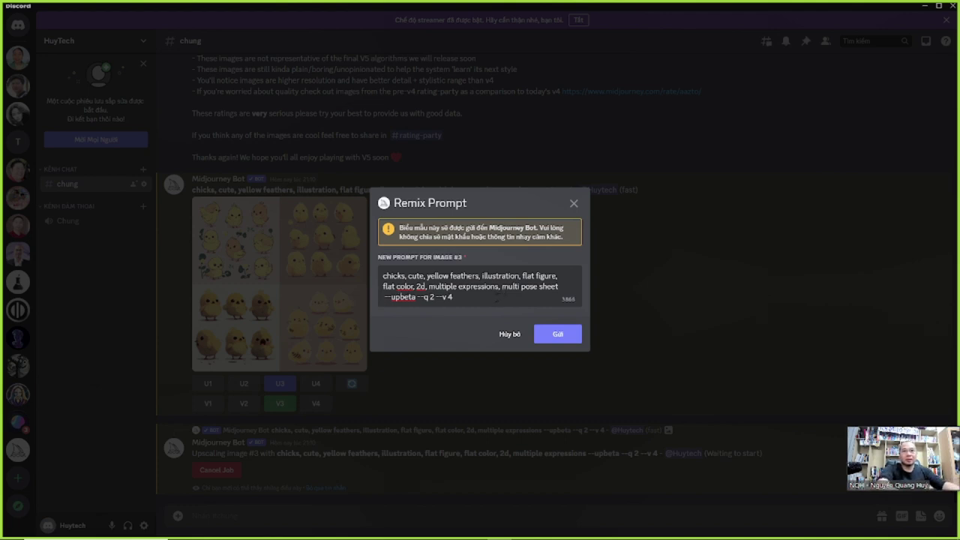
# Step: Add ", white background" after "multi pose sheet" in the remix prompt and submit it
pyautogui.press('BackSpace')
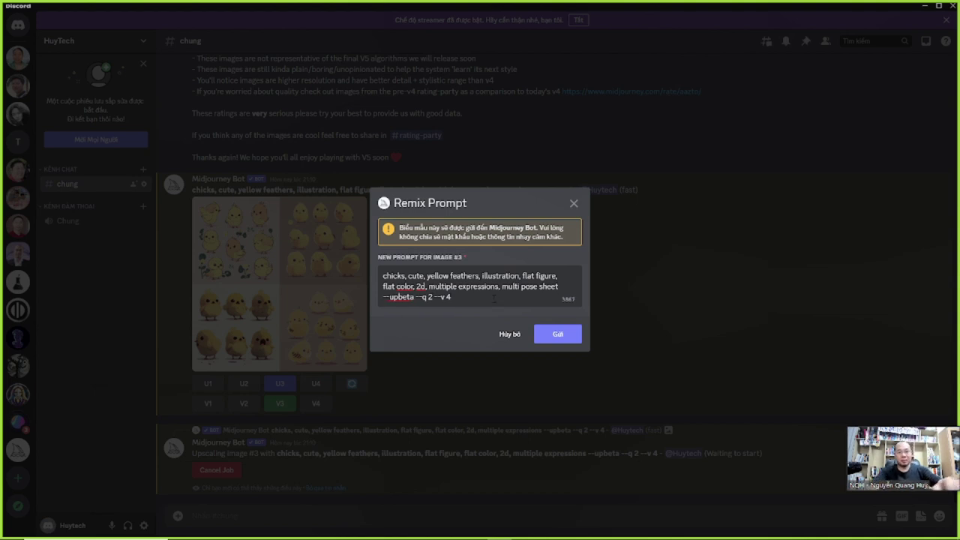
pyautogui.write('white ')
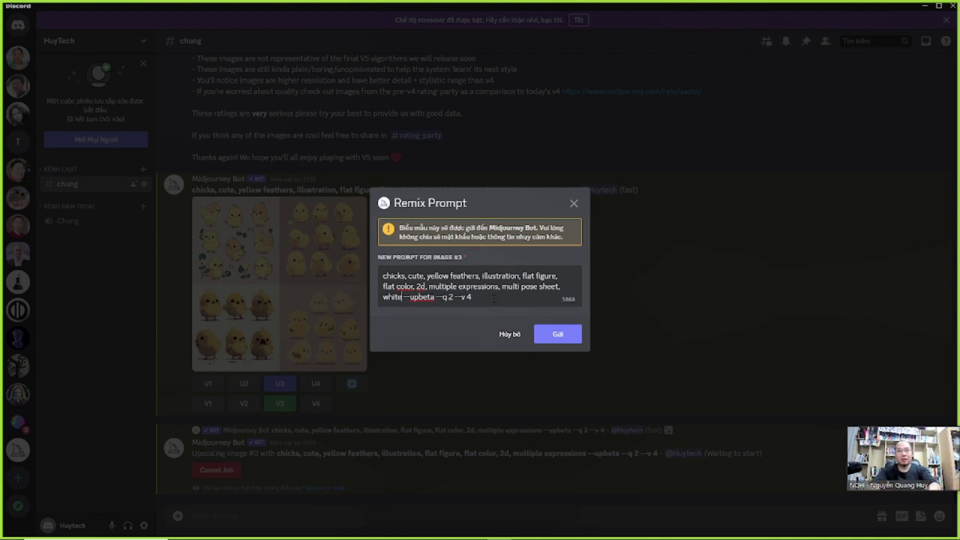
pyautogui.write('back')
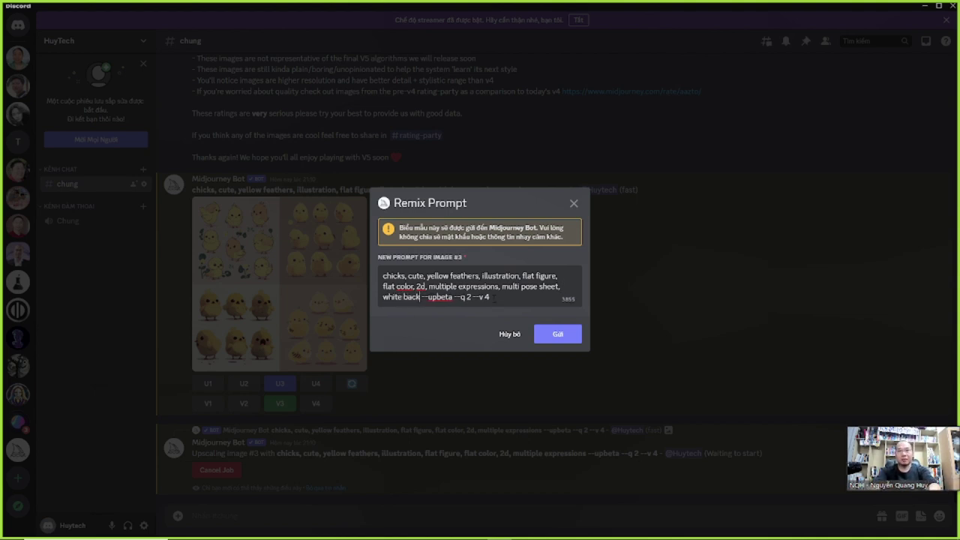
pyautogui.write('ground')
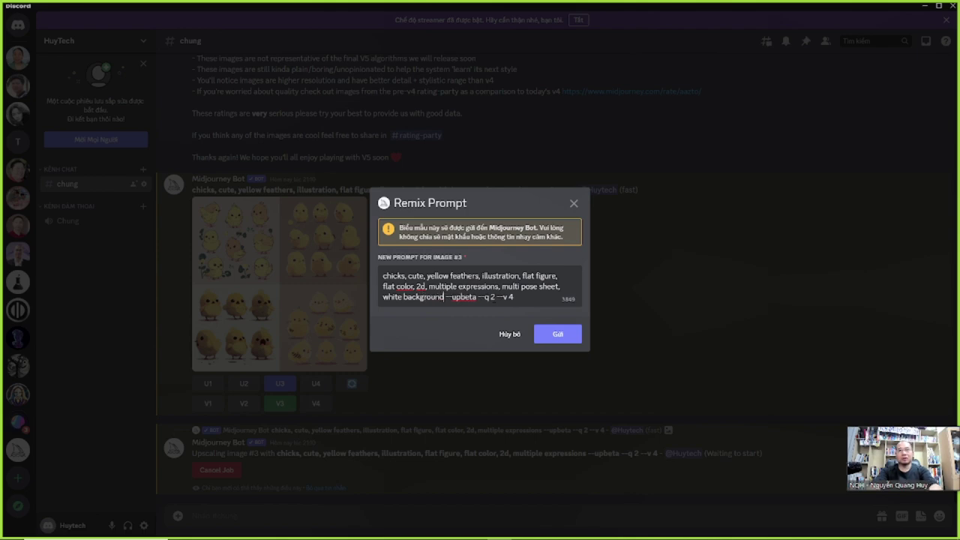
pyautogui.click(555, 337)
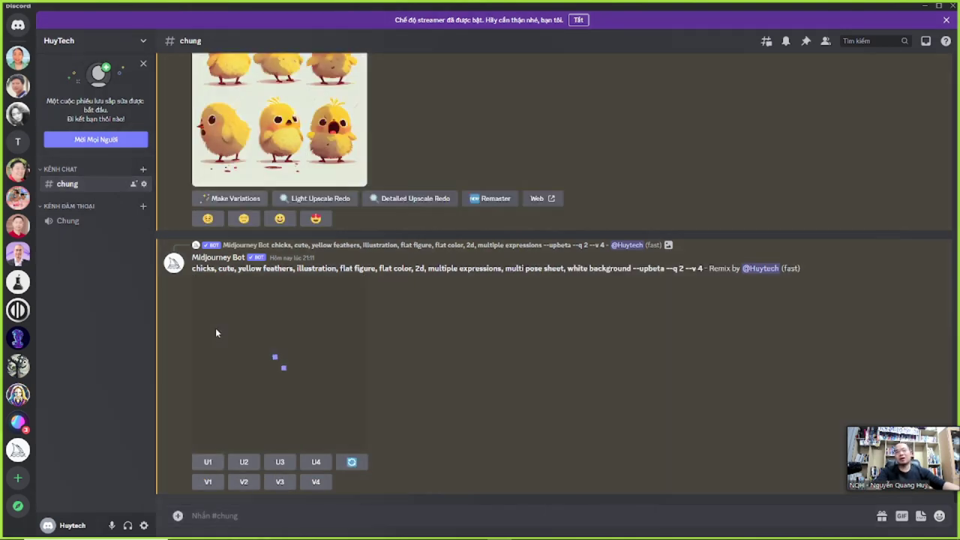
# Step: Review the upscaled chick sheet and the enlarged remix grid, close the preview, and upscale image 1 of the remix
pyautogui.scroll(3, 311, 260)
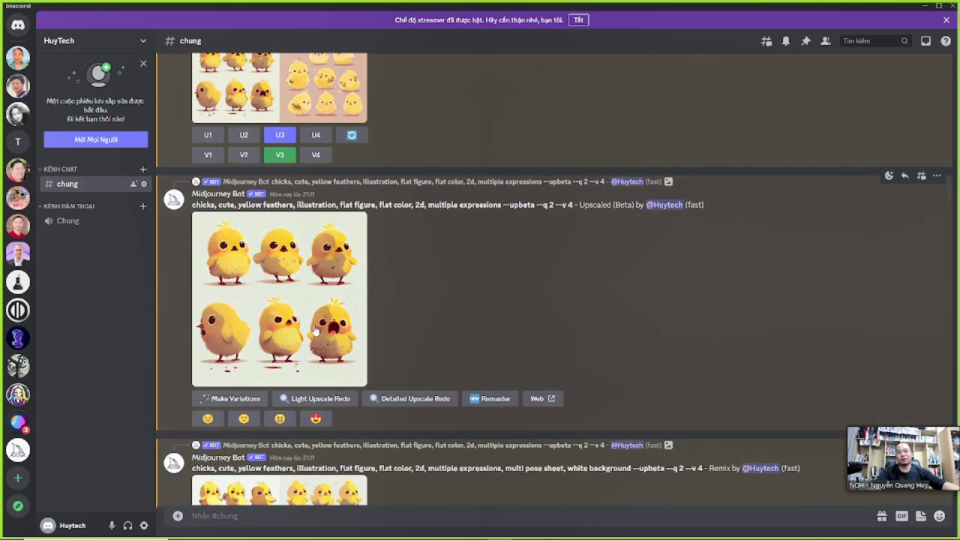
pyautogui.scroll(-3, 315, 330)
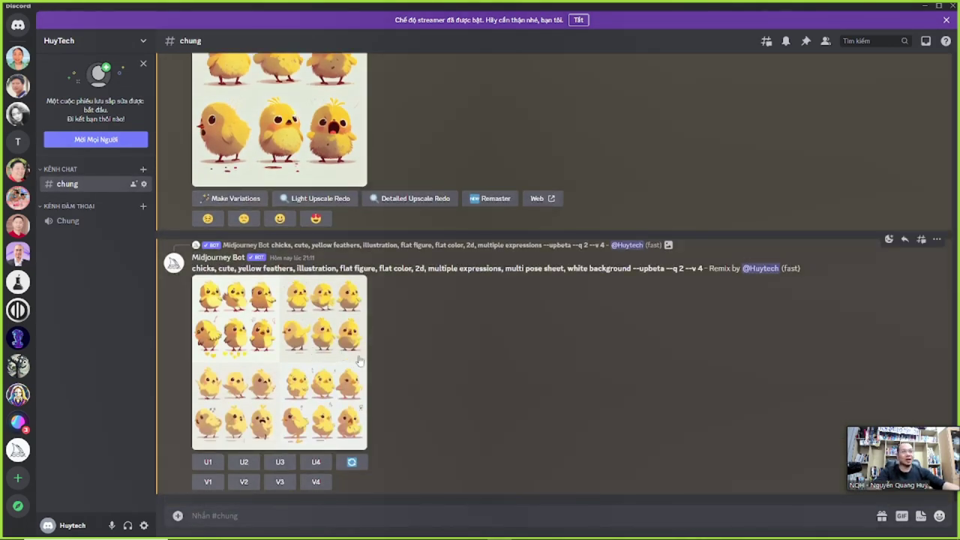
pyautogui.click(267, 334)
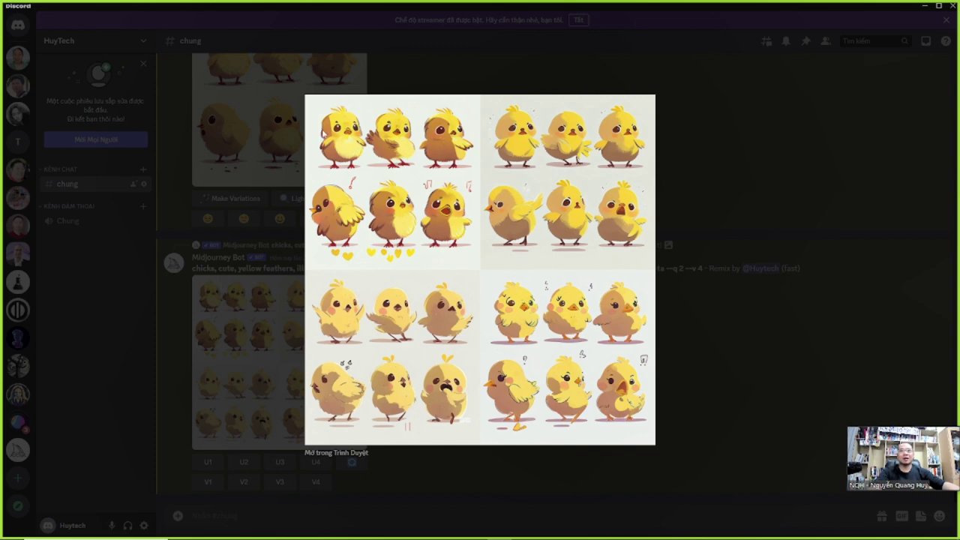
pyautogui.click(724, 302)
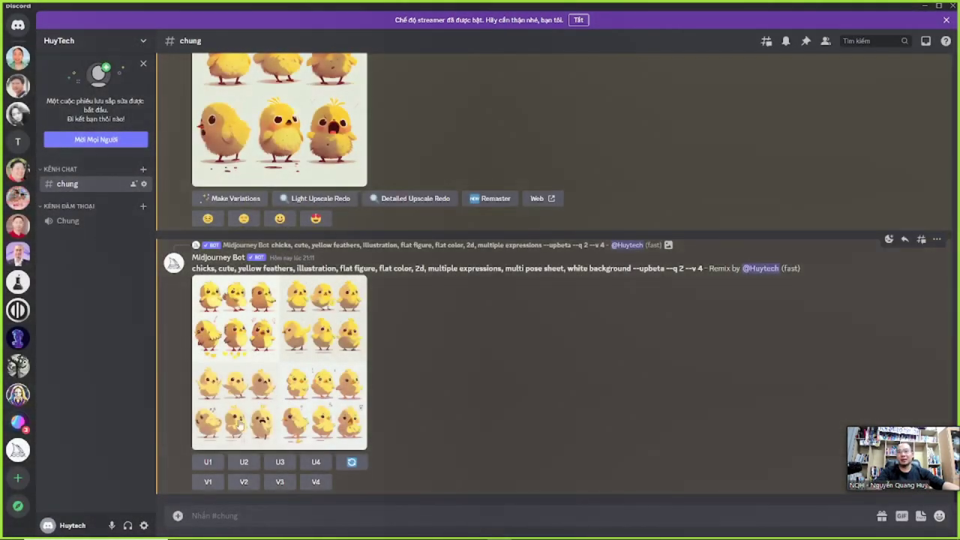
pyautogui.click(208, 463)
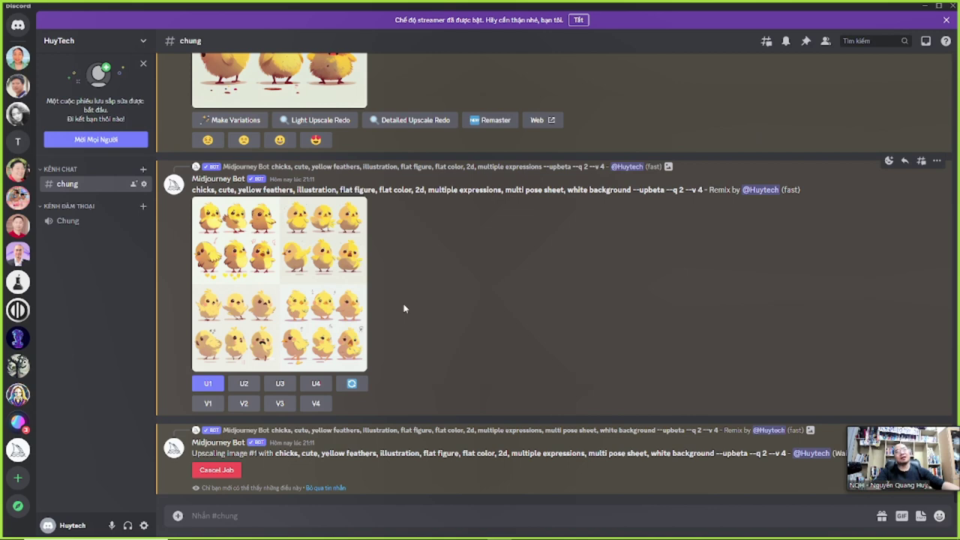
# Step: Switch to the Notion story page and add the heading "Thiết kế nhân vật:" below the story, with the line "- Gà con:" under it
pyautogui.hotkey('alt', 'Tab')
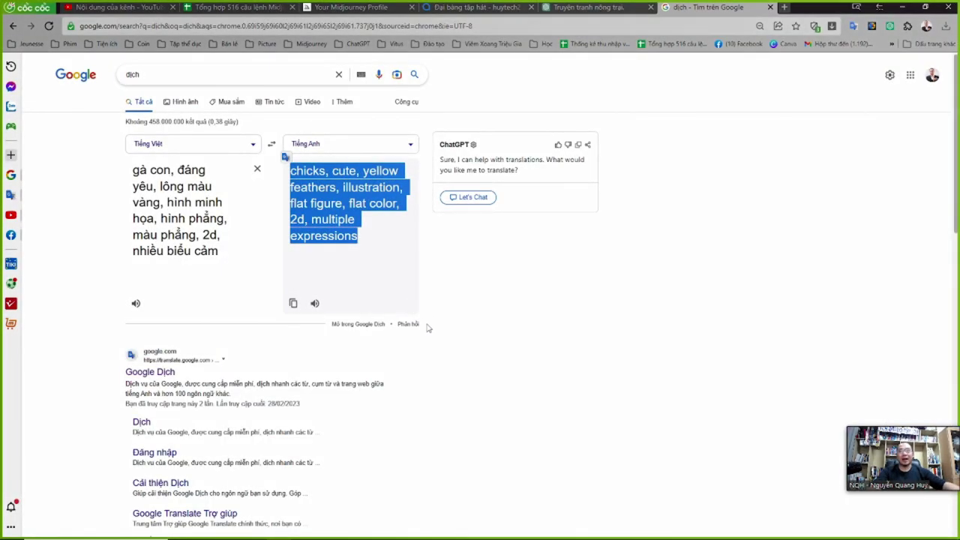
pyautogui.hotkey('alt', 'Tab')
pyautogui.hotkey('alt', 'Tab')
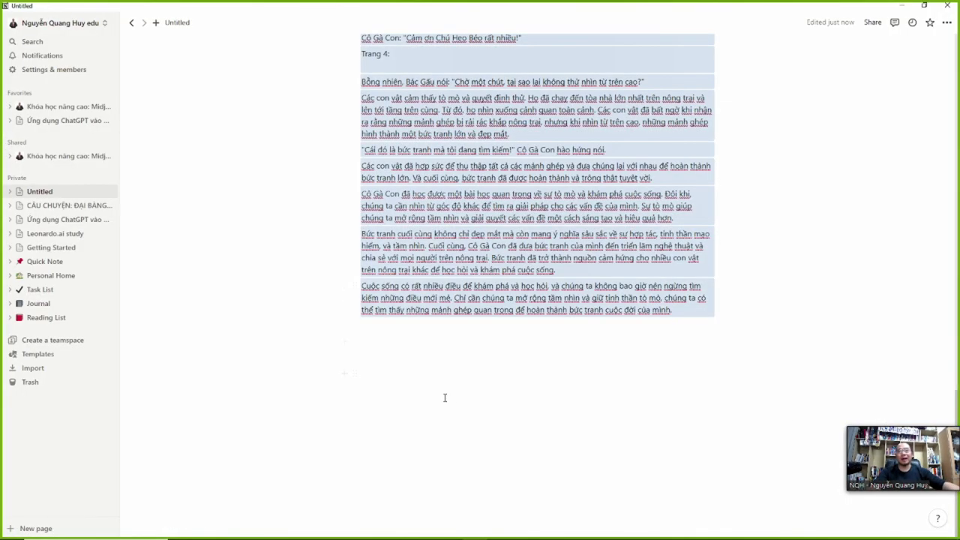
pyautogui.click(445, 398)
pyautogui.click(429, 357)
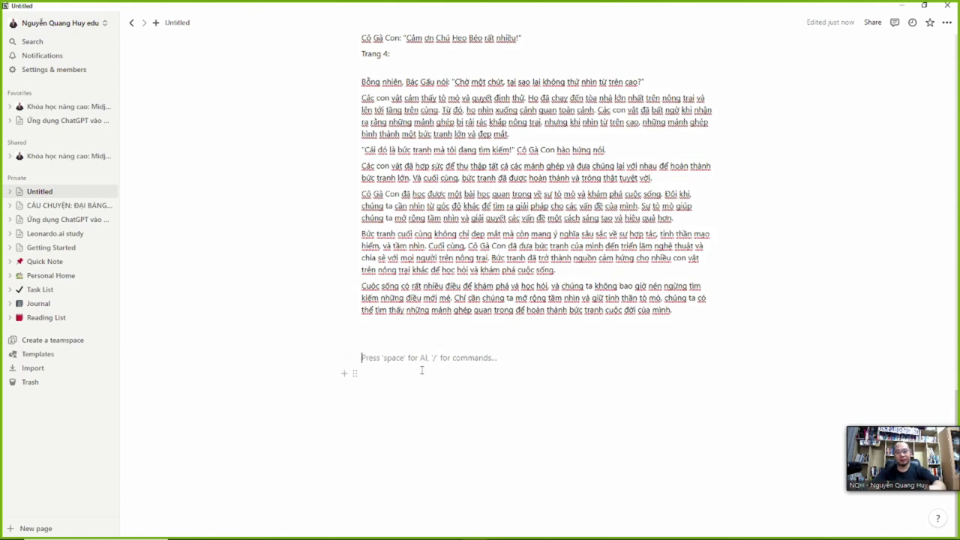
pyautogui.write('Thiết kế')
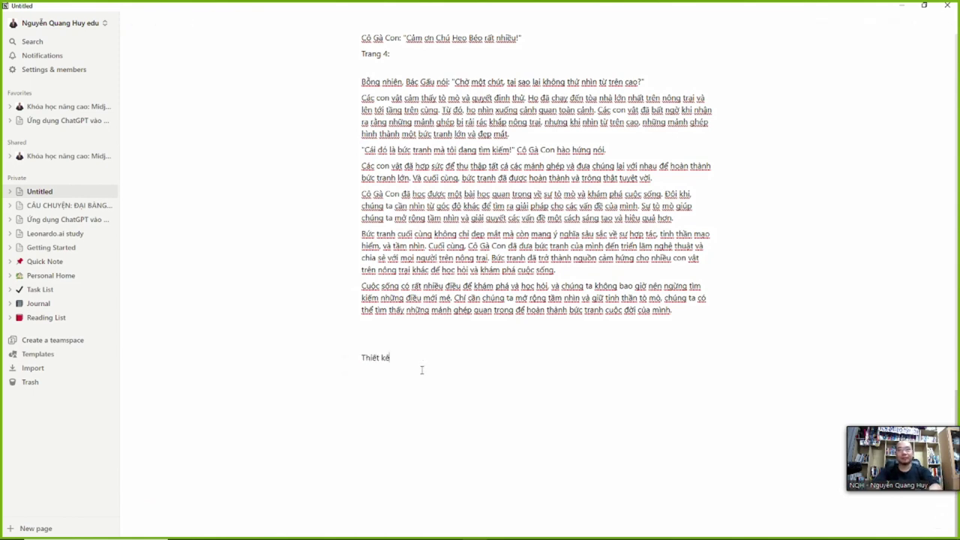
pyautogui.write(' nhân vật')
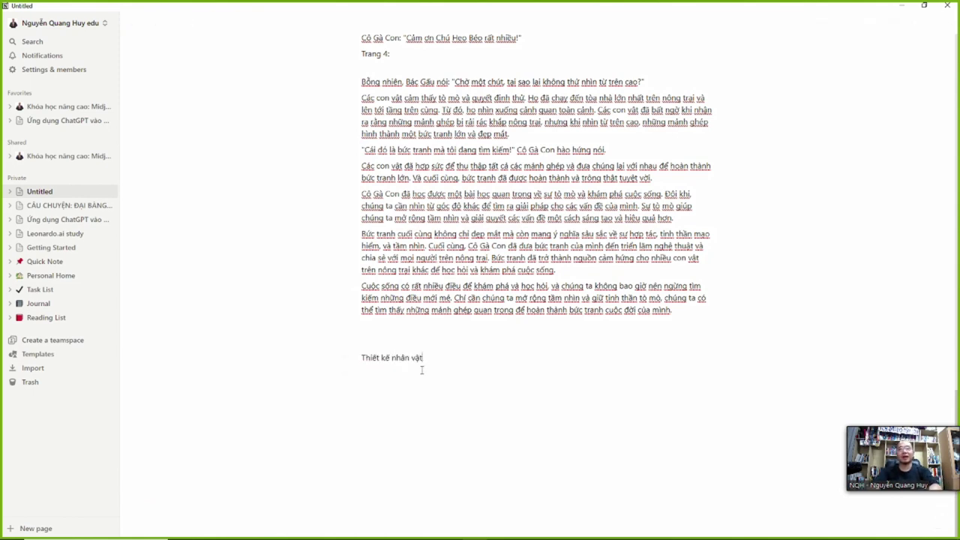
pyautogui.write(': -')
pyautogui.write(' Gà g')
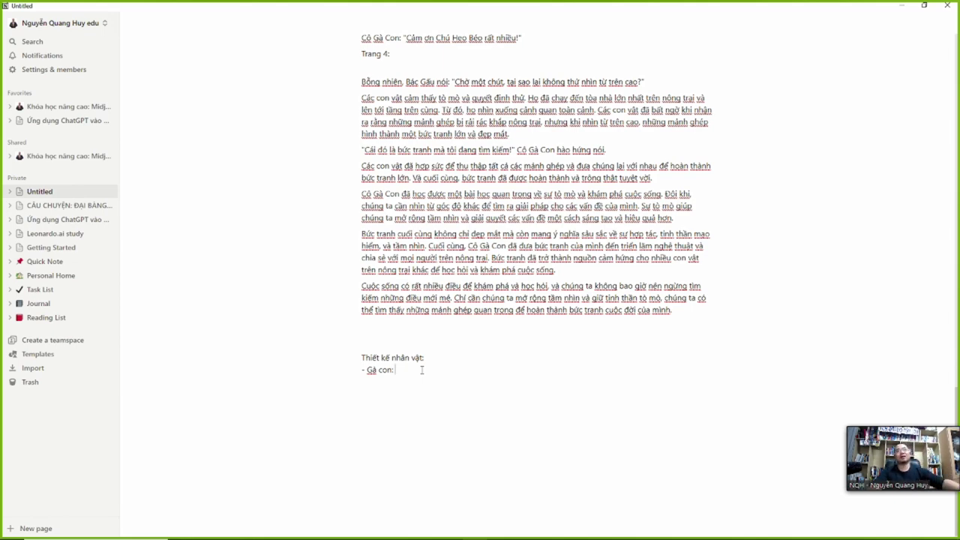
# Step: Select the page-by-page story script from "Trang 1:" through the closing paragraph above "Thiết kế nhân vật:"
pyautogui.scroll(5, 497, 349)
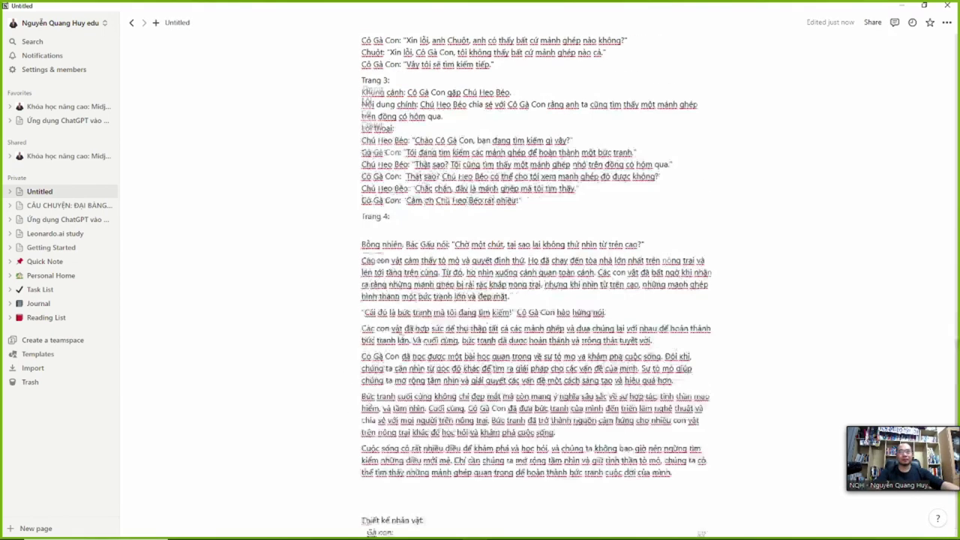
pyautogui.scroll(2, 365, 238)
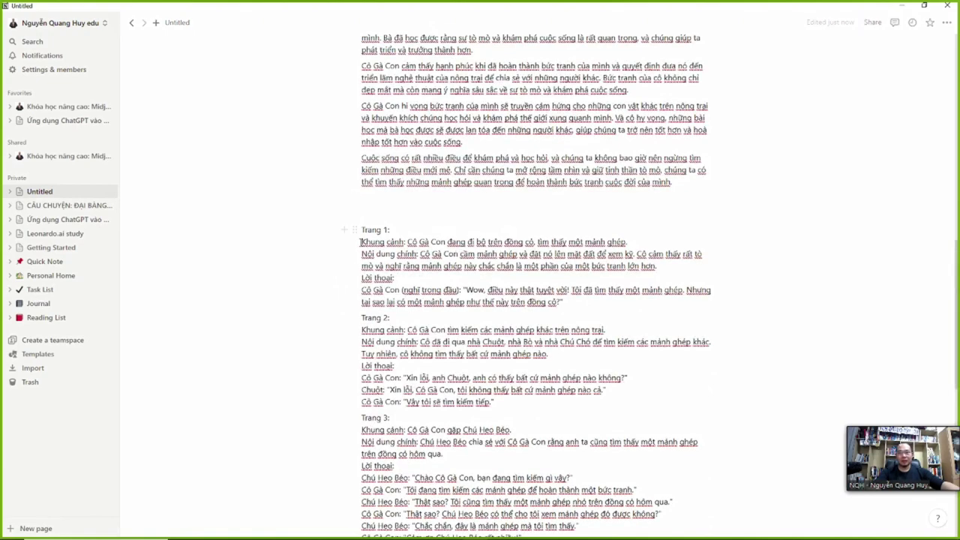
pyautogui.moveTo(363, 234); pyautogui.dragTo(609, 344)
pyautogui.scroll(-5, 650, 458)
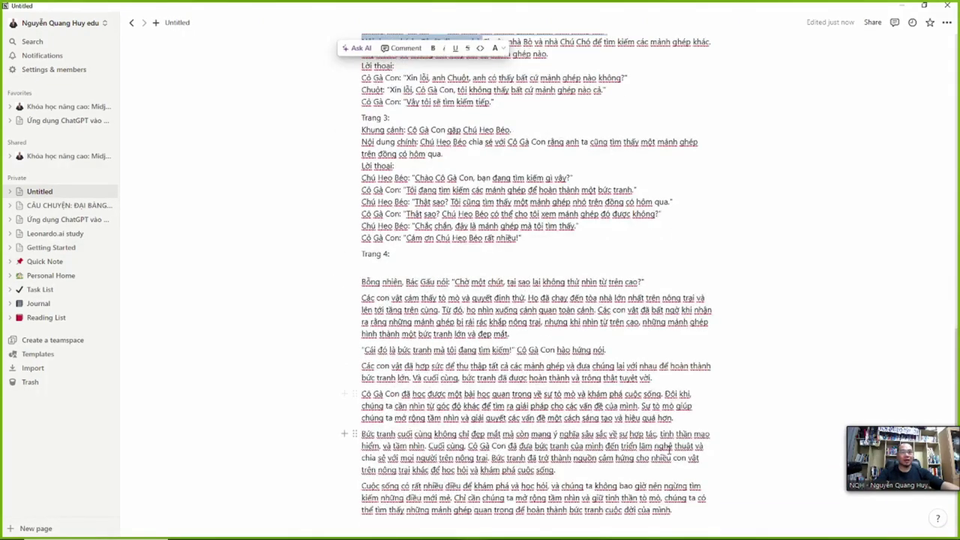
pyautogui.keyDown('shift'); pyautogui.click(684, 413); pyautogui.keyUp('shift')
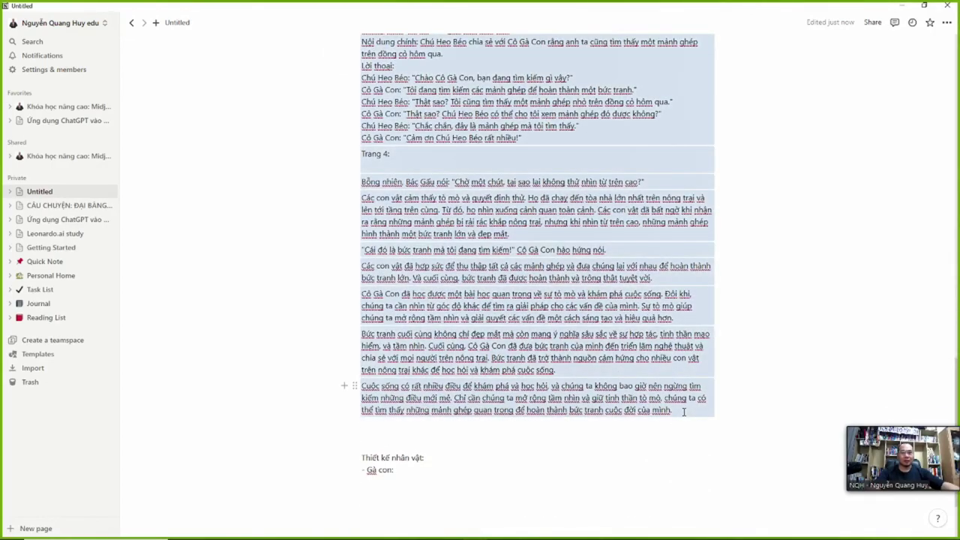
# Step: Switch to ChatGPT and send "Hãy liệt kê cho tôi những từ khóa chỉ cảm xúc trong đoạn văn sau:" with the copied story
pyautogui.click(279, 531)
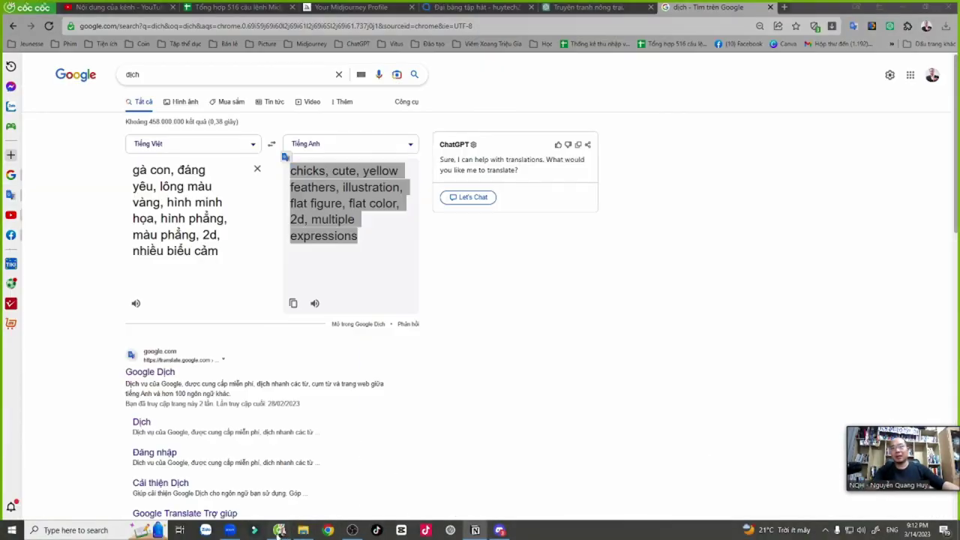
pyautogui.hotkey('ctrl', '2')
pyautogui.hotkey('ctrl', '5')
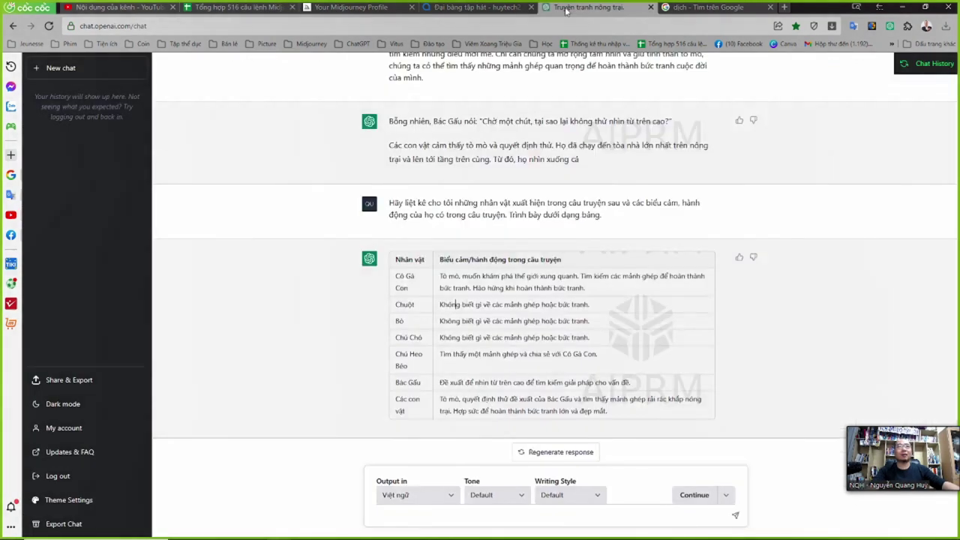
pyautogui.click(449, 512)
pyautogui.write('Hãy liệt')
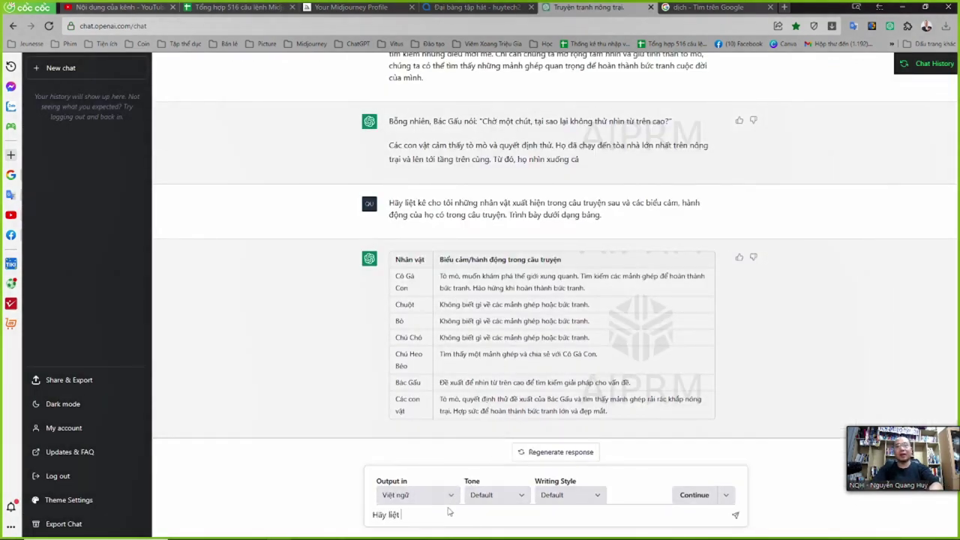
pyautogui.write(' kê cho tôi những')
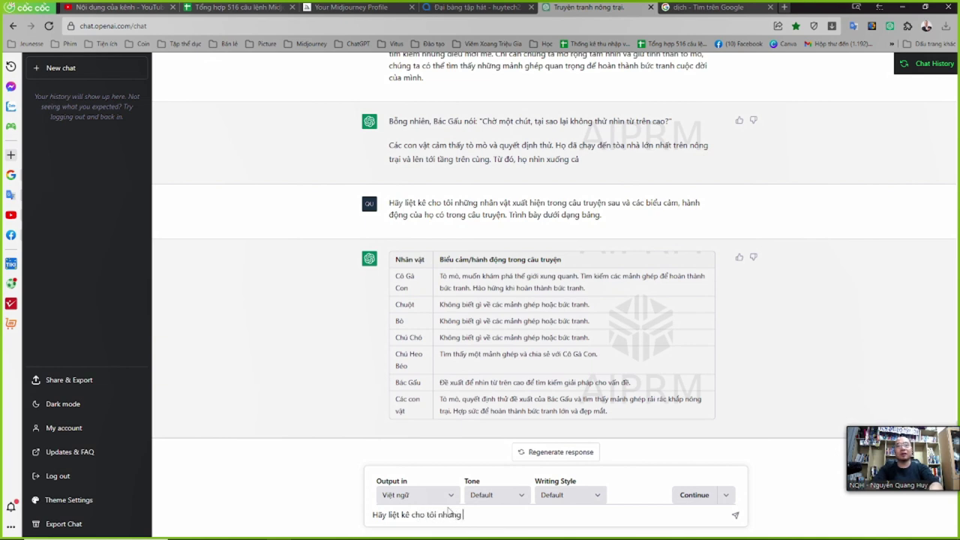
pyautogui.write(' từ khóa chỉ cảm xúc')
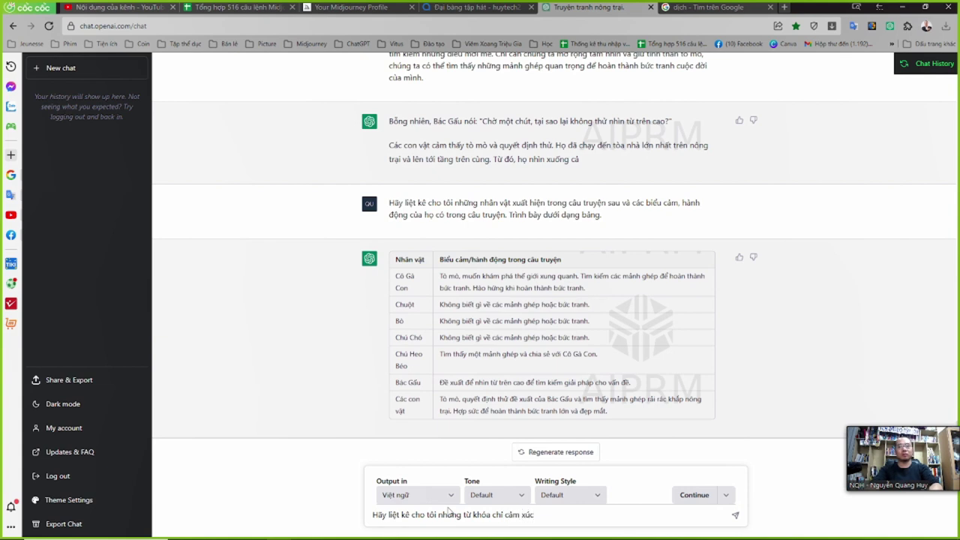
pyautogui.write(' trong d')
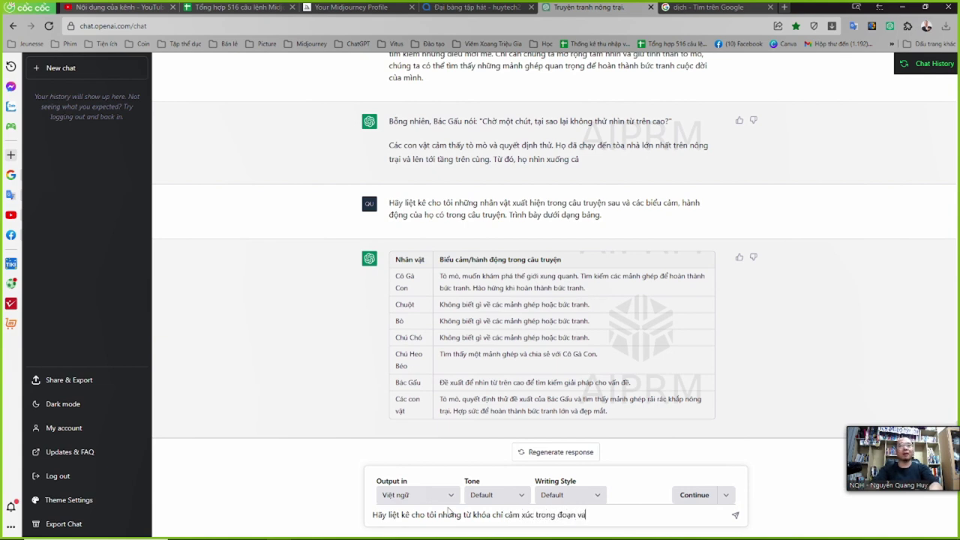
pyautogui.write('oạn văn sau:')
pyautogui.hotkey('shift', 'Return')
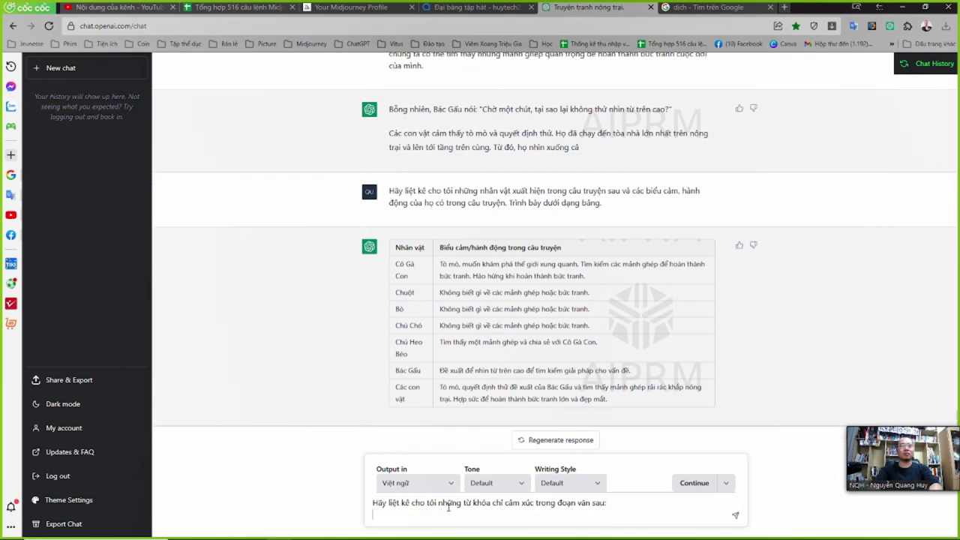
pyautogui.hotkey('ctrl', 'v')
pyautogui.press('Return')
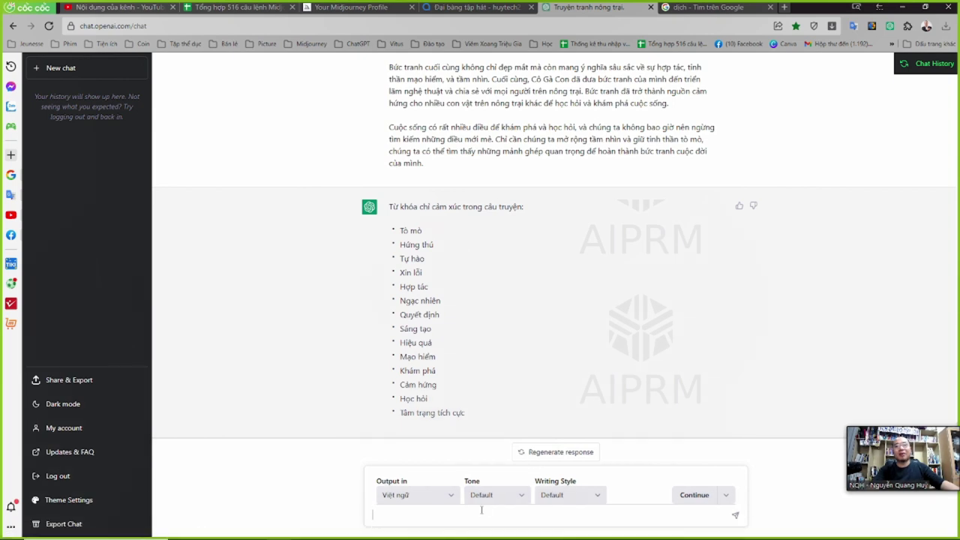
# Step: Send the follow-up prompt "Dịch ra tiếng anh" to request an English translation of the emotion keywords
pyautogui.click(482, 510)
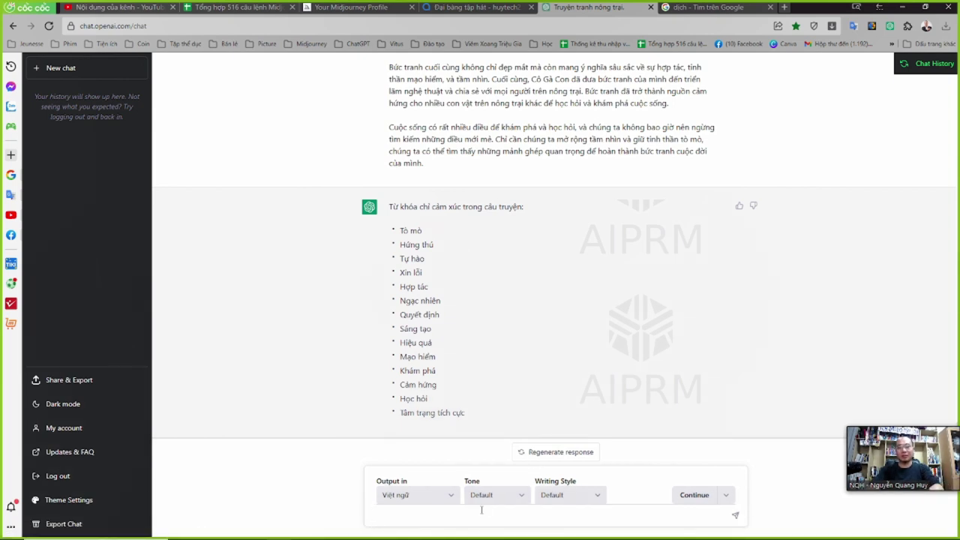
pyautogui.write('Dư')
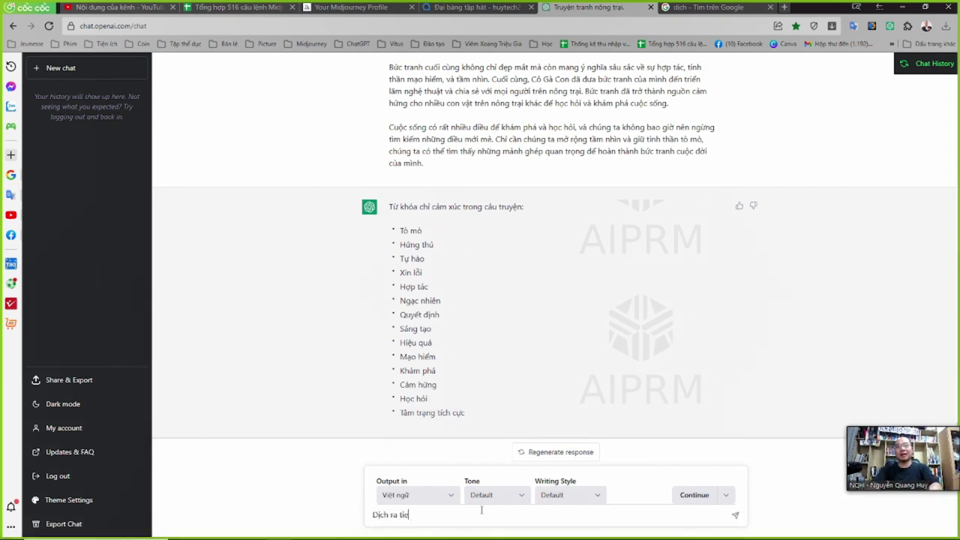
pyautogui.press('Return')
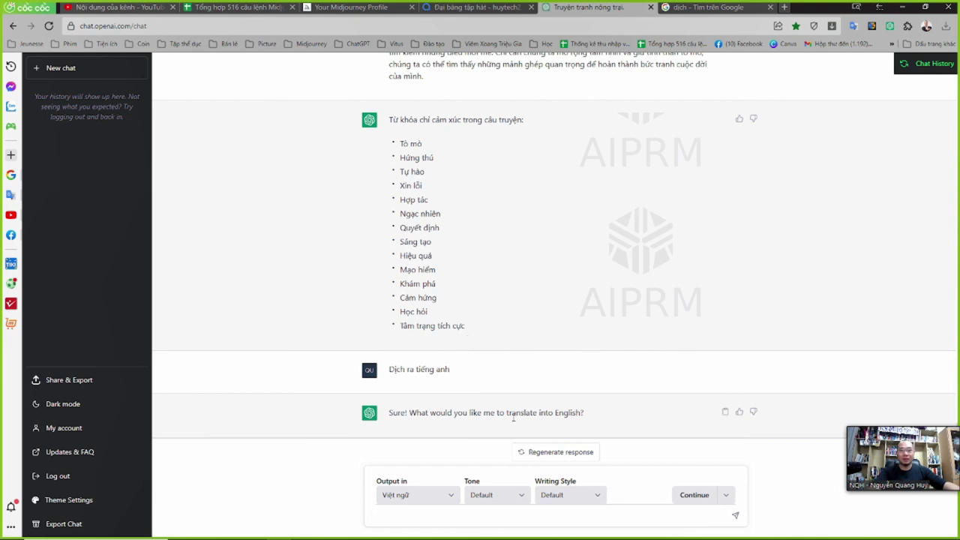
pyautogui.moveTo(441, 414); pyautogui.dragTo(508, 422)
pyautogui.click(450, 513)
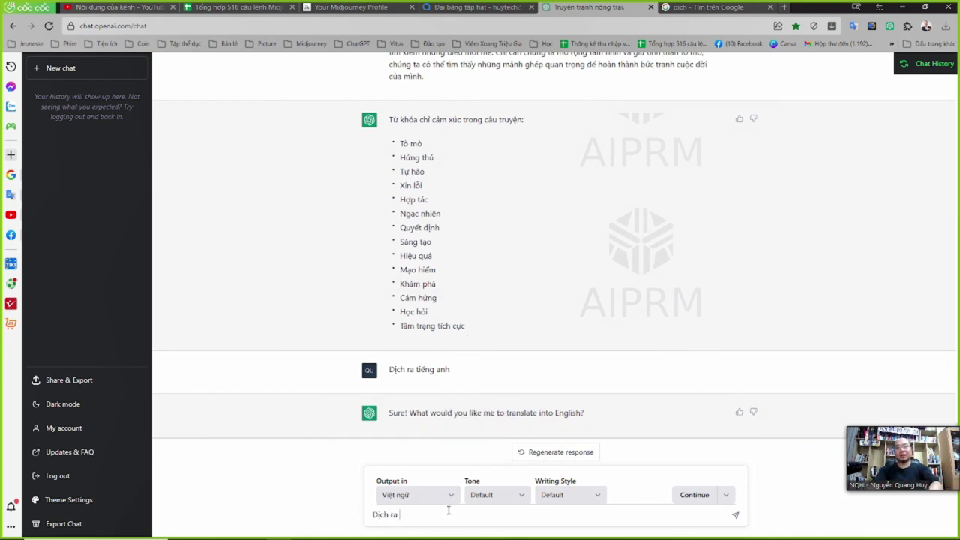
pyautogui.write('Dịch ra tiếng anh đoan')
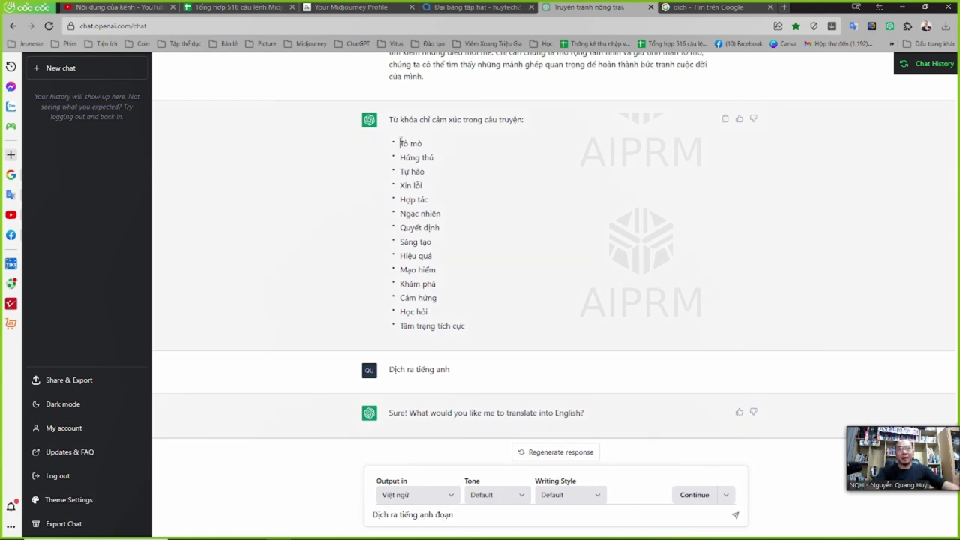
# Step: Copy the emotion keywords from "Tò mò" to "Tâm trạng tích cực" and translate them from Vietnamese to English in Google's translator
pyautogui.moveTo(400, 142); pyautogui.dragTo(489, 323)
pyautogui.hotkey('ctrl', 'c')
pyautogui.click(682, 8)
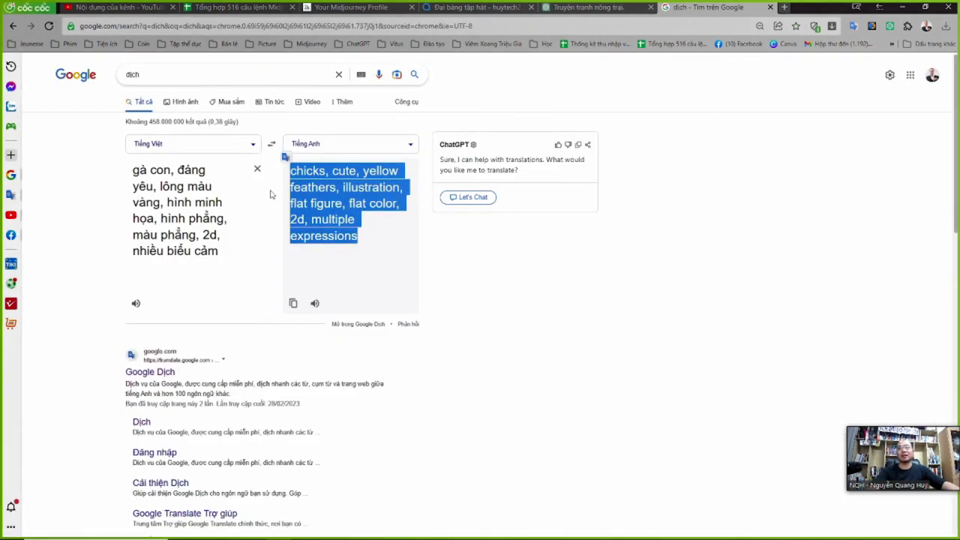
pyautogui.click(257, 168)
pyautogui.click(272, 143)
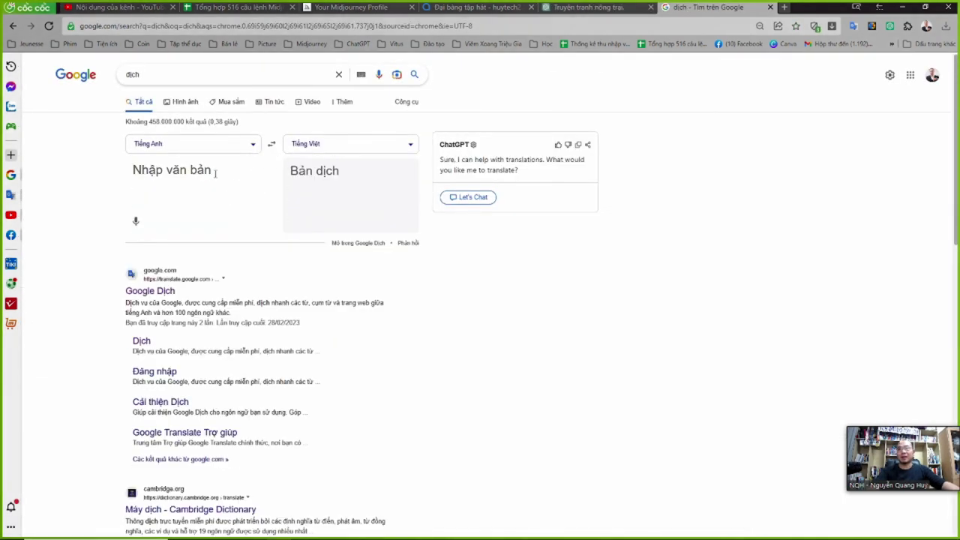
pyautogui.click(216, 173)
pyautogui.hotkey('ctrl', 'v')
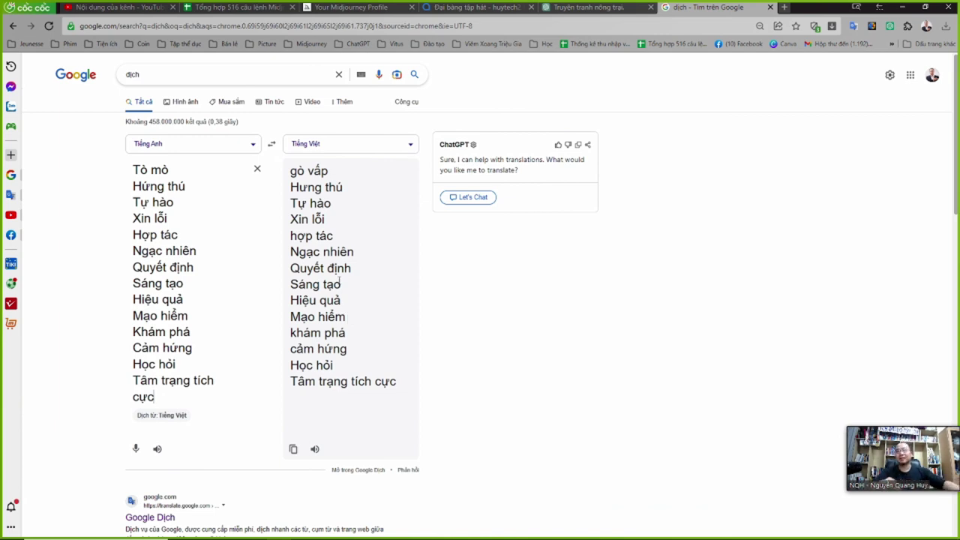
pyautogui.click(271, 143)
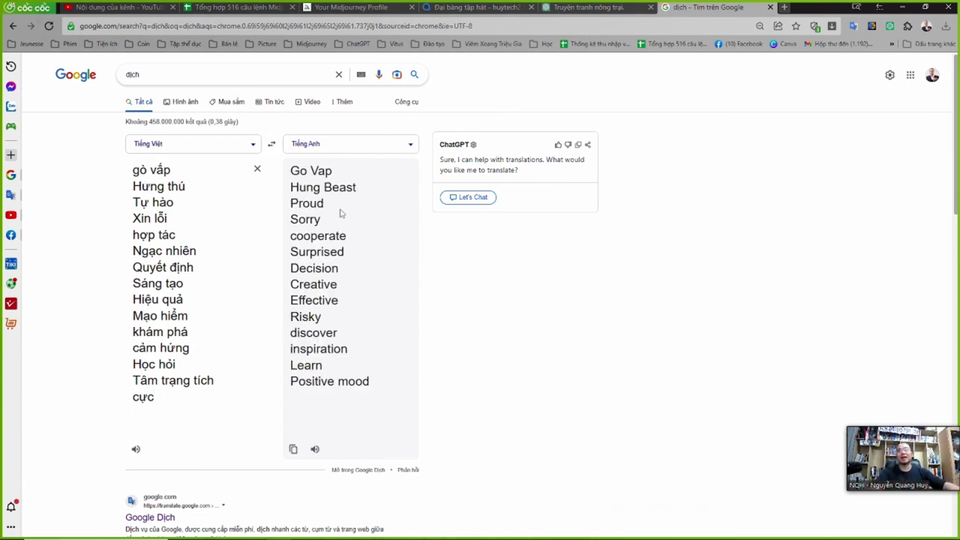
# Step: Remove the wrong first line "gò vấp" from the Vietnamese source text
pyautogui.hotkey('ctrl', 'a')
pyautogui.click(184, 175)
pyautogui.moveTo(172, 169); pyautogui.dragTo(119, 172)
pyautogui.press('Delete')
pyautogui.press('Delete')
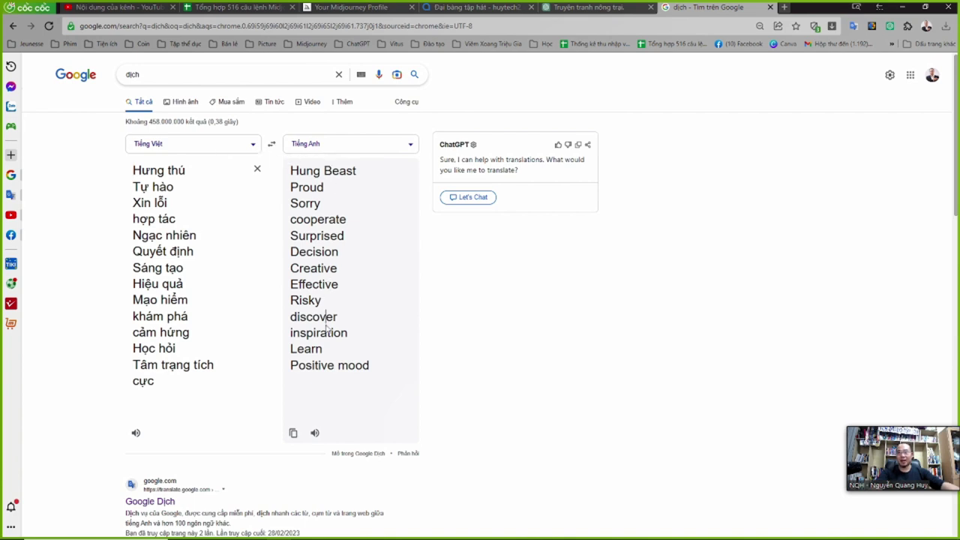
# Step: Correct the first source word "Hưng thú" to "Hứng thú"
pyautogui.click(200, 175)
pyautogui.hotkey('ctrl', 'a')
pyautogui.click(196, 172)
pyautogui.moveTo(168, 171); pyautogui.dragTo(147, 170)
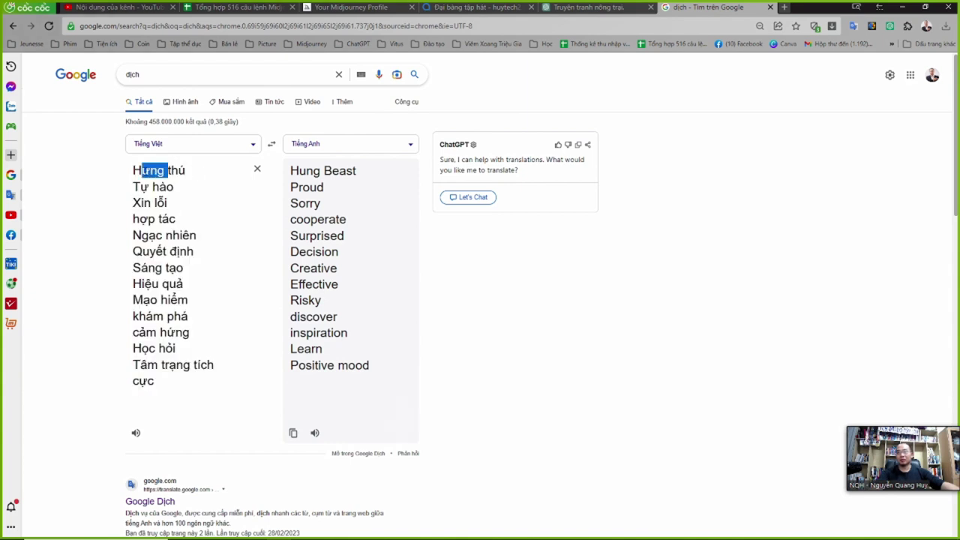
pyautogui.press('BackSpace')
pyautogui.write('ngs')
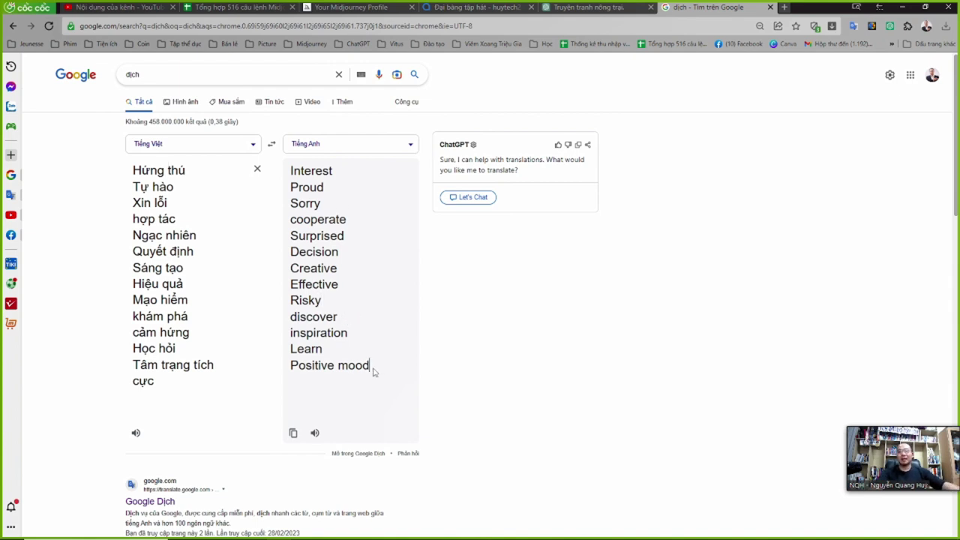
# Step: Copy all the English translations from "Interest" to "Positive mood" and return to the ChatGPT conversation
pyautogui.moveTo(376, 369); pyautogui.dragTo(288, 155)
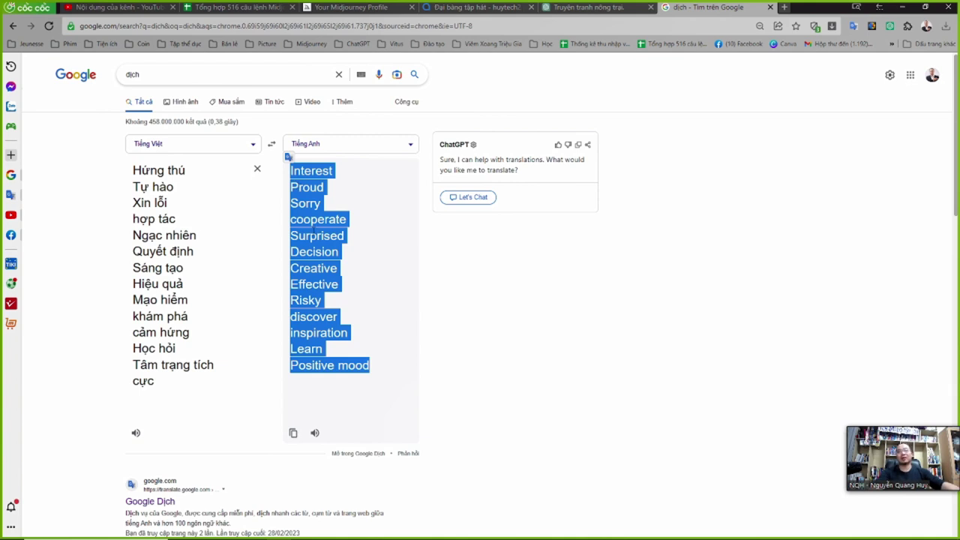
pyautogui.click(313, 233)
pyautogui.moveTo(290, 169); pyautogui.dragTo(373, 369)
pyautogui.hotkey('ctrl', 'c')
pyautogui.click(598, 9)
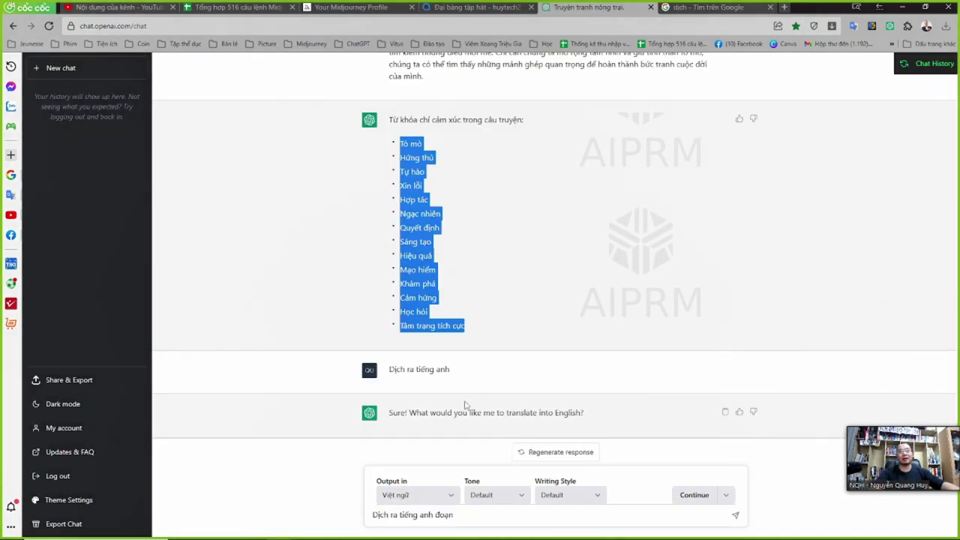
# Step: Replace the draft with "Chia cho tôi những cảm xúc tích cực và cảm xúc tiêu cực:" plus the copied English words, and send it
pyautogui.moveTo(467, 512); pyautogui.dragTo(365, 513)
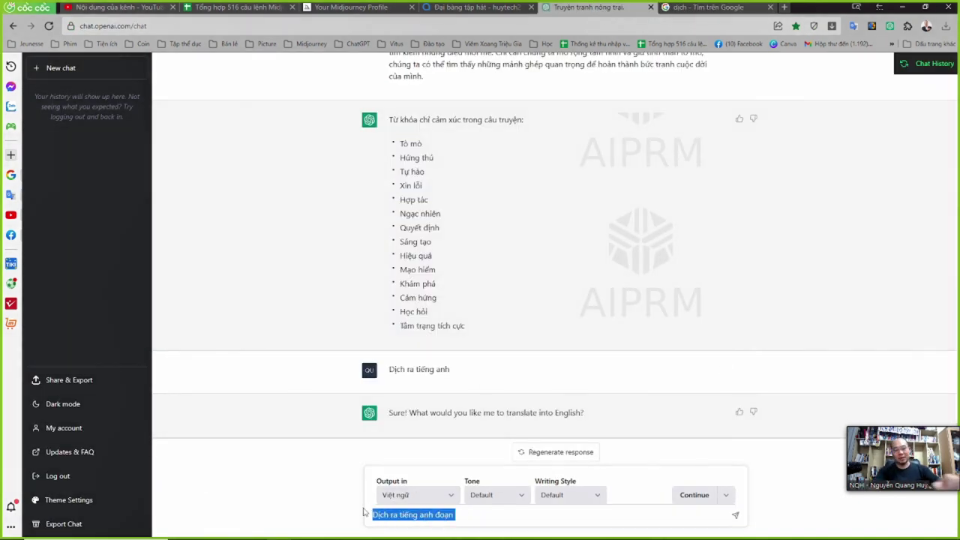
pyautogui.press('BackSpace')
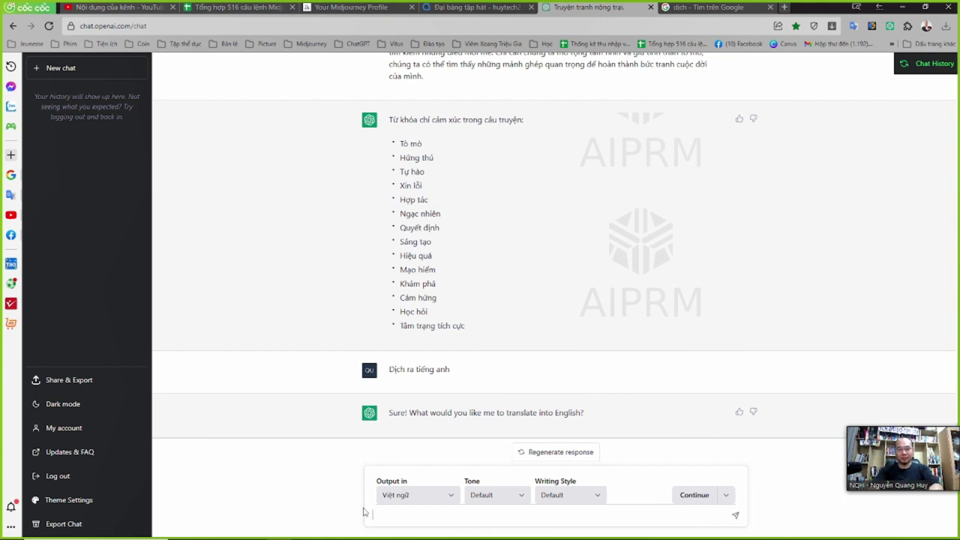
pyautogui.write('Phân tích')
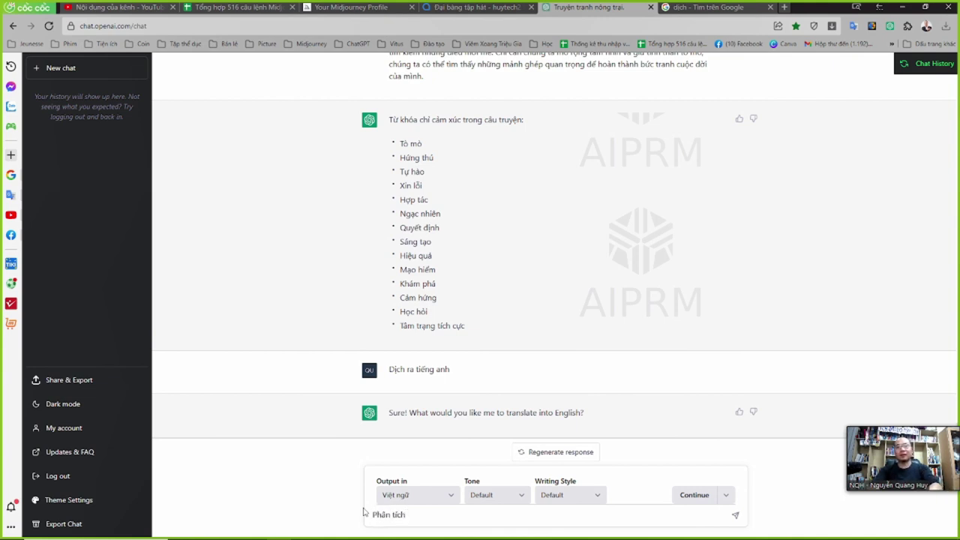
pyautogui.press('BackSpace')
pyautogui.press('BackSpace')
pyautogui.press('BackSpace')
pyautogui.press('BackSpace')
pyautogui.write('Chia cho tôi những x')
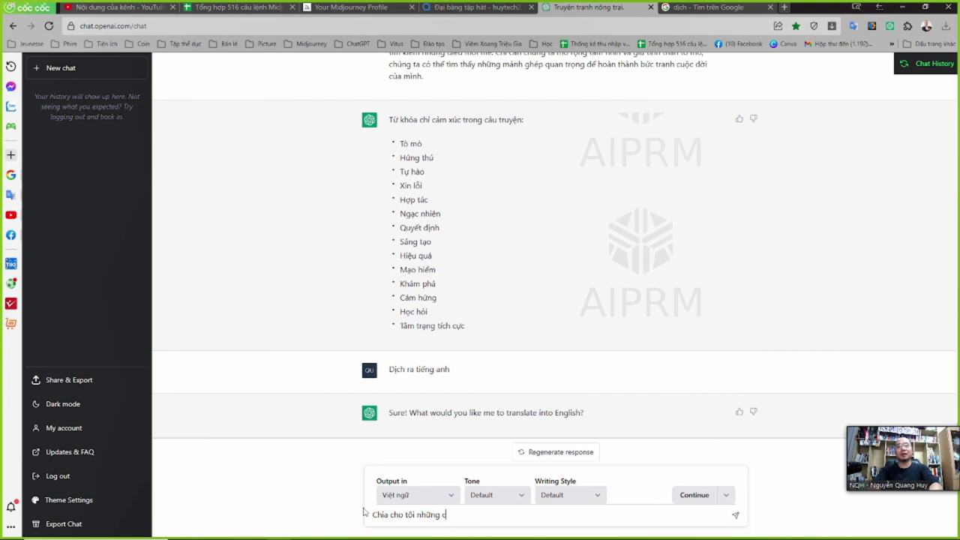
pyautogui.write('ảm xúc tích cực và cảm xuc')
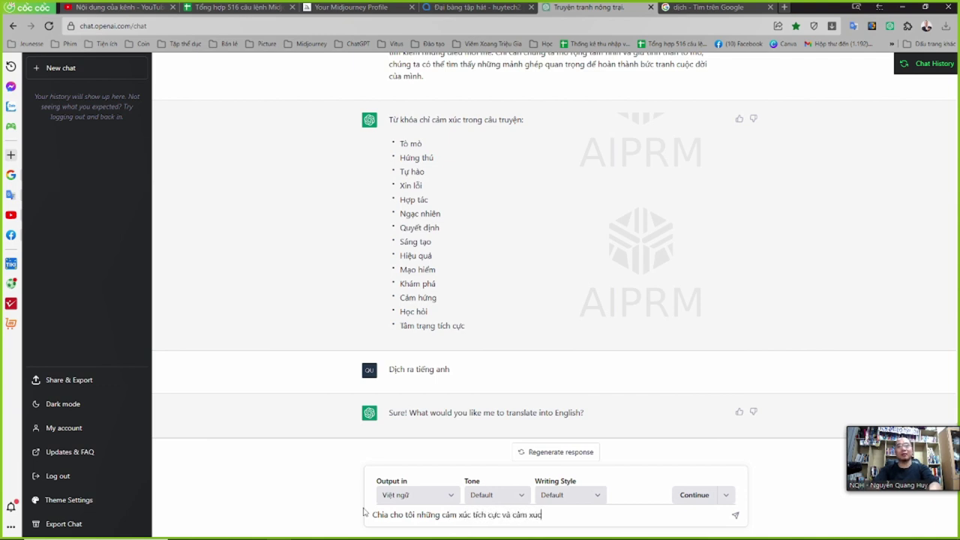
pyautogui.write(' tiêu cực:')
pyautogui.hotkey('ctrl', 'v')
pyautogui.press('Return')
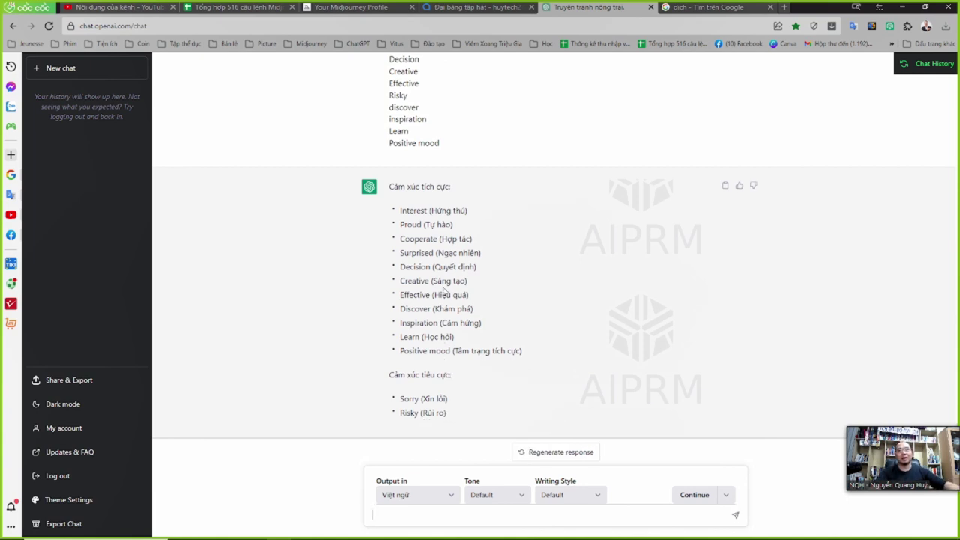
# Step: Write the new prompt text "Những từ đồng nghĩa với từ:" to ask for synonyms
pyautogui.moveTo(400, 211); pyautogui.dragTo(529, 350)
pyautogui.click(510, 417)
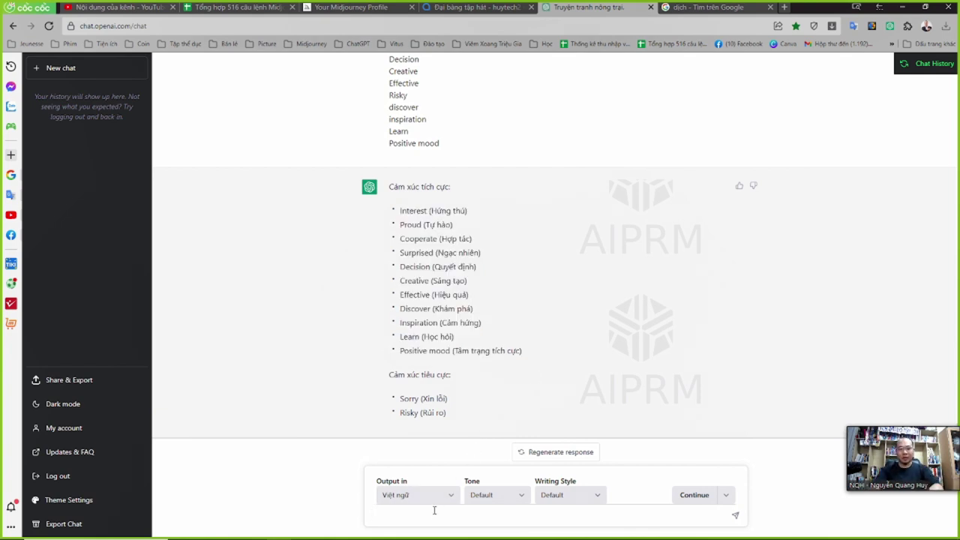
pyautogui.write('Những từ đ')
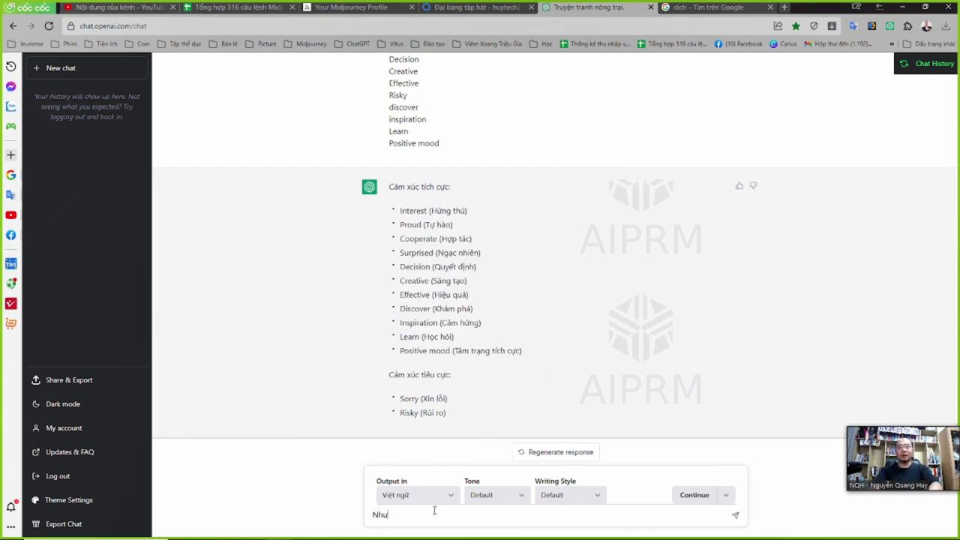
pyautogui.write('ơ')
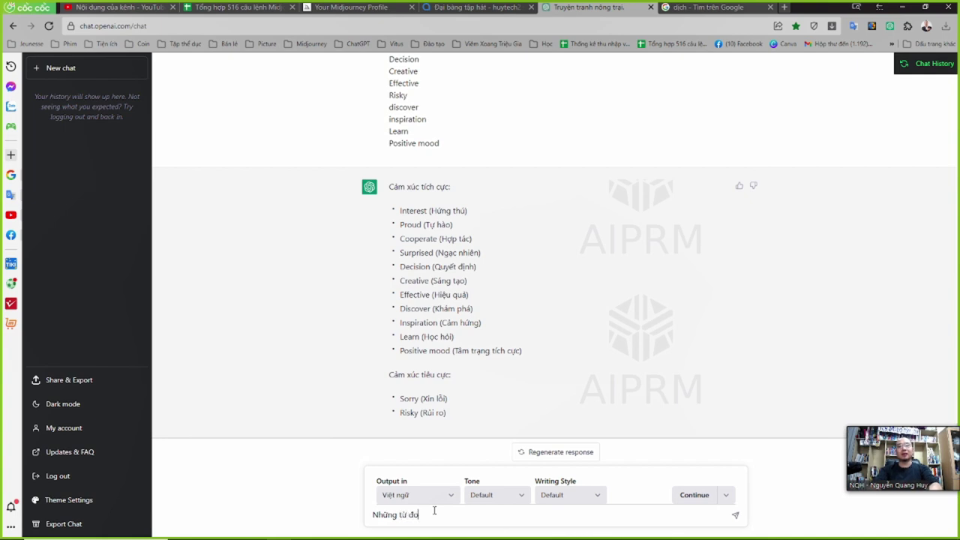
pyautogui.write('ng nghiwax')
pyautogui.press('BackSpace')
pyautogui.press('BackSpace')
pyautogui.press('BackSpace')
pyautogui.write('a với từ:')
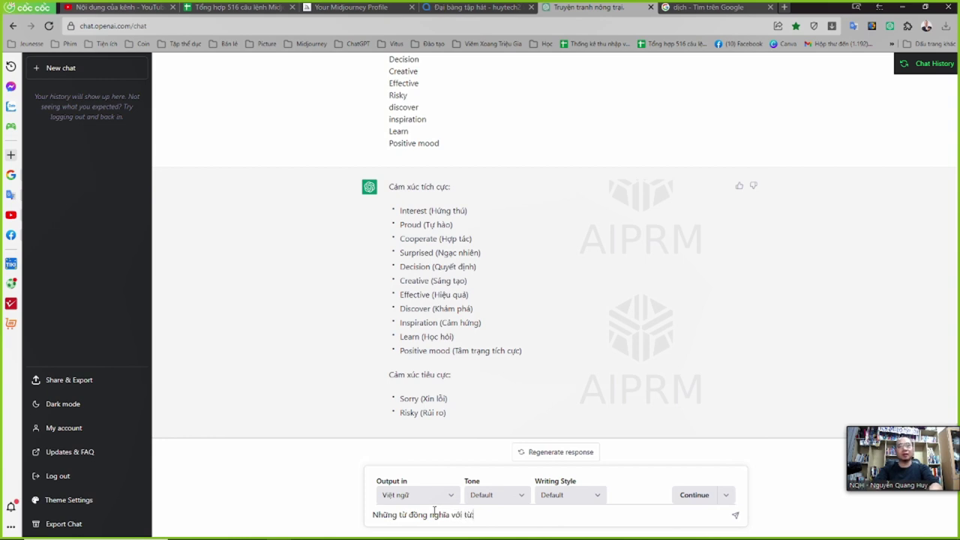
# Step: Complete the prompt as "Liệt kê Những từ đồng nghĩa với từ: Interest" using the copied word "Interest", and send it
pyautogui.doubleClick(410, 211)
pyautogui.hotkey('ctrl', 'c')
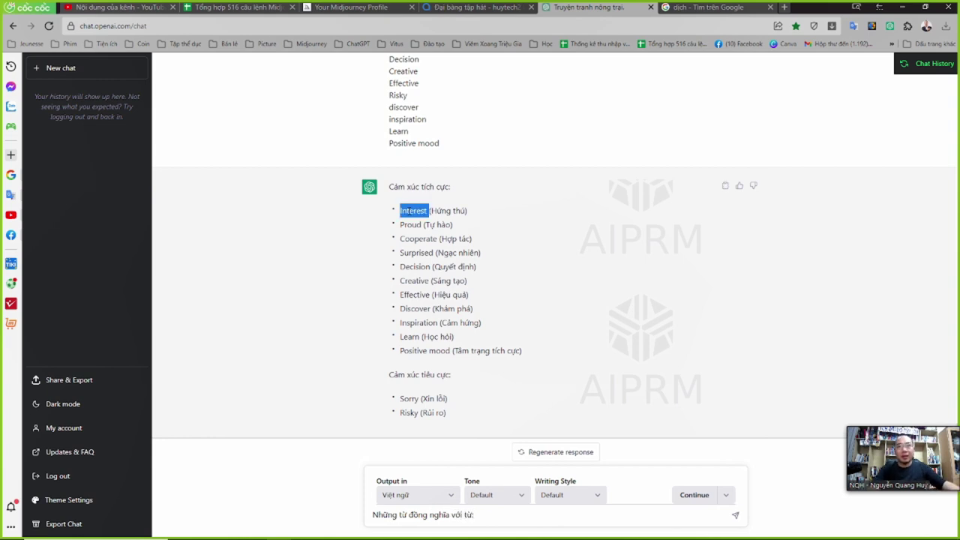
pyautogui.click(508, 515)
pyautogui.hotkey('ctrl', 'v')
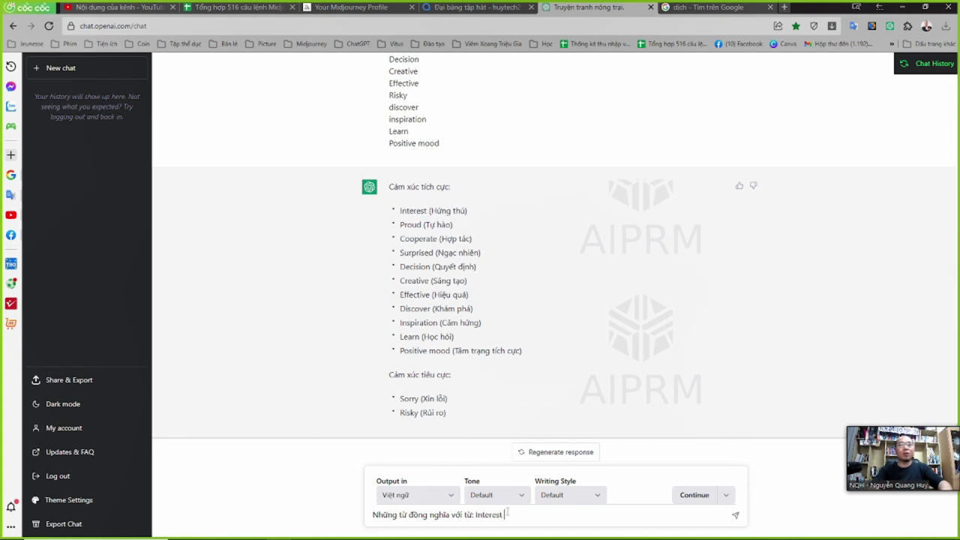
pyautogui.click(374, 516)
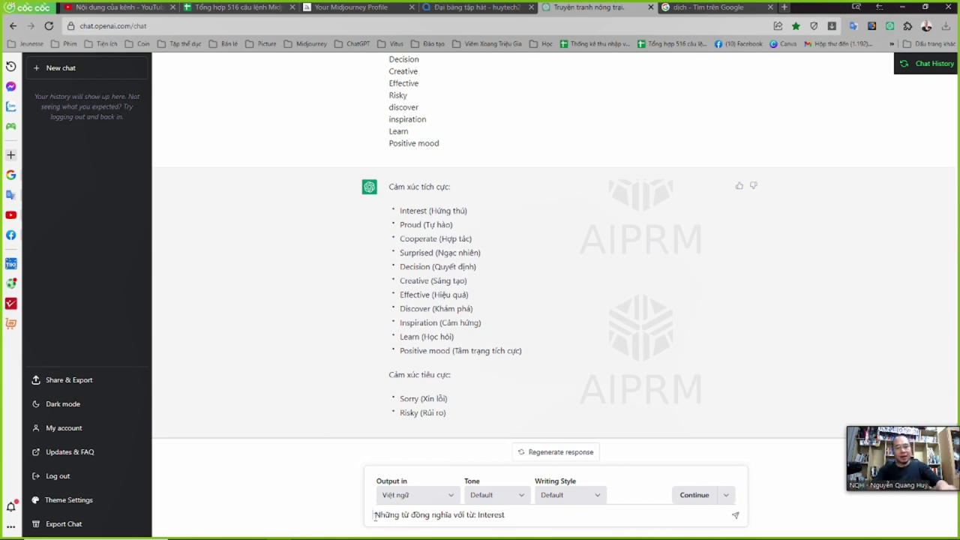
pyautogui.write('liệt kê')
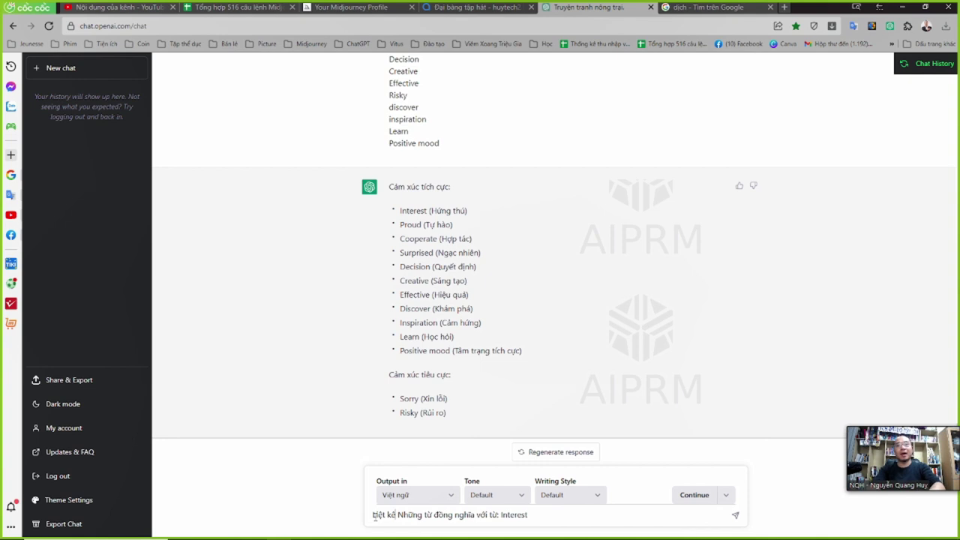
pyautogui.press('Return')
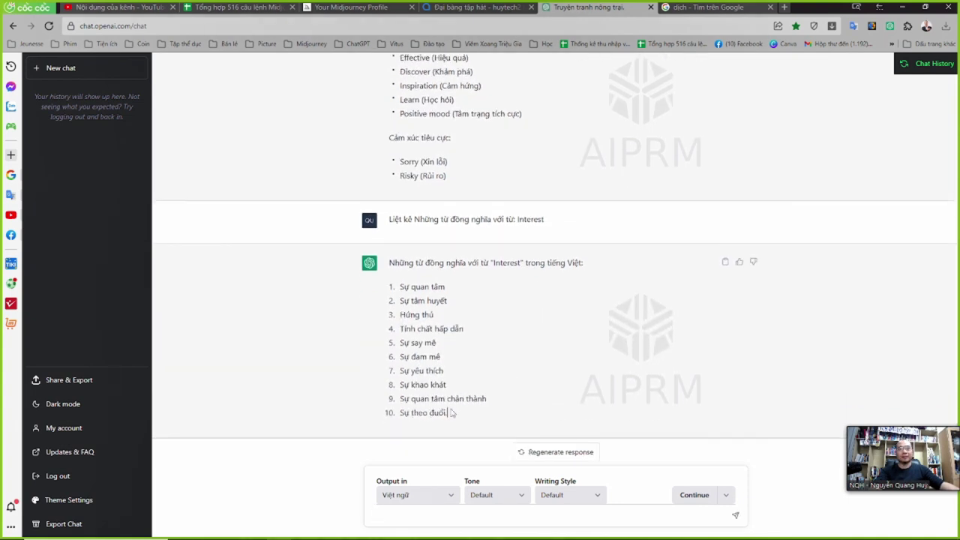
# Step: Copy ChatGPT's synonym list for "Interest", replace the Vietnamese text in the Google translator with it, and select all the English translations
pyautogui.moveTo(453, 413); pyautogui.dragTo(540, 33)
pyautogui.hotkey('ctrl', 'c')
pyautogui.click(705, 7)
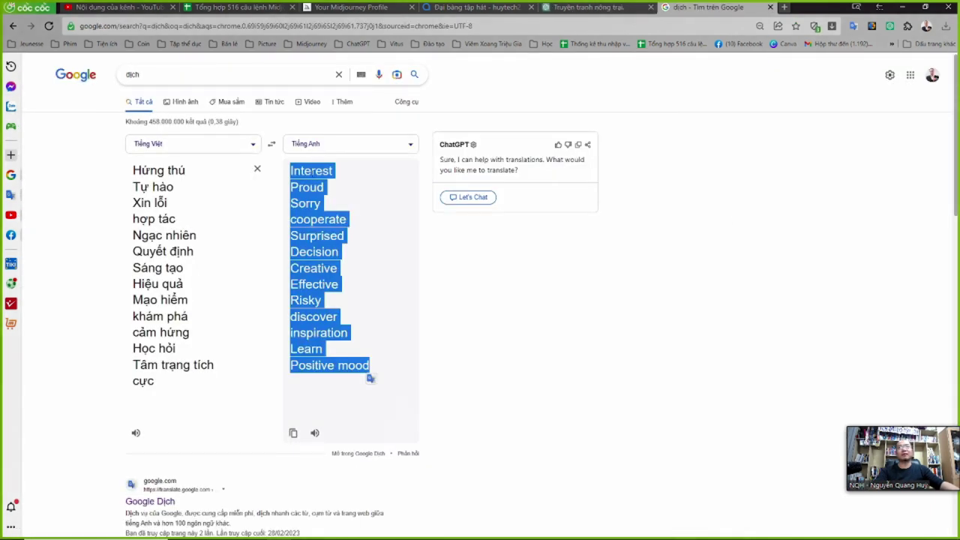
pyautogui.click(225, 177)
pyautogui.hotkey('ctrl', 'a')
pyautogui.hotkey('ctrl', 'v')
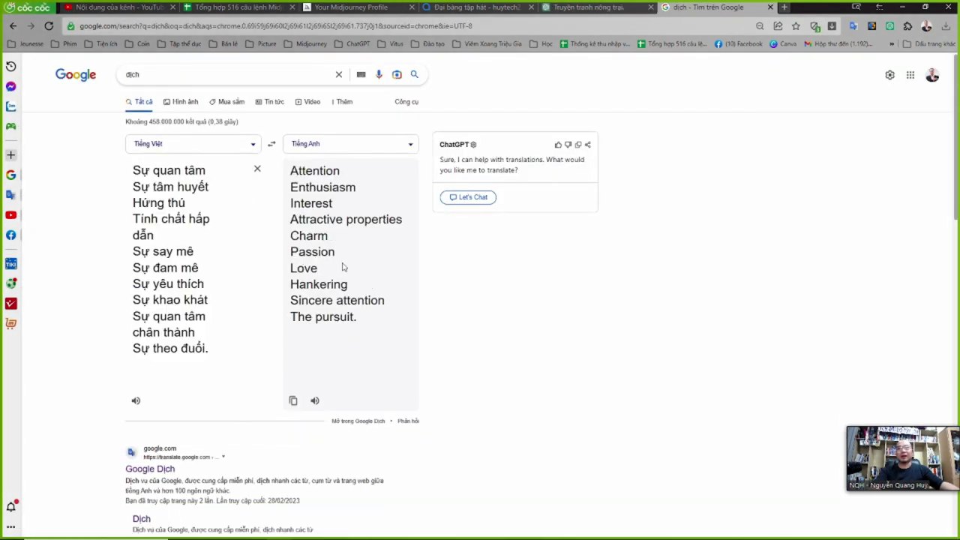
pyautogui.moveTo(368, 327); pyautogui.dragTo(289, 156)
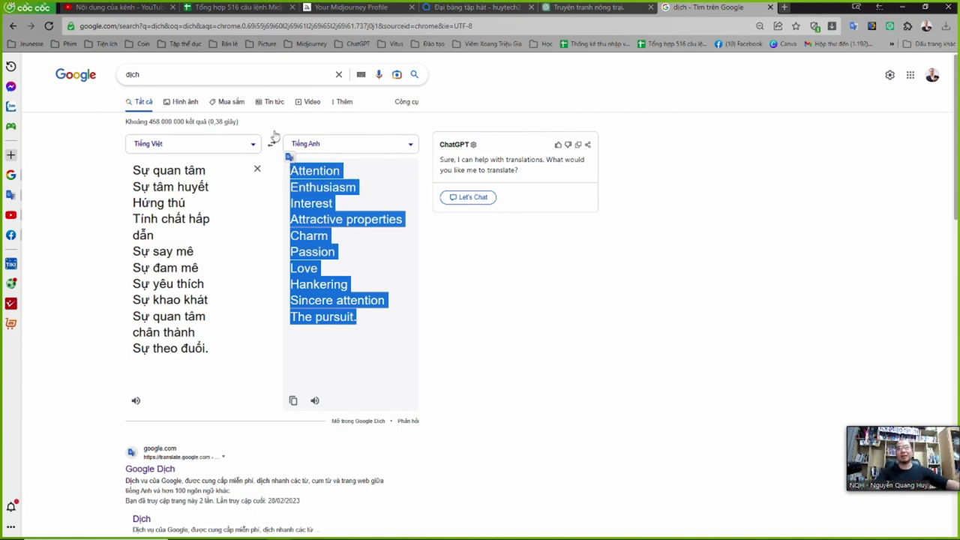
# Step: Switch to Discord and start an /imagine prompt with the upscaled chick sheet's description from "chicks" to "white background", ending in a comma
pyautogui.moveTo(425, 530)
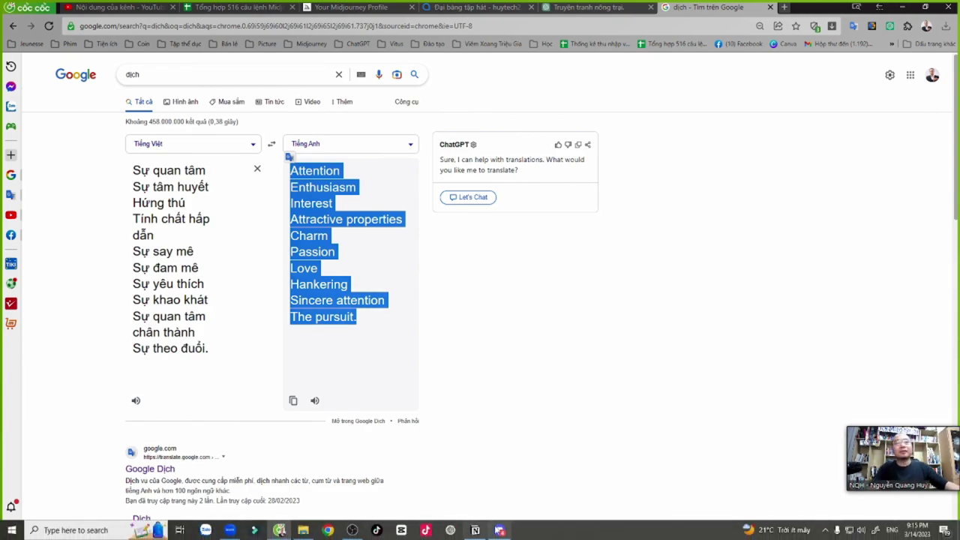
pyautogui.click(500, 530)
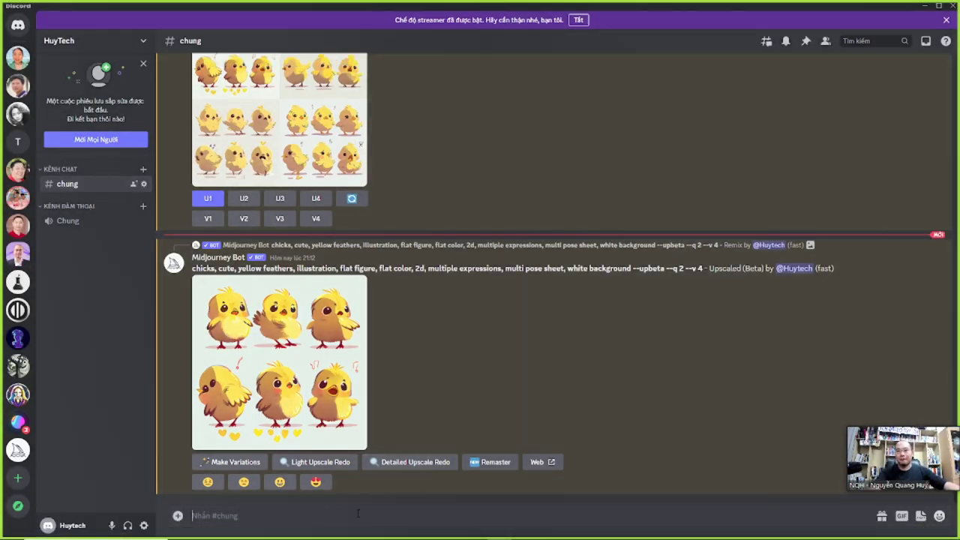
pyautogui.write('/im')
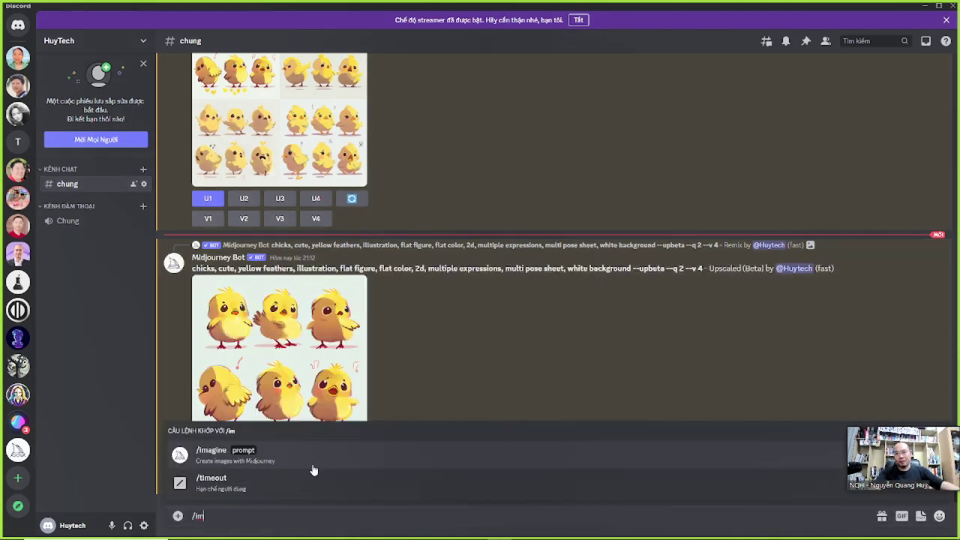
pyautogui.press('Tab')
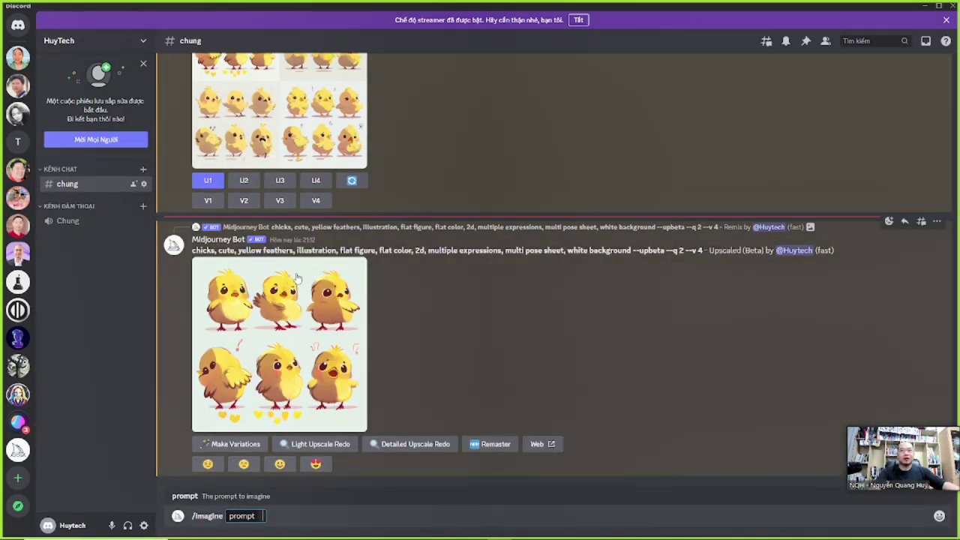
pyautogui.moveTo(192, 251); pyautogui.dragTo(632, 252)
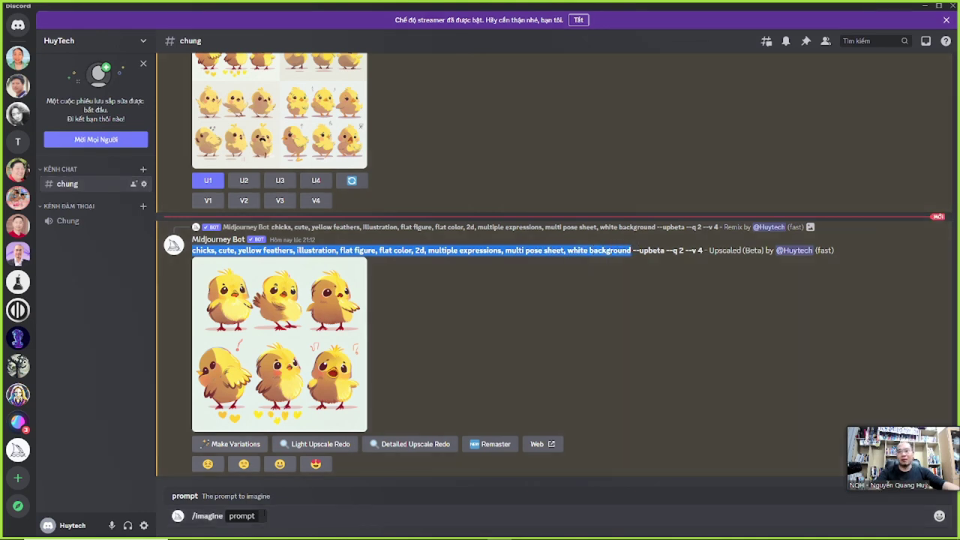
pyautogui.click(248, 516)
pyautogui.hotkey('ctrl', 'v')
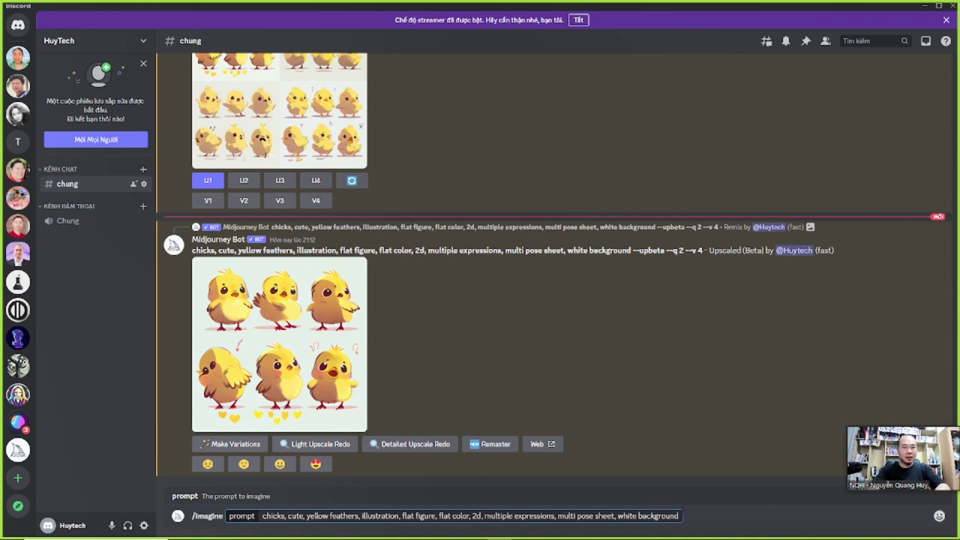
pyautogui.write(',')
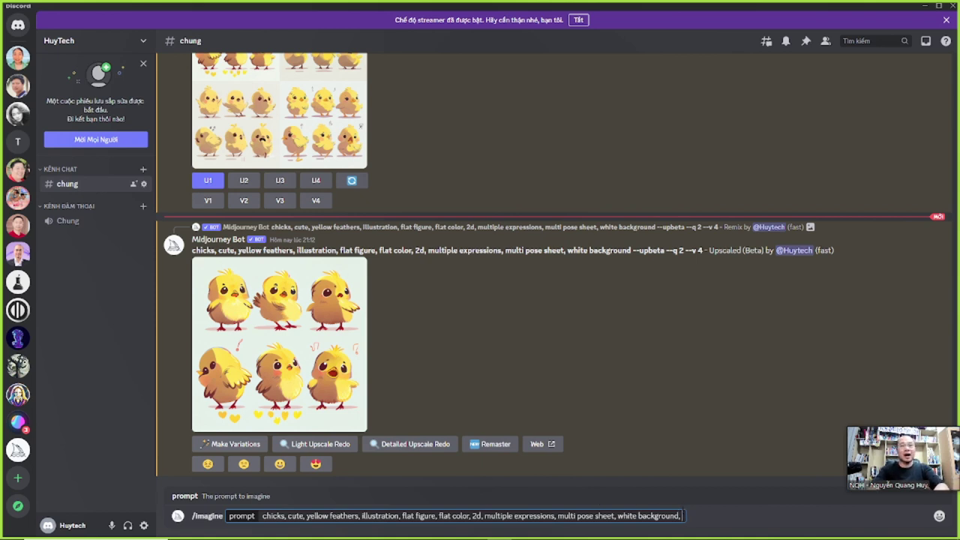
# Step: Append only the first four English translations, "Attention Enthusiasm Interest Attractive properties", from the Google translator to the /imagine prompt and submit it
pyautogui.hotkey('ctrl', 'v')
pyautogui.hotkey('ctrl', 'z')
pyautogui.hotkey('alt', 'Tab')
pyautogui.click(319, 229)
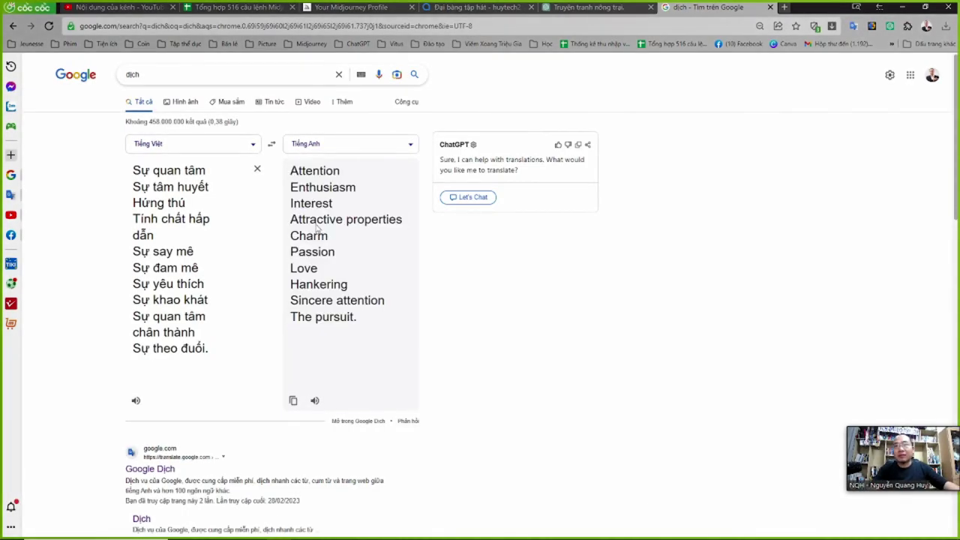
pyautogui.moveTo(291, 171); pyautogui.dragTo(403, 221)
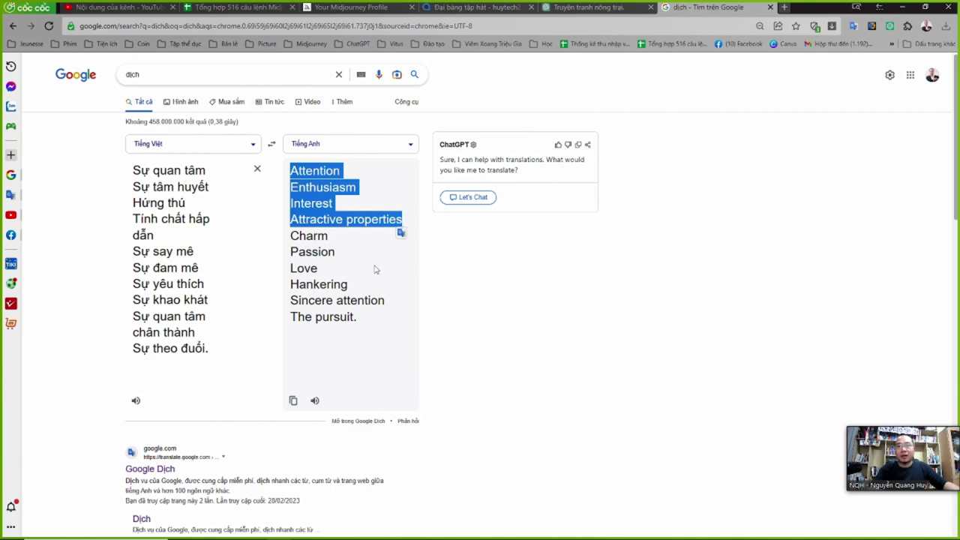
pyautogui.hotkey('ctrl', 'c')
pyautogui.hotkey('alt', 'Tab')
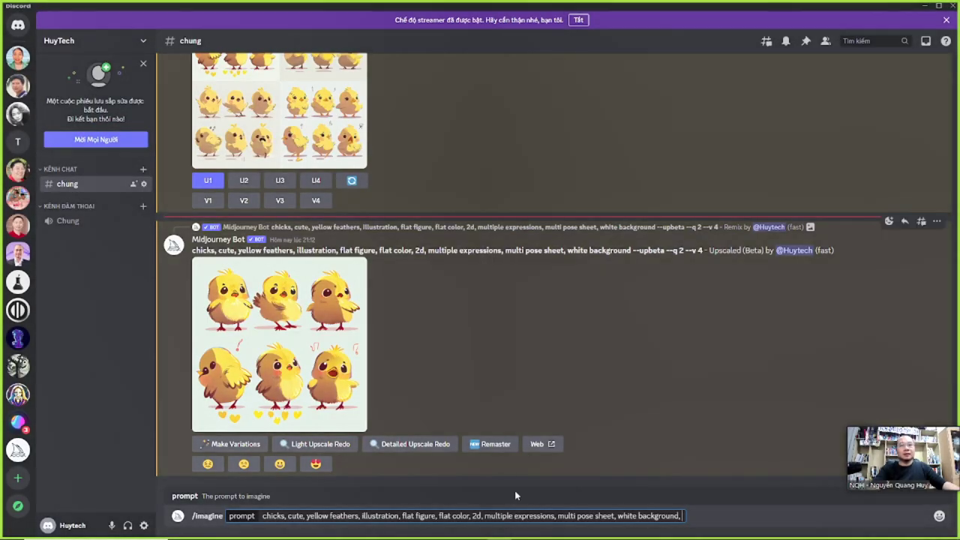
pyautogui.hotkey('ctrl', 'v')
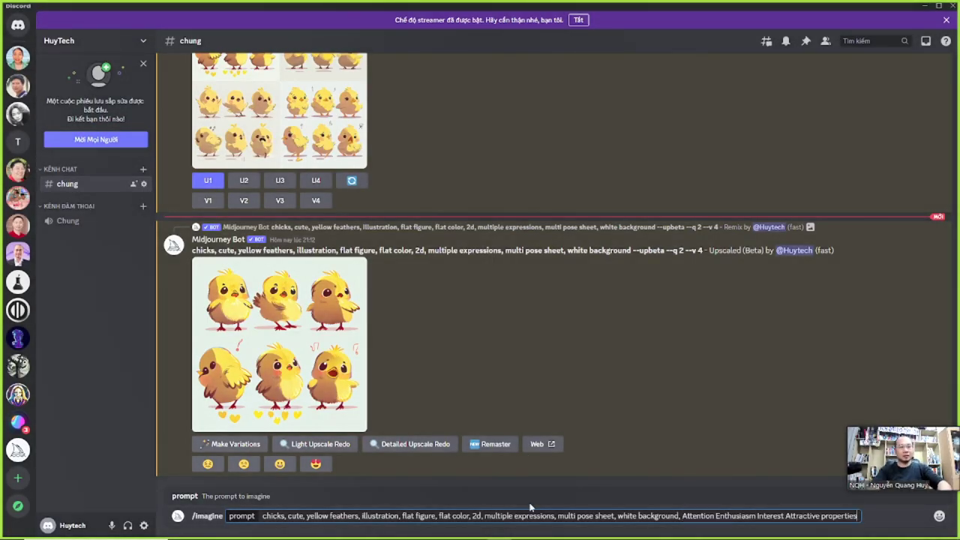
pyautogui.press('Return')
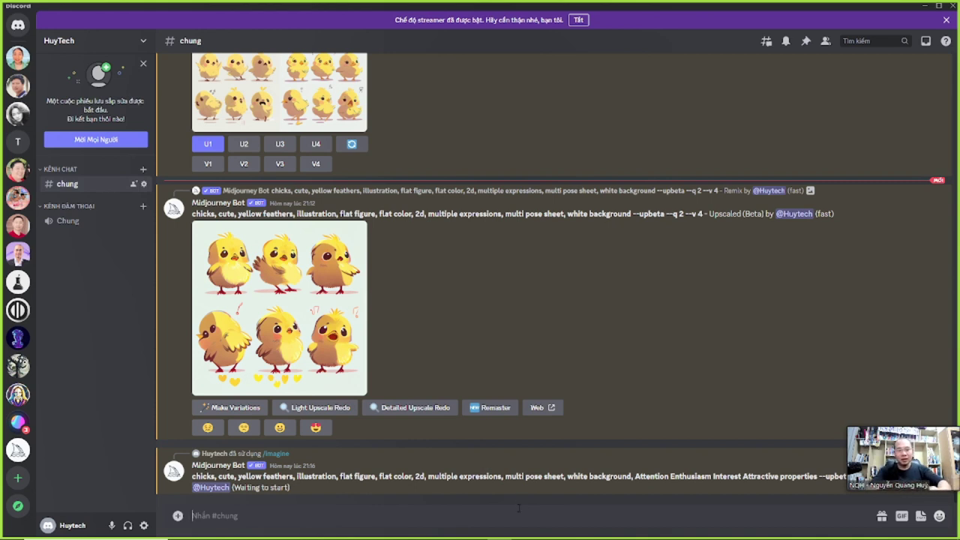
# Step: Begin another /imagine prompt in the same Discord channel
pyautogui.write('/im')
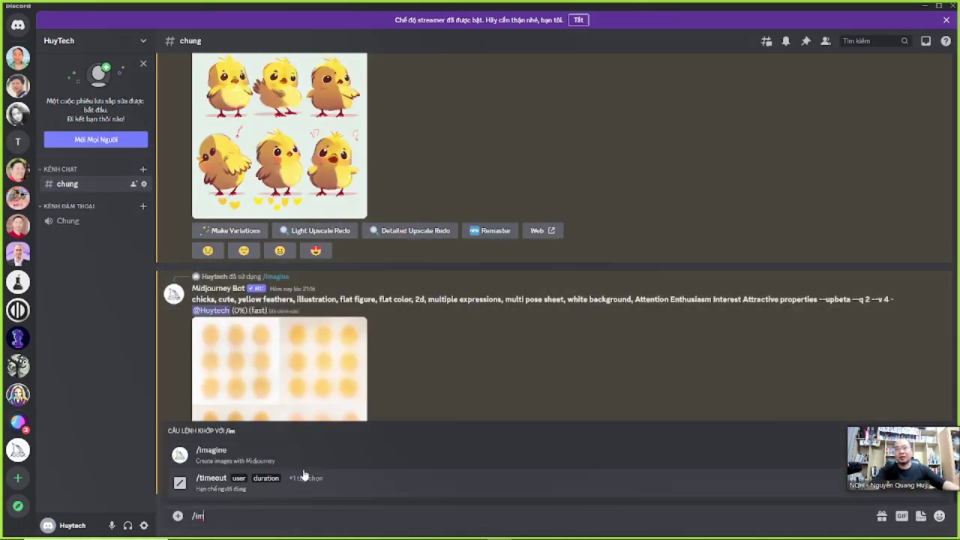
pyautogui.click(302, 459)
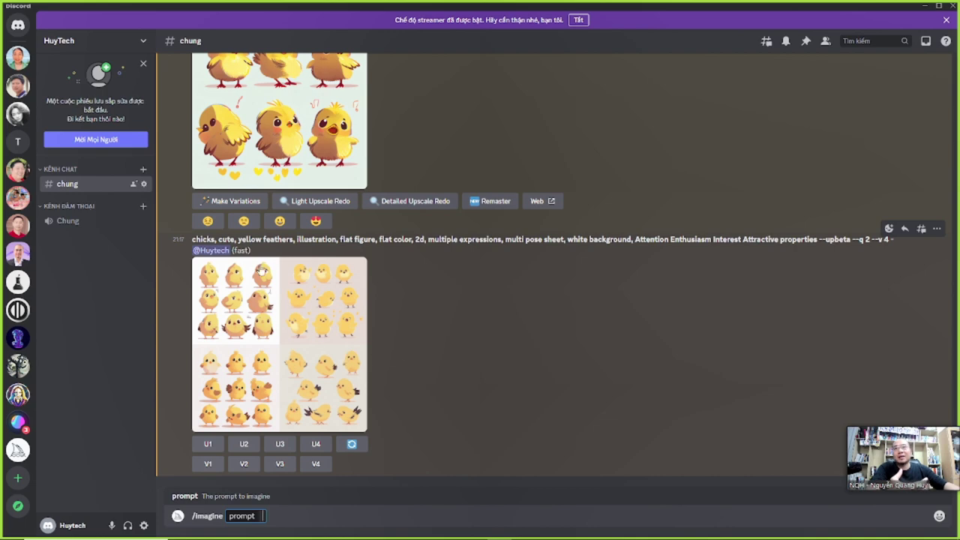
# Step: Compare the chicks' expressions in the new image grid with those in the earlier upscaled chick sheets
pyautogui.click(341, 360)
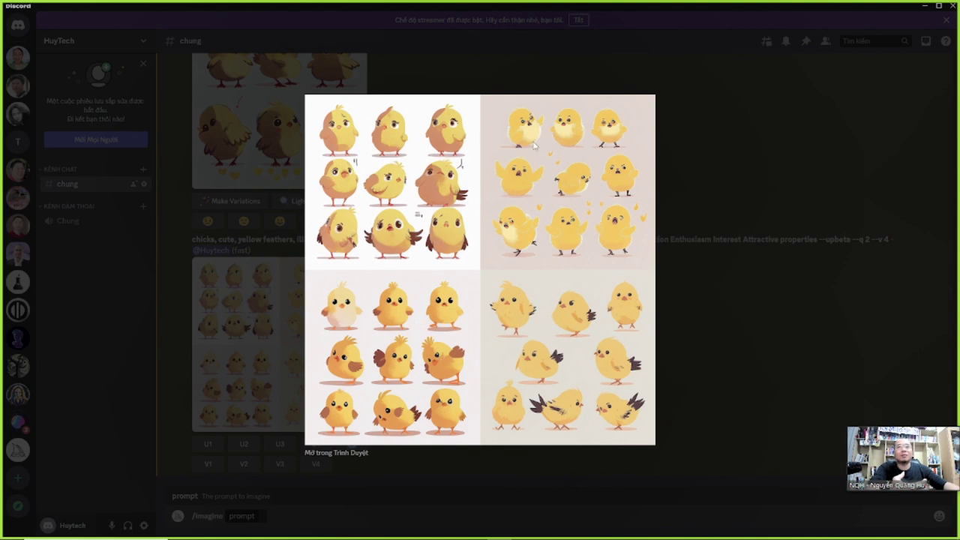
pyautogui.click(701, 371)
pyautogui.click(286, 127)
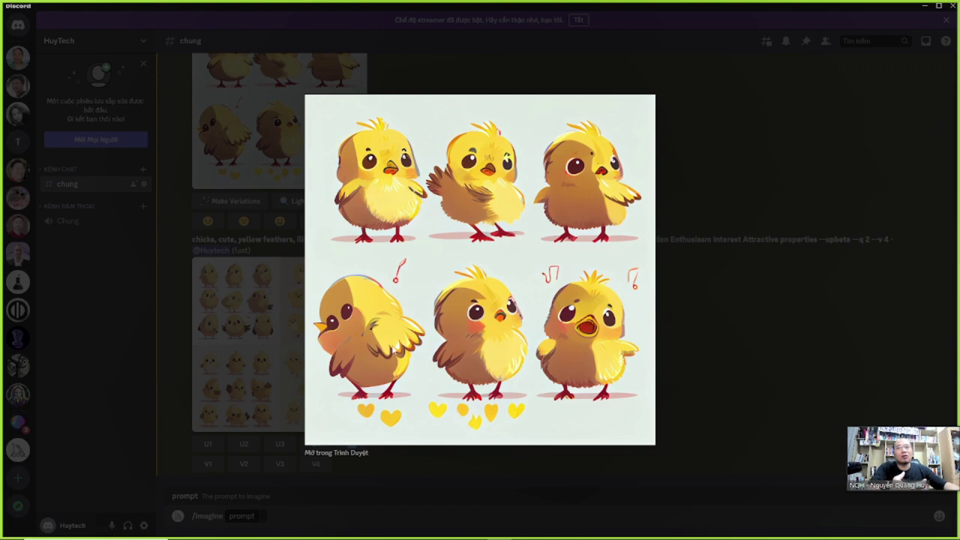
pyautogui.click(747, 268)
pyautogui.scroll(-4, 424, 343)
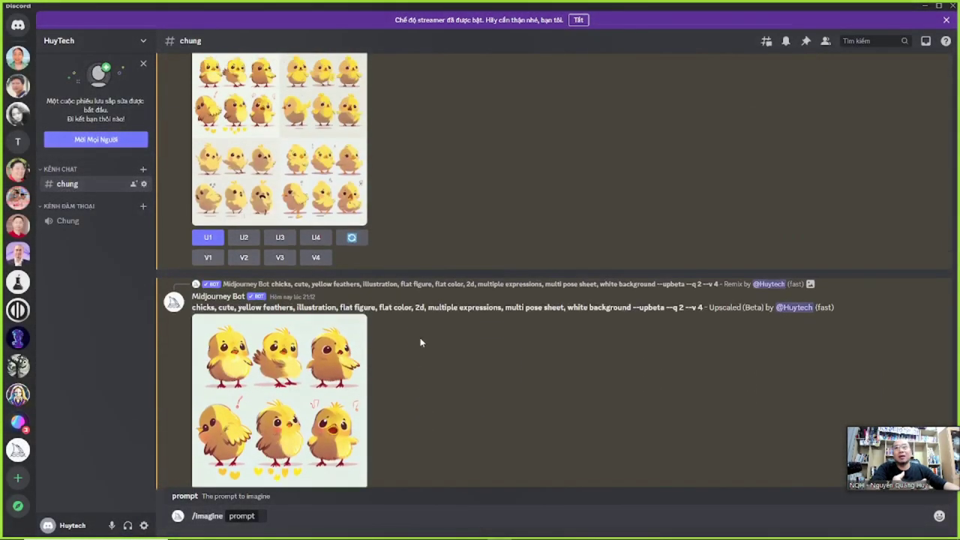
pyautogui.scroll(2, 419, 338)
pyautogui.scroll(3, 417, 339)
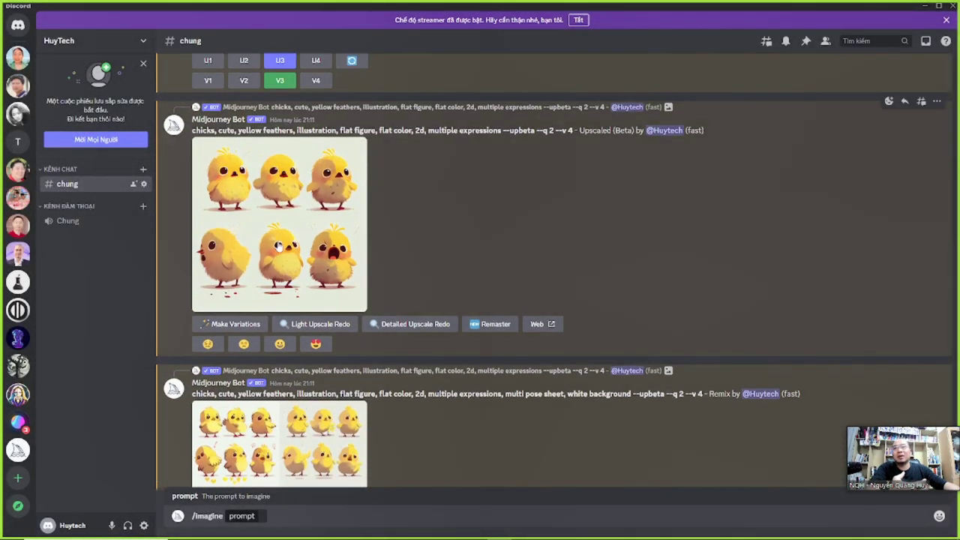
pyautogui.scroll(-7, 338, 342)
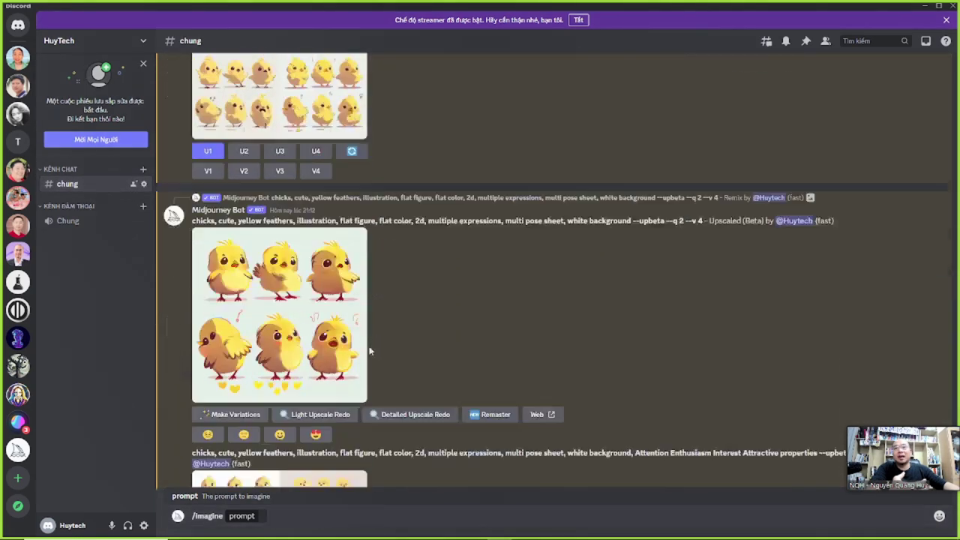
pyautogui.scroll(-3, 287, 299)
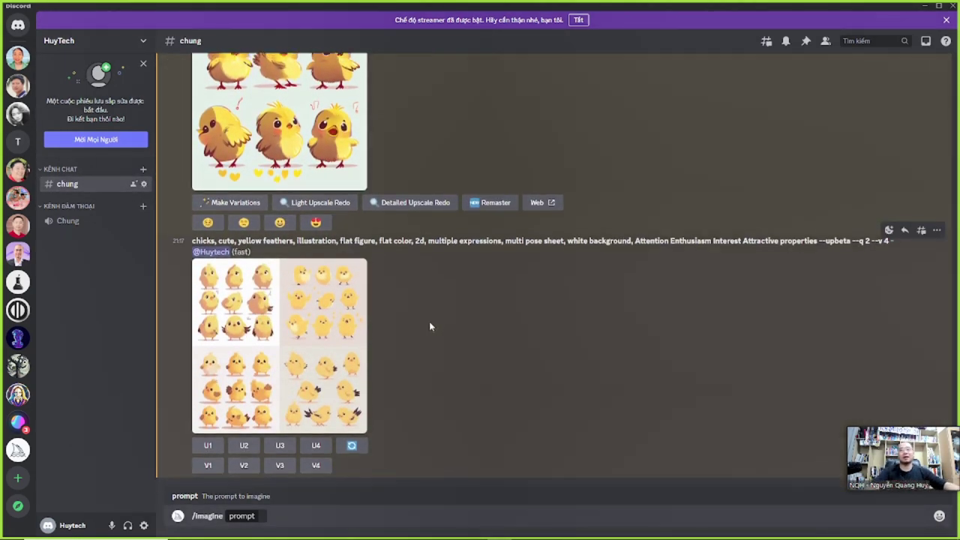
# Step: Submit the /imagine prompt with the upscaled six-chick sheet as reference image, followed by the latest prompt text from "chicks" to "Attractive properties"
pyautogui.scroll(2, 428, 326)
pyautogui.moveTo(276, 214); pyautogui.dragTo(262, 520)
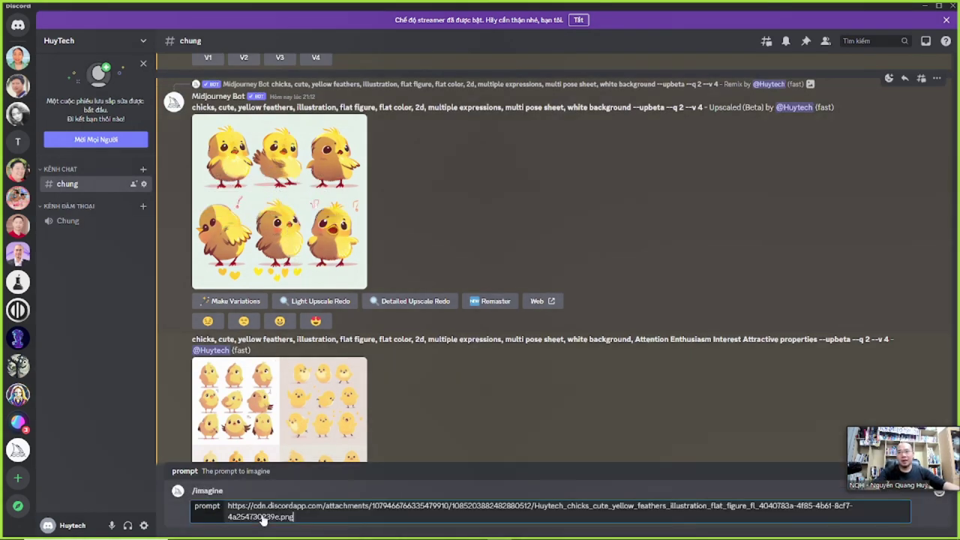
pyautogui.moveTo(192, 339); pyautogui.dragTo(818, 339)
pyautogui.hotkey('ctrl', 'c')
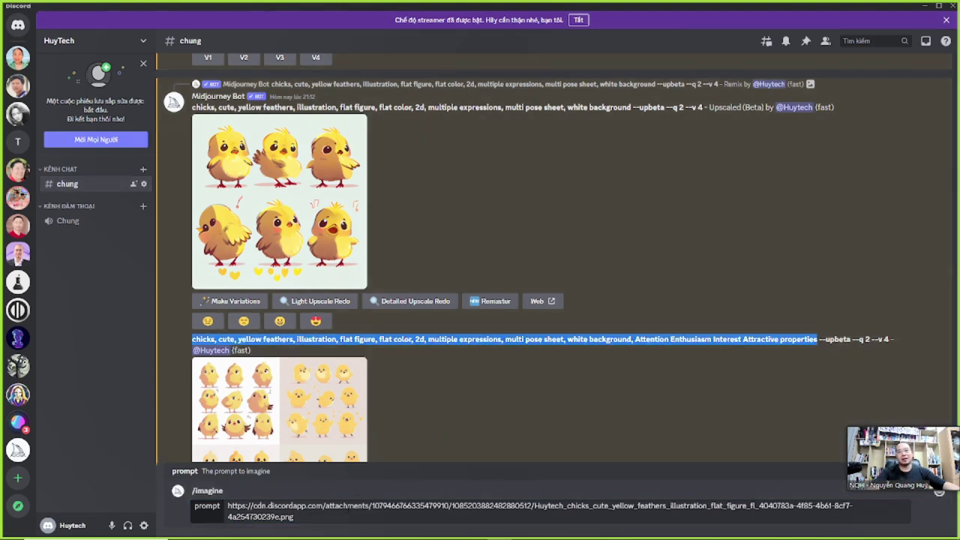
pyautogui.click(525, 516)
pyautogui.hotkey('ctrl', 'v')
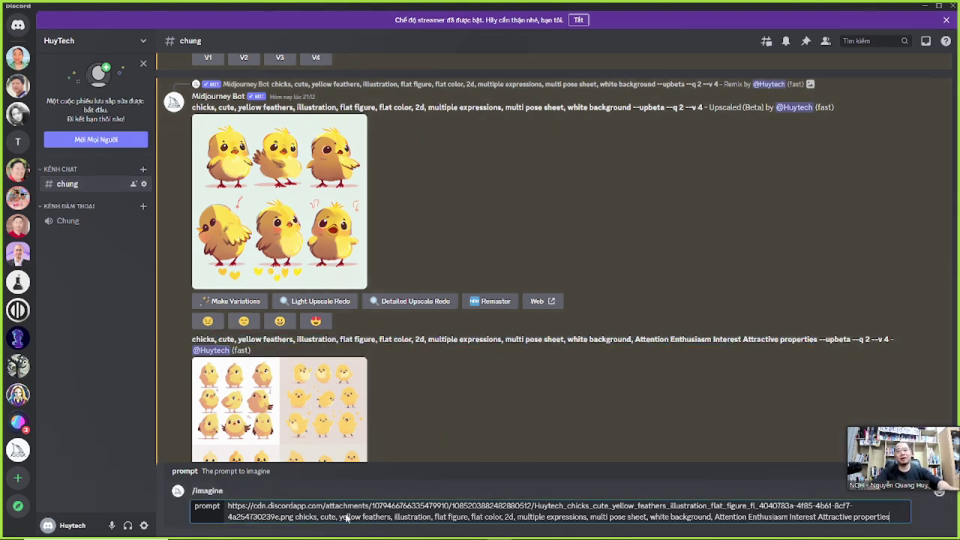
pyautogui.press('Return')
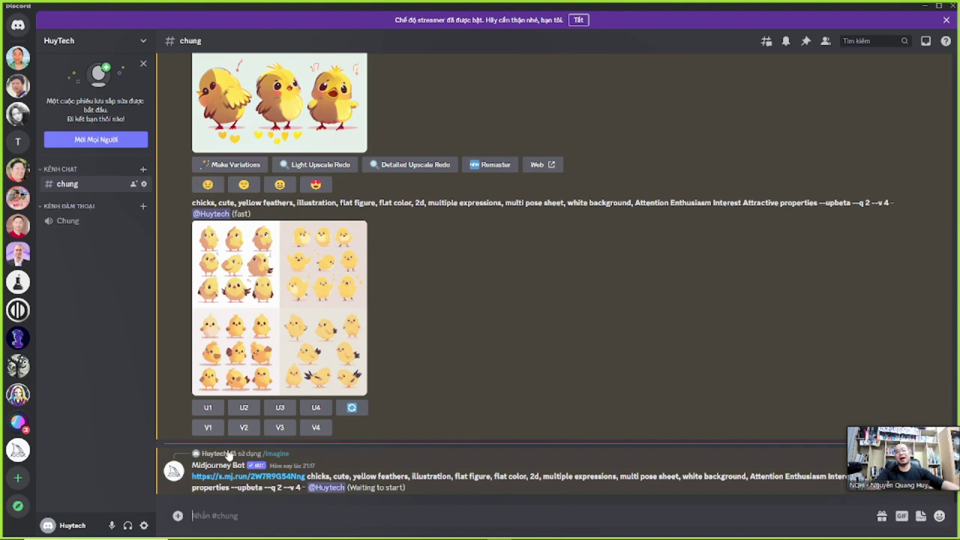
pyautogui.scroll(3, 213, 172)
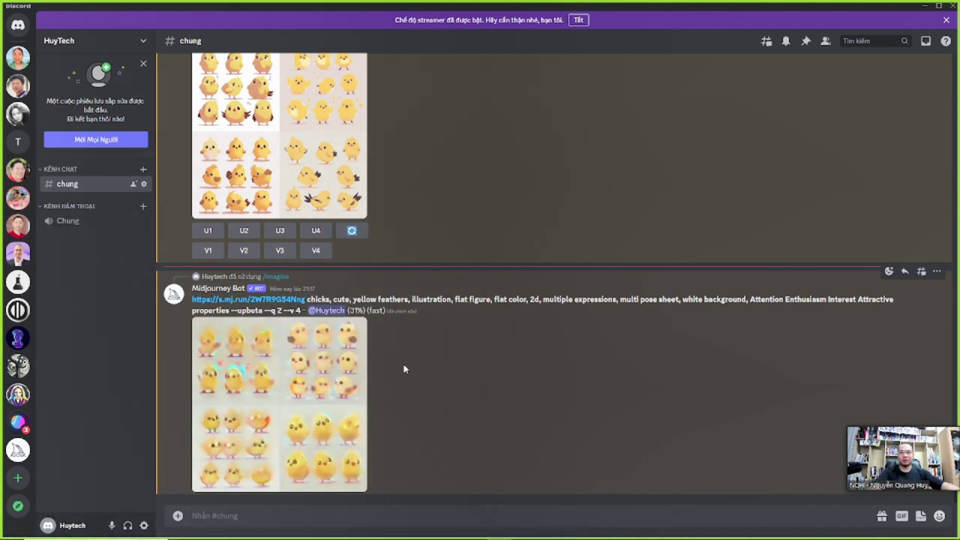
pyautogui.scroll(3, 403, 367)
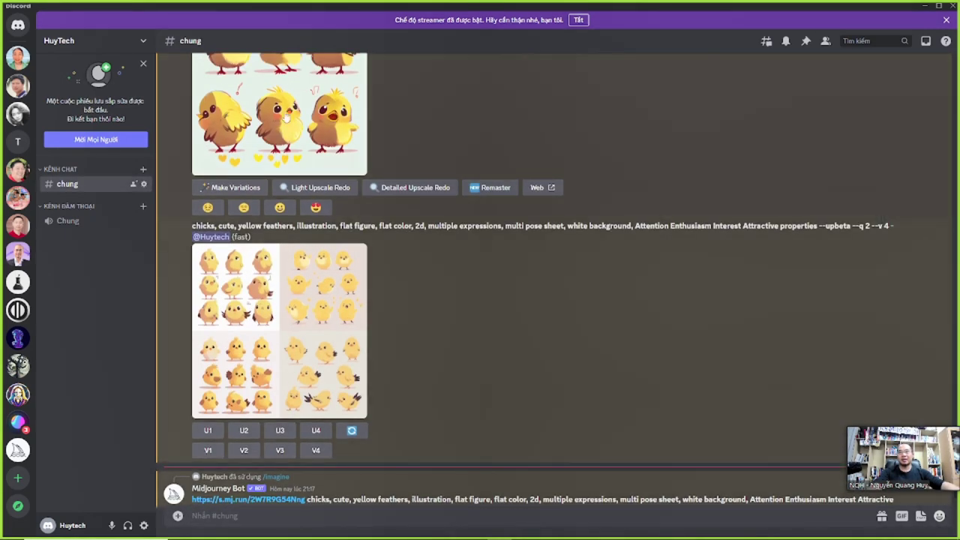
pyautogui.scroll(-3, 283, 128)
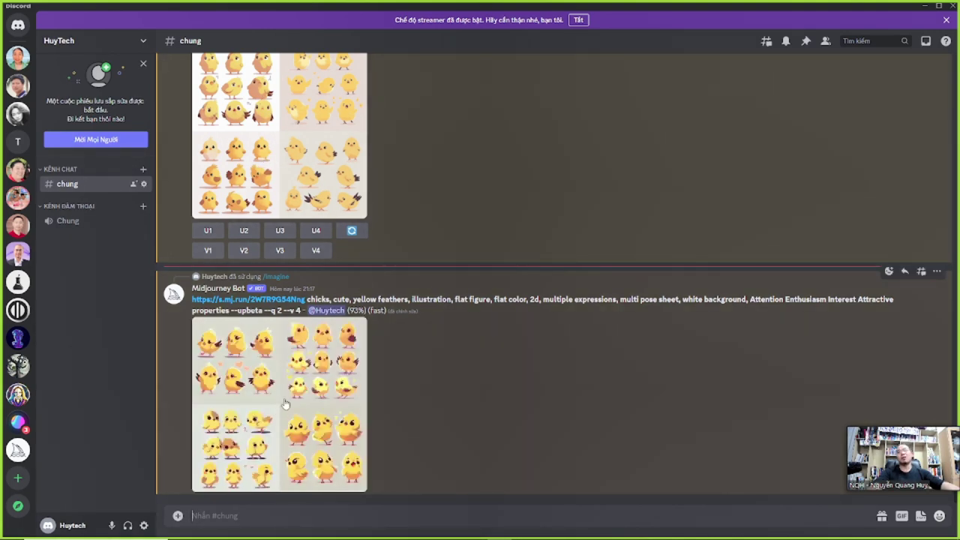
# Step: Compare the image grid generated from the reference sheet with the previous grid, viewing the new grid enlarged
pyautogui.scroll(1, 280, 300)
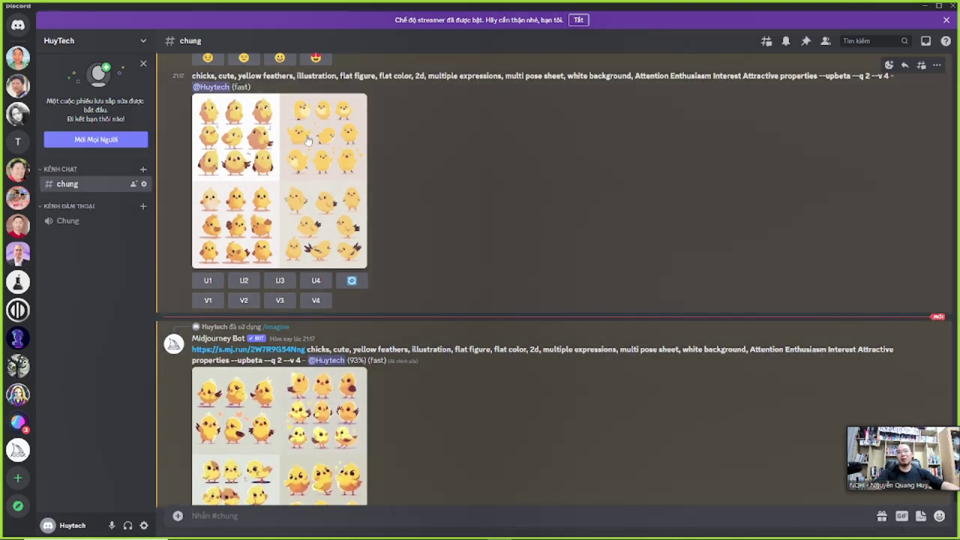
pyautogui.scroll(-1, 330, 189)
pyautogui.scroll(1, 358, 197)
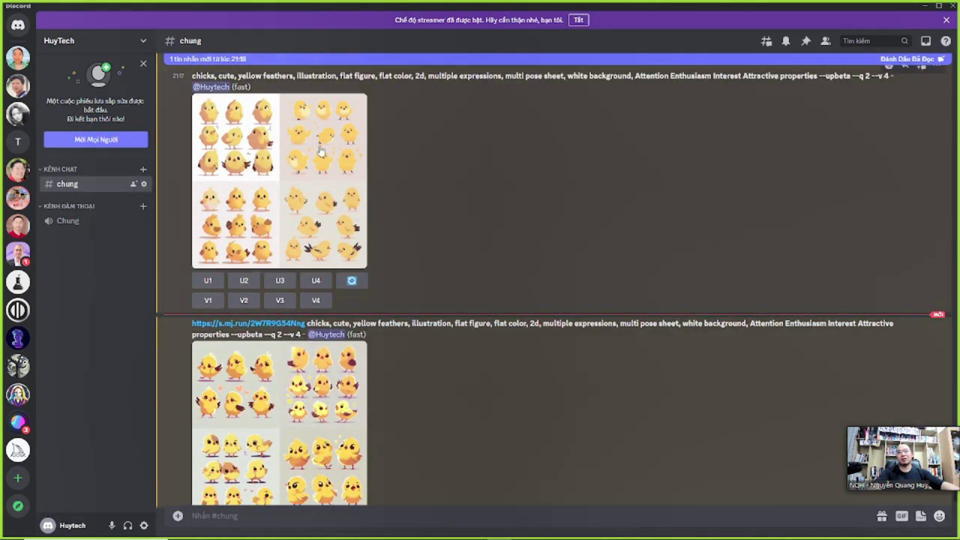
pyautogui.scroll(-1, 415, 324)
pyautogui.click(293, 328)
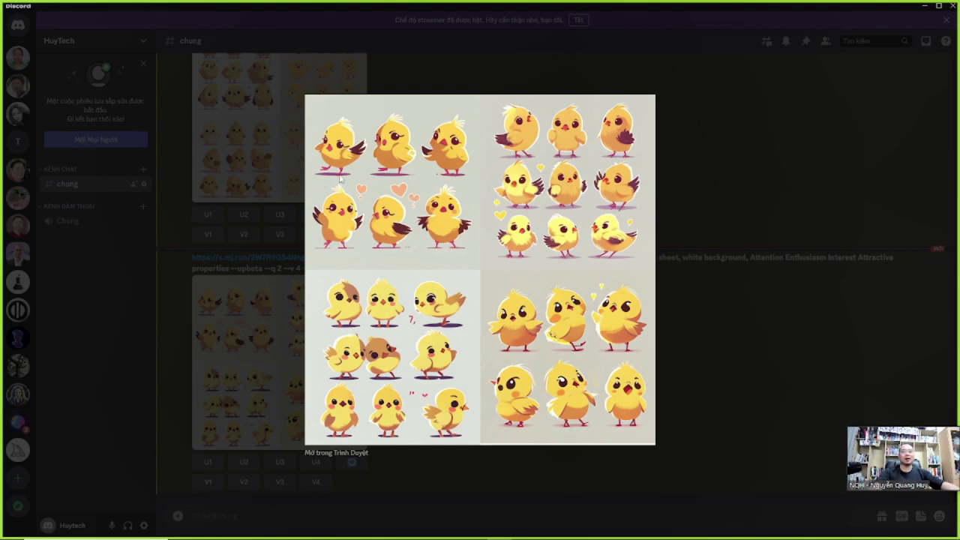
pyautogui.click(663, 321)
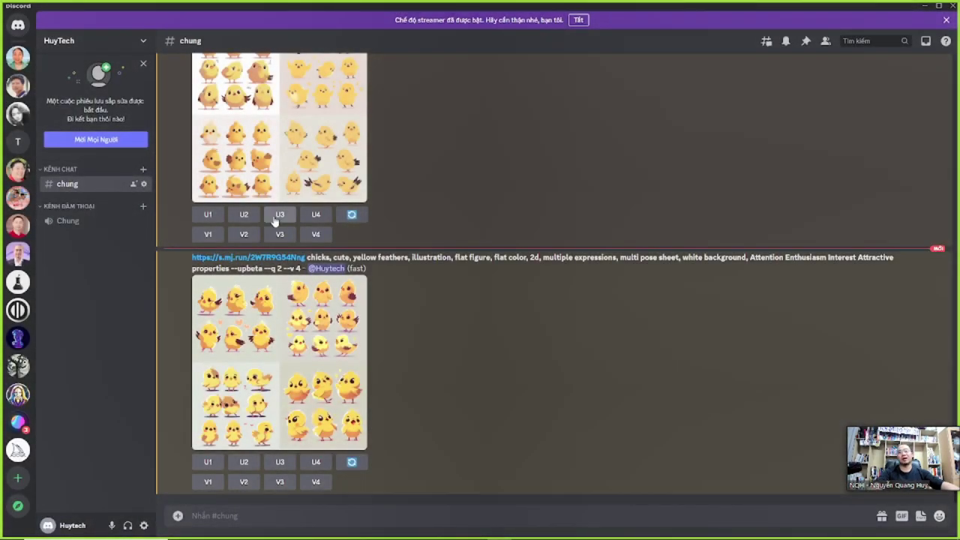
pyautogui.scroll(1, 315, 421)
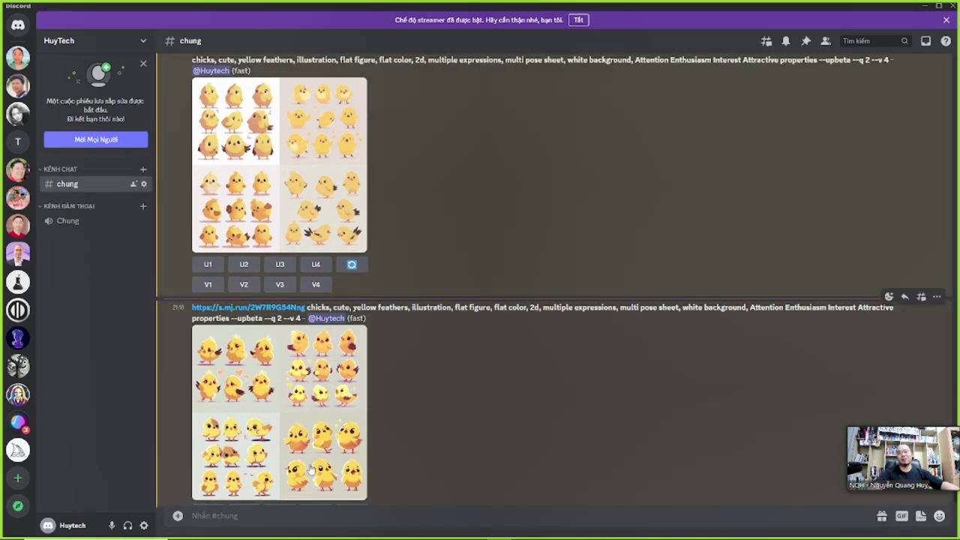
# Step: Save the upscaled six-chick sheet with the yellow hearts to the Downloads folder under its suggested file name
pyautogui.scroll(4, 381, 283)
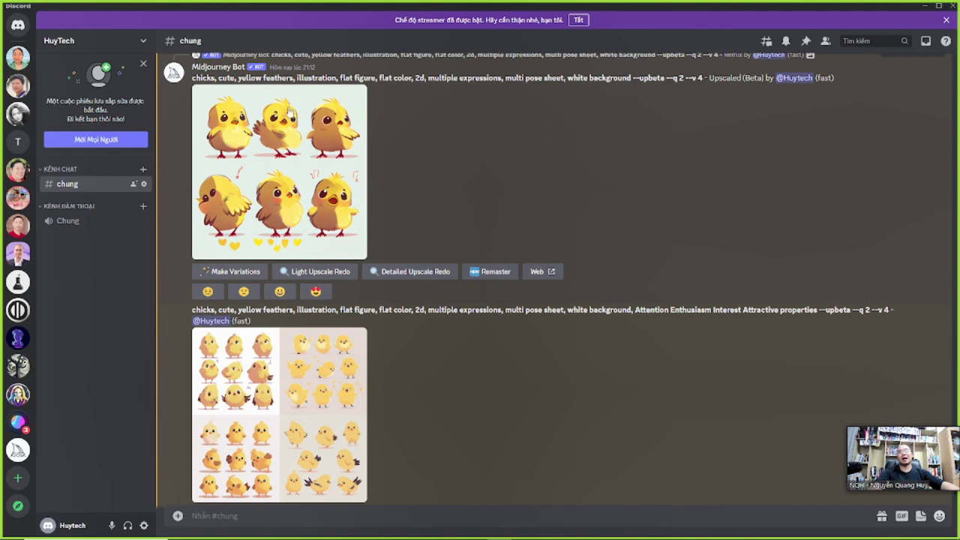
pyautogui.rightClick(273, 144)
pyautogui.click(316, 369)
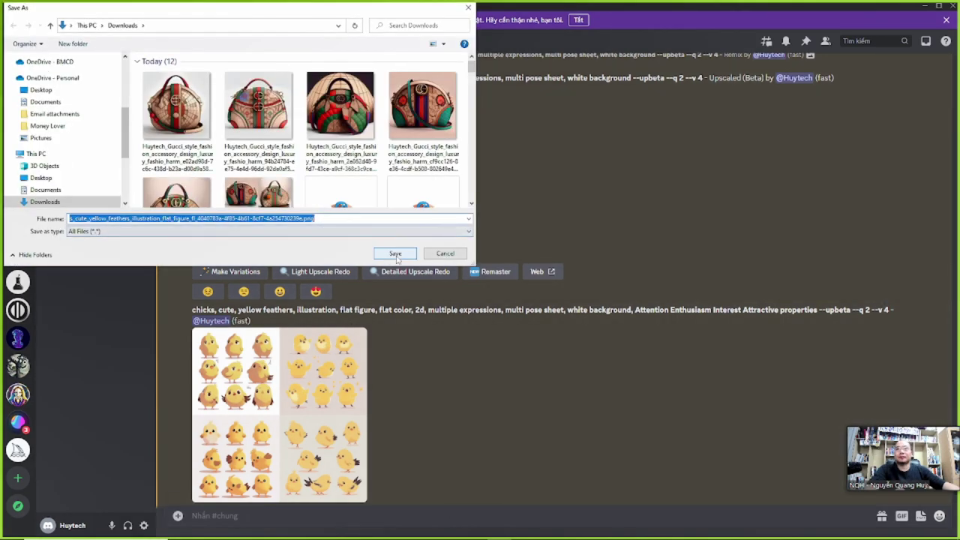
pyautogui.click(385, 256)
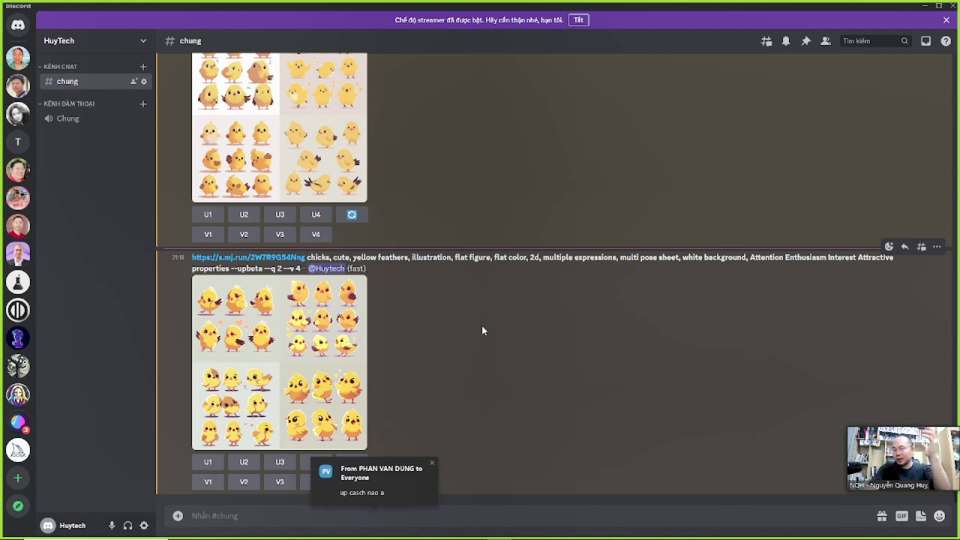
# Step: Upload the saved six-chick sheet from Downloads and post it in the chung channel
pyautogui.click(177, 517)
pyautogui.click(197, 443)
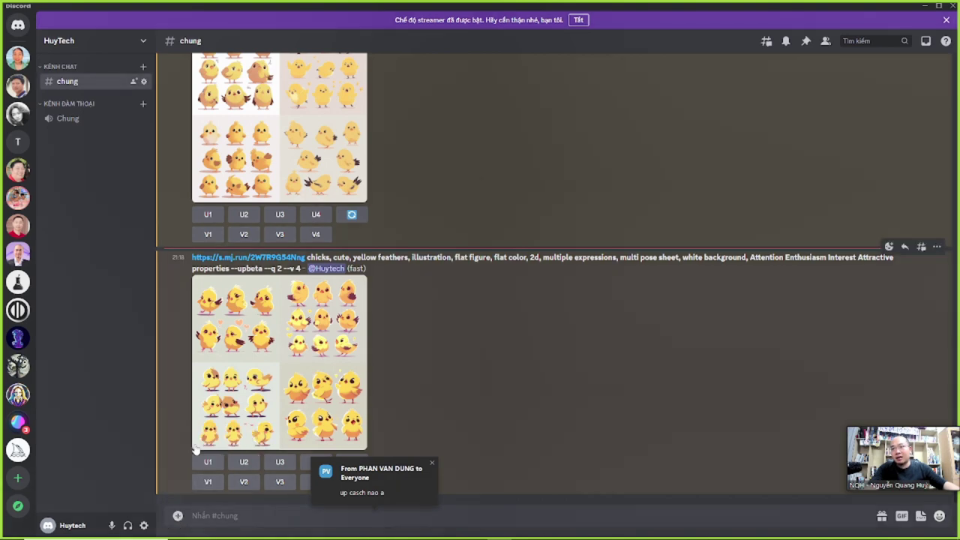
pyautogui.doubleClick(151, 116)
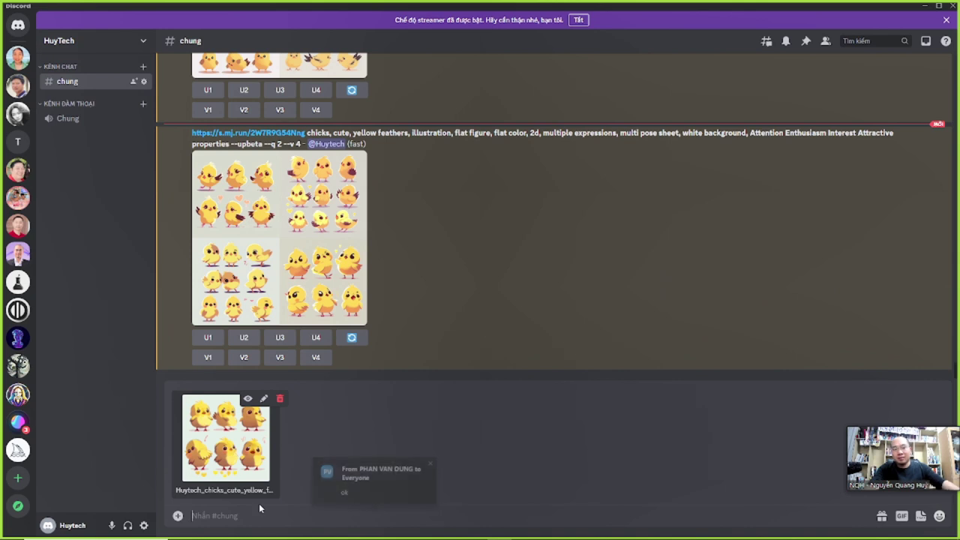
pyautogui.press('Return')
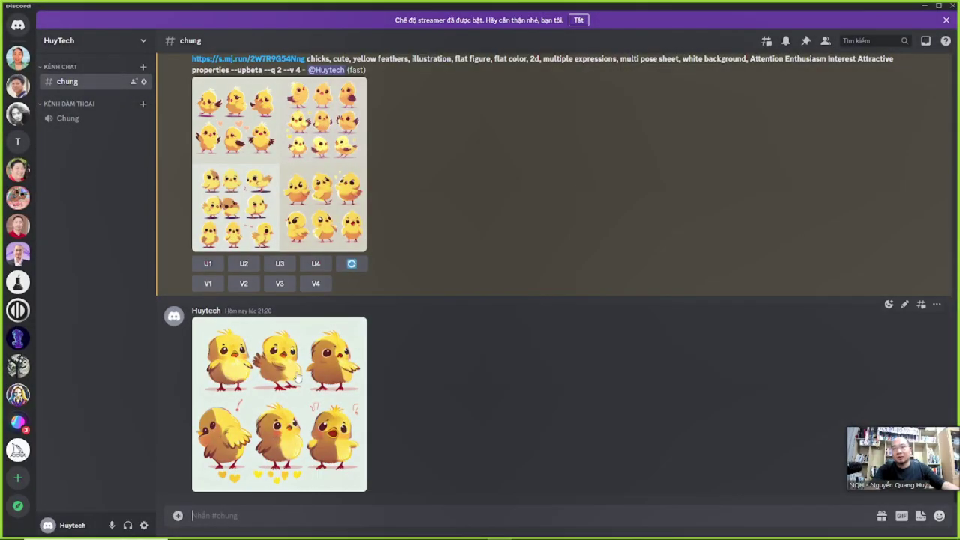
# Step: Begin an /imagine prompt with the link of the newly posted six-chick sheet as reference image
pyautogui.moveTo(272, 379); pyautogui.dragTo(223, 520)
pyautogui.write('/')
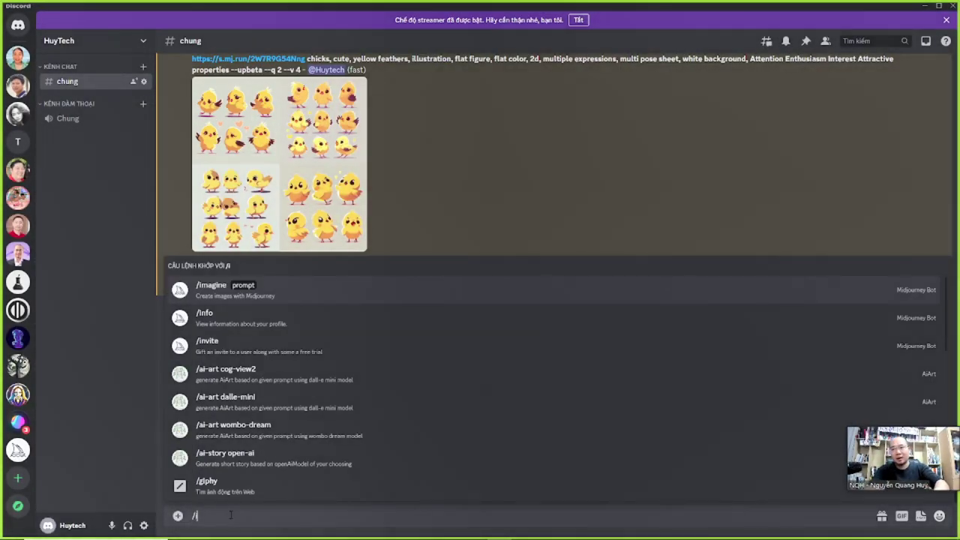
pyautogui.write('im')
pyautogui.click(240, 469)
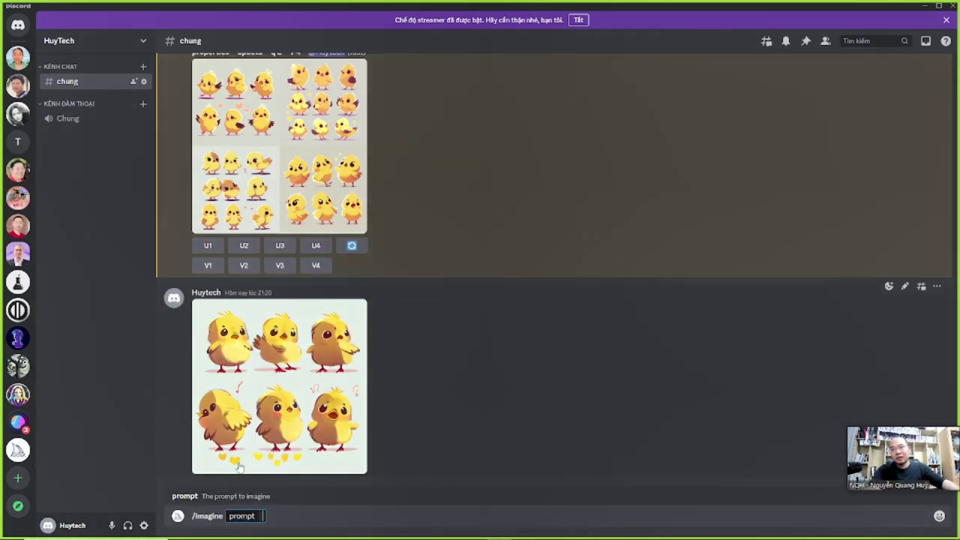
pyautogui.moveTo(253, 399); pyautogui.dragTo(295, 468)
pyautogui.moveTo(365, 357); pyautogui.dragTo(263, 519)
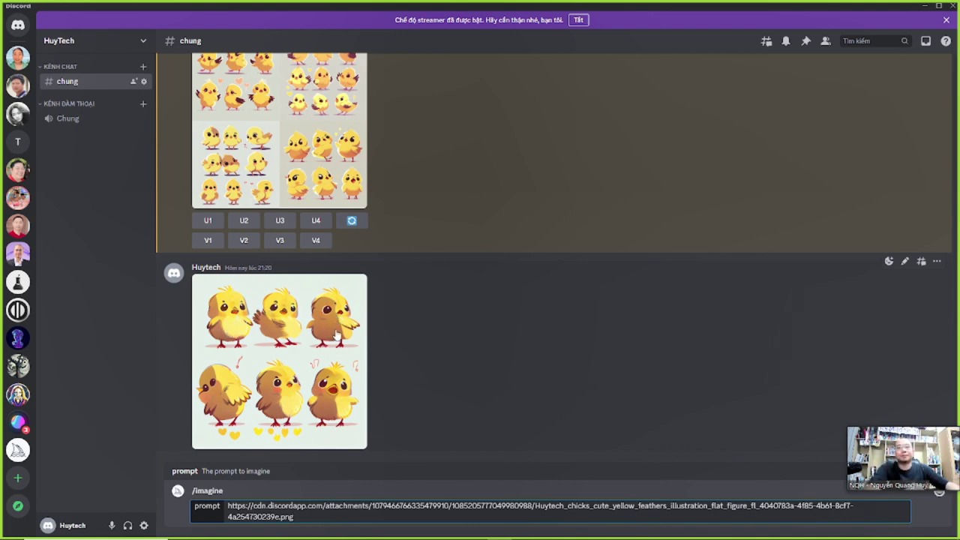
# Step: Append the latest prompt's text from "chicks" to "white background" after the image link, followed by "sad,"
pyautogui.click(433, 334)
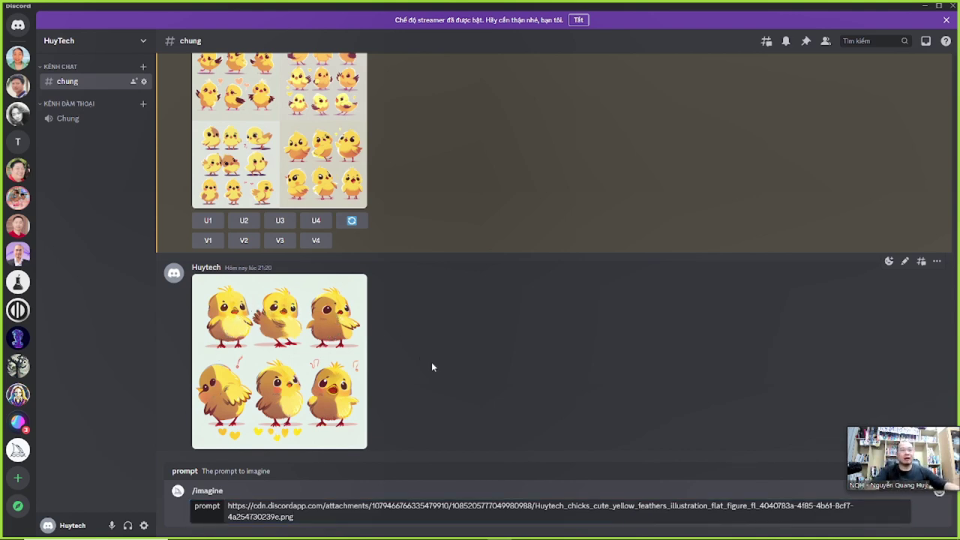
pyautogui.scroll(4, 409, 438)
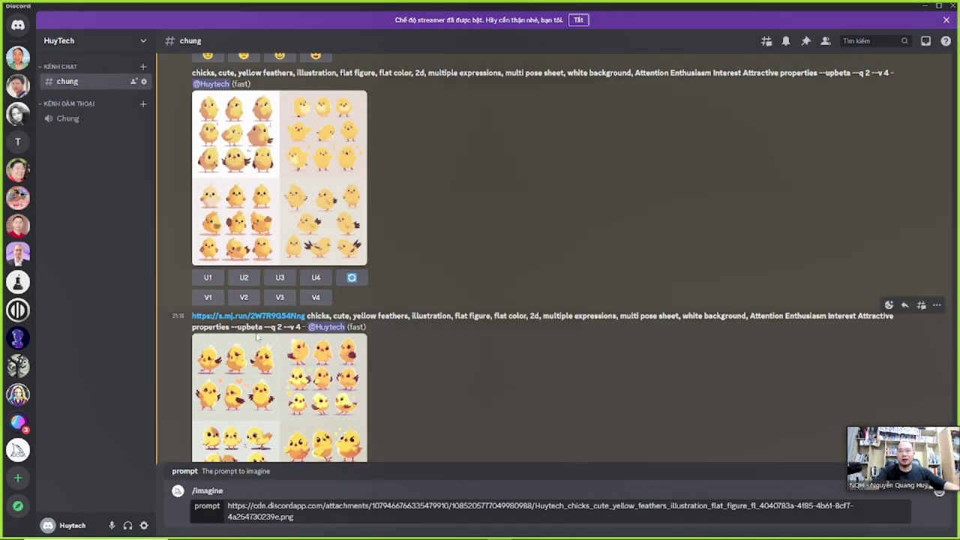
pyautogui.moveTo(307, 316); pyautogui.dragTo(792, 316)
pyautogui.click(585, 308)
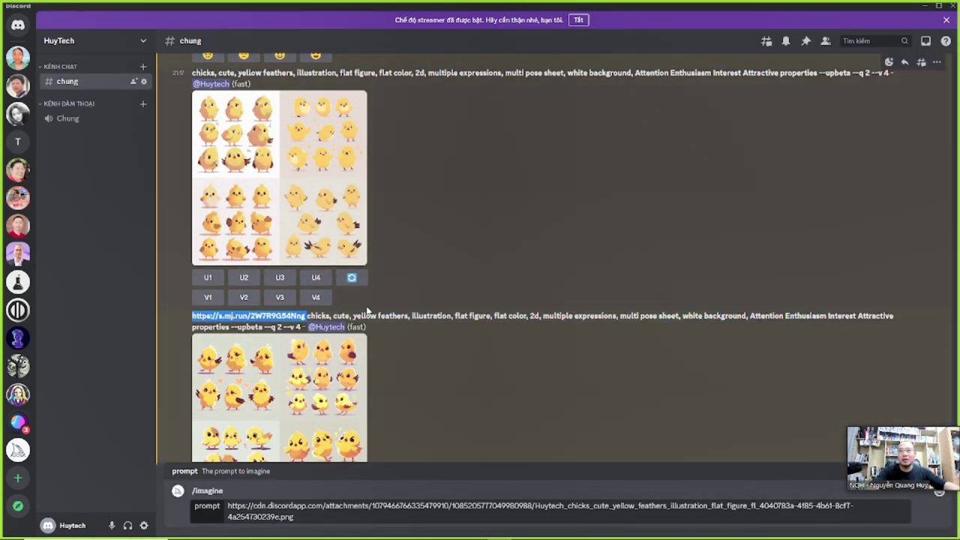
pyautogui.moveTo(306, 316); pyautogui.dragTo(749, 316)
pyautogui.hotkey('ctrl', 'c')
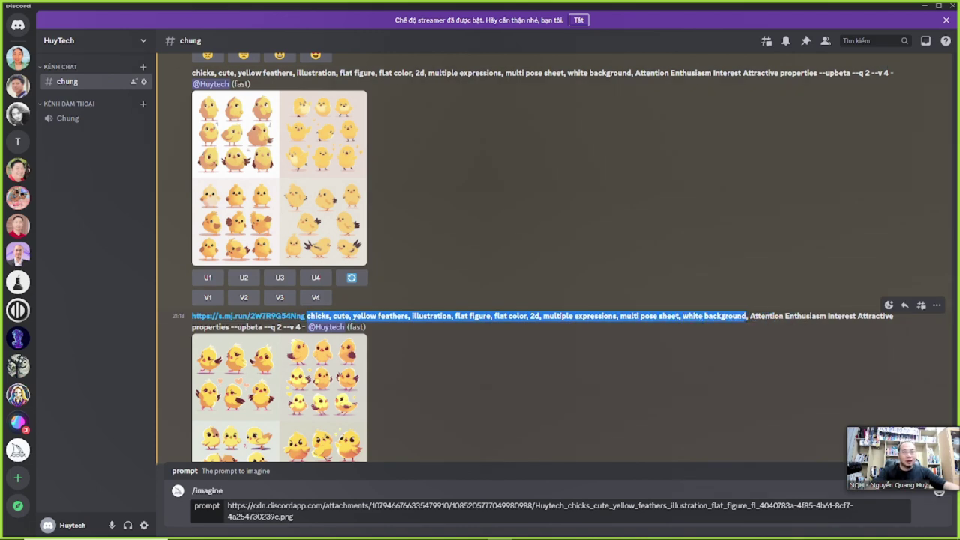
pyautogui.click(311, 518)
pyautogui.hotkey('ctrl', 'v')
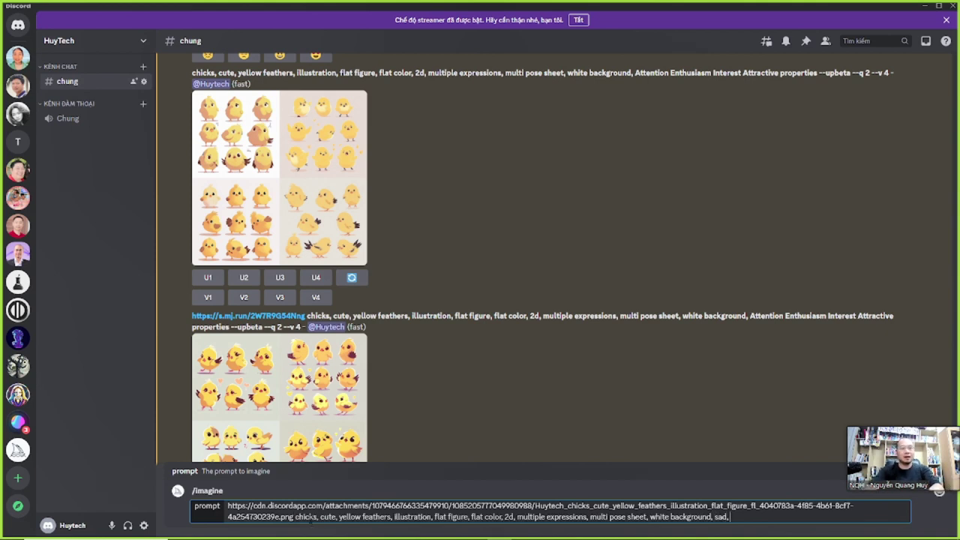
# Step: Translate "thất vọng" into English in the browser's Google translator and append "disappointed" to the /imagine prompt in Discord
pyautogui.hotkey('alt', 'Tab')
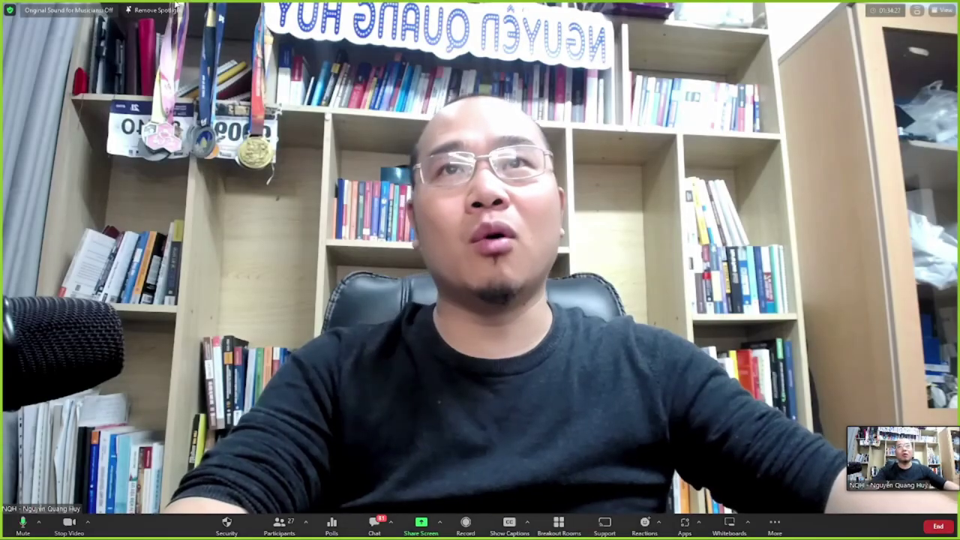
pyautogui.hotkey('alt', 'Tab')
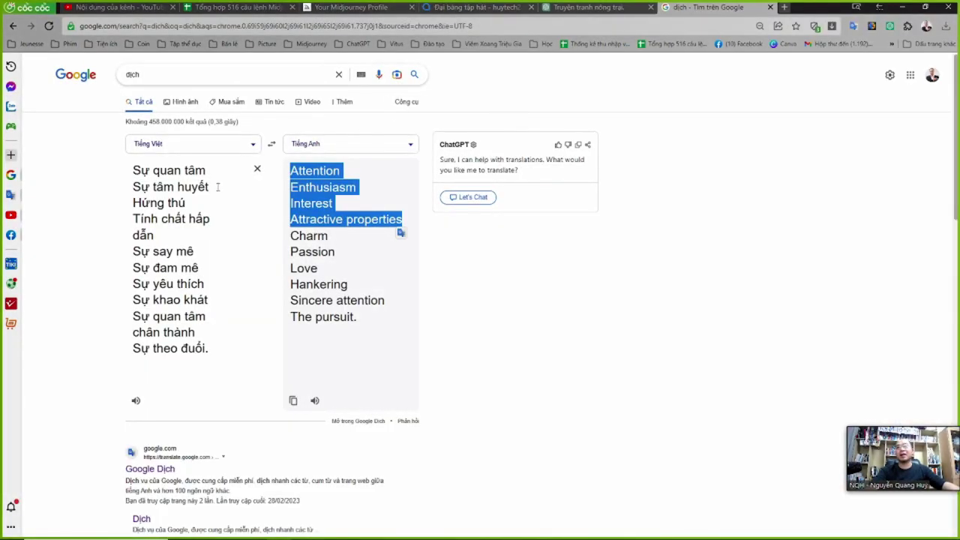
pyautogui.hotkey('ctrl', 'a')
pyautogui.write('thâts vongj')
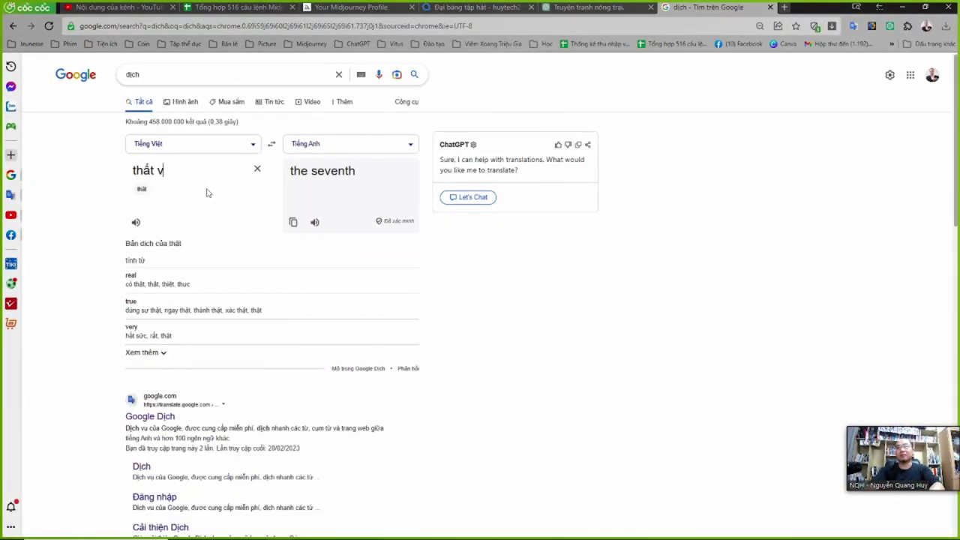
pyautogui.moveTo(384, 180); pyautogui.dragTo(286, 171)
pyautogui.hotkey('ctrl', 'c')
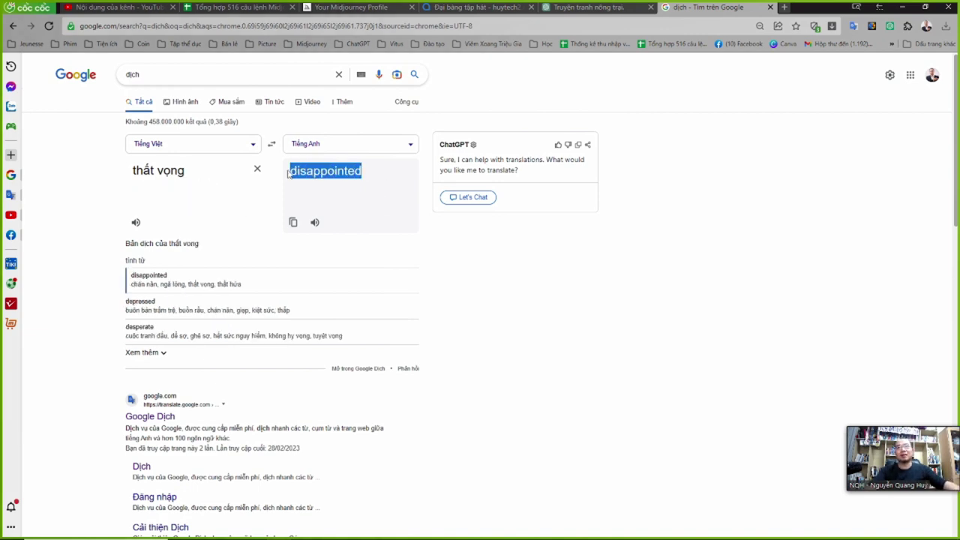
pyautogui.hotkey('alt', 'Tab')
pyautogui.hotkey('alt', 'Tab')
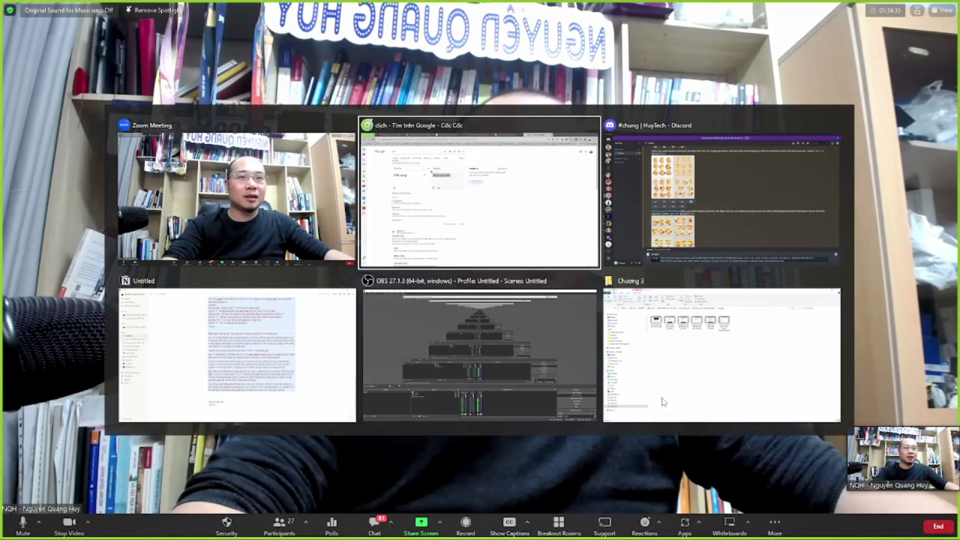
pyautogui.hotkey('ctrl', 'v')
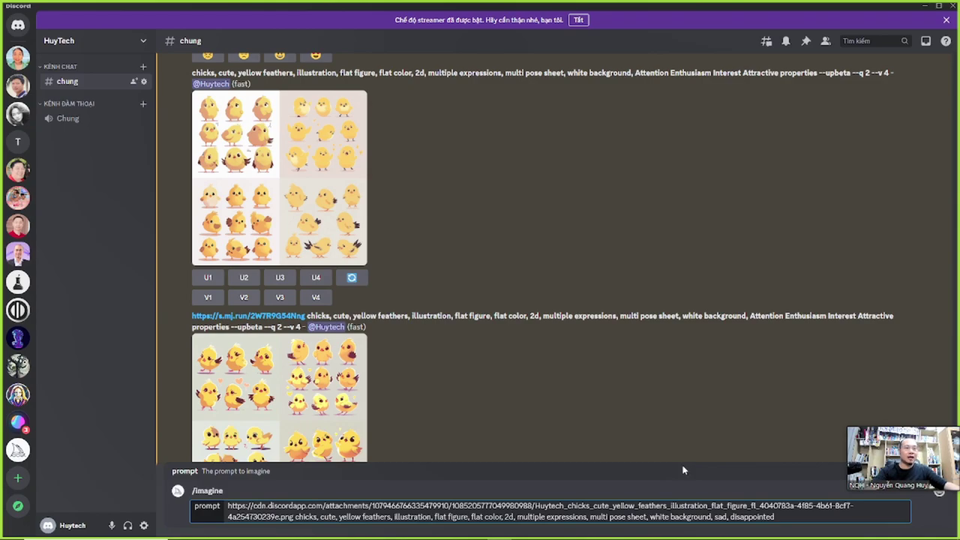
# Step: Translate "mệt mỏi" into English in the browser's Google translator and append ", tired" to the /imagine prompt in Discord
pyautogui.hotkey('alt', 'Tab')
pyautogui.hotkey('alt', 'Tab')
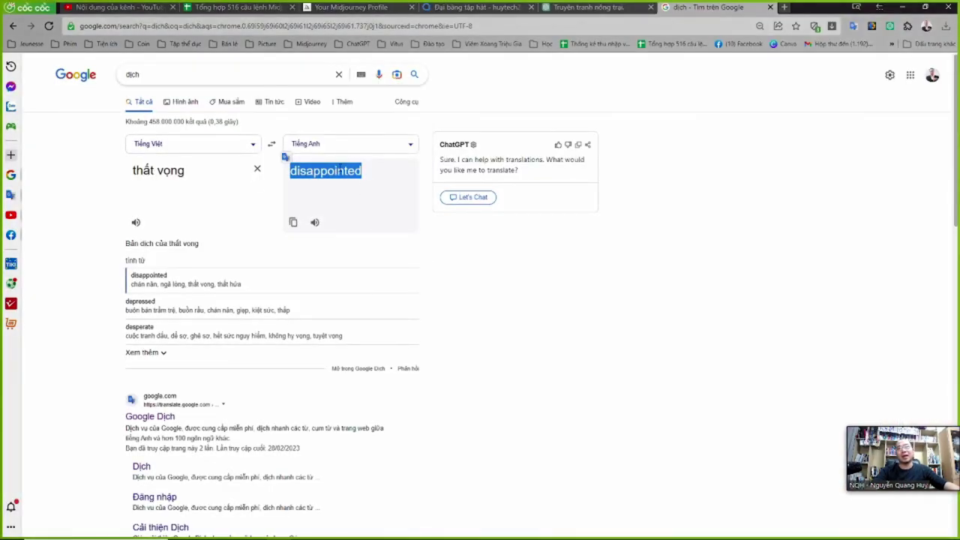
pyautogui.tripleClick(206, 171)
pyautogui.write('mệt mỏi')
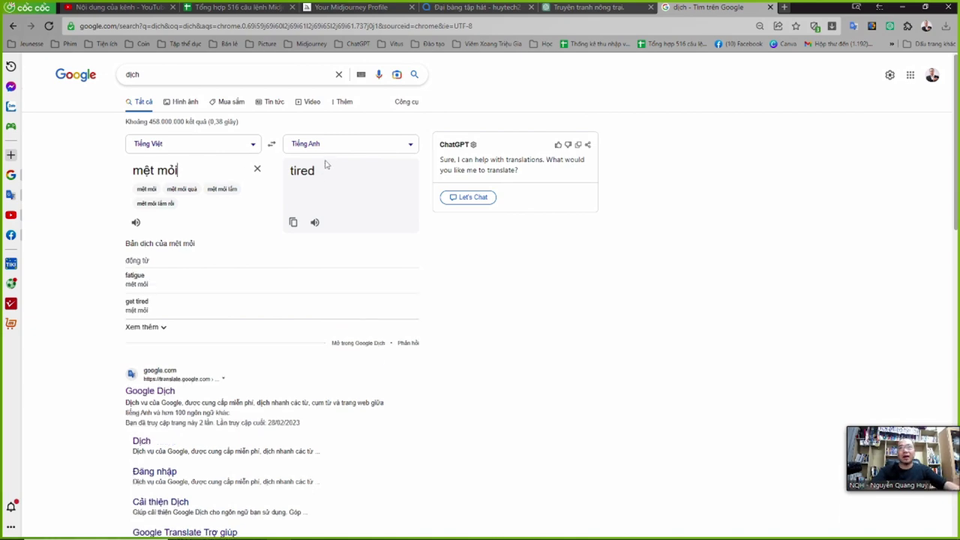
pyautogui.moveTo(327, 164); pyautogui.dragTo(269, 157)
pyautogui.hotkey('ctrl', 'c')
pyautogui.hotkey('alt', 'Tab')
pyautogui.hotkey('alt', 'Tab')
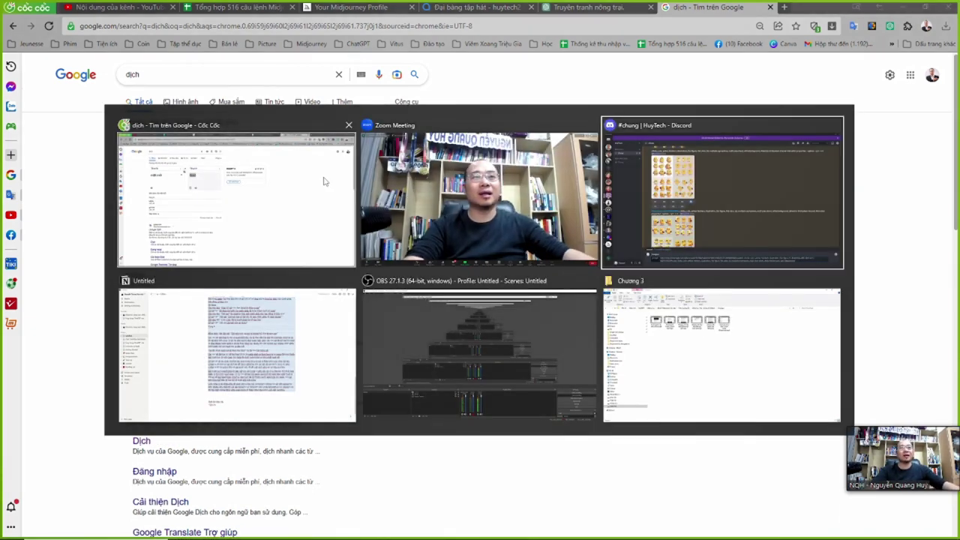
pyautogui.write(',')
pyautogui.hotkey('ctrl', 'v')
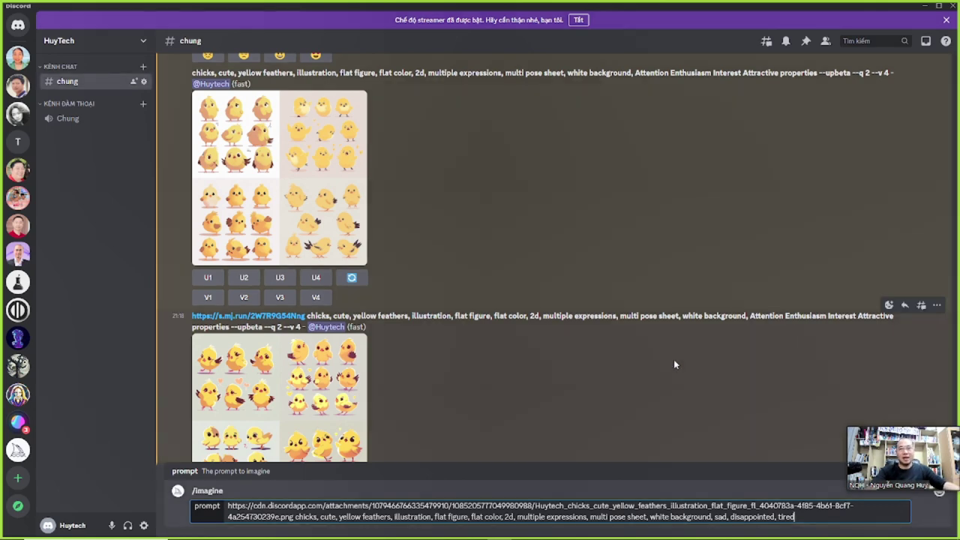
# Step: Translate "chán nản" in the browser's Google translator, append ", bored" to the /imagine prompt in Discord and submit it
pyautogui.hotkey('alt', 'Tab')
pyautogui.tripleClick(192, 171)
pyautogui.write('chán nản')
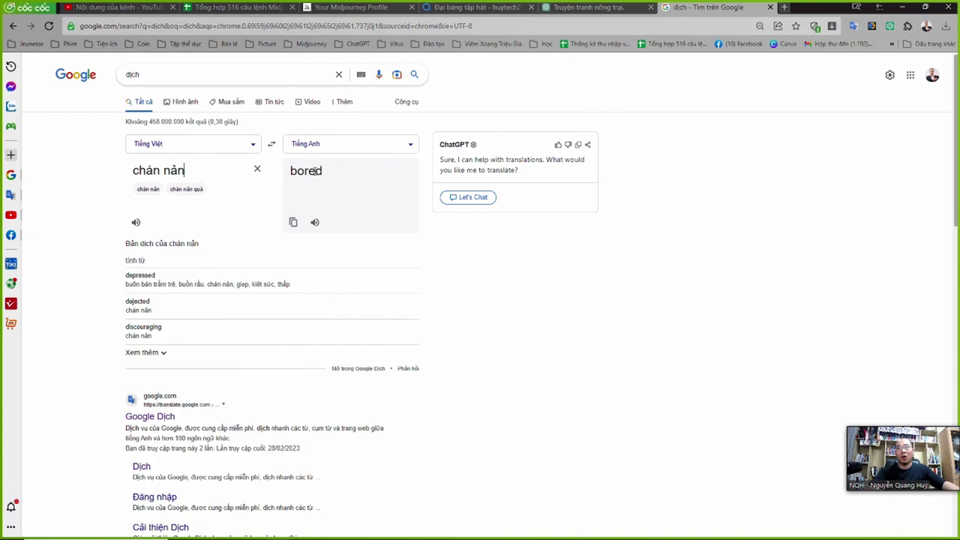
pyautogui.moveTo(322, 171); pyautogui.dragTo(275, 176)
pyautogui.hotkey('ctrl', 'c')
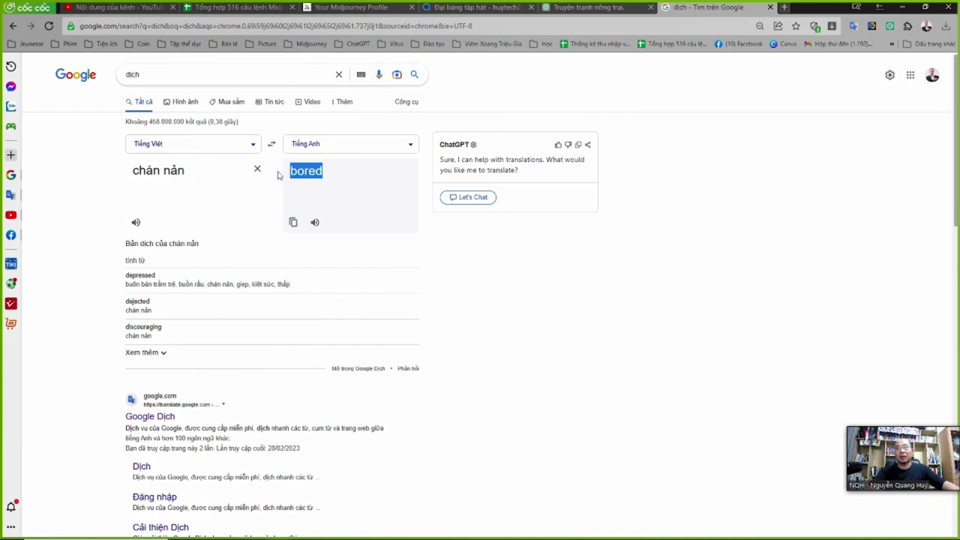
pyautogui.hotkey('alt', 'Tab')
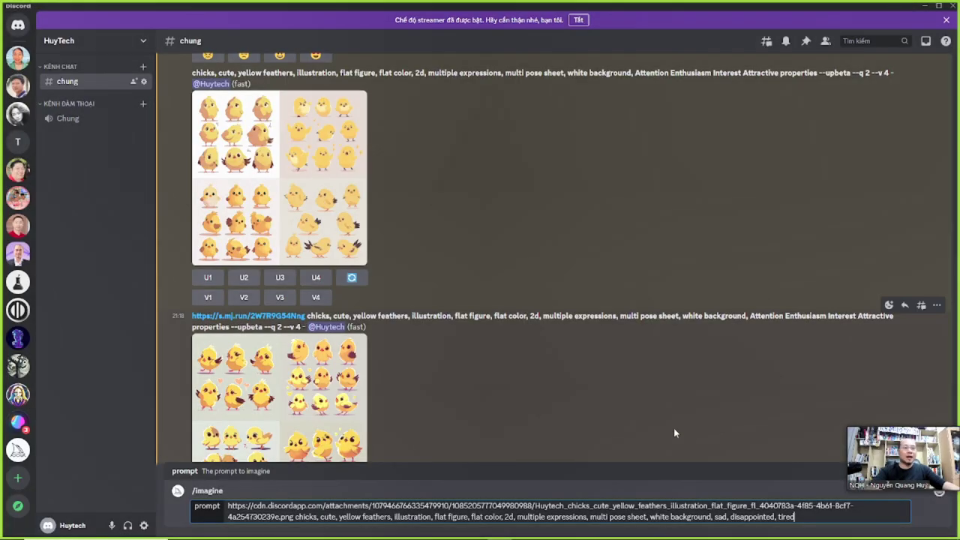
pyautogui.write(',')
pyautogui.hotkey('ctrl', 'v')
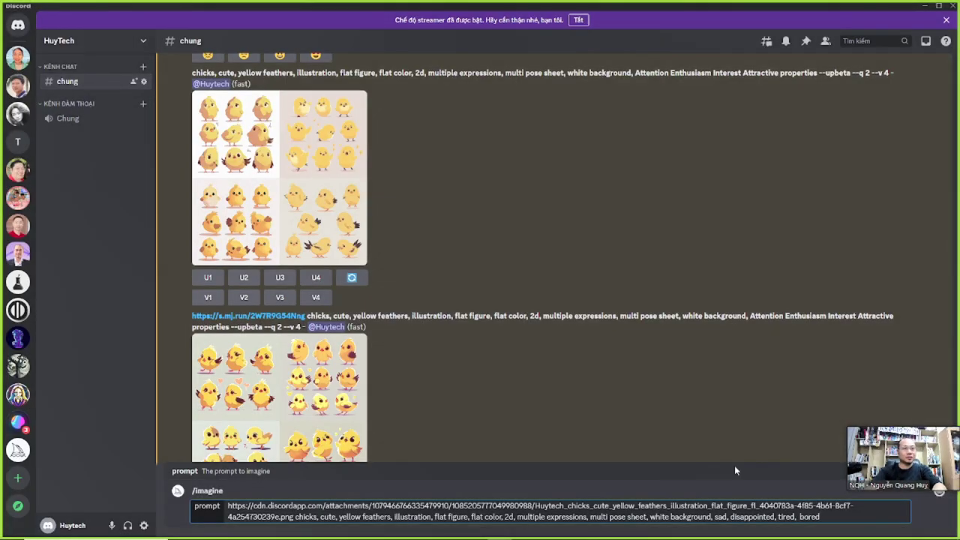
pyautogui.press('Return')
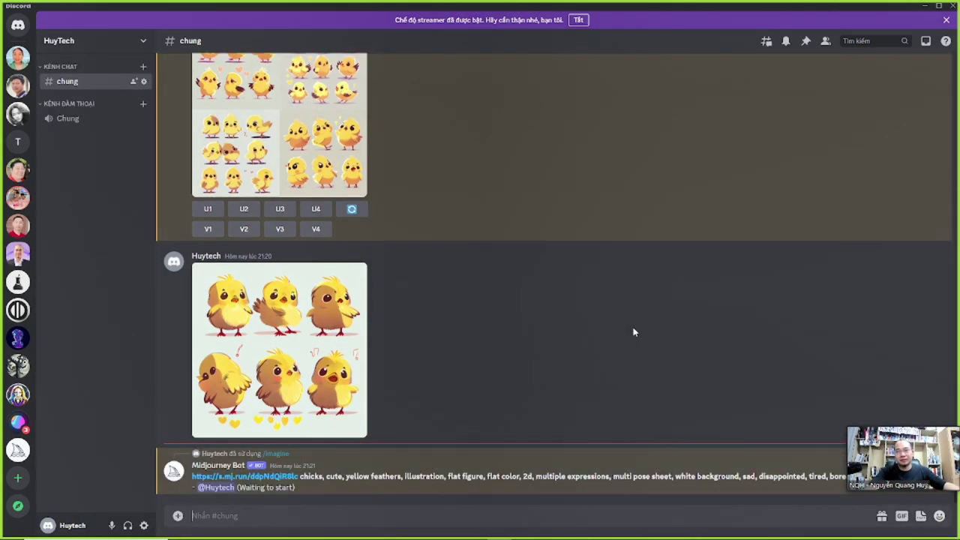
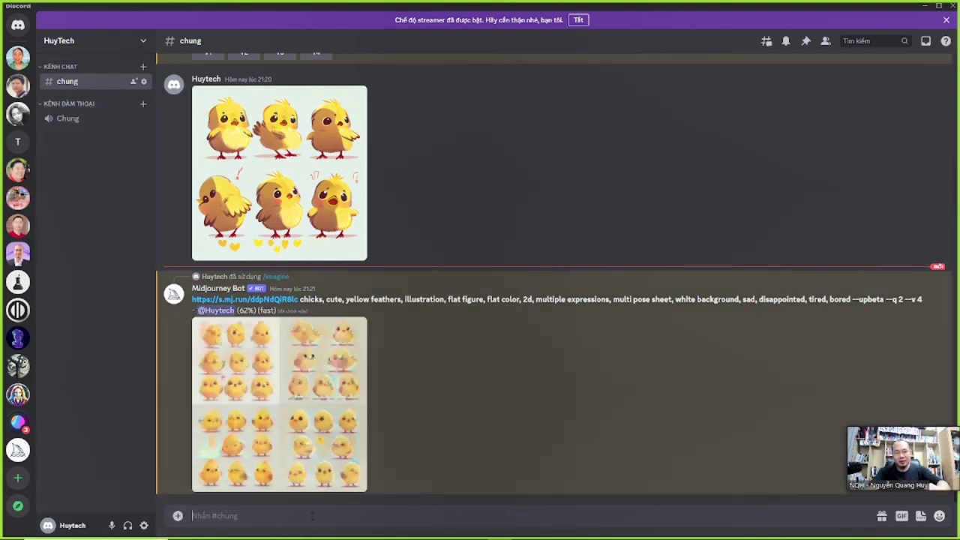
# Step: Start a new /imagine prompt in the chung channel
pyautogui.write('/im')
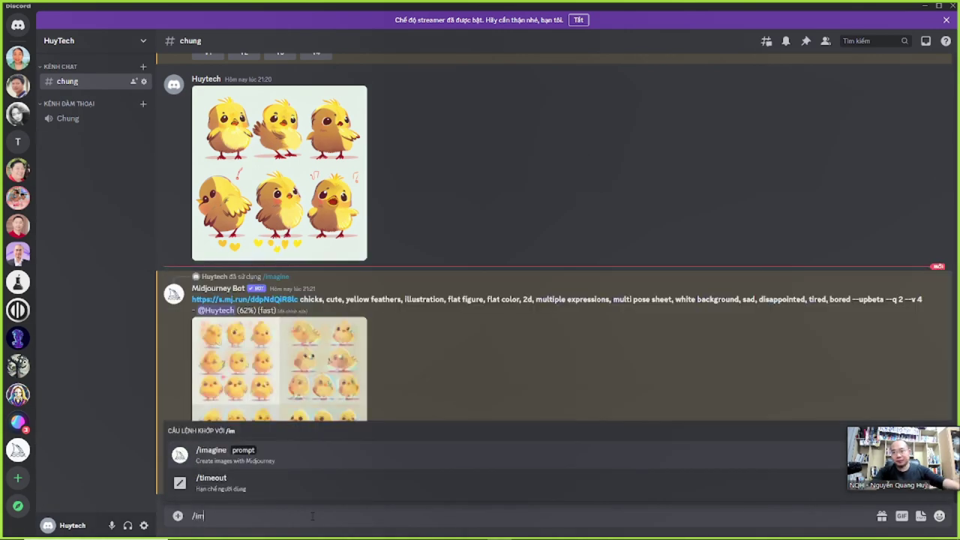
pyautogui.click(285, 454)
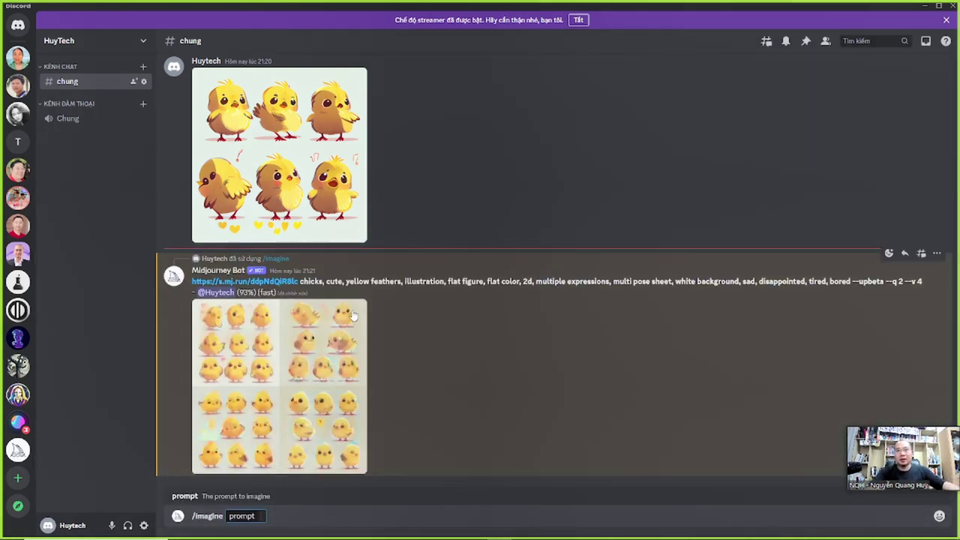
pyautogui.moveTo(300, 282); pyautogui.dragTo(739, 240)
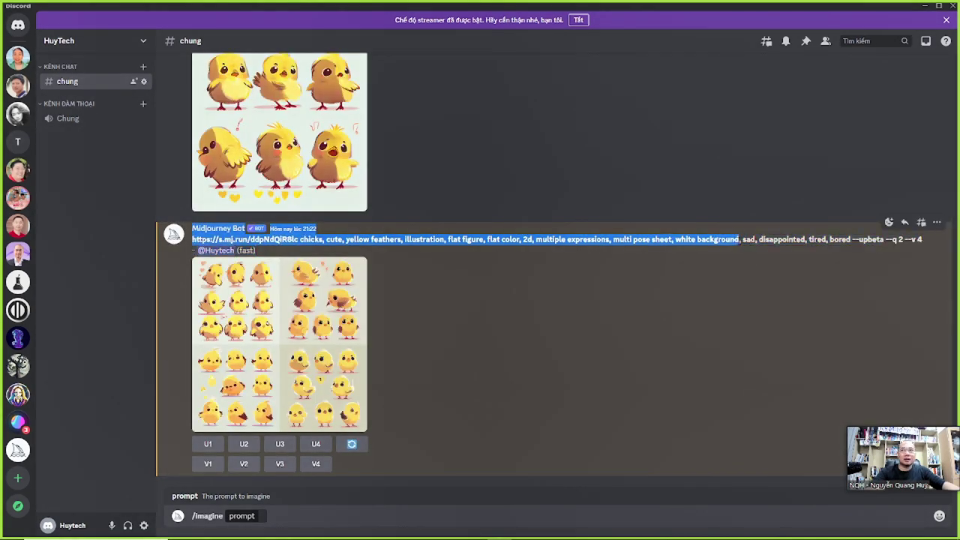
pyautogui.click(690, 262)
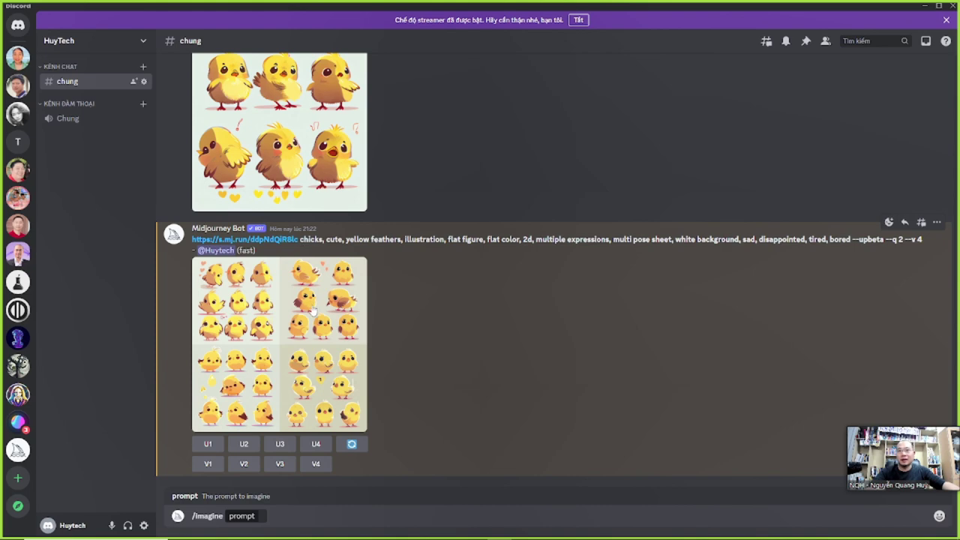
# Step: Examine the enlarged grid of sad, disappointed, tired, bored chicks and upscale its second image
pyautogui.click(331, 291)
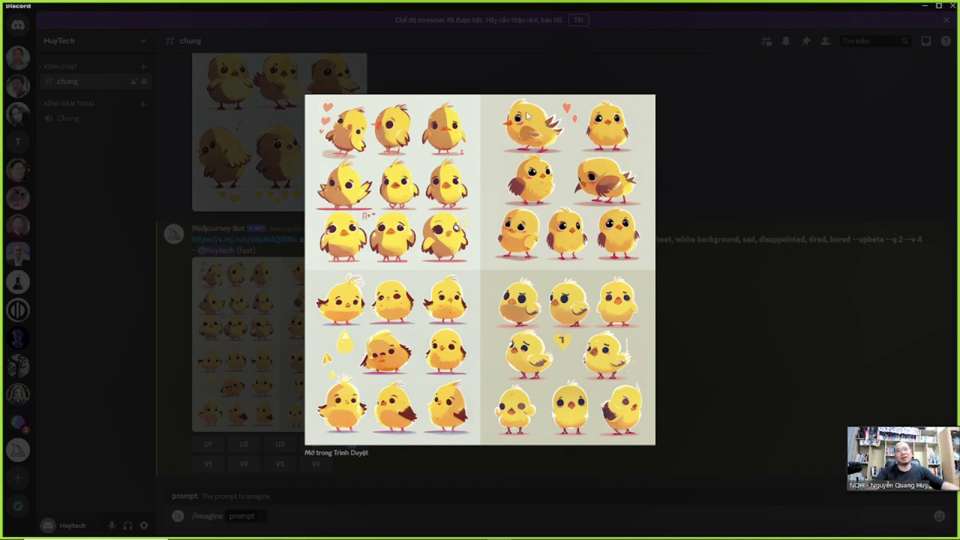
pyautogui.click(732, 279)
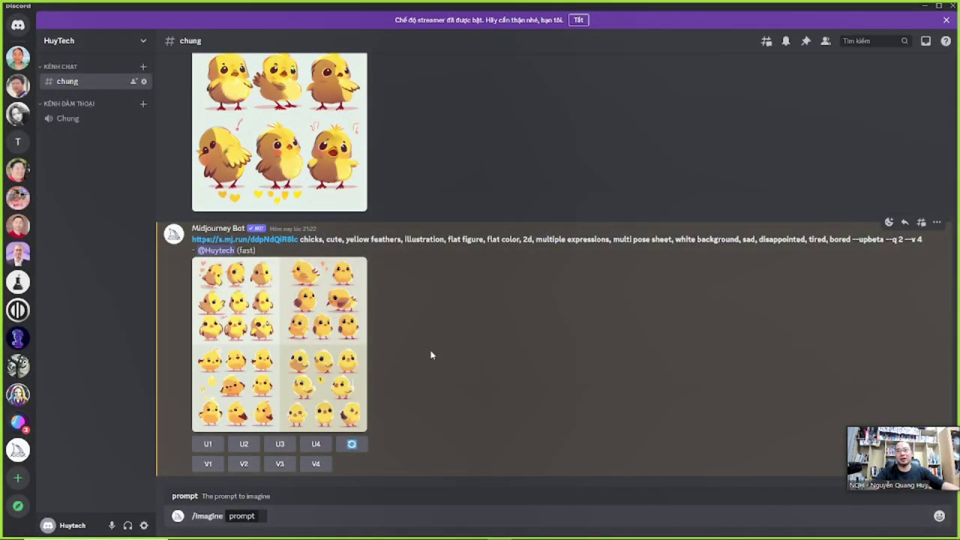
pyautogui.click(291, 333)
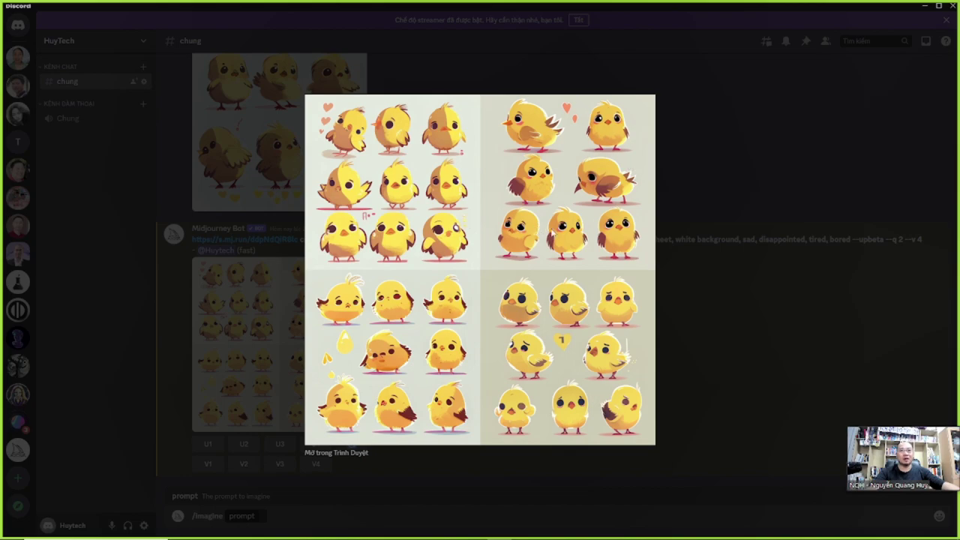
pyautogui.click(688, 298)
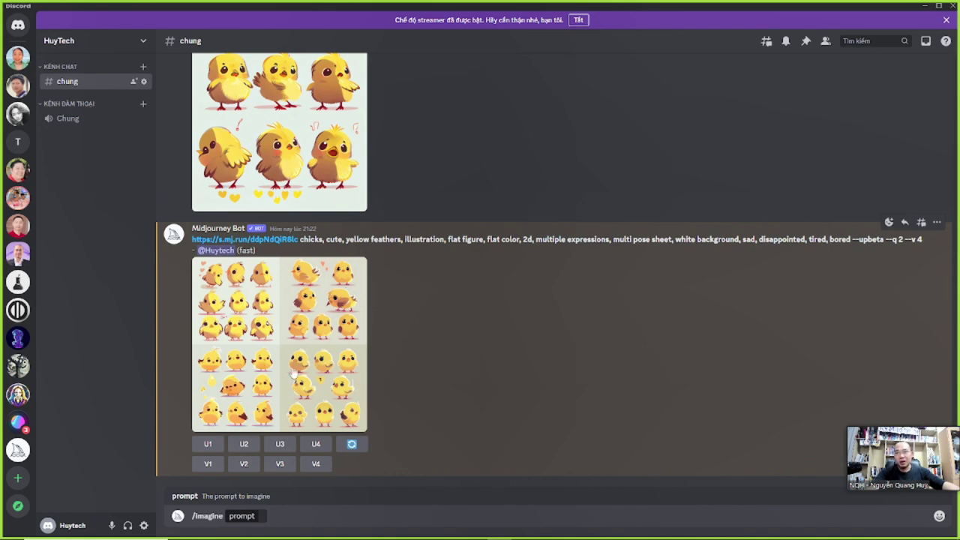
pyautogui.click(244, 445)
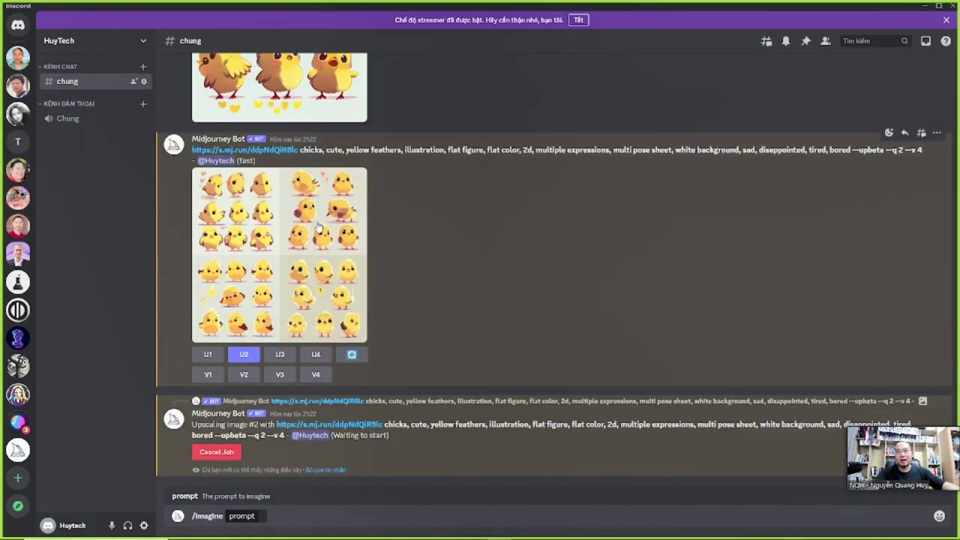
pyautogui.click(318, 226)
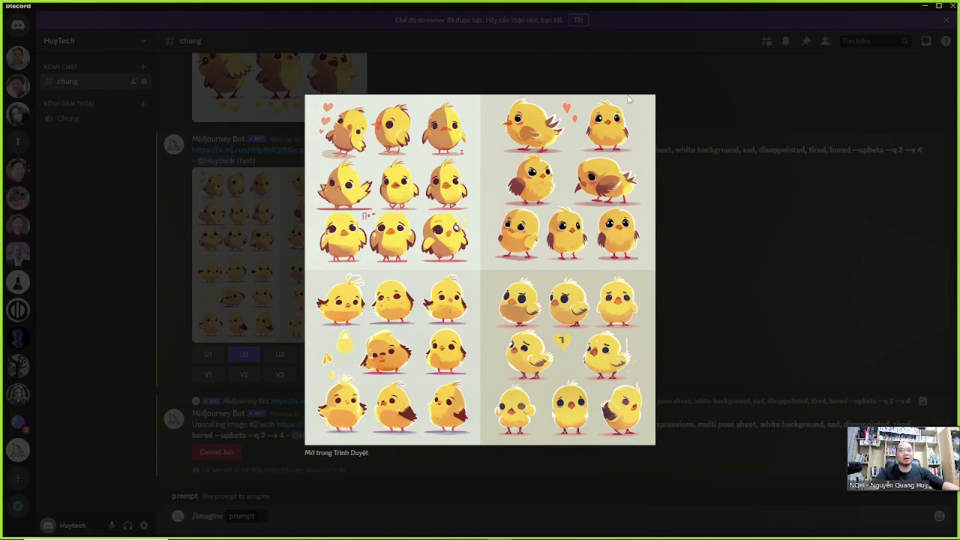
pyautogui.click(700, 254)
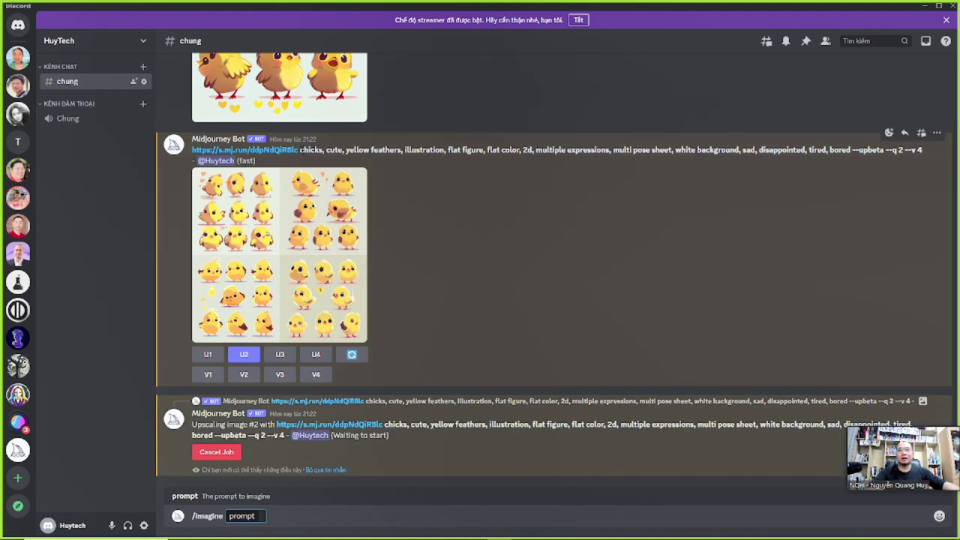
# Step: Copy the latest prompt's text from "chicks" to "white background" into the /imagine prompt and select the word "chicks"
pyautogui.moveTo(300, 149); pyautogui.dragTo(742, 150)
pyautogui.hotkey('ctrl', 'c')
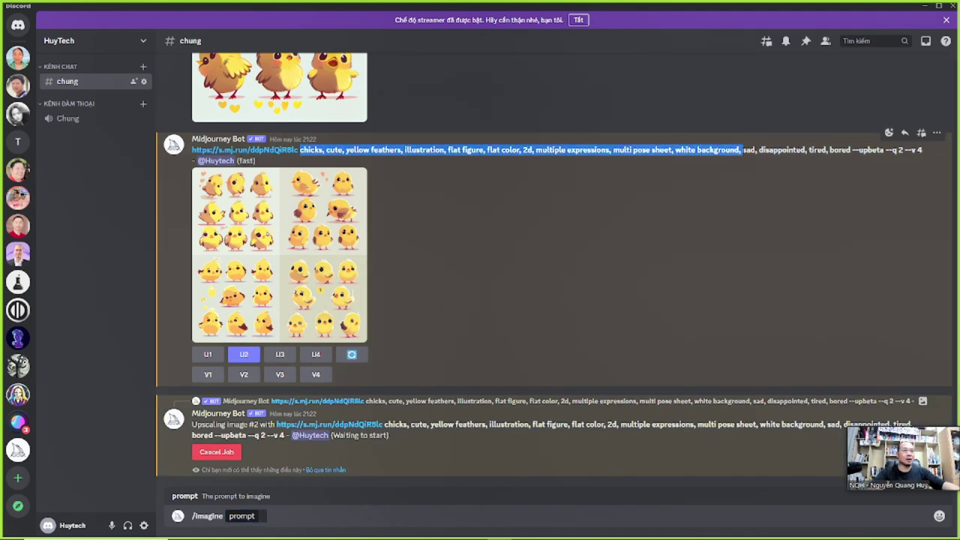
pyautogui.click(272, 516)
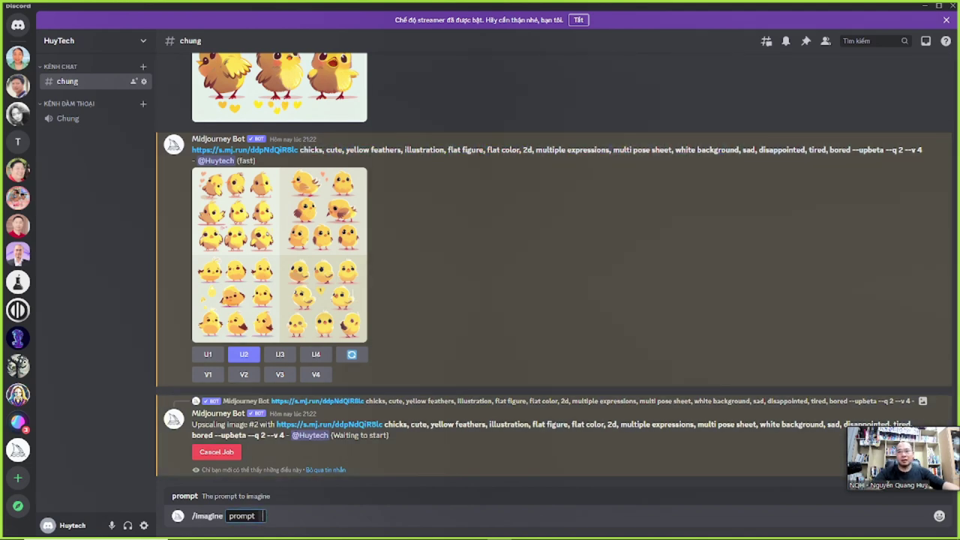
pyautogui.hotkey('ctrl', 'v')
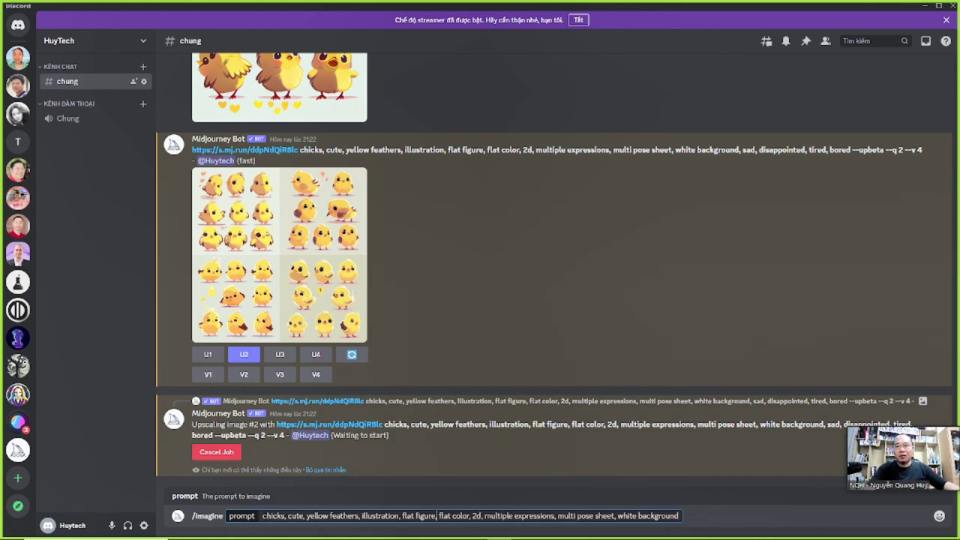
pyautogui.doubleClick(273, 517)
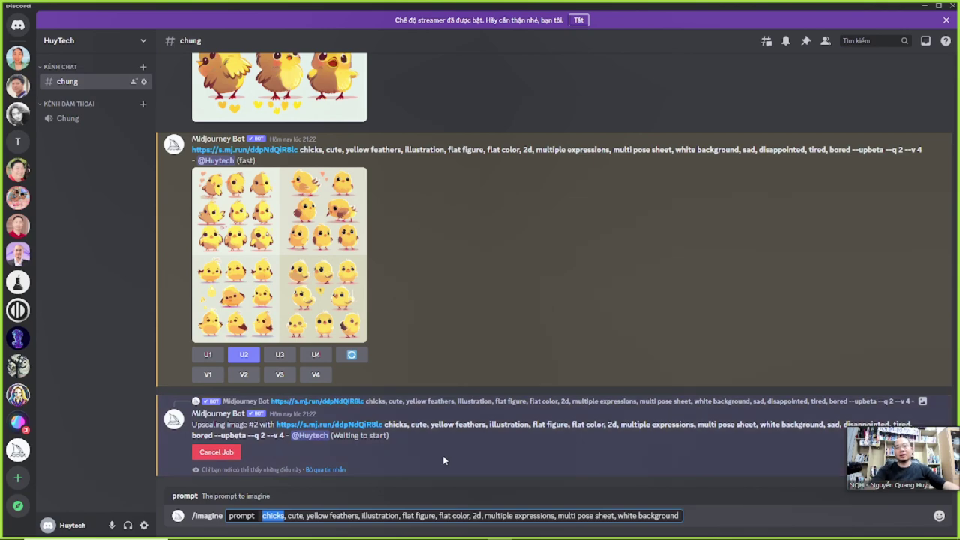
# Step: Switch to the Notion story page and review the comic script from Trang 1 to Trang 4 for its characters
pyautogui.hotkey('alt', 'Tab')
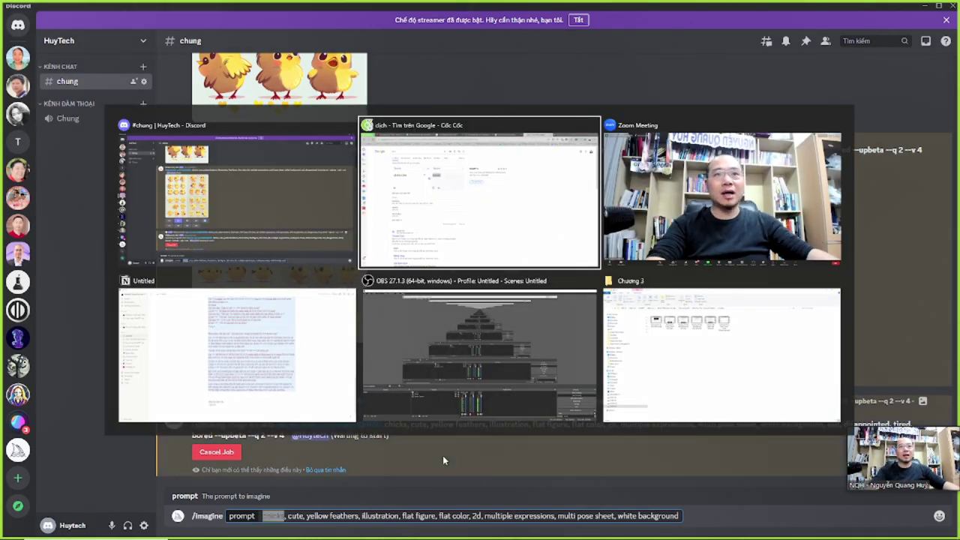
pyautogui.hotkey('alt', 'Tab')
pyautogui.hotkey('alt', 'Tab')
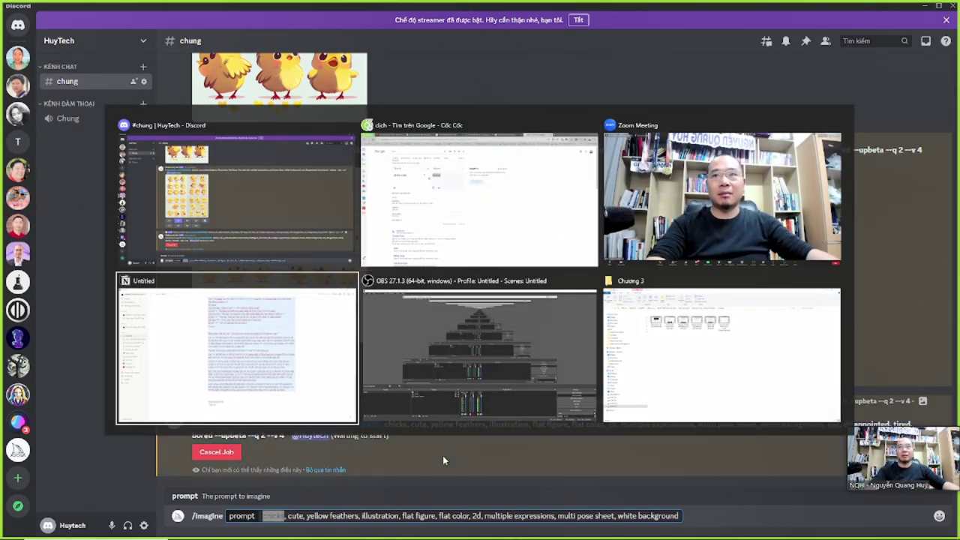
pyautogui.click(556, 370)
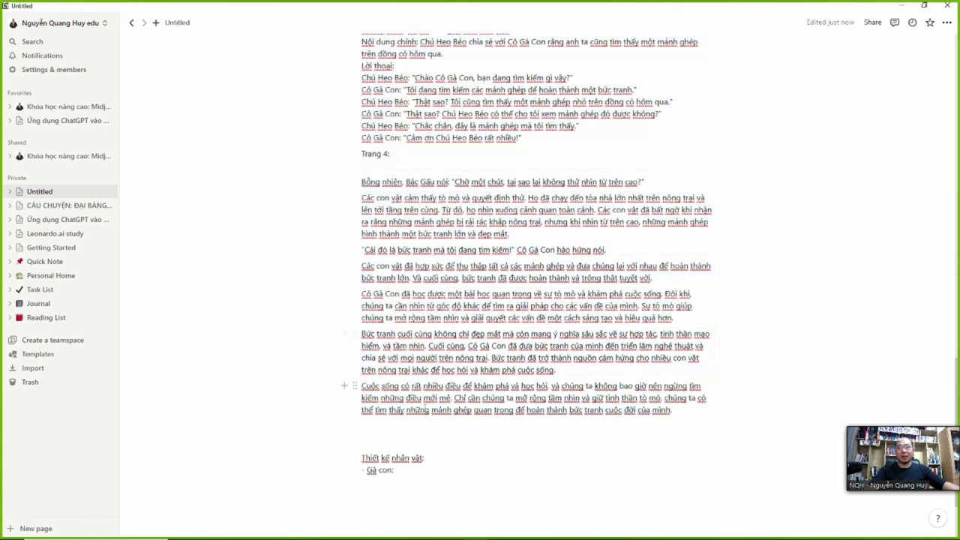
pyautogui.scroll(-3, 417, 422)
pyautogui.scroll(8, 393, 364)
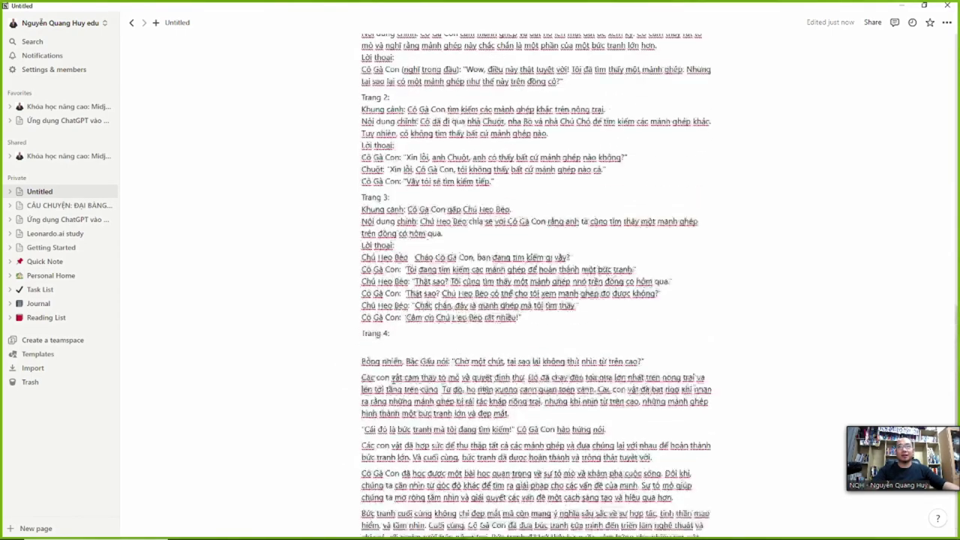
pyautogui.scroll(3, 393, 360)
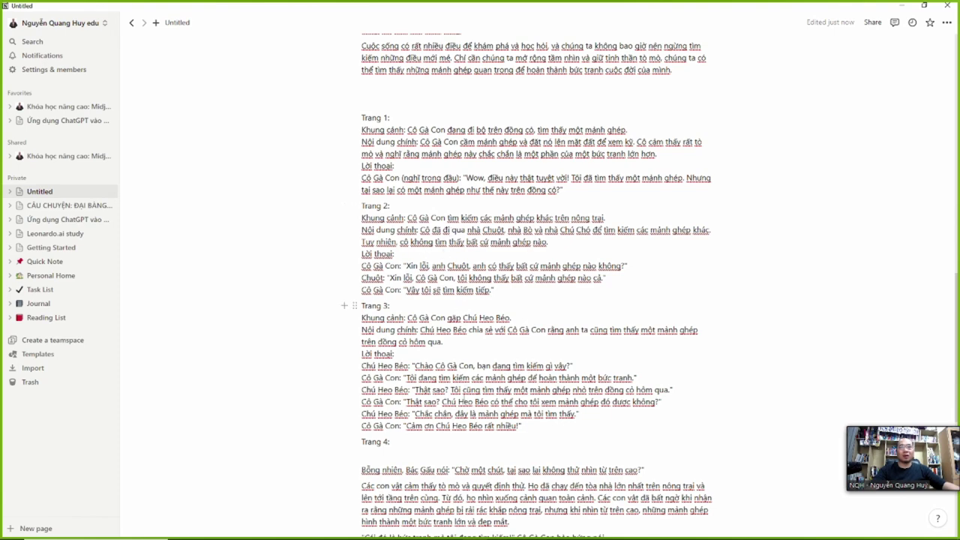
pyautogui.scroll(-4, 537, 285)
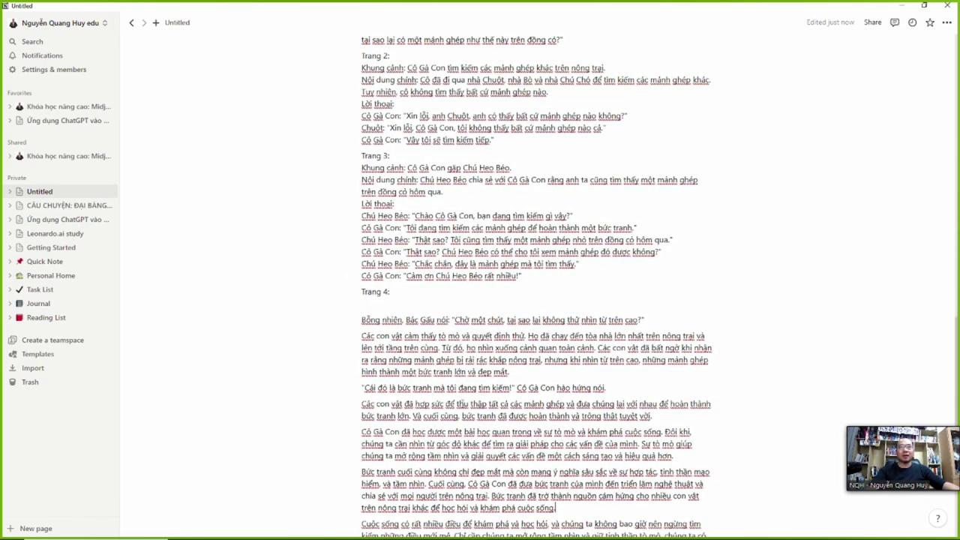
pyautogui.scroll(-4, 463, 405)
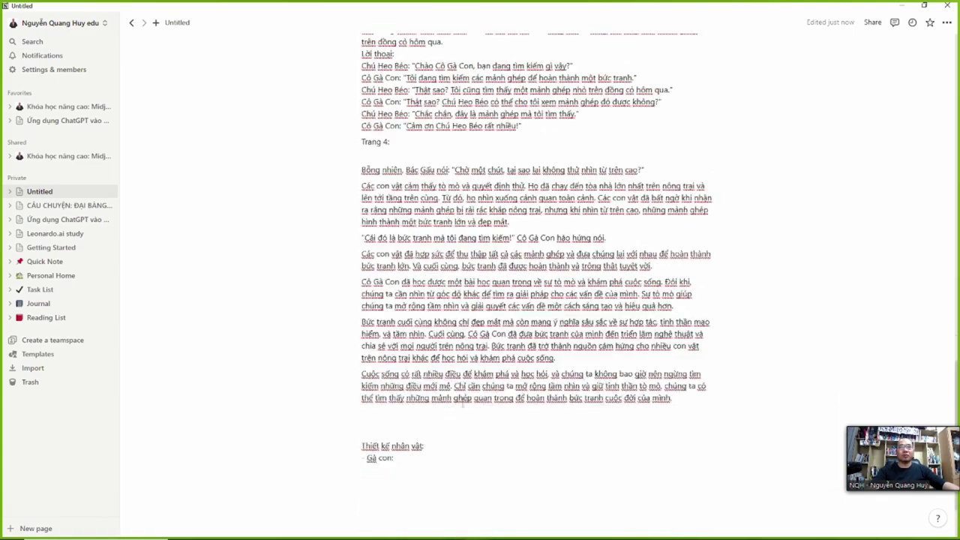
pyautogui.scroll(-2, 463, 405)
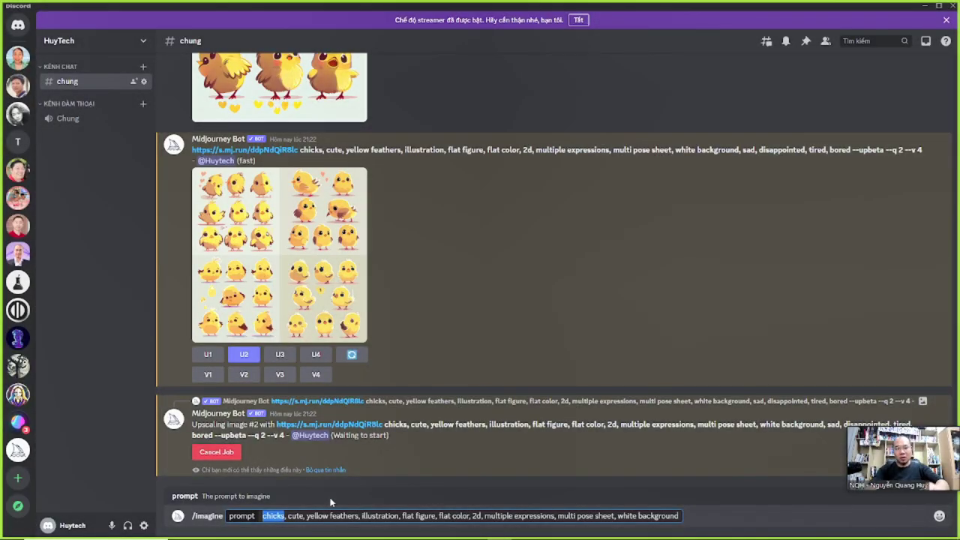
# Step: In Discord, replace "chicks, cute" at the start of the /imagine prompt with "cute cow"
pyautogui.write('co')
pyautogui.press('BackSpace')
pyautogui.press('BackSpace')
pyautogui.press('BackSpace')
pyautogui.press('BackSpace')
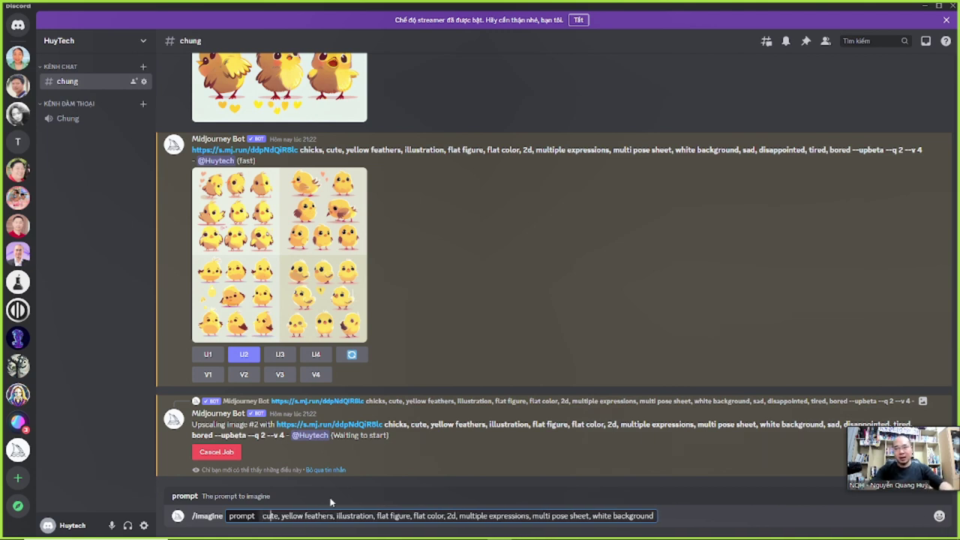
pyautogui.press('Right')
pyautogui.press('Right')
pyautogui.press('Right')
pyautogui.press('Right')
pyautogui.write('cow')
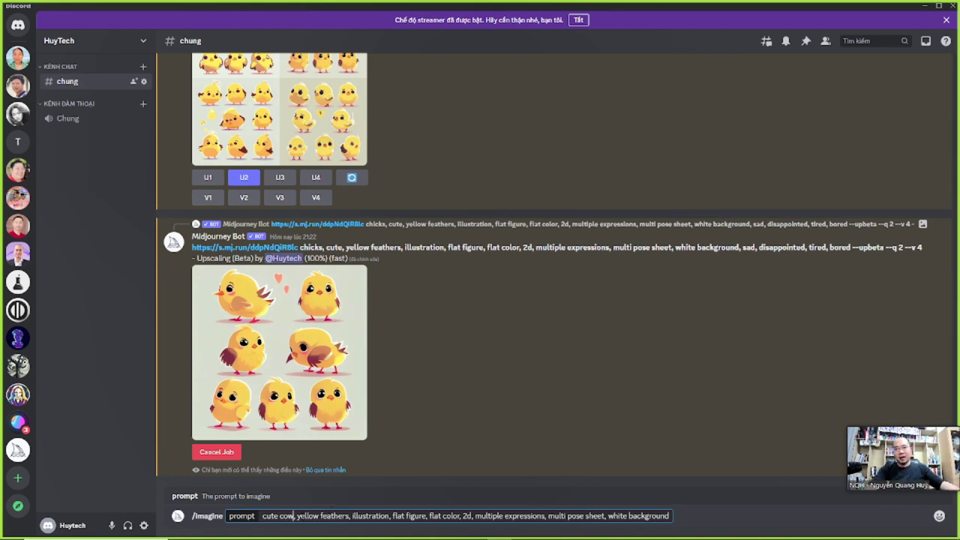
# Step: Remove "yellow feathers" from the cow prompt and submit it
pyautogui.moveTo(298, 516); pyautogui.dragTo(347, 516)
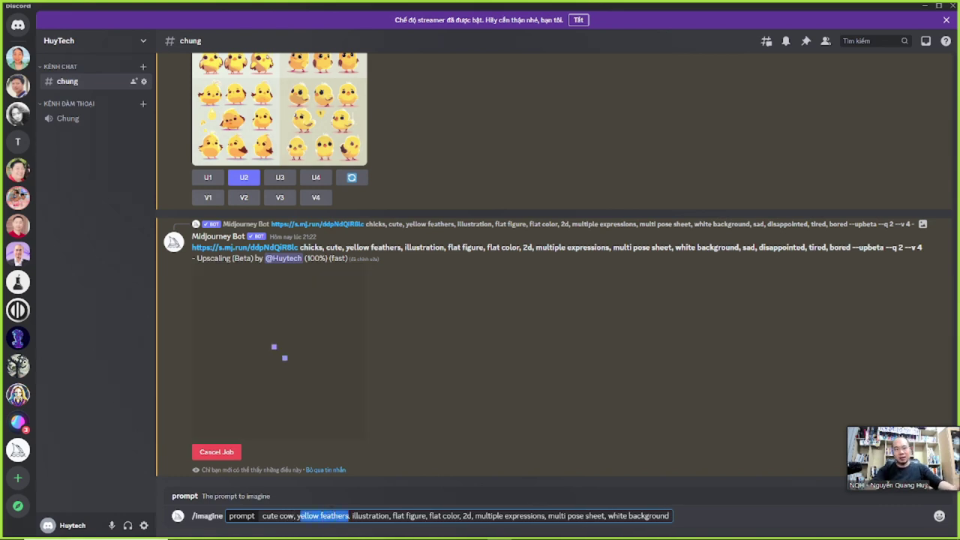
pyautogui.write('y')
pyautogui.press('BackSpace')
pyautogui.press('BackSpace')
pyautogui.press('BackSpace')
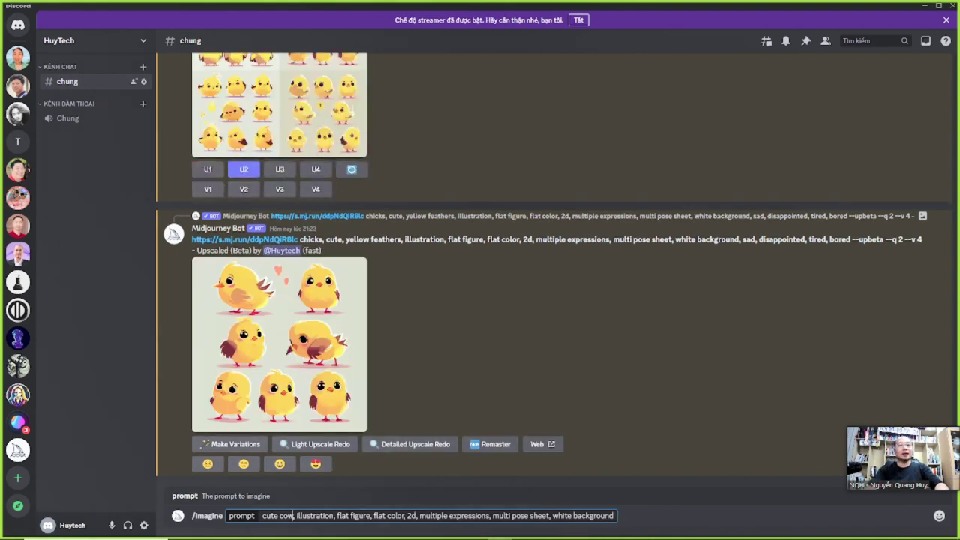
pyautogui.press('Return')
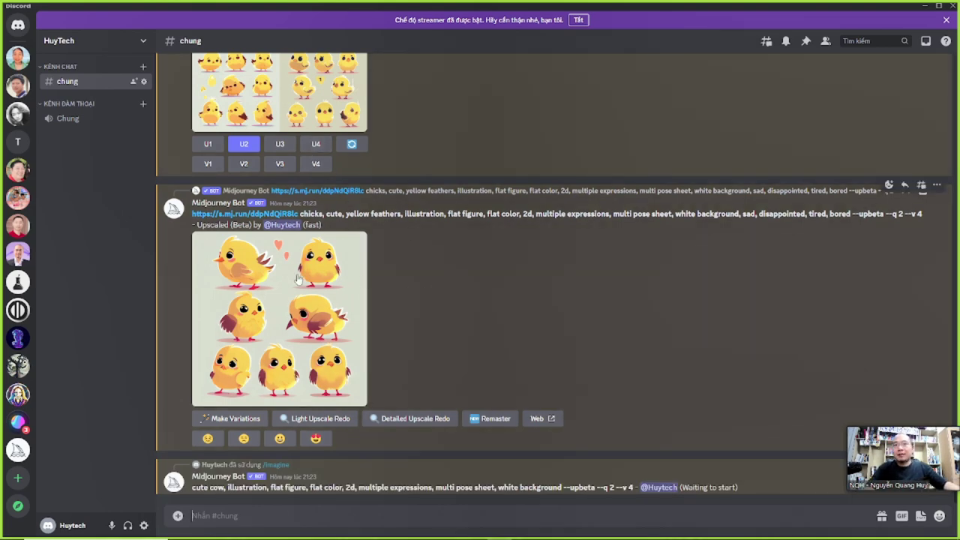
# Step: Enlarge the upscaled sheet of seven chicks and save the image to the Downloads folder
pyautogui.click(297, 279)
pyautogui.rightClick(438, 219)
pyautogui.click(451, 246)
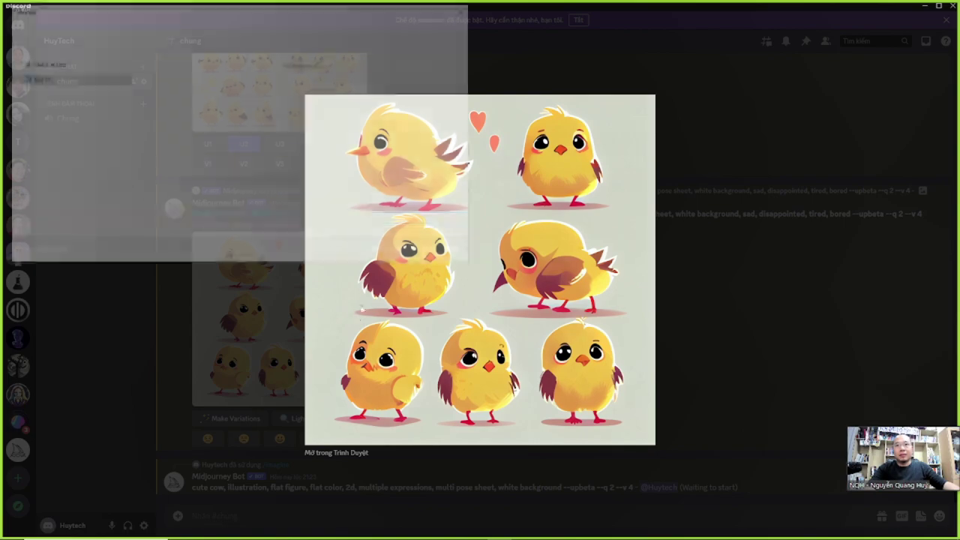
pyautogui.click(393, 253)
pyautogui.click(714, 291)
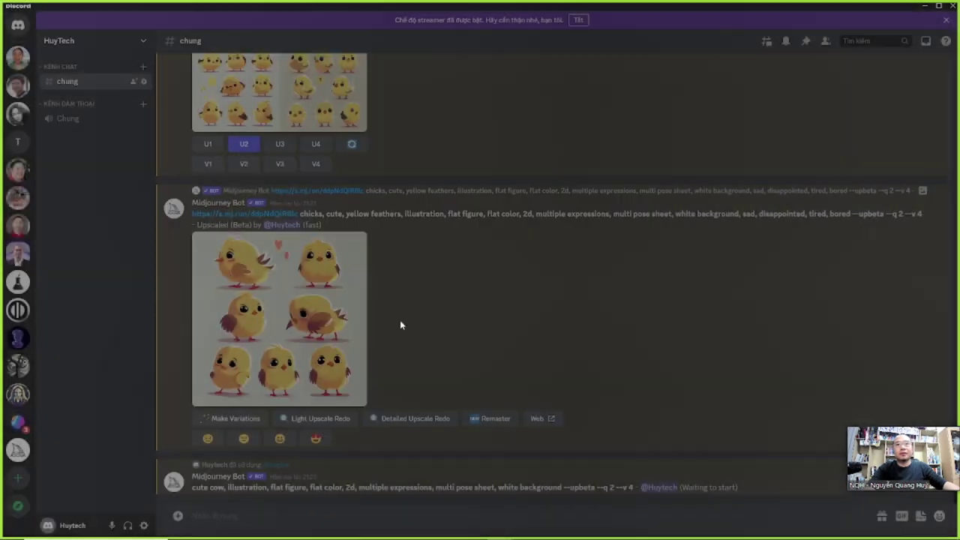
pyautogui.scroll(10, 400, 320)
pyautogui.scroll(-10, 318, 346)
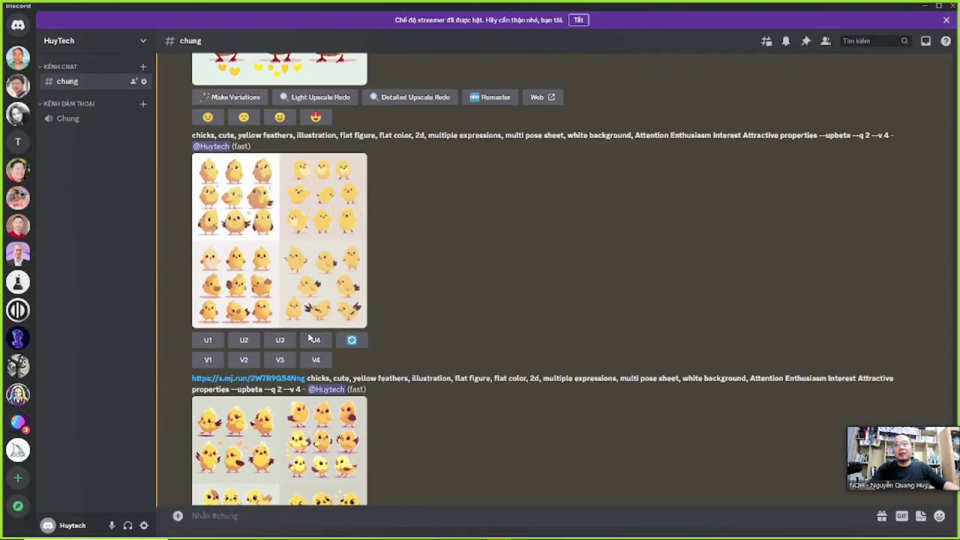
pyautogui.rightClick(296, 261)
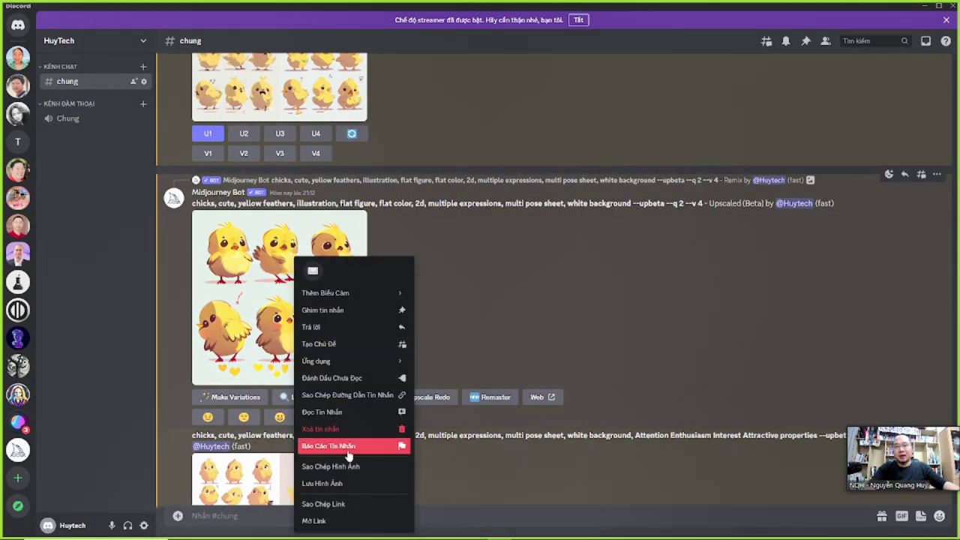
pyautogui.click(323, 484)
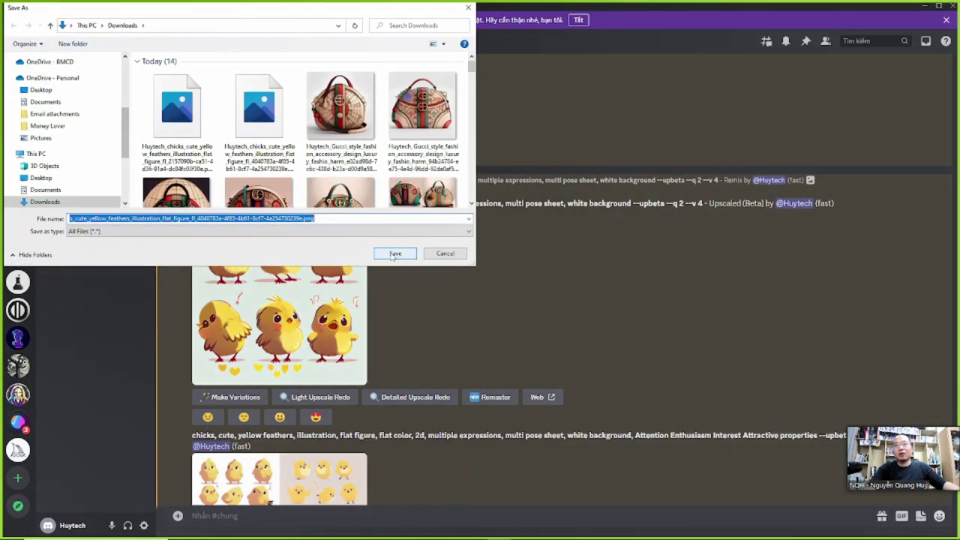
pyautogui.click(395, 254)
pyautogui.click(595, 282)
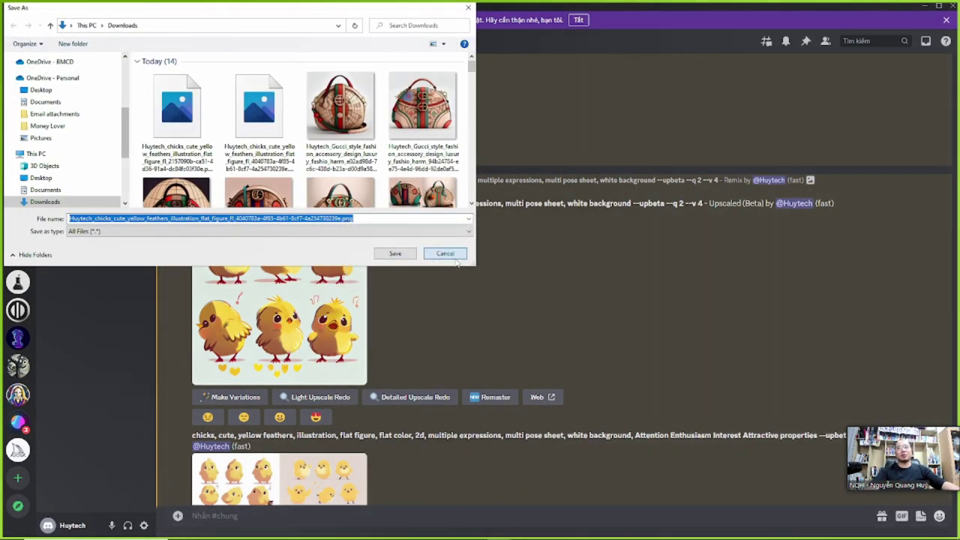
pyautogui.press('Escape')
pyautogui.scroll(-5, 398, 338)
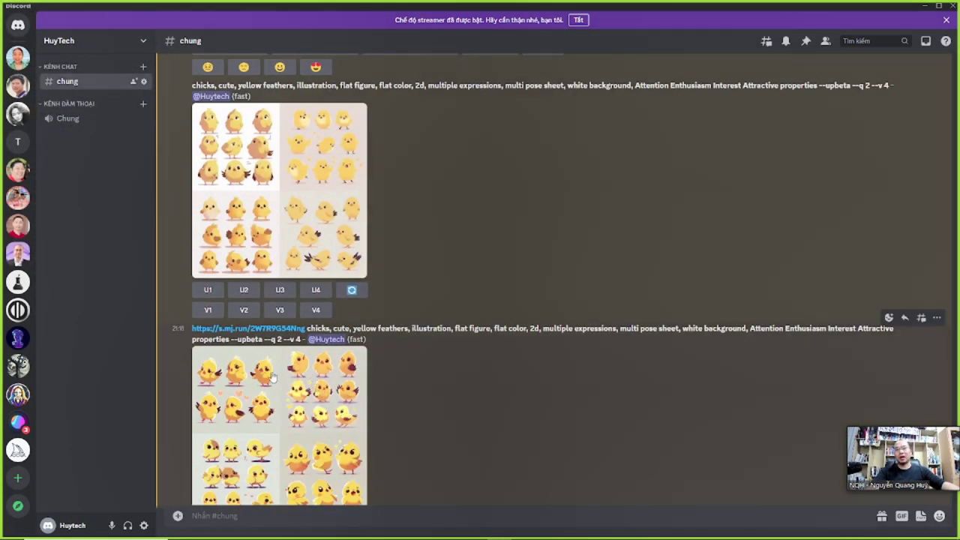
# Step: Try to save the posted six-chick reference image to the Downloads folder, declining to replace the existing file
pyautogui.scroll(-3, 272, 379)
pyautogui.rightClick(280, 326)
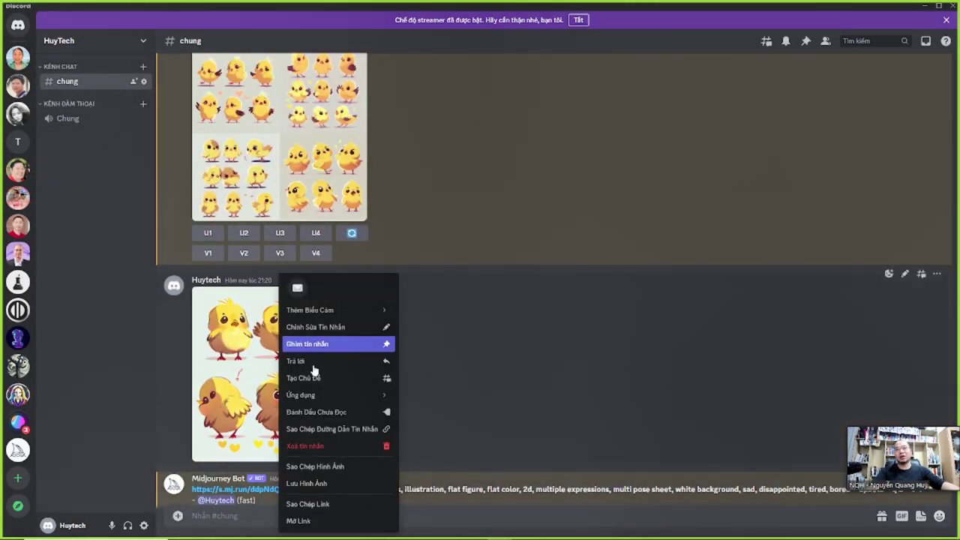
pyautogui.click(315, 466)
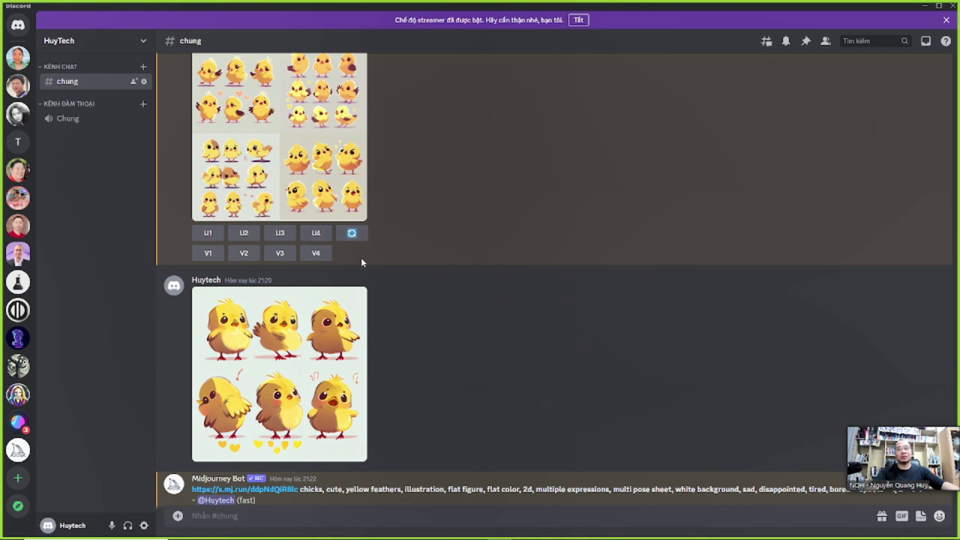
pyautogui.click(393, 253)
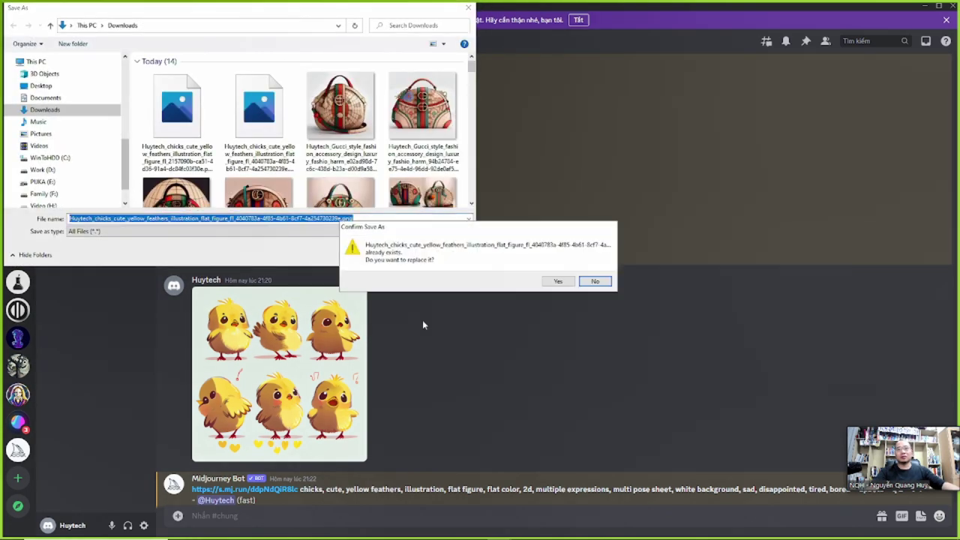
pyautogui.click(594, 282)
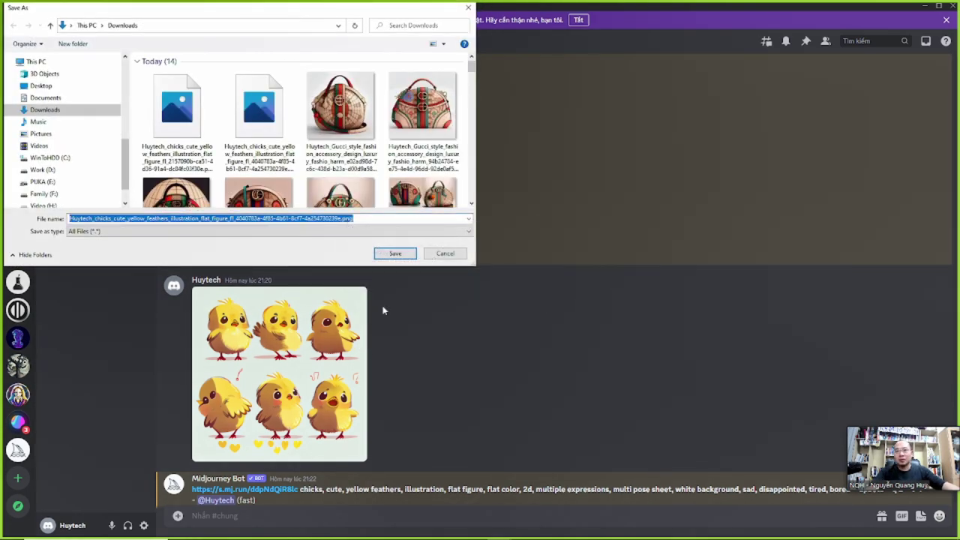
pyautogui.click(445, 254)
# Step: Try to save the upscaled sheet of seven chicks to Downloads, declining to overwrite the existing copy
pyautogui.scroll(-3, 376, 336)
pyautogui.scroll(-5, 302, 222)
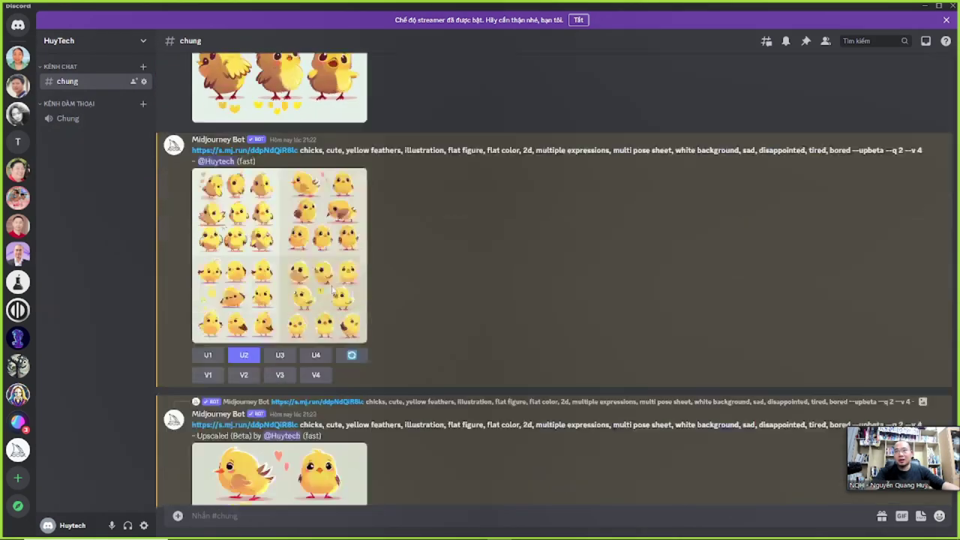
pyautogui.scroll(4, 319, 323)
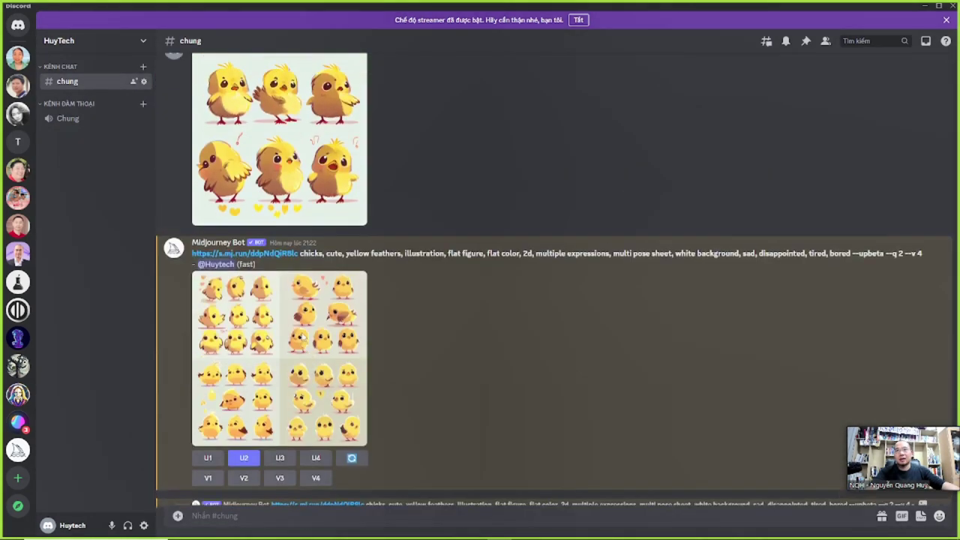
pyautogui.scroll(-5, 323, 367)
pyautogui.rightClick(285, 258)
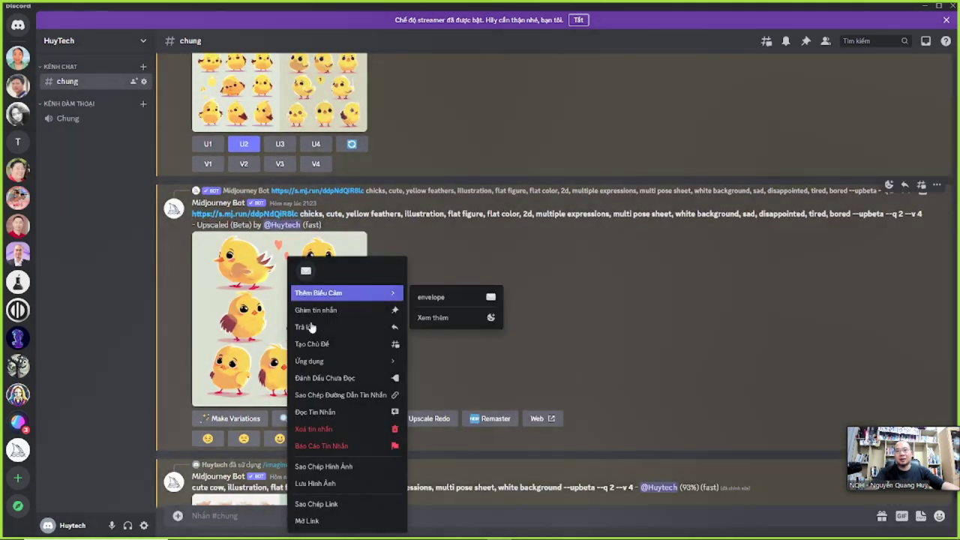
pyautogui.click(323, 485)
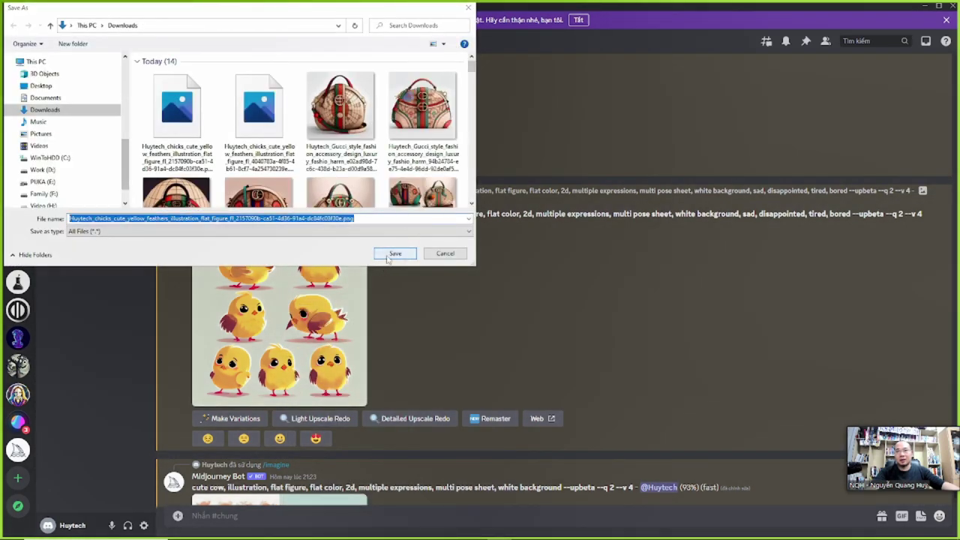
pyautogui.click(388, 255)
pyautogui.click(594, 281)
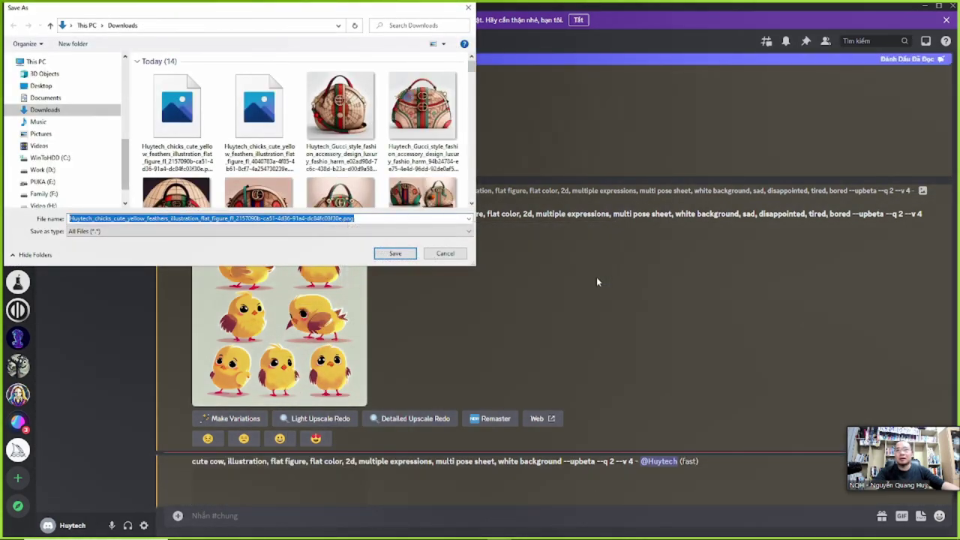
pyautogui.click(444, 255)
# Step: Try once more to save the posted six-chick reference image to Downloads, declining the overwrite
pyautogui.scroll(5, 304, 330)
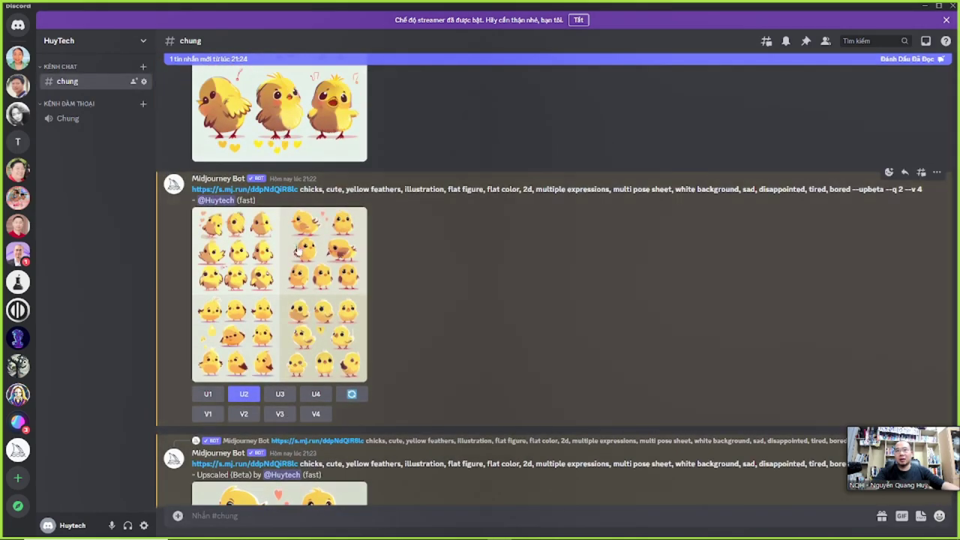
pyautogui.rightClick(311, 118)
pyautogui.click(364, 327)
pyautogui.click(397, 255)
pyautogui.click(593, 281)
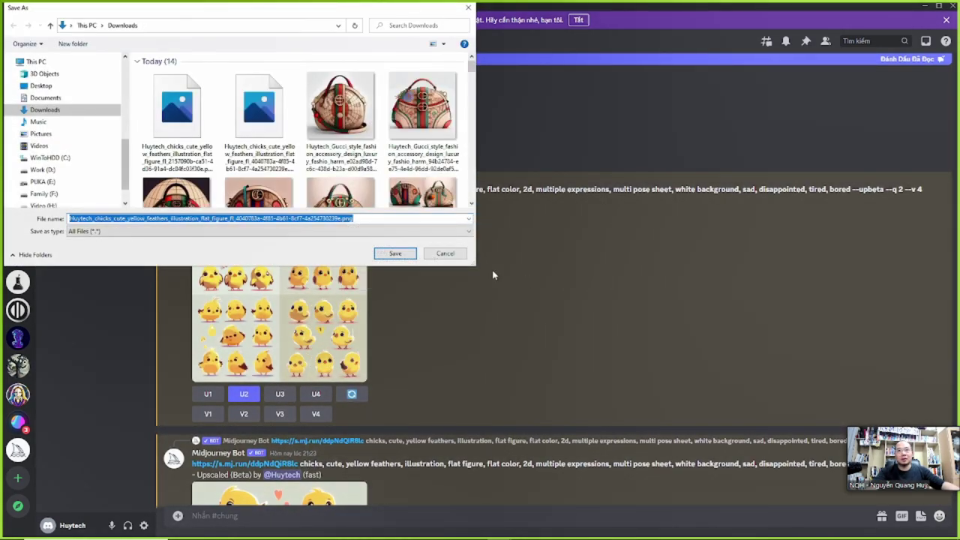
pyautogui.click(444, 255)
# Step: Try to save the upscaled six-chick sheet made with the "multi pose sheet, white background" prompt, declining to replace the existing file
pyautogui.scroll(-3, 397, 345)
pyautogui.scroll(10, 353, 338)
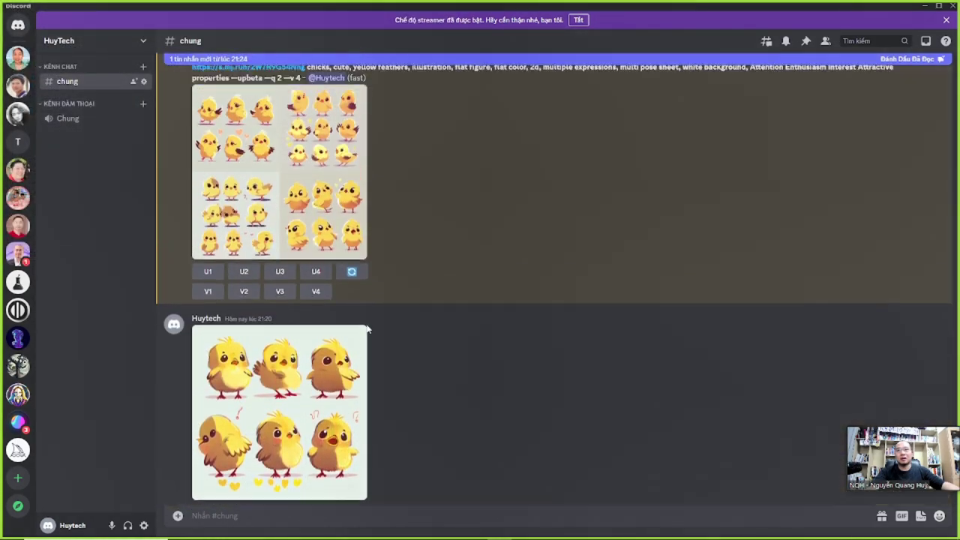
pyautogui.scroll(2, 323, 284)
pyautogui.rightClick(297, 198)
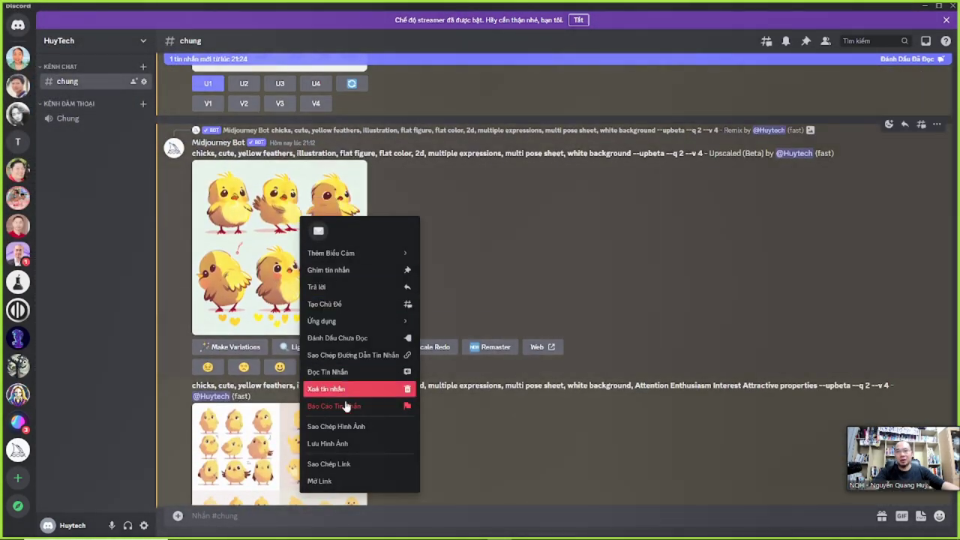
pyautogui.click(353, 444)
pyautogui.click(396, 253)
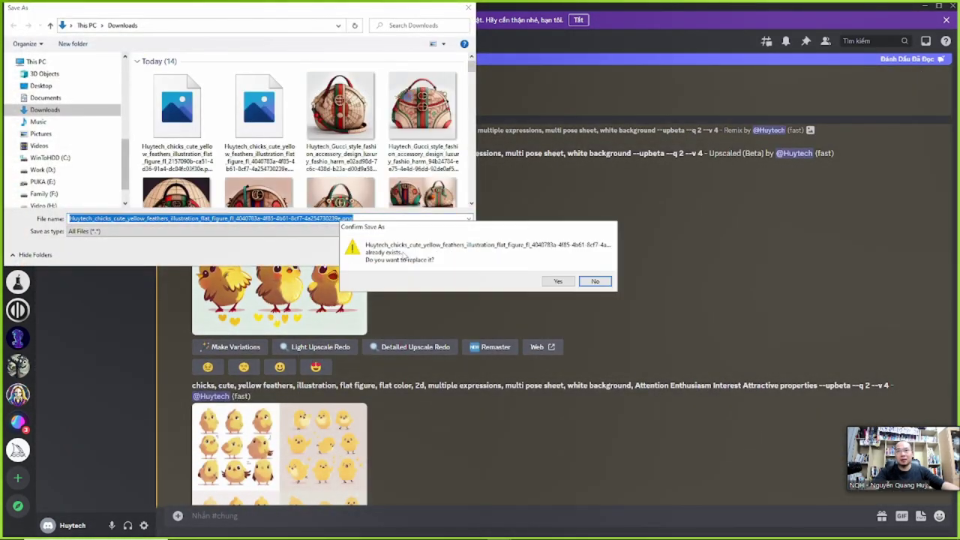
pyautogui.click(589, 283)
pyautogui.click(437, 257)
# Step: Save the earlier upscaled six-chick sheet, whose prompt ends with "multiple expressions", to the Downloads folder
pyautogui.scroll(-10, 433, 306)
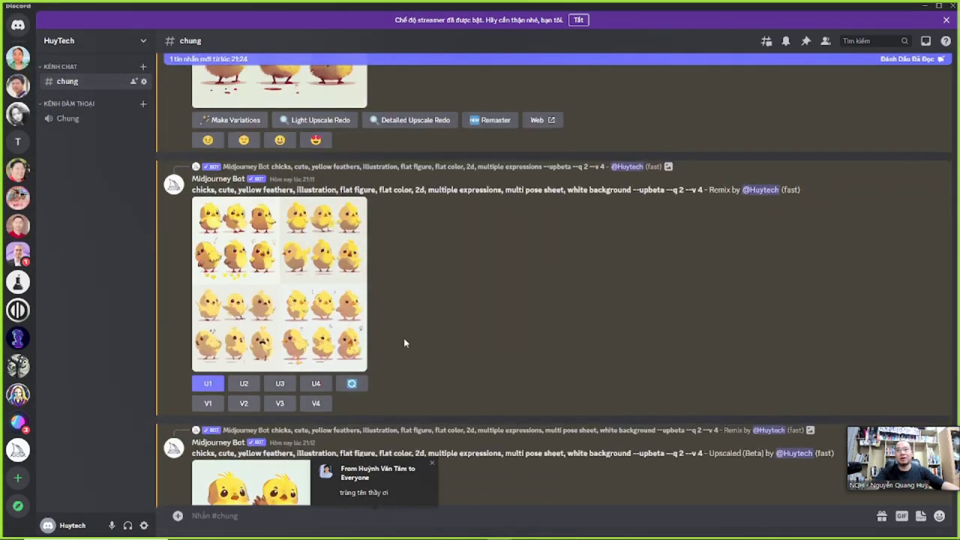
pyautogui.rightClick(307, 341)
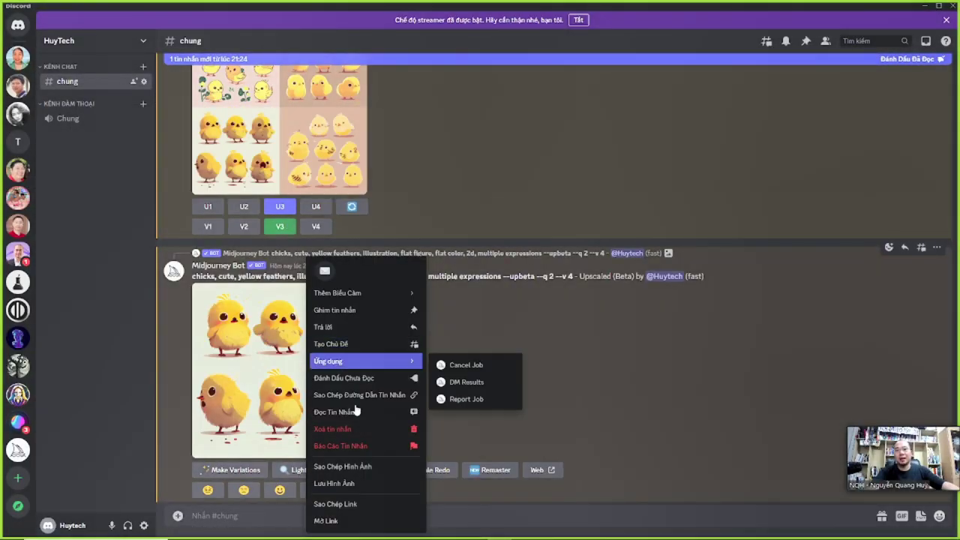
pyautogui.click(338, 484)
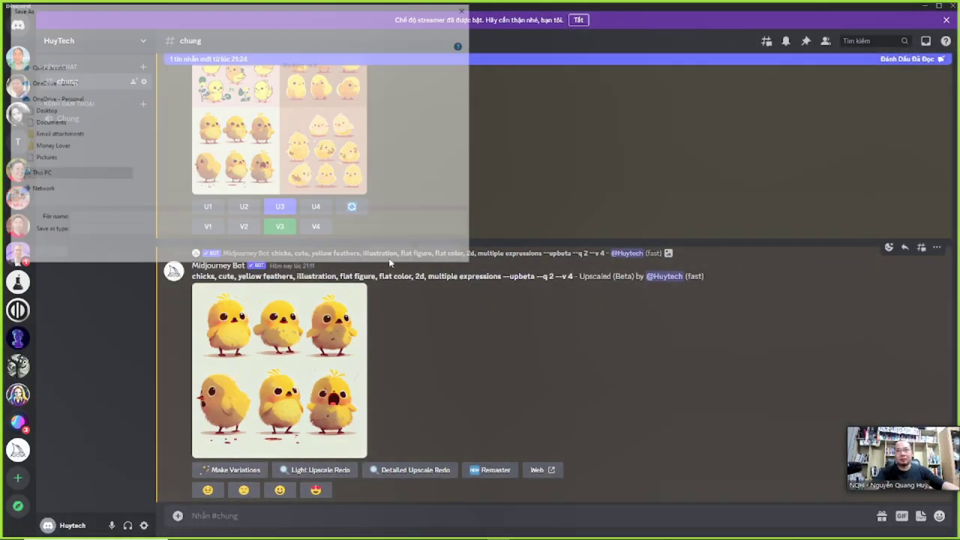
pyautogui.click(395, 253)
# Step: Enlarge the generated cute cow grid to examine its four character sheets, and close the preview
pyautogui.scroll(-8, 403, 297)
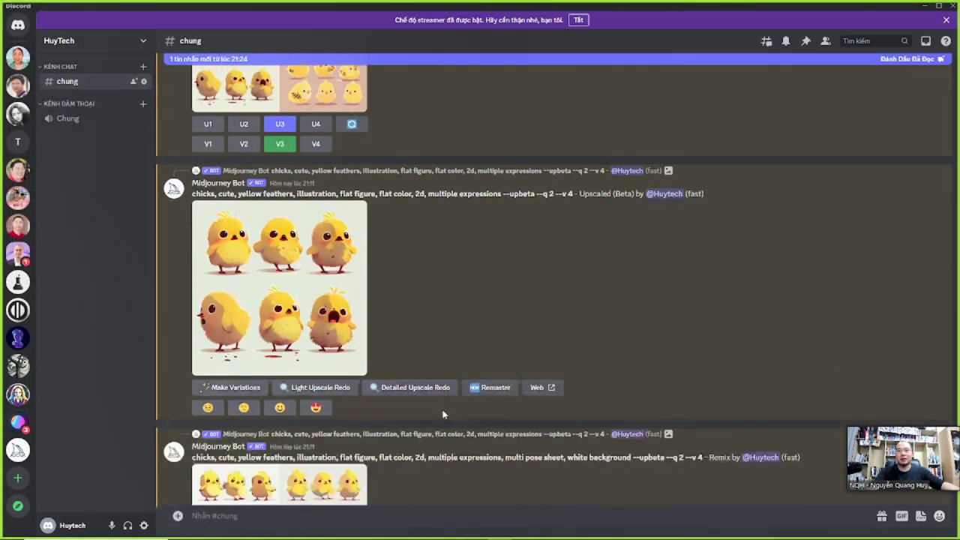
pyautogui.scroll(-10, 409, 420)
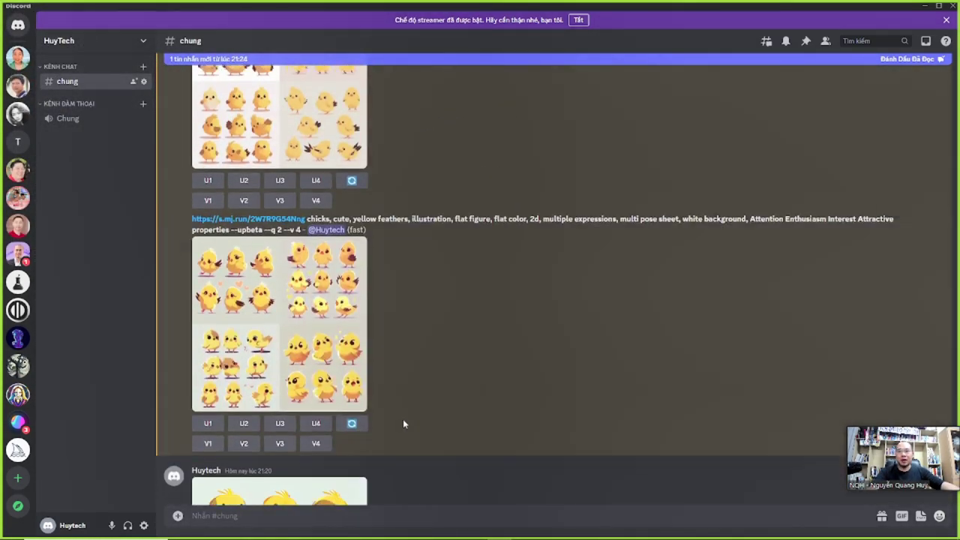
pyautogui.scroll(-5, 401, 424)
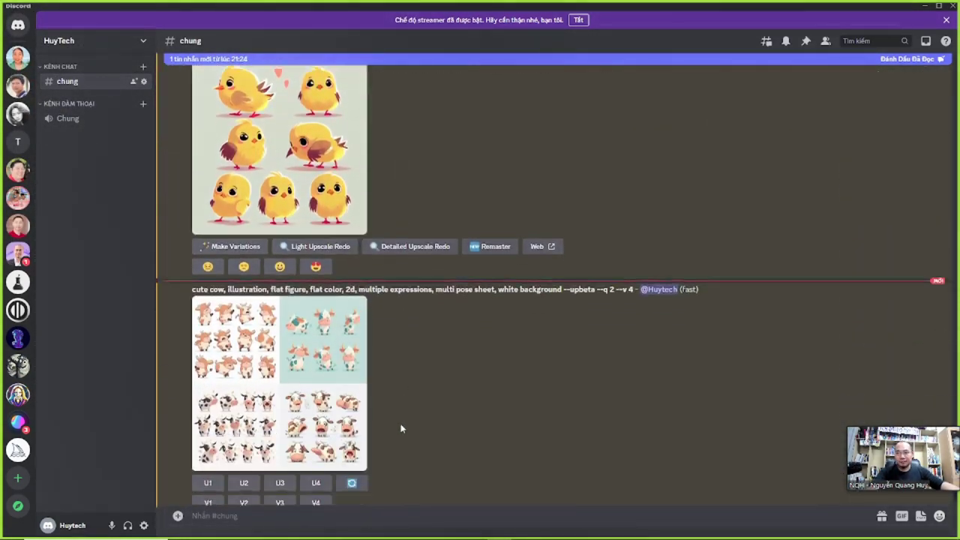
pyautogui.click(303, 352)
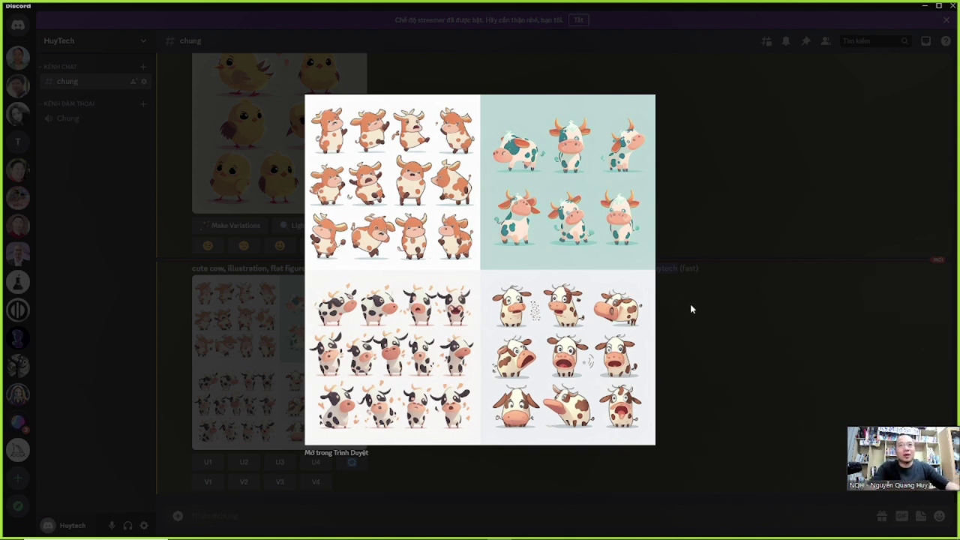
pyautogui.click(679, 348)
# Step: Reuse the cow message's text in a new /imagine prompt: "cute cow, illustration, flat figure, flat color, 2d, multiple expressions, multi pose sheet, white background,"
pyautogui.moveTo(192, 268); pyautogui.dragTo(561, 268)
pyautogui.hotkey('ctrl', 'c')
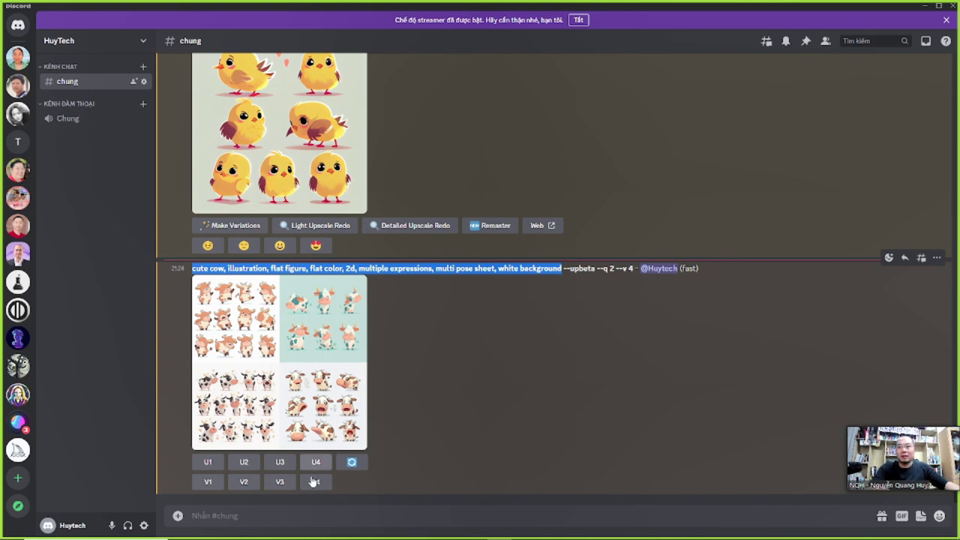
pyautogui.click(300, 514)
pyautogui.write('/im')
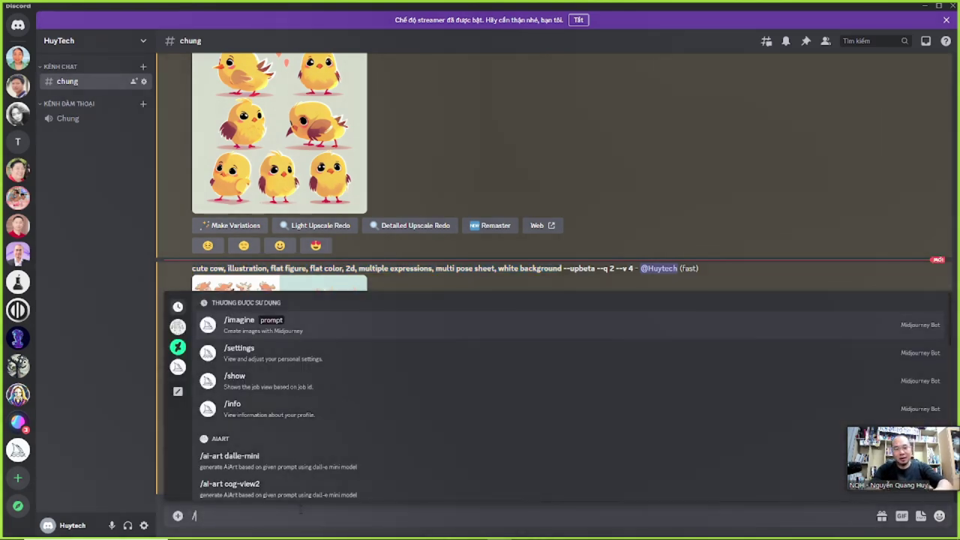
pyautogui.click(273, 465)
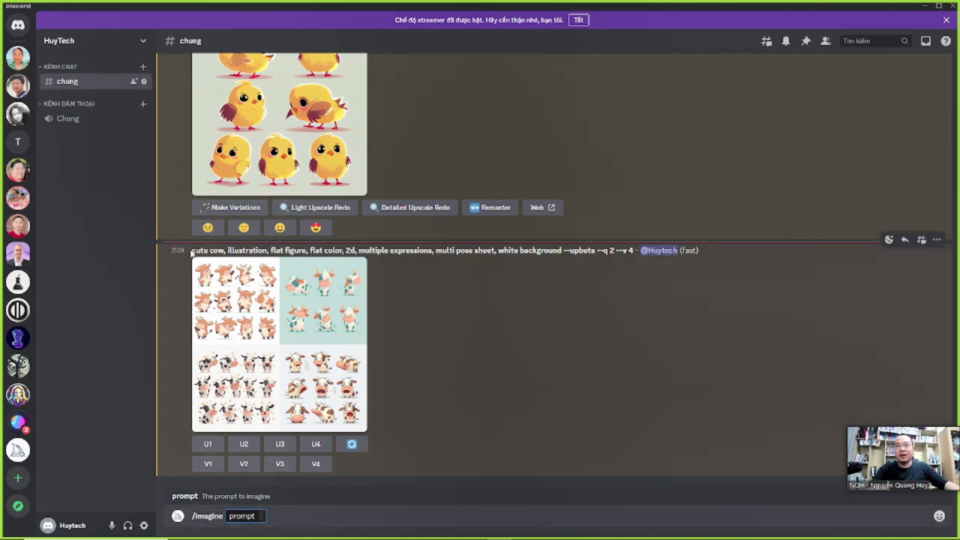
pyautogui.moveTo(192, 251); pyautogui.dragTo(562, 251)
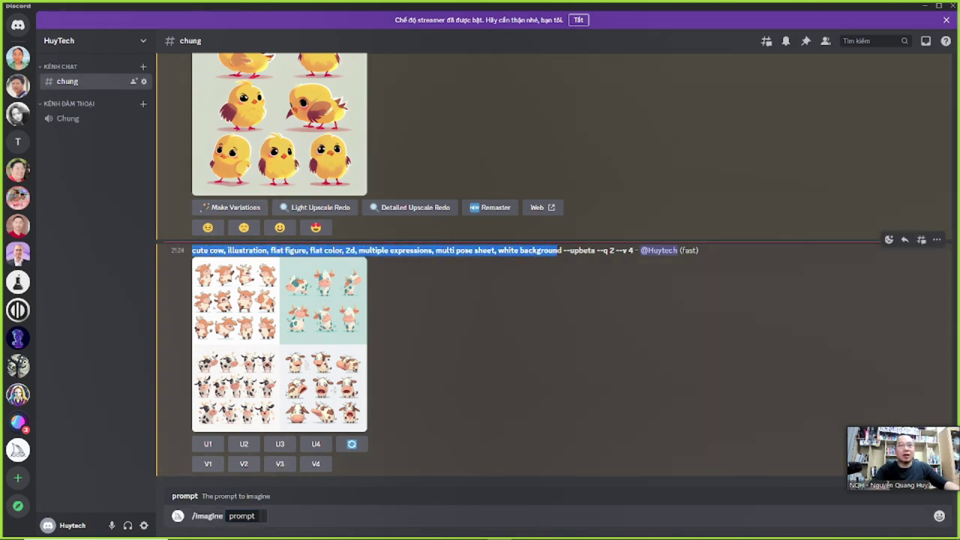
pyautogui.hotkey('ctrl', 'v')
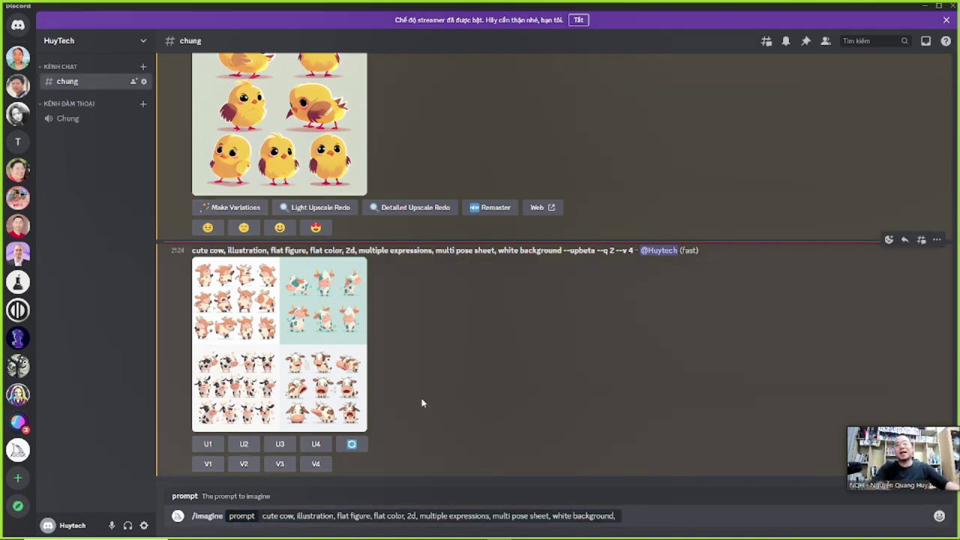
# Step: Switch to the Midjourney website in the browser and open the Explore community feed
pyautogui.hotkey('alt', 'Tab')
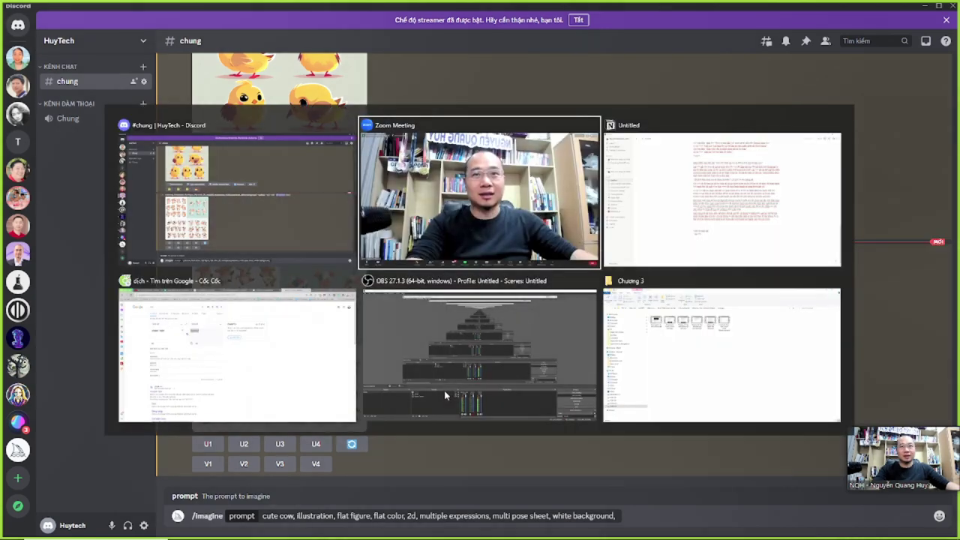
pyautogui.press('Tab')
pyautogui.press('Tab')
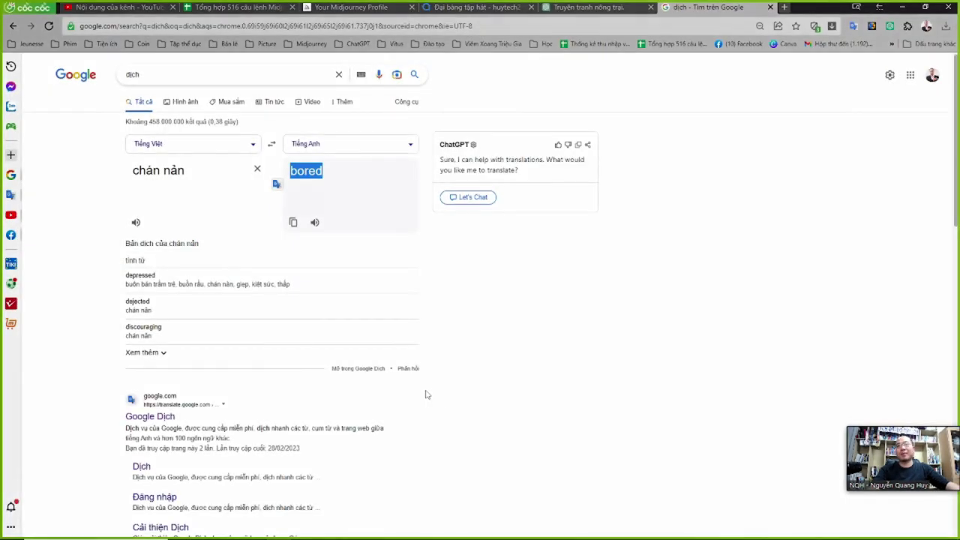
pyautogui.click(363, 9)
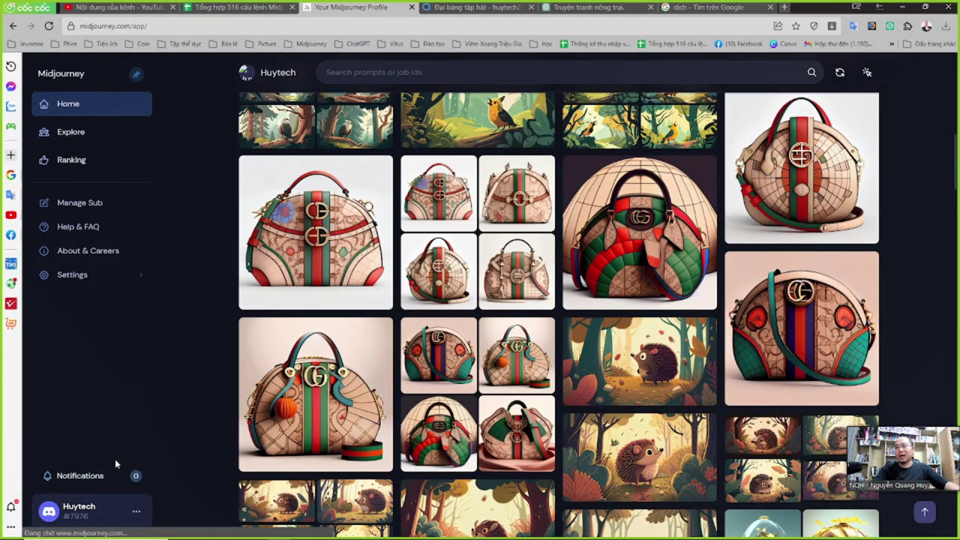
pyautogui.click(70, 134)
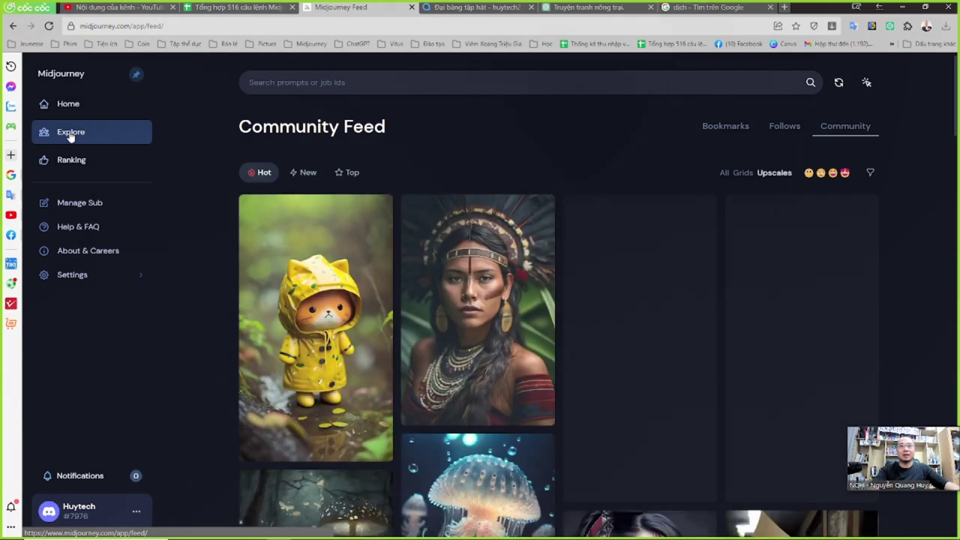
# Step: Search the Midjourney community images for "cute cow" and browse the results for a reference character
pyautogui.click(312, 82)
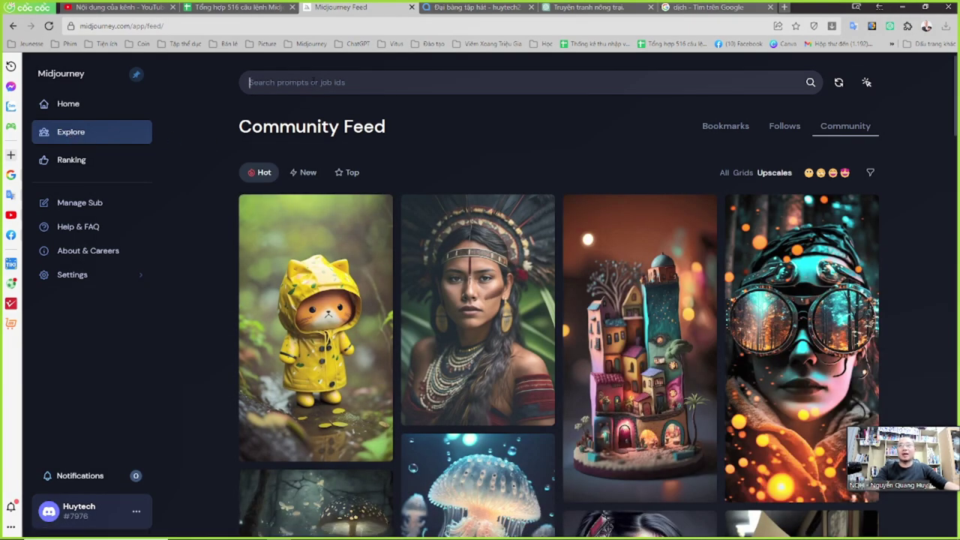
pyautogui.write('cu')
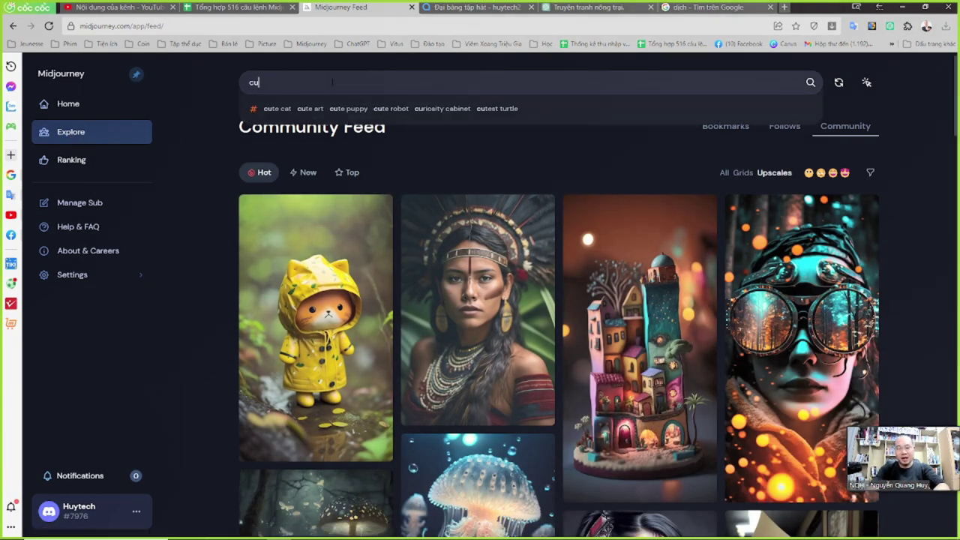
pyautogui.write('te cow')
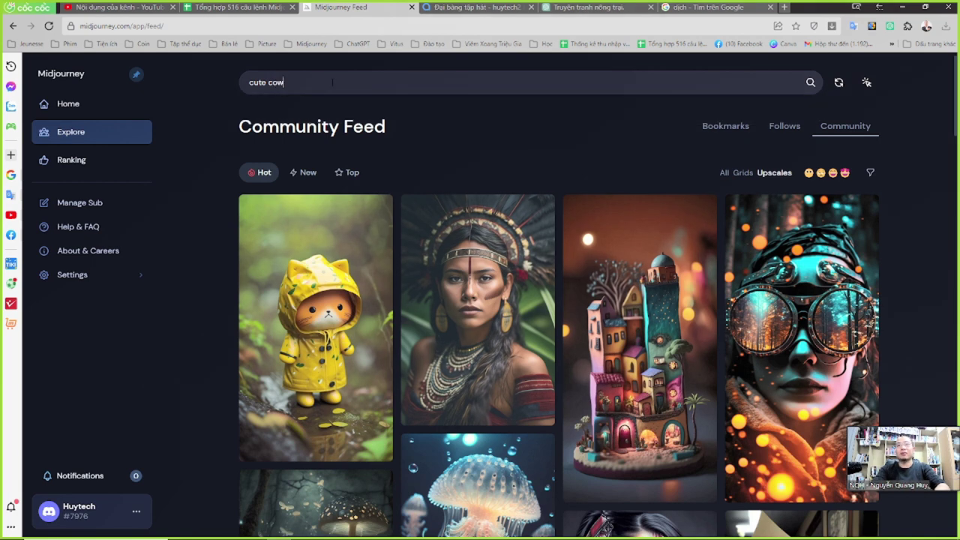
pyautogui.press('Return')
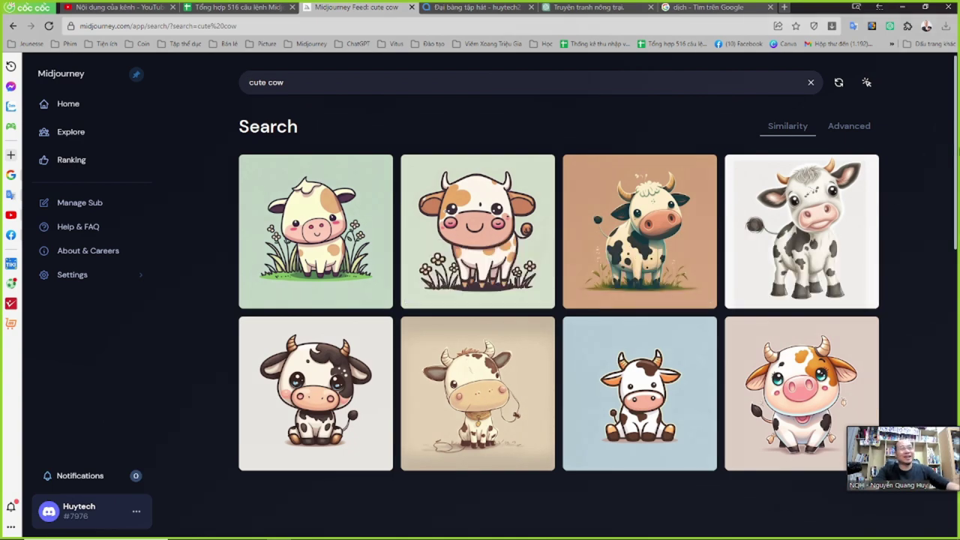
pyautogui.moveTo(957, 133); pyautogui.dragTo(958, 207)
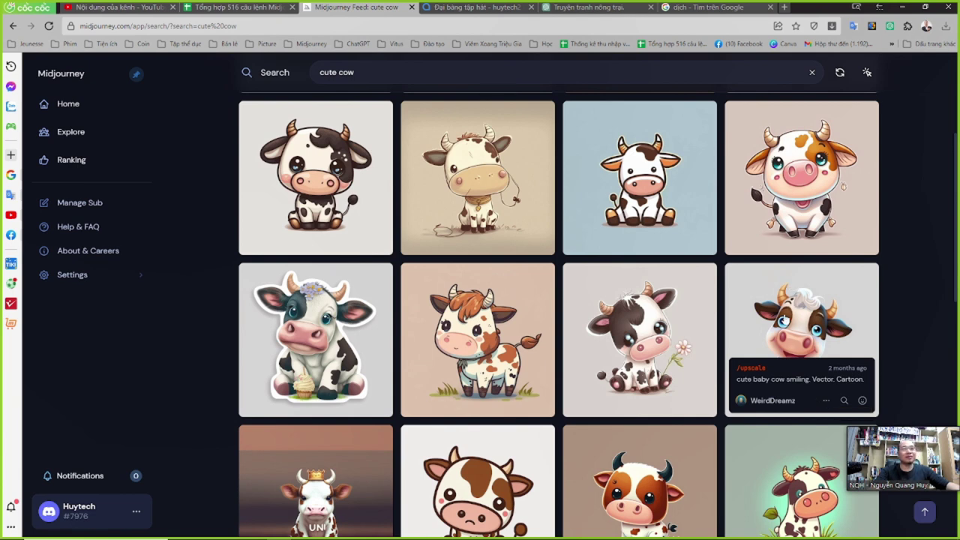
# Step: Copy the prompt "happy cute cartoon cow, white background, anime style, incredibly detailed" from its cow image in the community search results
pyautogui.scroll(1, 480, 225)
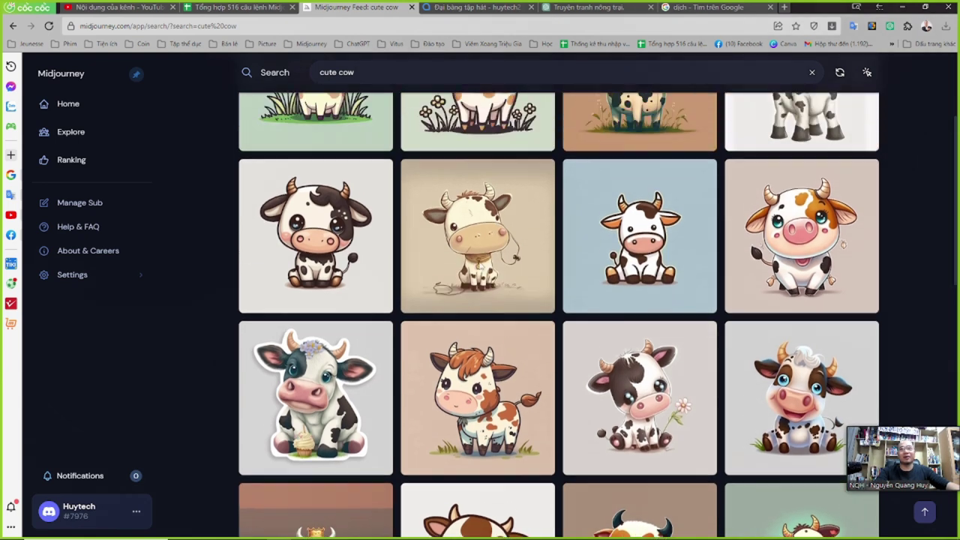
pyautogui.scroll(1, 459, 298)
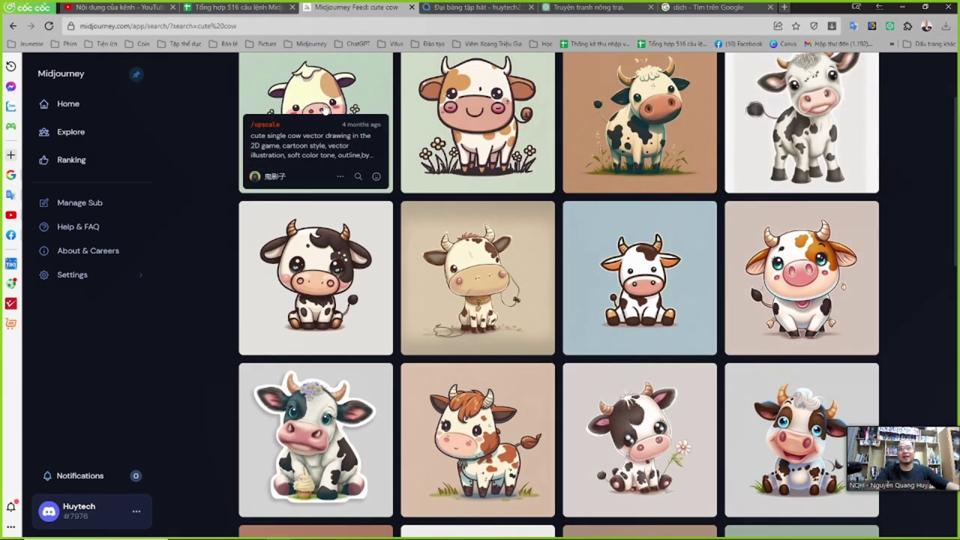
pyautogui.scroll(1, 325, 110)
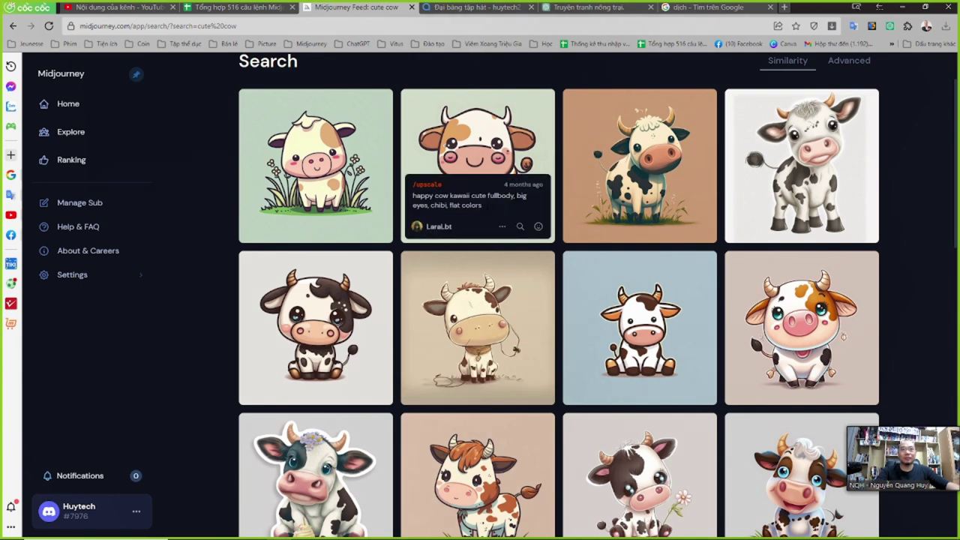
pyautogui.keyDown('ctrl'); pyautogui.click(413, 198); pyautogui.keyUp('ctrl')
pyautogui.click(664, 509)
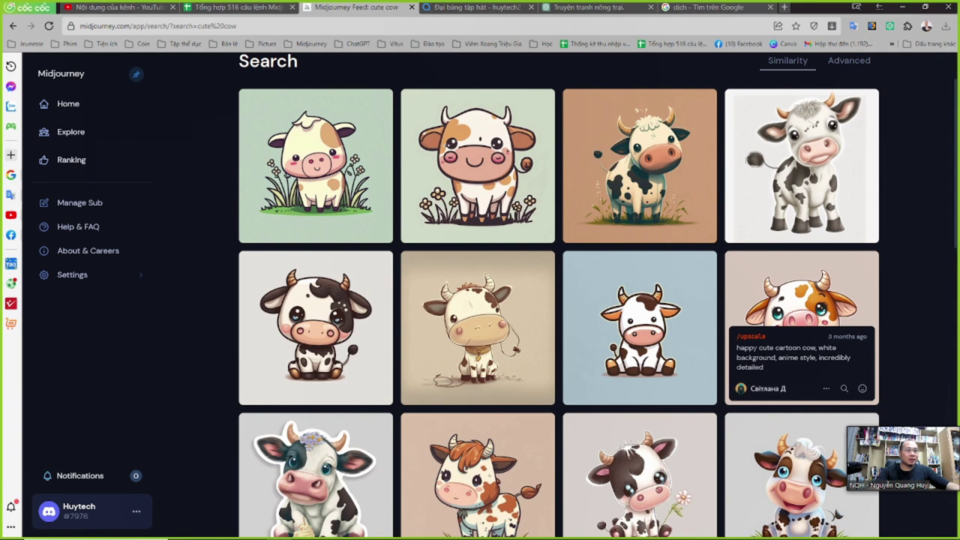
pyautogui.moveTo(737, 348); pyautogui.dragTo(764, 368)
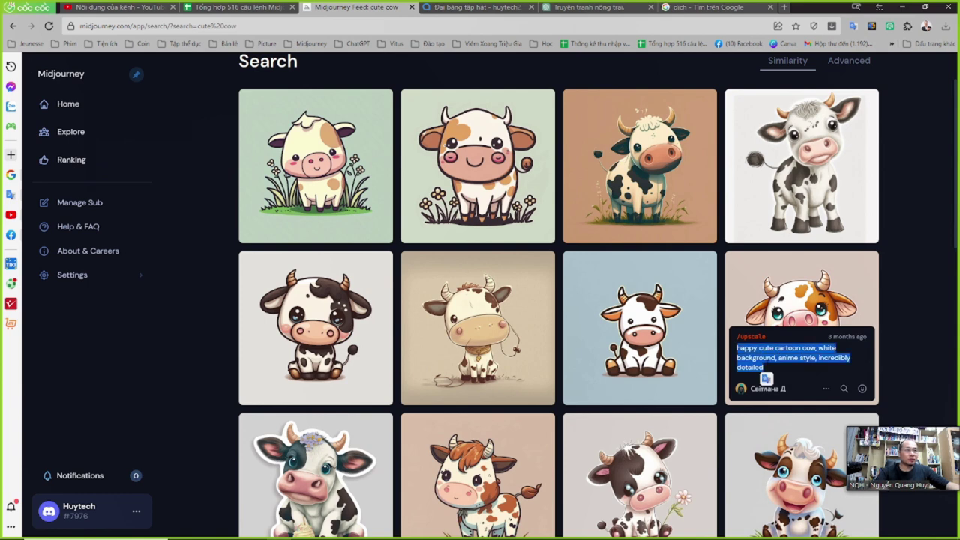
pyautogui.click(826, 388)
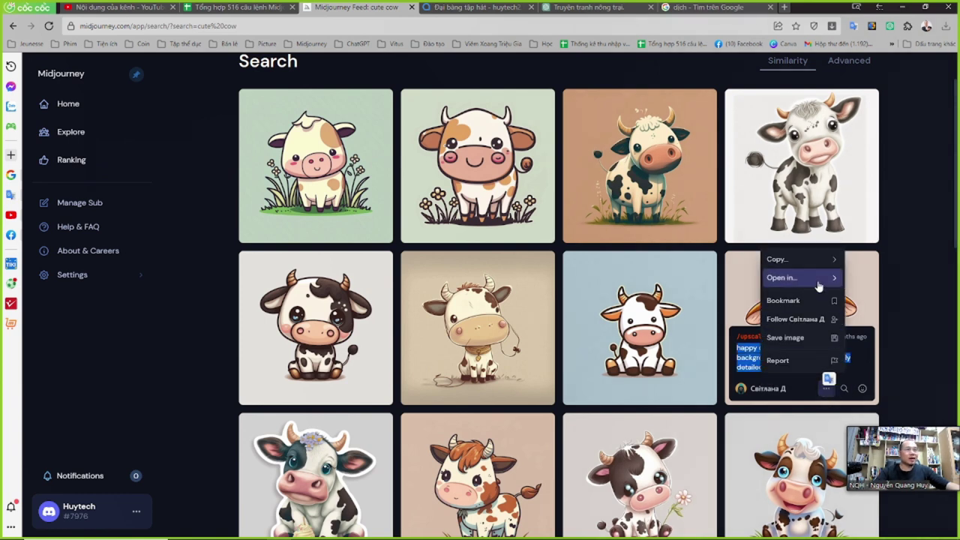
pyautogui.moveTo(816, 262)
pyautogui.click(859, 236)
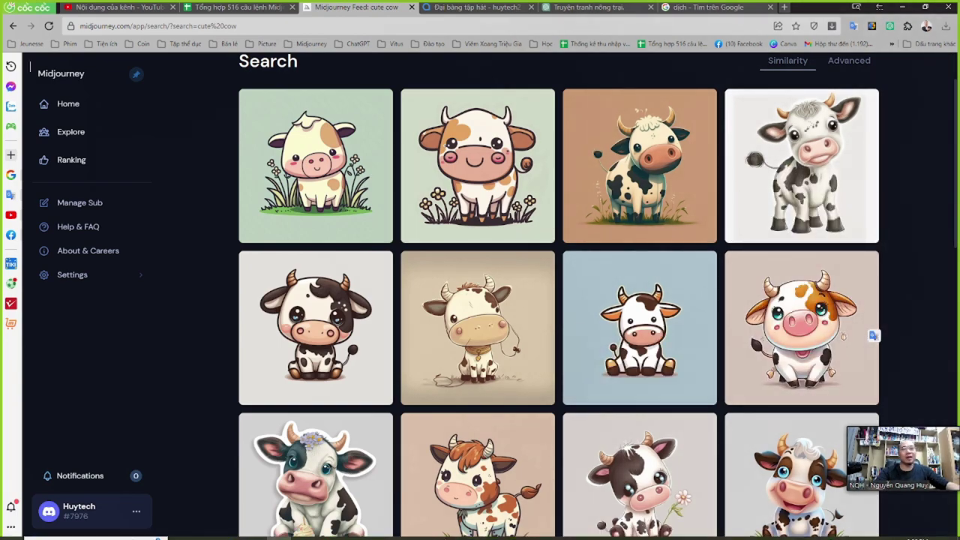
# Step: Switch to Discord, replace the drafted /imagine prompt with "happy cute cartoon cow, white background, anime style, incredibly detailed", and submit it
pyautogui.click(499, 529)
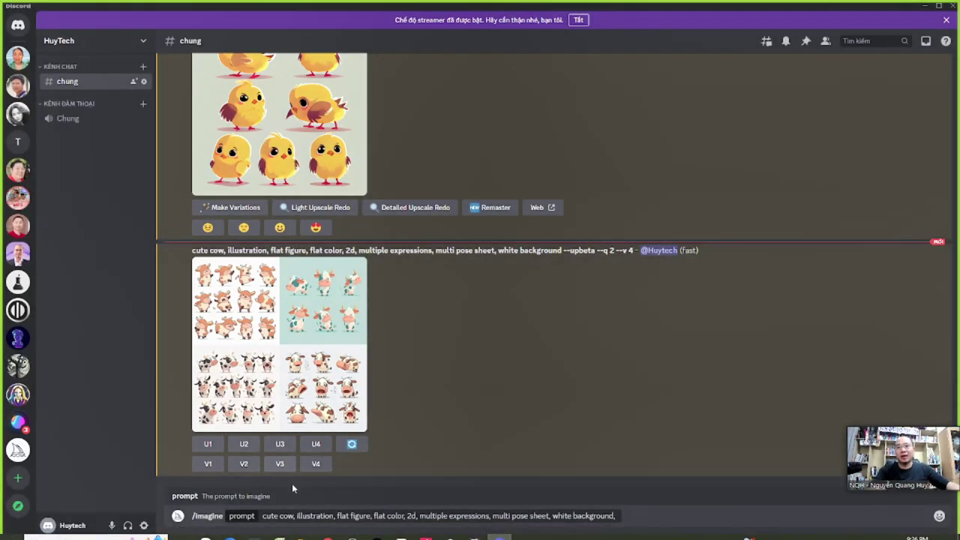
pyautogui.hotkey('ctrl', 'shift', 'Left')
pyautogui.hotkey('ctrl', 'shift', 'Left')
pyautogui.hotkey('ctrl', 'shift', 'Left')
pyautogui.hotkey('ctrl', 'shift', 'Left')
pyautogui.hotkey('ctrl', 'shift', 'Left')
pyautogui.hotkey('ctrl', 'shift', 'Left')
pyautogui.hotkey('ctrl', 'shift', 'Left')
pyautogui.hotkey('ctrl', 'shift', 'Left')
pyautogui.hotkey('ctrl', 'shift', 'Left')
pyautogui.hotkey('ctrl', 'shift', 'Left')
pyautogui.hotkey('ctrl', 'shift', 'Left')
pyautogui.hotkey('ctrl', 'shift', 'Left')
pyautogui.hotkey('ctrl', 'shift', 'Left')
pyautogui.hotkey('ctrl', 'shift', 'Left')
pyautogui.hotkey('ctrl', 'shift', 'Left')
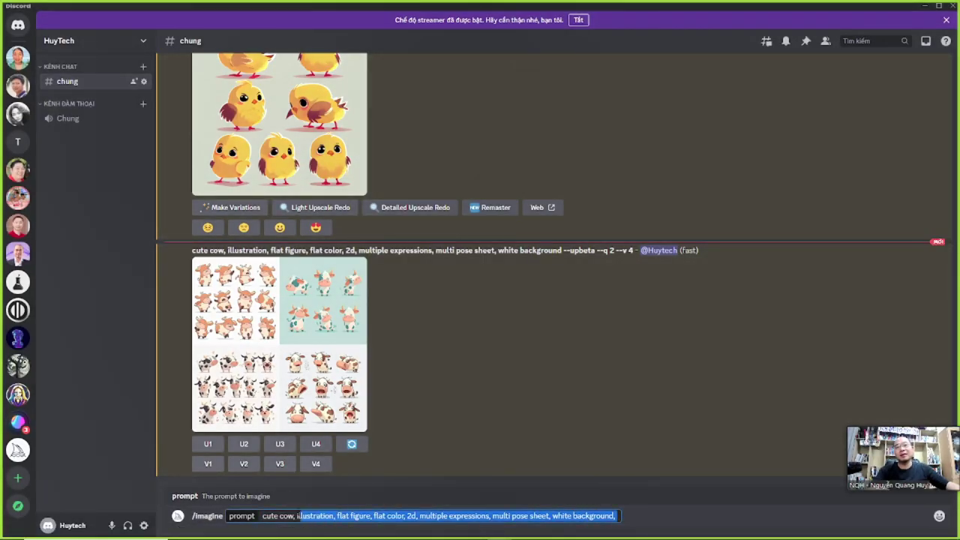
pyautogui.hotkey('ctrl', 'v')
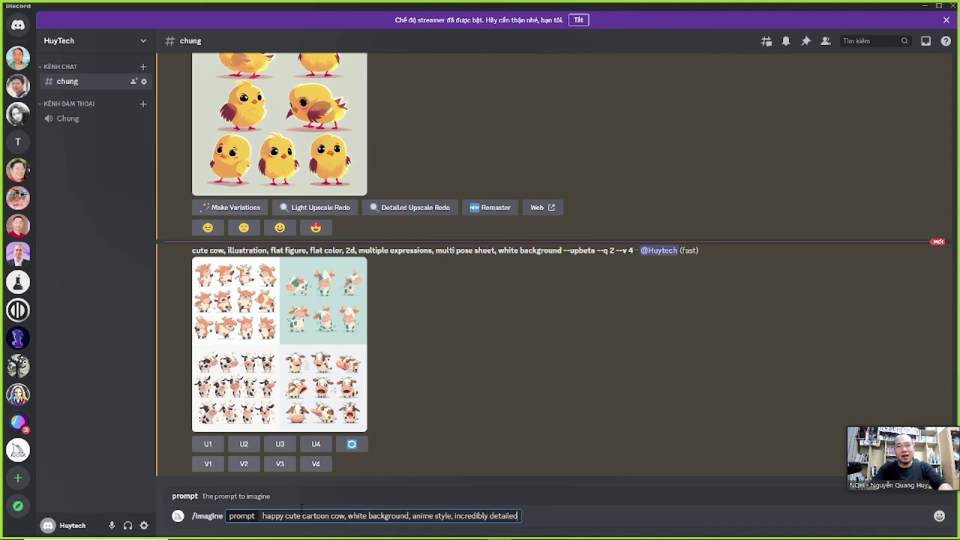
pyautogui.press('Return')
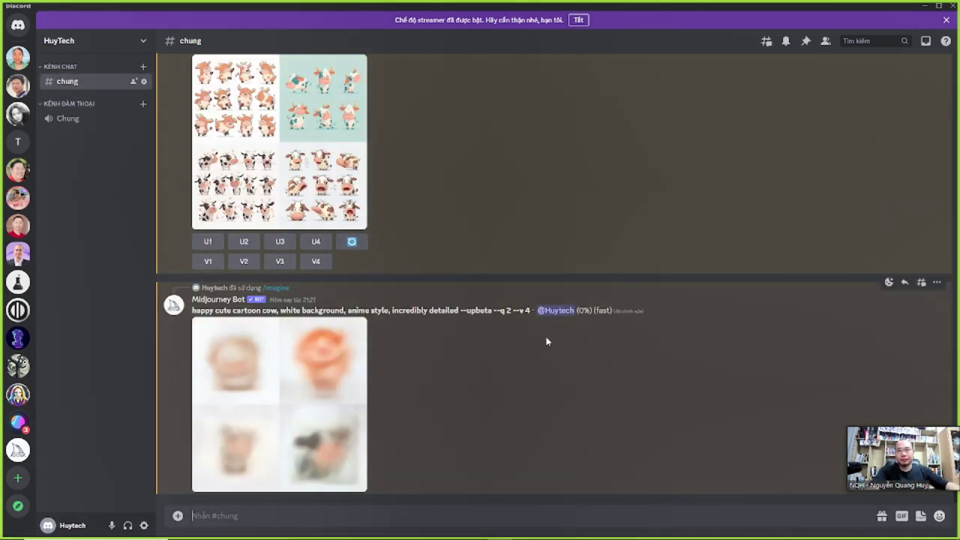
# Step: Start another /imagine prompt with the text "happy cute cartoon cow, white background, anime style, incredibly detailed --v 4"
pyautogui.moveTo(218, 310); pyautogui.dragTo(424, 311)
pyautogui.click(429, 311)
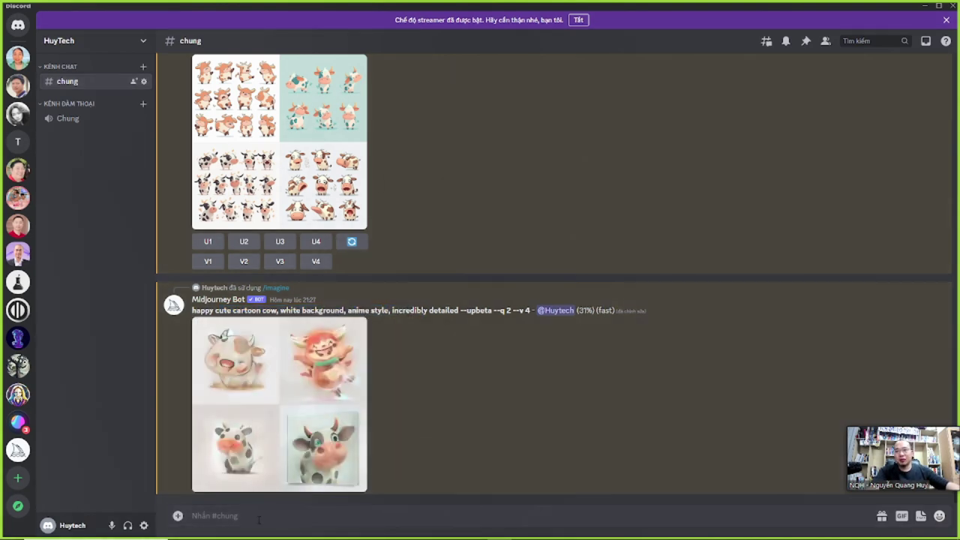
pyautogui.write('/im')
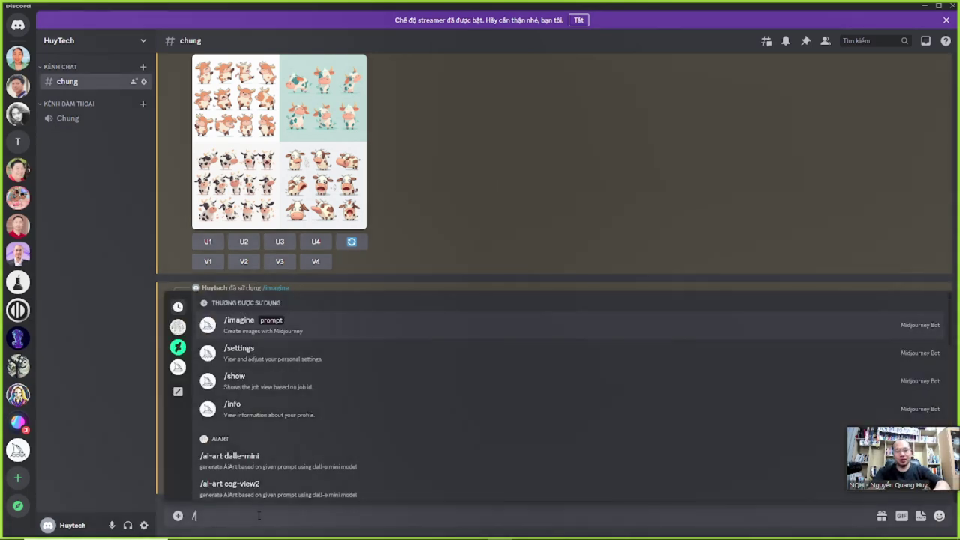
pyautogui.click(296, 465)
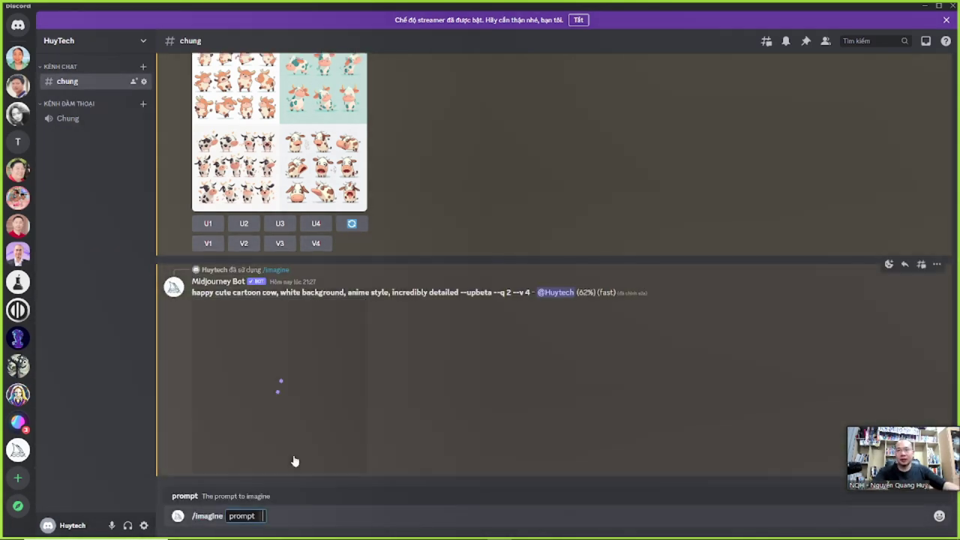
pyautogui.hotkey('ctrl', 'v')
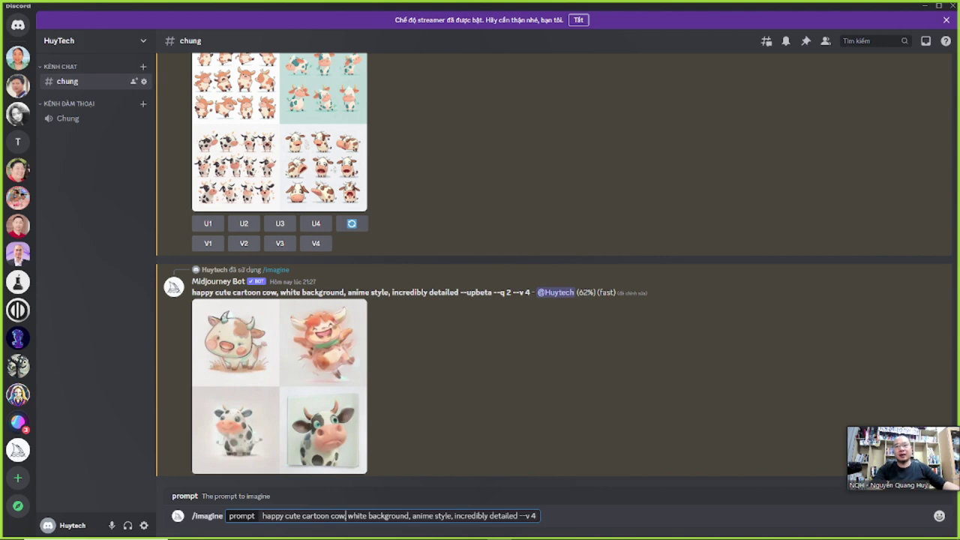
# Step: Insert "multi pose sheet, multi emotions," after "happy cute cartoon cow," in the prompt and submit it
pyautogui.write(',')
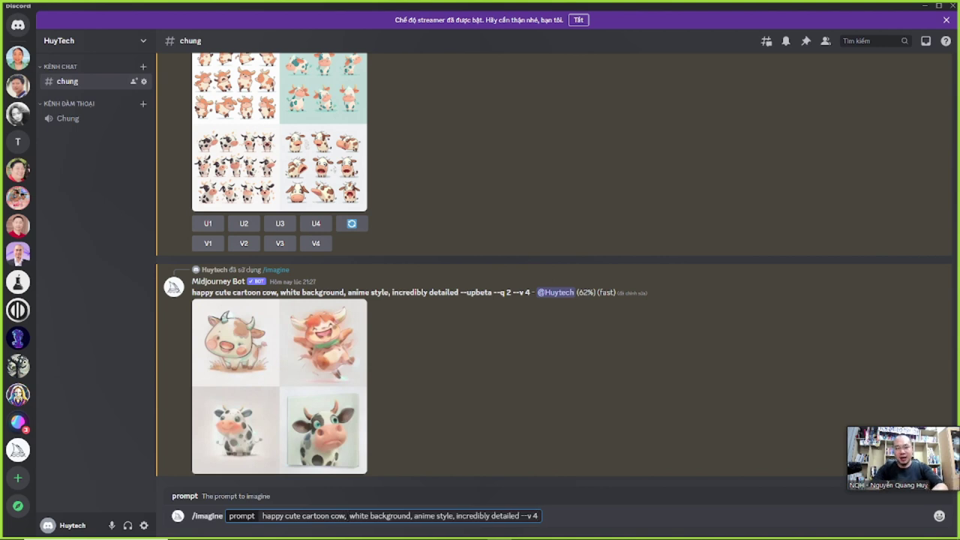
pyautogui.write(' multi')
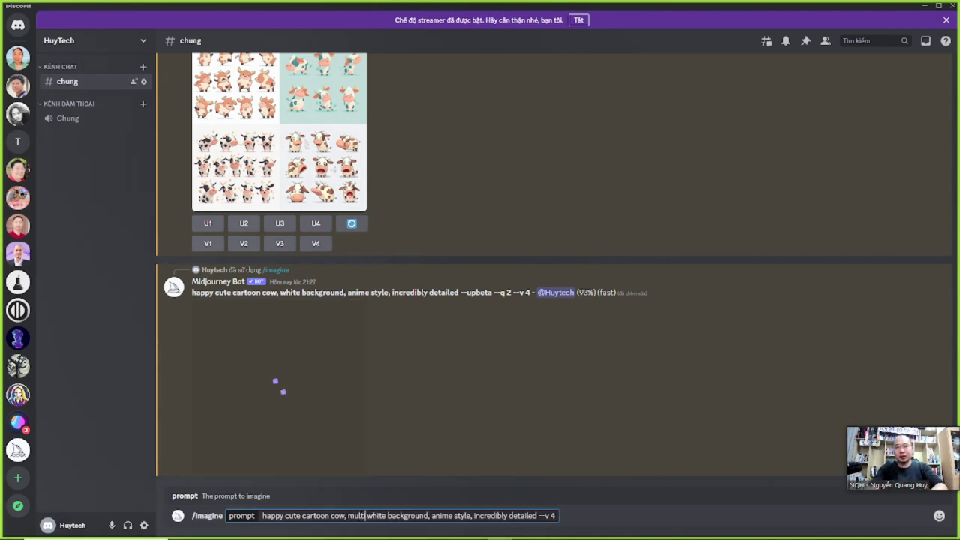
pyautogui.write(' pose s')
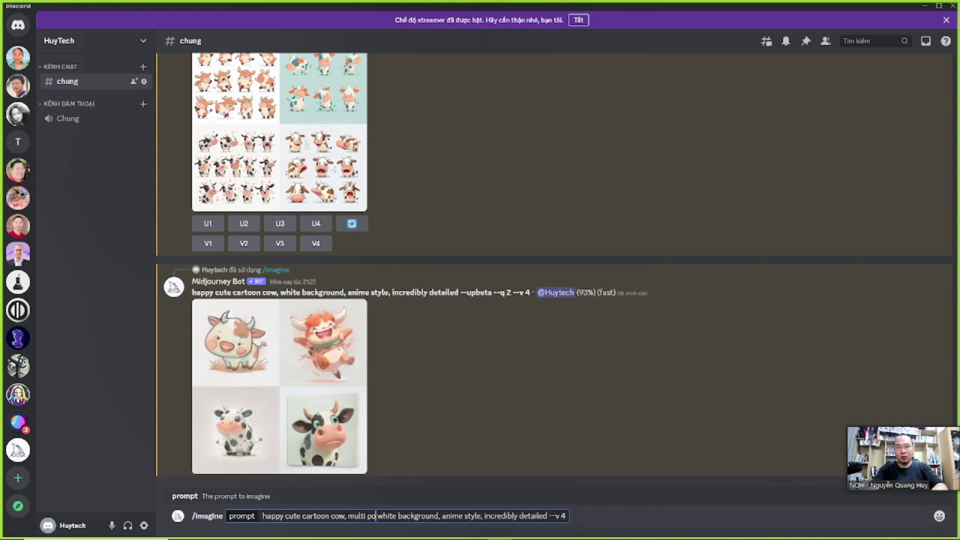
pyautogui.write('heet,')
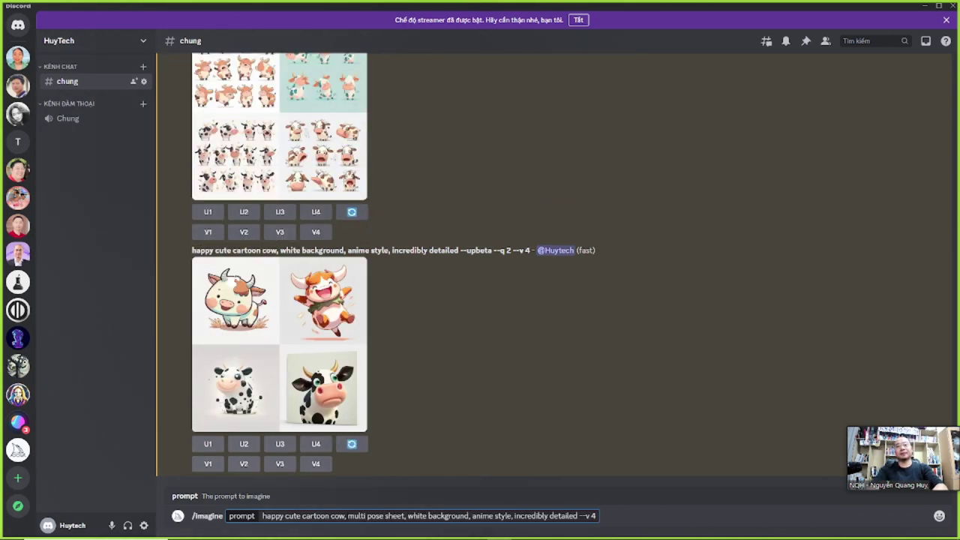
pyautogui.write(' multi')
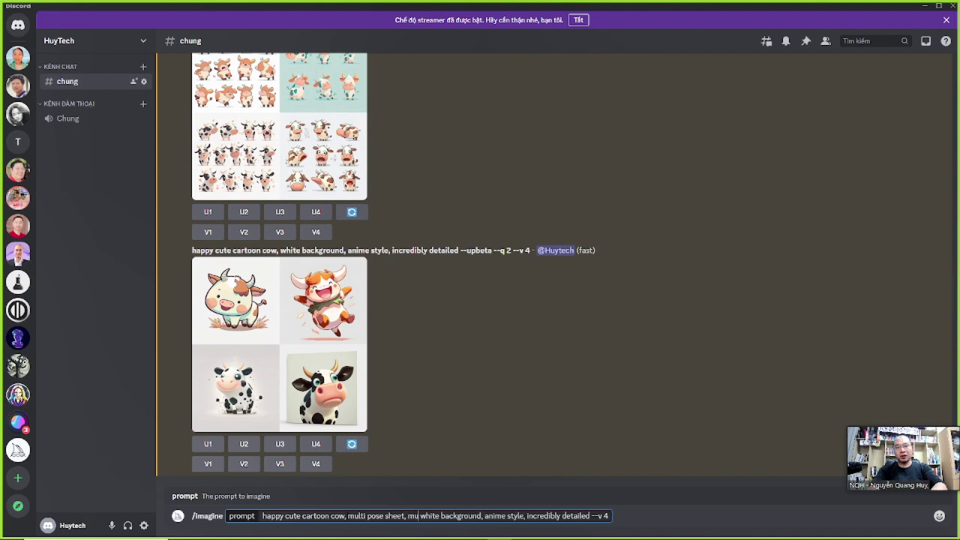
pyautogui.write(' emotions')
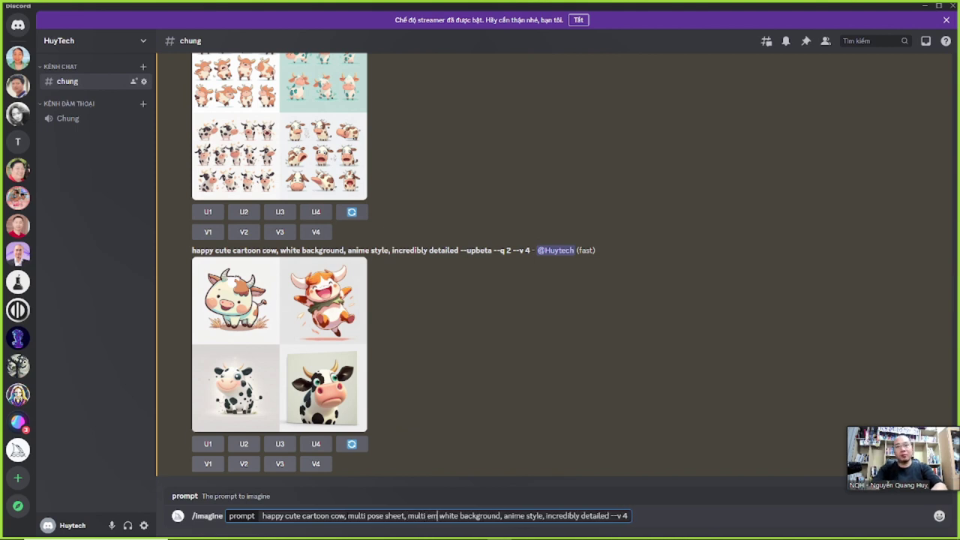
pyautogui.write(',')
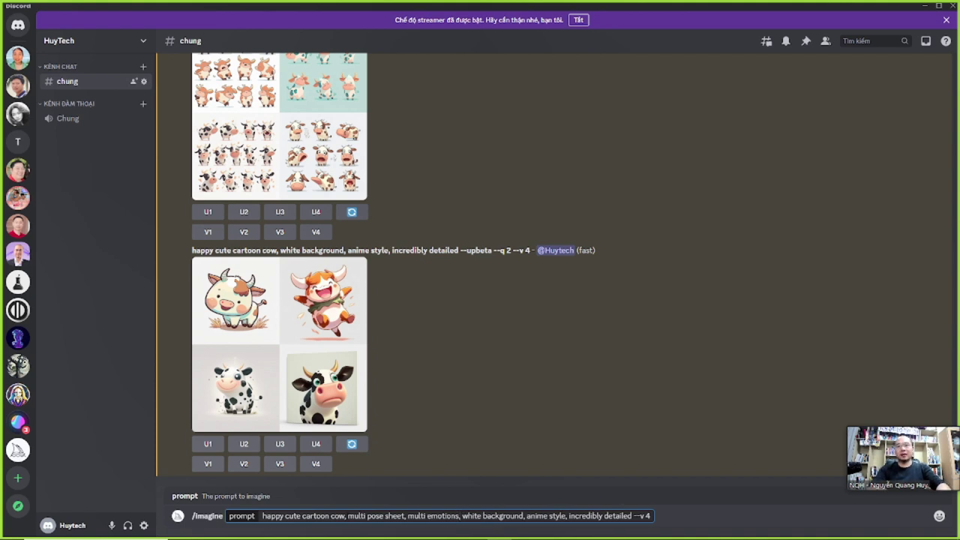
pyautogui.press('Return')
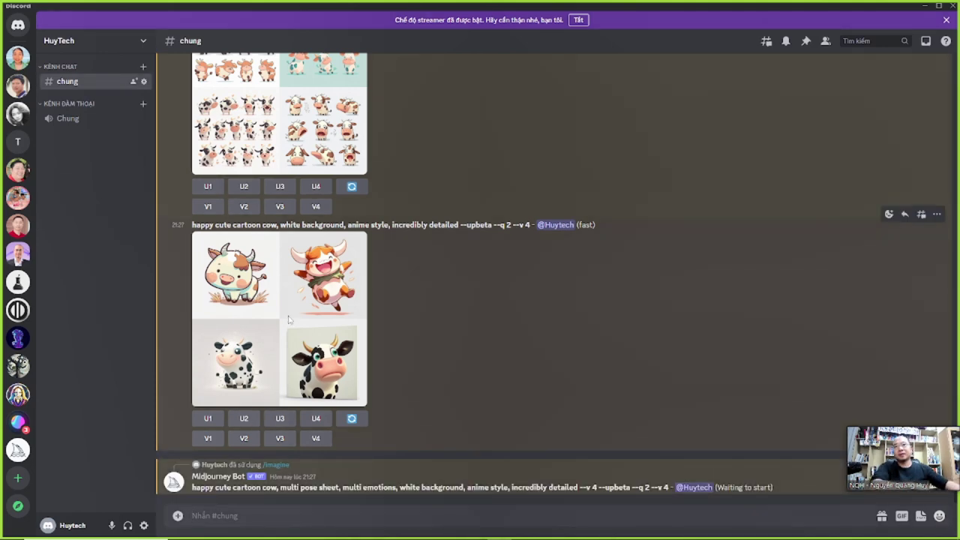
pyautogui.click(287, 322)
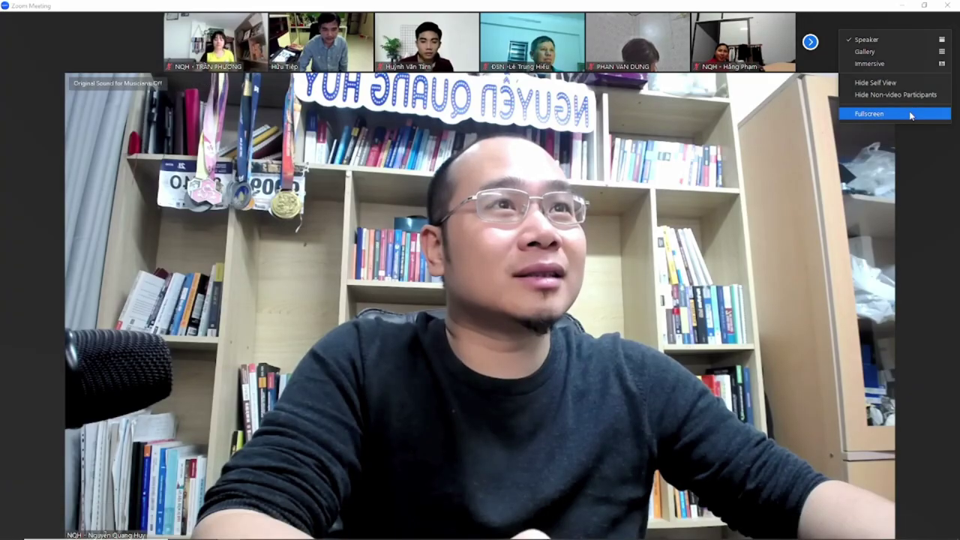
# Step: Show the Zoom meeting in full screen, reducing the participant videos to one small speaker thumbnail in the corner and dismissing the chat notification
pyautogui.click(896, 112)
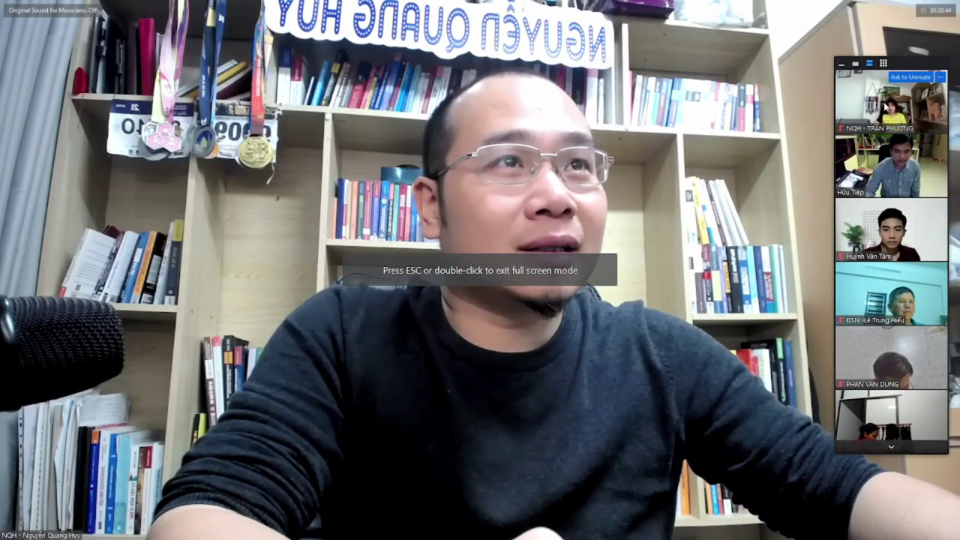
pyautogui.moveTo(854, 66); pyautogui.dragTo(865, 76)
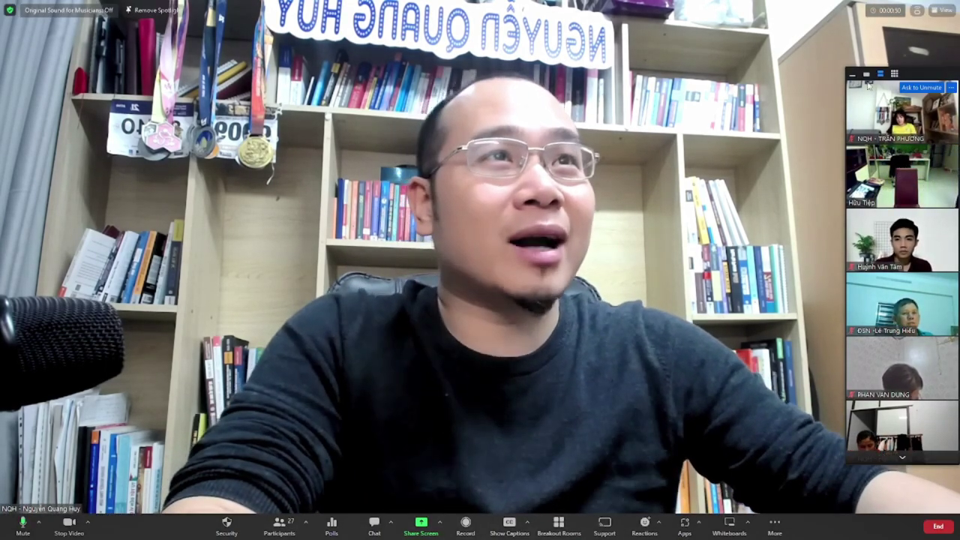
pyautogui.click(871, 73)
pyautogui.moveTo(900, 73); pyautogui.dragTo(908, 11)
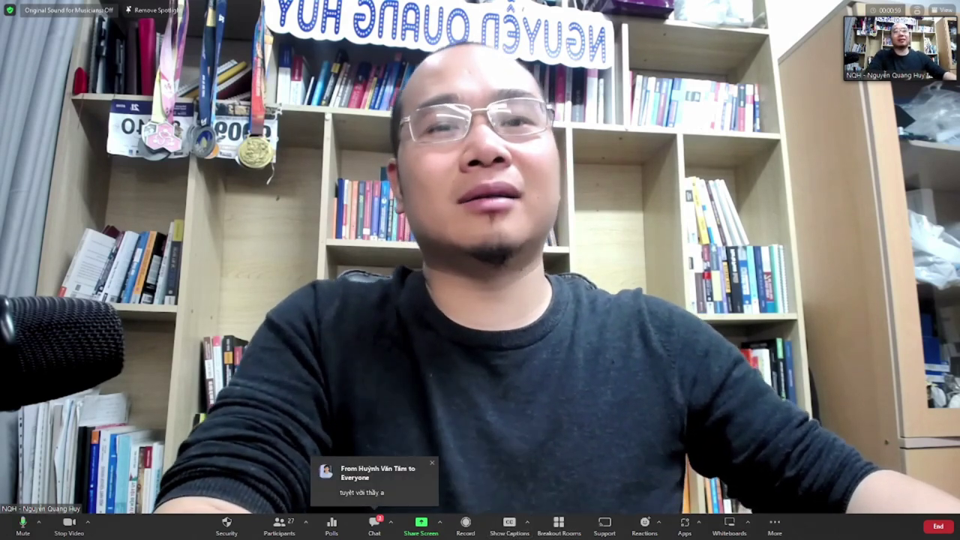
pyautogui.click(432, 463)
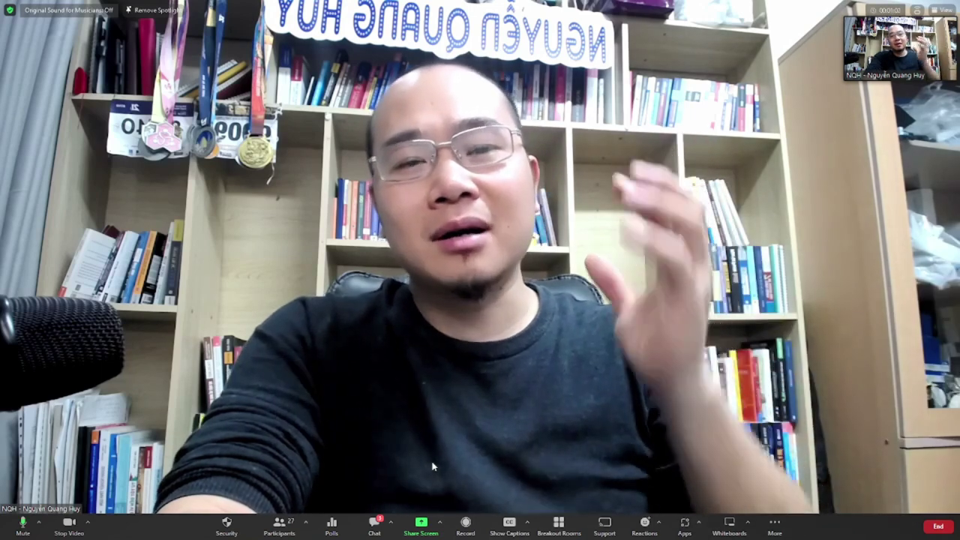
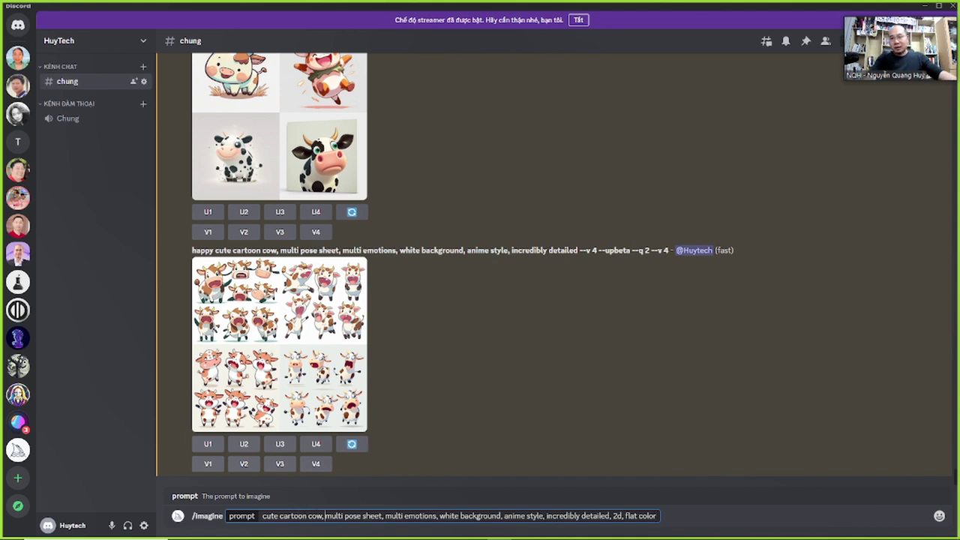
# Step: Insert "comic book, illustration" after "cute cartoon cow," in the drafted /imagine prompt and submit it
pyautogui.click(325, 517)
pyautogui.write('comic')
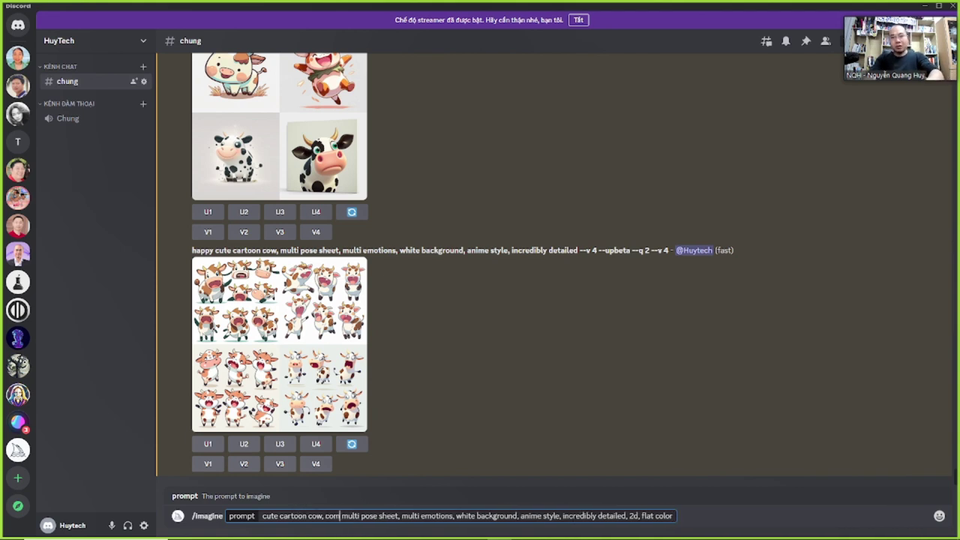
pyautogui.write(' boo')
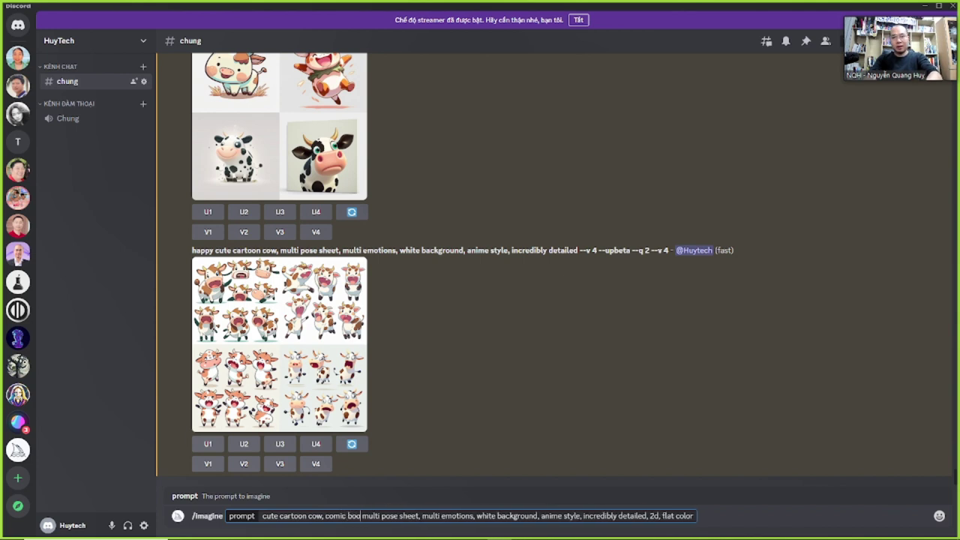
pyautogui.write('k,')
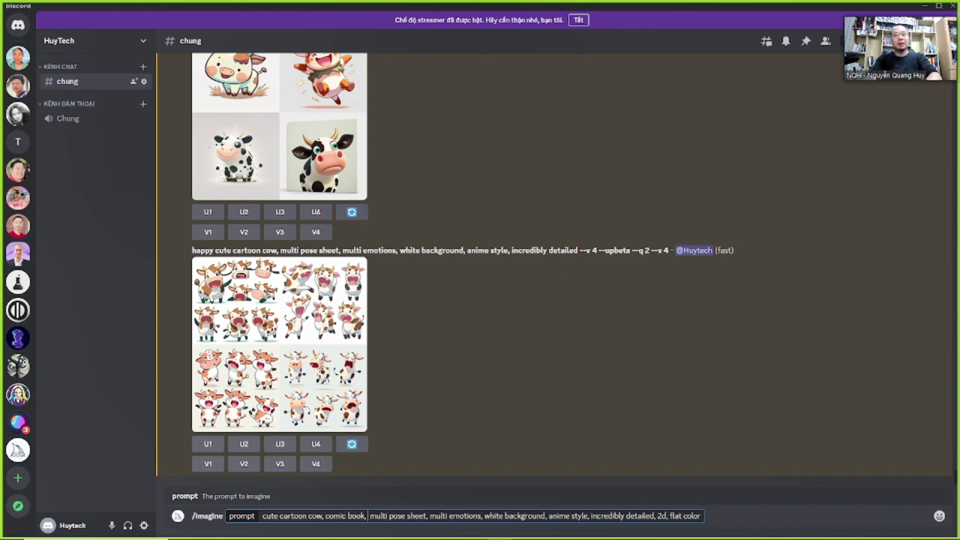
pyautogui.write(' in')
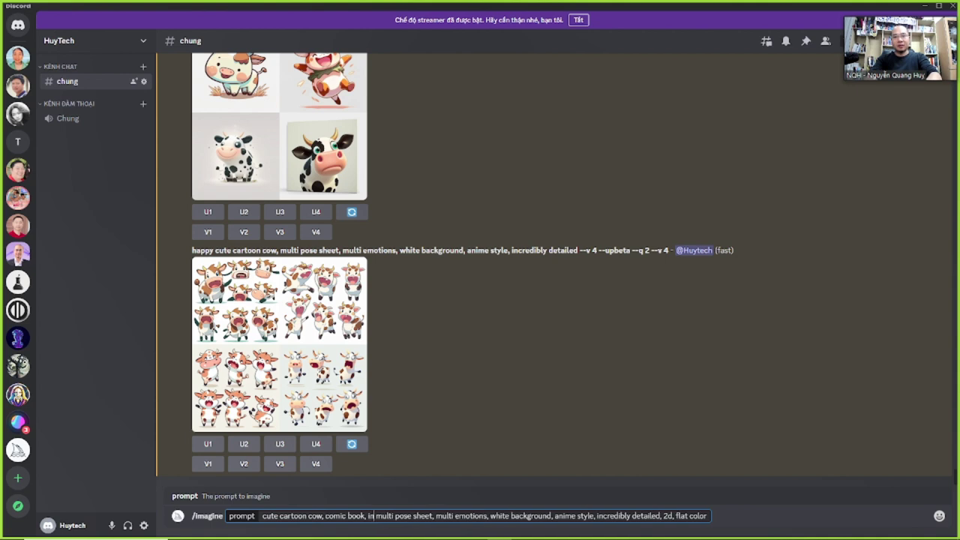
pyautogui.write('t')
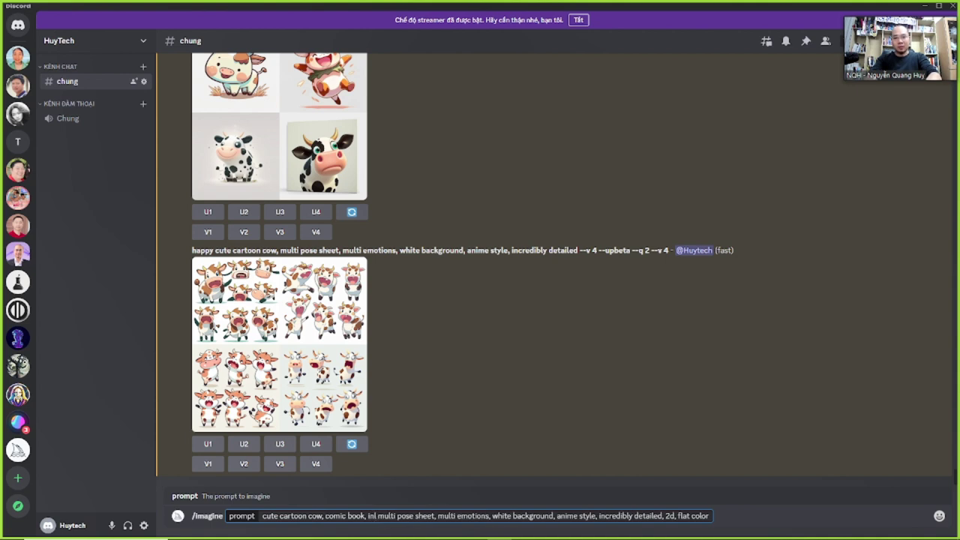
pyautogui.write('usat')
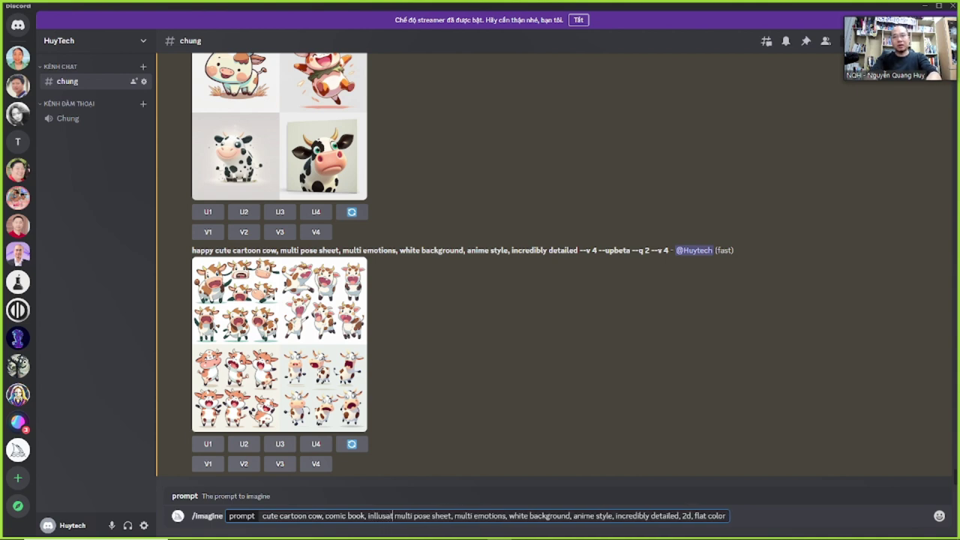
pyautogui.press('BackSpace')
pyautogui.press('BackSpace')
pyautogui.write('tra')
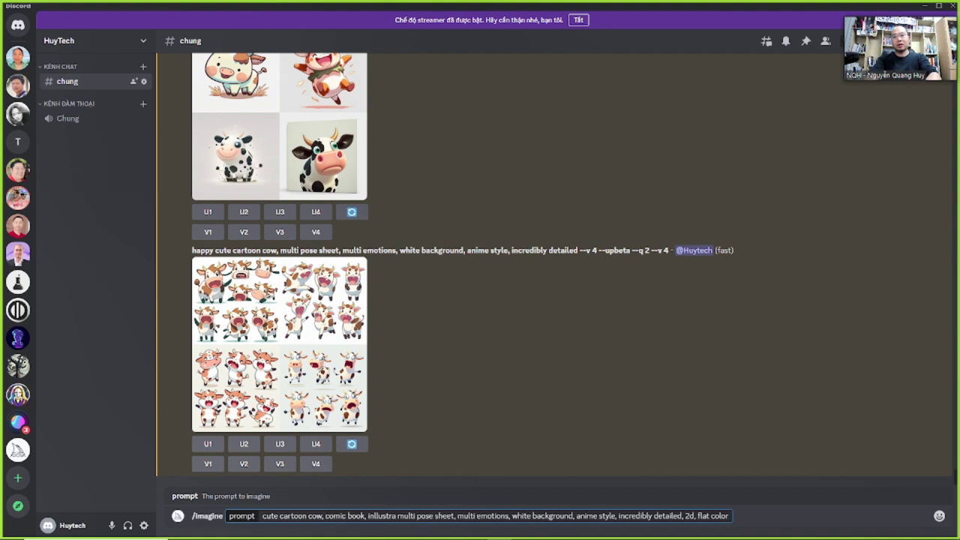
pyautogui.write('tion')
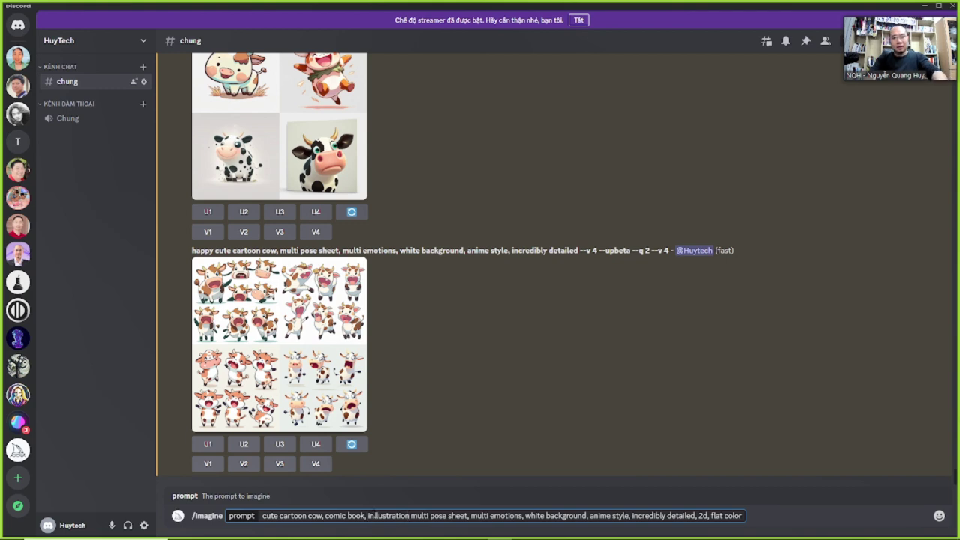
pyautogui.press('BackSpace')
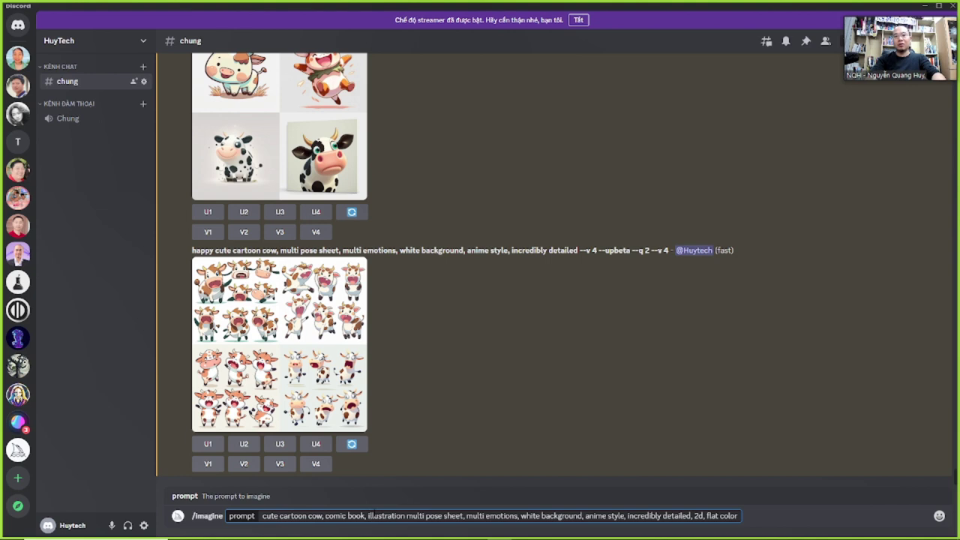
pyautogui.press('Return')
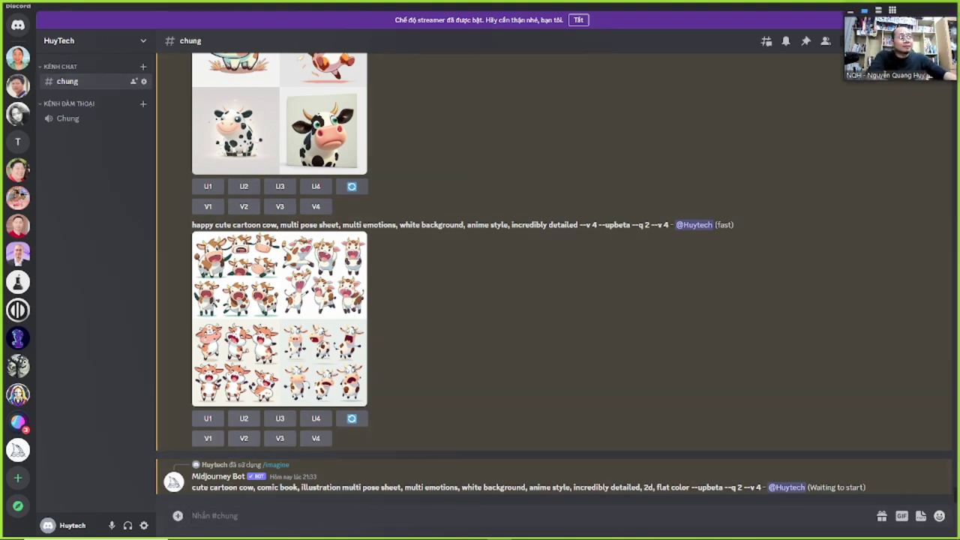
pyautogui.hotkey('alt', 's')
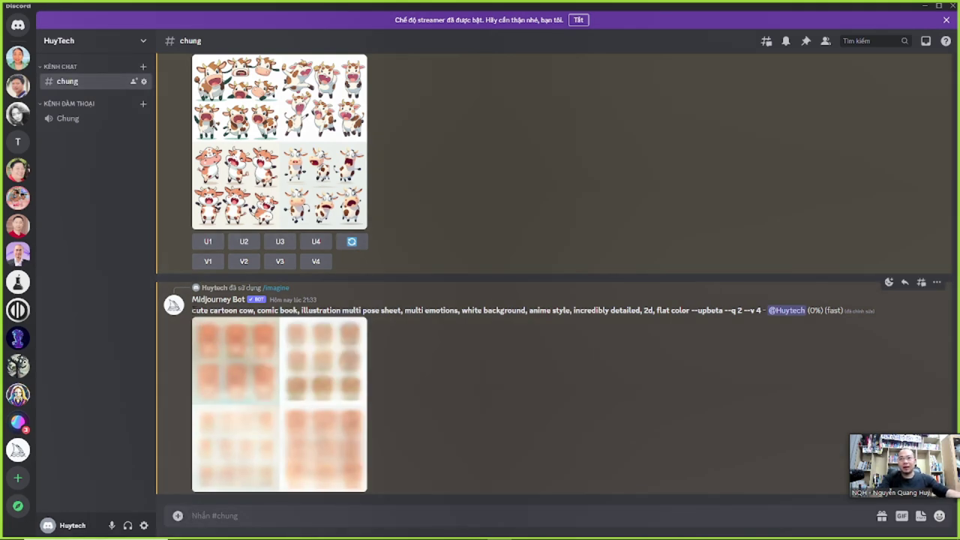
# Step: Copy the submitted cow prompt text up to "flat color" and paste it into a new /imagine prompt
pyautogui.moveTo(192, 310); pyautogui.dragTo(690, 310)
pyautogui.hotkey('ctrl', 'c')
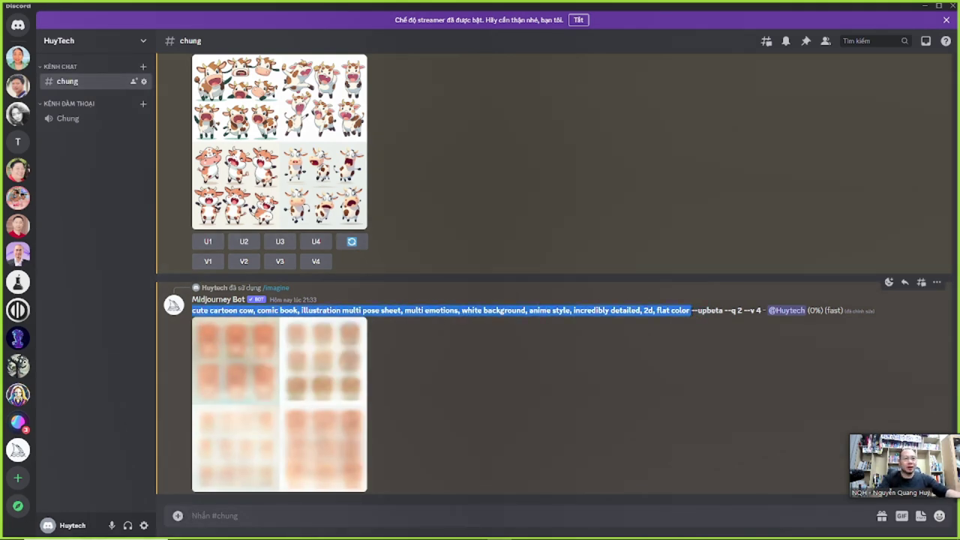
pyautogui.click(366, 516)
pyautogui.write('/im')
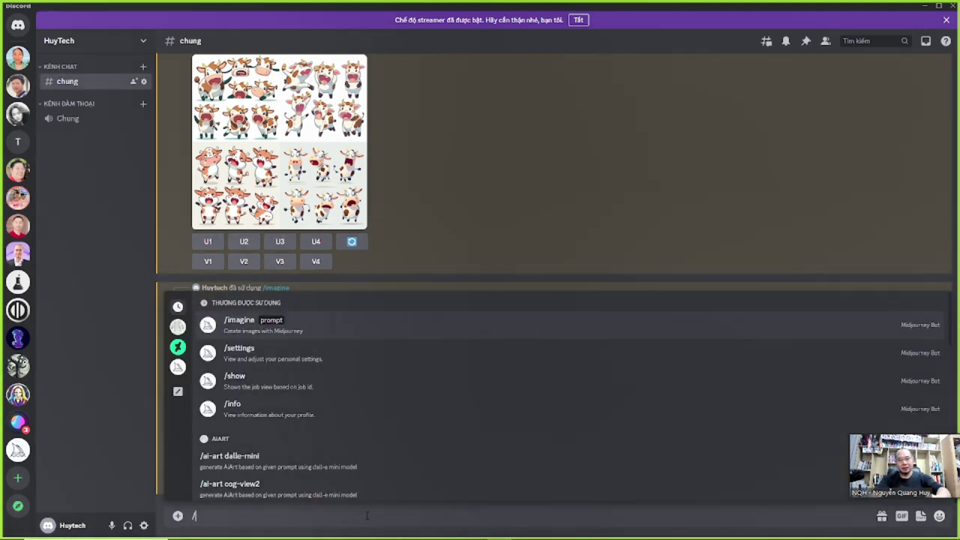
pyautogui.click(306, 458)
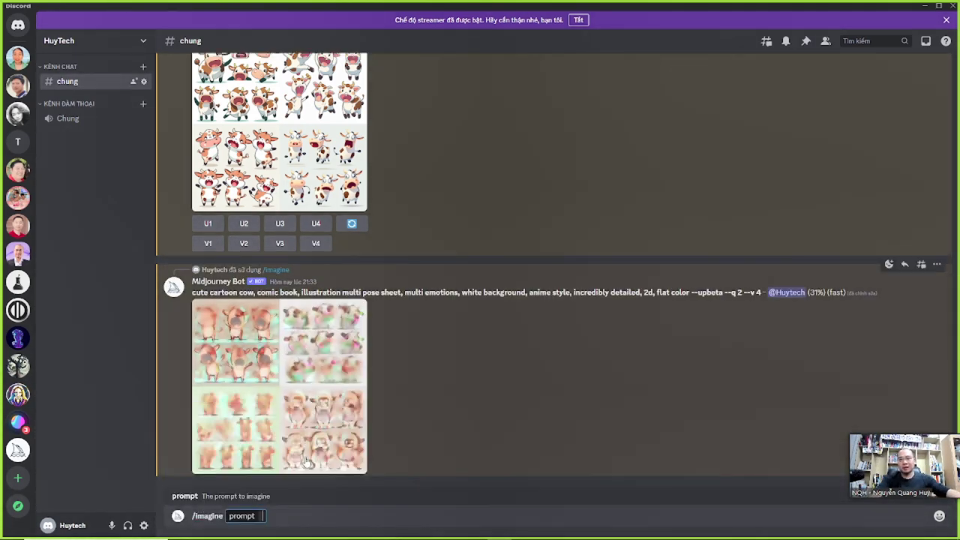
pyautogui.hotkey('ctrl', 'v')
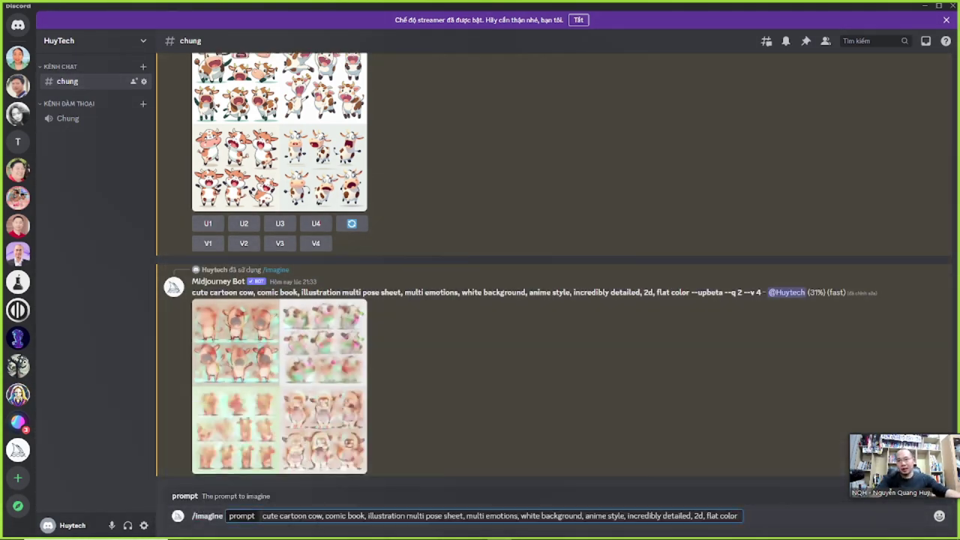
# Step: Replace "cow" with "fat pig" in the pasted prompt and submit it
pyautogui.doubleClick(314, 516)
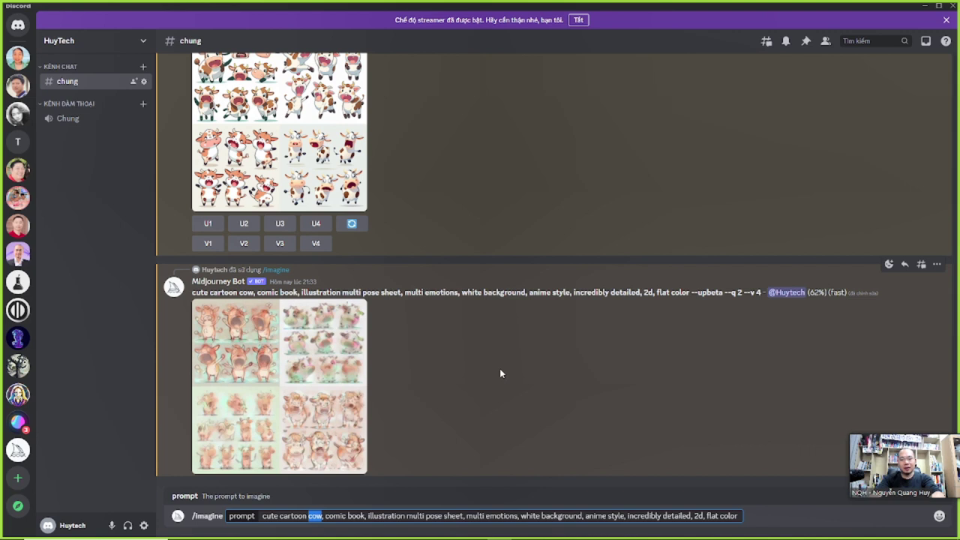
pyautogui.write('h')
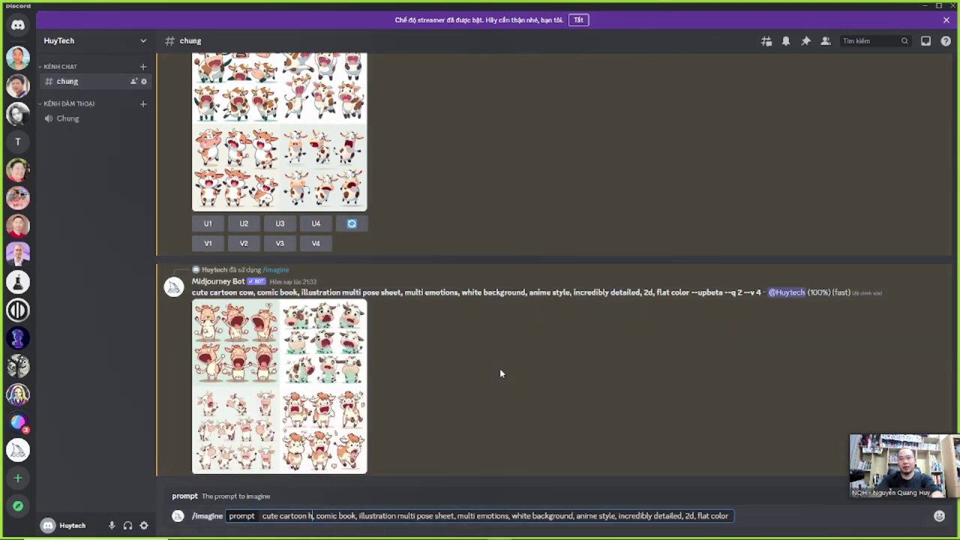
pyautogui.press('BackSpace')
pyautogui.write('fat ')
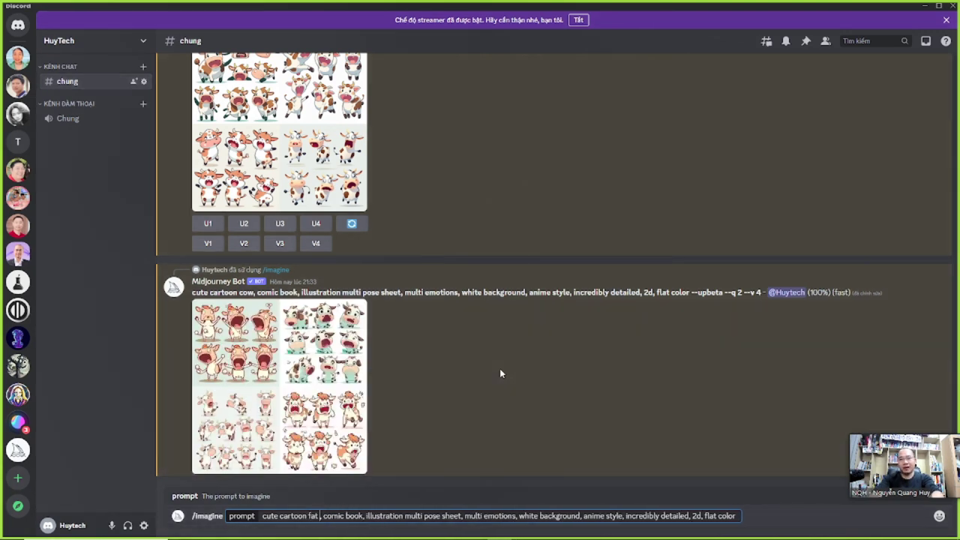
pyautogui.write('pig')
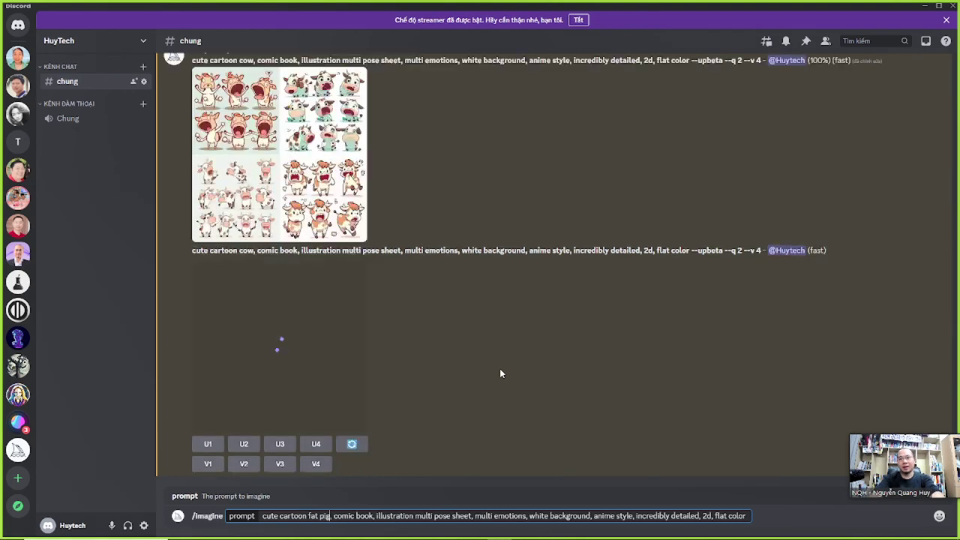
pyautogui.press('Return')
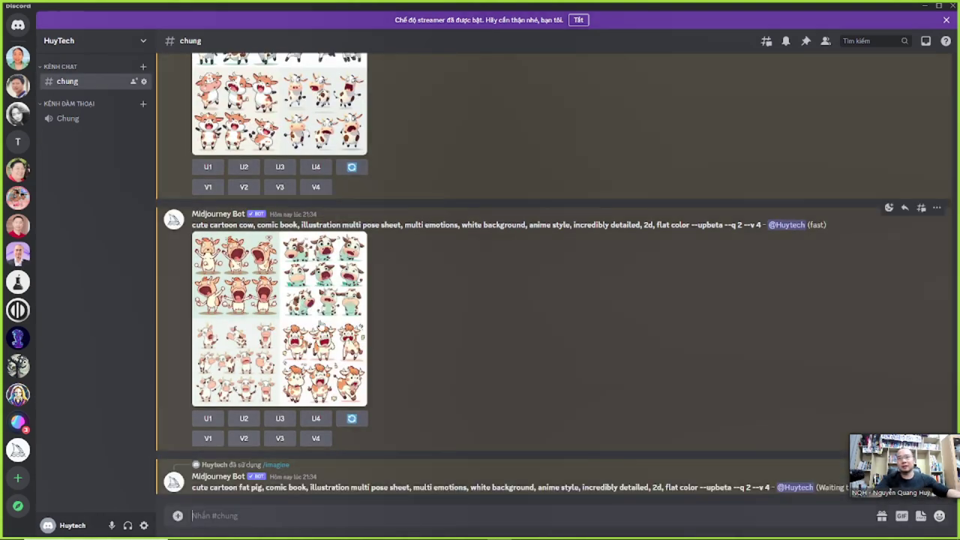
# Step: Enlarge the comic-book cow character sheet to examine its poses and emotions, and close the preview
pyautogui.click(295, 314)
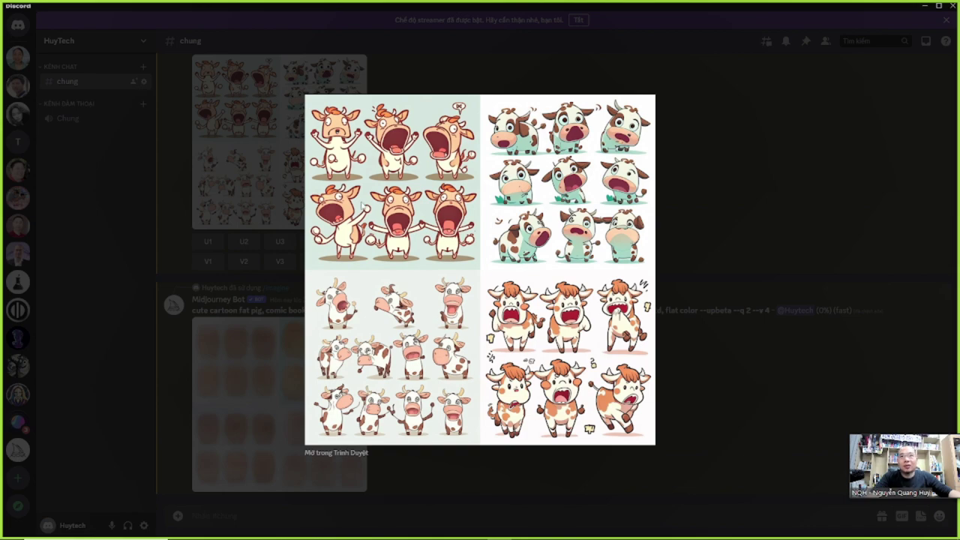
pyautogui.click(659, 311)
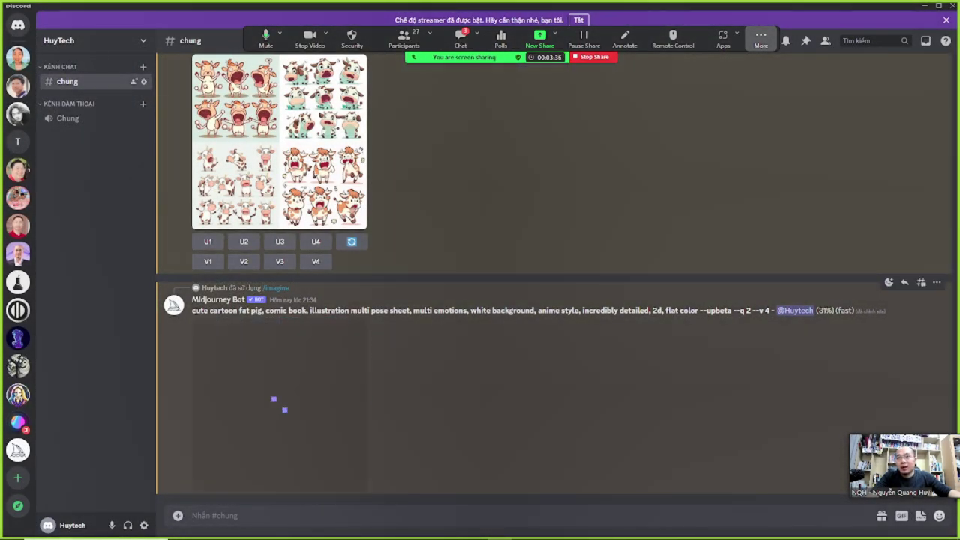
pyautogui.moveTo(192, 310); pyautogui.dragTo(469, 311)
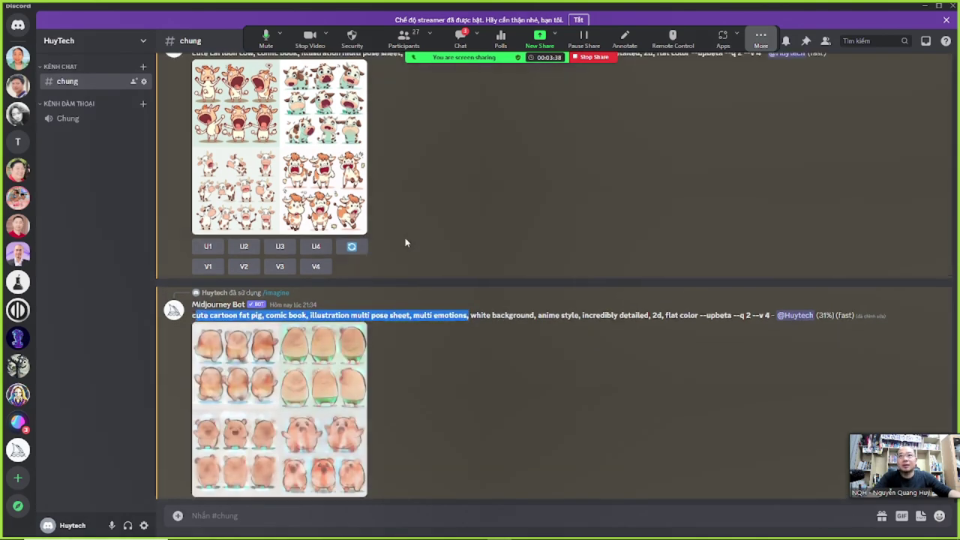
pyautogui.click(248, 342)
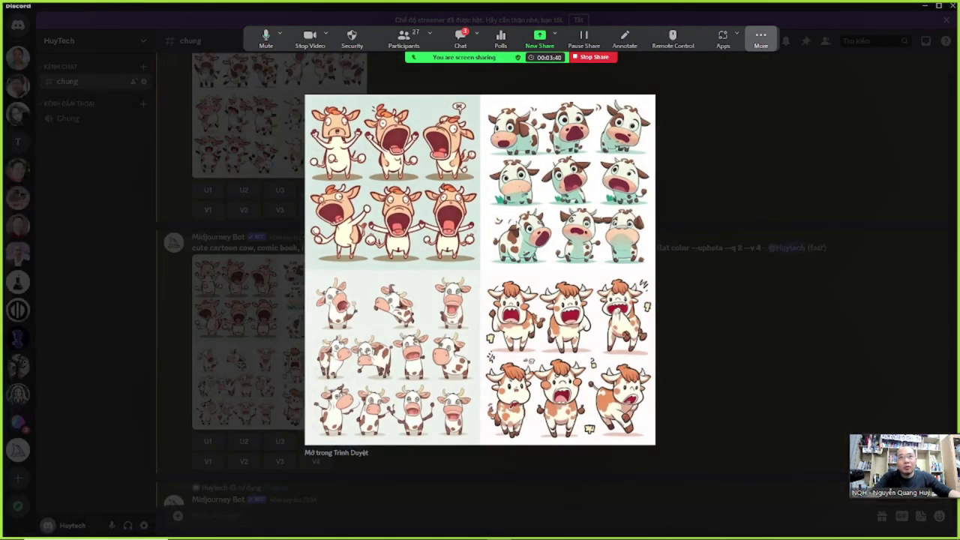
pyautogui.click(685, 316)
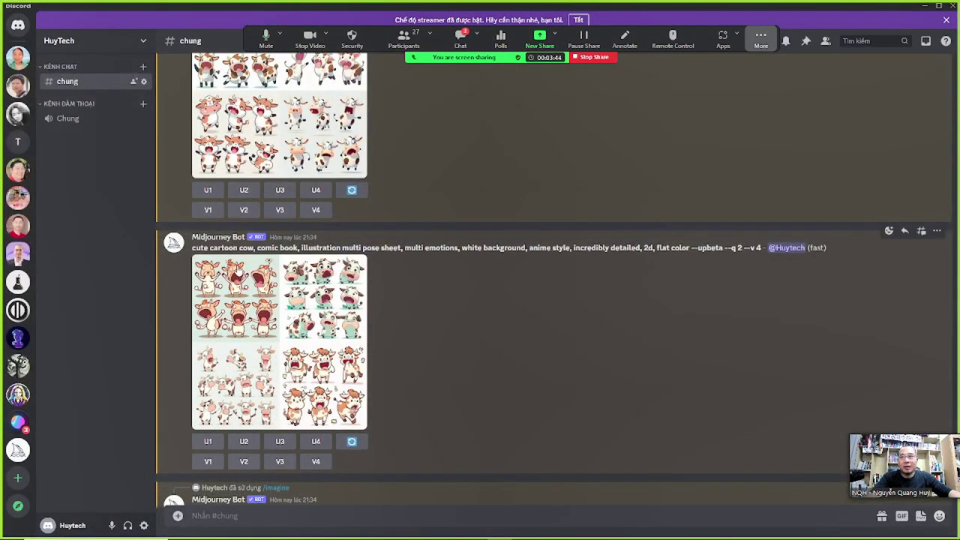
# Step: Copy the comic-book cow prompt without its parameters and paste it into another /imagine prompt
pyautogui.moveTo(193, 249); pyautogui.dragTo(689, 248)
pyautogui.hotkey('ctrl', 'c')
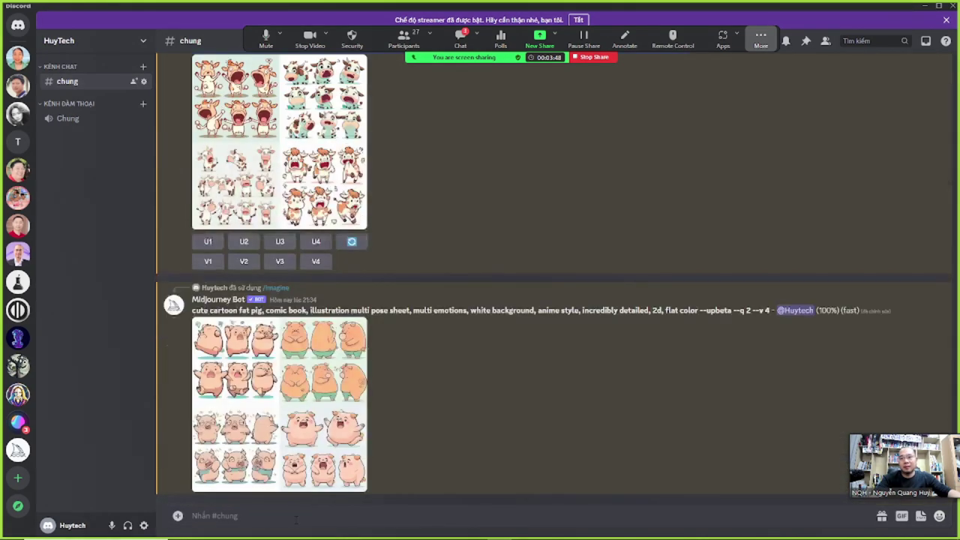
pyautogui.write('/im')
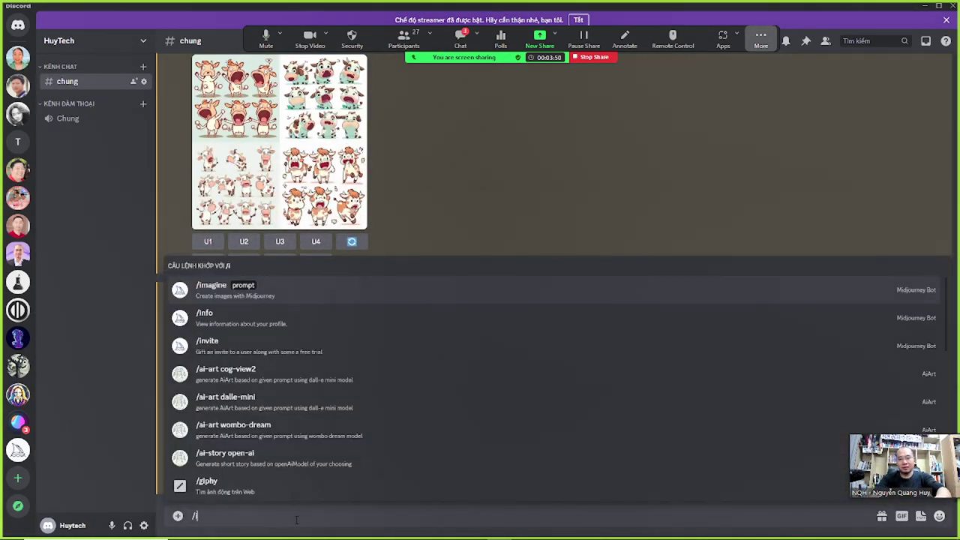
pyautogui.click(279, 453)
pyautogui.hotkey('ctrl', 'v')
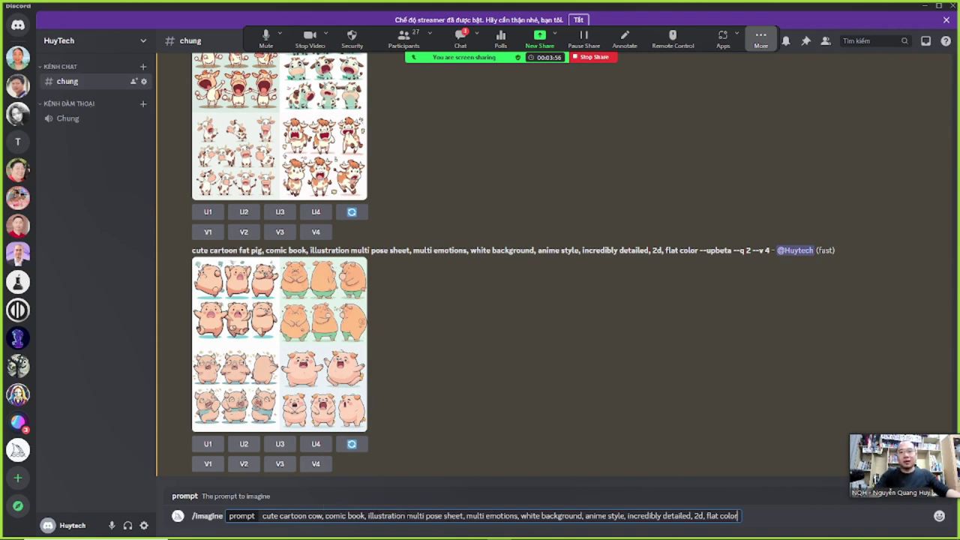
# Step: Add a comma after "illustration" and remove "multi pose sheet," from the drafted cow prompt
pyautogui.write(',')
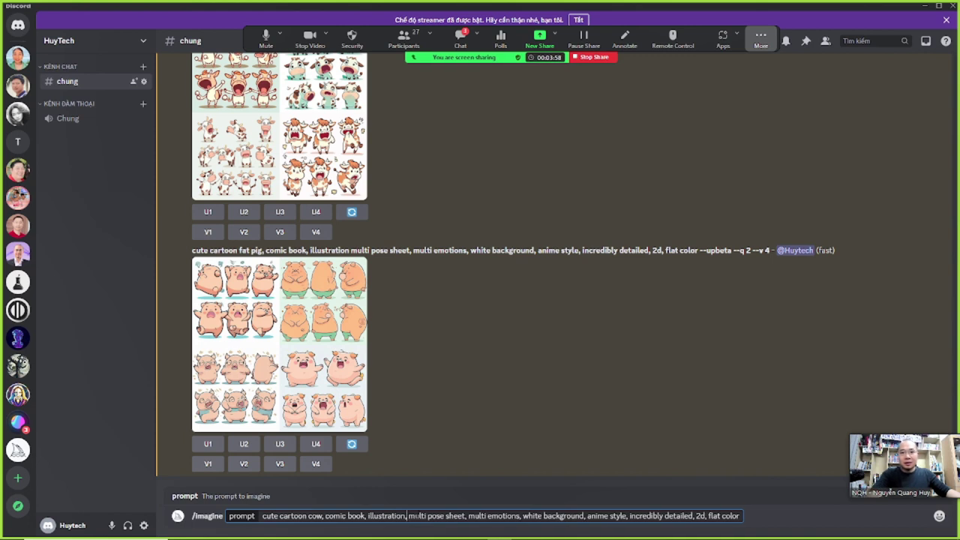
pyautogui.moveTo(408, 516); pyautogui.dragTo(465, 517)
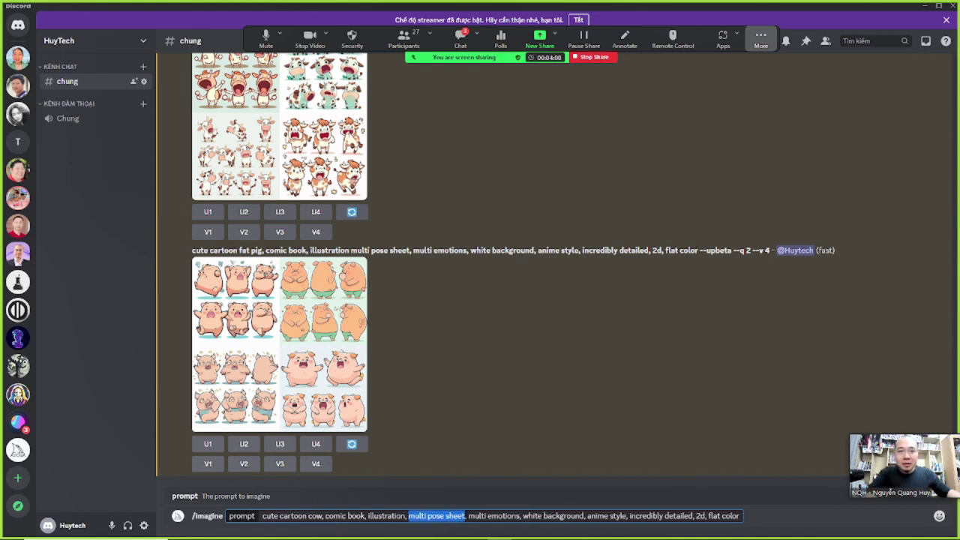
pyautogui.press('BackSpace')
pyautogui.press('Delete')
pyautogui.press('Delete')
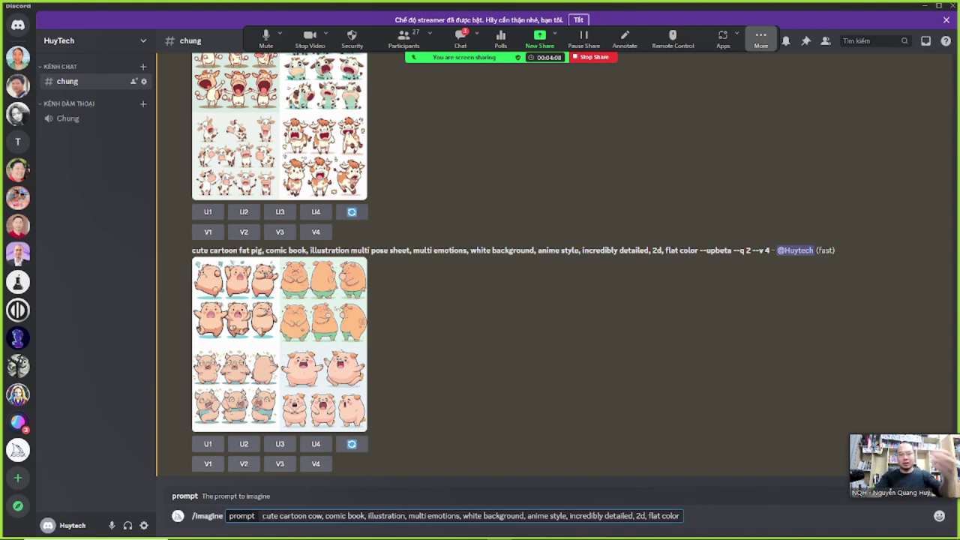
# Step: Switch to the Cốc Cốc browser and translate "giao tiếp" from Vietnamese to English in Google's translator
pyautogui.write('dis')
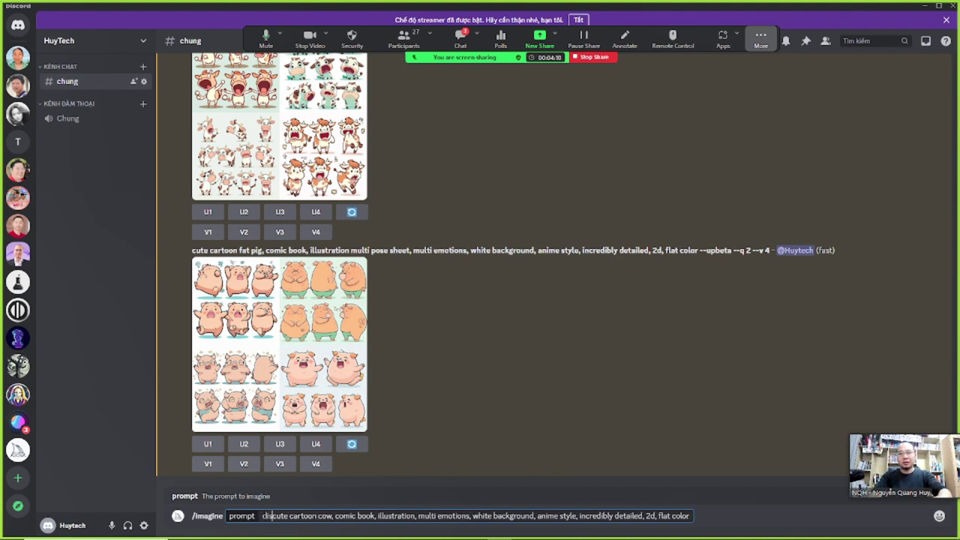
pyautogui.press('BackSpace')
pyautogui.hotkey('alt', 'Tab')
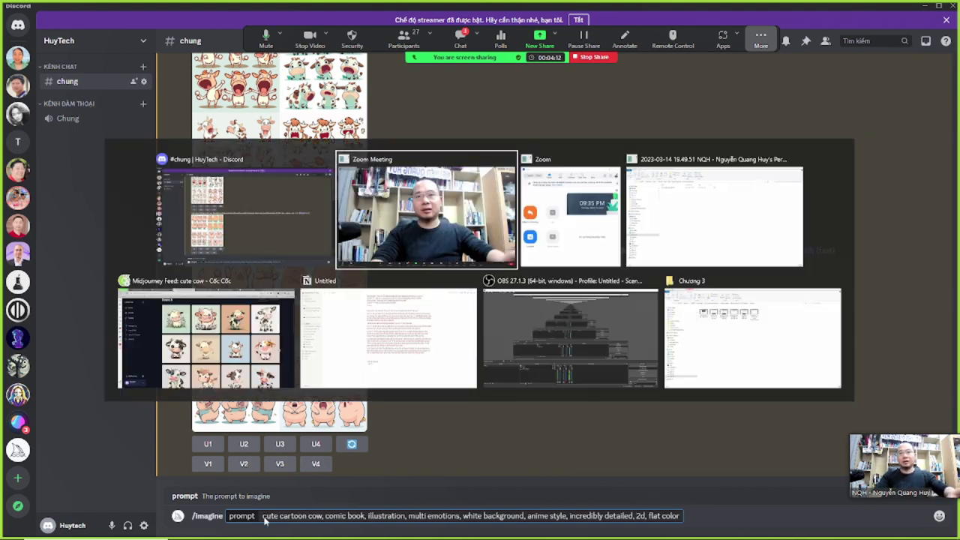
pyautogui.hotkey('alt', 'Tab')
pyautogui.hotkey('alt', 'Tab')
pyautogui.hotkey('alt', 'Tab')
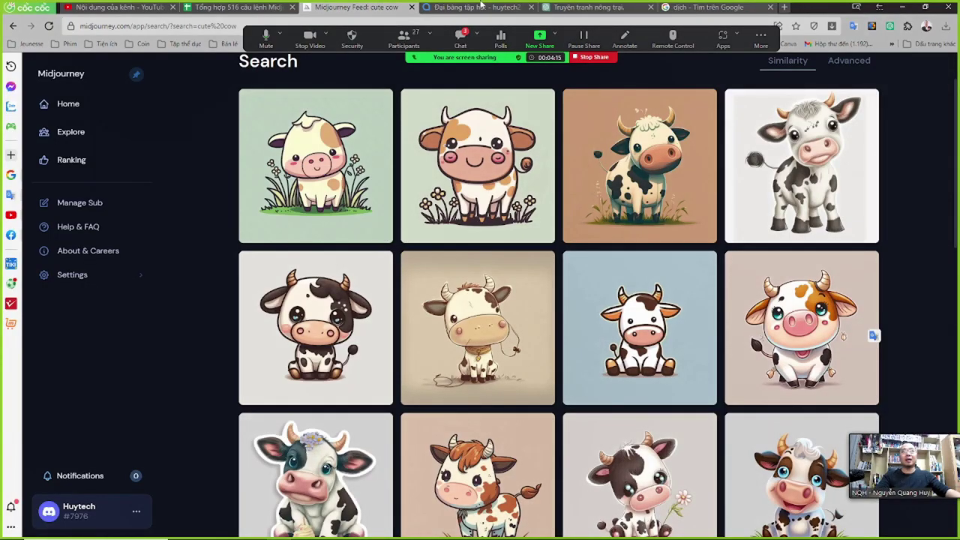
pyautogui.click(694, 7)
pyautogui.tripleClick(201, 174)
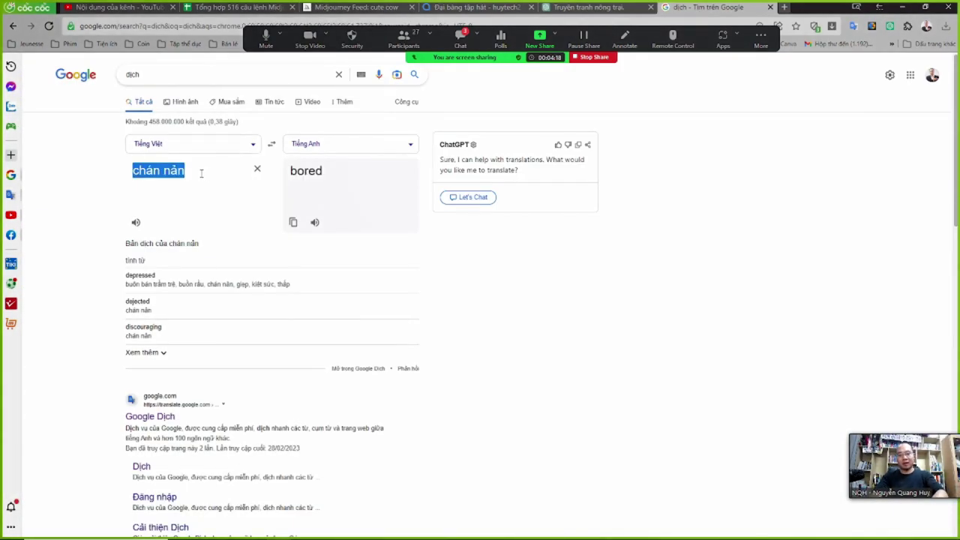
pyautogui.write('giao tiếp')
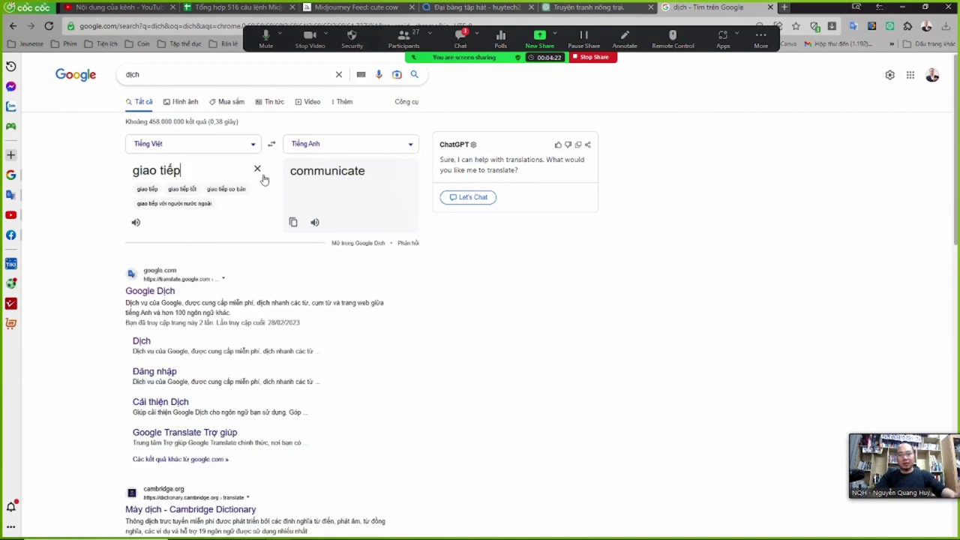
# Step: Translate "nói chuyện" into English and copy the translation "talk"
pyautogui.moveTo(240, 172); pyautogui.dragTo(105, 177)
pyautogui.write('nói ch')
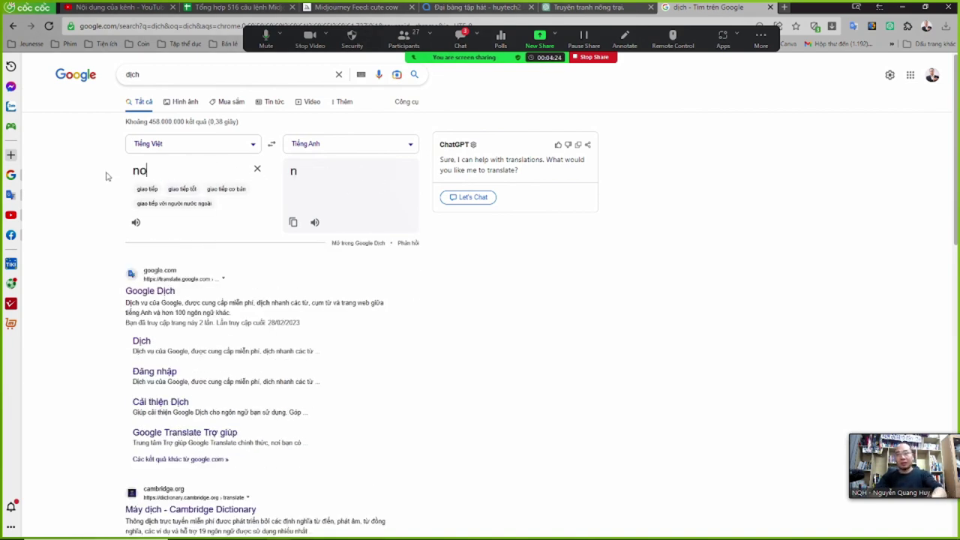
pyautogui.write('uyện')
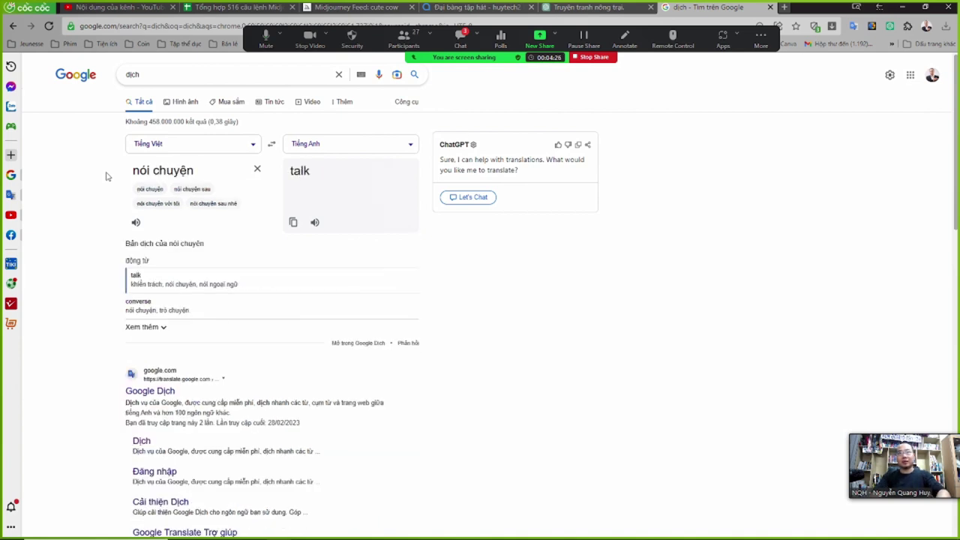
pyautogui.moveTo(325, 183); pyautogui.dragTo(289, 183)
pyautogui.hotkey('ctrl', 'c')
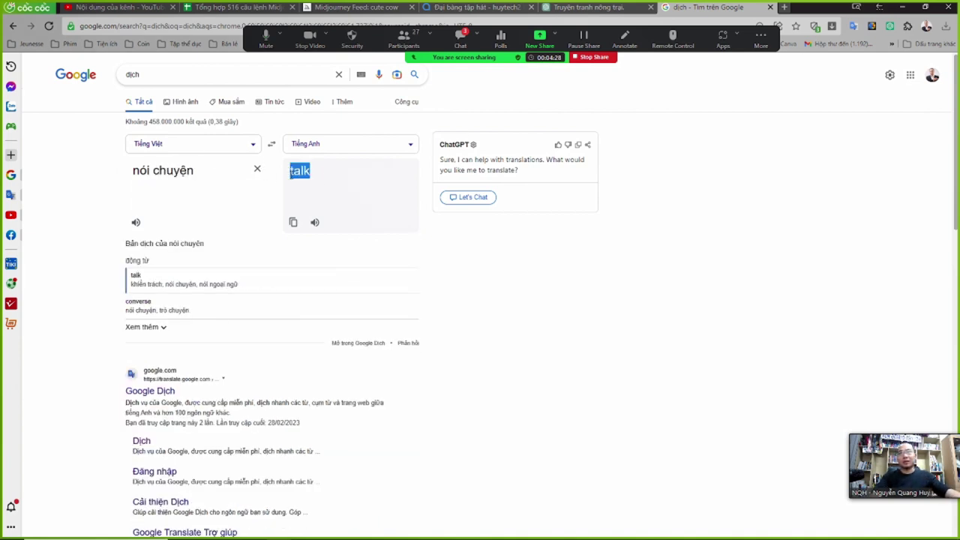
# Step: Switch back to Discord and add "talking," at the start of the drafted cow prompt
pyautogui.hotkey('alt', 'Tab')
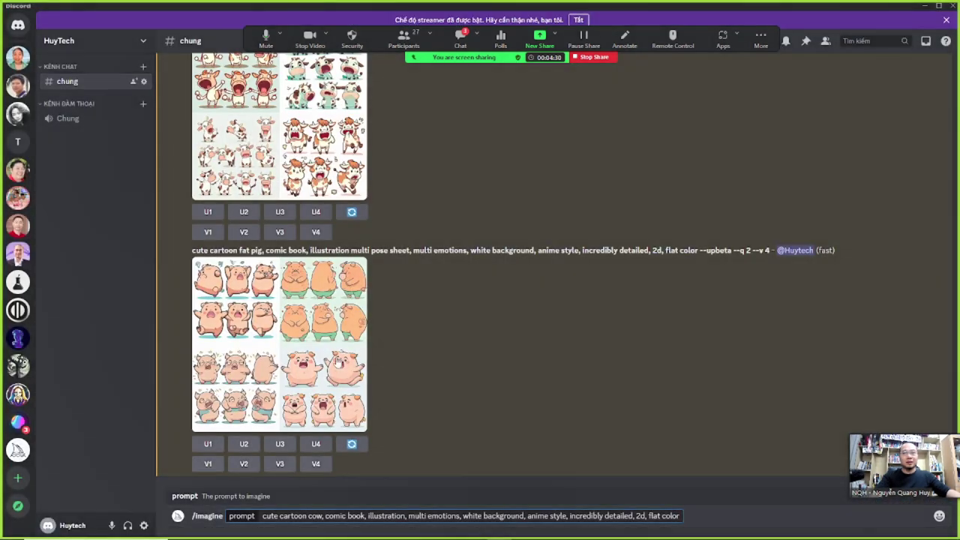
pyautogui.hotkey('ctrl', 'v')
pyautogui.write('ing')
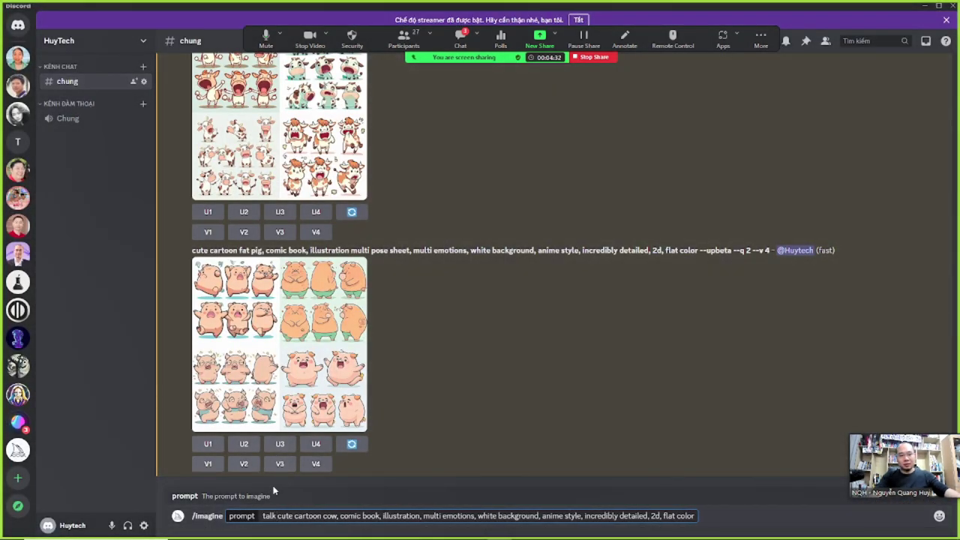
pyautogui.write(',')
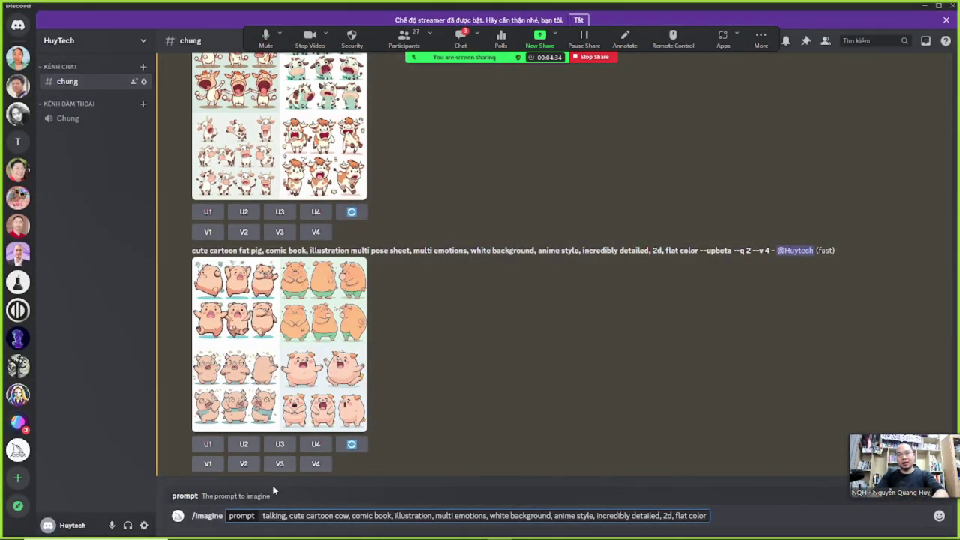
# Step: Return to the browser's translator, translate "bàn bạc" into English and copy "discussion"
pyautogui.hotkey('alt', 'Tab')
pyautogui.tripleClick(203, 174)
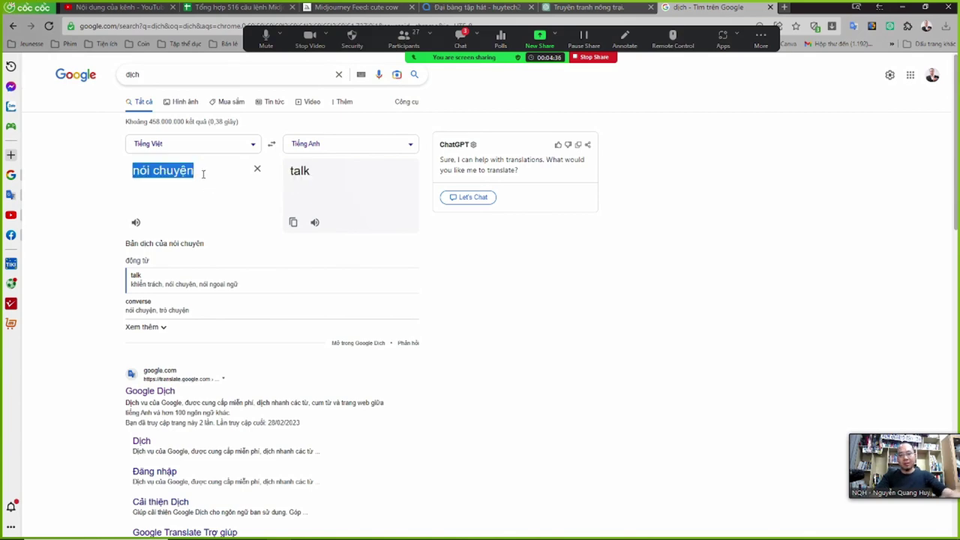
pyautogui.write('bàn bạc')
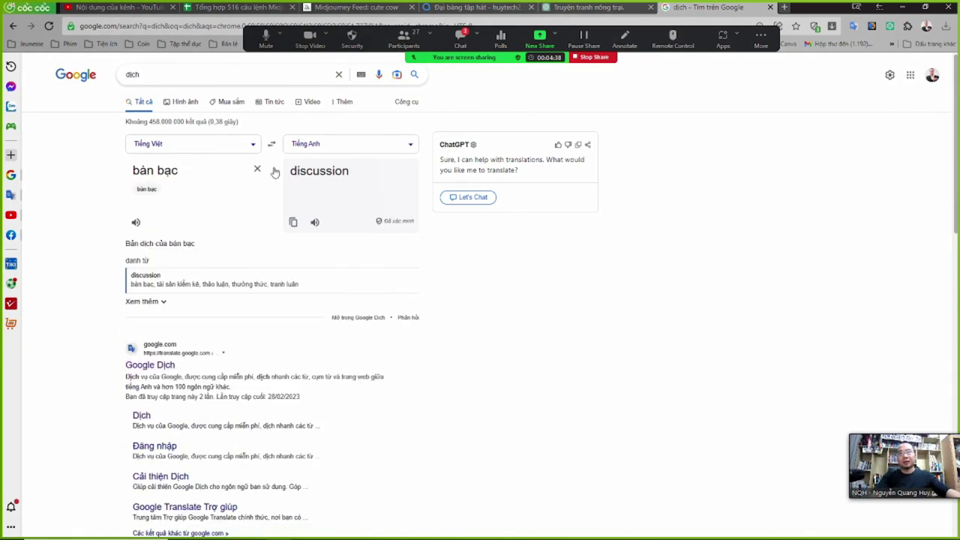
pyautogui.moveTo(353, 171); pyautogui.dragTo(288, 171)
pyautogui.hotkey('ctrl', 'c')
# Step: Back in Discord, insert "discussion," after "cute cartoon cow," in the drafted prompt and submit it
pyautogui.hotkey('alt', 'Tab')
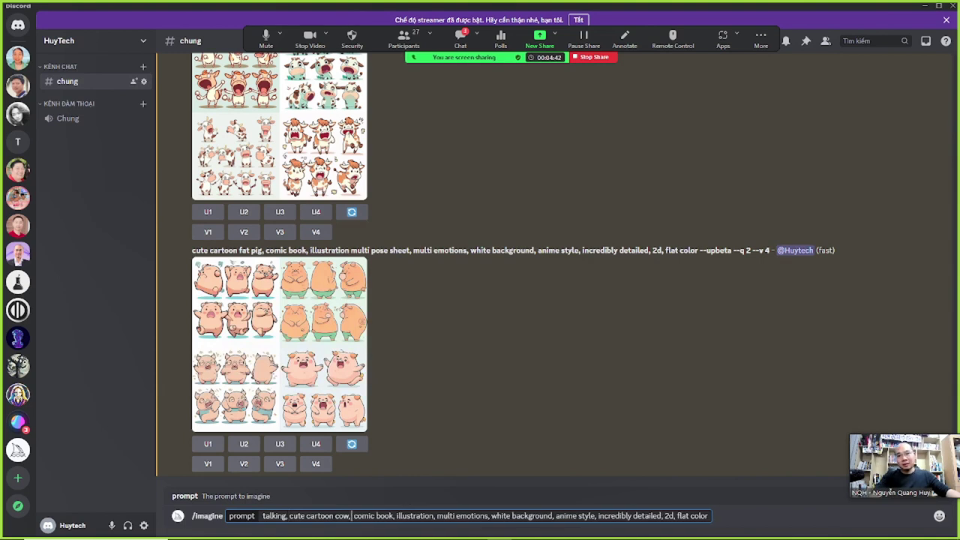
pyautogui.hotkey('ctrl', 'v')
pyautogui.write(',')
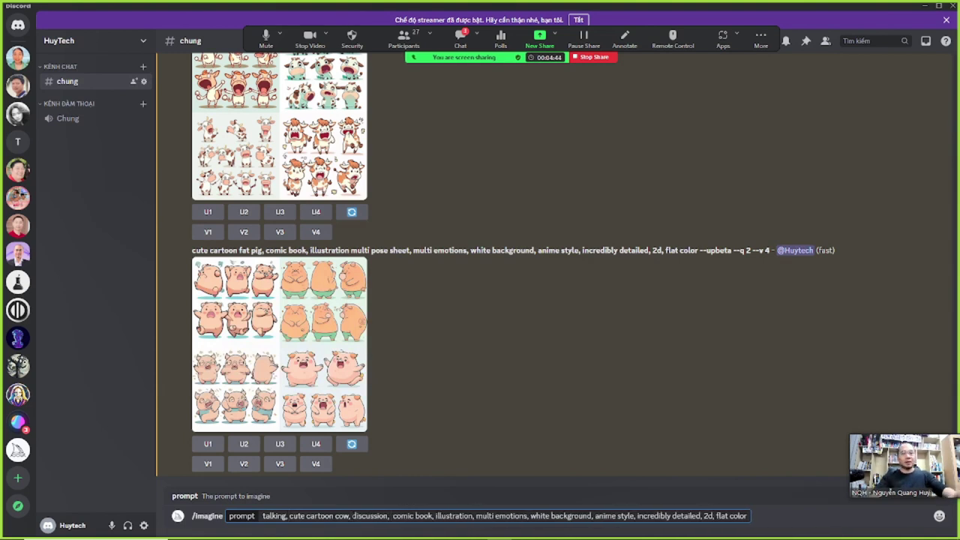
pyautogui.press('BackSpace')
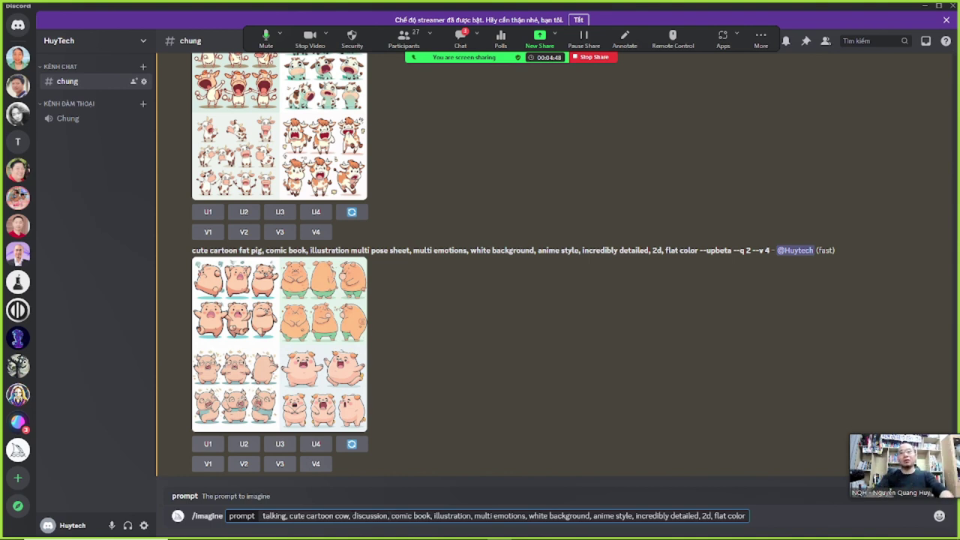
pyautogui.press('Return')
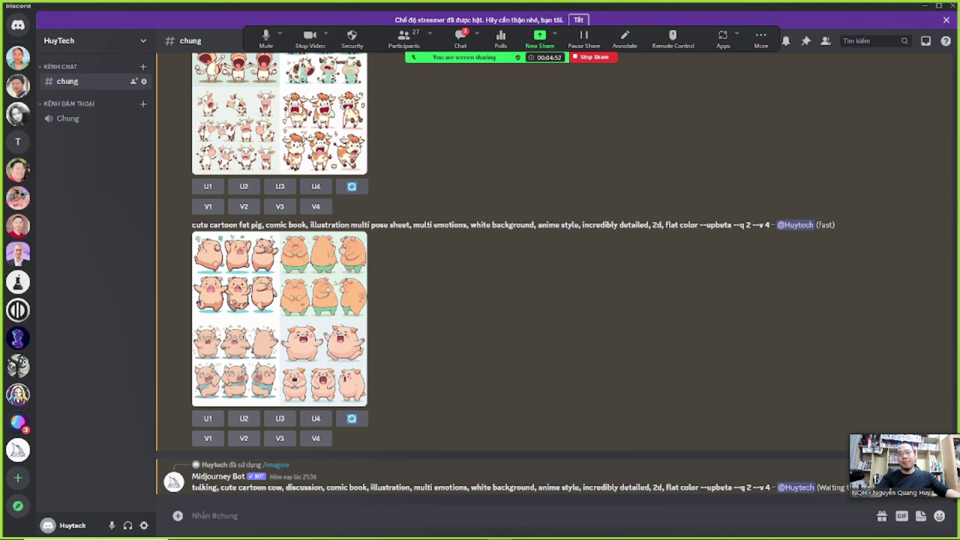
# Step: Review the submitted talking cow prompt, and enlarge the fat pig character sheet to examine its poses before closing the preview
pyautogui.moveTo(192, 487); pyautogui.dragTo(536, 488)
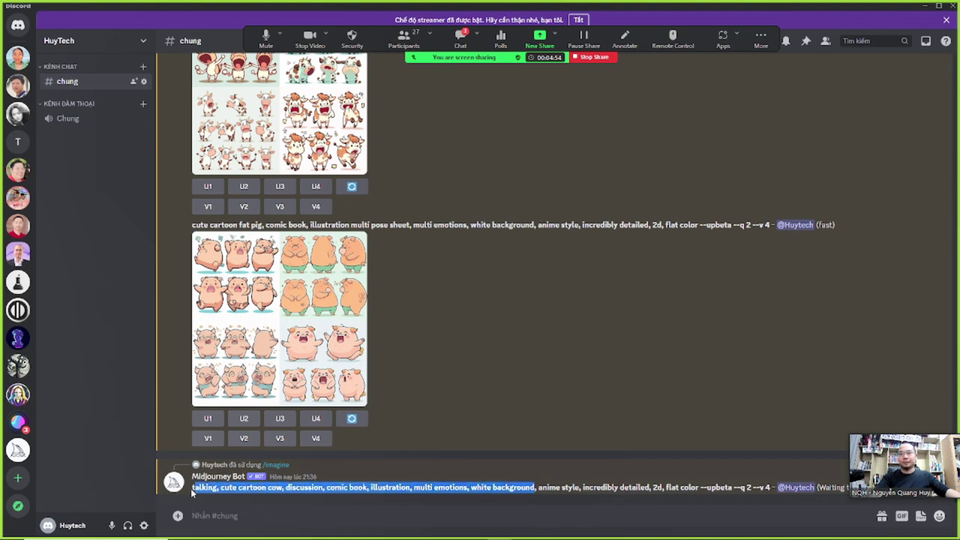
pyautogui.click(192, 493)
pyautogui.click(260, 320)
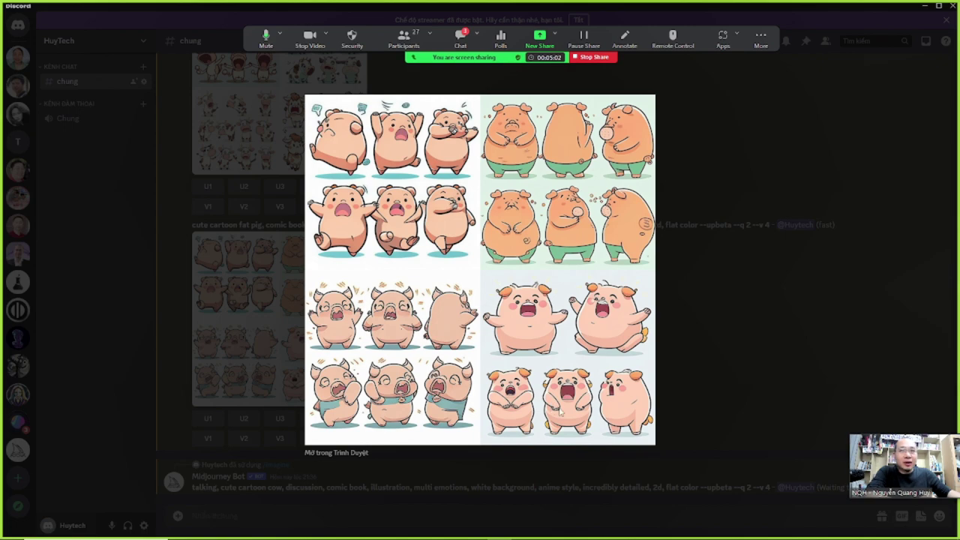
pyautogui.click(678, 349)
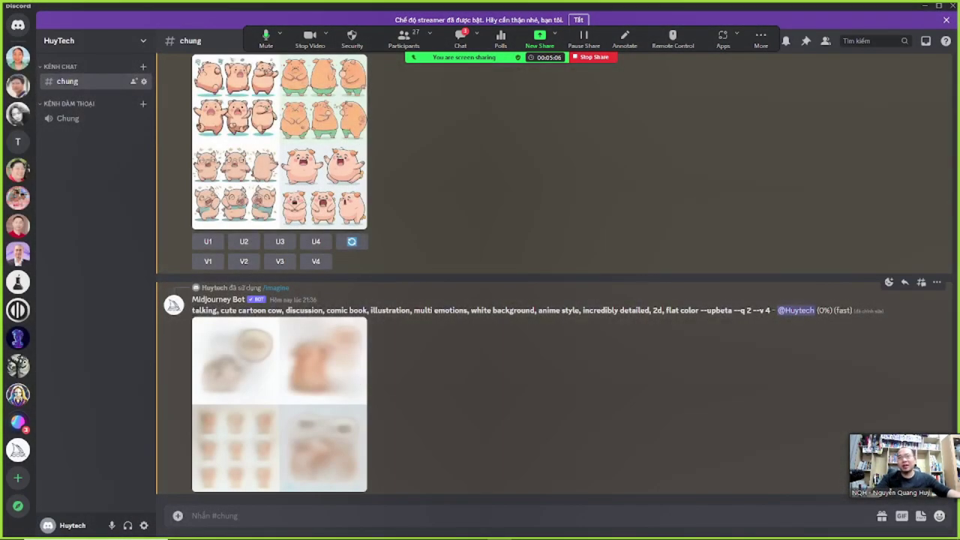
# Step: Copy the fat pig prompt without its parameters and paste it into a new /imagine prompt
pyautogui.scroll(1, 193, 98)
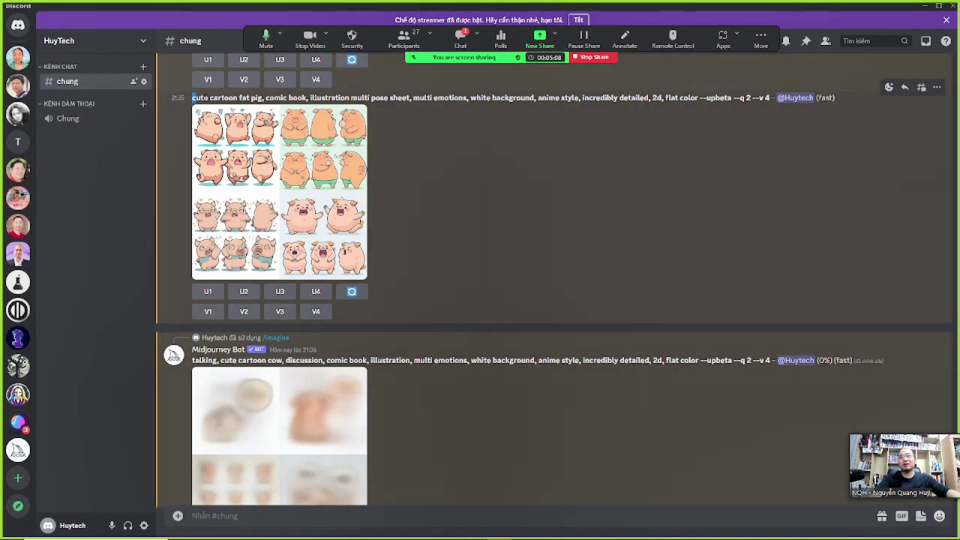
pyautogui.moveTo(193, 98); pyautogui.dragTo(697, 99)
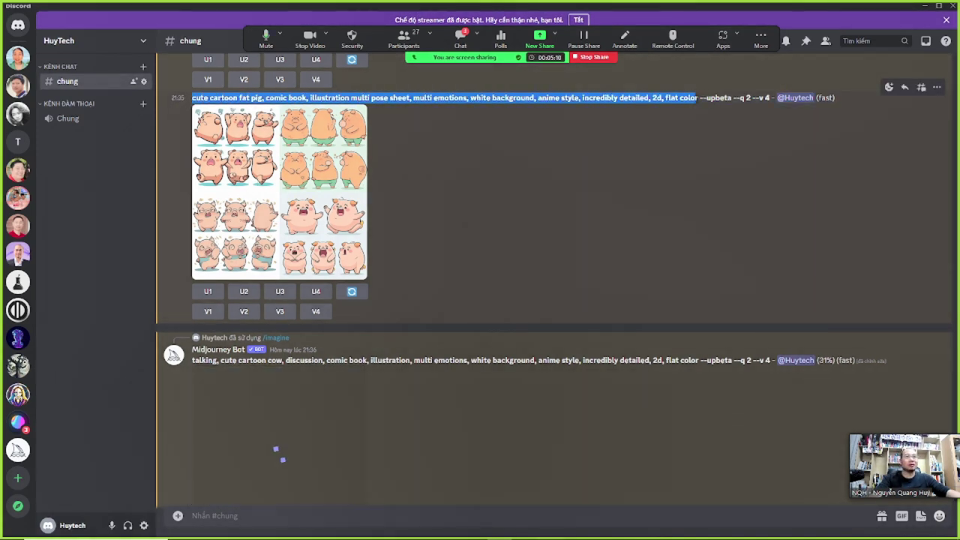
pyautogui.click(332, 513)
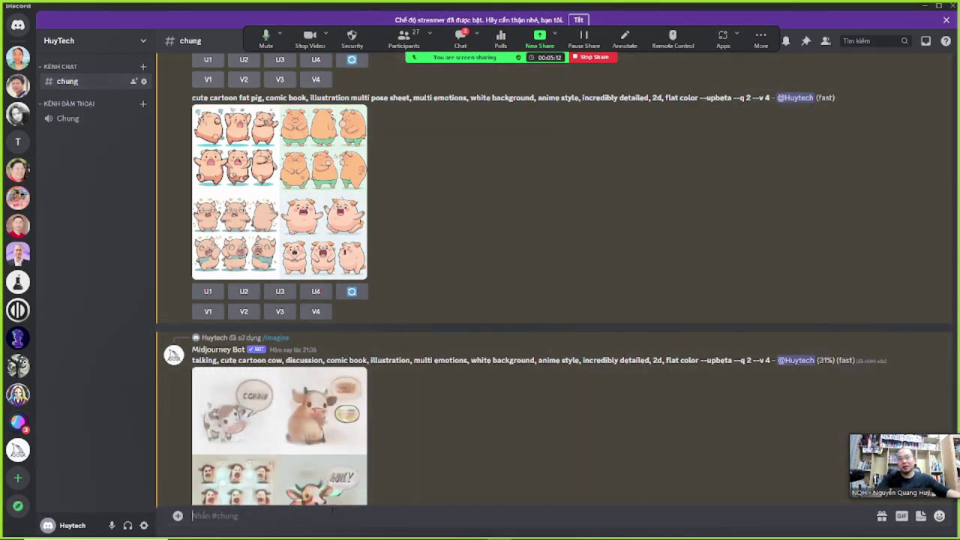
pyautogui.write('/im')
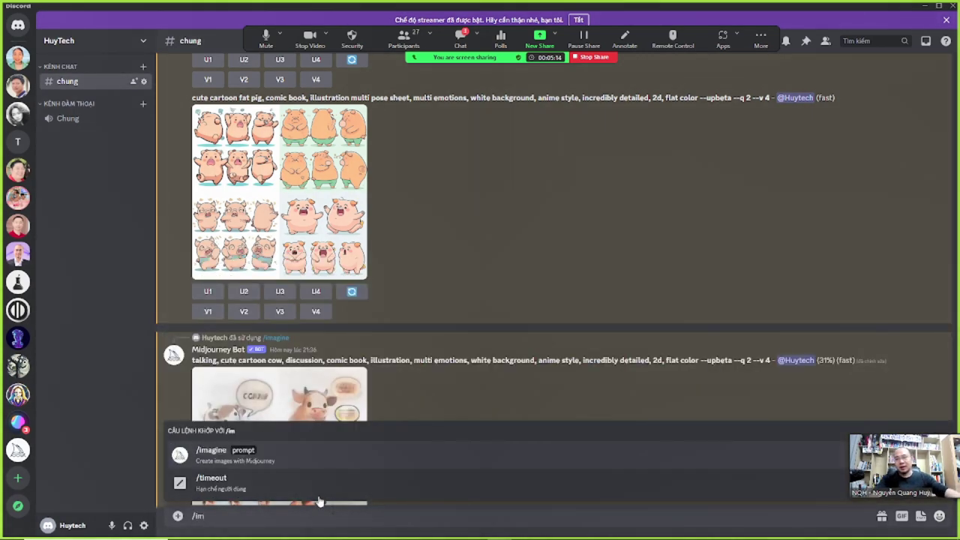
pyautogui.click(296, 458)
pyautogui.hotkey('ctrl', 'v')
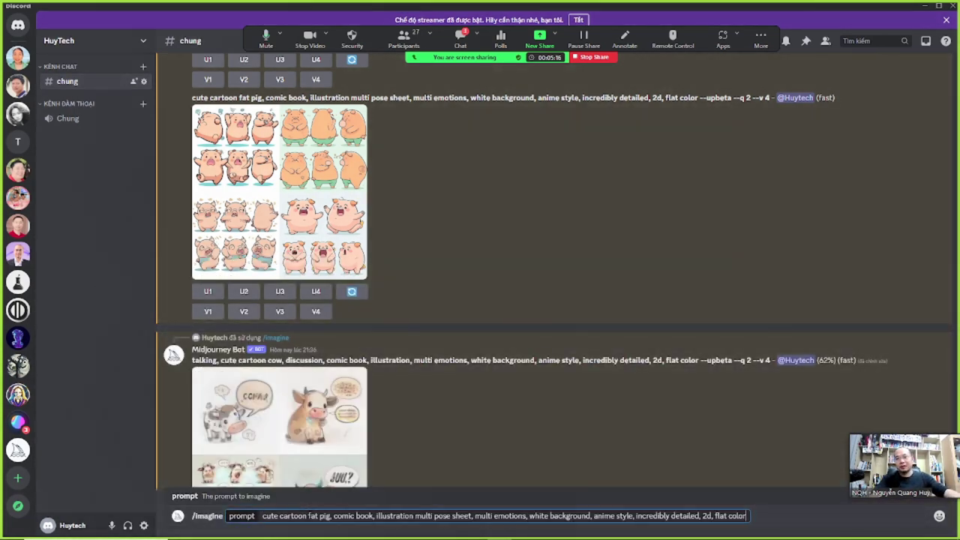
# Step: Remove "fat" from the pasted pig prompt and submit it
pyautogui.moveTo(307, 516); pyautogui.dragTo(318, 516)
pyautogui.press('BackSpace')
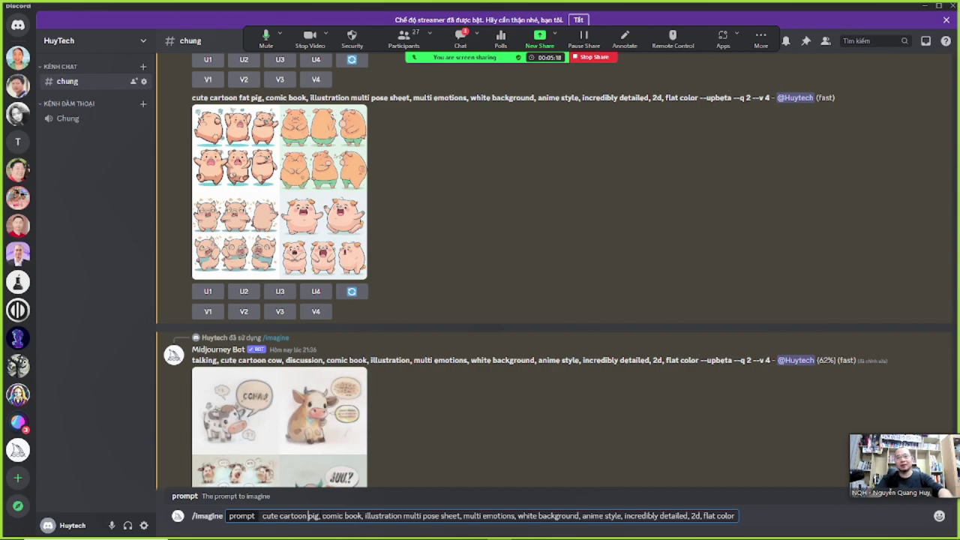
pyautogui.press('Return')
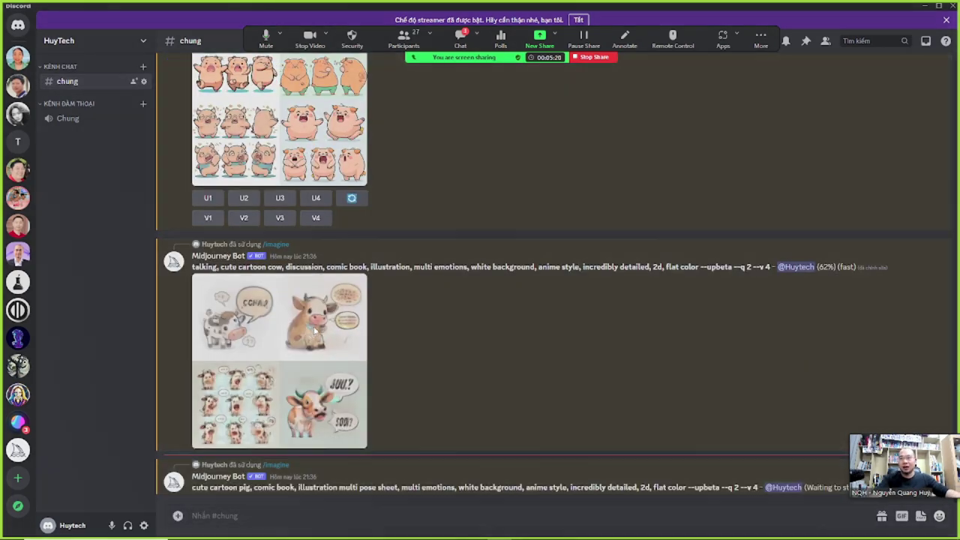
# Step: Enlarge the talking cow image grid to examine its poses and speech bubbles, and close the preview
pyautogui.click(314, 330)
pyautogui.click(690, 325)
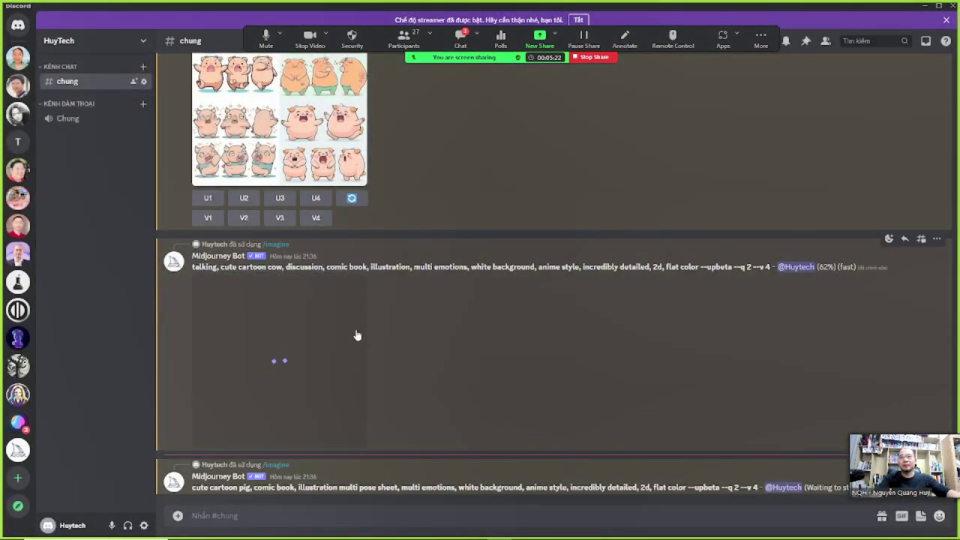
pyautogui.click(298, 358)
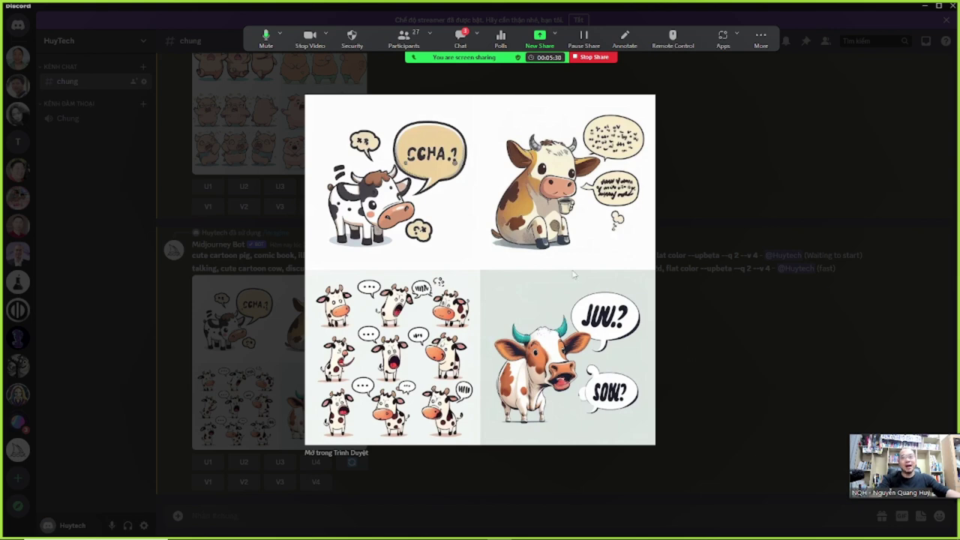
pyautogui.click(663, 348)
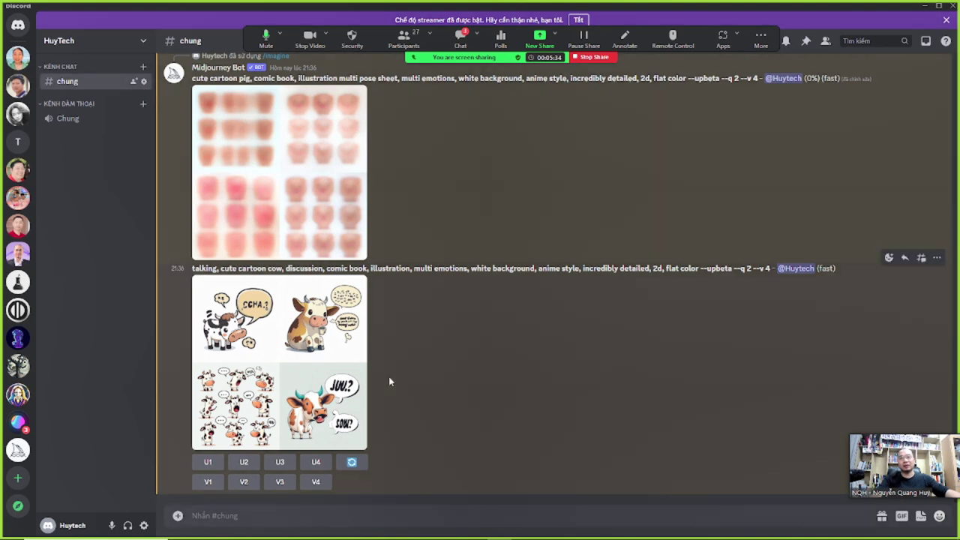
# Step: Copy the talking cow prompt from "cute cartoon cow" through "flat color" and paste it into a new /imagine prompt
pyautogui.moveTo(220, 268); pyautogui.dragTo(699, 269)
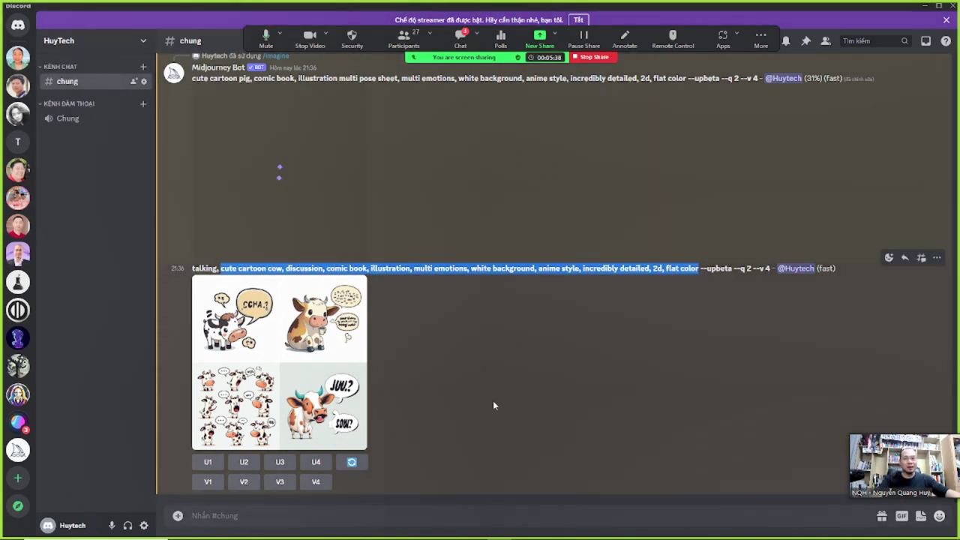
pyautogui.click(348, 518)
pyautogui.write('/im')
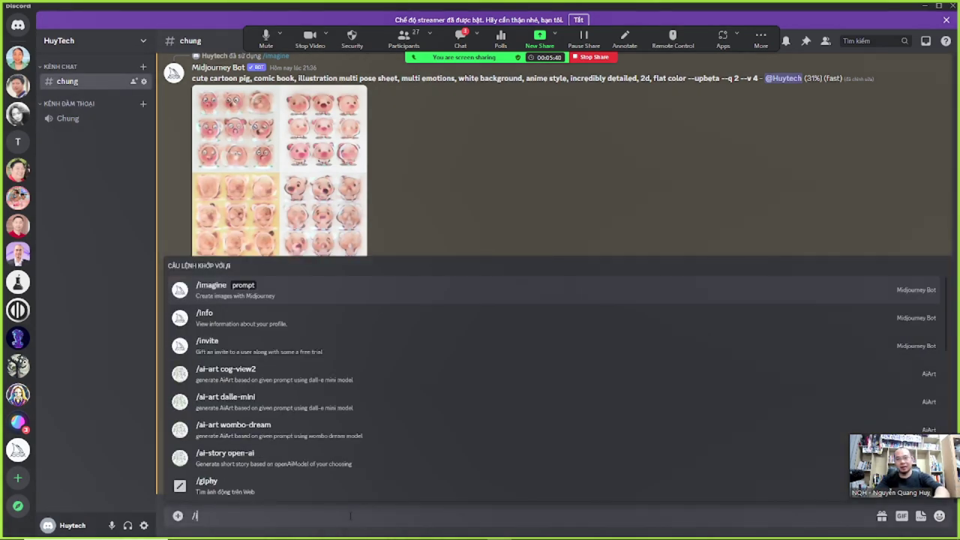
pyautogui.click(323, 454)
pyautogui.hotkey('ctrl', 'v')
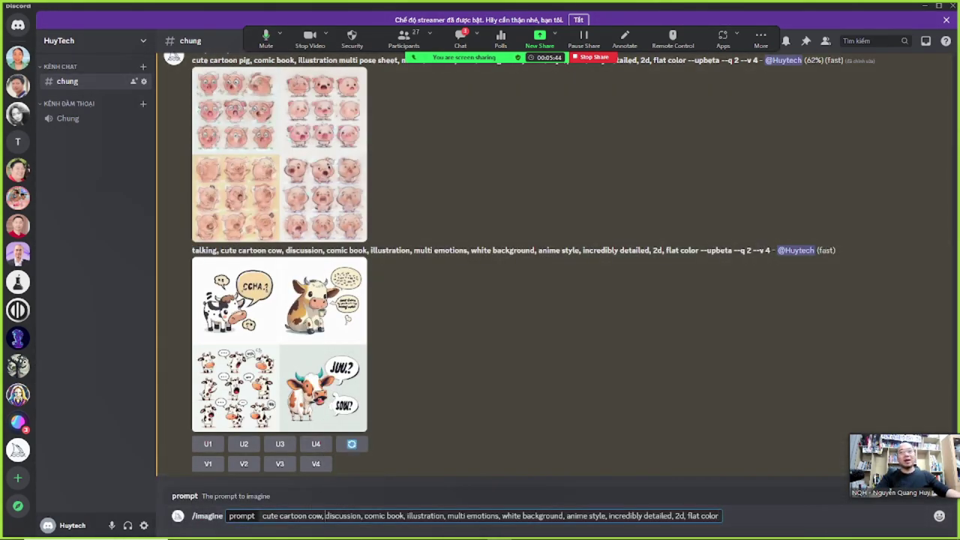
# Step: Insert "multi poes," after "illustration," in the cow discussion prompt and submit it
pyautogui.moveTo(325, 516); pyautogui.dragTo(616, 516)
pyautogui.click(349, 516)
pyautogui.write('mul ')
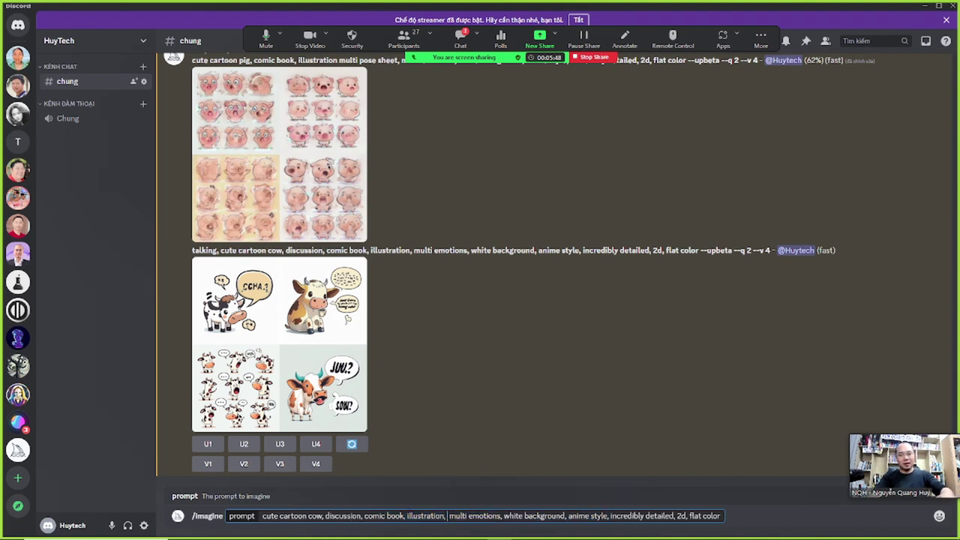
pyautogui.write('ti pose')
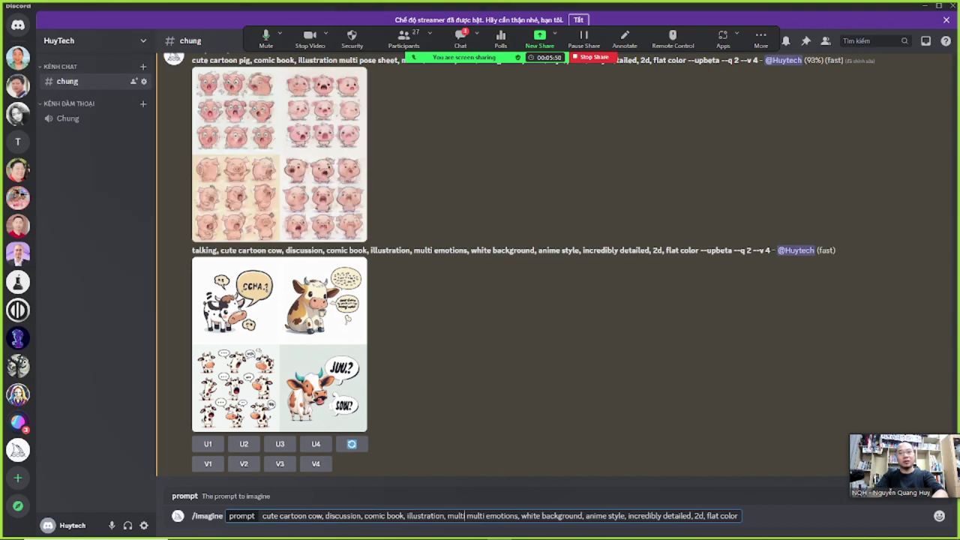
pyautogui.write('s,')
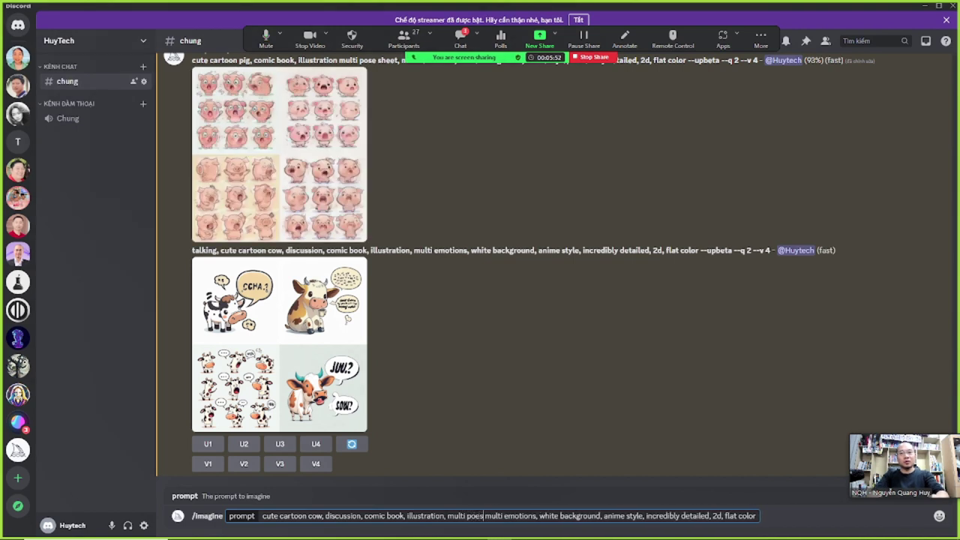
pyautogui.press('BackSpace')
pyautogui.press('BackSpace')
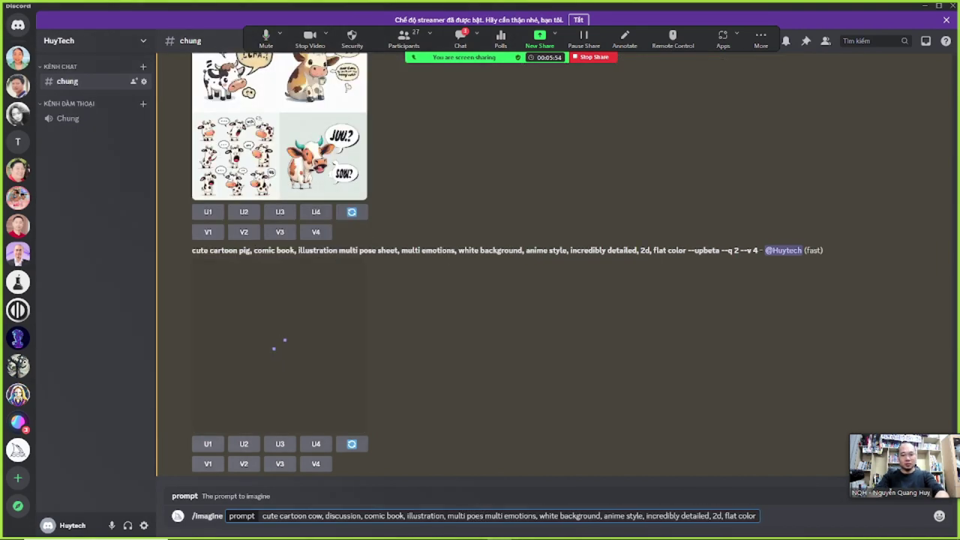
pyautogui.write(',')
pyautogui.press('Return')
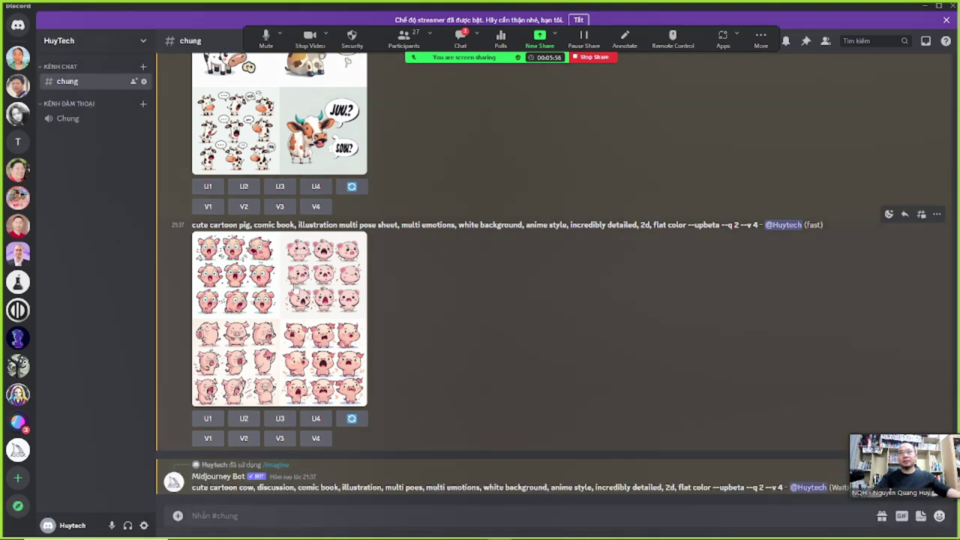
# Step: Preview the finished pig grid, and copy its prompt through "flat color" into a new /imagine prompt
pyautogui.click(283, 258)
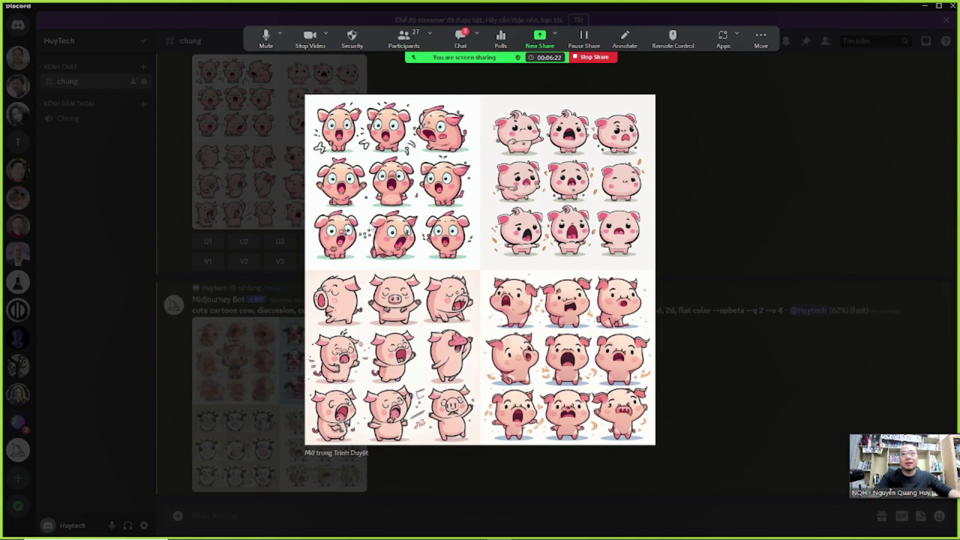
pyautogui.click(699, 203)
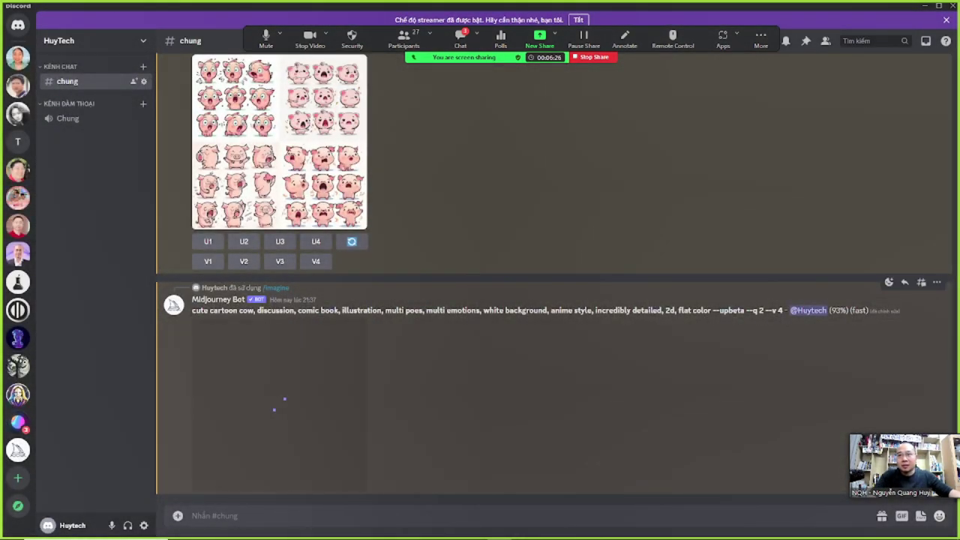
pyautogui.scroll(5, 278, 397)
pyautogui.moveTo(192, 298); pyautogui.dragTo(685, 298)
pyautogui.hotkey('ctrl', 'c')
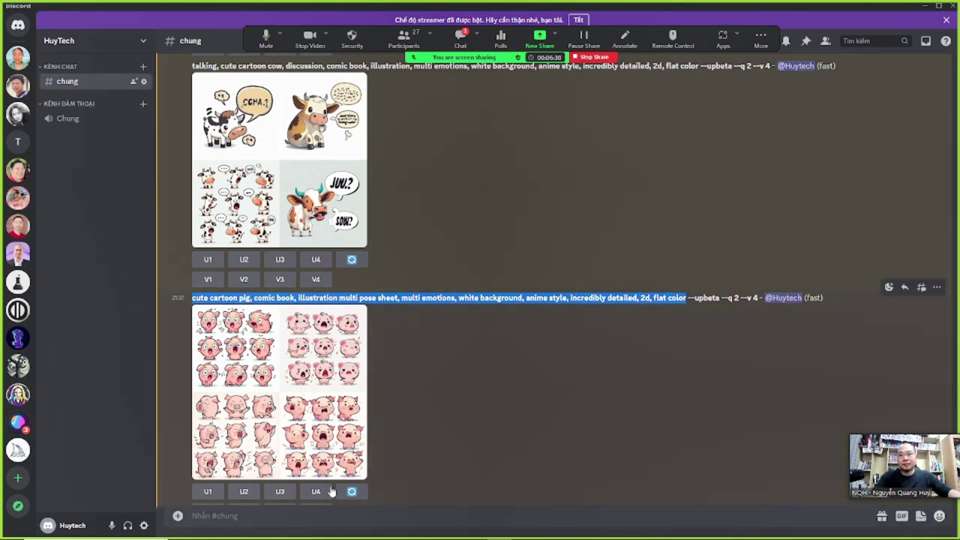
pyautogui.click(325, 516)
pyautogui.write('/imagine')
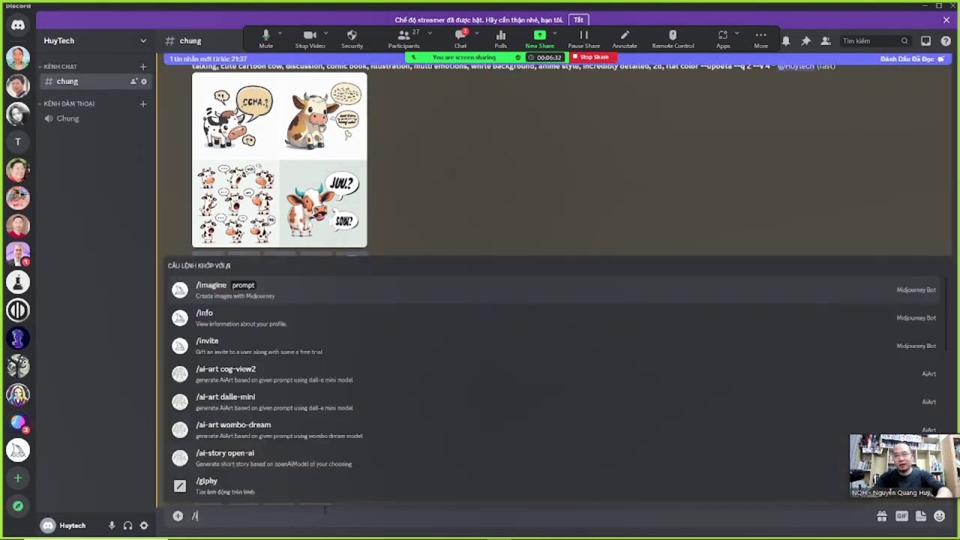
pyautogui.press('Tab')
pyautogui.hotkey('ctrl', 'v')
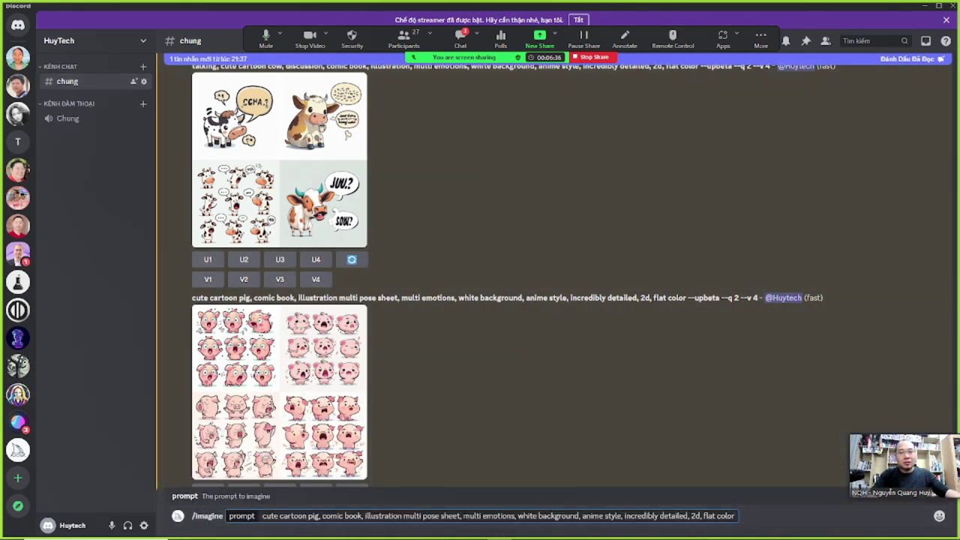
# Step: Remove "multi emotions," from the pasted pig prompt and submit it
pyautogui.moveTo(463, 516); pyautogui.dragTo(516, 516)
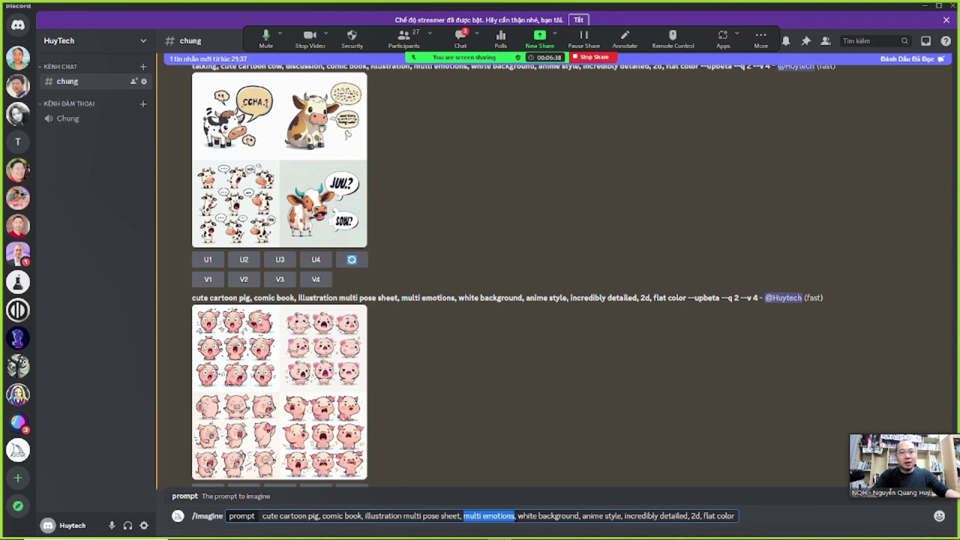
pyautogui.press('BackSpace')
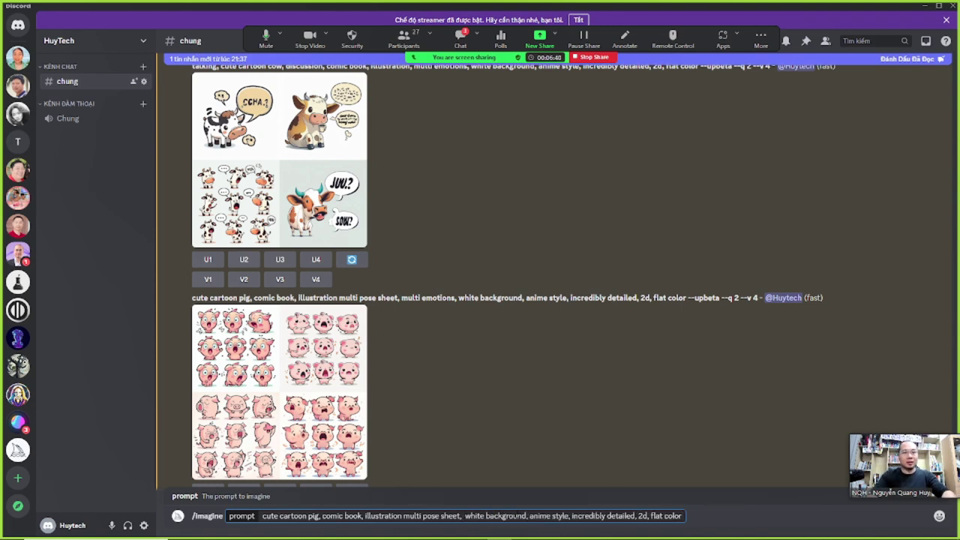
pyautogui.press('Delete')
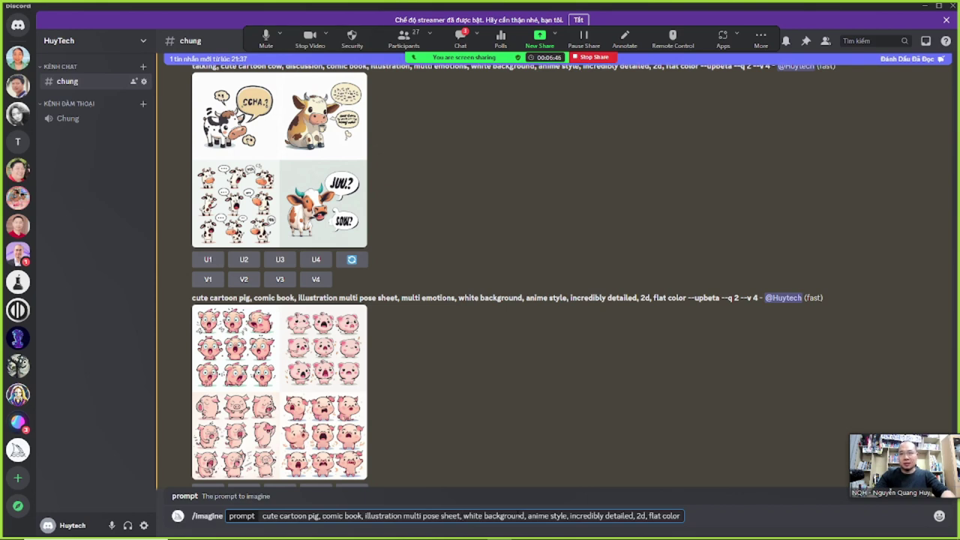
pyautogui.press('Return')
# Step: Preview the cow discussion grid, and resubmit its prompt through "flat color" unchanged with /imagine
pyautogui.click(294, 294)
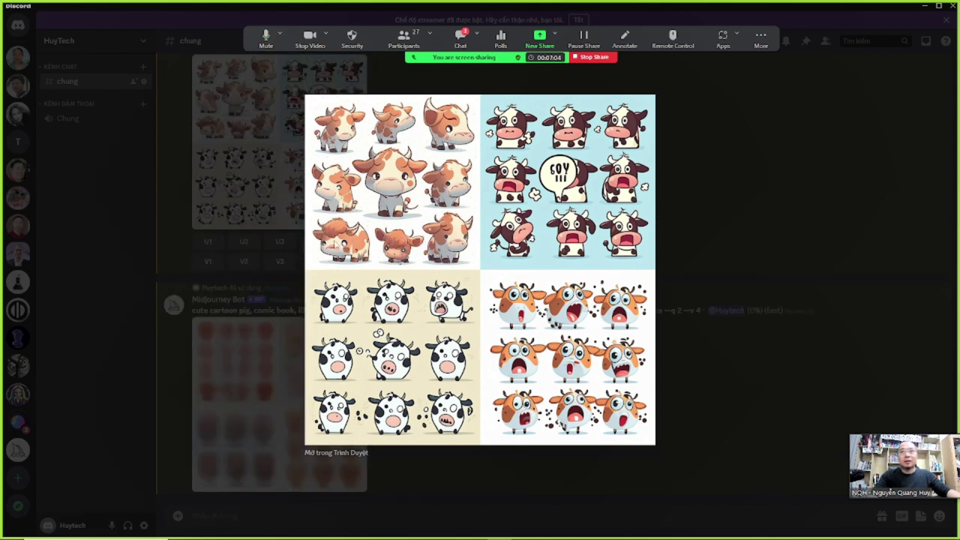
pyautogui.click(765, 337)
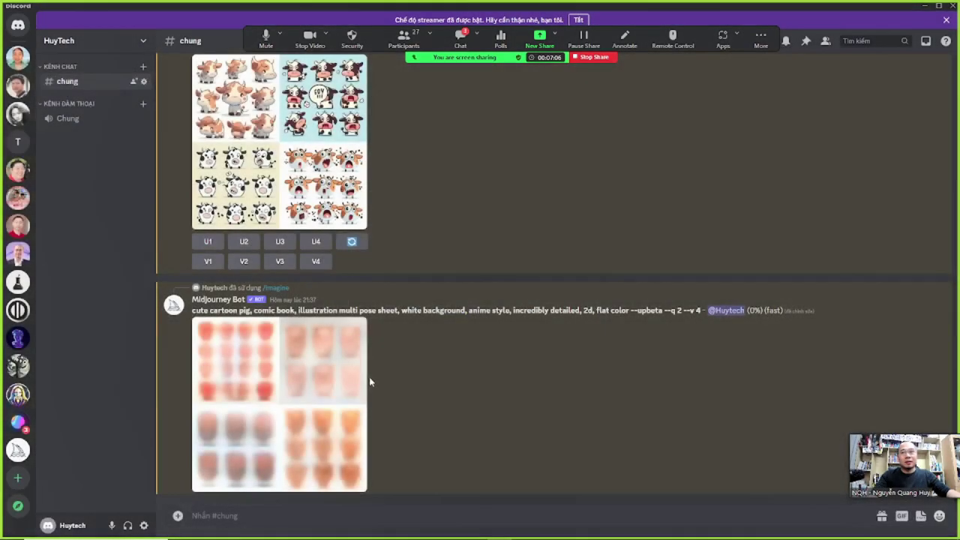
pyautogui.scroll(3, 233, 326)
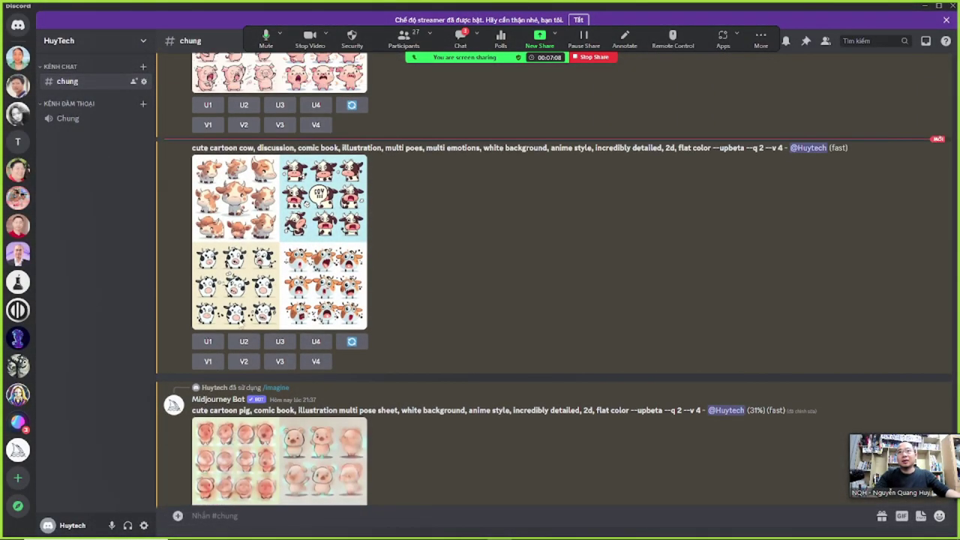
pyautogui.moveTo(192, 148); pyautogui.dragTo(711, 148)
pyautogui.hotkey('ctrl', 'c')
pyautogui.click(239, 516)
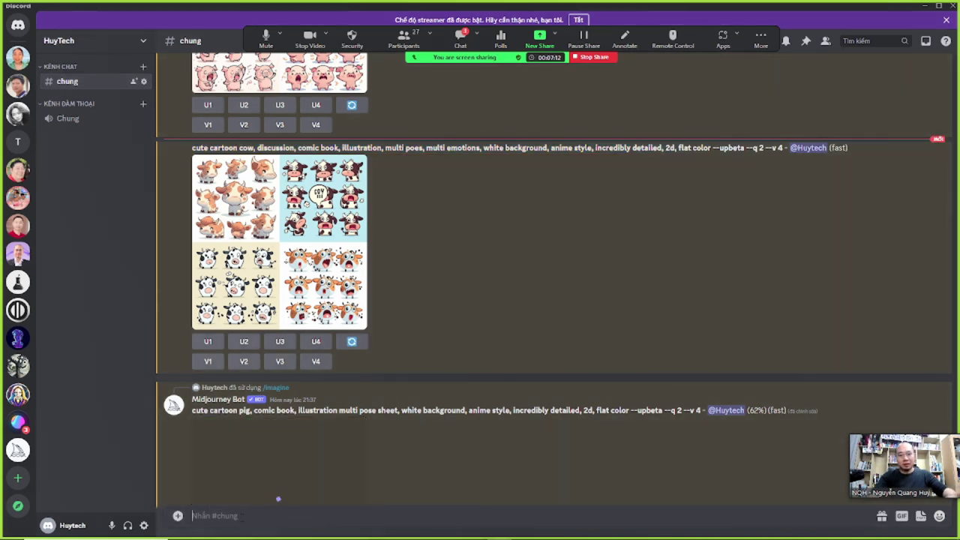
pyautogui.write('/im')
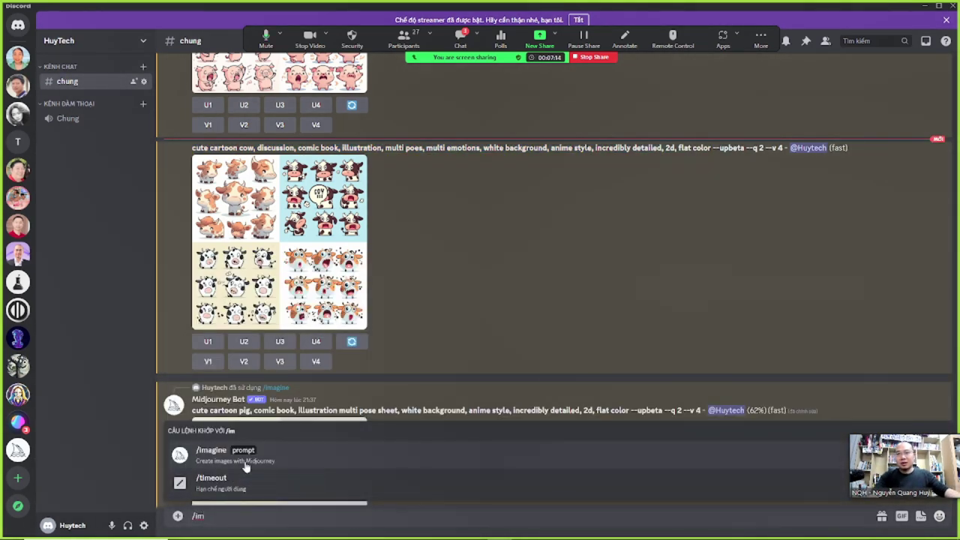
pyautogui.click(246, 465)
pyautogui.hotkey('ctrl', 'v')
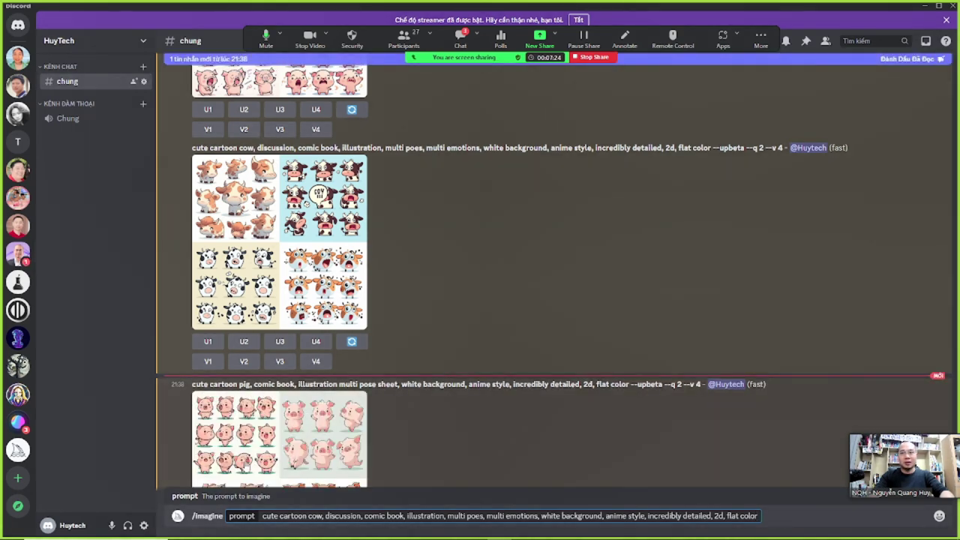
pyautogui.press('Return')
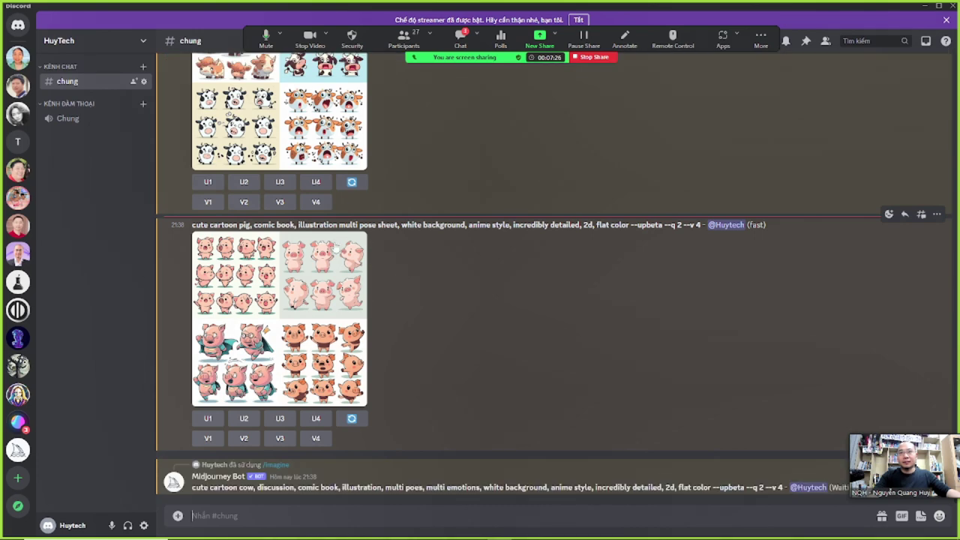
# Step: Examine the wording and enlarged grid of the pig sheet generated without "multi emotions", and close the preview
pyautogui.moveTo(223, 225); pyautogui.dragTo(395, 225)
pyautogui.click(279, 307)
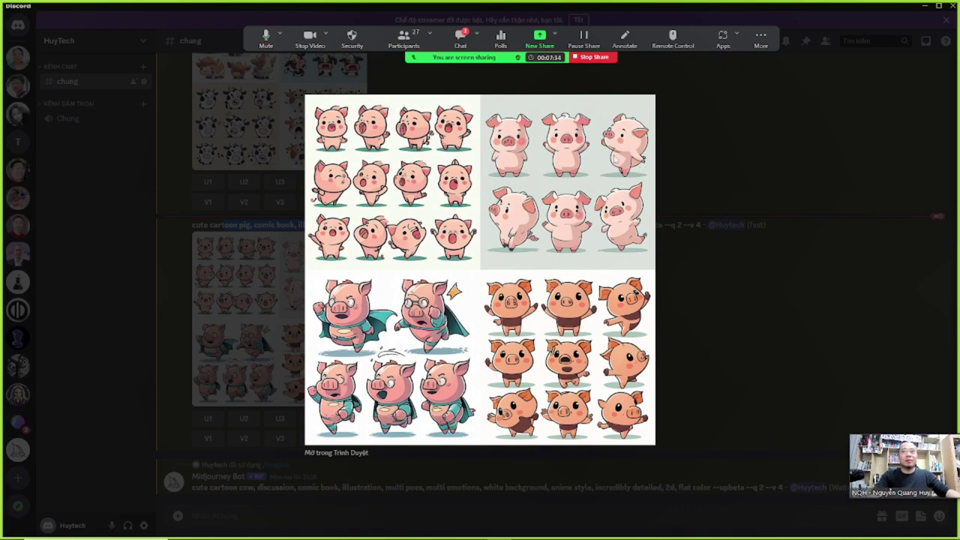
pyautogui.click(728, 299)
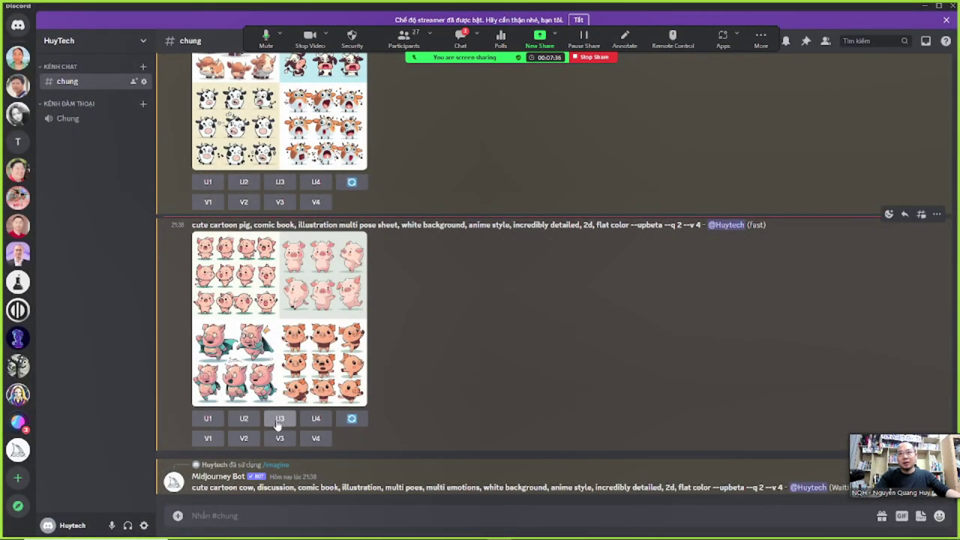
# Step: Upscale image 2 of the pig pose sheet and examine the enlarged grid again
pyautogui.click(244, 419)
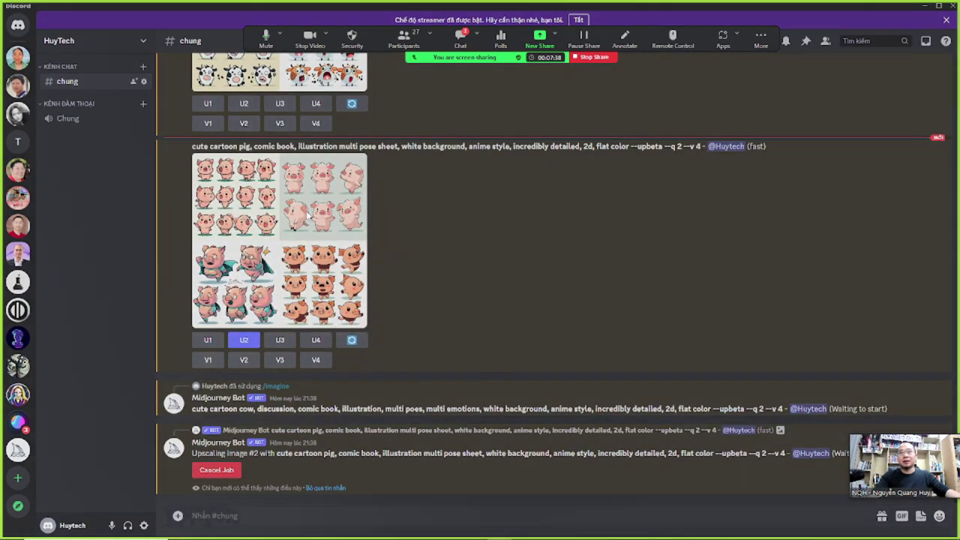
pyautogui.click(308, 216)
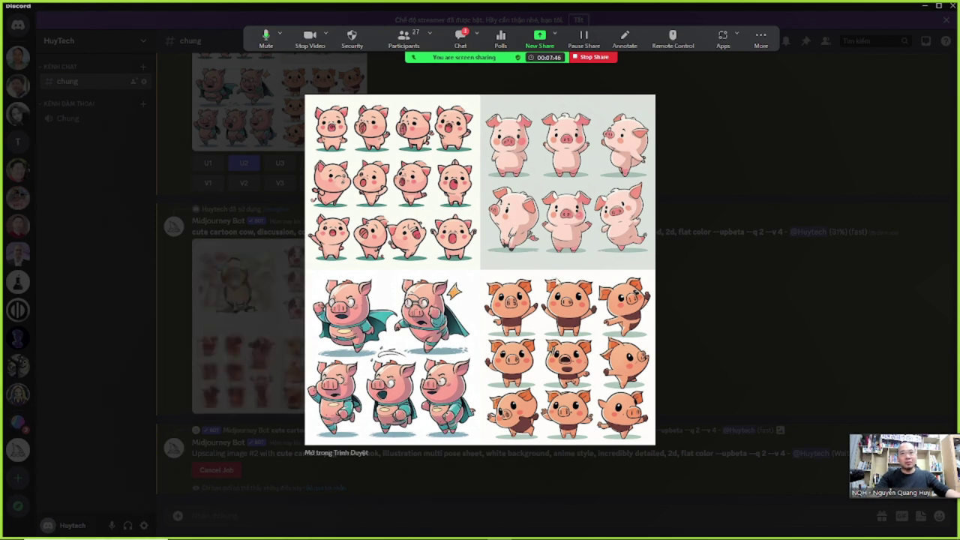
pyautogui.click(680, 278)
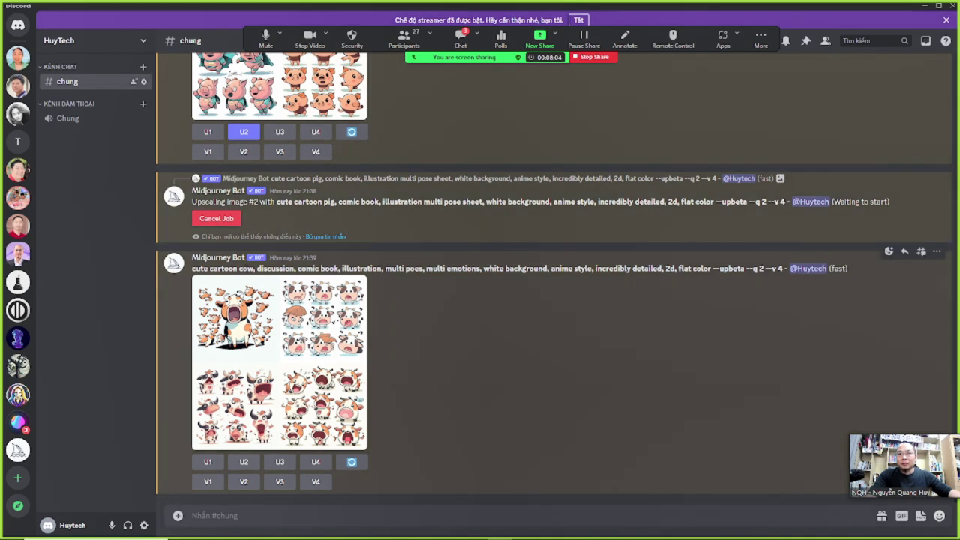
# Step: Review the newest cow discussion prompt's wording and its enlarged image grid, and close the preview
pyautogui.moveTo(243, 269); pyautogui.dragTo(696, 269)
pyautogui.moveTo(343, 269); pyautogui.dragTo(501, 268)
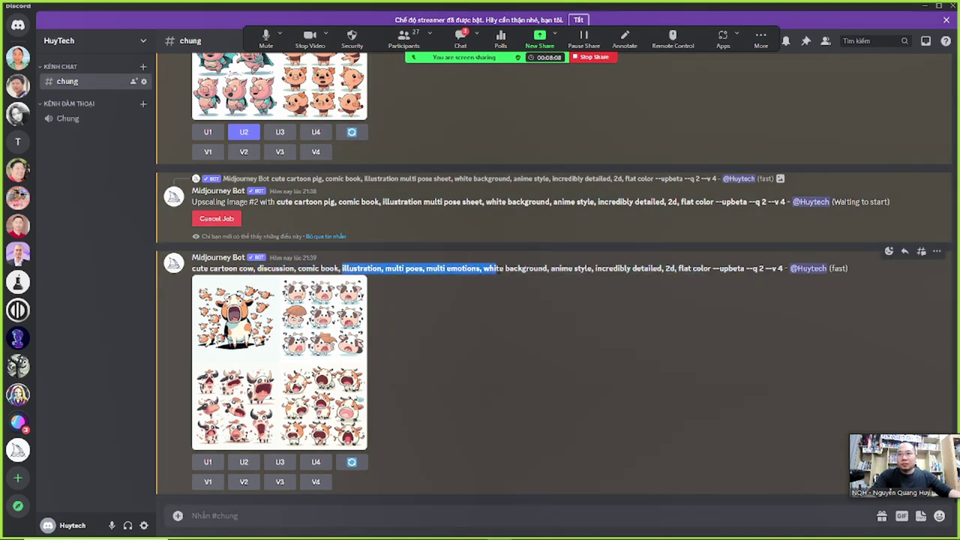
pyautogui.click(261, 339)
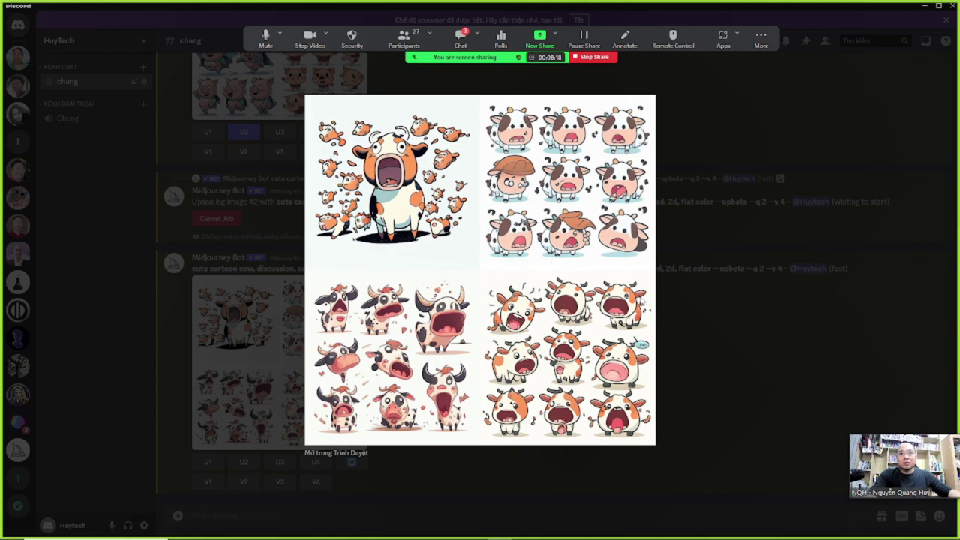
pyautogui.press('Escape')
# Step: Copy the newest cow prompt from "cute cartoon cow" through "flat color" and paste it into a new /imagine prompt
pyautogui.moveTo(192, 268); pyautogui.dragTo(711, 267)
pyautogui.hotkey('ctrl', 'c')
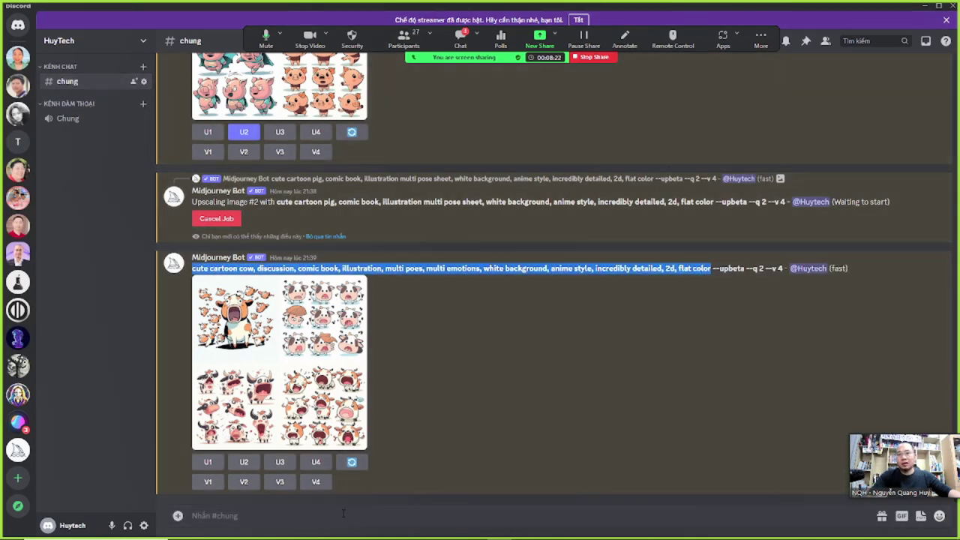
pyautogui.click(344, 515)
pyautogui.write('/im')
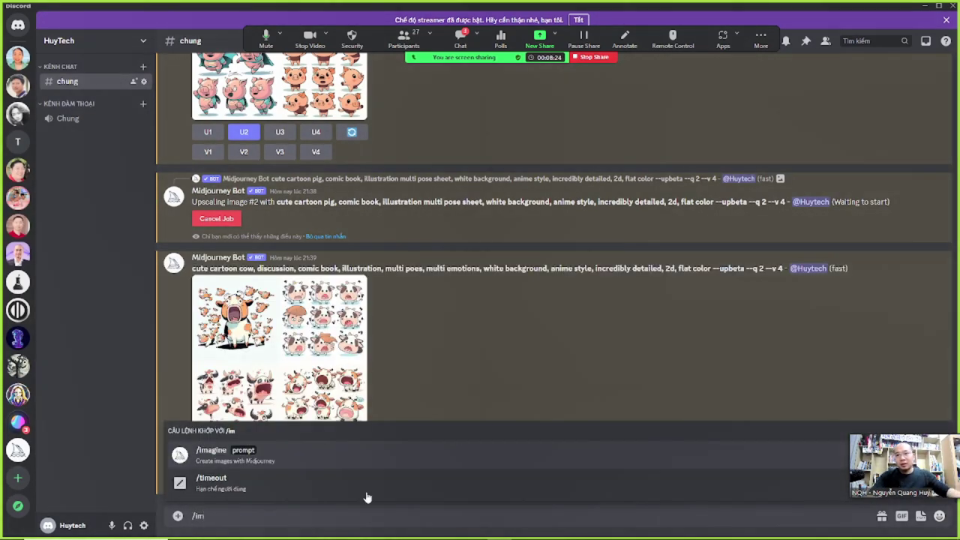
pyautogui.click(325, 459)
pyautogui.hotkey('ctrl', 'v')
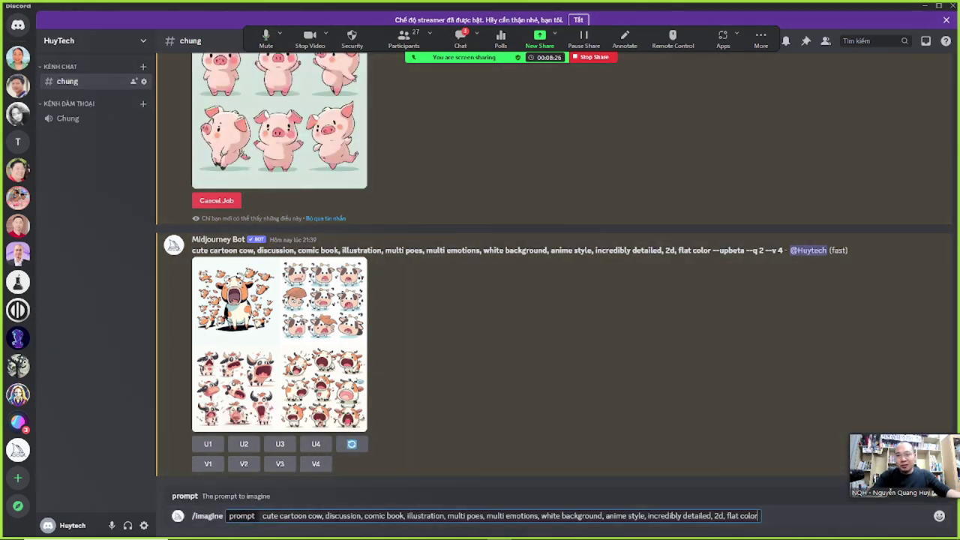
# Step: Remove the terms "discussion", "multi emotions" and "anime style" from the pasted cow prompt
pyautogui.moveTo(327, 515); pyautogui.dragTo(365, 516)
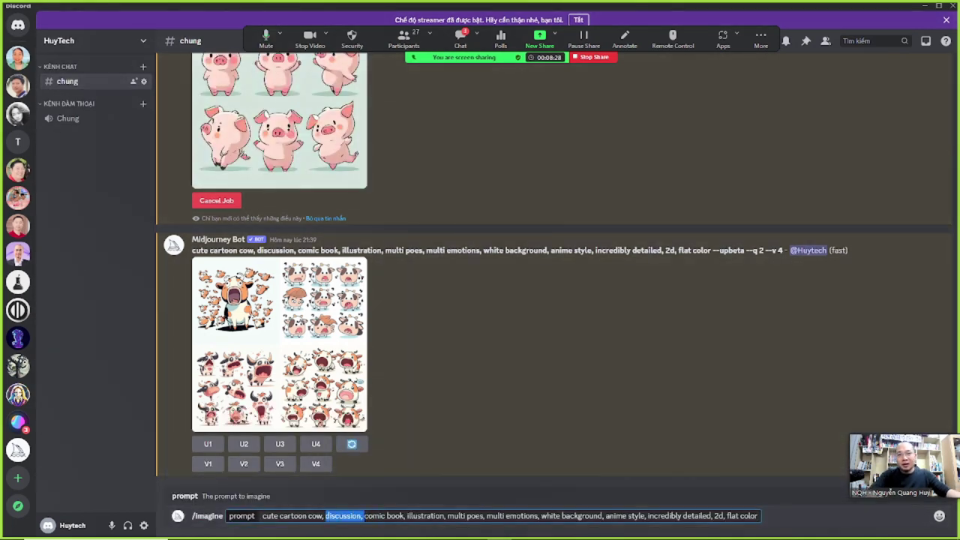
pyautogui.press('BackSpace')
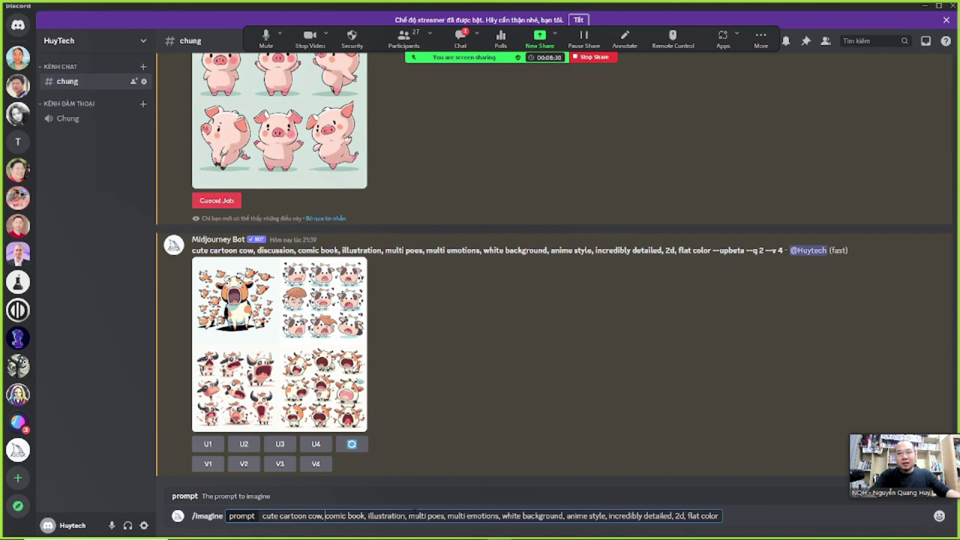
pyautogui.moveTo(448, 517); pyautogui.dragTo(552, 516)
pyautogui.press('BackSpace')
pyautogui.press('BackSpace')
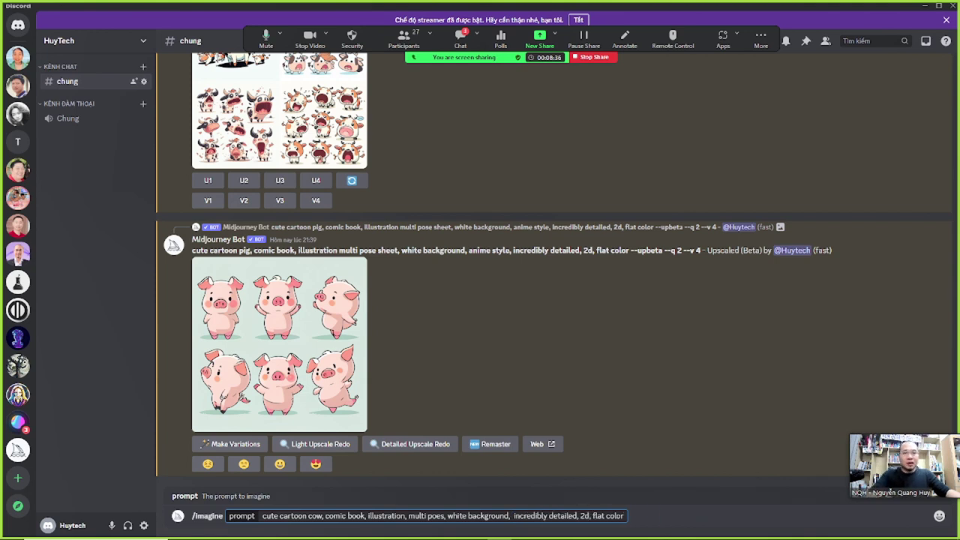
# Step: Replace "incredibly detailed" with "high detail" in the cow prompt, submit it, and dismiss the chat notification
pyautogui.moveTo(549, 516); pyautogui.dragTo(514, 516)
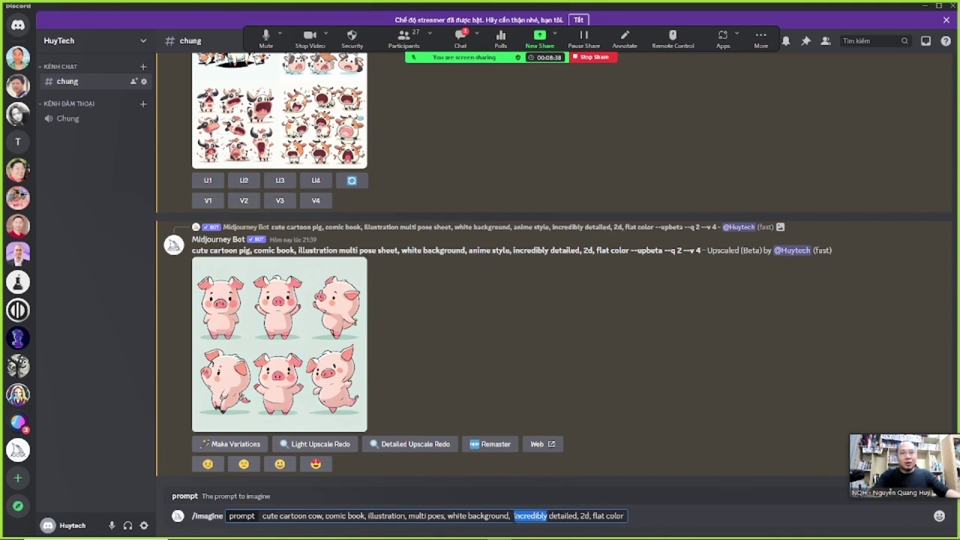
pyautogui.press('BackSpace')
pyautogui.press('BackSpace')
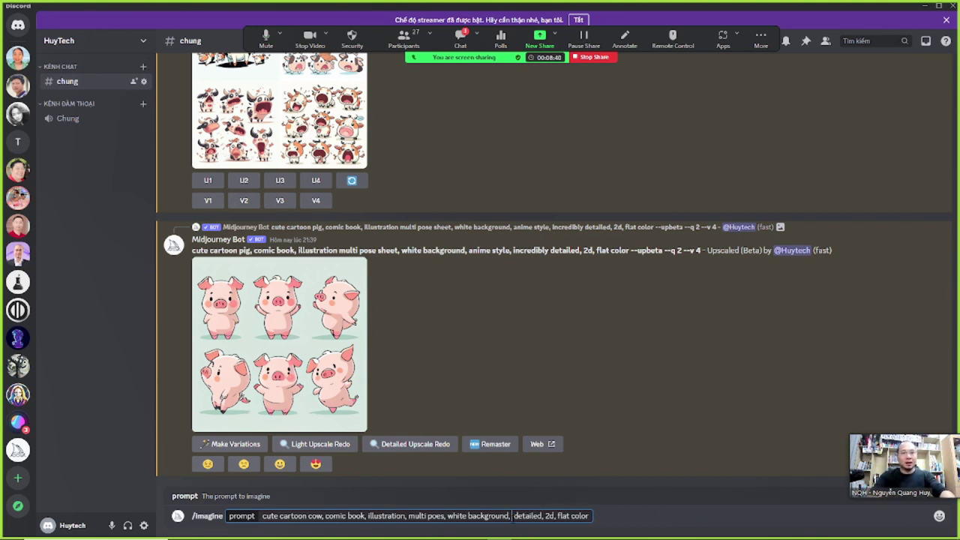
pyautogui.write('high')
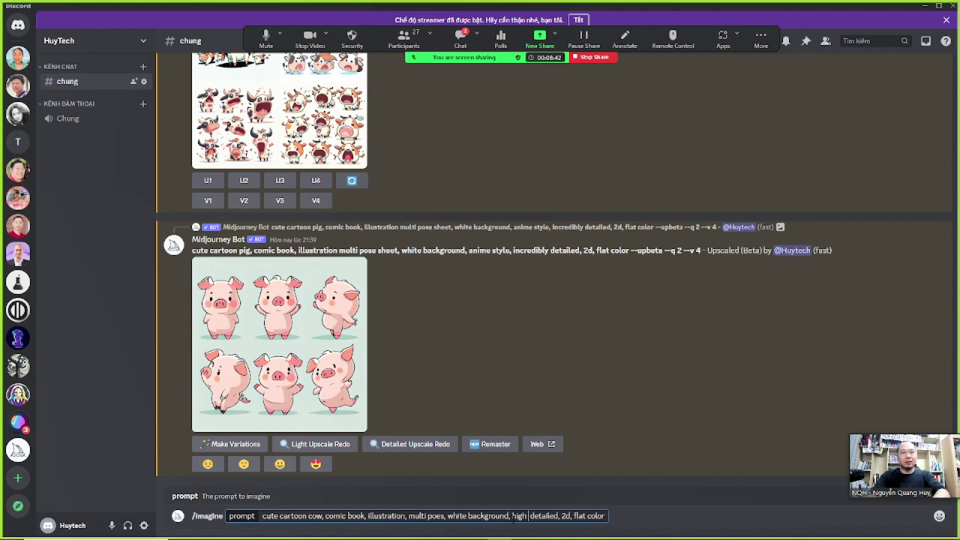
pyautogui.press('Delete')
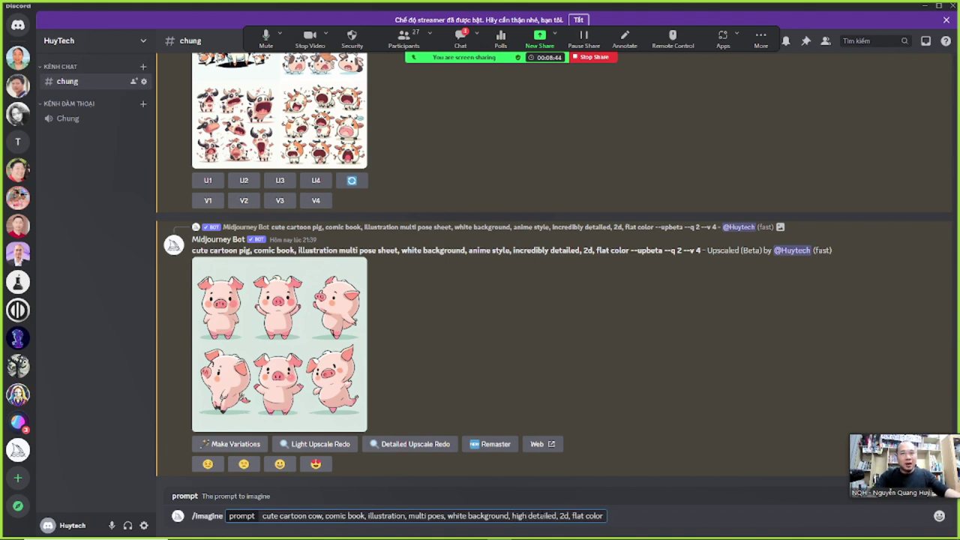
pyautogui.press('BackSpace')
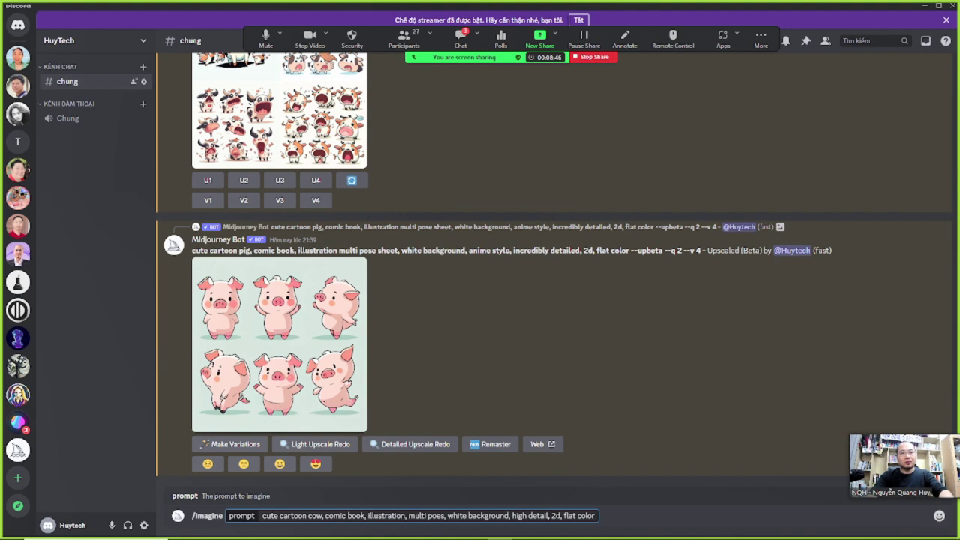
pyautogui.press('Return')
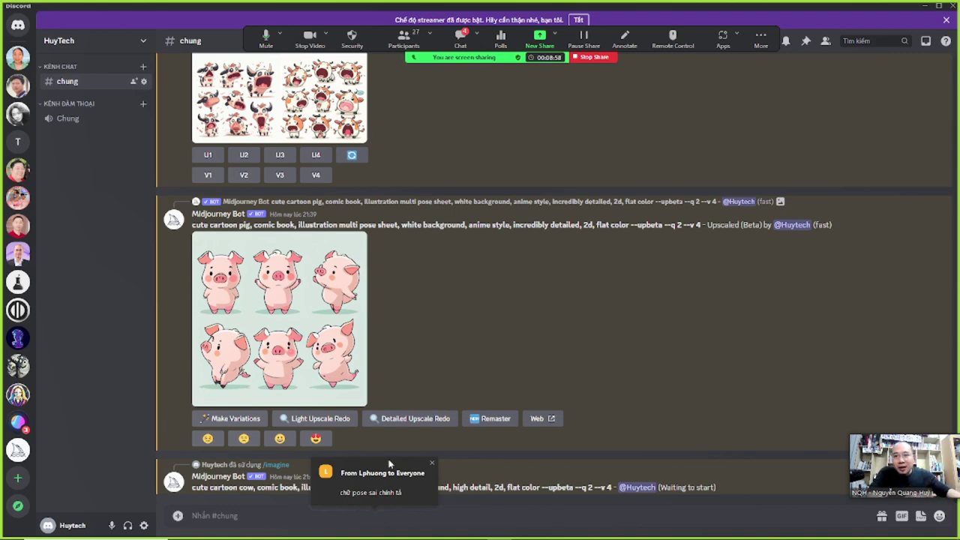
pyautogui.click(431, 466)
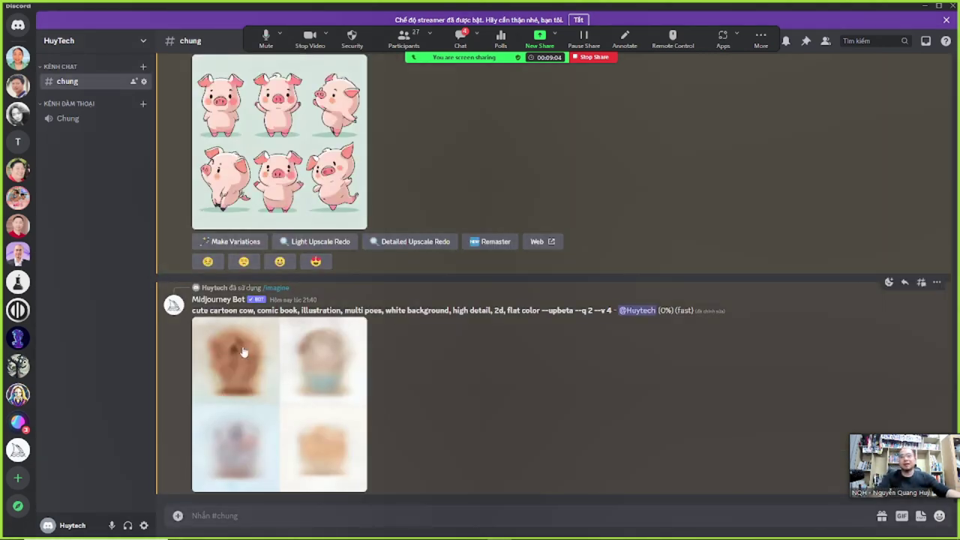
# Step: Copy the newest cow prompt from "cute cartoon cow" through "flat color" into a new /imagine prompt and correct "multi poes" to "multi pose"
pyautogui.moveTo(192, 311); pyautogui.dragTo(540, 310)
pyautogui.hotkey('ctrl', 'c')
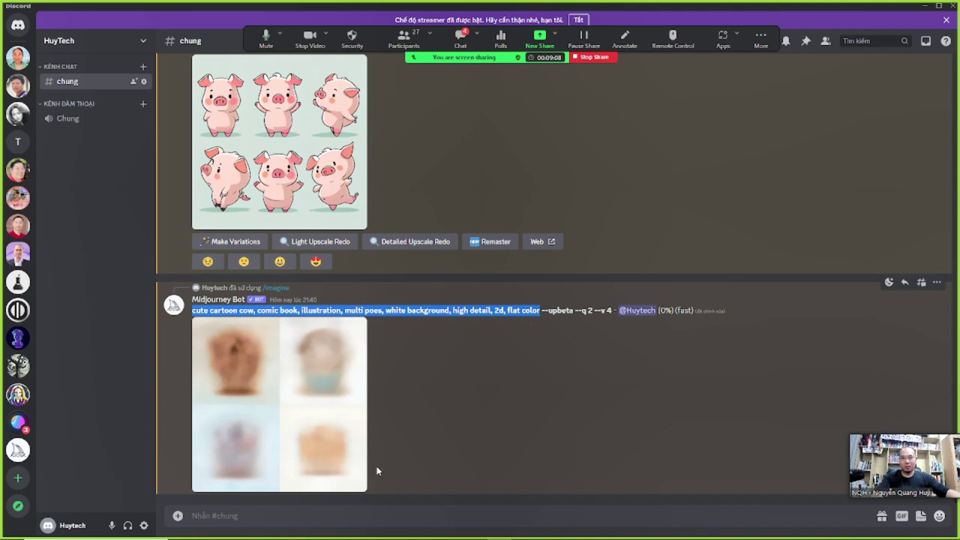
pyautogui.click(343, 516)
pyautogui.write('/im')
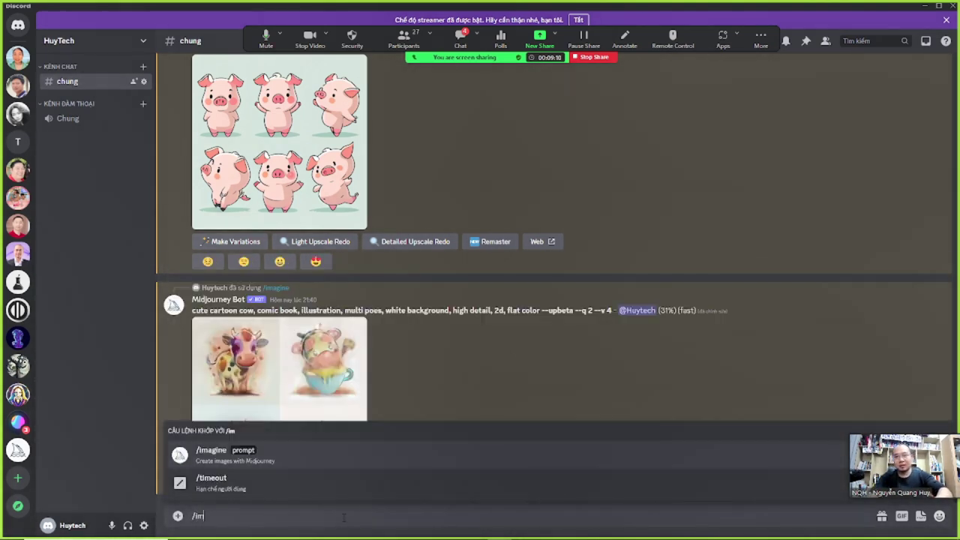
pyautogui.click(279, 465)
pyautogui.hotkey('ctrl', 'v')
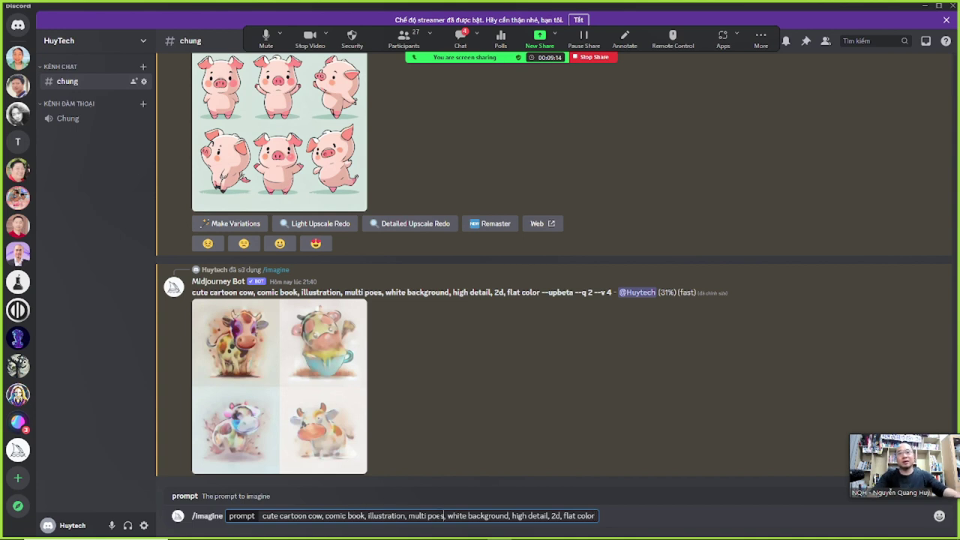
pyautogui.write('s')
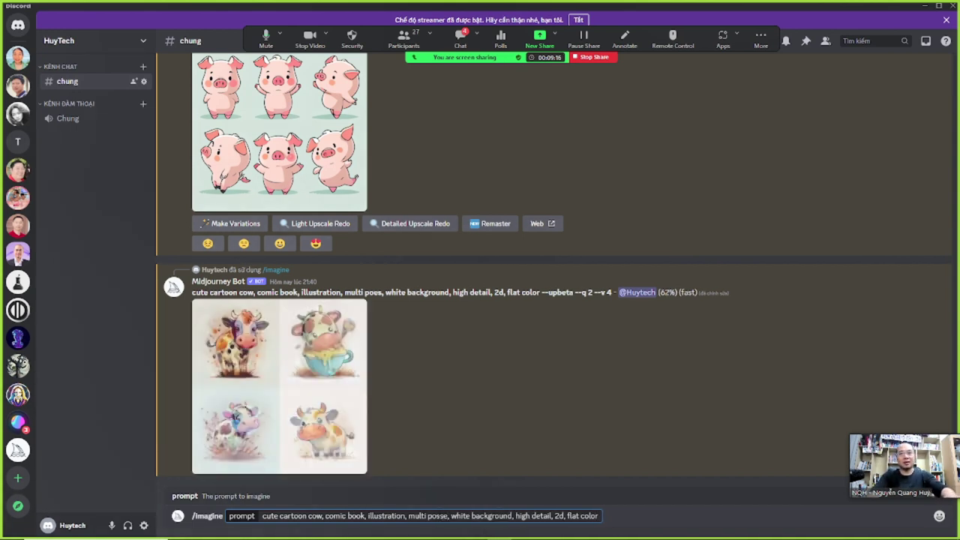
pyautogui.press('BackSpace')
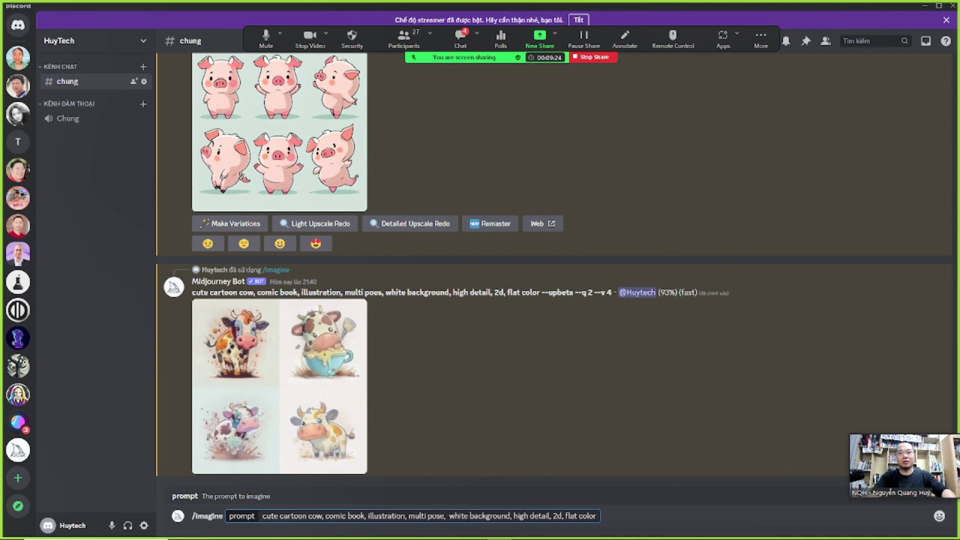
# Step: Add "multi emotions," after "multi pose,", remove the comma between "comic book" and "illustration", and submit the cow prompt
pyautogui.write('motui')
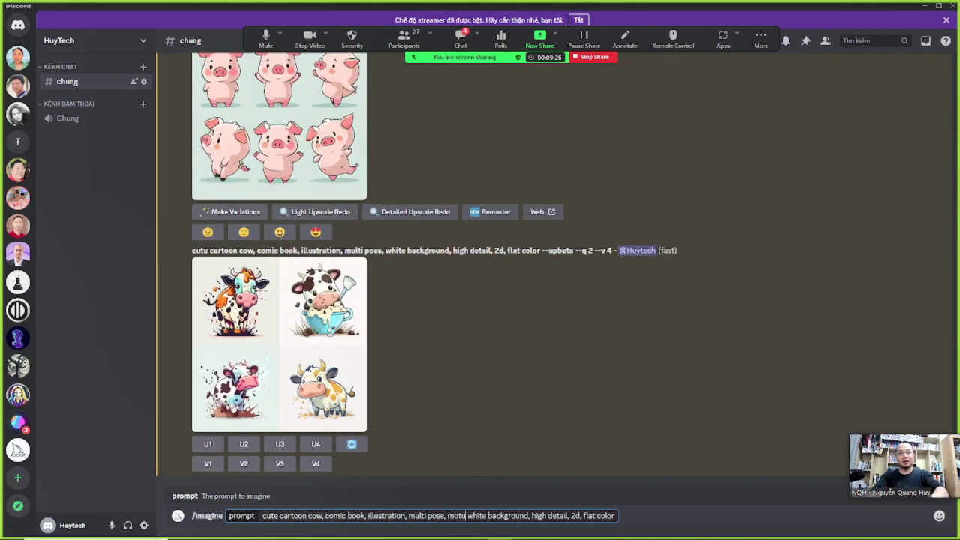
pyautogui.press('BackSpace')
pyautogui.press('BackSpace')
pyautogui.press('BackSpace')
pyautogui.press('BackSpace')
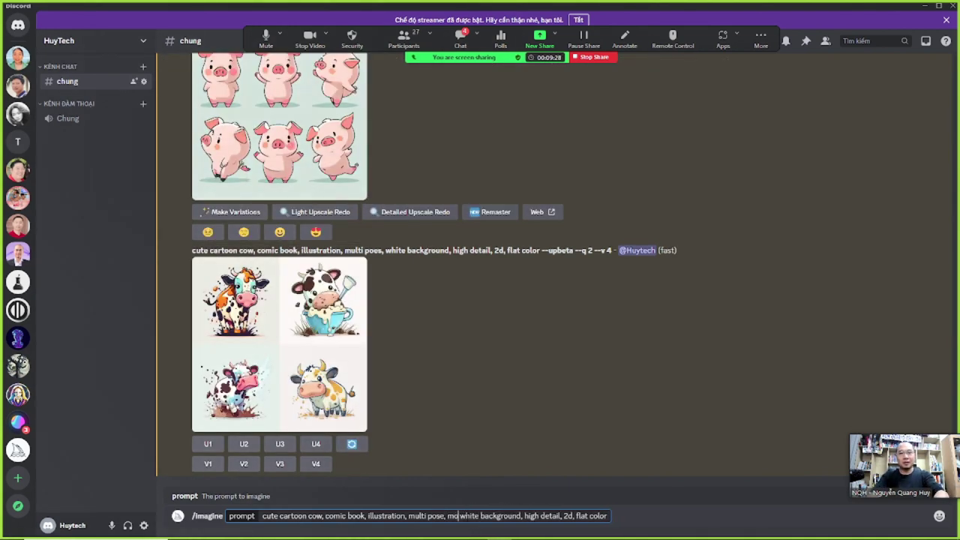
pyautogui.write('ulti emo')
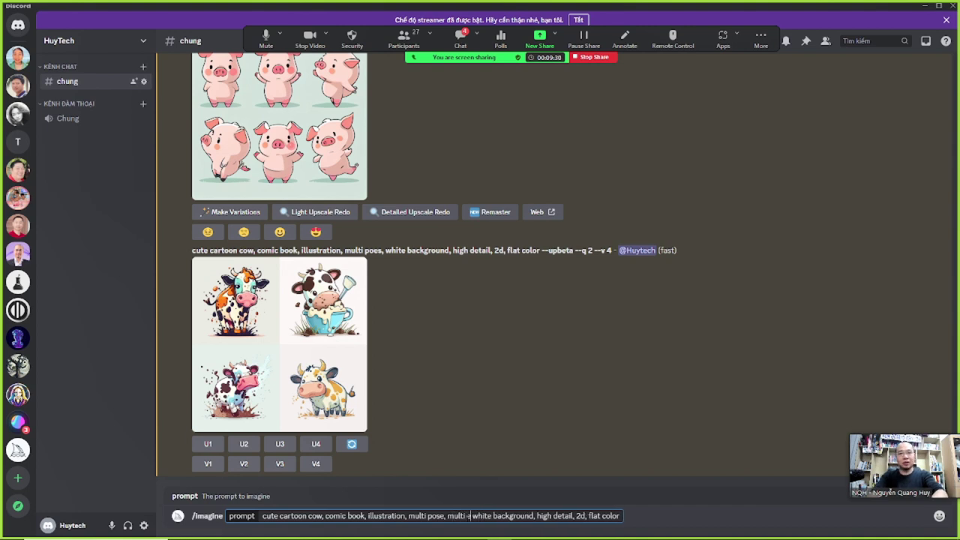
pyautogui.write('tion')
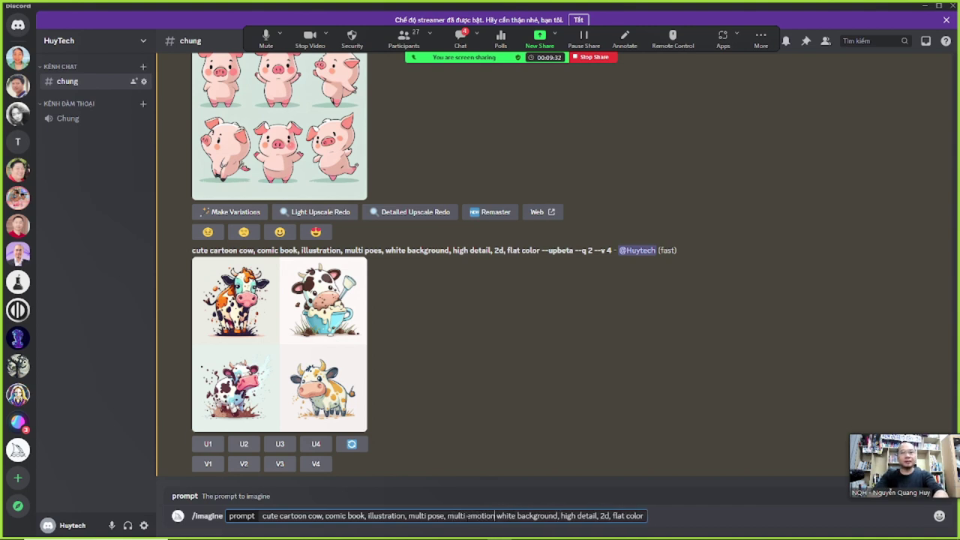
pyautogui.write('s,')
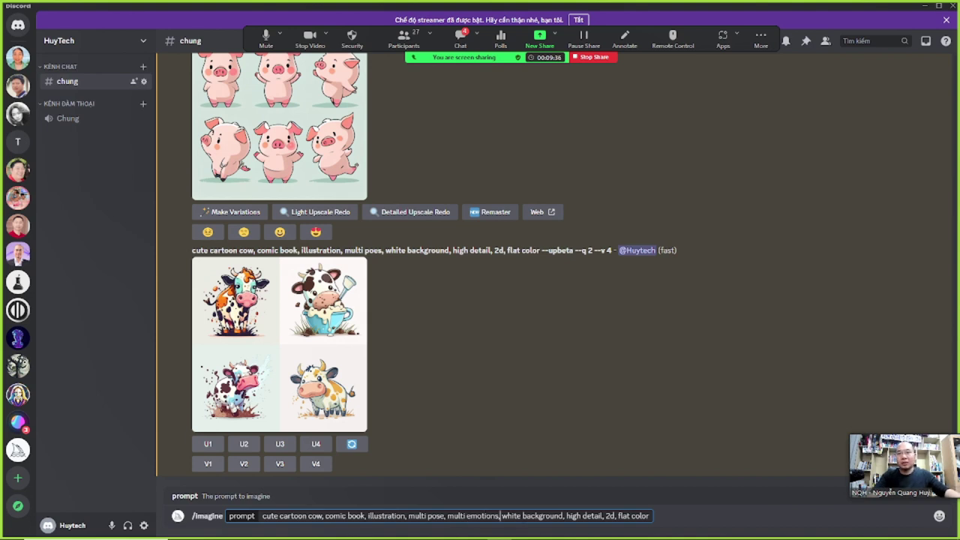
pyautogui.press('BackSpace')
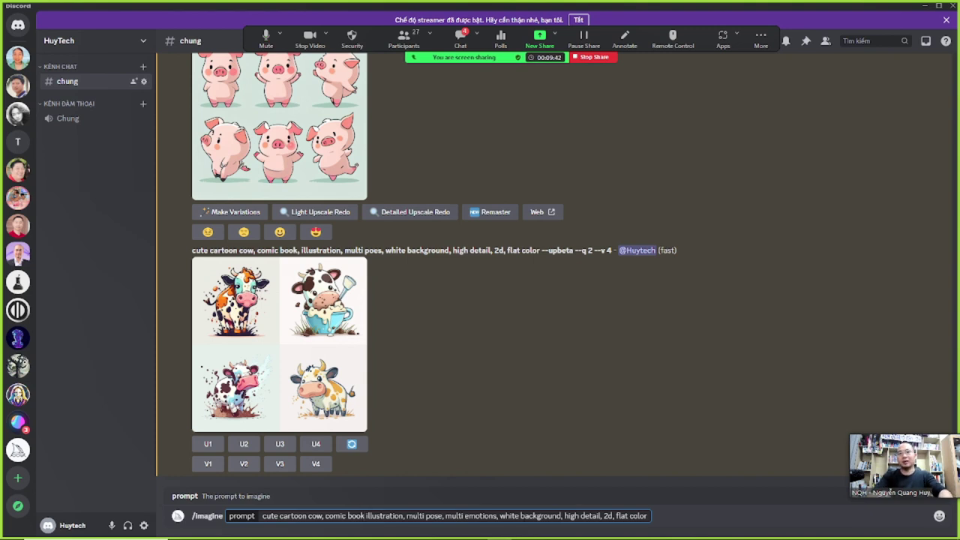
pyautogui.press('Return')
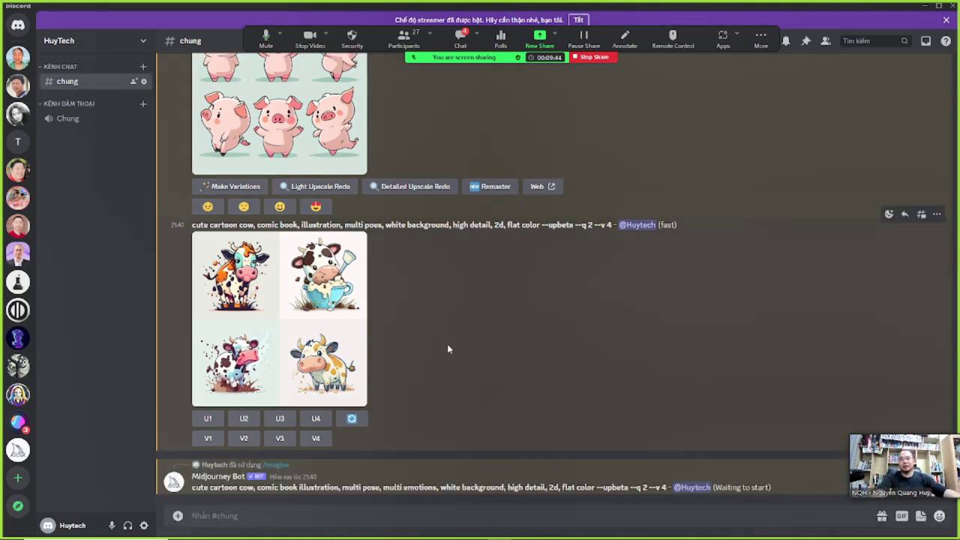
# Step: Enlarge the image grid of the cow prompt generated with "high detail" and without "multi emotions"
pyautogui.click(347, 309)
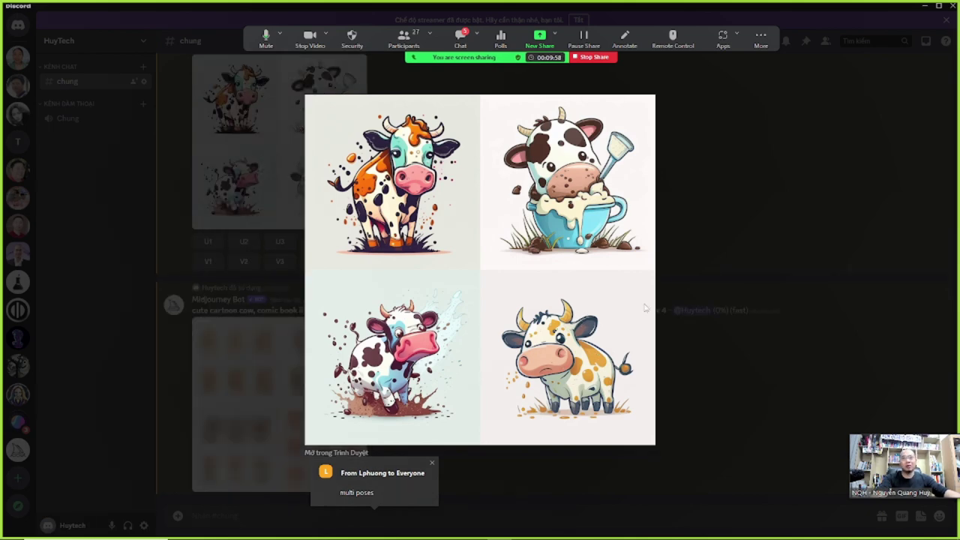
# Step: View the cow image grid enlarged once more and upscale its fourth image
pyautogui.click(676, 299)
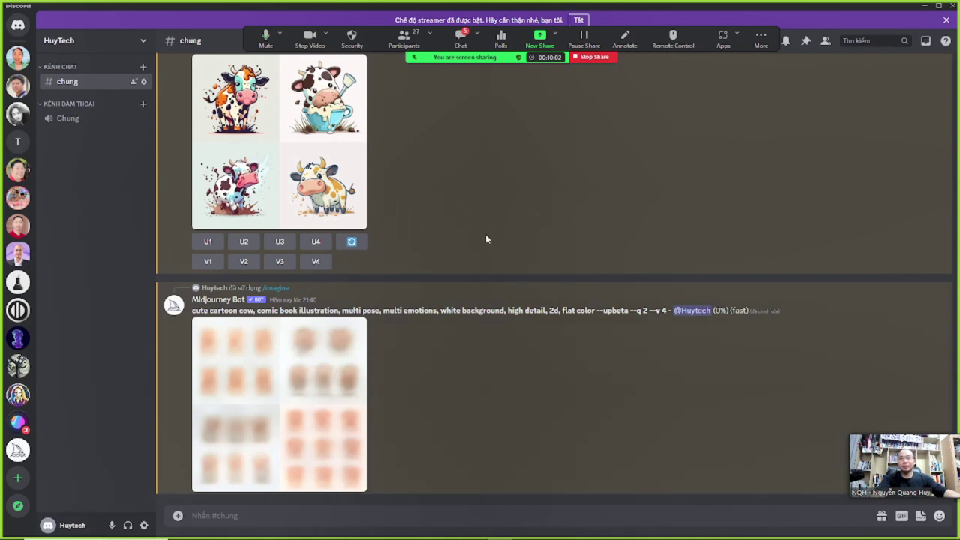
pyautogui.scroll(3, 472, 237)
pyautogui.scroll(1, 458, 255)
pyautogui.scroll(-4, 442, 323)
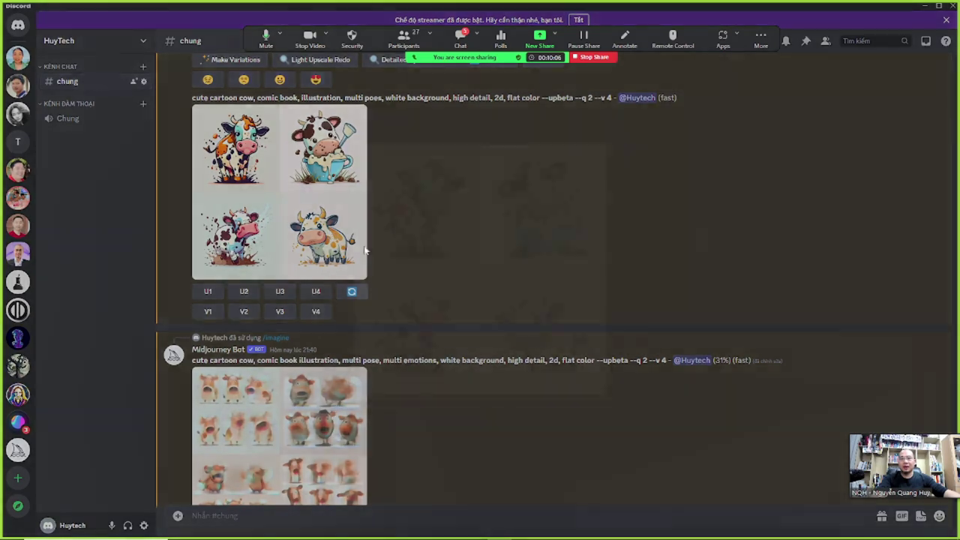
pyautogui.click(362, 250)
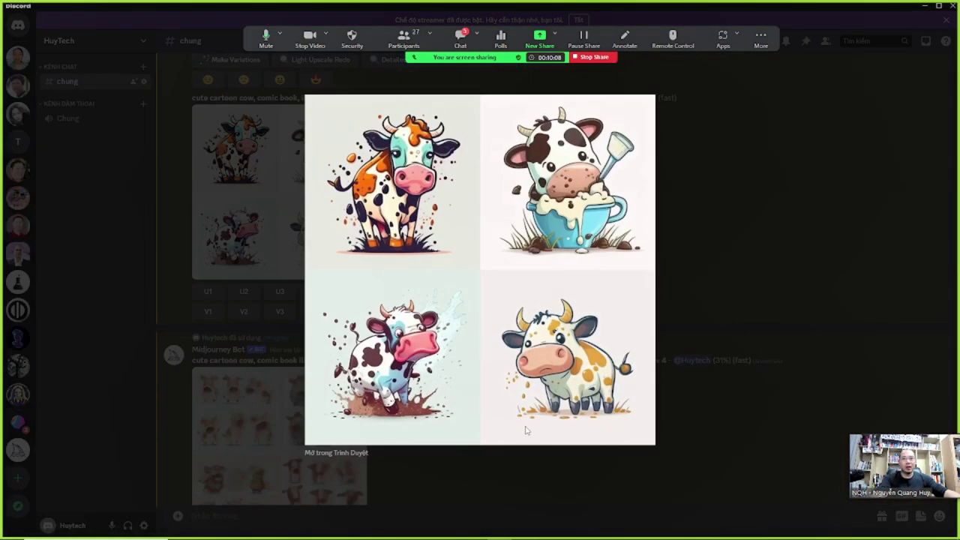
pyautogui.click(663, 315)
pyautogui.click(315, 293)
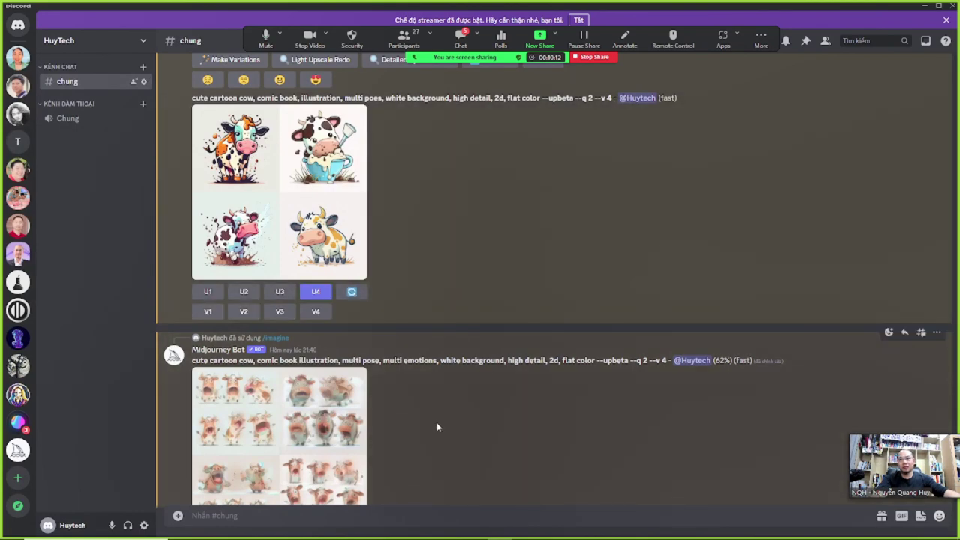
# Step: Start a new /imagine command with the descriptive text copied from the "multi pose, multi emotions" cow prompt, leaving out its parameters
pyautogui.scroll(-2, 443, 409)
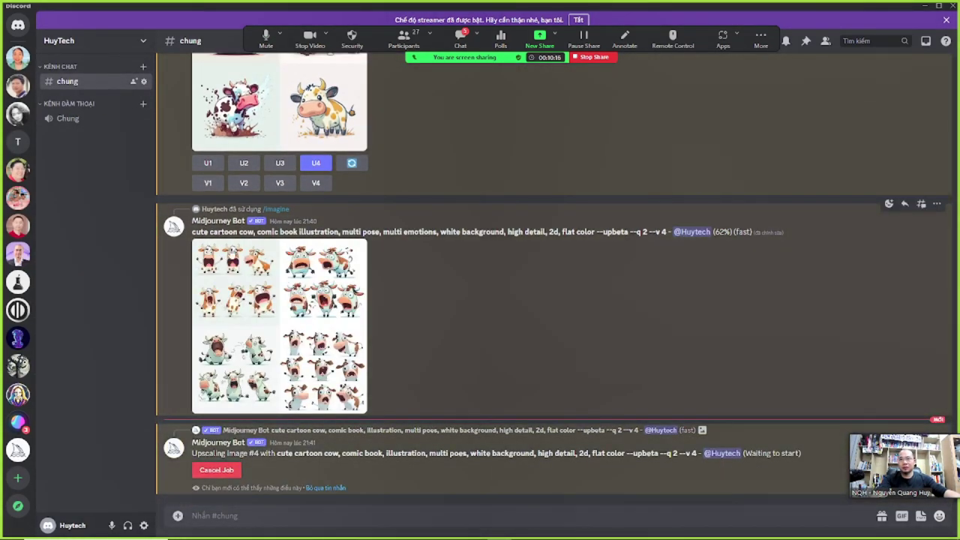
pyautogui.moveTo(192, 231); pyautogui.dragTo(595, 232)
pyautogui.hotkey('ctrl', 'c')
pyautogui.click(342, 515)
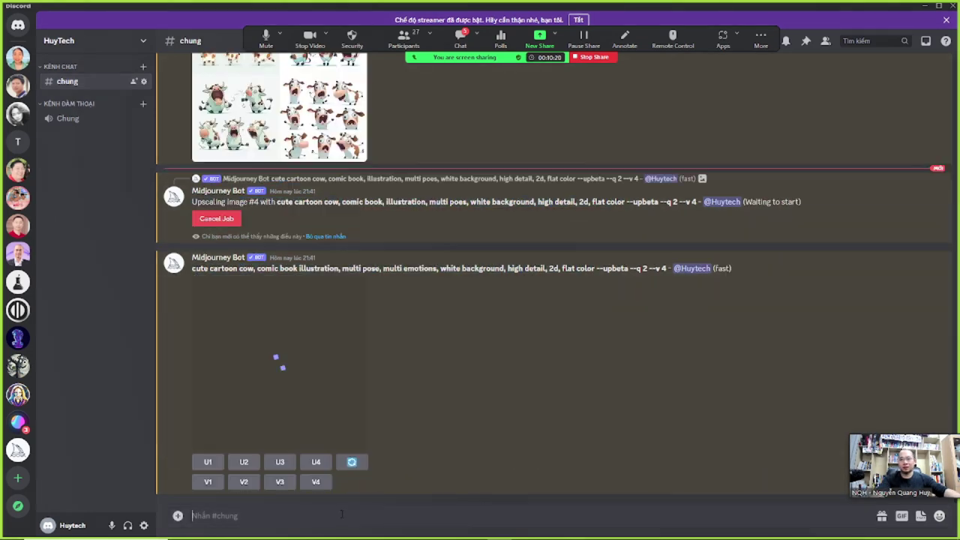
pyautogui.write('/im')
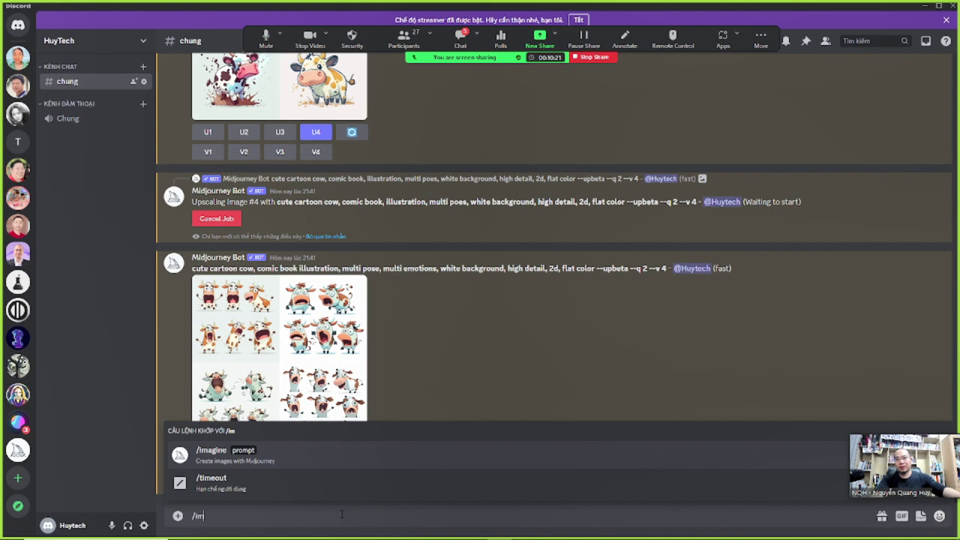
pyautogui.click(249, 455)
pyautogui.hotkey('ctrl', 'v')
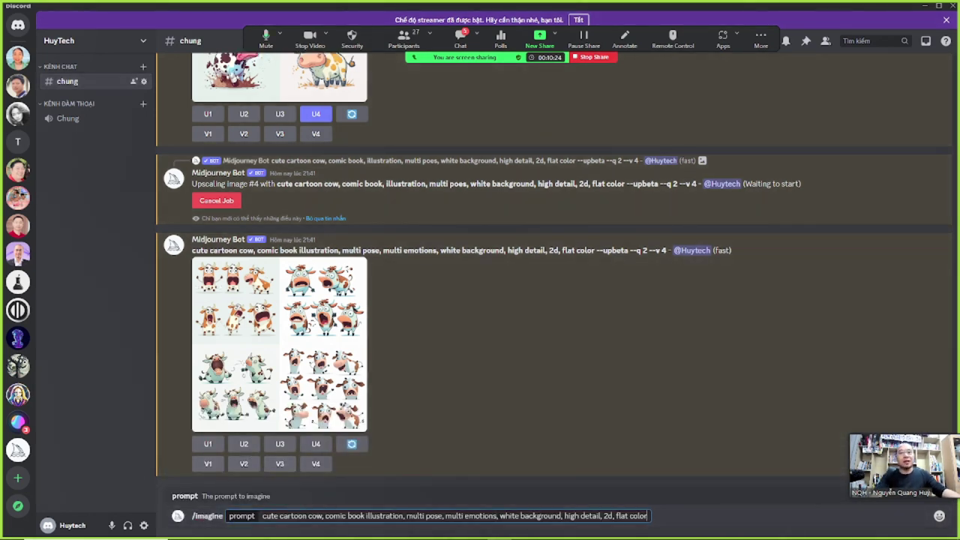
# Step: Remove "multi emotions" from the new prompt, change "multi pose" to "multi poses", and submit it
pyautogui.moveTo(498, 516); pyautogui.dragTo(457, 516)
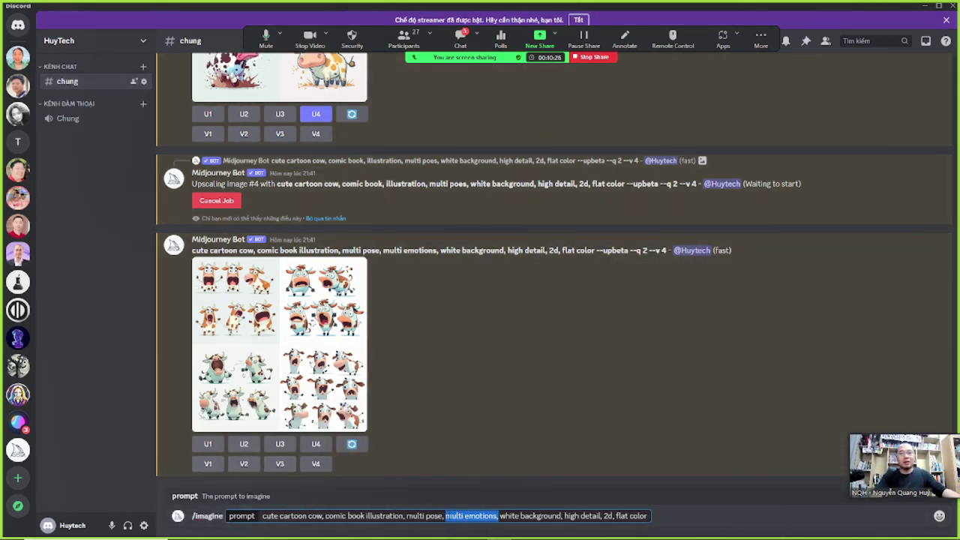
pyautogui.press('BackSpace')
pyautogui.write('s')
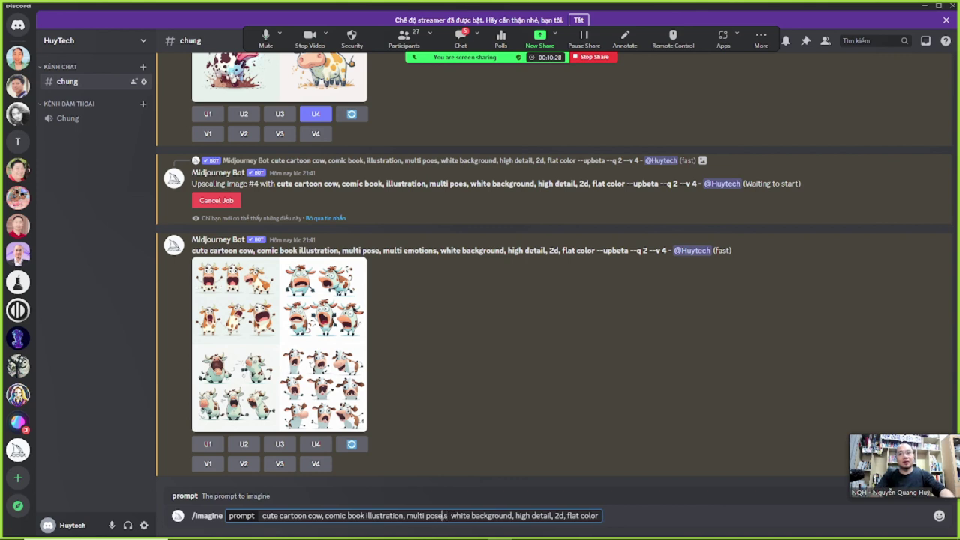
pyautogui.write(',')
pyautogui.press('Delete')
pyautogui.press('Delete')
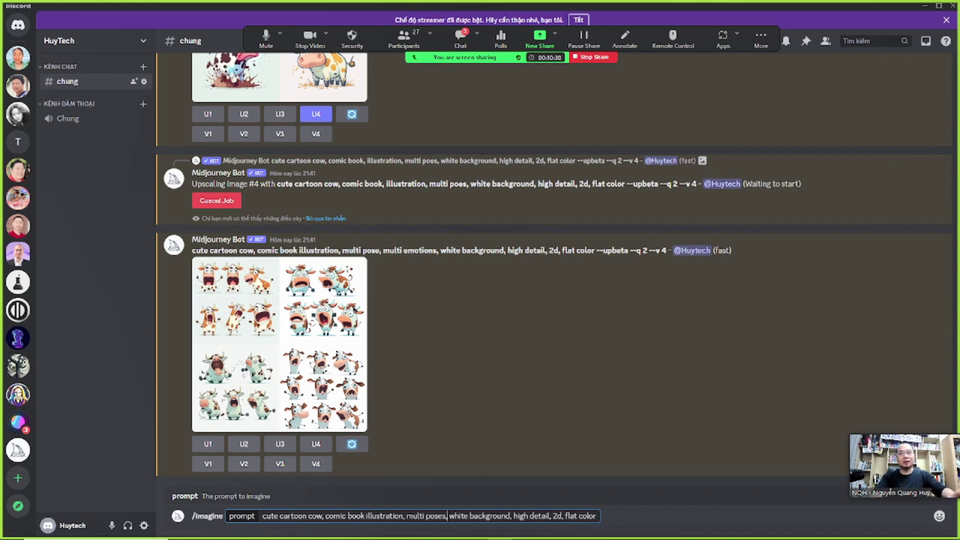
pyautogui.press('Return')
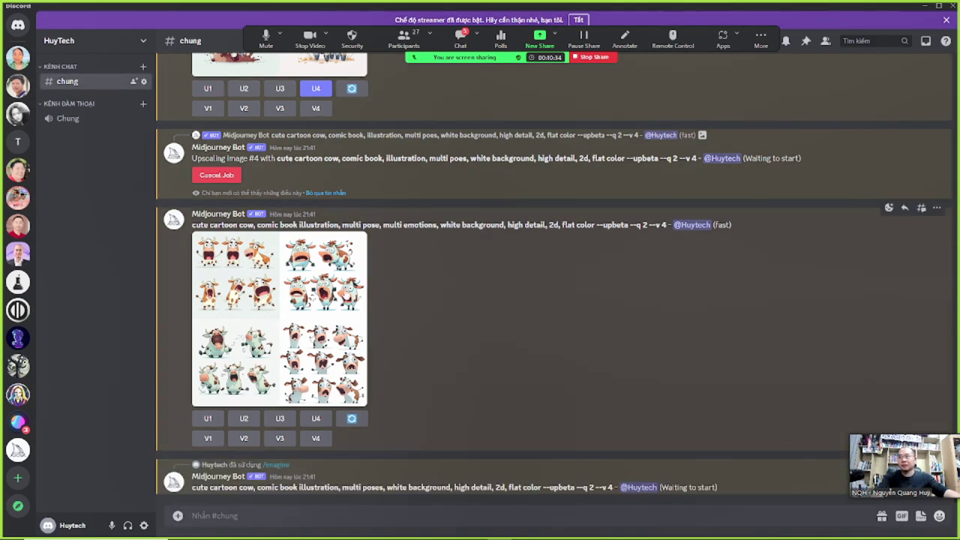
# Step: Switch to Notion and open "Chương VIII. Ứng dụng Midjourney vào công việc và cuộc sống" in the advanced Midjourney course
pyautogui.moveTo(279, 531)
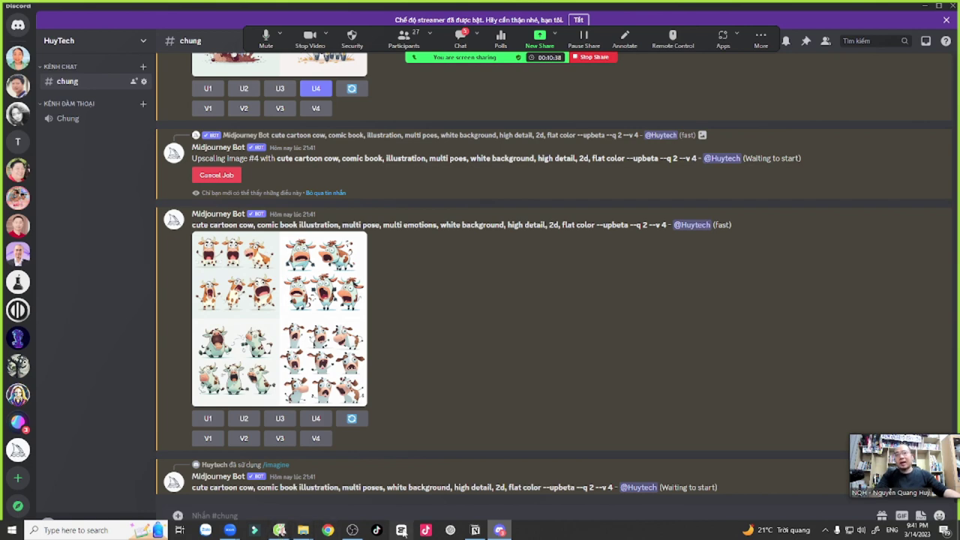
pyautogui.click(475, 530)
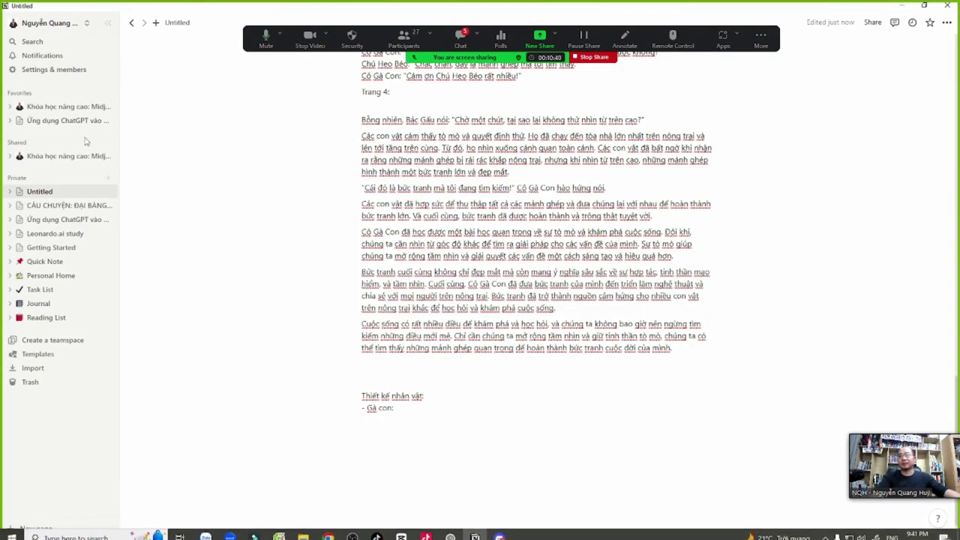
pyautogui.click(75, 110)
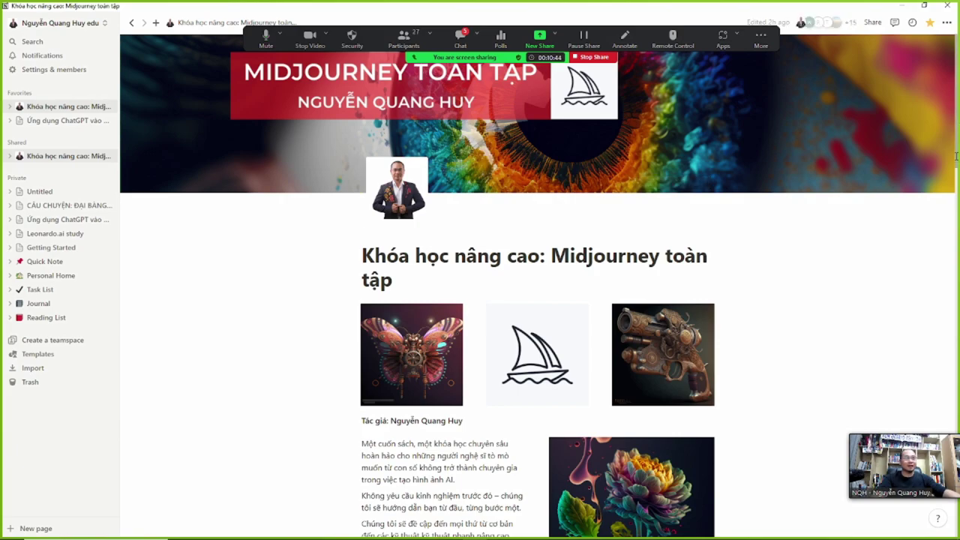
pyautogui.scroll(-10, 311, 330)
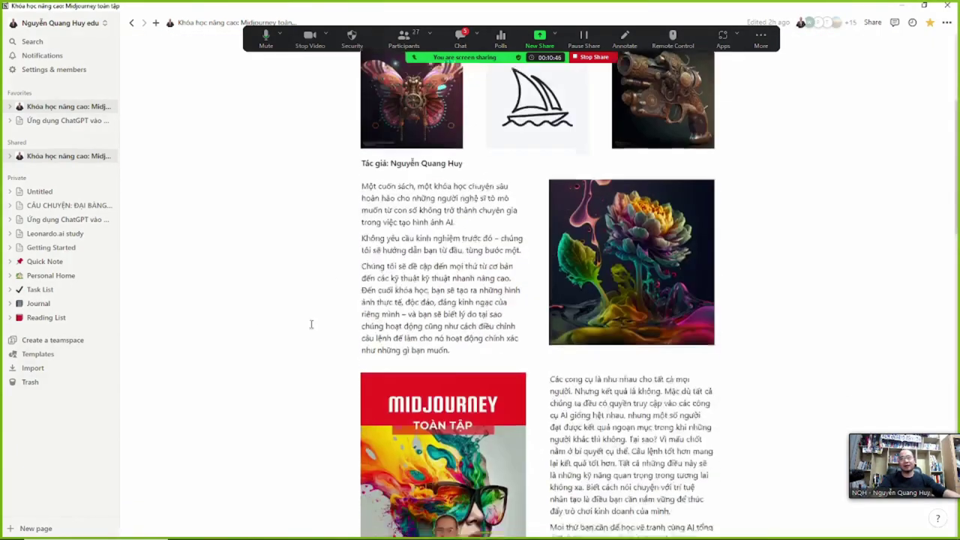
pyautogui.scroll(-8, 311, 337)
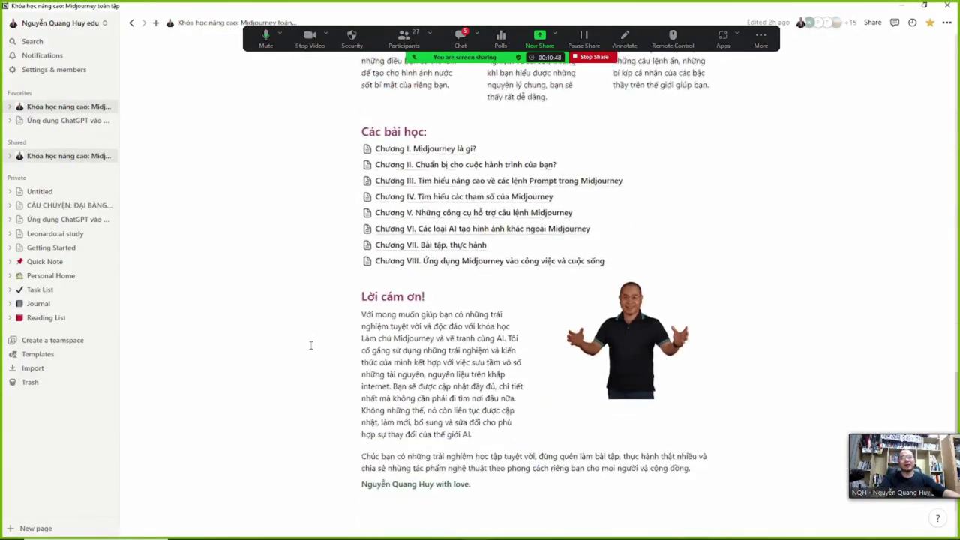
pyautogui.click(449, 239)
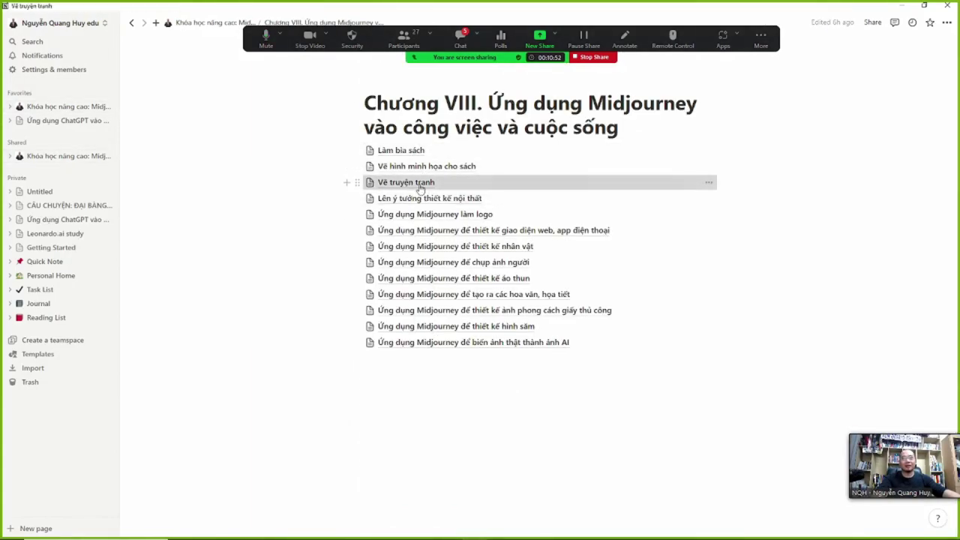
# Step: Open the lesson "3. Cách tạo nhân vật thống nhất với Midjourney" within the "Vẽ truyện tranh" page
pyautogui.click(421, 183)
pyautogui.scroll(-2, 375, 375)
pyautogui.scroll(-4, 341, 398)
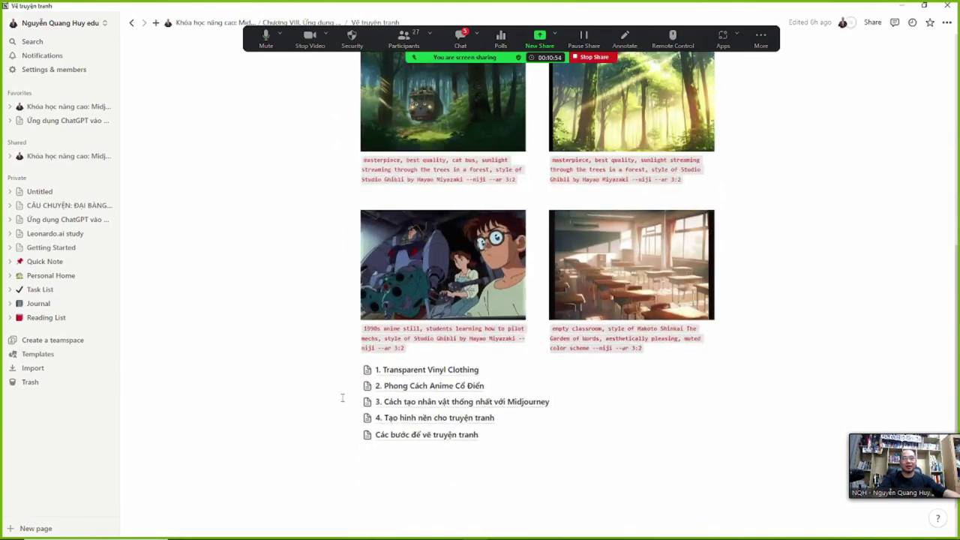
pyautogui.click(425, 340)
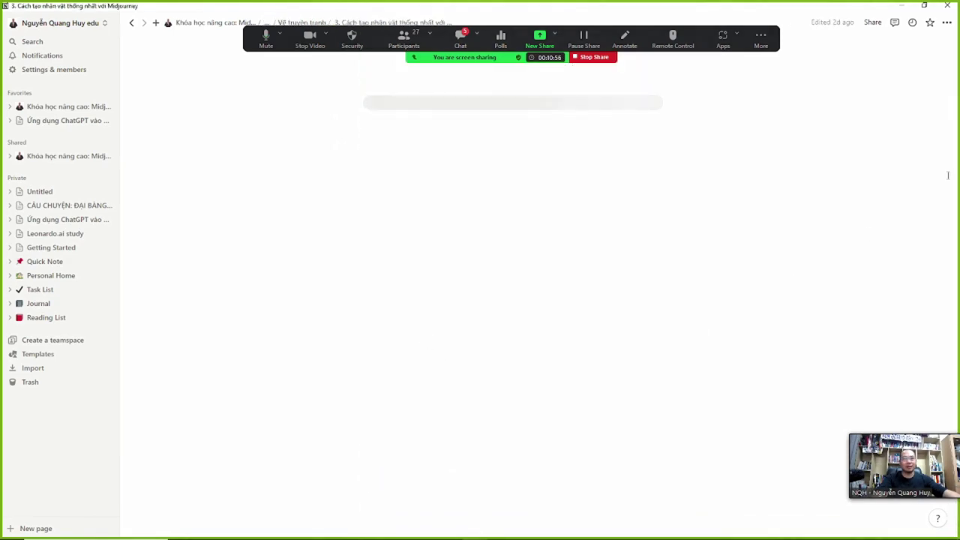
# Step: Look through the consistent-character lesson for the example prompt above the little boy pose sheets
pyautogui.scroll(-7, 482, 337)
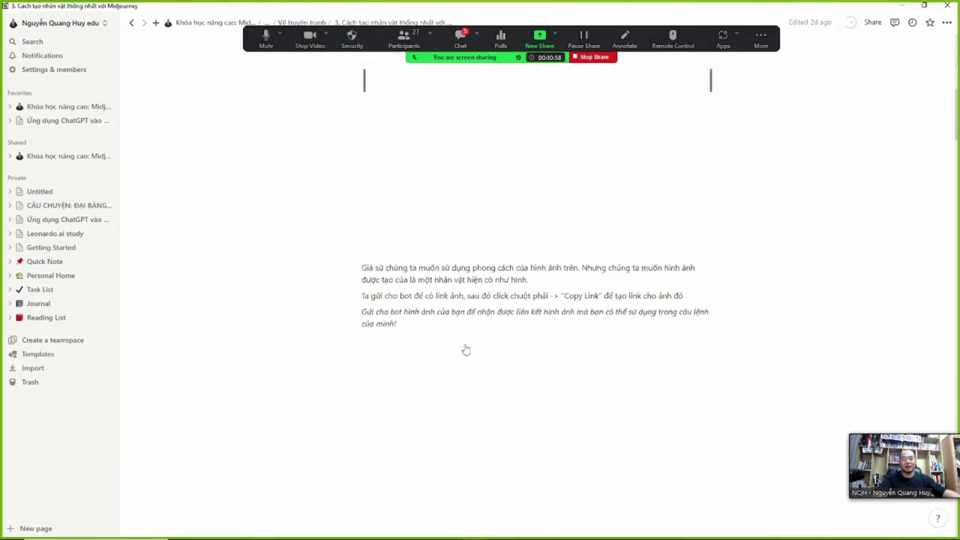
pyautogui.scroll(-4, 286, 394)
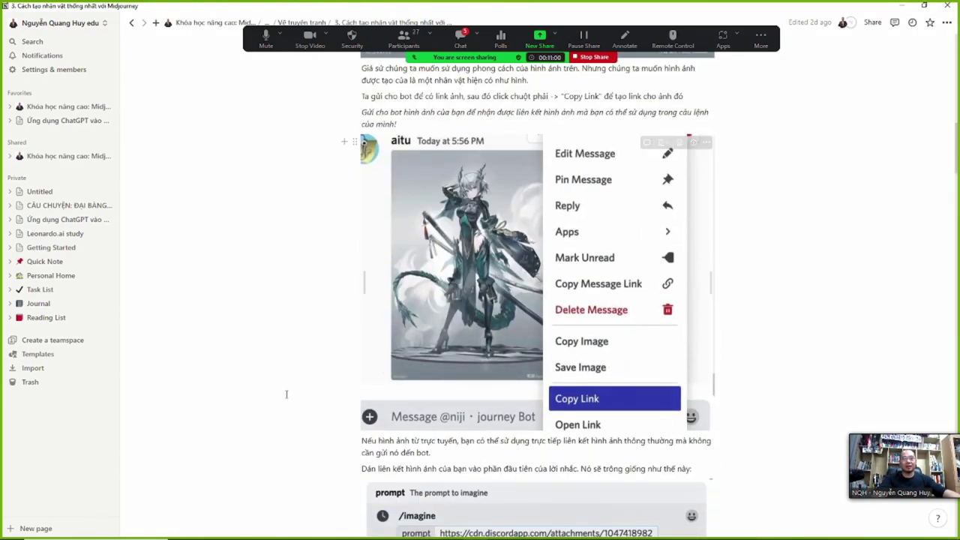
pyautogui.scroll(-5, 286, 394)
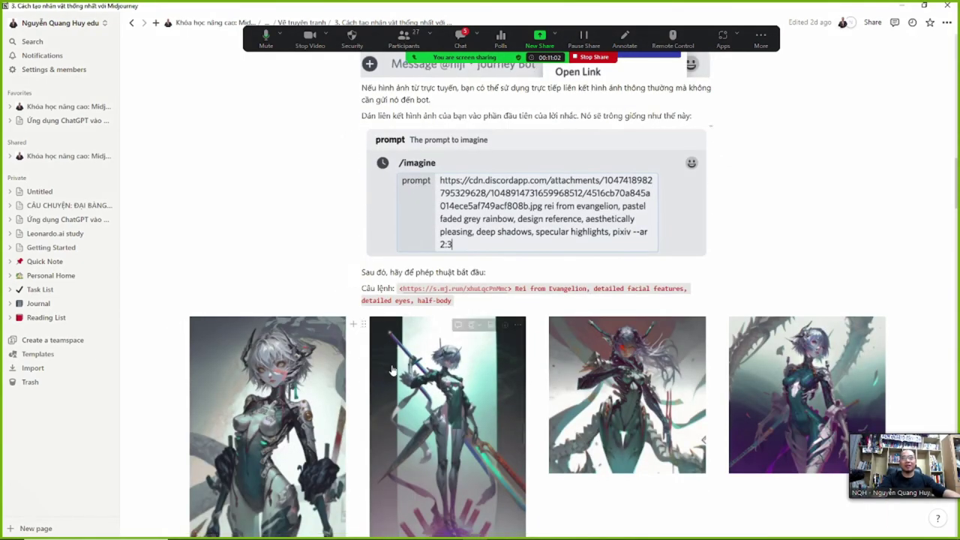
pyautogui.scroll(-15, 392, 370)
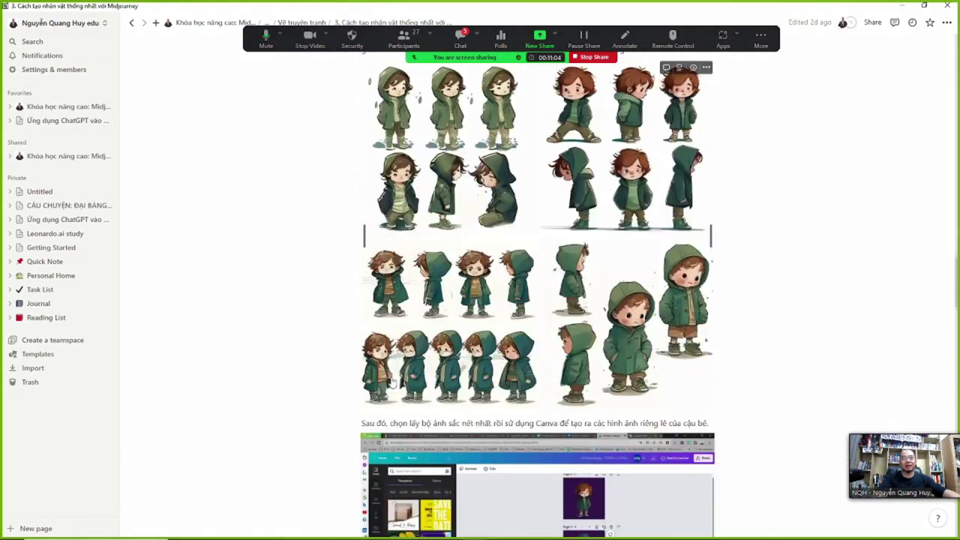
pyautogui.scroll(2, 391, 381)
pyautogui.scroll(-3, 376, 372)
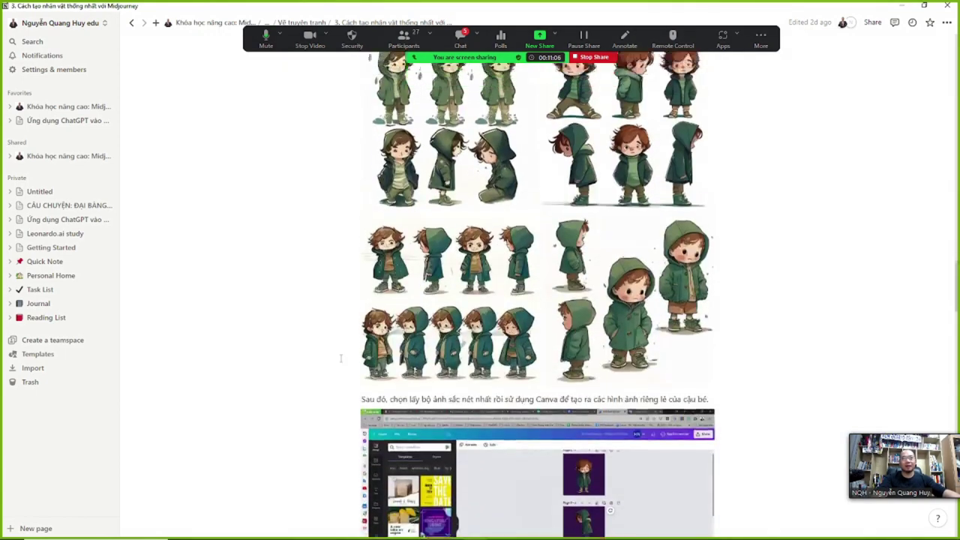
pyautogui.scroll(2, 340, 359)
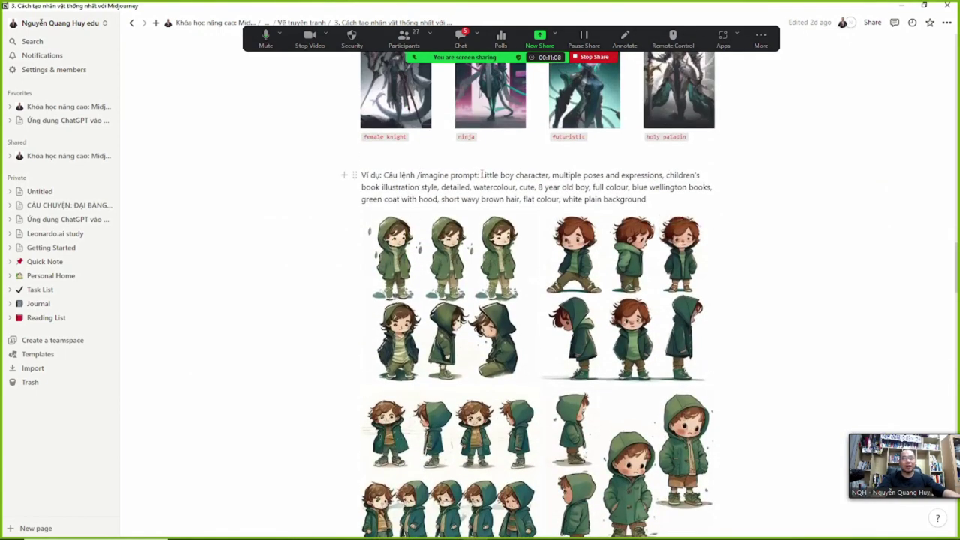
# Step: Examine the wording of the "Little boy character" example prompt, including its clothing, hair, colour and background descriptions
pyautogui.moveTo(483, 175); pyautogui.dragTo(650, 199)
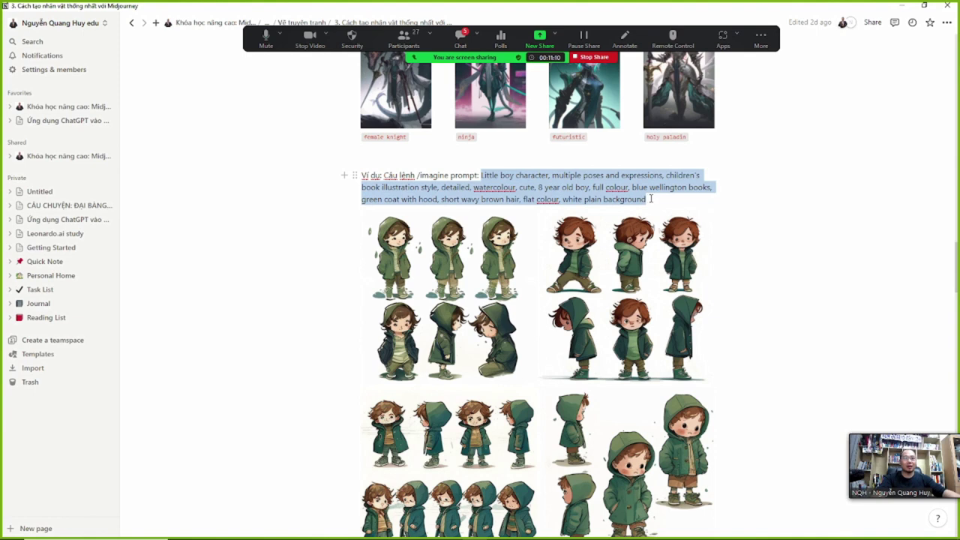
pyautogui.moveTo(535, 200); pyautogui.dragTo(646, 199)
pyautogui.click(443, 200)
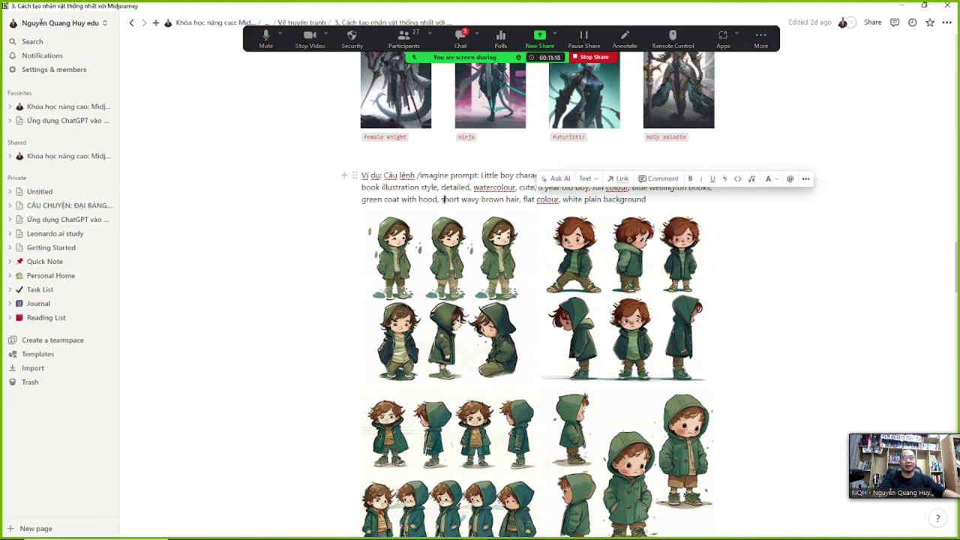
pyautogui.moveTo(373, 200); pyautogui.dragTo(524, 199)
pyautogui.click(570, 199)
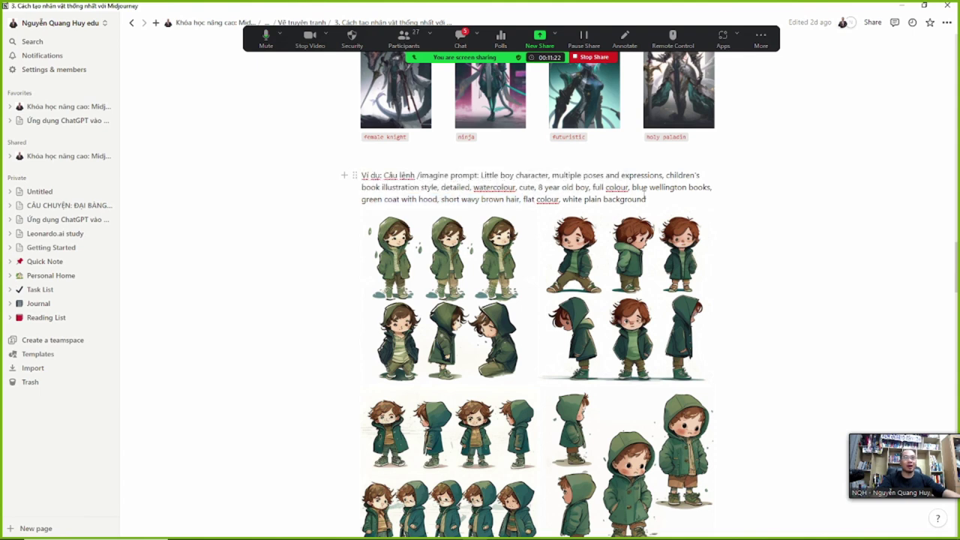
pyautogui.moveTo(593, 187); pyautogui.dragTo(646, 187)
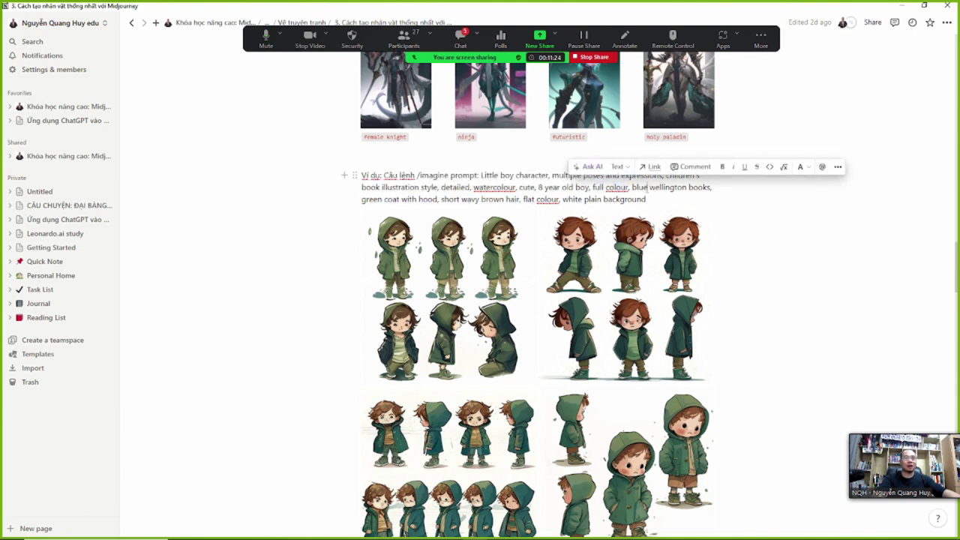
pyautogui.click(647, 187)
# Step: Copy "multiple poses and expressions, children's book illustration style, detailed, watercolour" from the example into a new /imagine prompt in Discord
pyautogui.moveTo(558, 175); pyautogui.dragTo(516, 187)
pyautogui.hotkey('ctrl', 'c')
pyautogui.hotkey('alt', 'Tab')
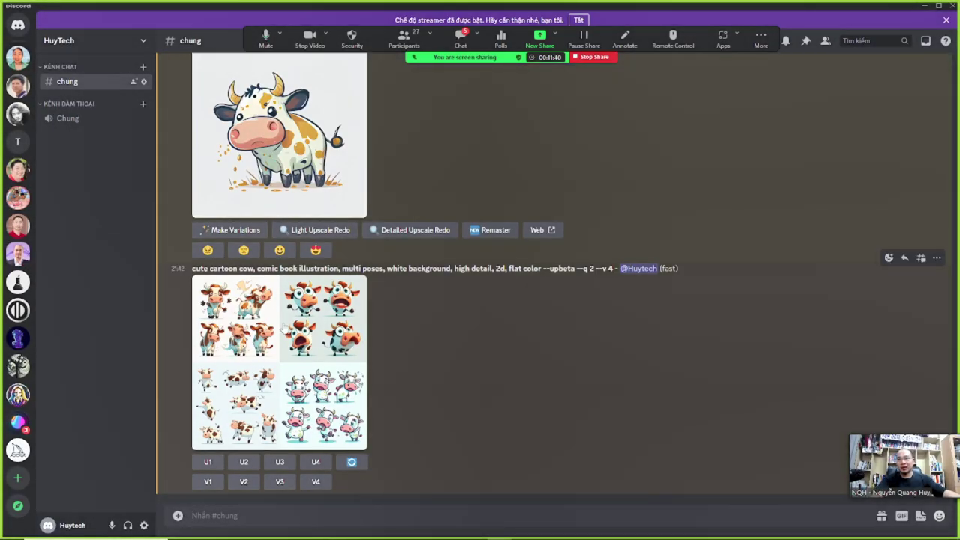
pyautogui.write('/im')
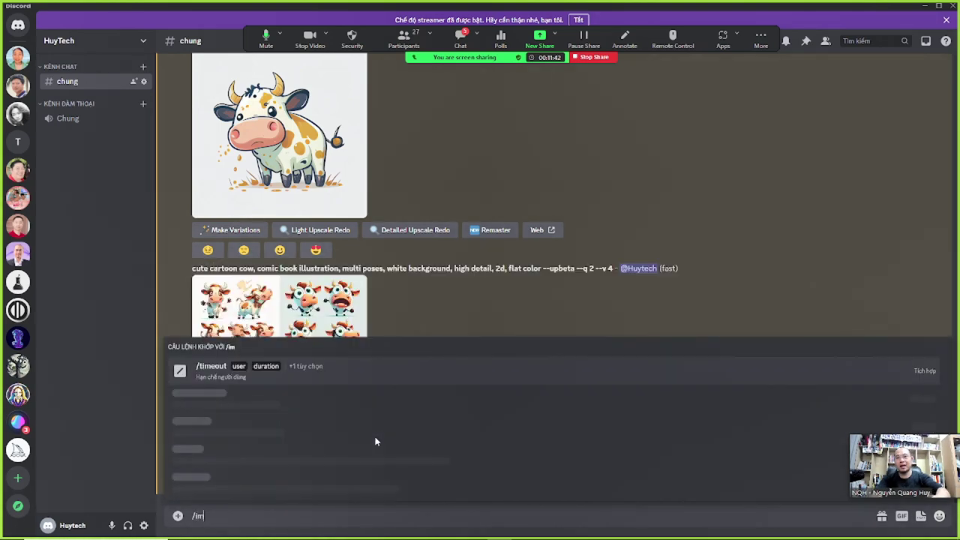
pyautogui.click(324, 455)
pyautogui.hotkey('ctrl', 'v')
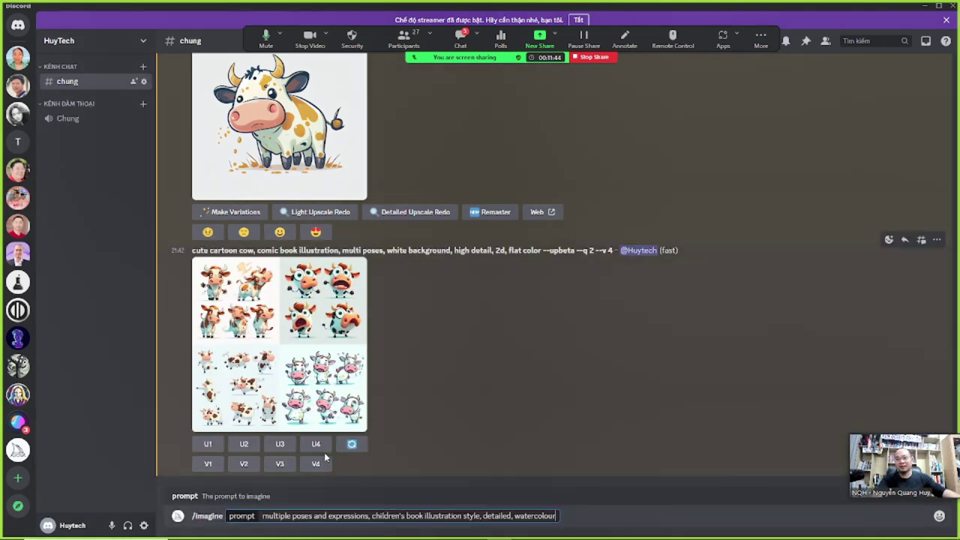
# Step: Insert "cute cartoon cow character," at the start of the new /imagine prompt, reusing "cute cartoon cow" from the previous prompt
pyautogui.moveTo(192, 251); pyautogui.dragTo(256, 253)
pyautogui.hotkey('ctrl', 'c')
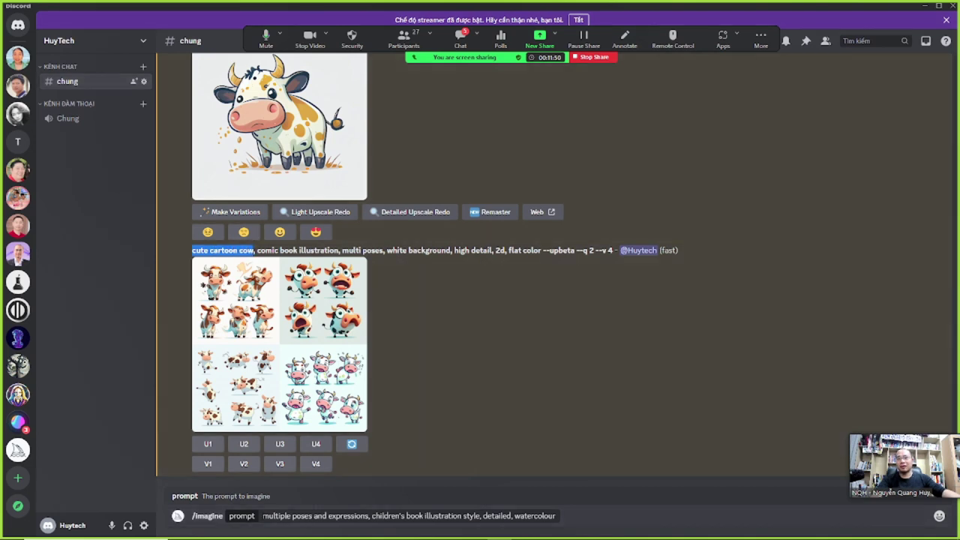
pyautogui.click(262, 515)
pyautogui.hotkey('ctrl', 'v')
pyautogui.write('c')
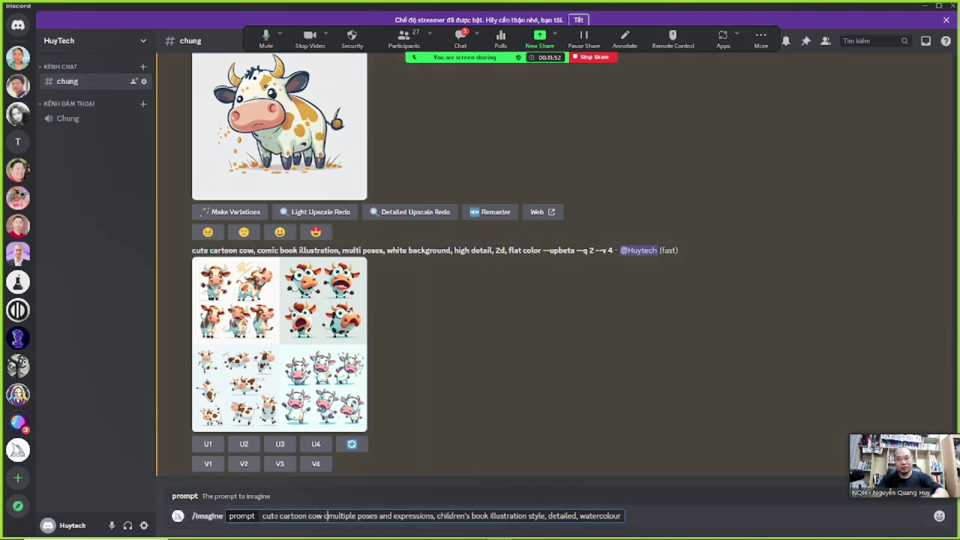
pyautogui.write('haract')
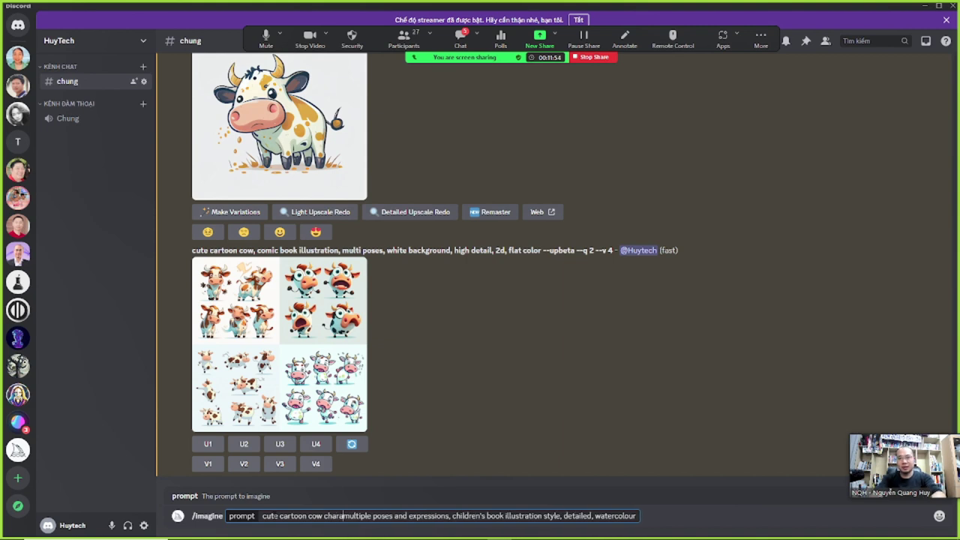
pyautogui.write('er')
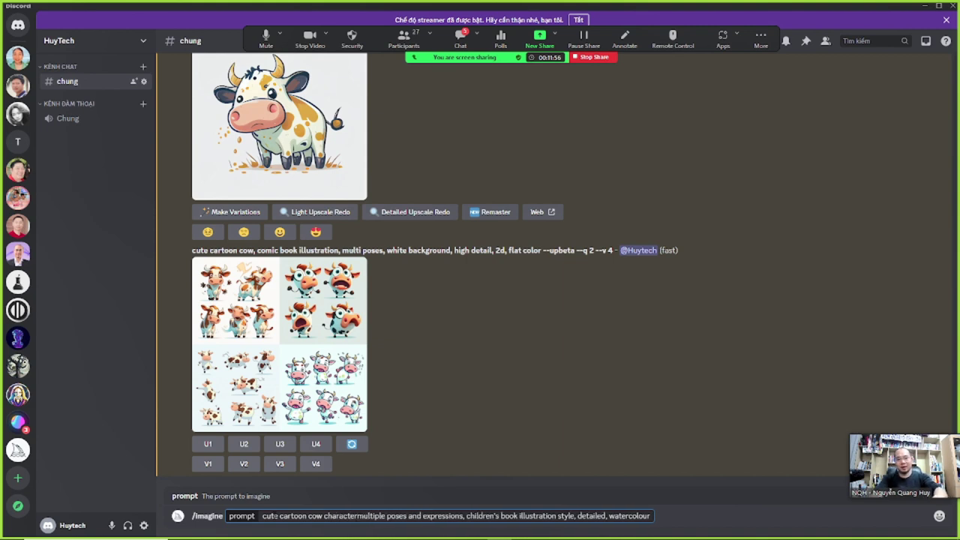
pyautogui.write(',')
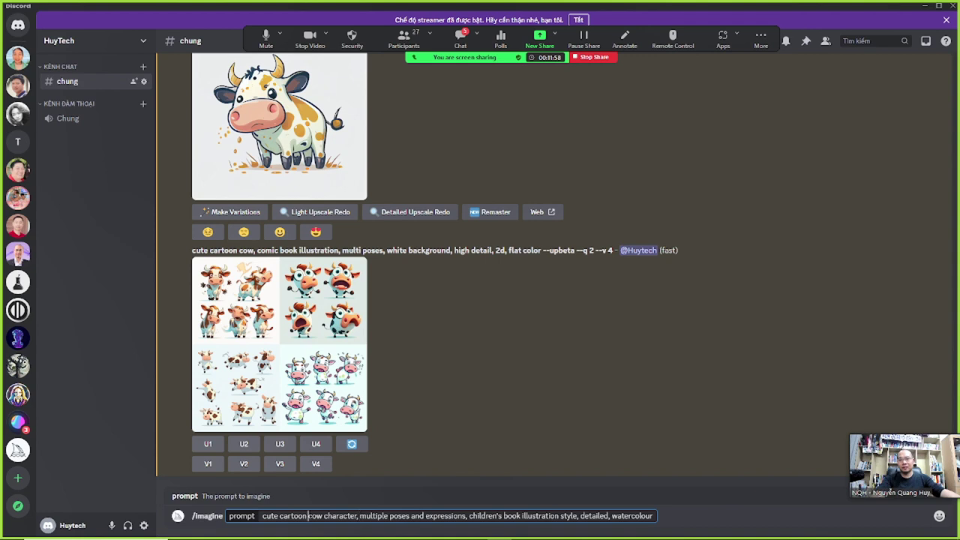
# Step: Remove the word "cartoon" from the new prompt, leaving "cute cow character" as its opening
pyautogui.hotkey('ctrl', 'shift', 'Left')
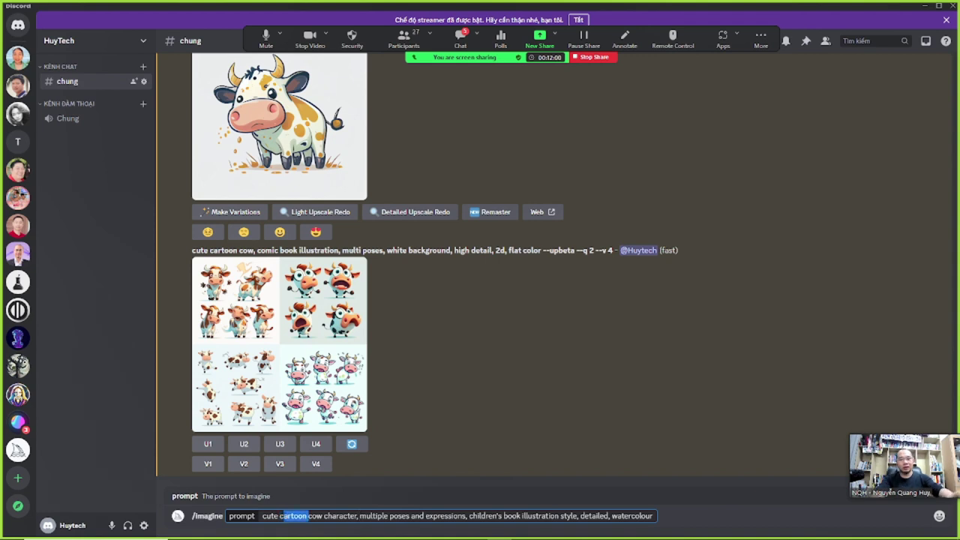
pyautogui.press('BackSpace')
pyautogui.press('BackSpace')
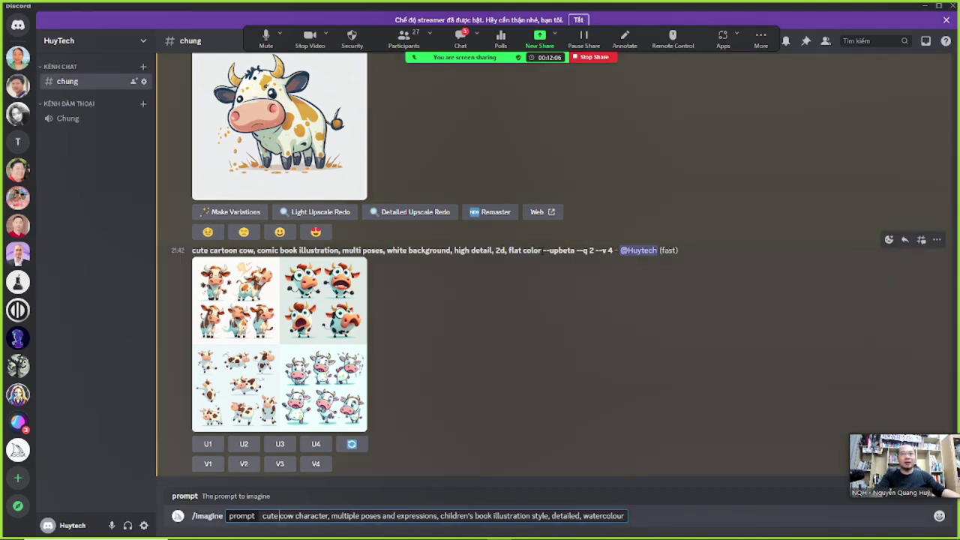
# Step: Append "high detail, 2d, flat color" from the previous cow prompt after "watercolour" in the new prompt, separated by a comma
pyautogui.moveTo(542, 250); pyautogui.dragTo(455, 251)
pyautogui.hotkey('ctrl', 'c')
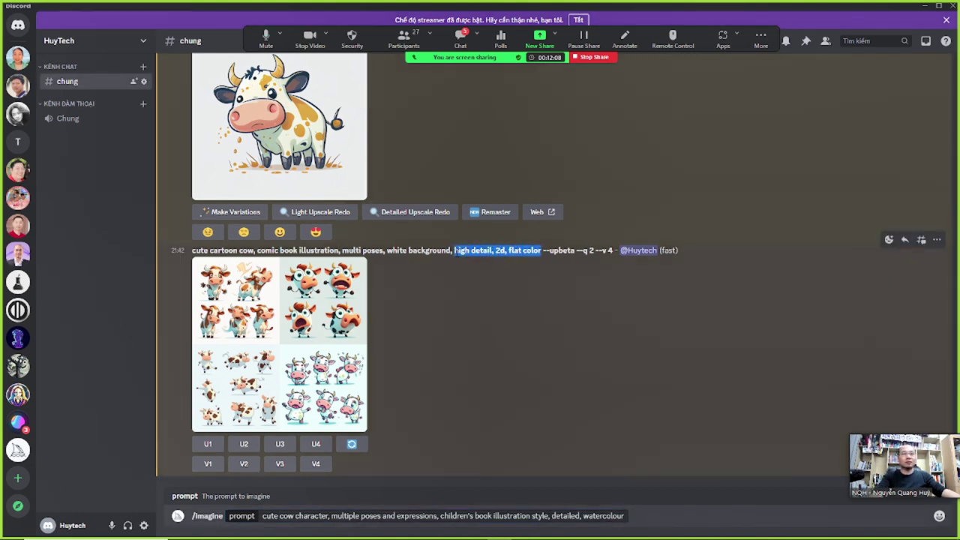
pyautogui.click(625, 516)
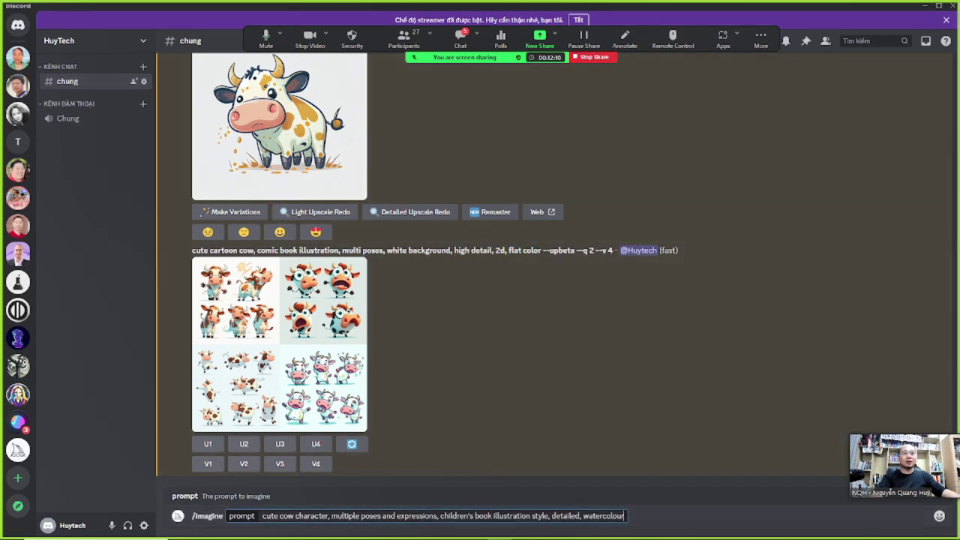
pyautogui.write(',')
pyautogui.hotkey('ctrl', 'v')
# Step: Append "white plain background" from the Notion lesson's little boy example to the end of the cow prompt in Discord
pyautogui.hotkey('alt', 'Tab')
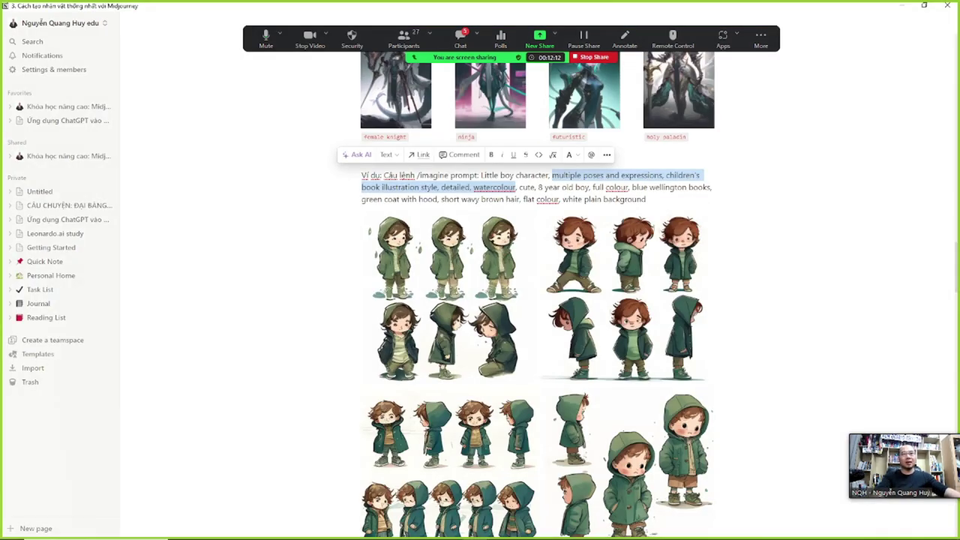
pyautogui.click(626, 188)
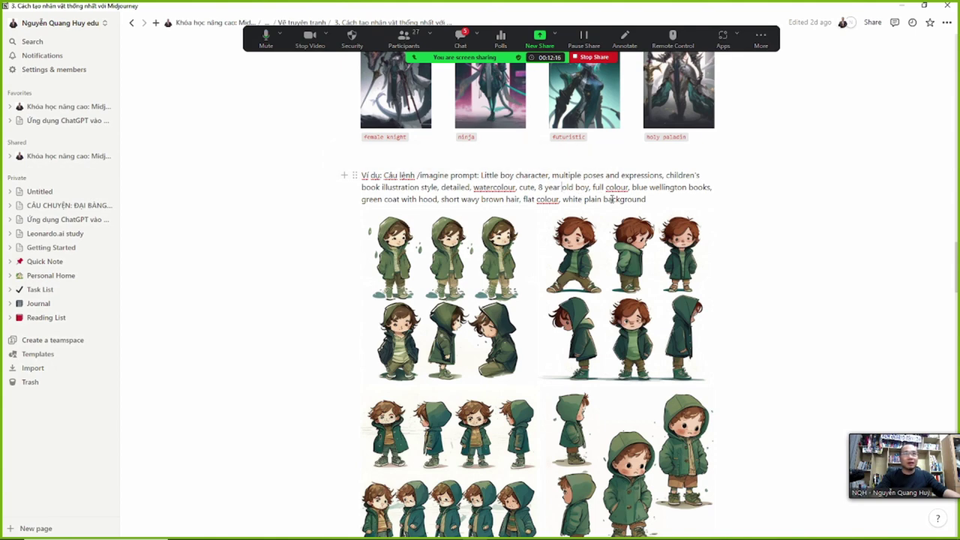
pyautogui.hotkey('alt', 'Tab')
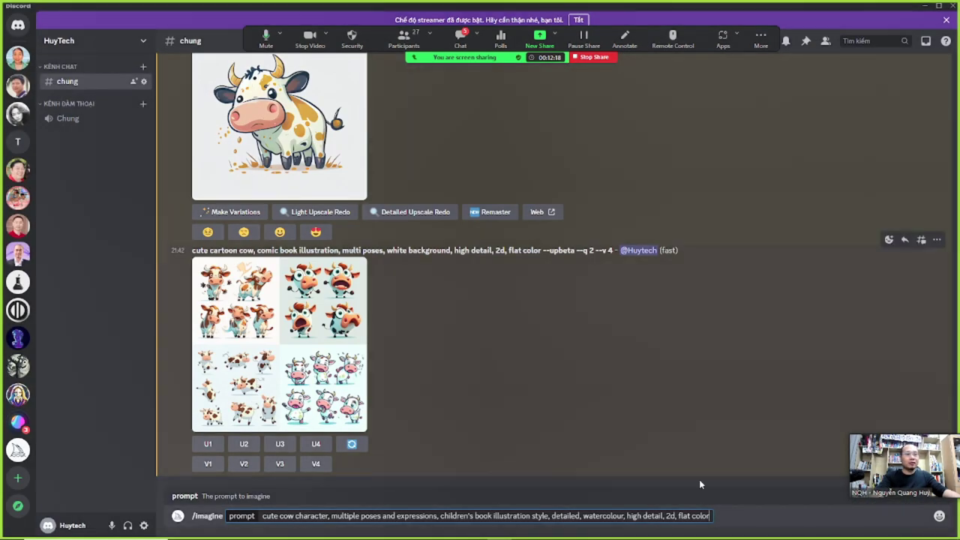
pyautogui.hotkey('alt', 'Tab')
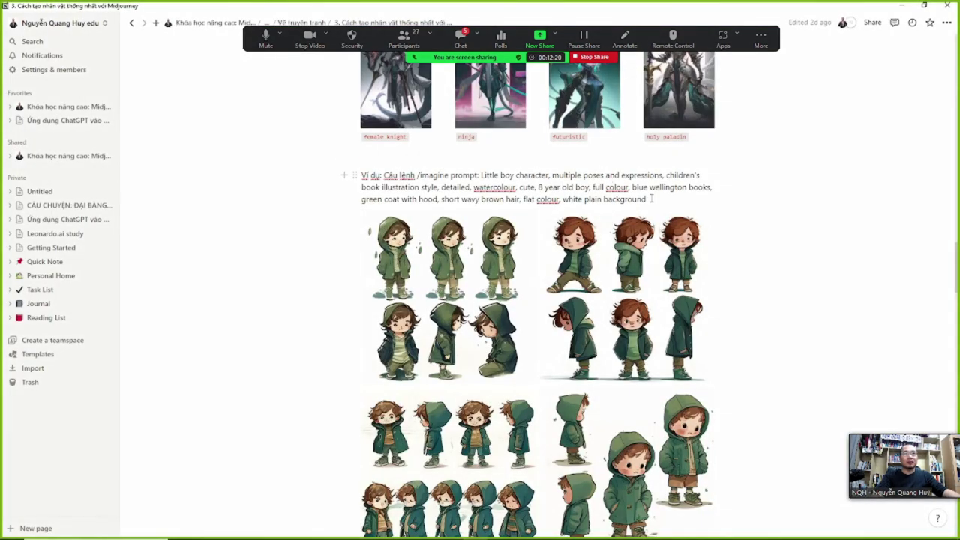
pyautogui.moveTo(646, 200); pyautogui.dragTo(564, 199)
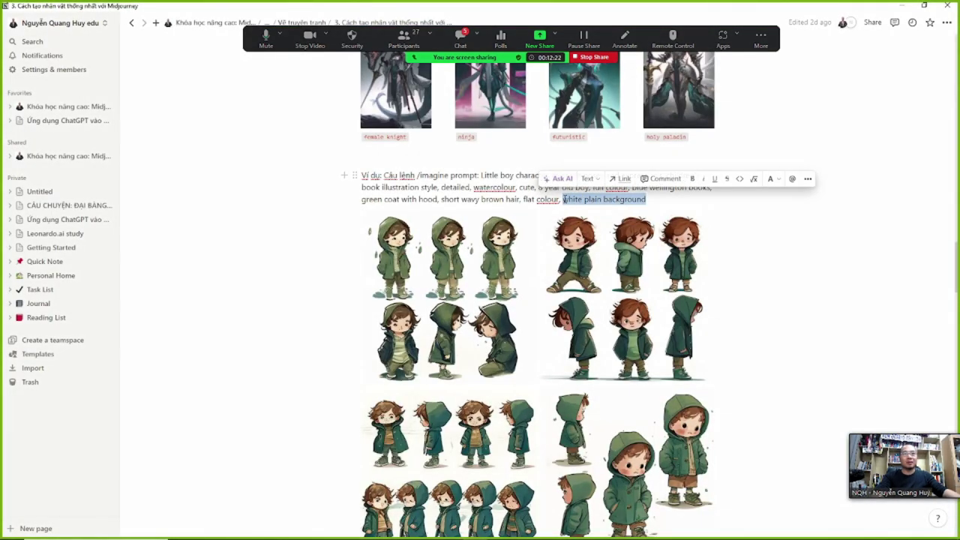
pyautogui.hotkey('alt', 'Tab')
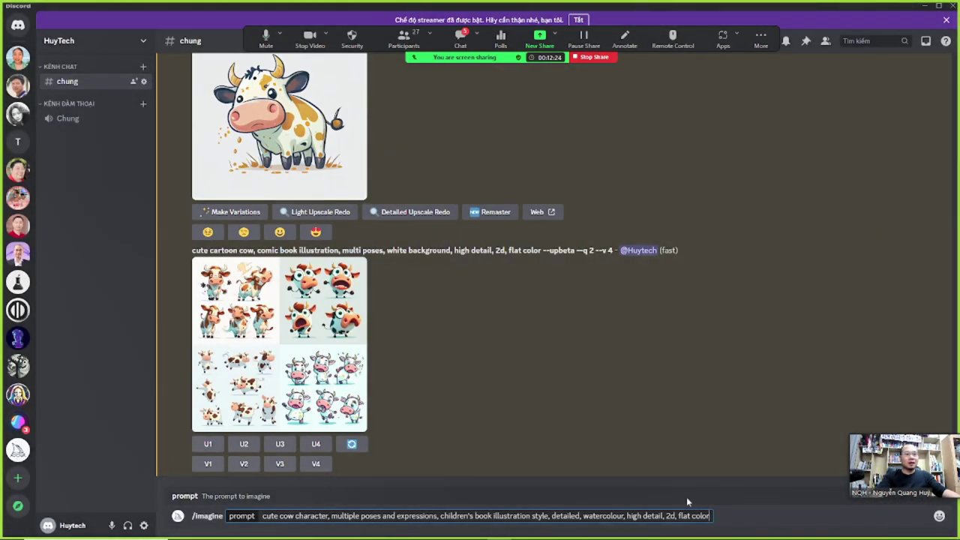
pyautogui.hotkey('alt', 'Tab')
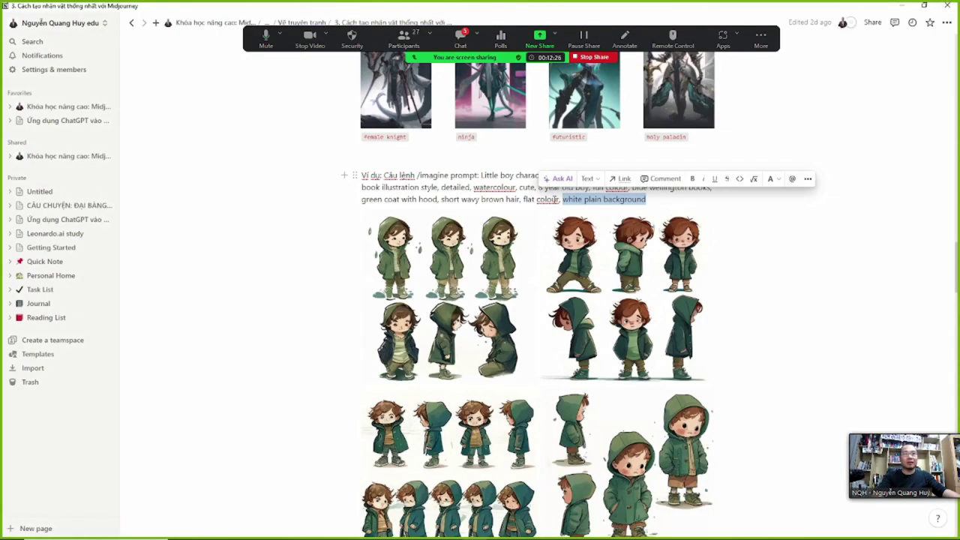
pyautogui.hotkey('alt', 'Tab')
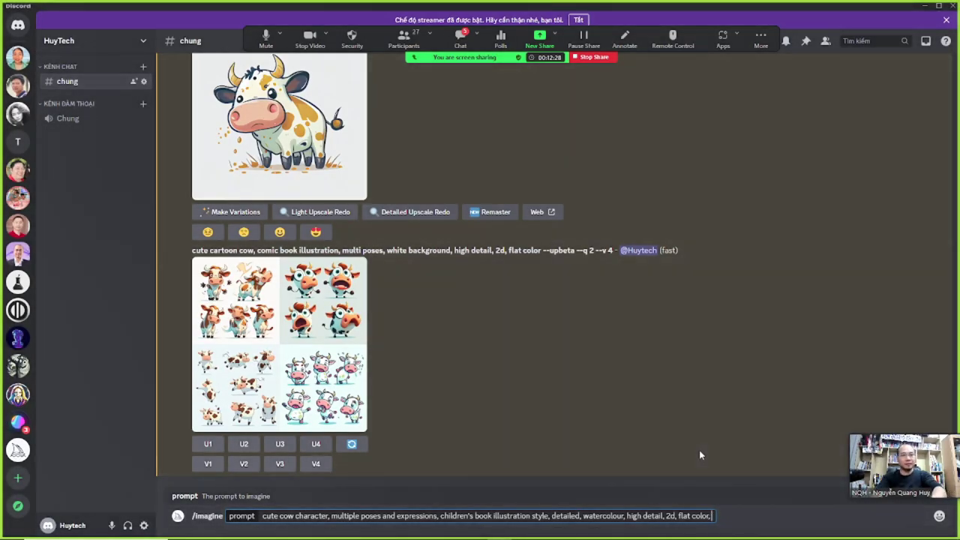
pyautogui.write('white plain background')
# Step: Examine the Notion lesson's follow-up example that reuses the boy's image links with a "dynamic running pose" prompt
pyautogui.hotkey('alt', 'Tab')
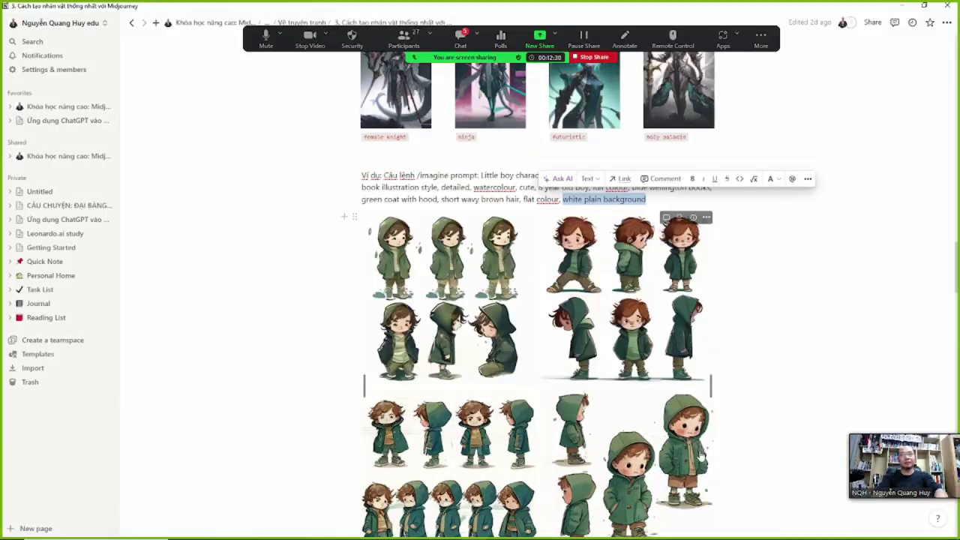
pyautogui.scroll(-15, 496, 270)
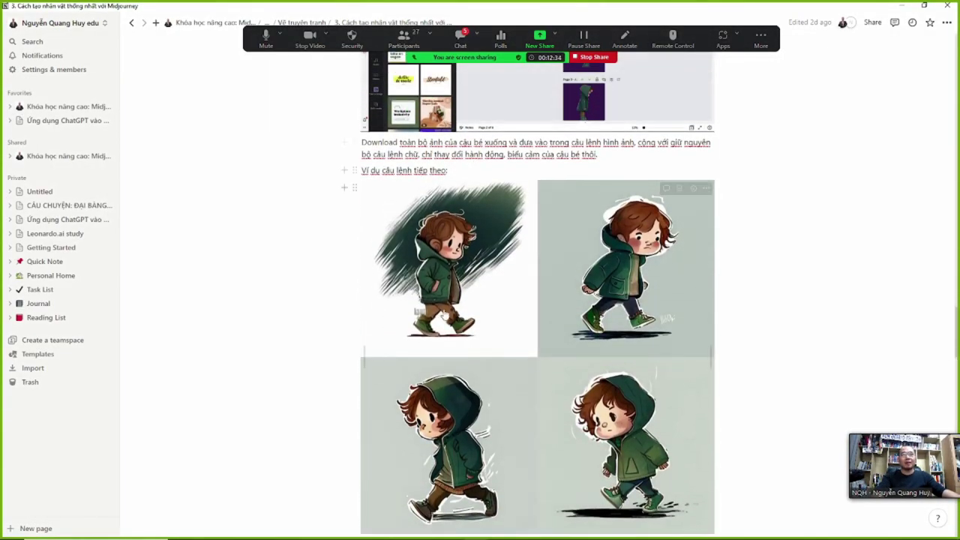
pyautogui.scroll(-4, 450, 300)
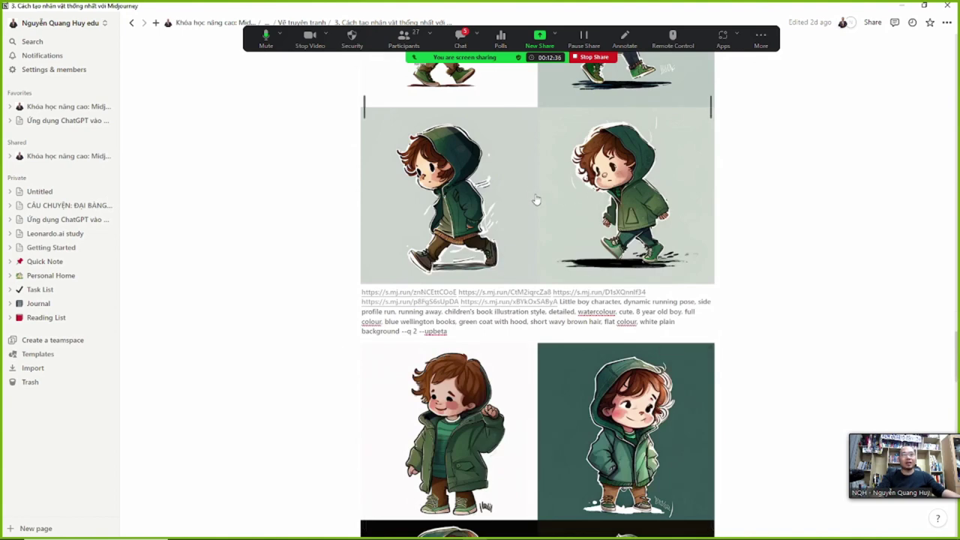
pyautogui.scroll(5, 472, 298)
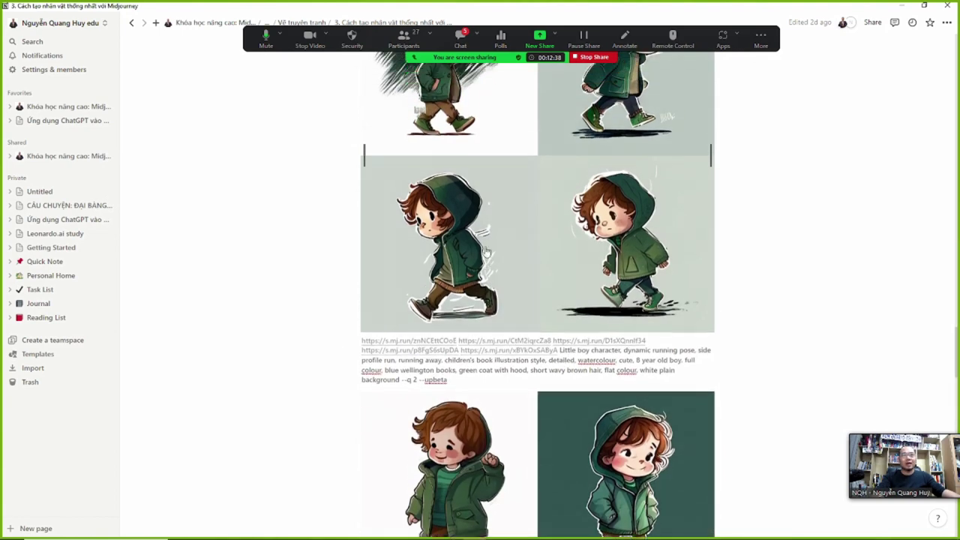
pyautogui.scroll(-2, 477, 299)
pyautogui.scroll(4, 495, 308)
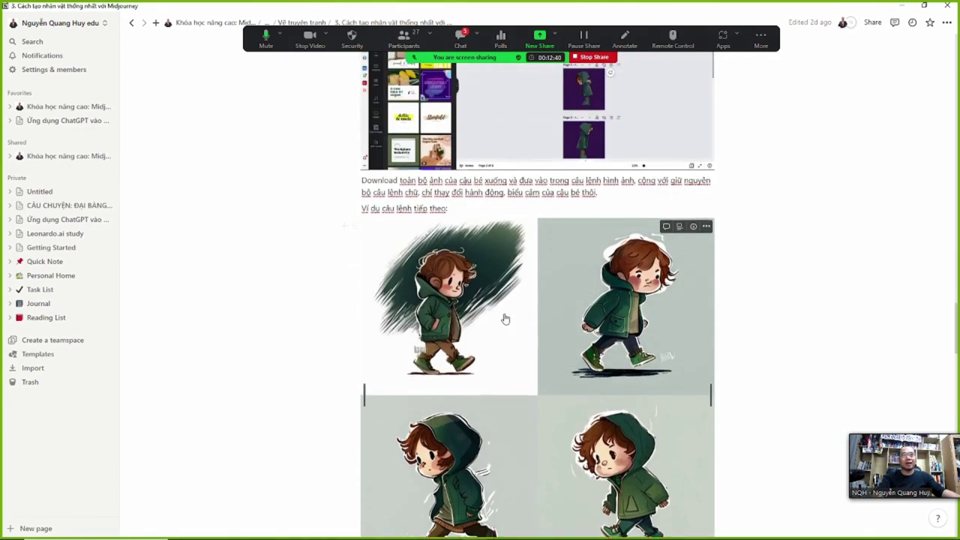
pyautogui.scroll(-5, 571, 315)
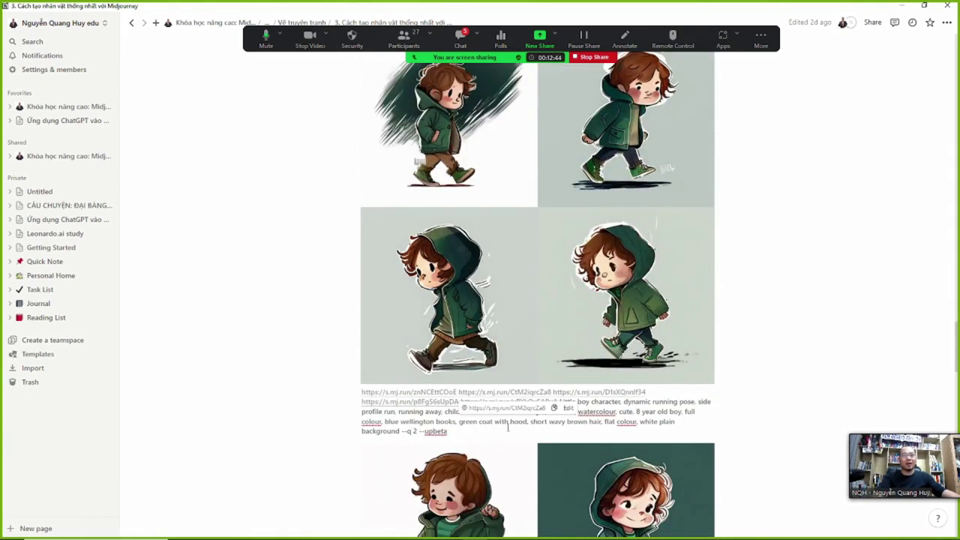
pyautogui.scroll(-2, 450, 390)
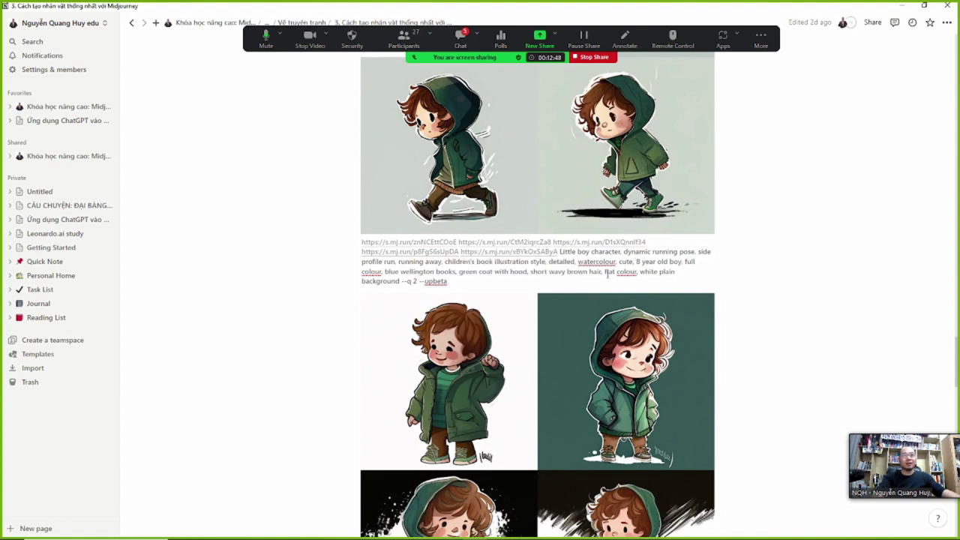
pyautogui.scroll(-1, 405, 277)
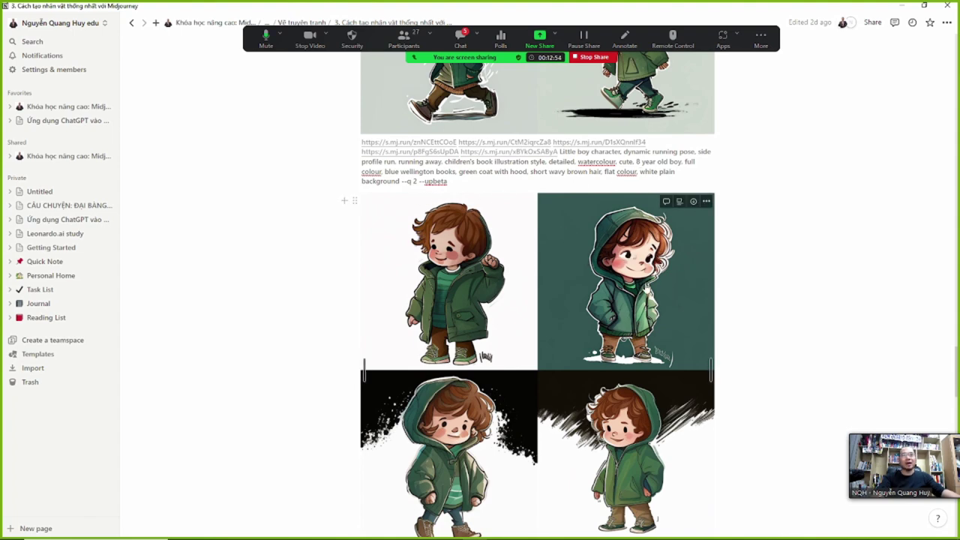
# Step: Look through the lesson's remaining little boy examples for happy, talking, scary and angry poses and their prompts
pyautogui.scroll(-5, 395, 408)
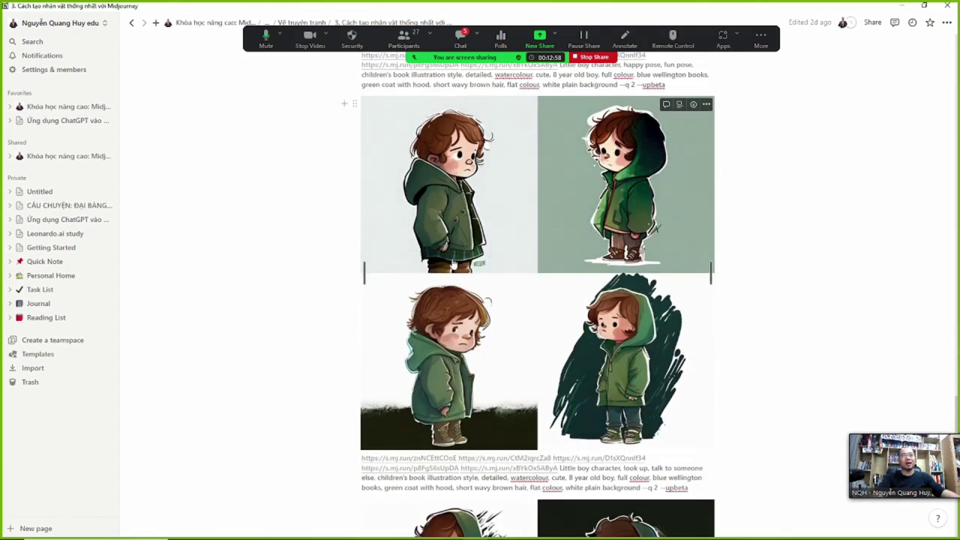
pyautogui.scroll(1, 508, 344)
pyautogui.scroll(3, 508, 345)
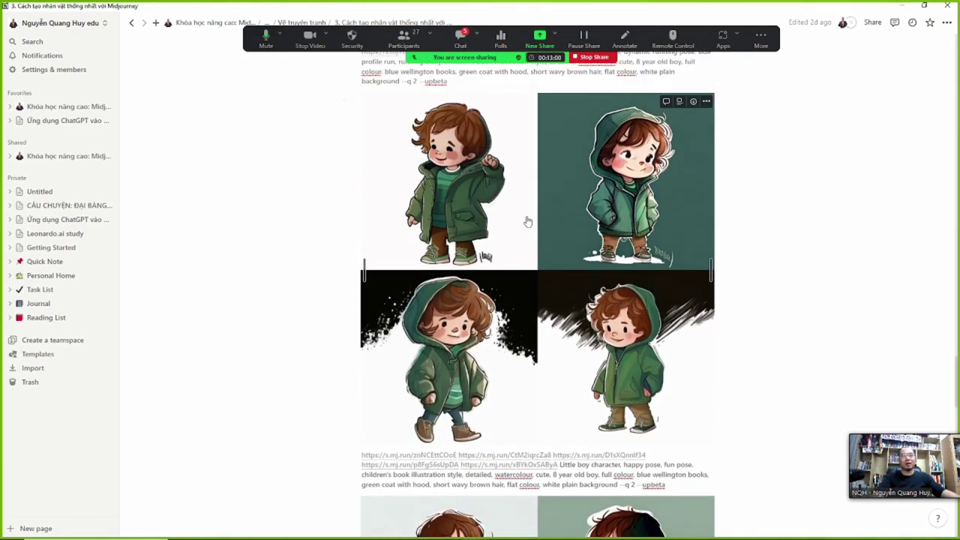
pyautogui.scroll(-7, 391, 360)
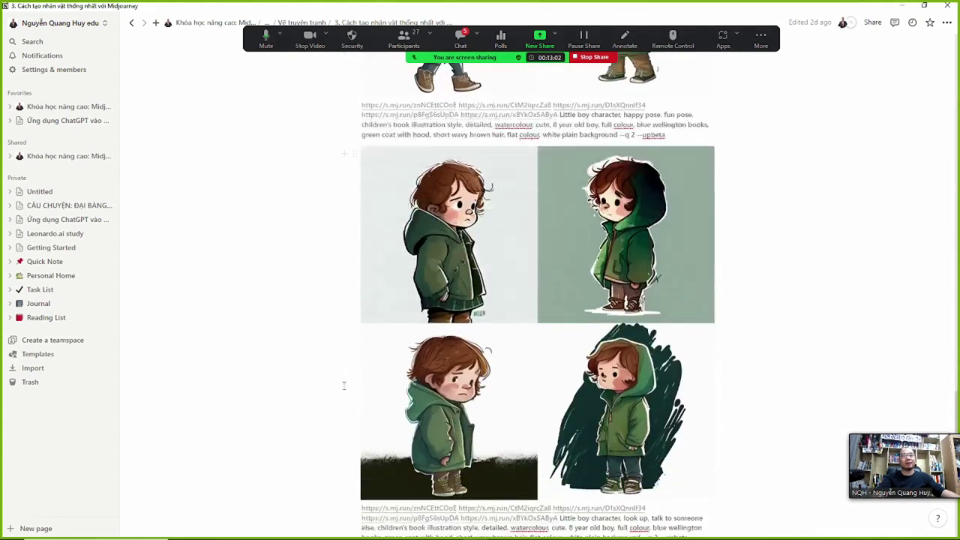
pyautogui.scroll(-1, 339, 388)
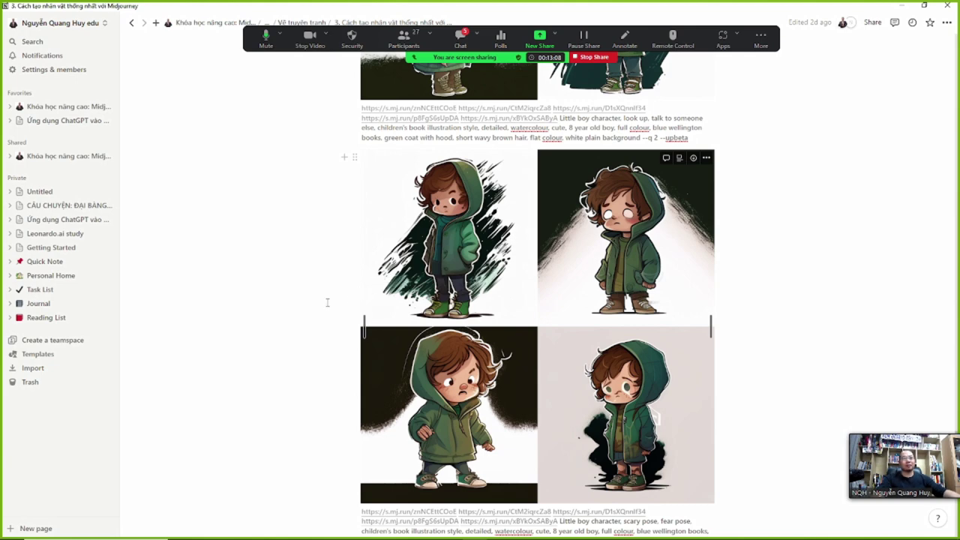
pyautogui.scroll(-9, 290, 316)
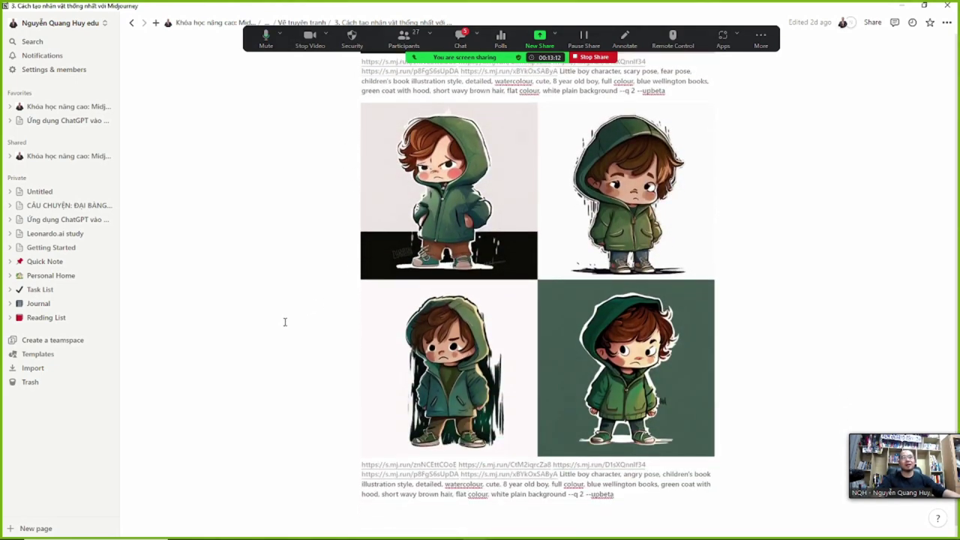
pyautogui.scroll(1, 285, 321)
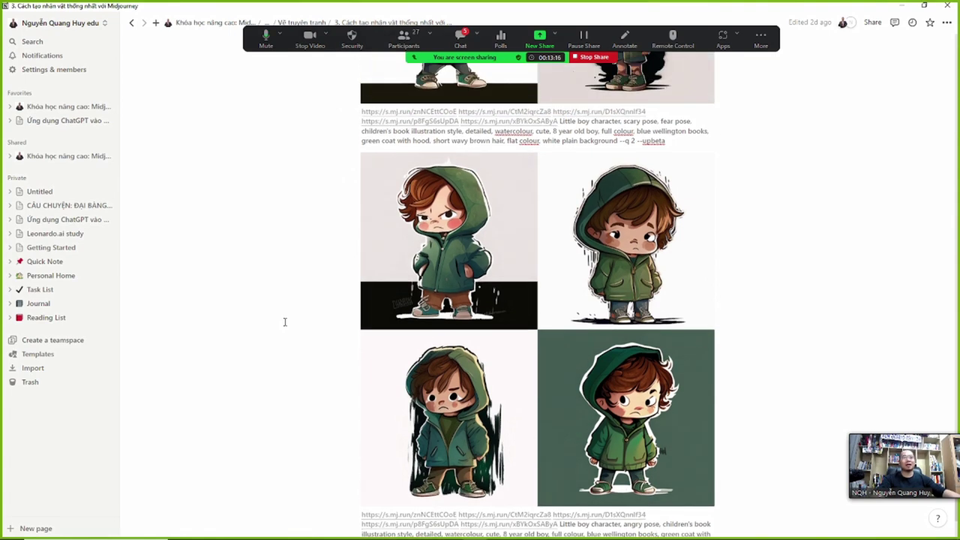
# Step: Return to Discord and submit the finished "cute cow character" prompt to Midjourney
pyautogui.hotkey('alt', 'Tab')
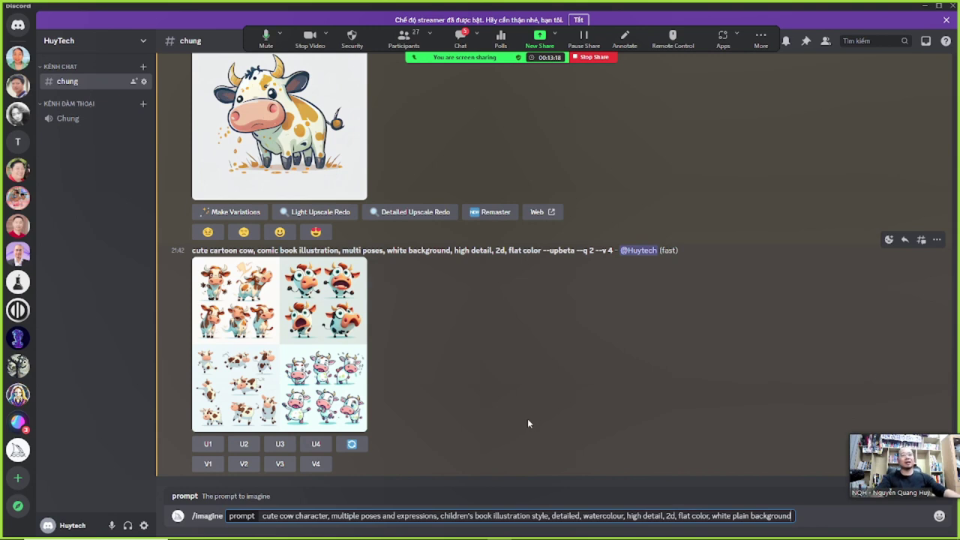
pyautogui.press('Return')
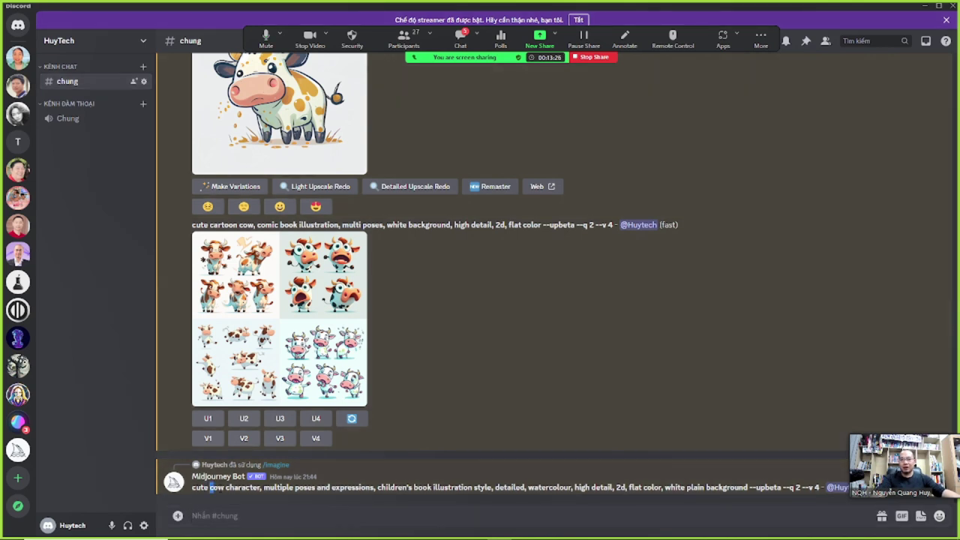
# Step: Copy the submitted prompt's wording from "cow character" through "white plain background" into a new message in the chung channel
pyautogui.moveTo(210, 488); pyautogui.dragTo(751, 487)
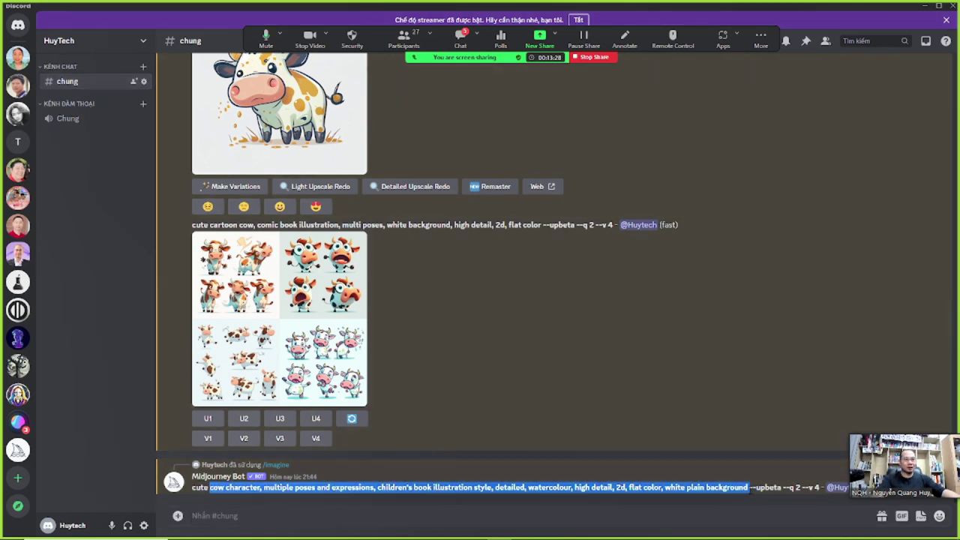
pyautogui.hotkey('ctrl', 'c')
pyautogui.click(366, 516)
pyautogui.hotkey('ctrl', 'v')
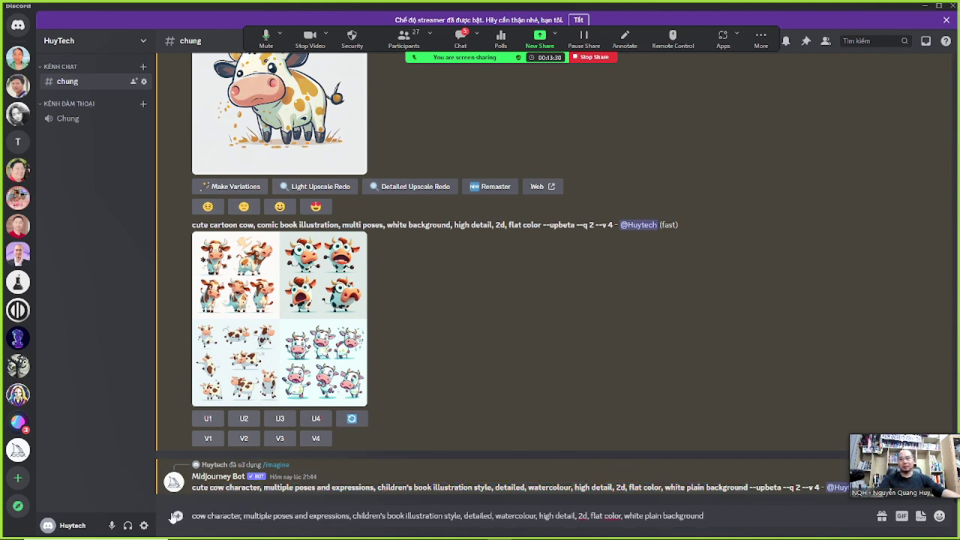
# Step: Clear the draft message in the chung channel and start a new /imagine prompt
pyautogui.hotkey('ctrl', 'a')
pyautogui.press('BackSpace')
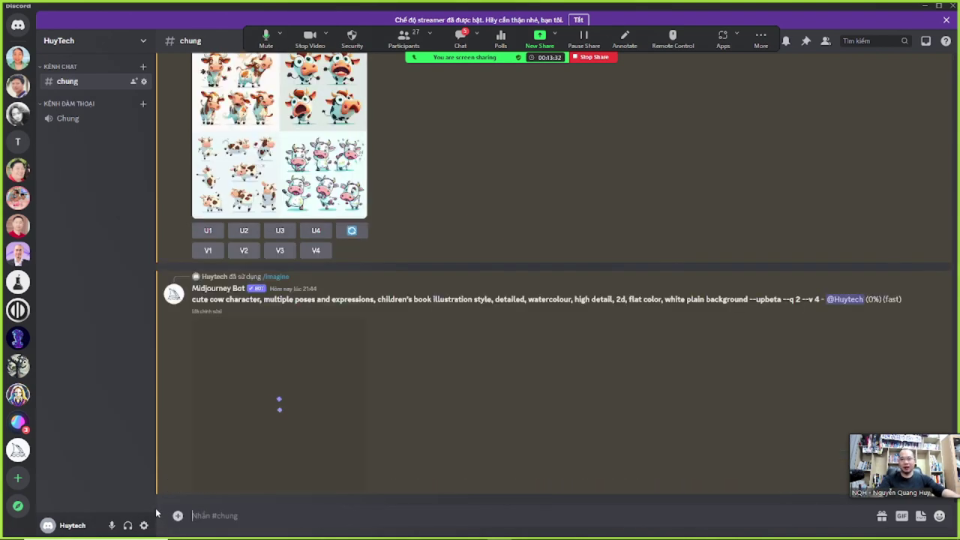
pyautogui.write('/im')
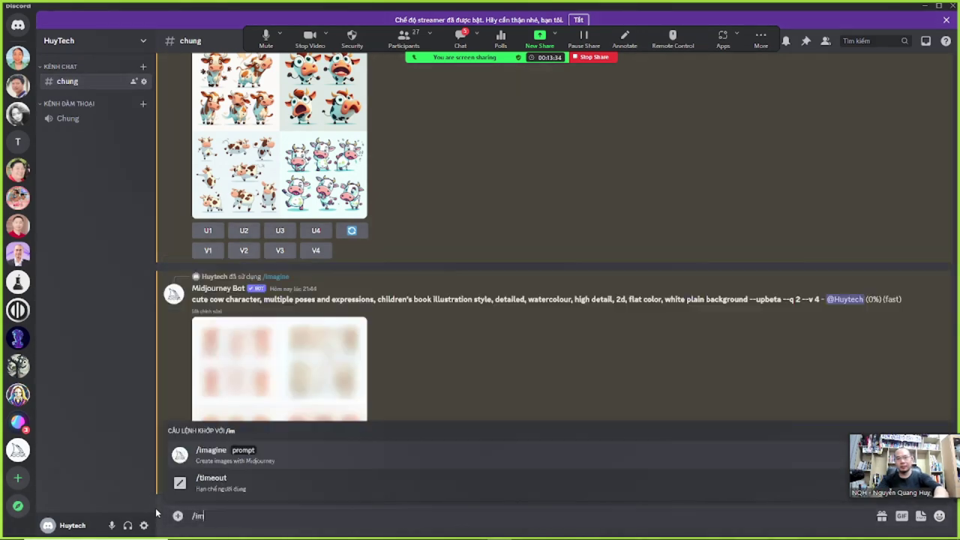
pyautogui.click(260, 463)
# Step: Switch to Notion and check the characters in the Untitled page's chick story
pyautogui.hotkey('alt', 'Tab')
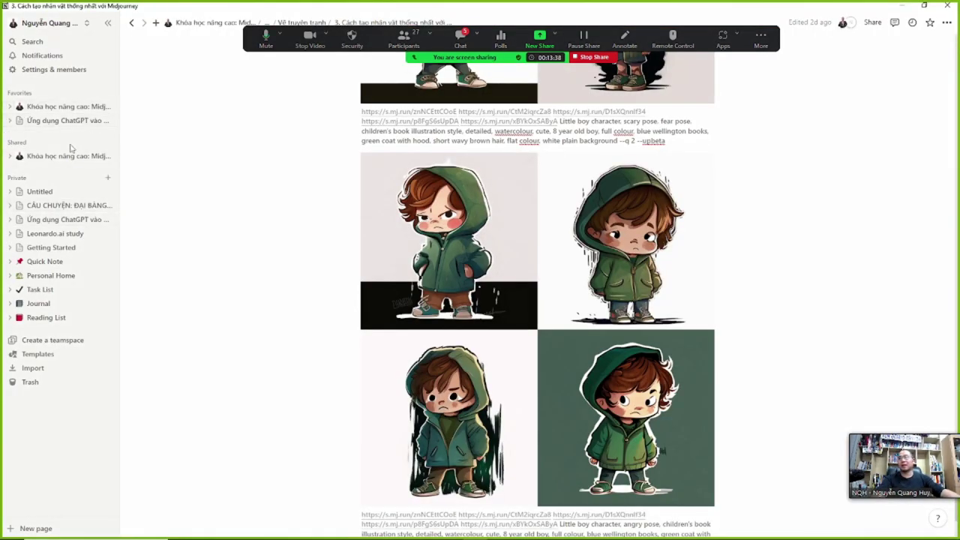
pyautogui.click(63, 193)
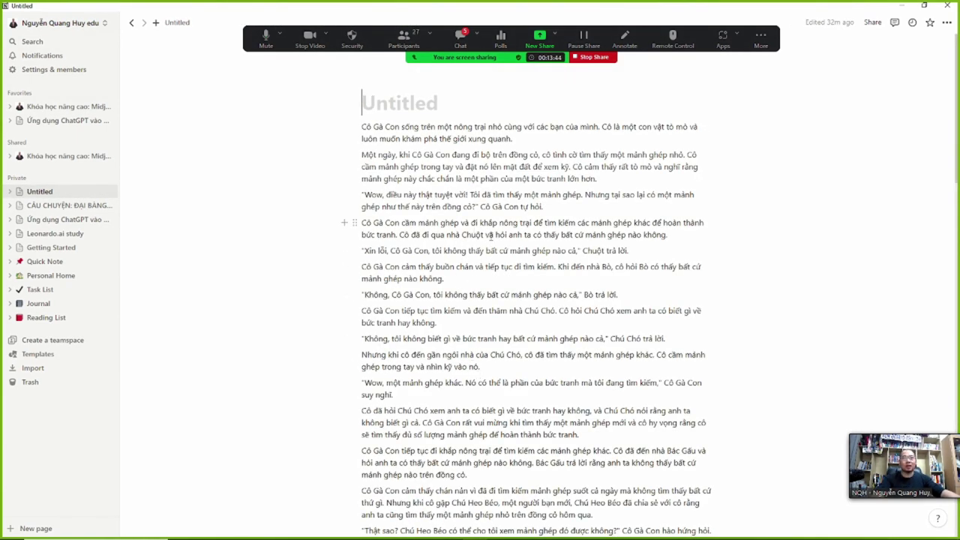
pyautogui.hotkey('alt', 'Tab')
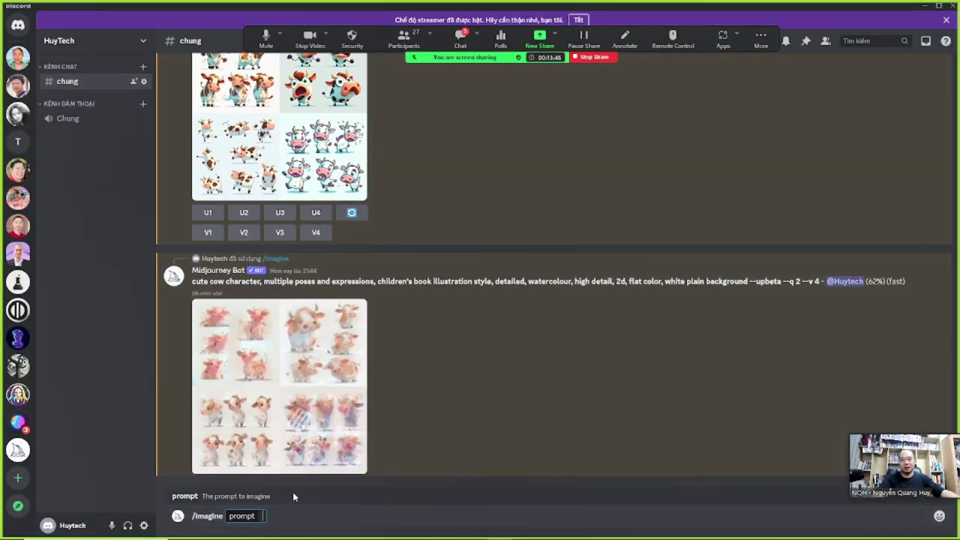
# Step: Submit the copied prompt to Midjourney with "cow" replaced by "mouse", keeping the wording through "white plain background"
pyautogui.hotkey('ctrl', 'v')
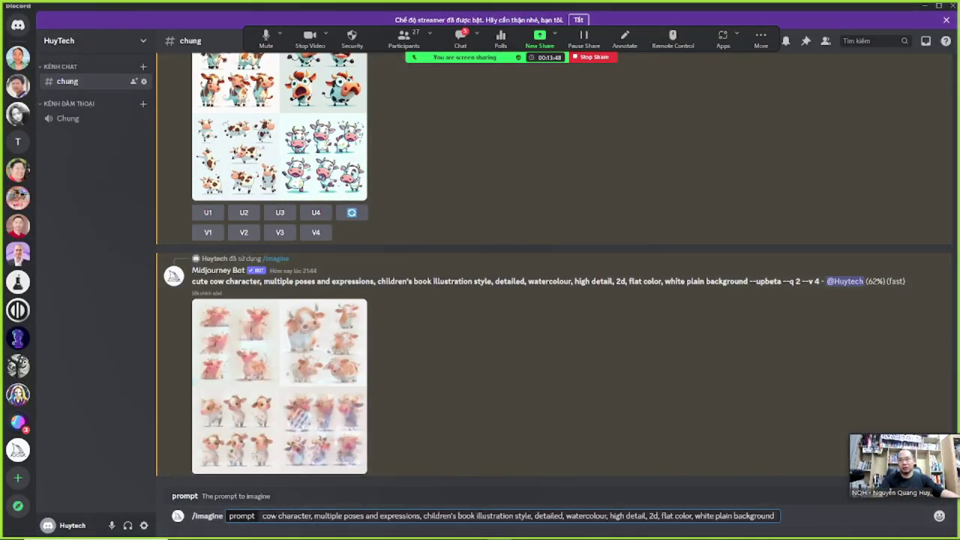
pyautogui.doubleClick(270, 516)
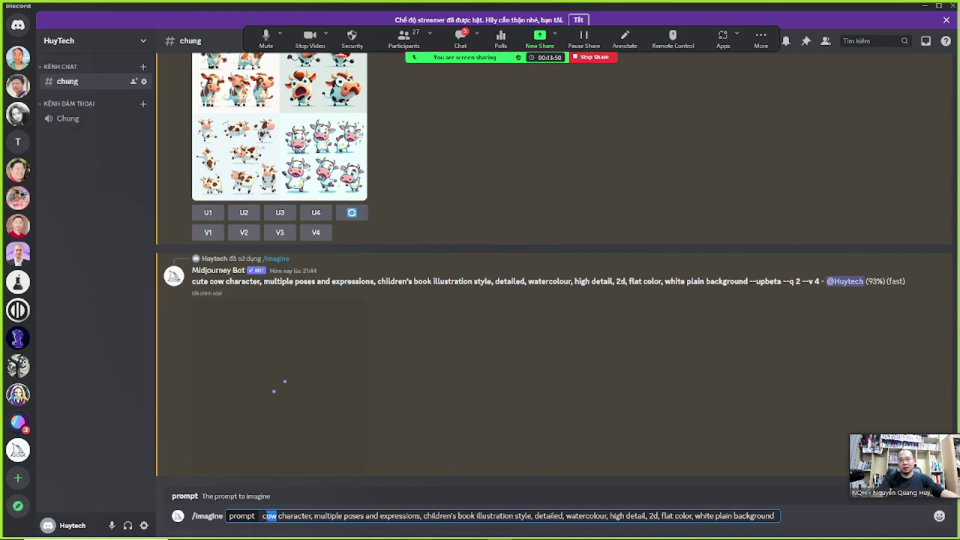
pyautogui.write('mouse')
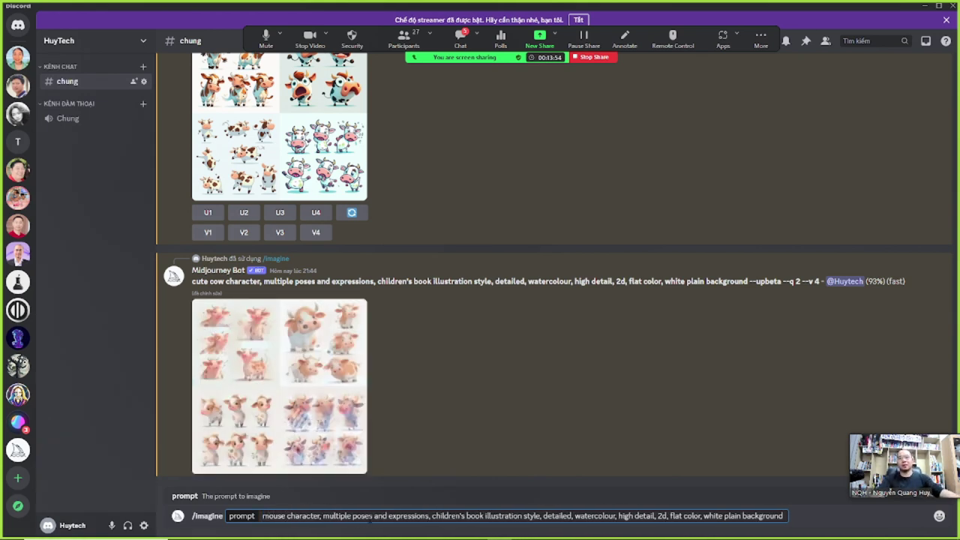
pyautogui.press('Return')
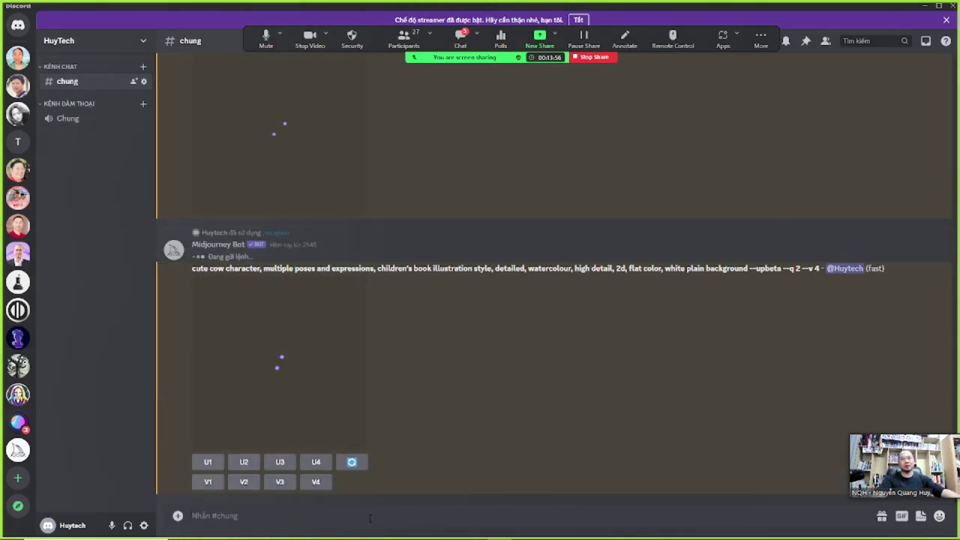
# Step: Inspect the enlarged "cute cow character" grid and upscale its second image
pyautogui.click(294, 337)
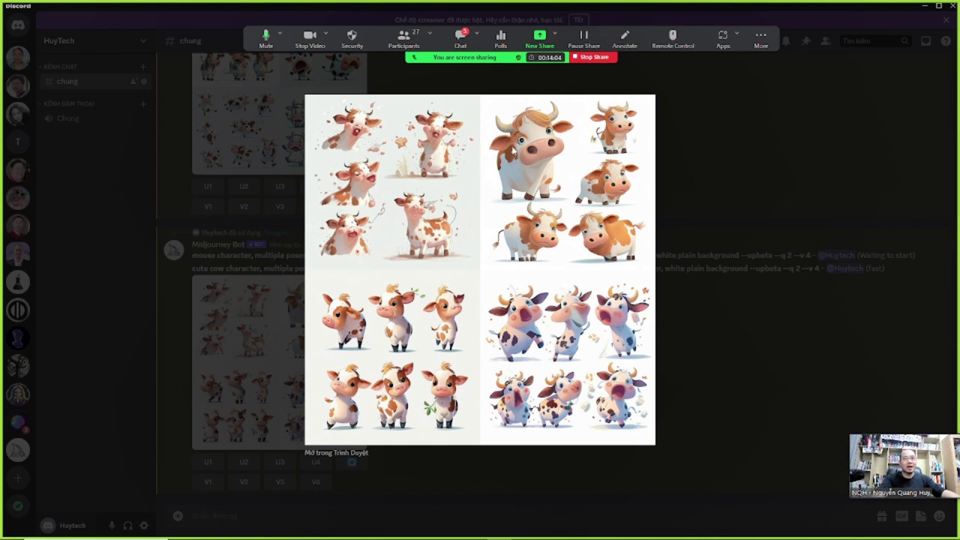
pyautogui.click(718, 149)
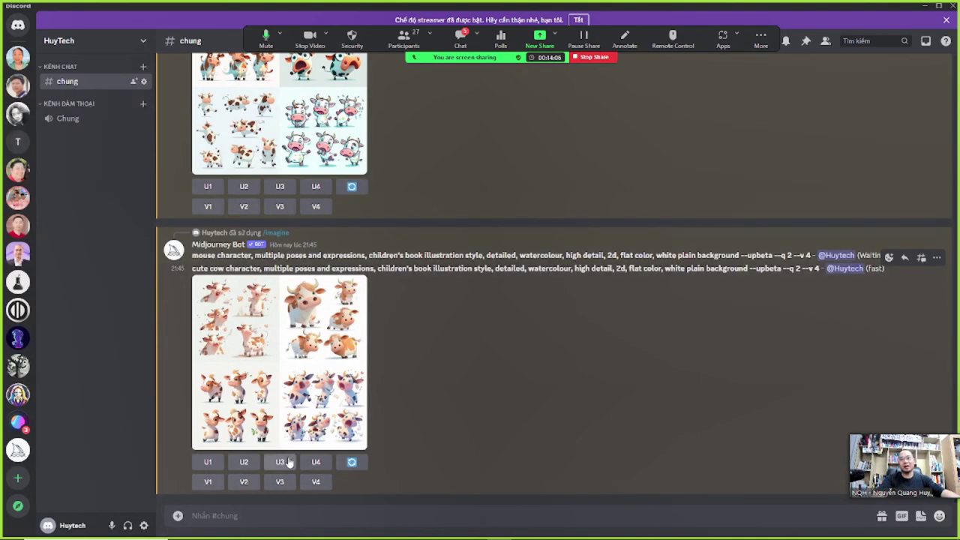
pyautogui.click(244, 461)
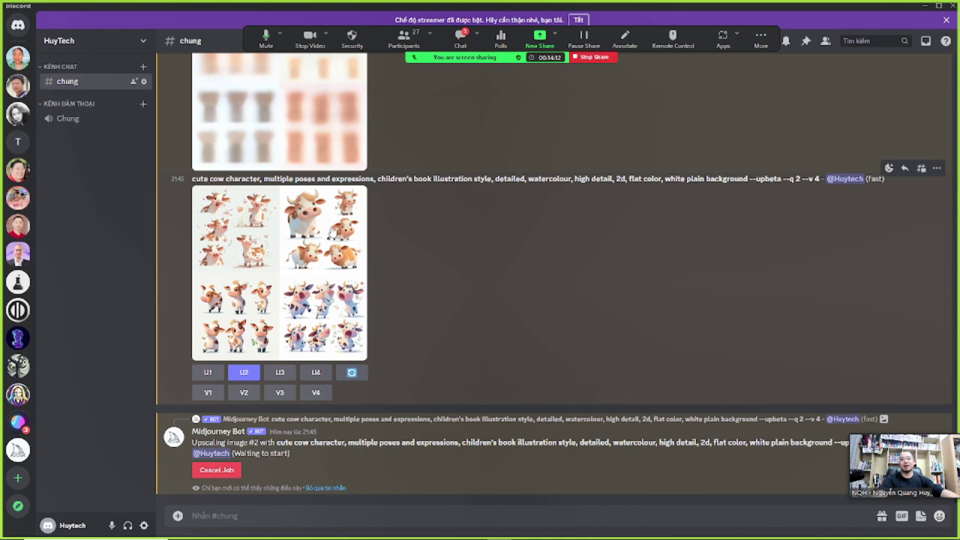
pyautogui.click(333, 232)
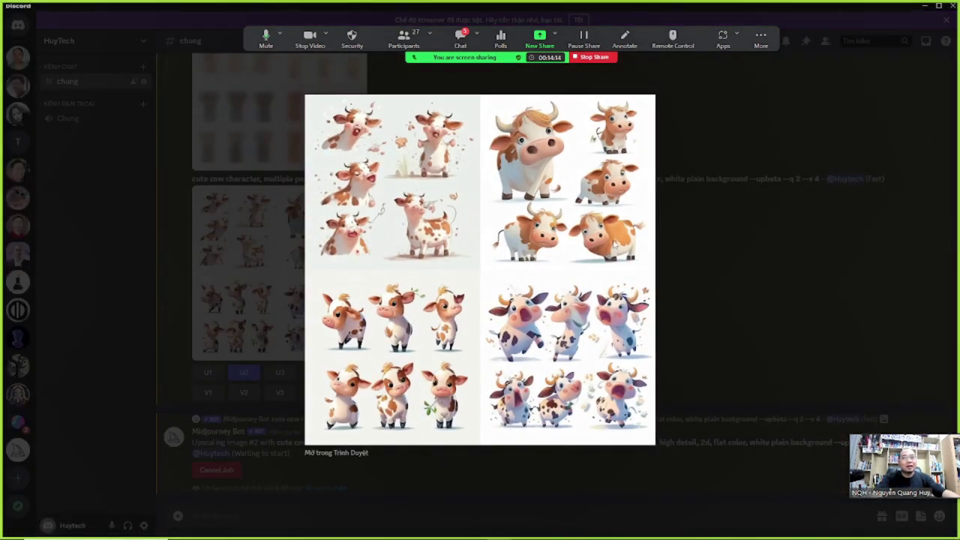
pyautogui.click(738, 225)
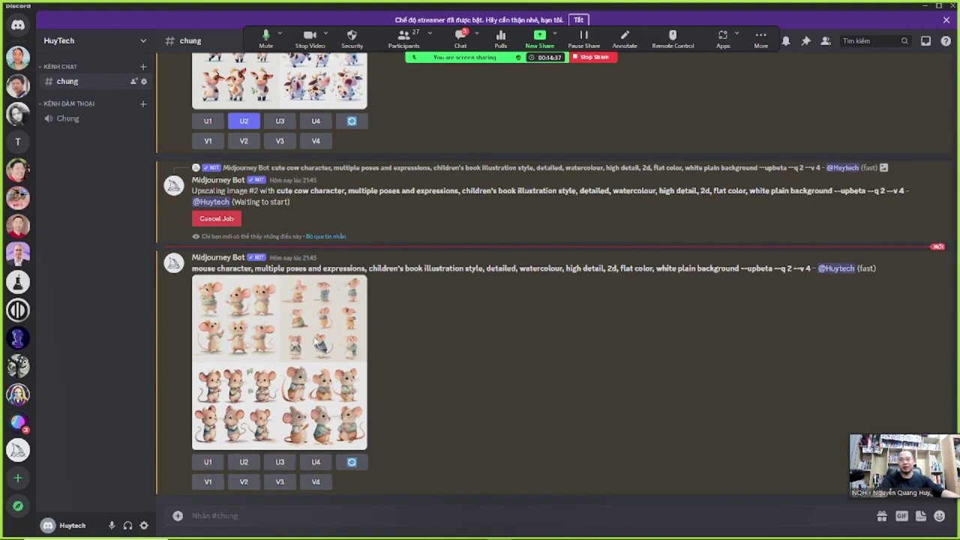
# Step: Inspect the enlarged "mouse character" grid and upscale its fourth image
pyautogui.click(311, 345)
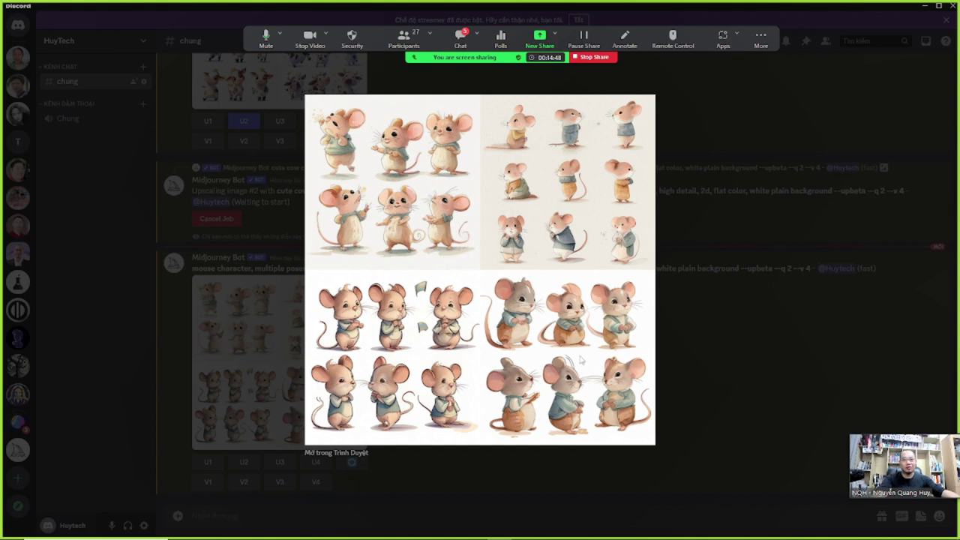
pyautogui.click(709, 347)
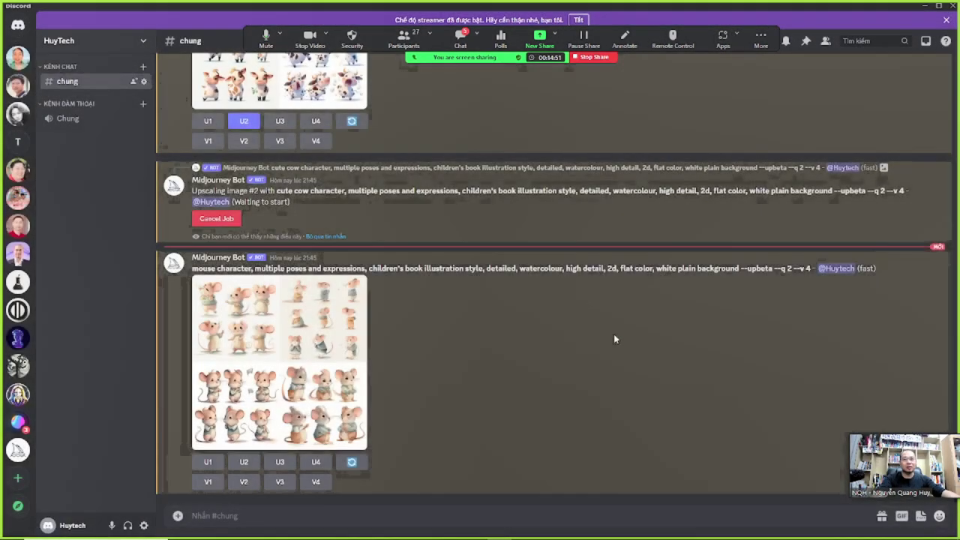
pyautogui.click(315, 462)
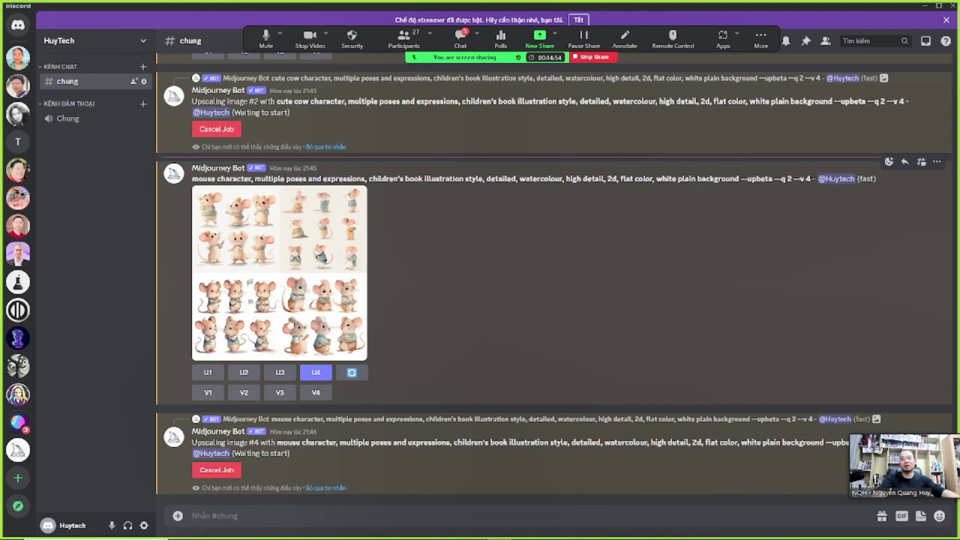
# Step: Save the upscaled cute cow character sheet to the Downloads folder under its suggested file name
pyautogui.scroll(4, 412, 348)
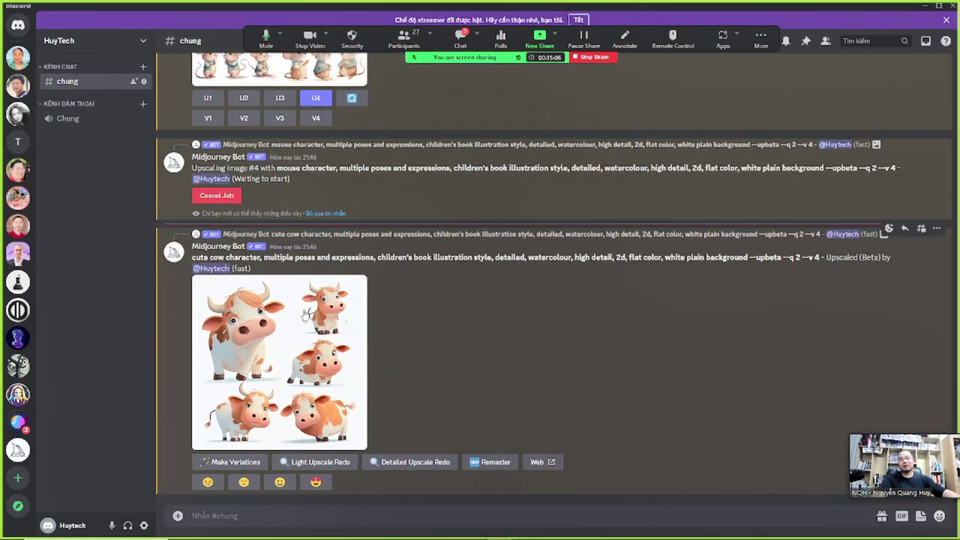
pyautogui.click(306, 315)
pyautogui.rightClick(484, 210)
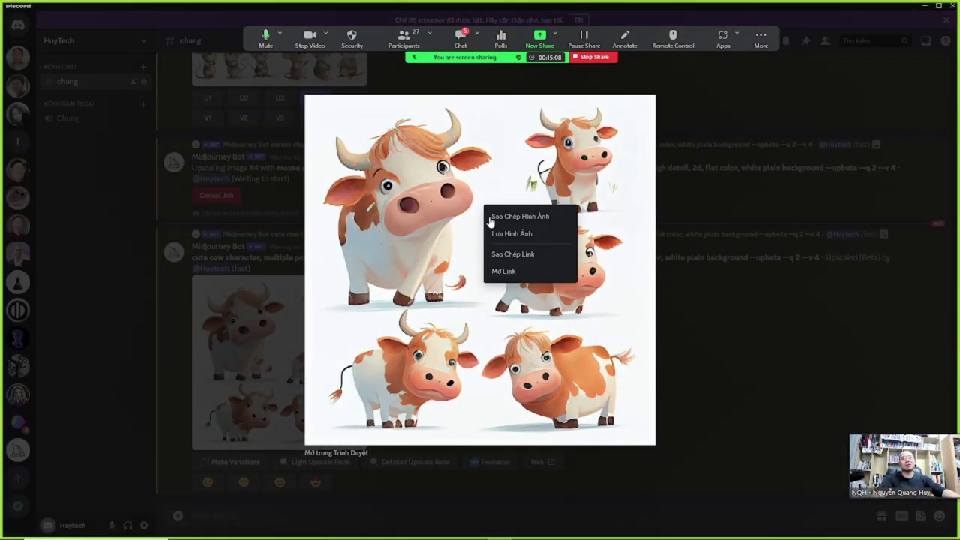
pyautogui.click(494, 230)
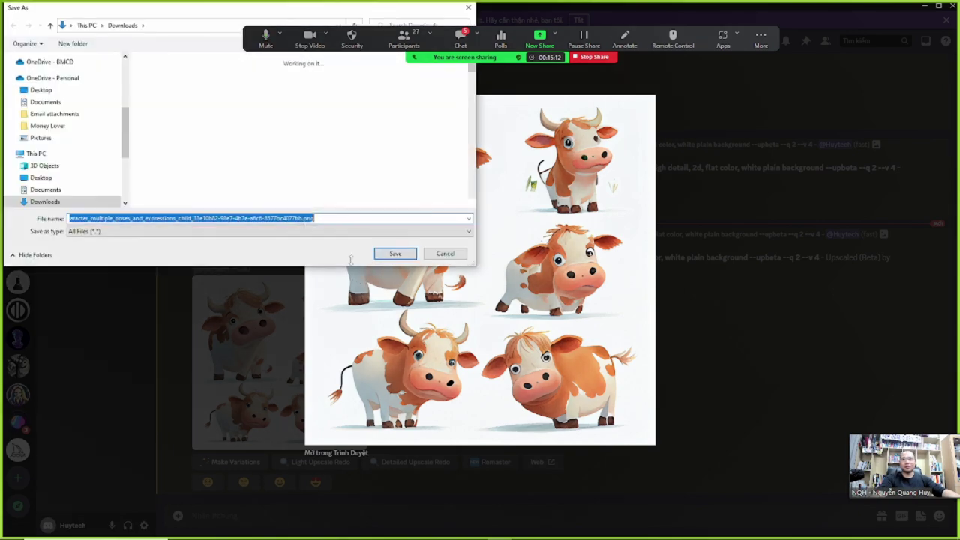
pyautogui.press('Return')
pyautogui.click(720, 283)
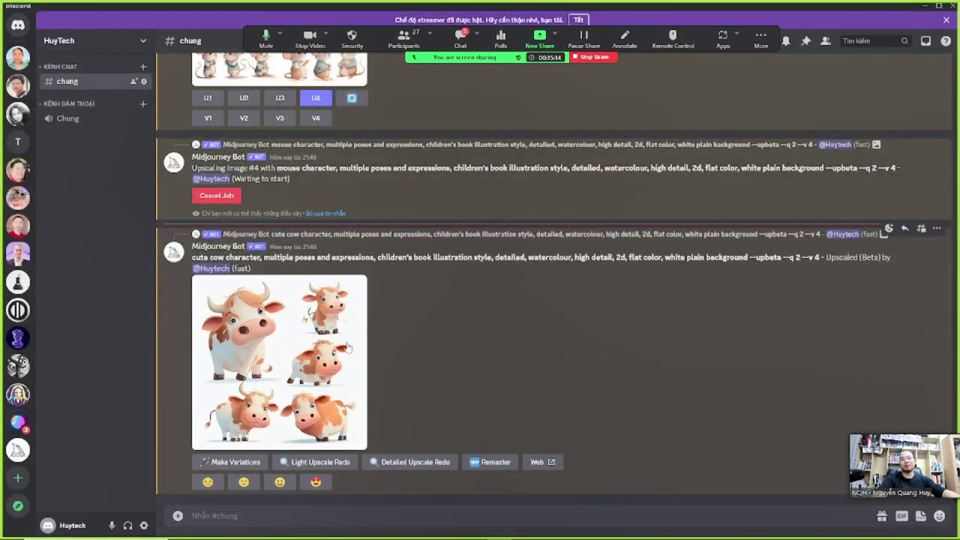
# Step: Find the earlier upscaled cute cartoon pig pose sheet in the channel and save it under its suggested file name
pyautogui.scroll(5, 313, 384)
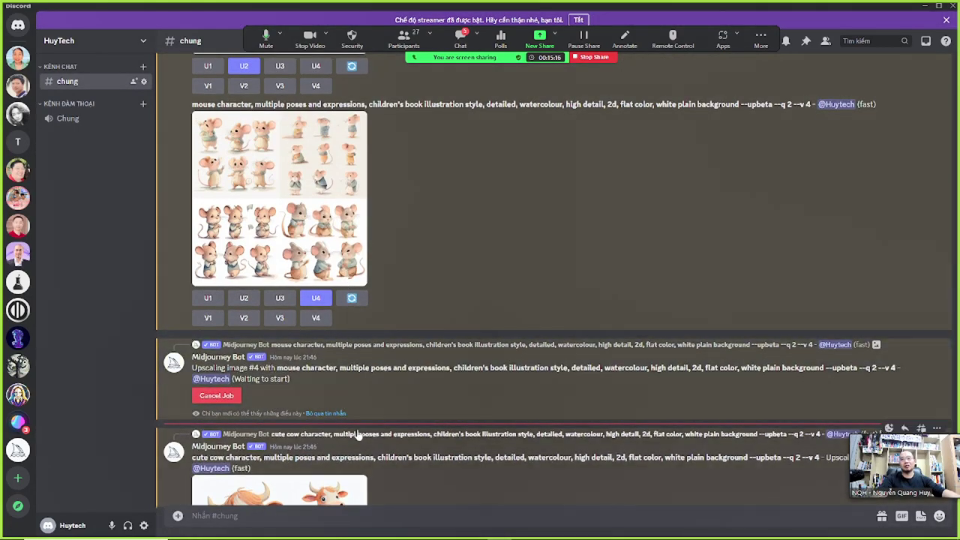
pyautogui.scroll(10, 338, 325)
pyautogui.scroll(10, 357, 433)
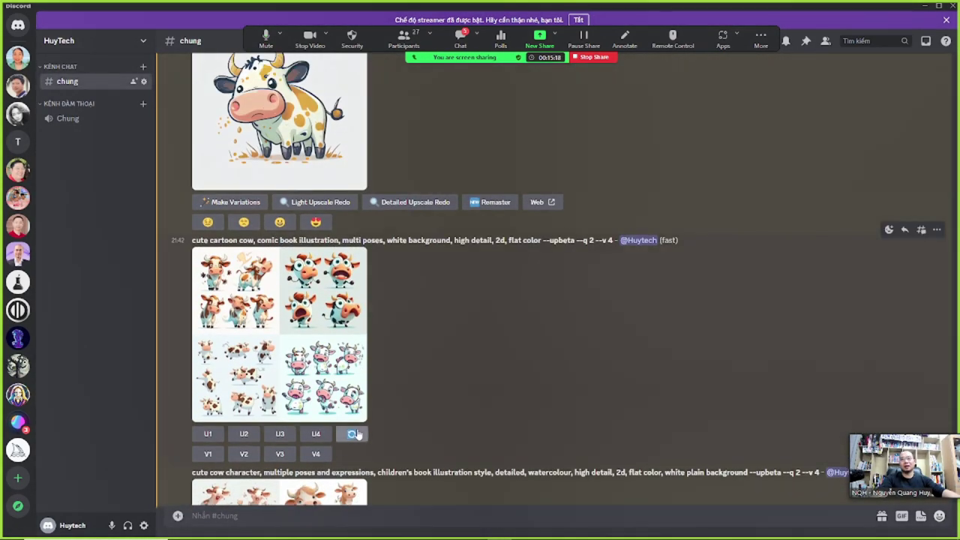
pyautogui.scroll(8, 358, 433)
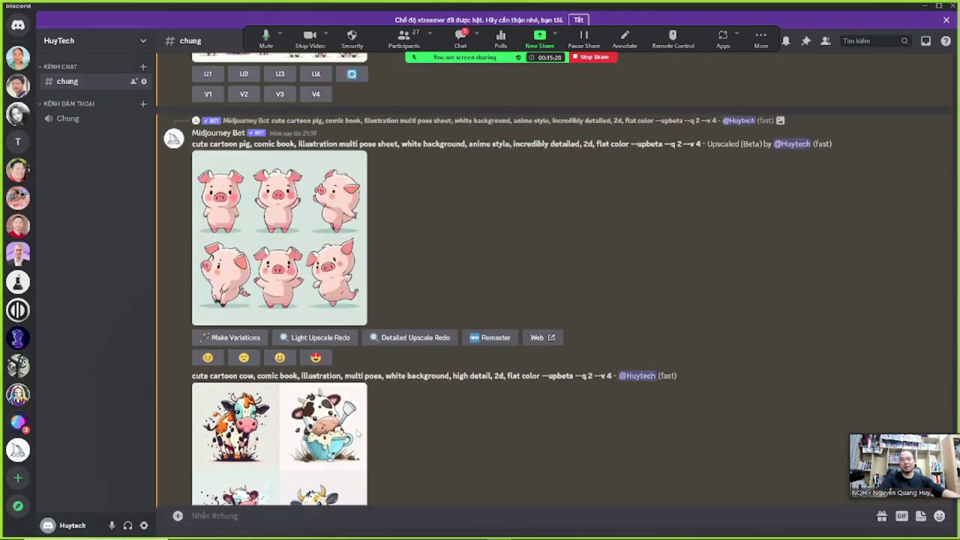
pyautogui.rightClick(311, 240)
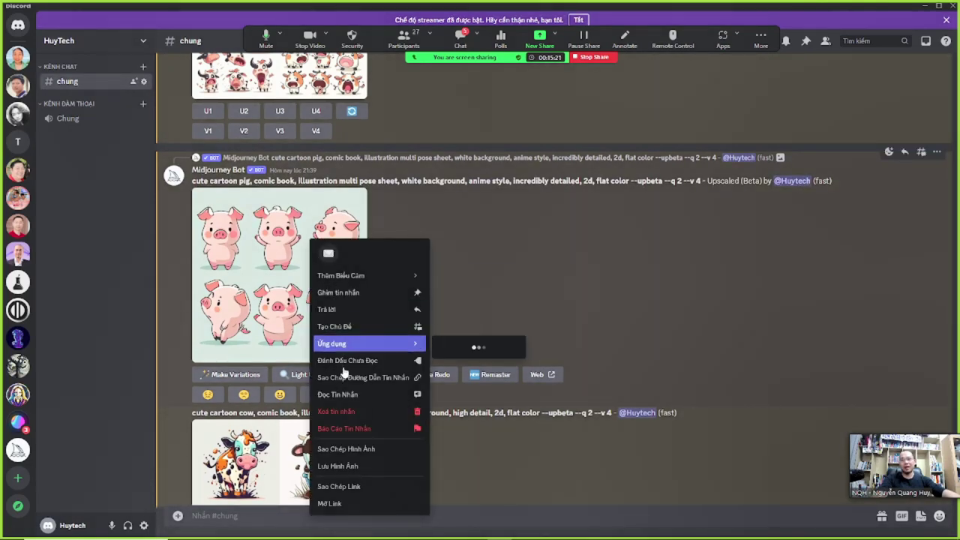
pyautogui.click(341, 465)
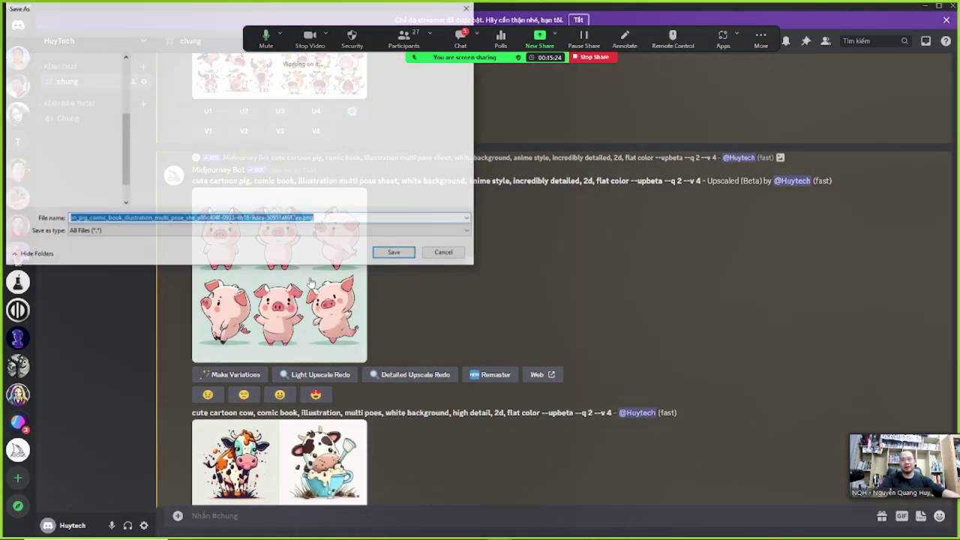
pyautogui.click(390, 252)
# Step: Switch to Notion and read through the Untitled page's chick story for the remaining animal characters
pyautogui.hotkey('alt', 'Tab')
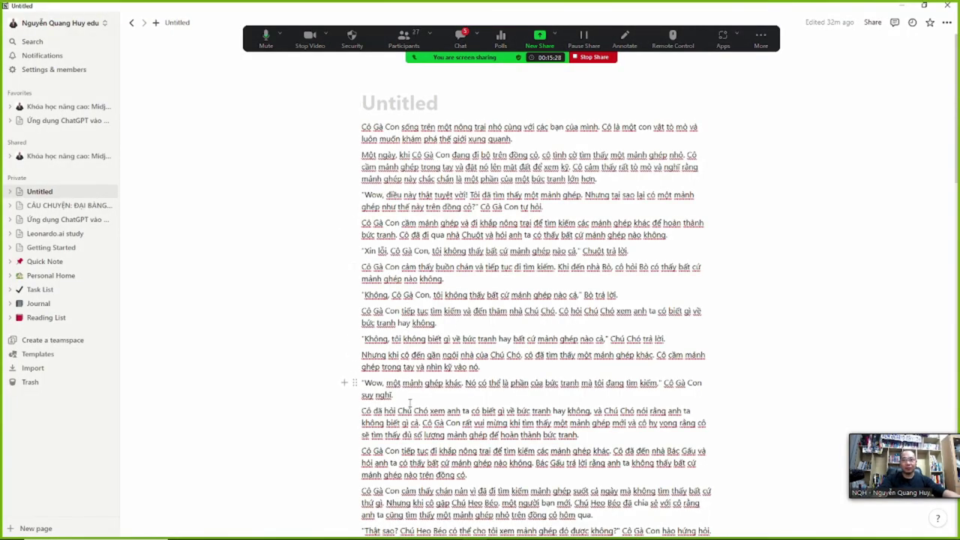
pyautogui.scroll(-3, 412, 401)
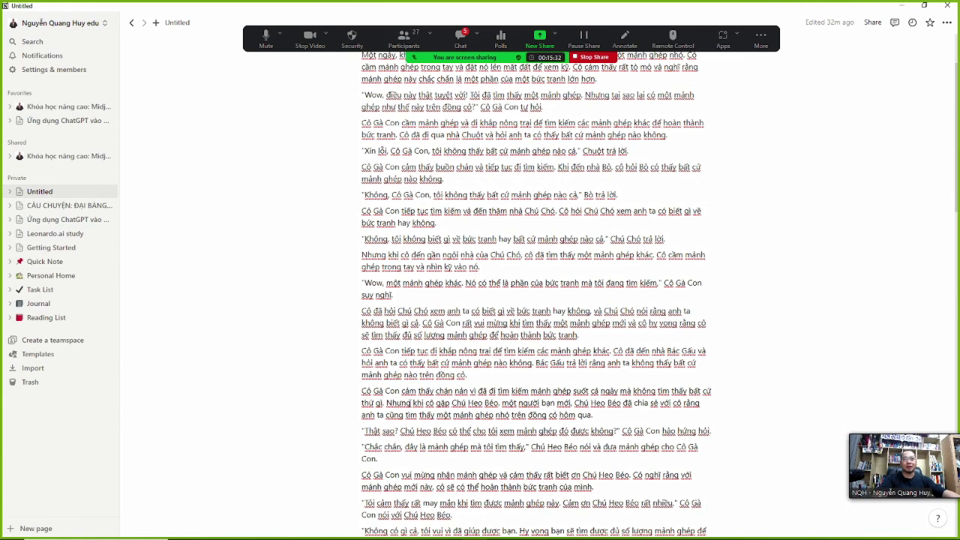
pyautogui.scroll(-2, 410, 404)
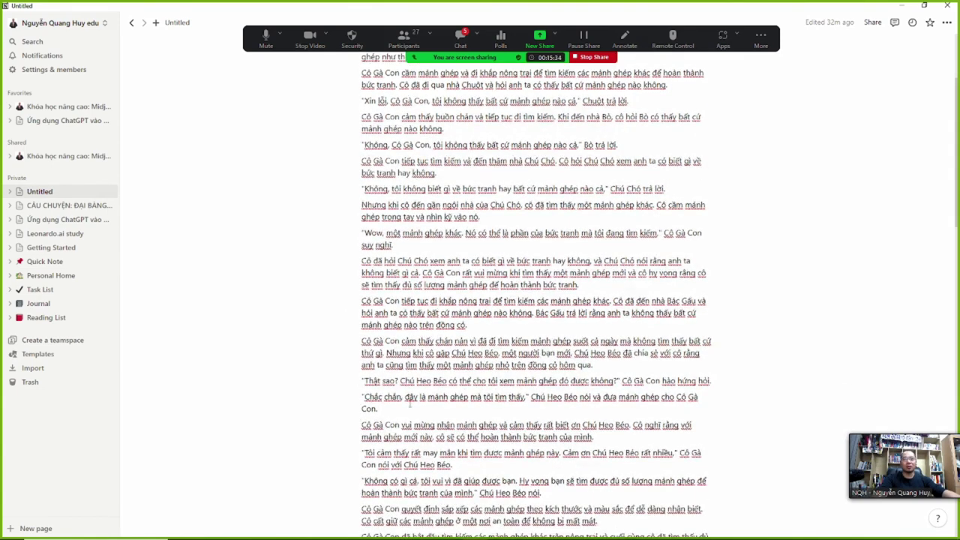
pyautogui.scroll(-2, 410, 404)
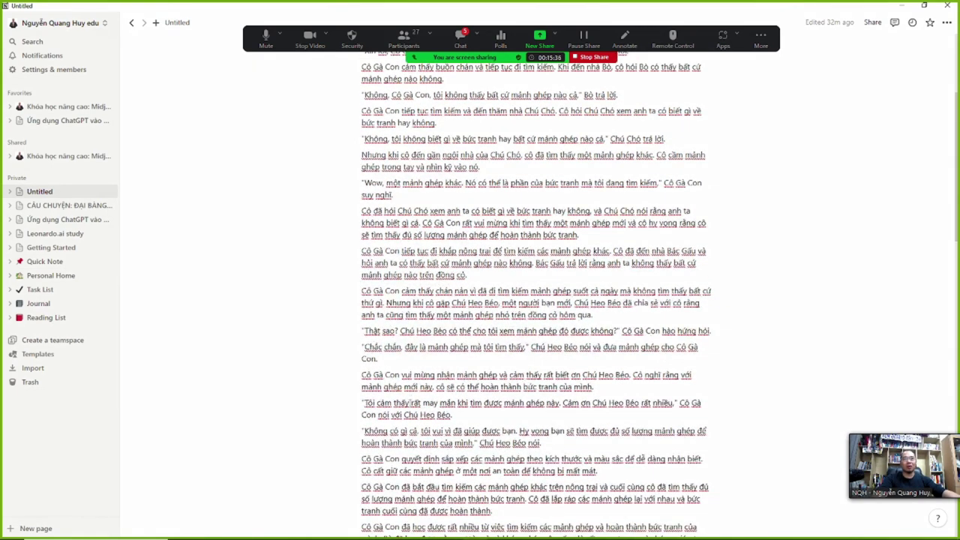
# Step: Return to Discord and copy the mouse prompt's wording from "mouse character" through "white plain background"
pyautogui.hotkey('alt', 'Tab')
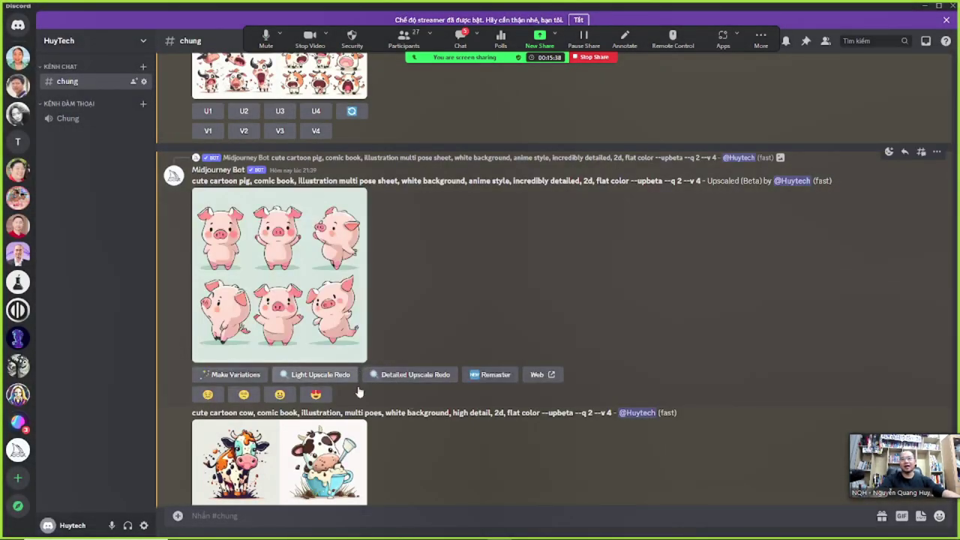
pyautogui.scroll(-5, 361, 438)
pyautogui.scroll(-6, 361, 441)
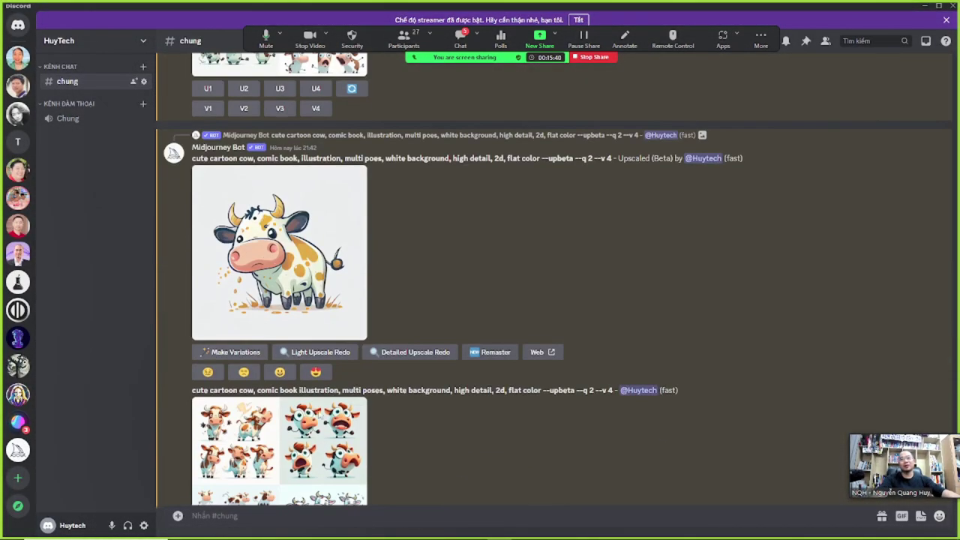
pyautogui.moveTo(192, 390); pyautogui.dragTo(338, 390)
pyautogui.scroll(-4, 454, 400)
pyautogui.scroll(-2, 453, 403)
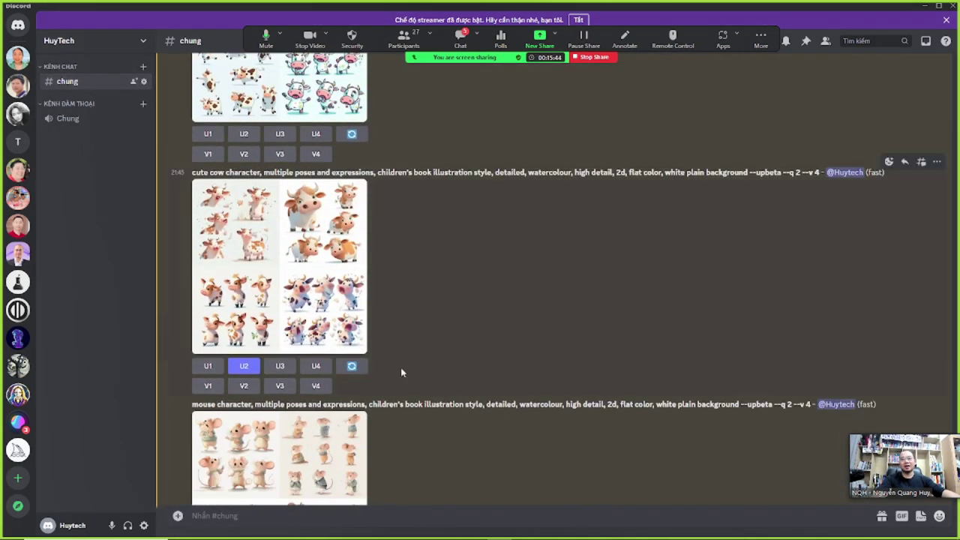
pyautogui.moveTo(192, 405); pyautogui.dragTo(740, 405)
pyautogui.hotkey('ctrl', 'c')
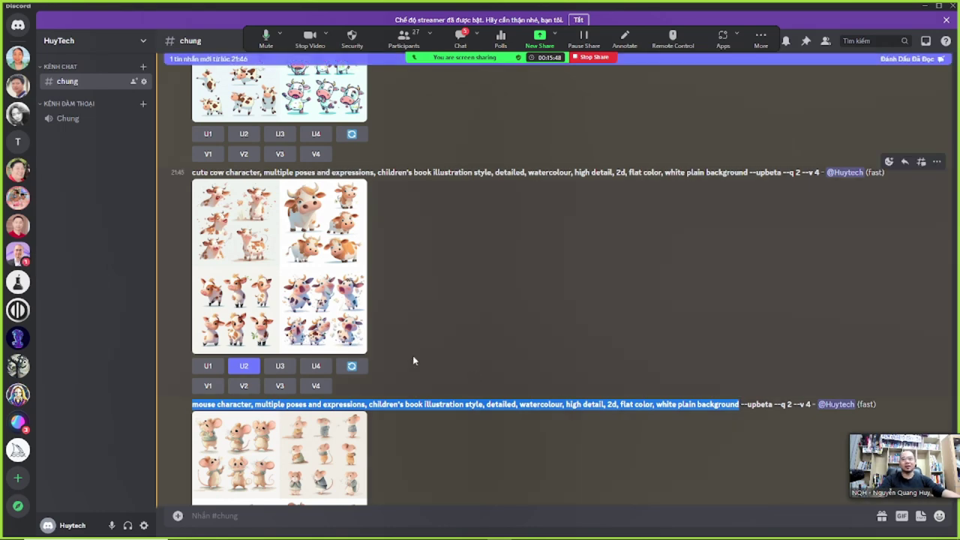
pyautogui.scroll(-6, 412, 356)
pyautogui.scroll(-3, 370, 469)
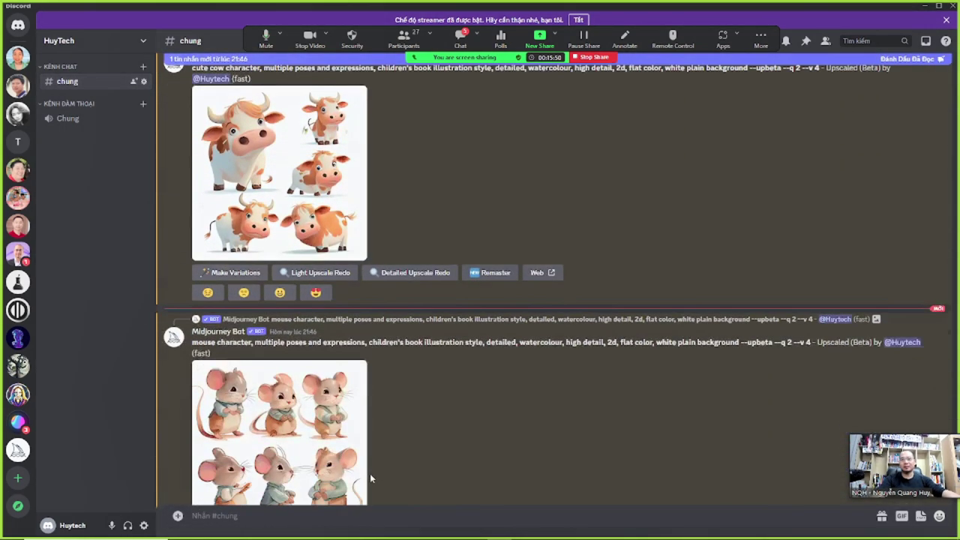
# Step: Save the upscaled mouse character sheet under its suggested file name
pyautogui.rightClick(307, 330)
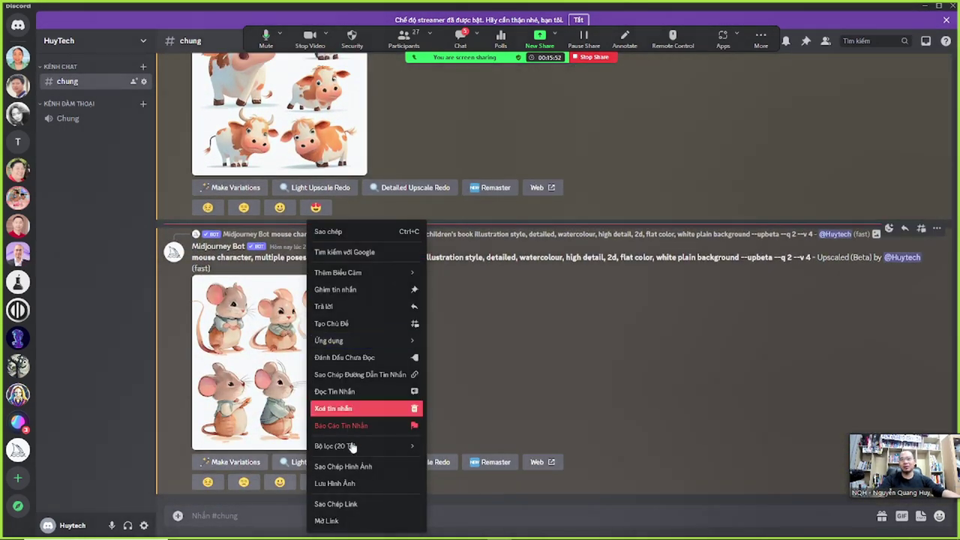
pyautogui.click(350, 484)
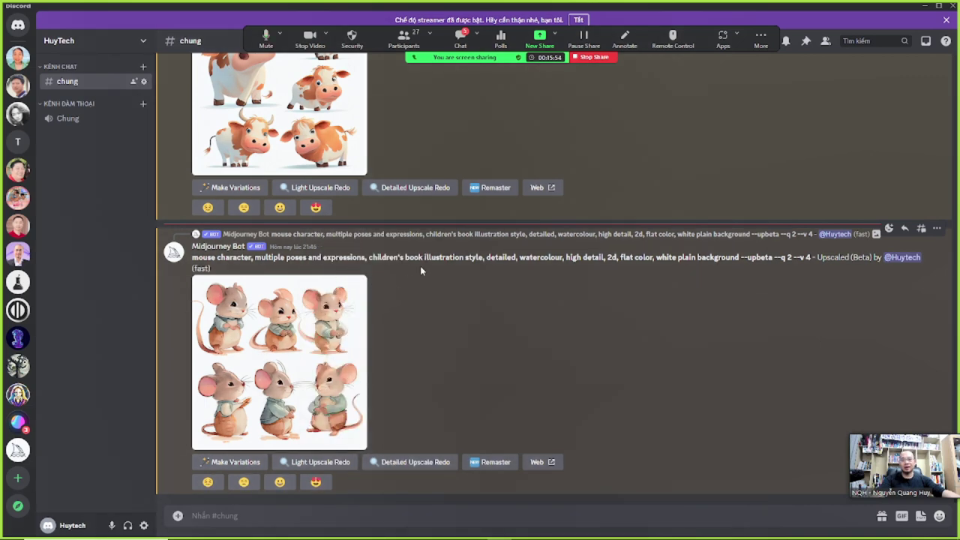
pyautogui.press('Return')
# Step: Submit an /imagine prompt from the copied mouse wording, with "mouse" replaced by "dog"
pyautogui.write('/imagine')
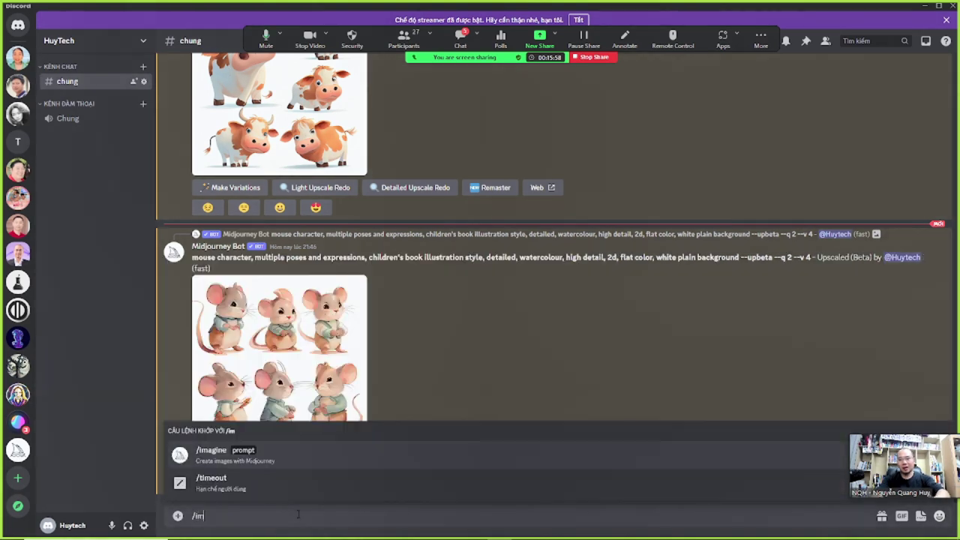
pyautogui.press('Tab')
pyautogui.hotkey('ctrl', 'v')
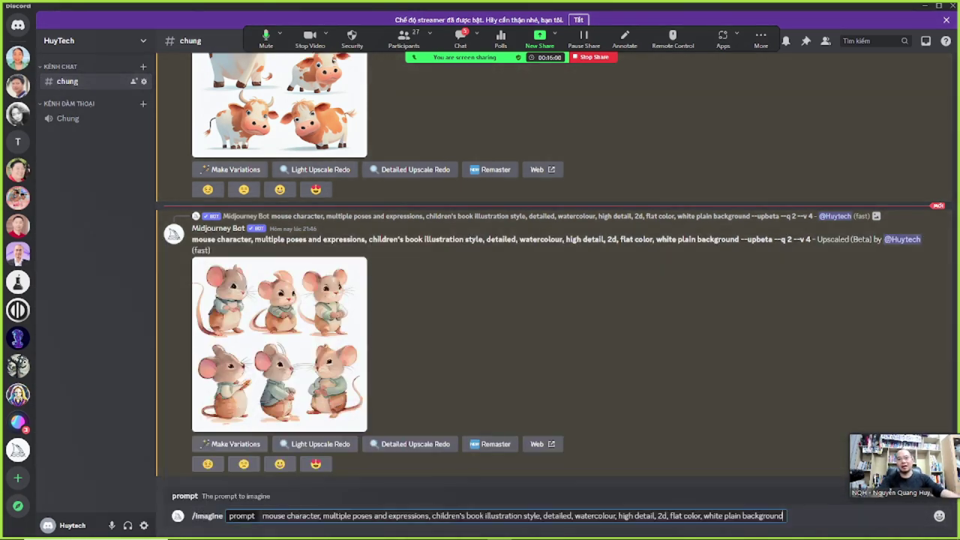
pyautogui.doubleClick(270, 517)
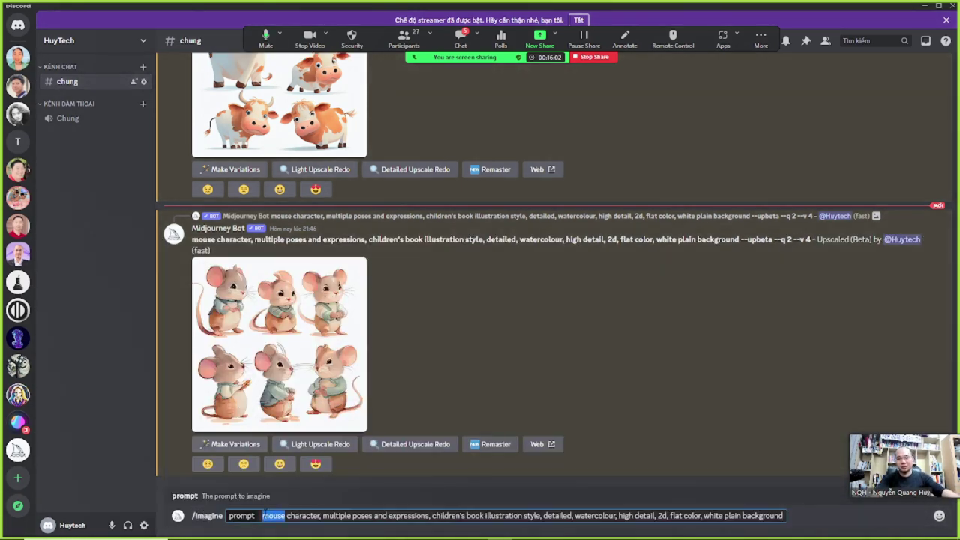
pyautogui.write('dog')
pyautogui.press('Return')
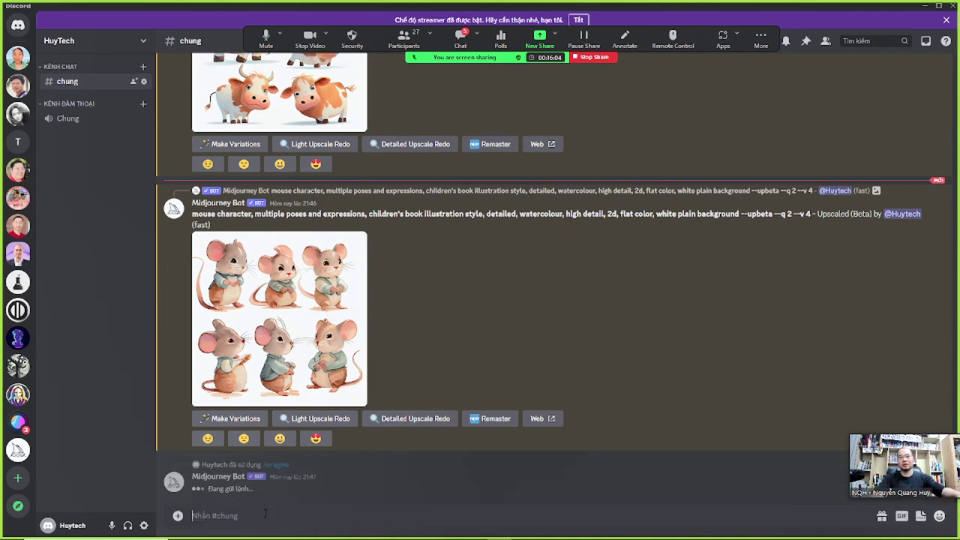
# Step: Submit another /imagine prompt from the same copied wording, with "mouse" replaced by "bear"
pyautogui.write('/im')
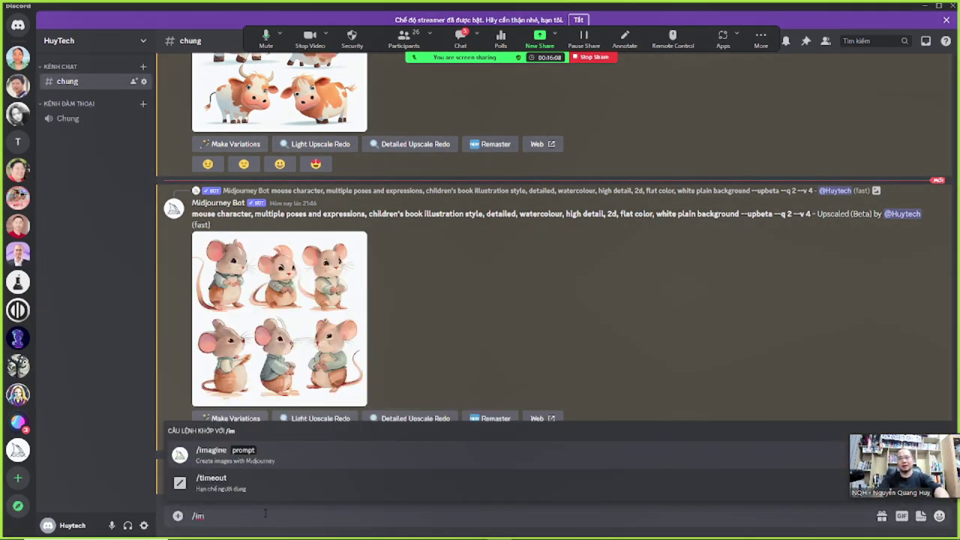
pyautogui.press('Tab')
pyautogui.hotkey('ctrl', 'v')
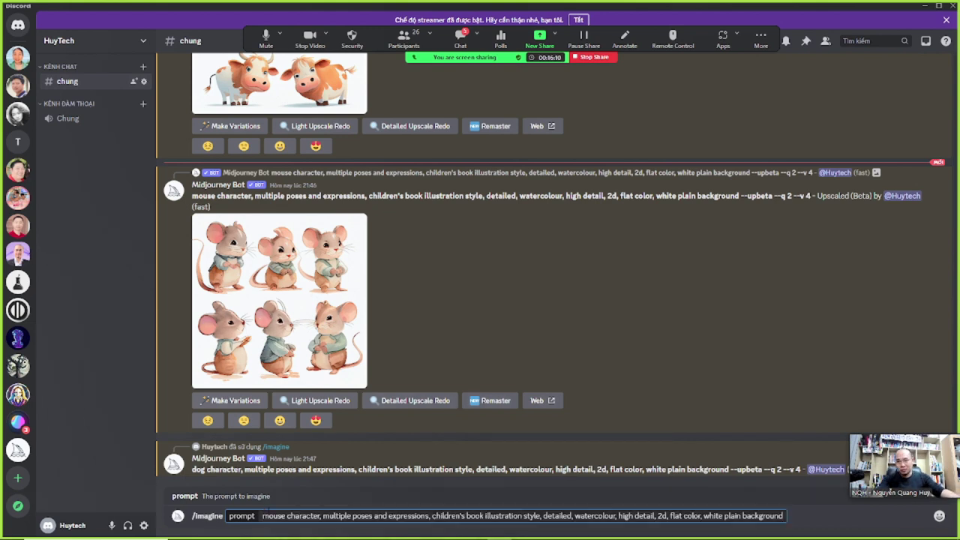
pyautogui.doubleClick(272, 516)
pyautogui.write('bear')
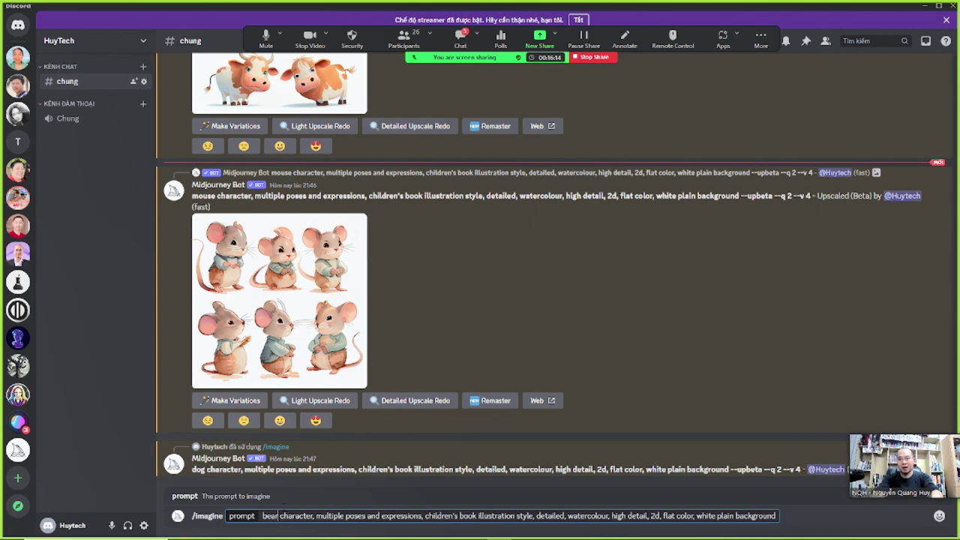
pyautogui.press('Return')
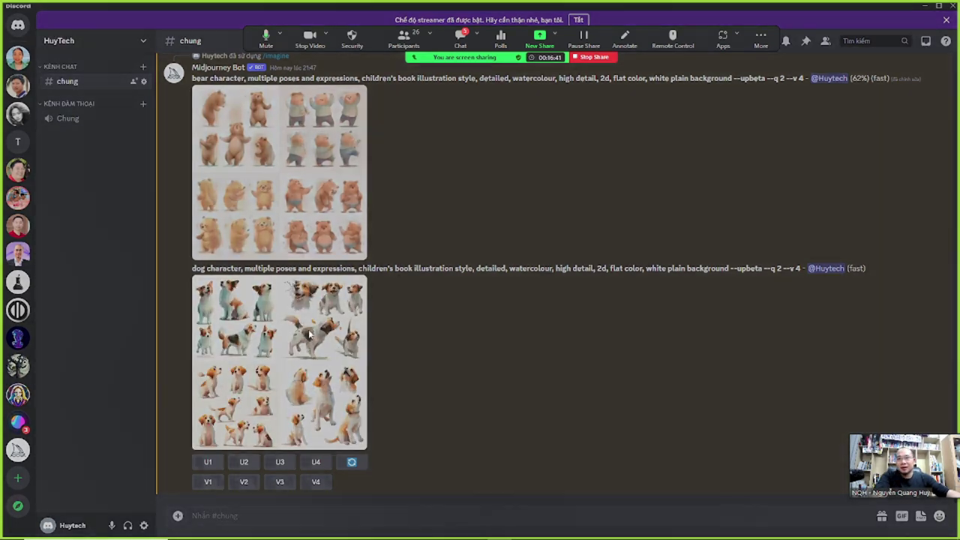
# Step: Enlarge the generated dog grid to compare its four sheets, and upscale image 1
pyautogui.click(310, 336)
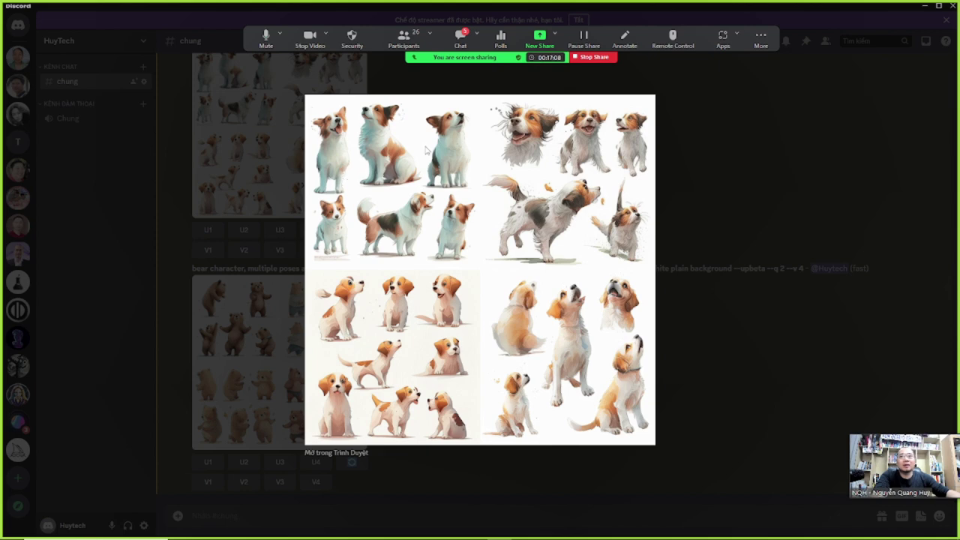
pyautogui.click(712, 297)
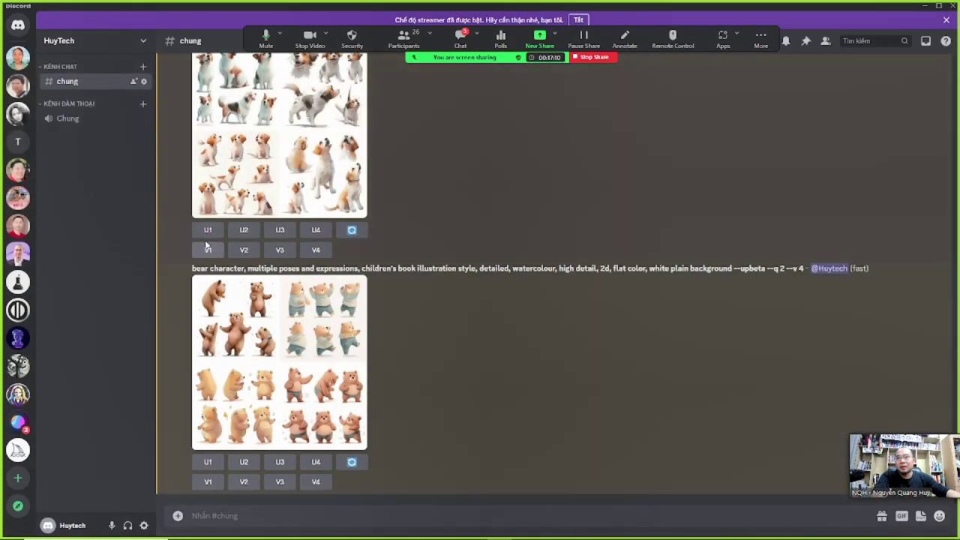
pyautogui.click(208, 233)
# Step: Enlarge the generated bear grid to compare its four sheets, and upscale image 3
pyautogui.click(224, 358)
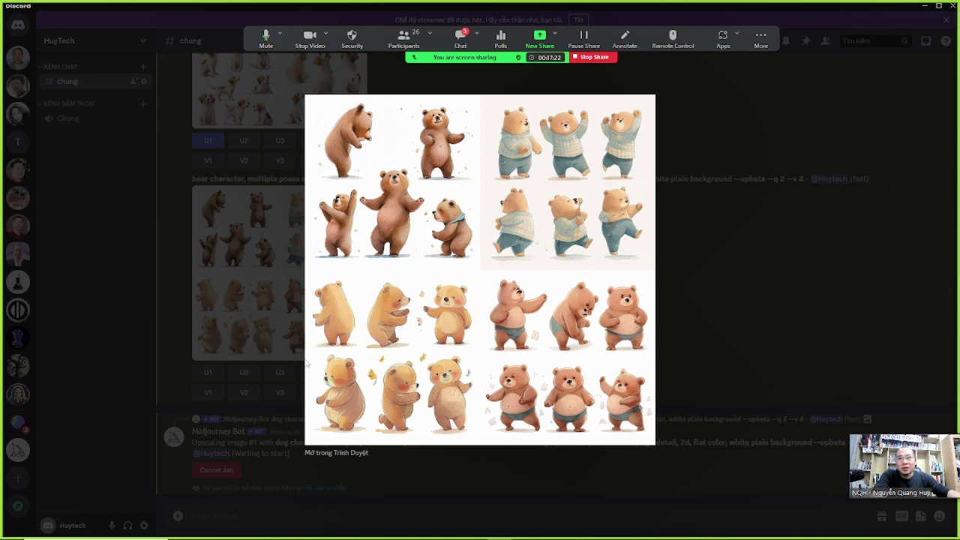
pyautogui.click(270, 400)
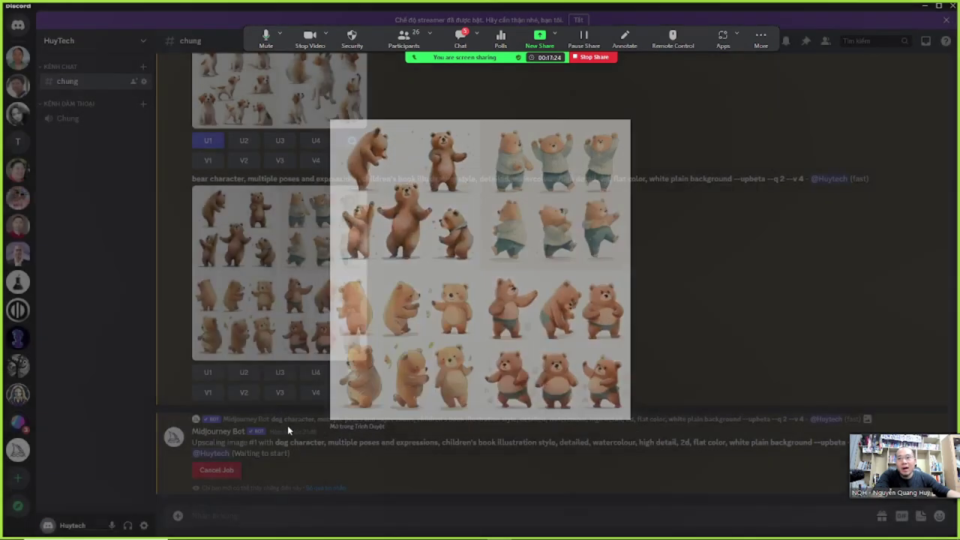
pyautogui.click(279, 372)
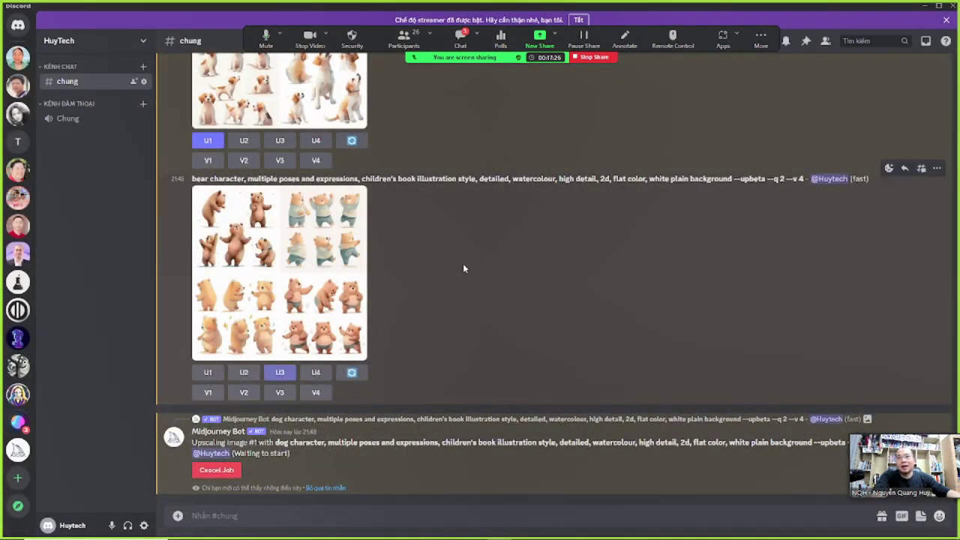
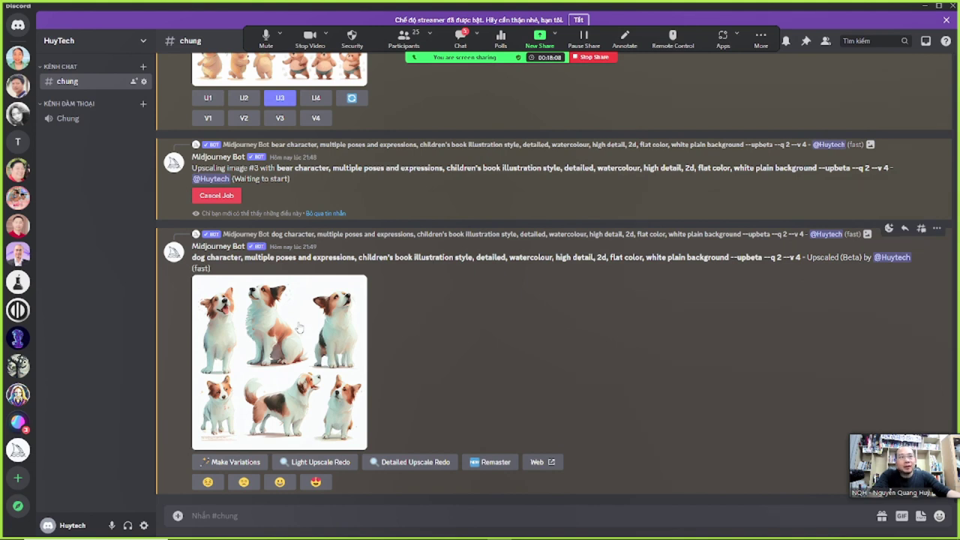
# Step: Save the upscaled dog character sheet under its suggested file name
pyautogui.rightClick(298, 328)
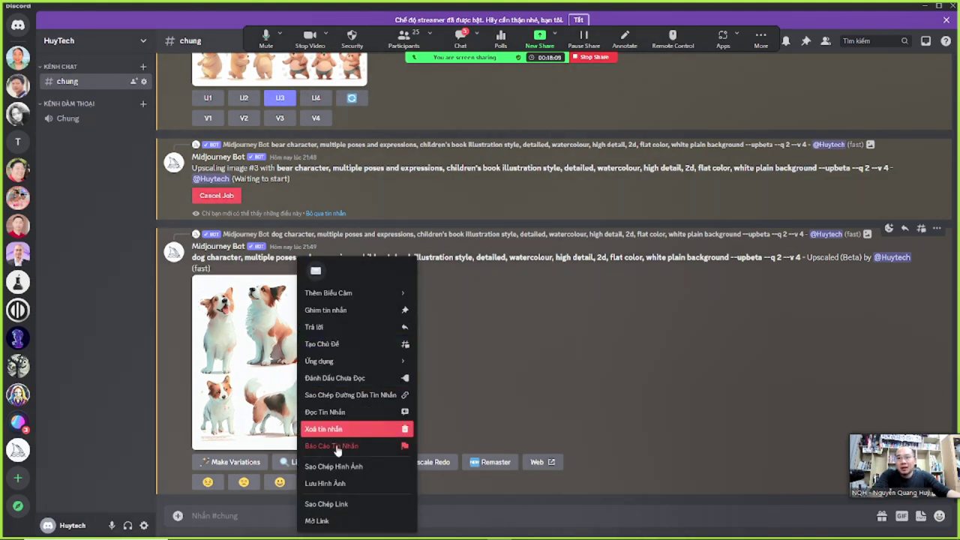
pyautogui.click(330, 484)
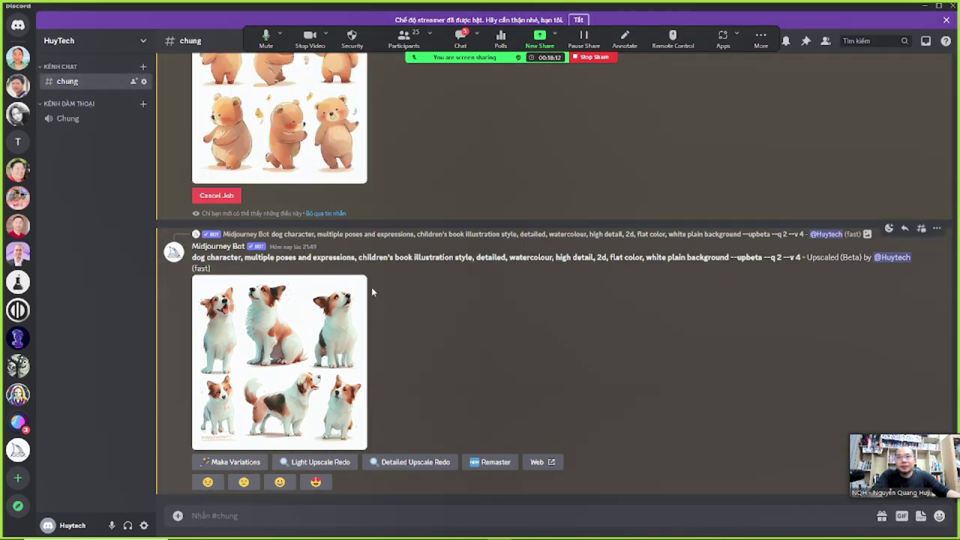
pyautogui.click(394, 254)
pyautogui.scroll(1, 381, 325)
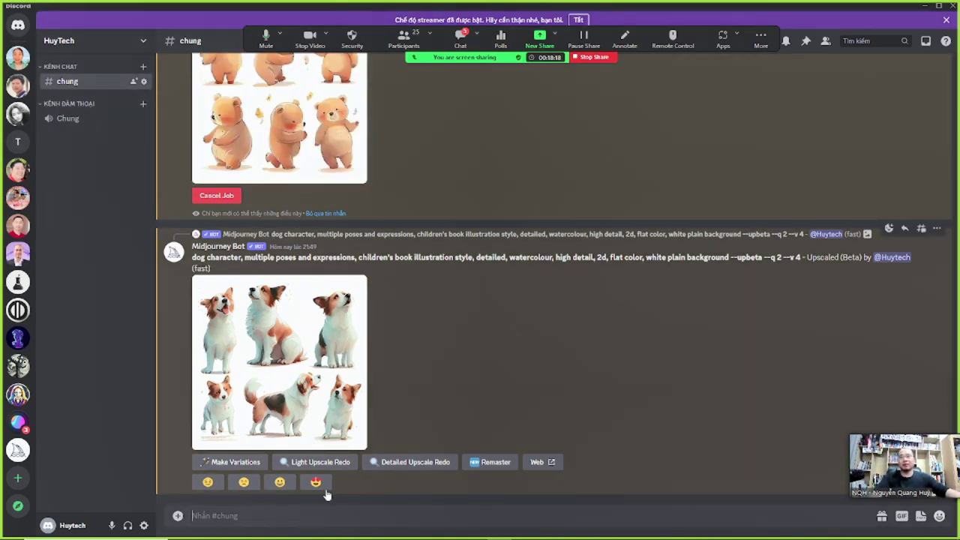
pyautogui.scroll(3, 307, 358)
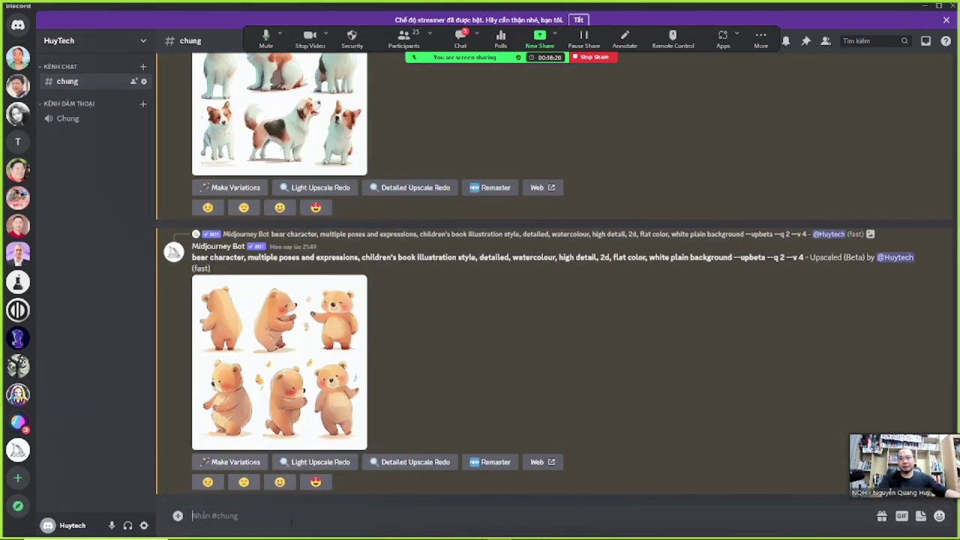
# Step: Start an empty /imagine prompt and save the upscaled bear character sheet to Downloads under its suggested file name
pyautogui.write('/im')
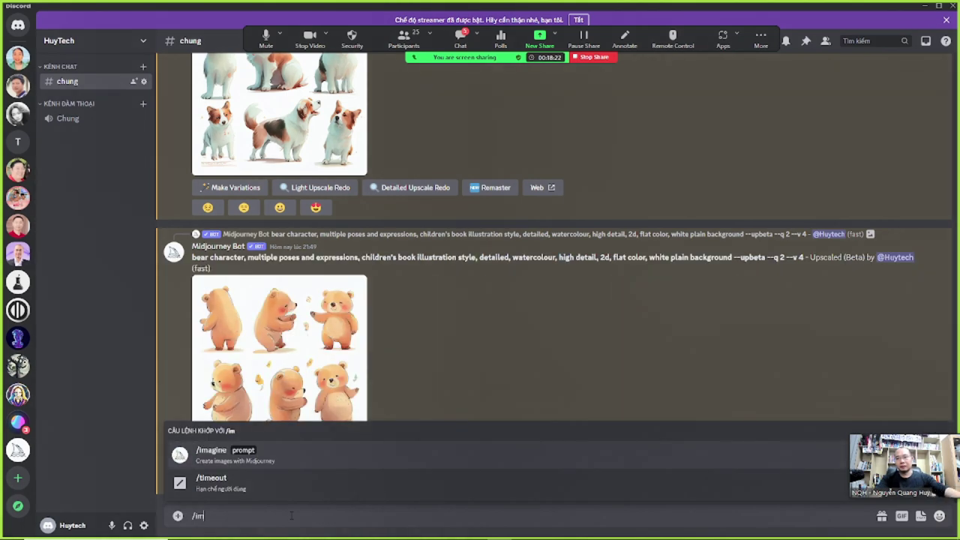
pyautogui.click(276, 467)
pyautogui.rightClick(273, 420)
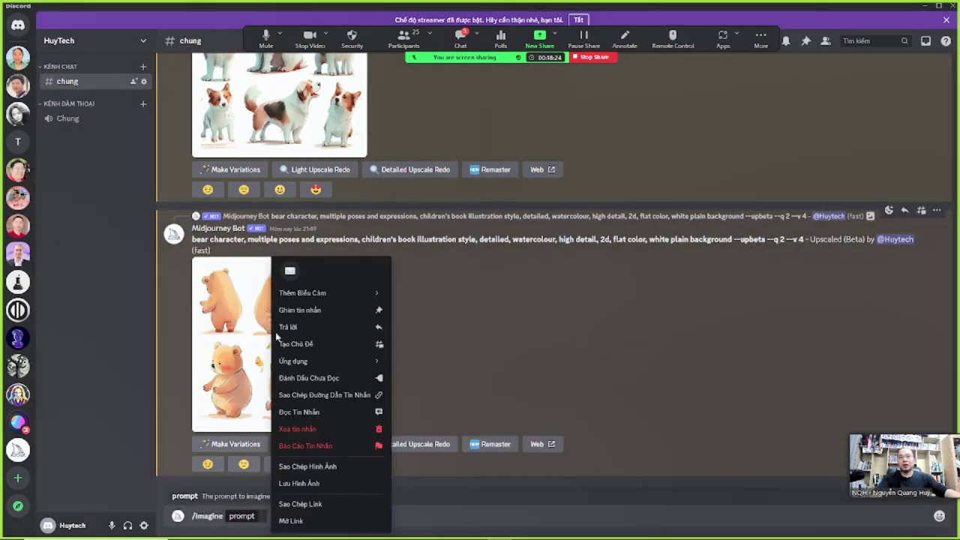
pyautogui.click(324, 472)
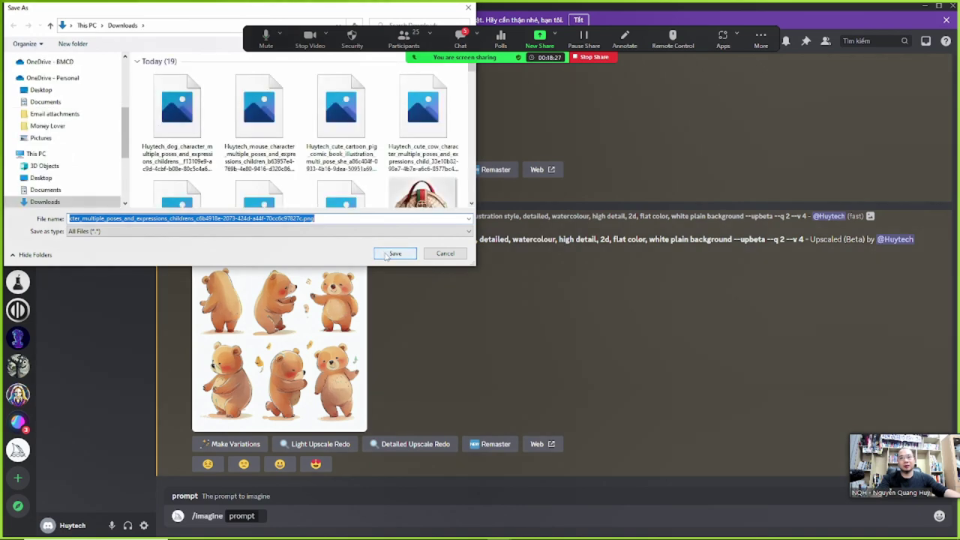
pyautogui.click(396, 255)
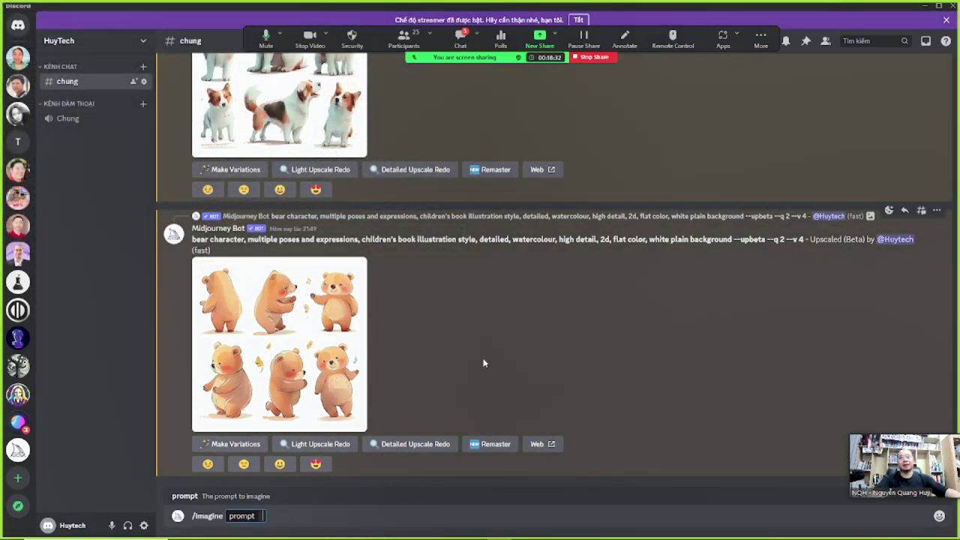
# Step: Copy the bear prompt's wording from "bear character" through "white plain background" into the open /imagine prompt
pyautogui.moveTo(193, 240); pyautogui.dragTo(733, 240)
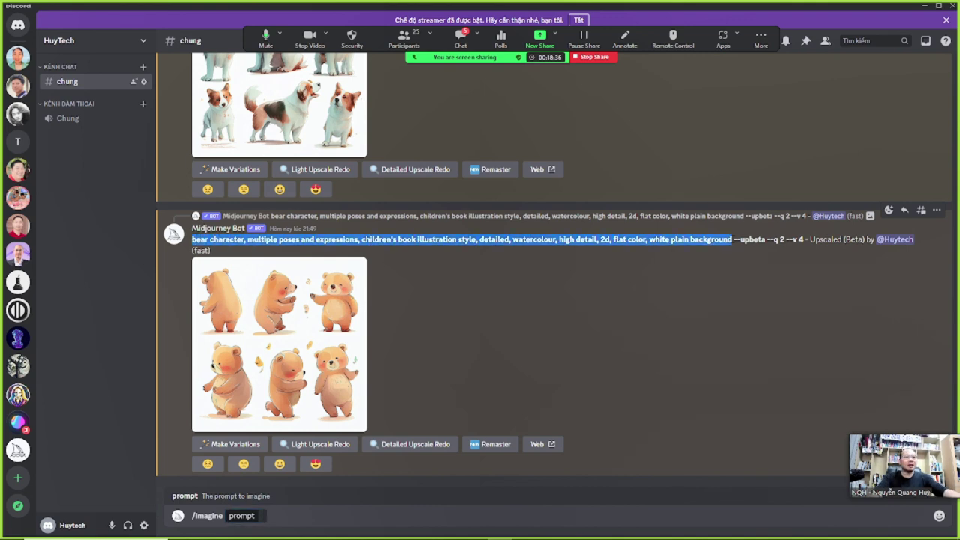
pyautogui.hotkey('ctrl', 'c')
pyautogui.click(488, 517)
pyautogui.hotkey('ctrl', 'v')
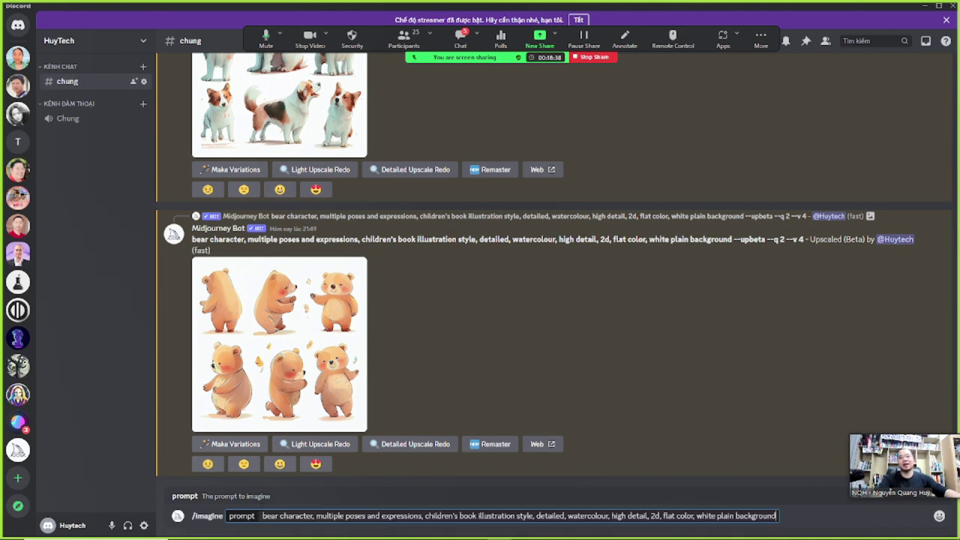
# Step: Trim the new prompt to "children's book illustration style, detailed, watercolour, high detail, 2d, flat color", removing the bear, poses and white background wording
pyautogui.moveTo(263, 516); pyautogui.dragTo(422, 516)
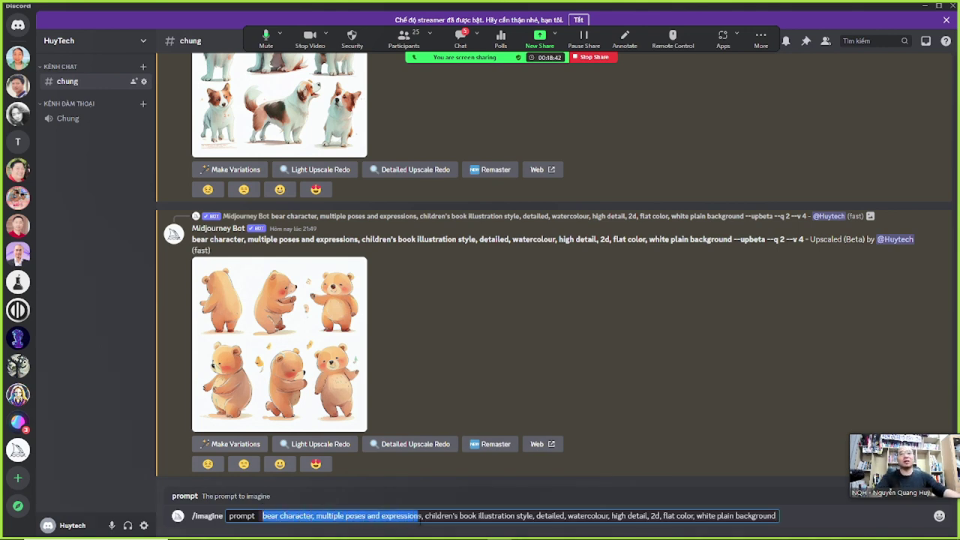
pyautogui.press('BackSpace')
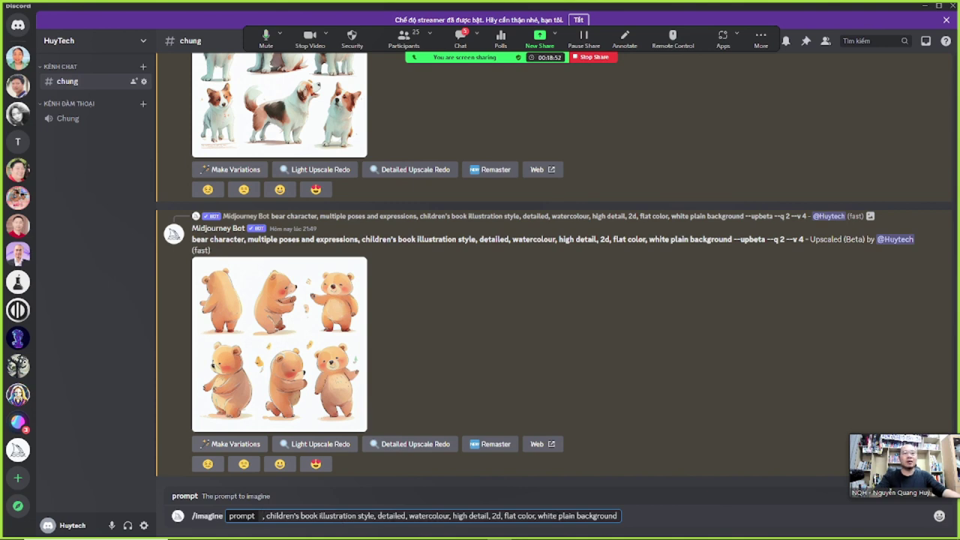
pyautogui.hotkey('shift', 'Left')
pyautogui.hotkey('shift', 'Left')
pyautogui.hotkey('shift', 'Left')
pyautogui.hotkey('shift', 'Left')
pyautogui.hotkey('shift', 'Left')
pyautogui.hotkey('shift', 'Left')
pyautogui.hotkey('shift', 'Left')
pyautogui.hotkey('shift', 'Left')
pyautogui.hotkey('shift', 'Left')
pyautogui.hotkey('shift', 'Left')
pyautogui.hotkey('shift', 'Left')
pyautogui.hotkey('shift', 'Left')
pyautogui.hotkey('shift', 'Left')
pyautogui.hotkey('shift', 'Left')
pyautogui.hotkey('shift', 'Left')
pyautogui.hotkey('shift', 'Left')
pyautogui.hotkey('shift', 'Left')
pyautogui.hotkey('shift', 'Left')
pyautogui.hotkey('shift', 'Left')
pyautogui.hotkey('shift', 'Left')
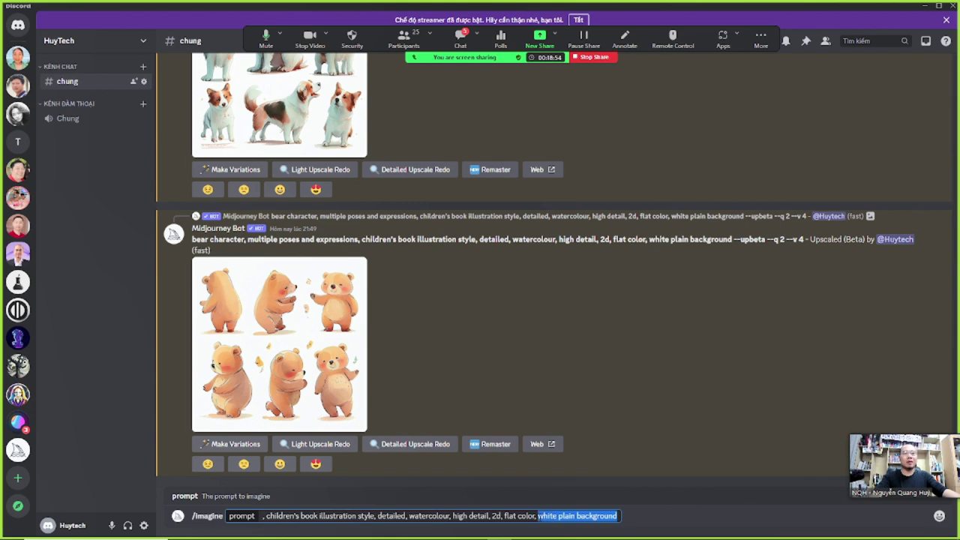
pyautogui.press('BackSpace')
pyautogui.press('BackSpace')
pyautogui.press('BackSpace')
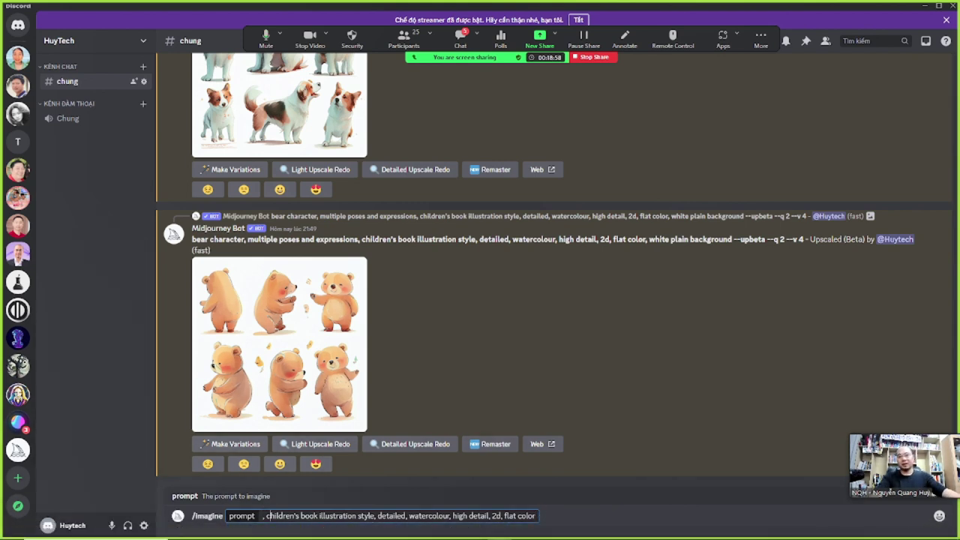
pyautogui.press('Delete')
pyautogui.press('Delete')
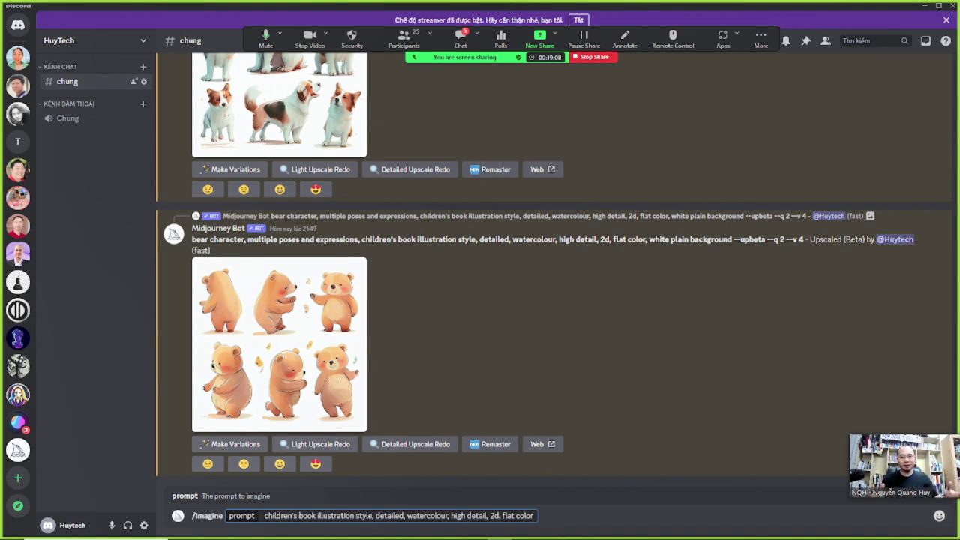
# Step: Switch to the Google translator in the Cốc Cốc browser and replace the Vietnamese source text with "nông trại"
pyautogui.hotkey('alt', 'Tab')
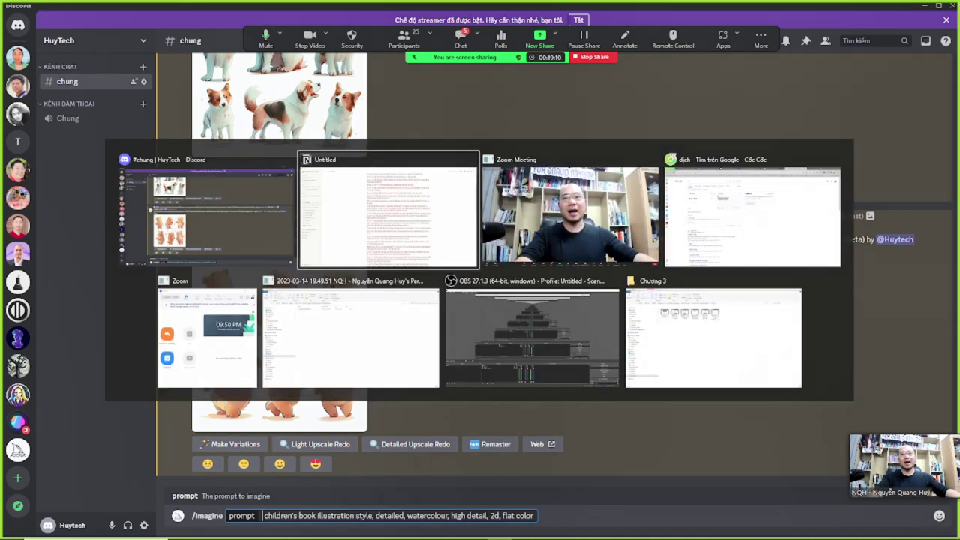
pyautogui.hotkey('alt', 'Tab')
pyautogui.hotkey('alt', 'Tab')
pyautogui.hotkey('alt', 'Tab')
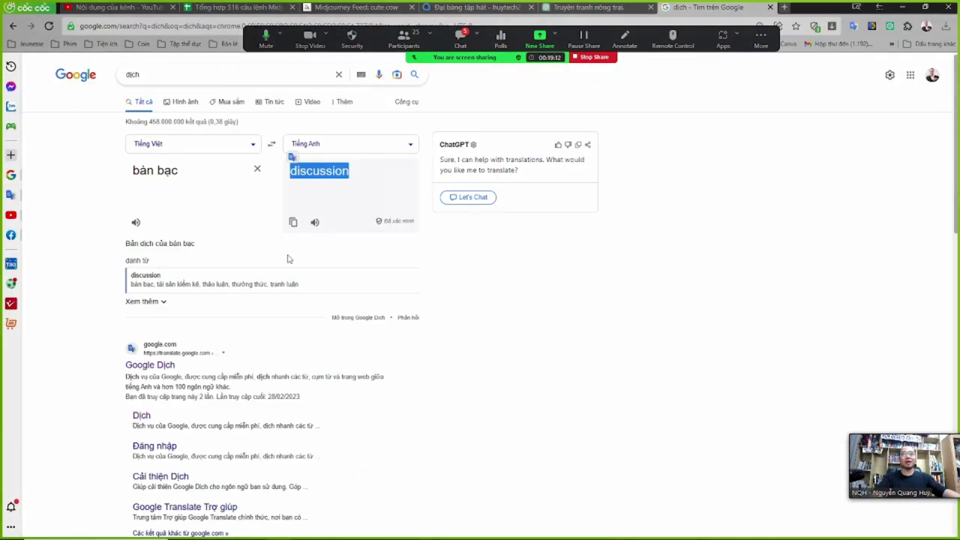
pyautogui.tripleClick(199, 172)
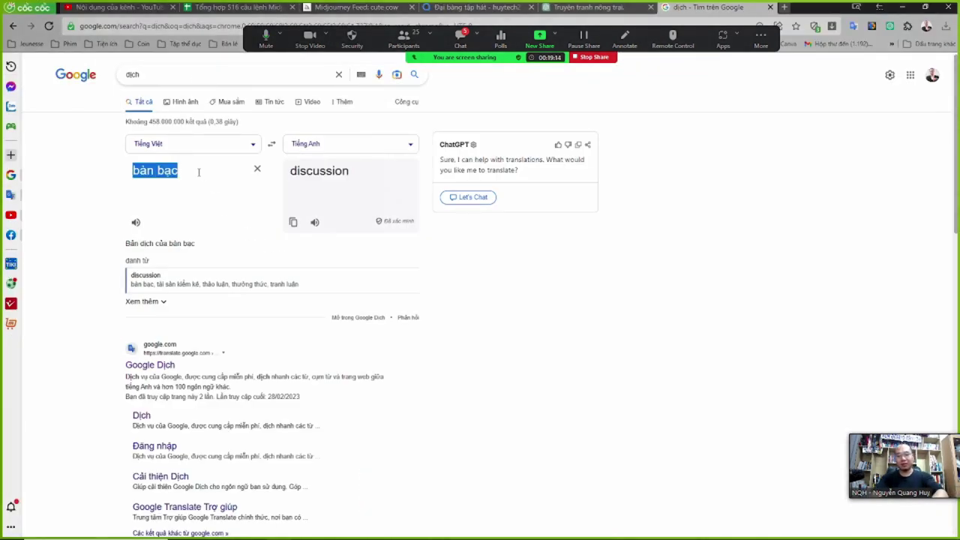
pyautogui.press('BackSpace')
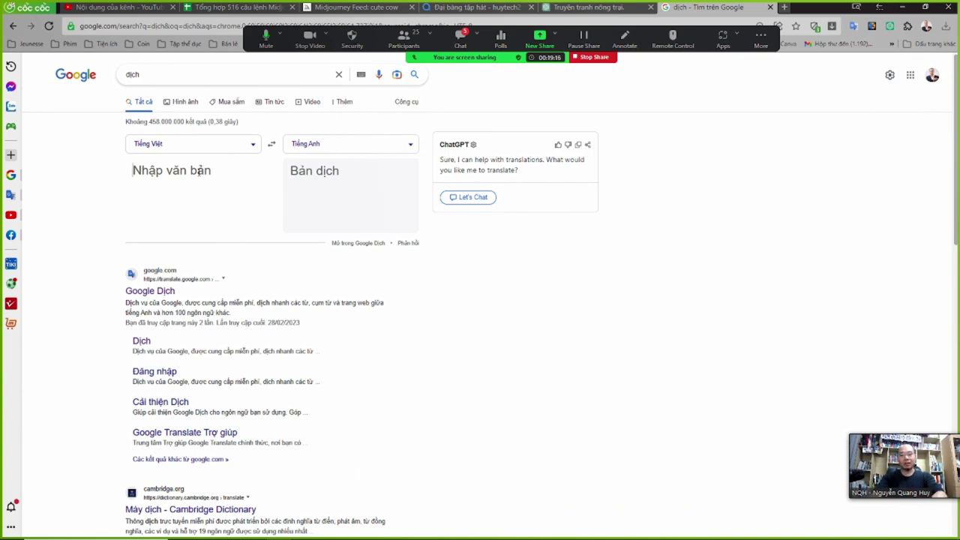
pyautogui.write('nông tria')
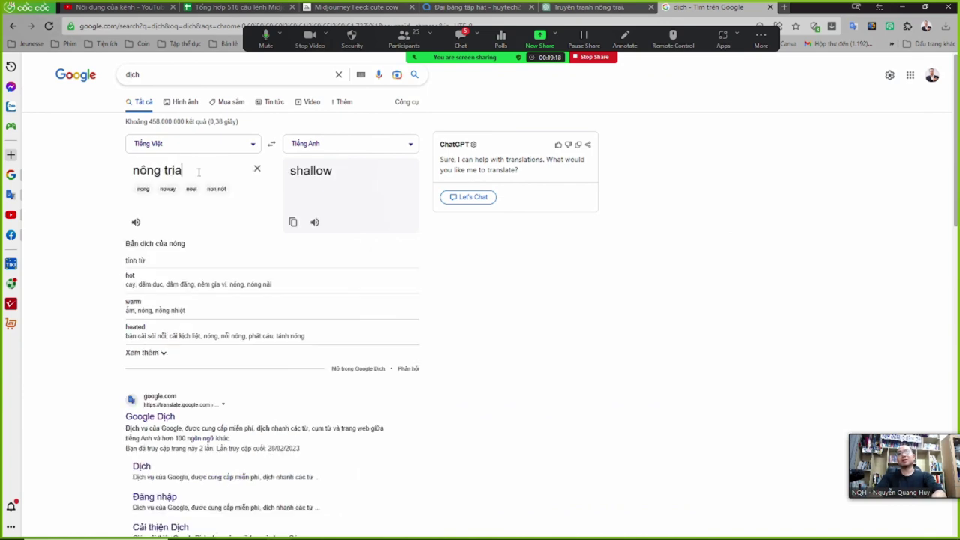
pyautogui.press('BackSpace')
pyautogui.write('ại')
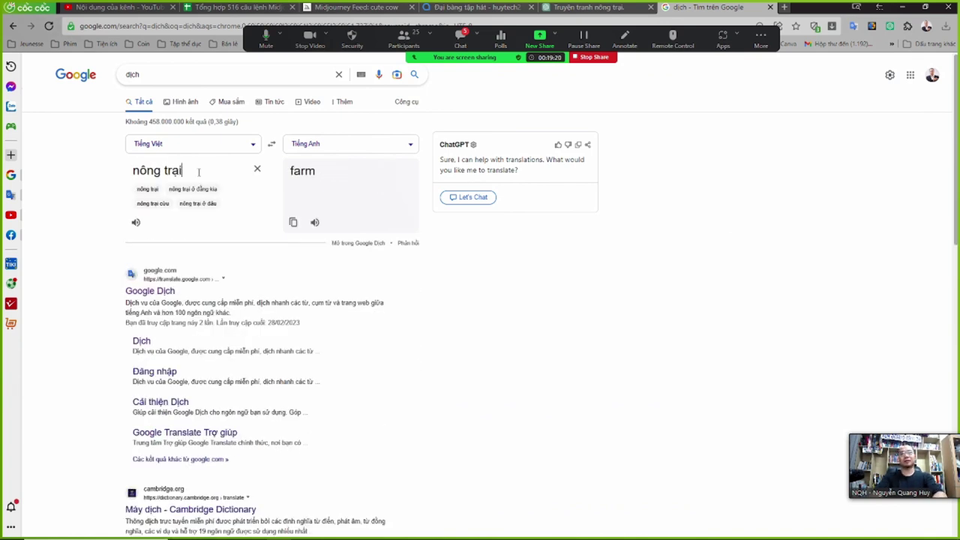
# Step: Add the Vietnamese lines "trong sáng", "ánh sáng ban ngày" and "có ánh nắng" below "nông trại" for translation
pyautogui.press('Return')
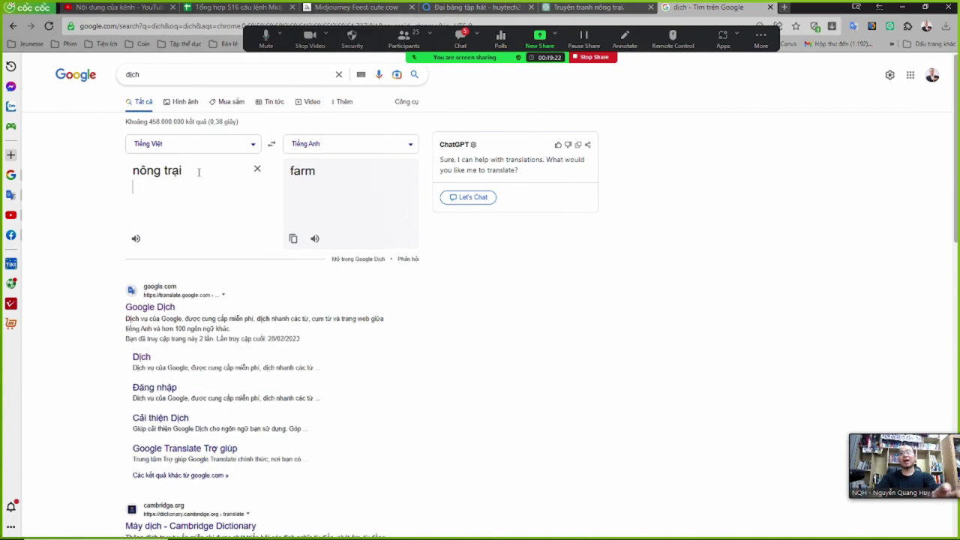
pyautogui.write('trong sang')
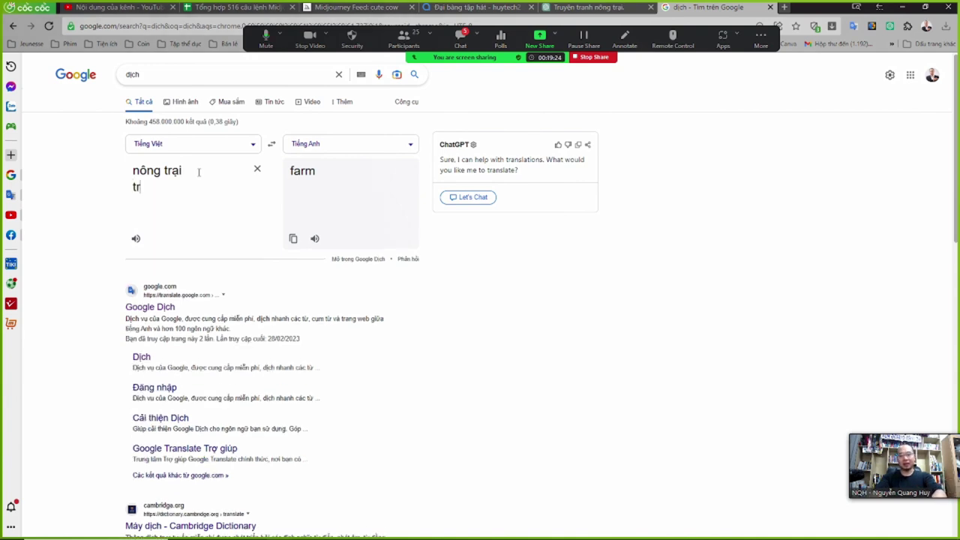
pyautogui.press('Return')
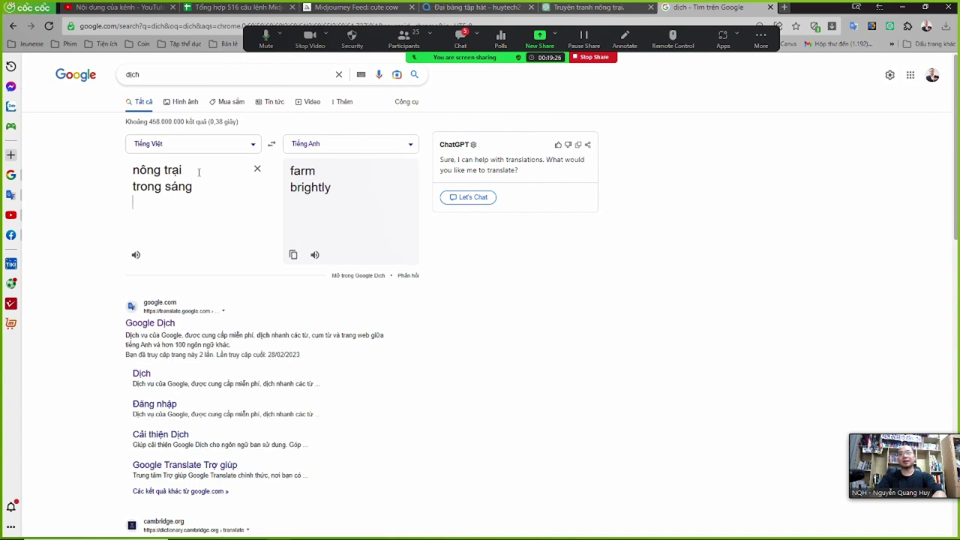
pyautogui.write('ánh sáng')
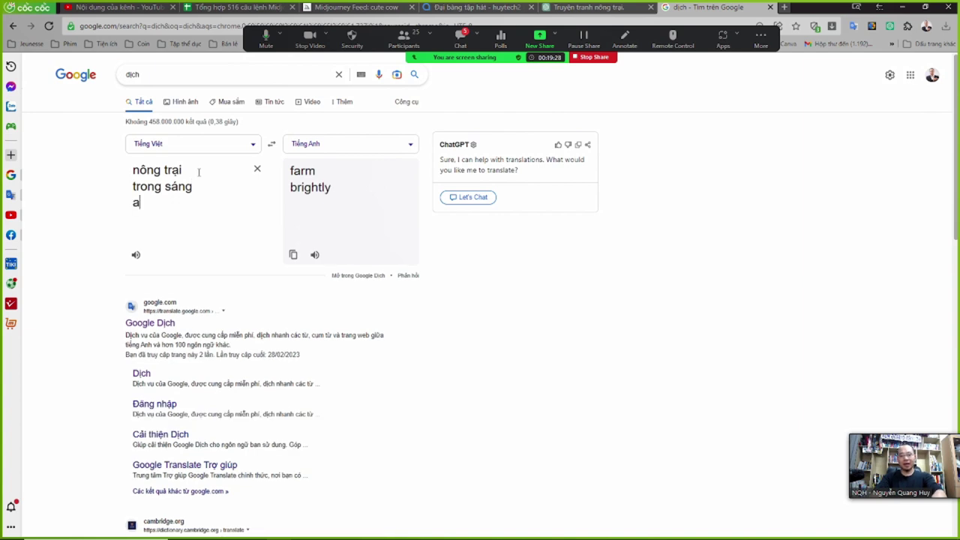
pyautogui.write(' ban ng')
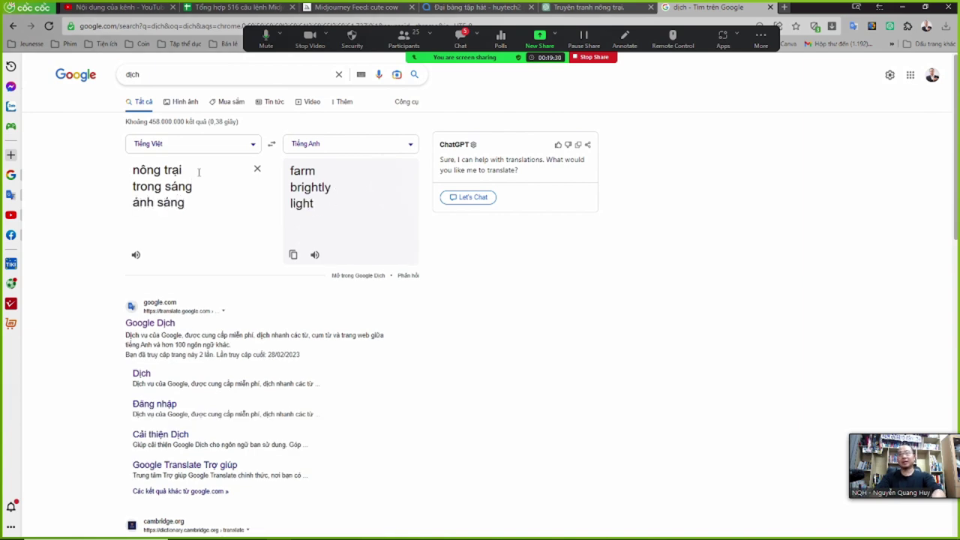
pyautogui.write('ày')
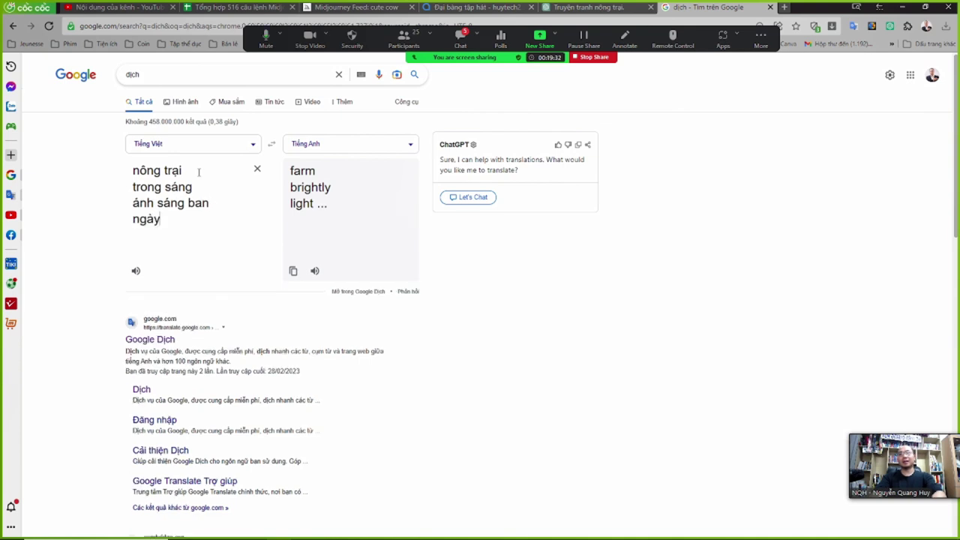
pyautogui.press('Return')
pyautogui.write('có ánh năng')
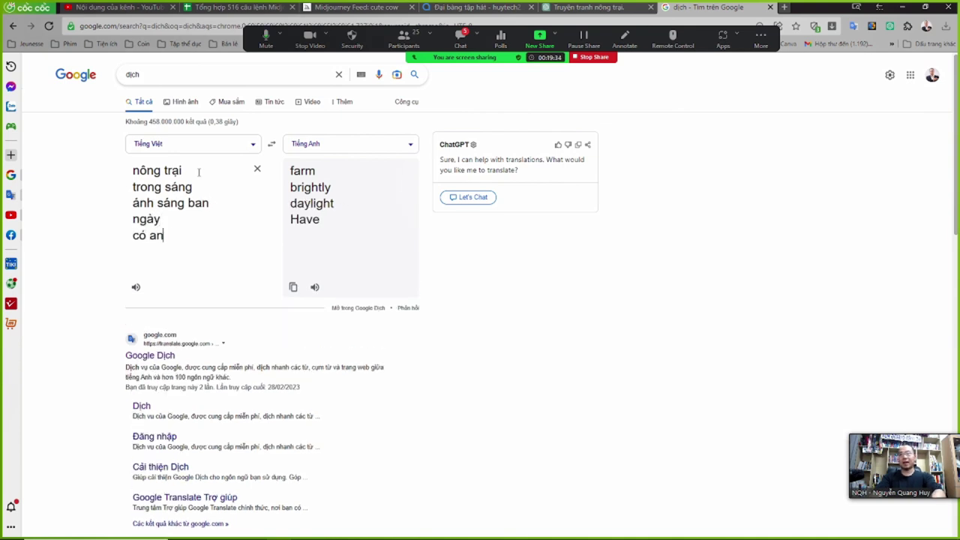
pyautogui.write('s')
pyautogui.press('Return')
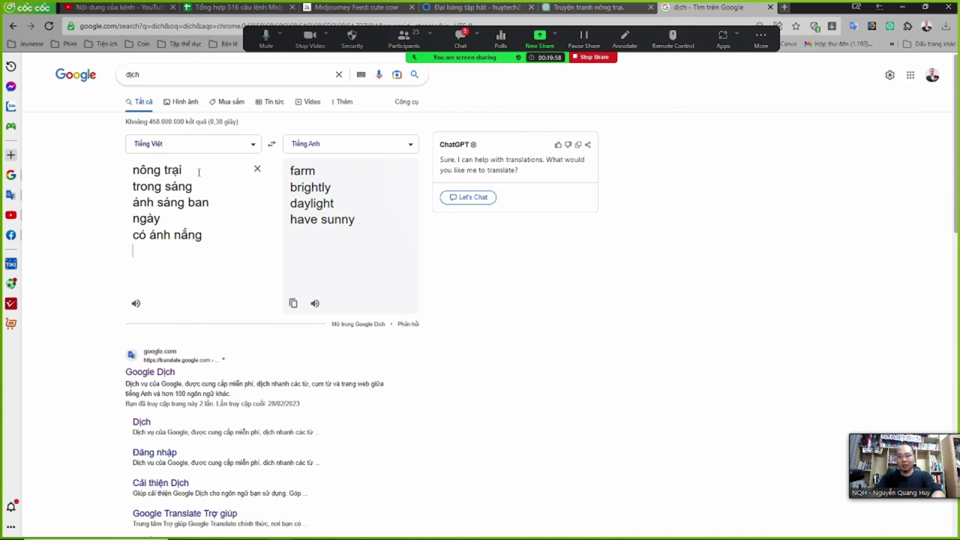
pyautogui.write('tươi sang')
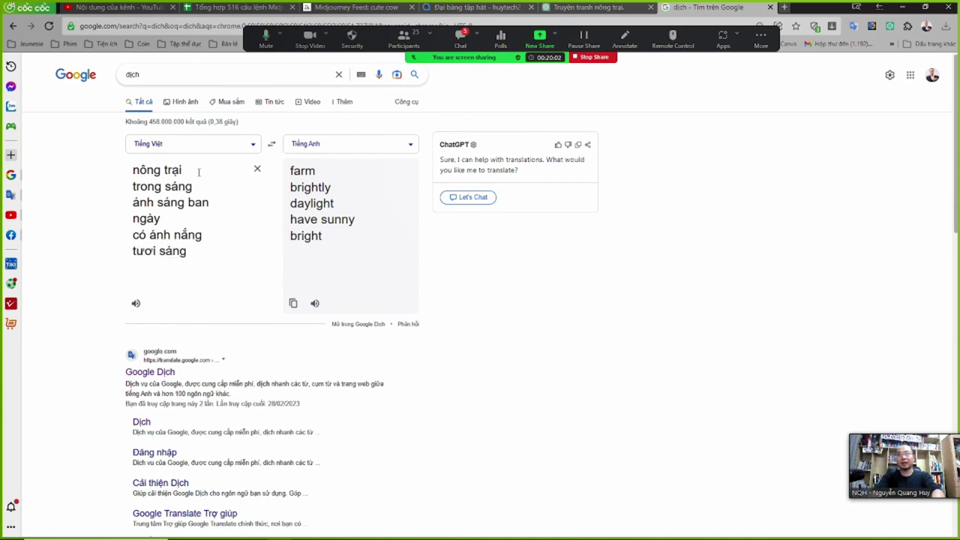
pyautogui.press('BackSpace')
pyautogui.press('BackSpace')
pyautogui.press('BackSpace')
pyautogui.press('BackSpace')
pyautogui.press('BackSpace')
pyautogui.press('BackSpace')
pyautogui.press('BackSpace')
pyautogui.press('BackSpace')
pyautogui.press('BackSpace')
# Step: Add the lines "vàng" and "rộng rãi" to the end of the Vietnamese source text
pyautogui.write('vang')
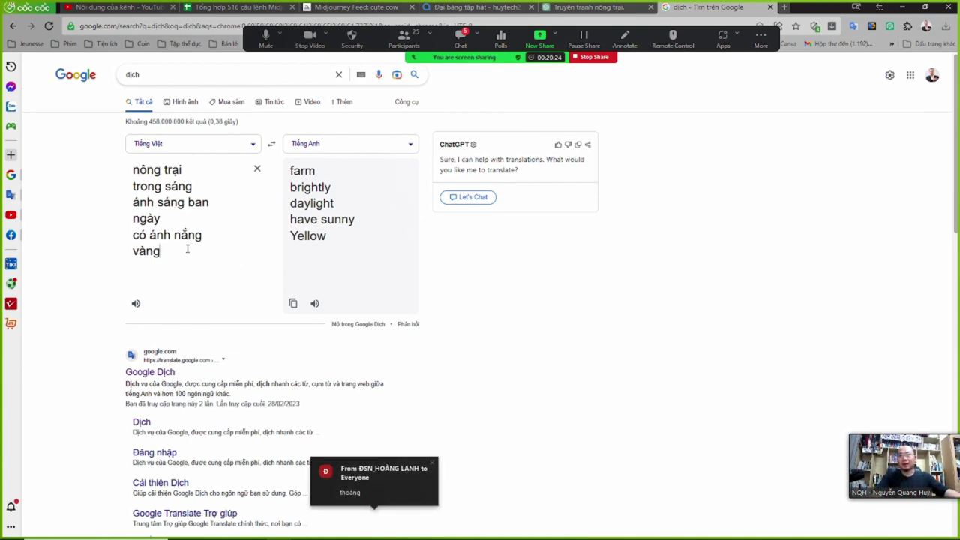
pyautogui.press('Return')
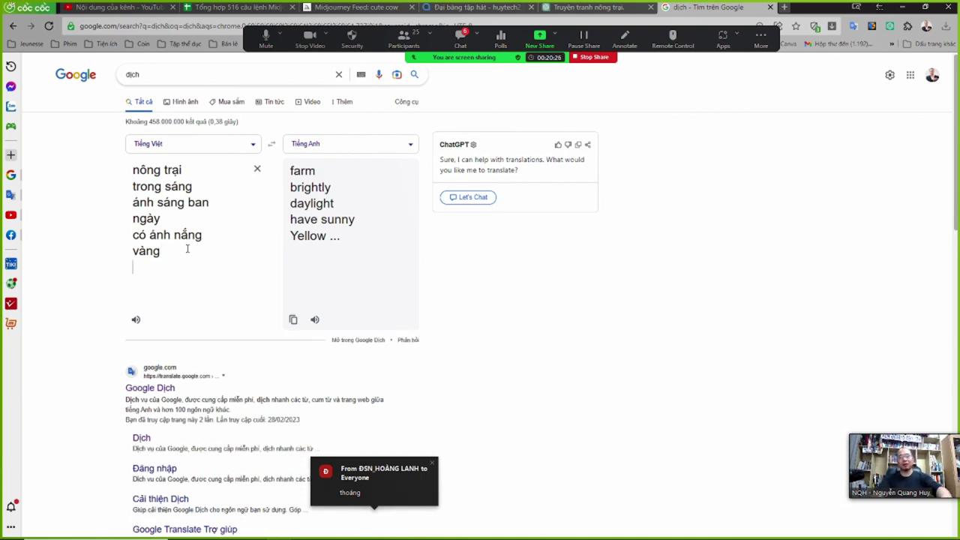
pyautogui.write('rộng tai')
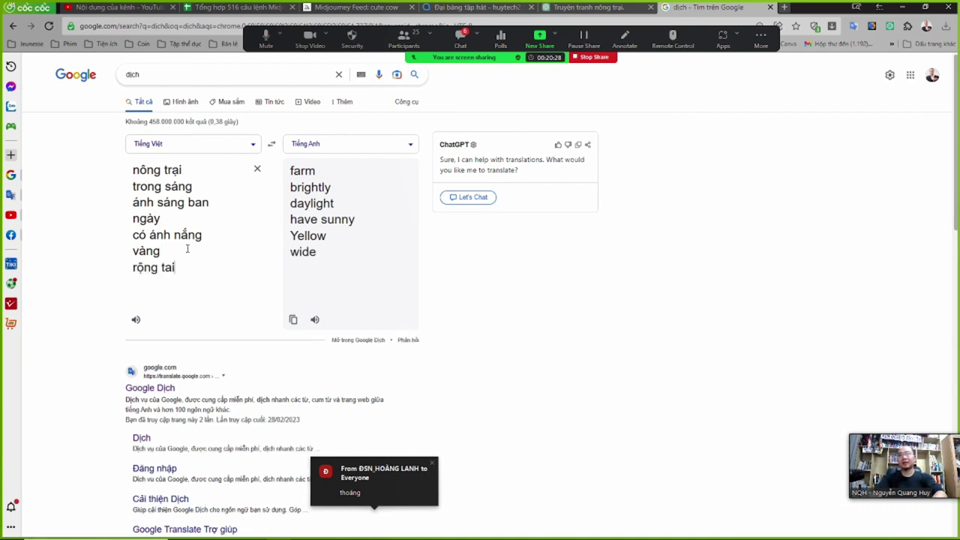
pyautogui.press('BackSpace')
pyautogui.press('BackSpace')
pyautogui.press('BackSpace')
pyautogui.write('ra')
pyautogui.write('ãi')
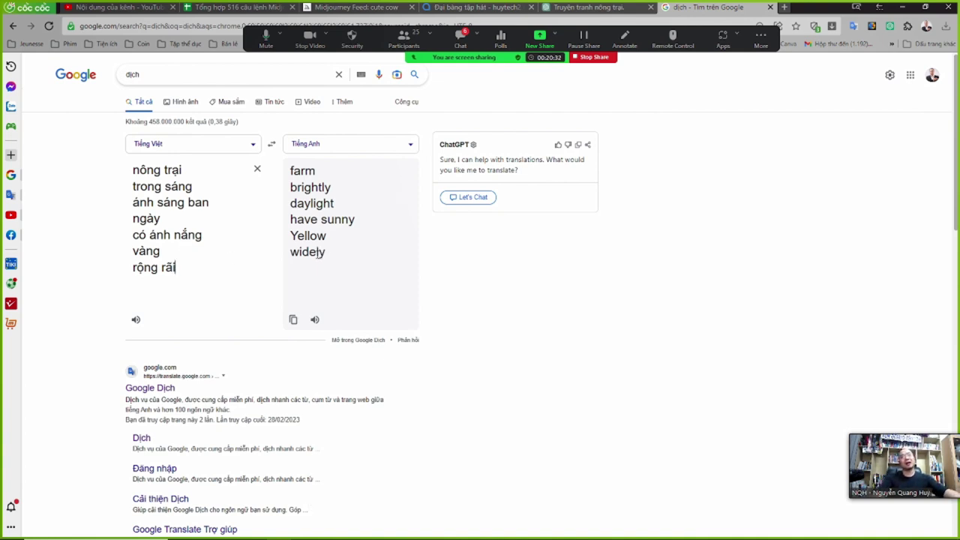
# Step: Copy the whole English translation into the start of the /imagine prompt in Discord, followed by a comma before "children's book"
pyautogui.moveTo(329, 253); pyautogui.dragTo(283, 170)
pyautogui.hotkey('ctrl', 'c')
pyautogui.moveTo(489, 536)
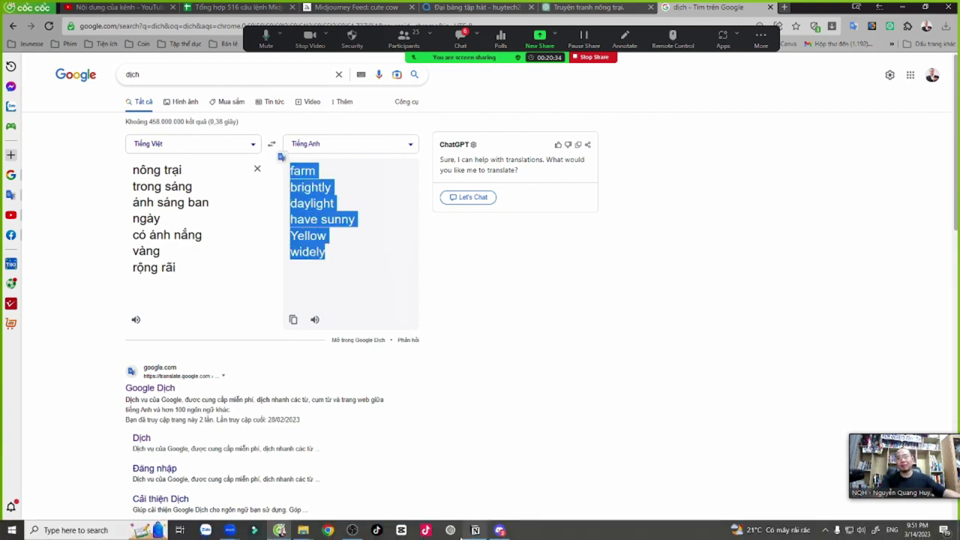
pyautogui.click(500, 531)
pyautogui.hotkey('ctrl', 'v')
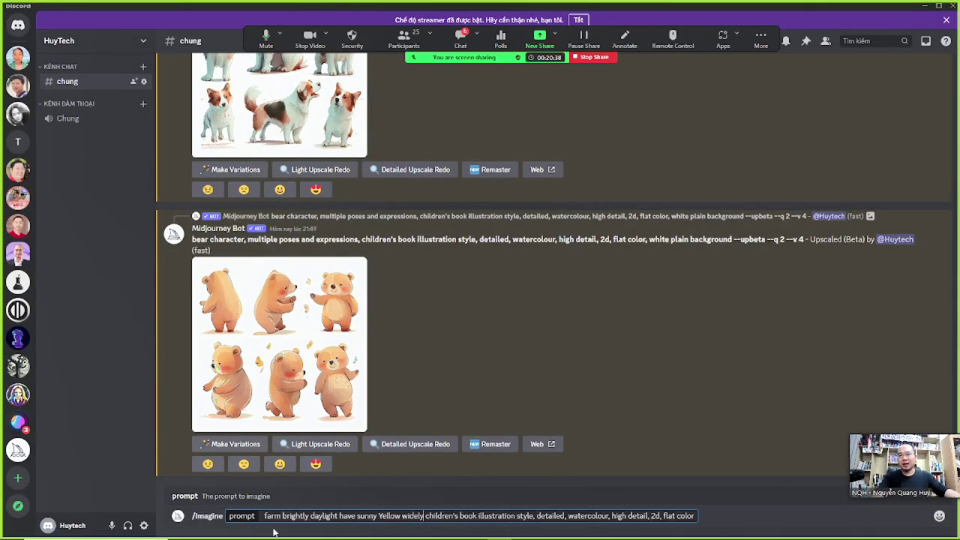
pyautogui.write(',')
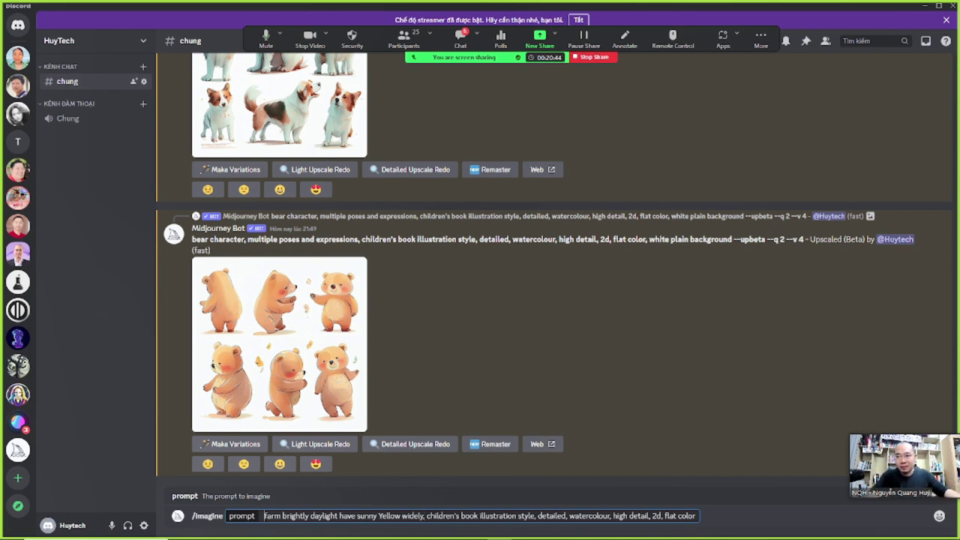
# Step: Start the prompt with "a" before "farm" and insert commas after "farm" and "brightly"
pyautogui.press('Home')
pyautogui.write('a')
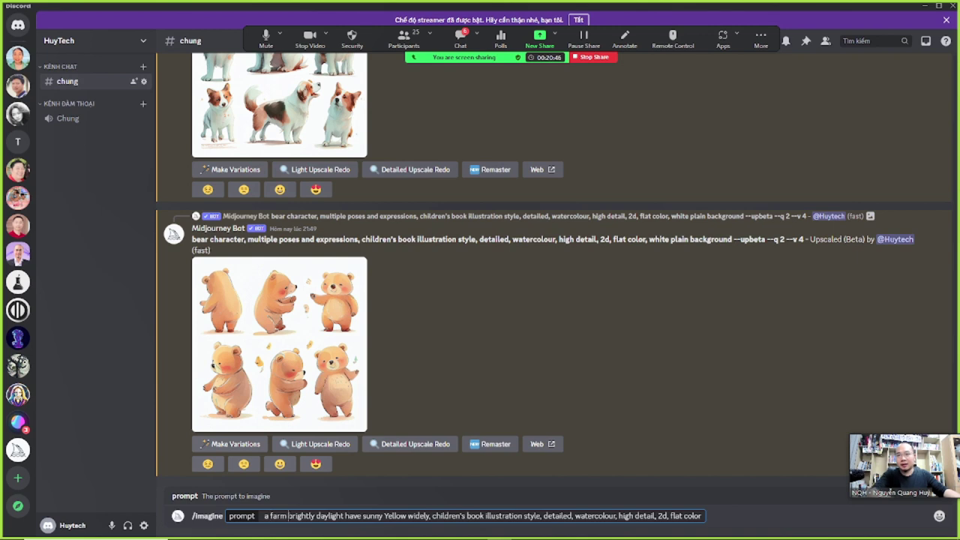
pyautogui.click(289, 516)
pyautogui.press('BackSpace')
pyautogui.write(',')
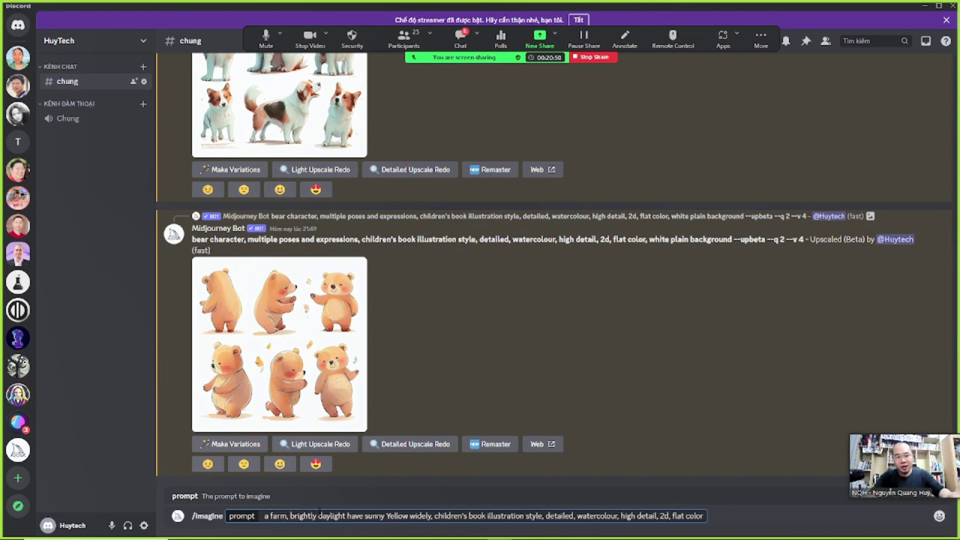
pyautogui.click(316, 516)
pyautogui.write(',')
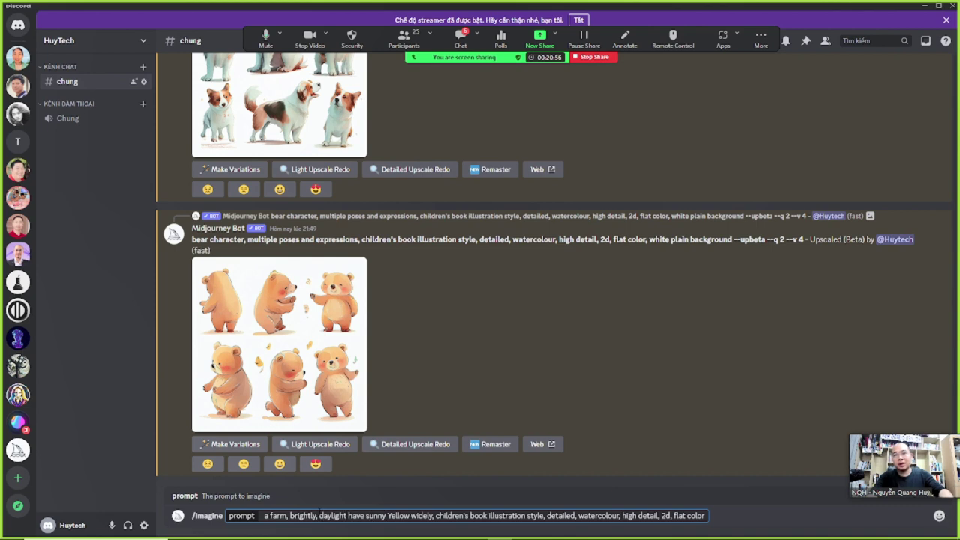
# Step: Reorder the prompt's light wording to "daylight have Yellow sunny," and submit the farm prompt to Midjourney
pyautogui.press('Right')
pyautogui.press('Right')
pyautogui.hotkey('shift', 'Left')
pyautogui.hotkey('shift', 'Left')
pyautogui.hotkey('shift', 'Left')
pyautogui.hotkey('shift', 'Left')
pyautogui.hotkey('shift', 'Left')
pyautogui.press('BackSpace')
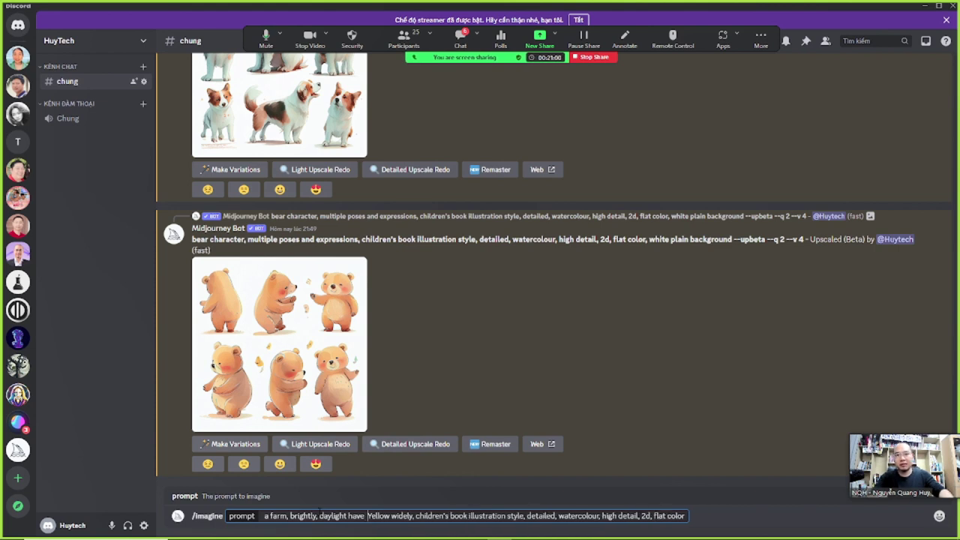
pyautogui.press('Right')
pyautogui.press('Right')
pyautogui.write('sunny,')
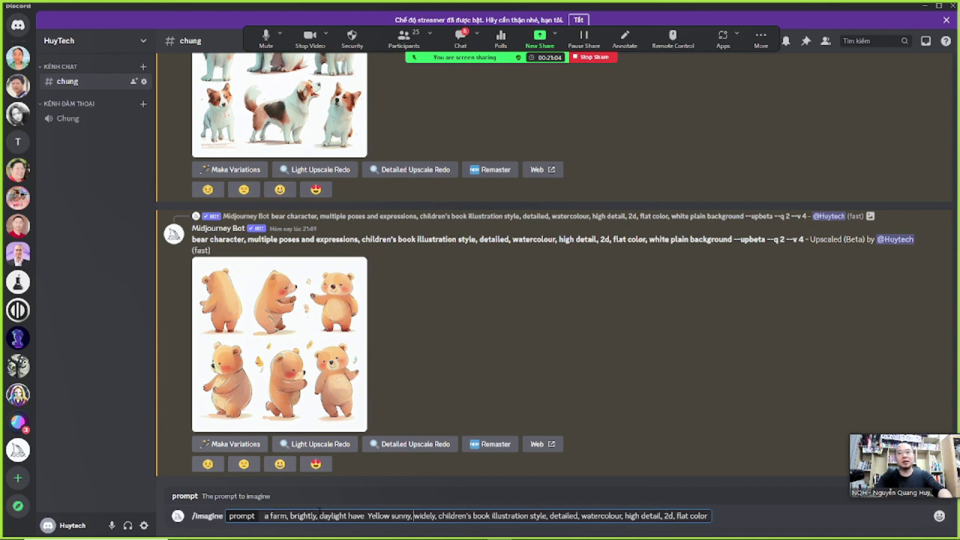
pyautogui.press('Return')
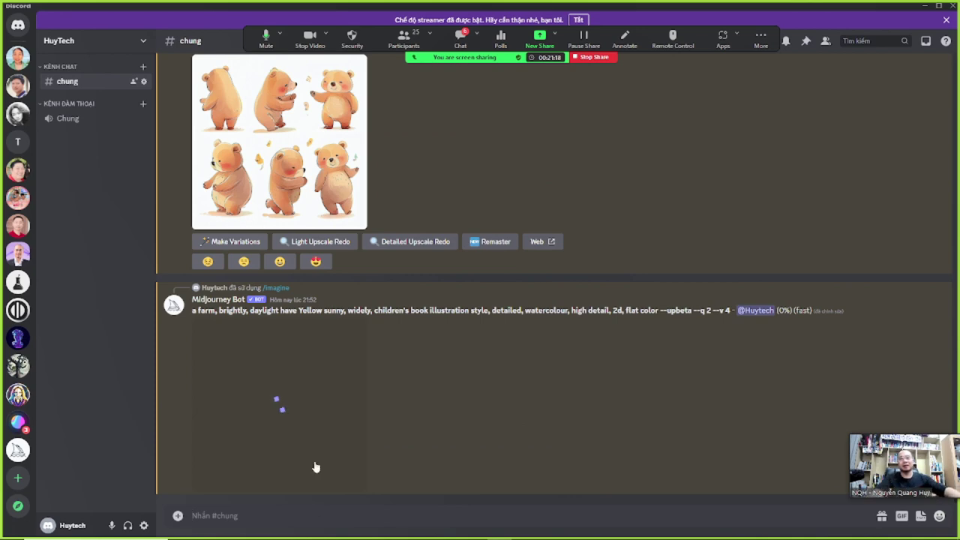
# Step: Go to the story page in Notion and read its opening paragraphs for the setting of the next scene
pyautogui.hotkey('alt', 'Tab')
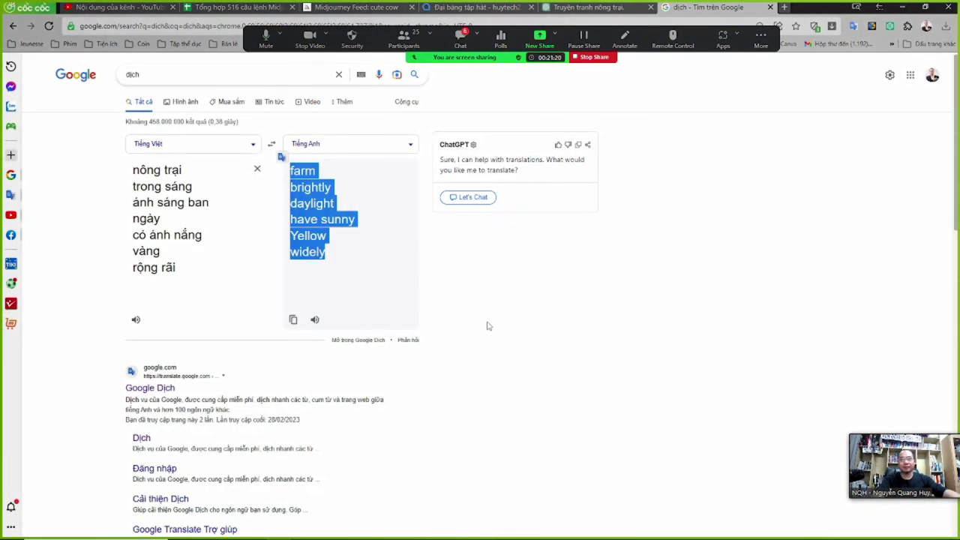
pyautogui.click(484, 326)
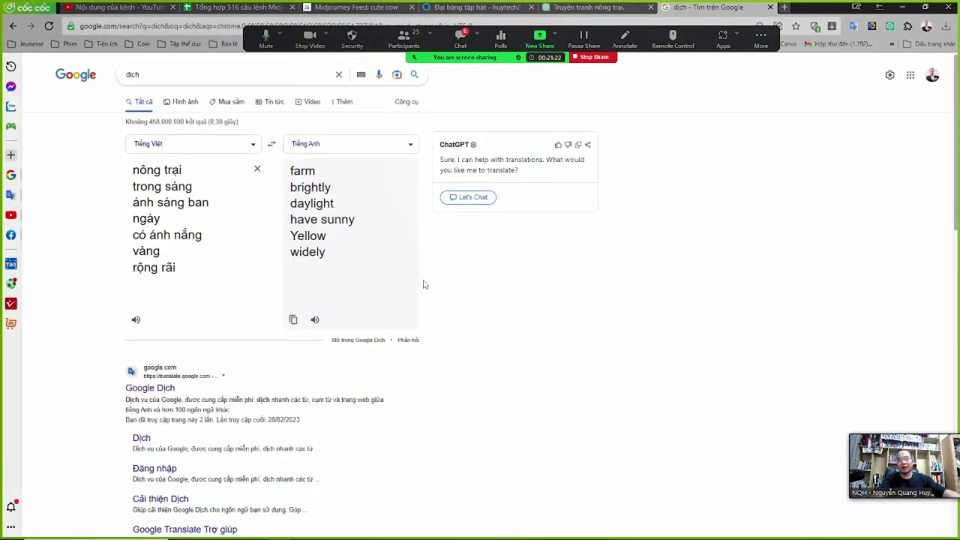
pyautogui.hotkey('alt', 'Tab')
pyautogui.press('Tab')
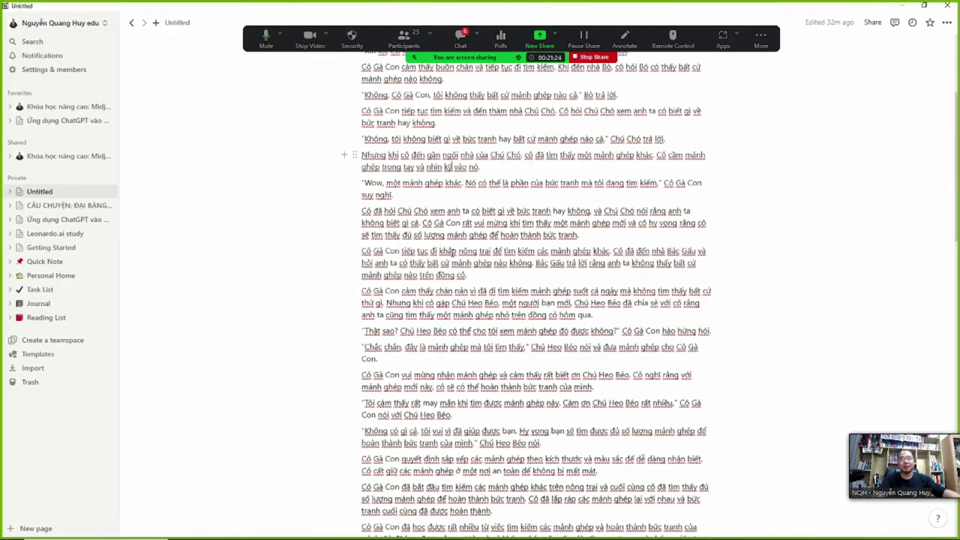
pyautogui.scroll(3, 449, 293)
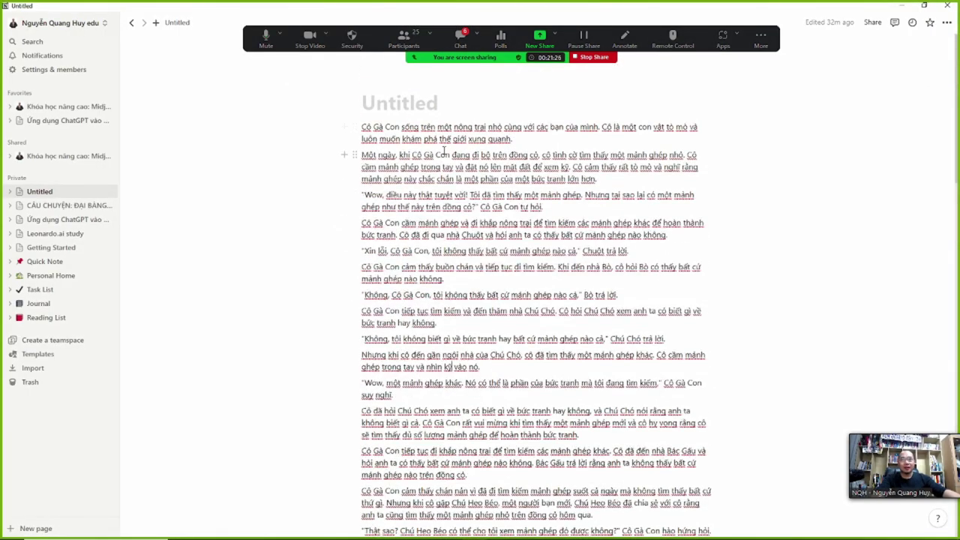
pyautogui.moveTo(481, 155); pyautogui.dragTo(578, 155)
pyautogui.click(576, 158)
# Step: Switch to the browser's Google translation page, translate "đồng cỏ" into English, and select the translated word
pyautogui.hotkey('alt', 'Tab')
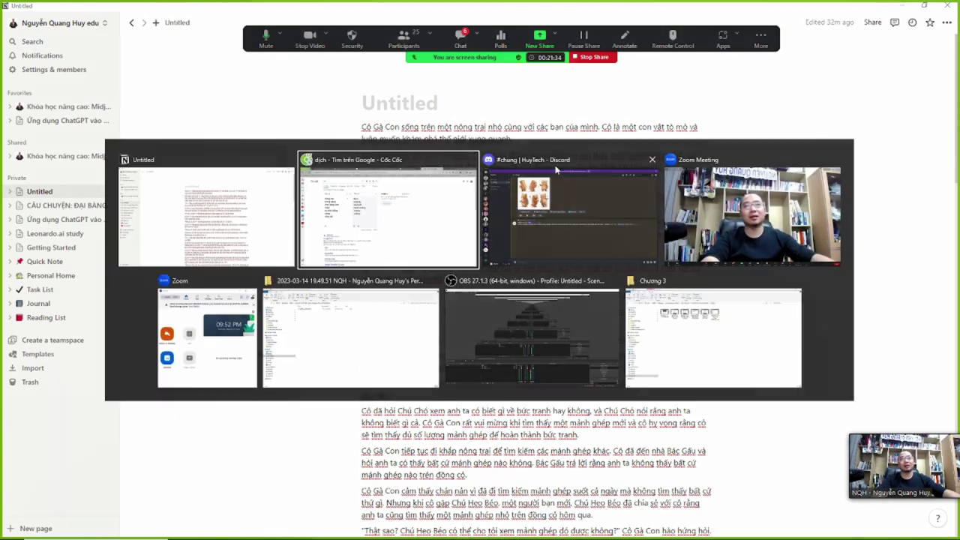
pyautogui.hotkey('ctrl', 'a')
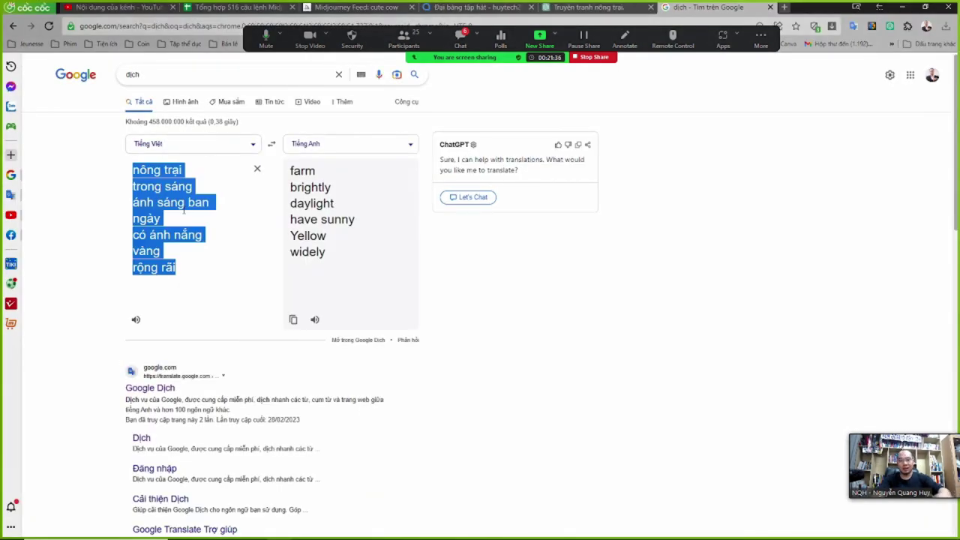
pyautogui.write('đoồng cỡ')
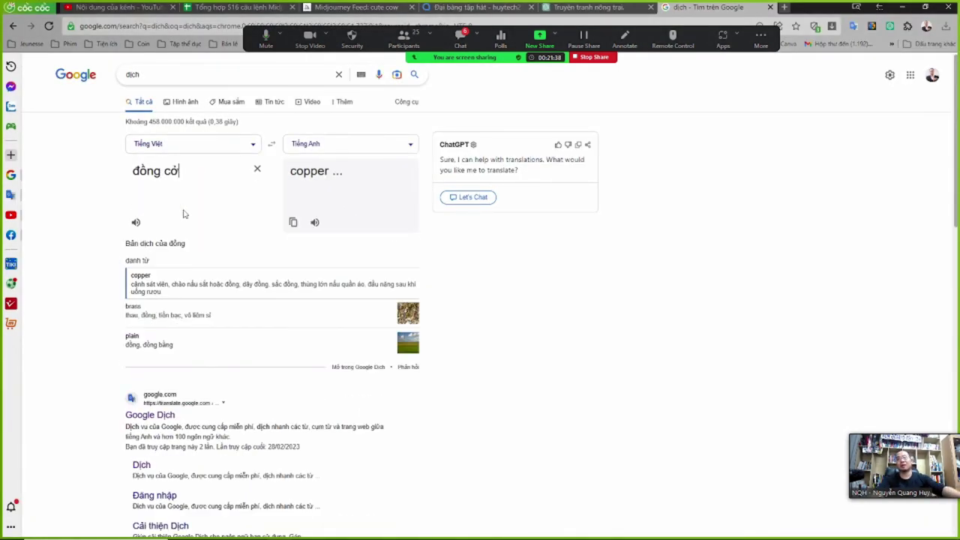
pyautogui.press('BackSpace')
pyautogui.write('ỏ')
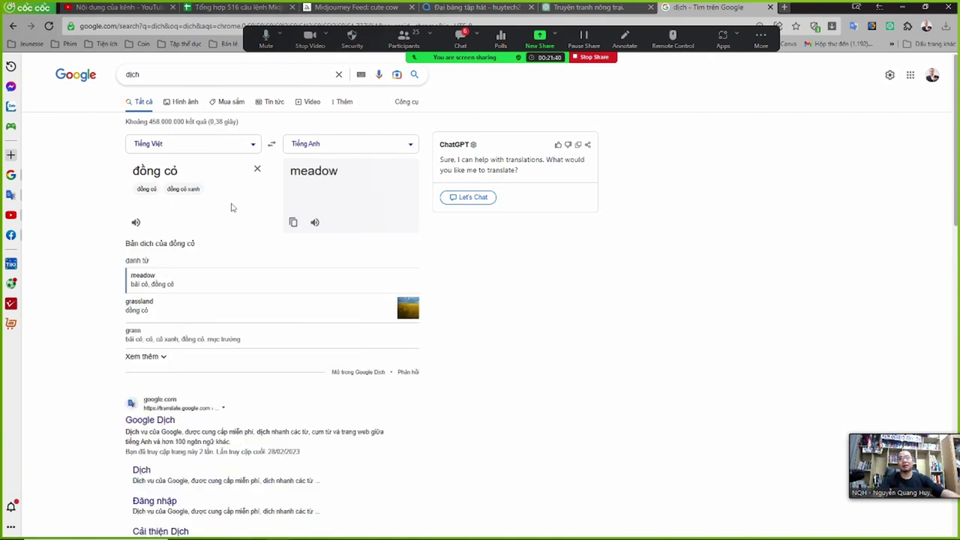
pyautogui.moveTo(342, 178); pyautogui.dragTo(293, 156)
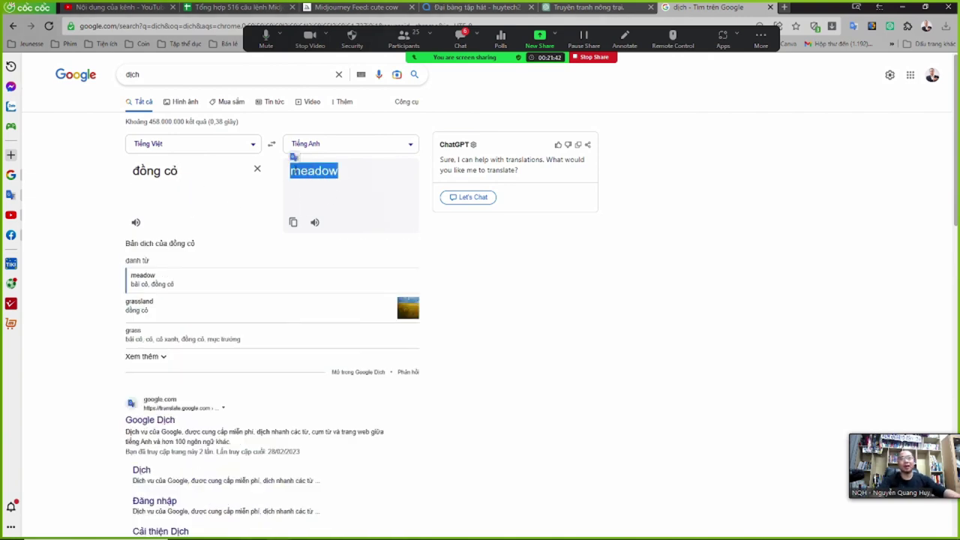
# Step: Switch to Discord and examine the generated farm image grid at enlarged size, then close the preview
pyautogui.hotkey('alt', 'Tab')
pyautogui.hotkey('alt', 'Tab')
pyautogui.press('Tab')
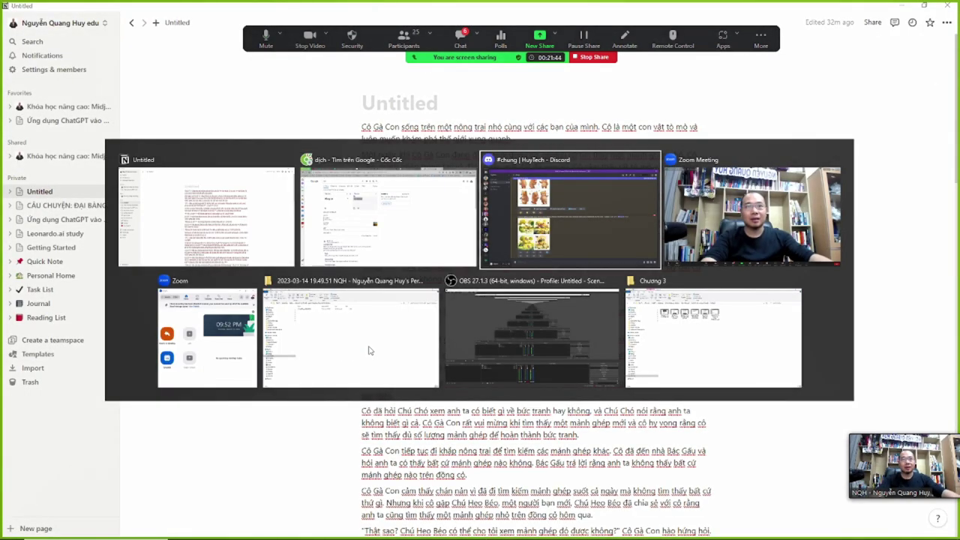
pyautogui.click(299, 360)
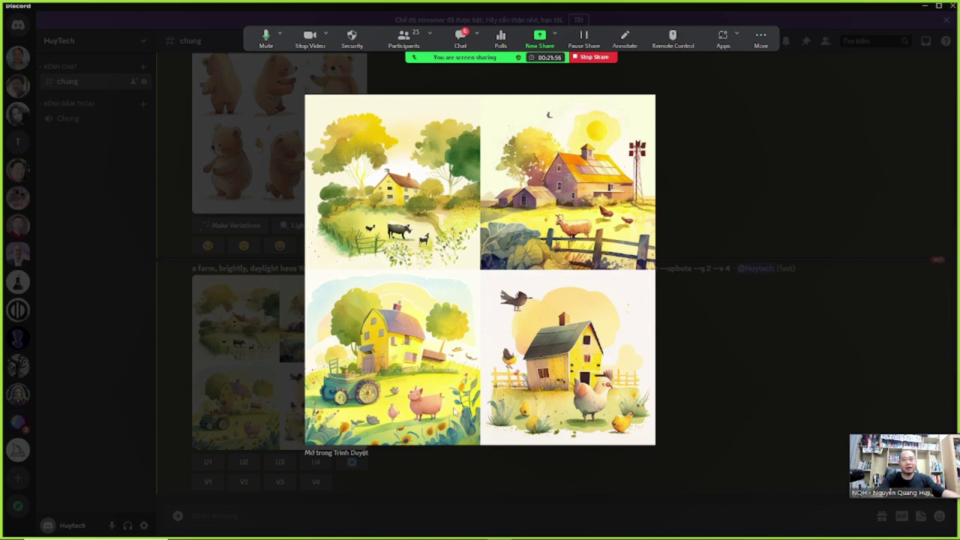
pyautogui.press('Escape')
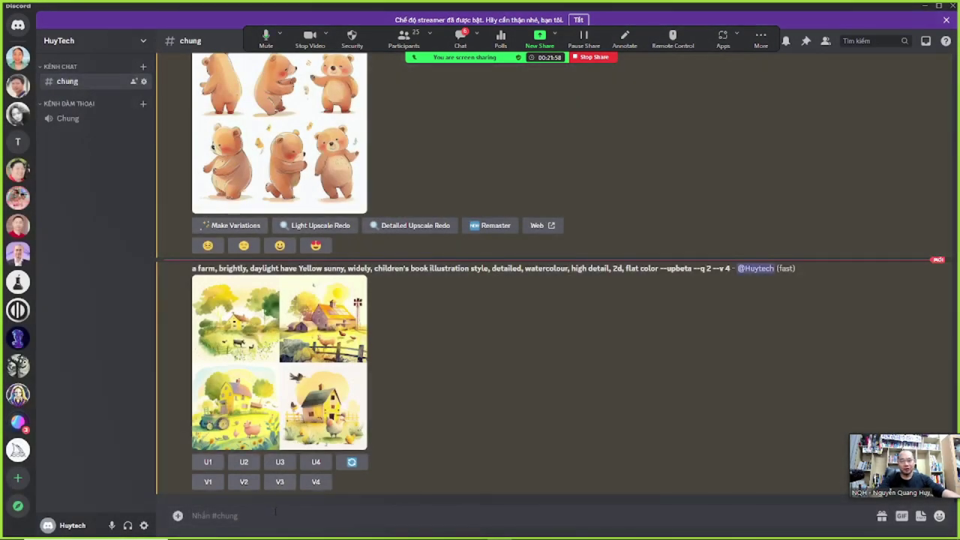
# Step: Start a new /imagine command and fill its prompt with the previous farm prompt's text up to "flat color"
pyautogui.write('/im')
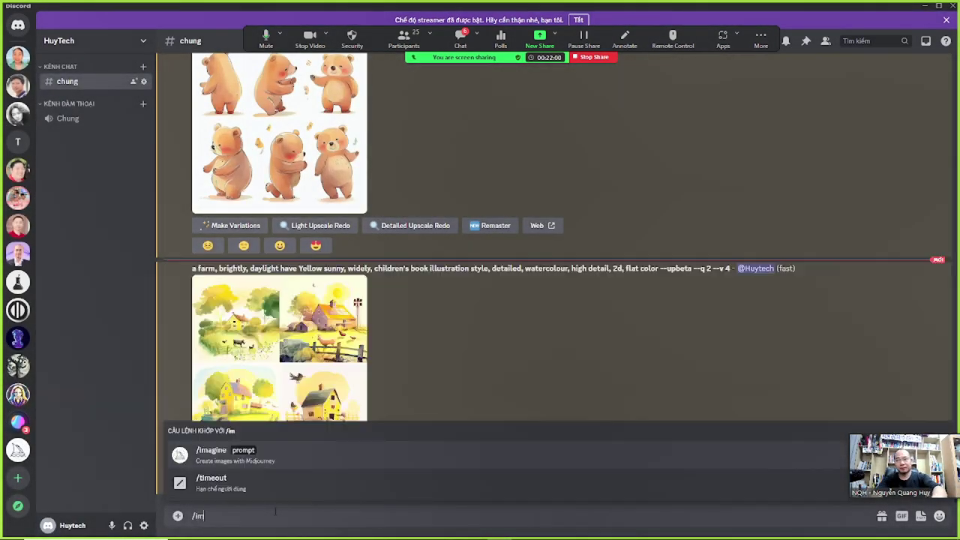
pyautogui.click(419, 374)
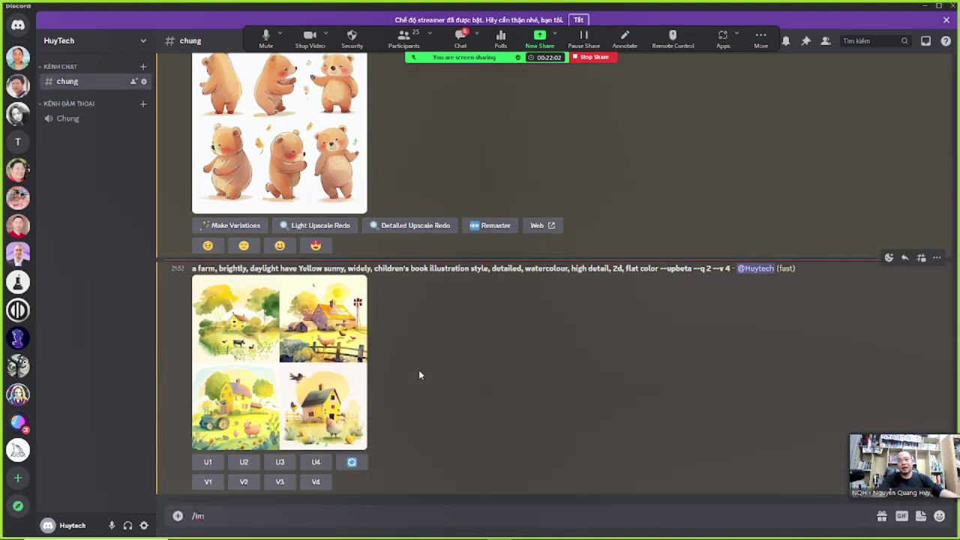
pyautogui.click(320, 369)
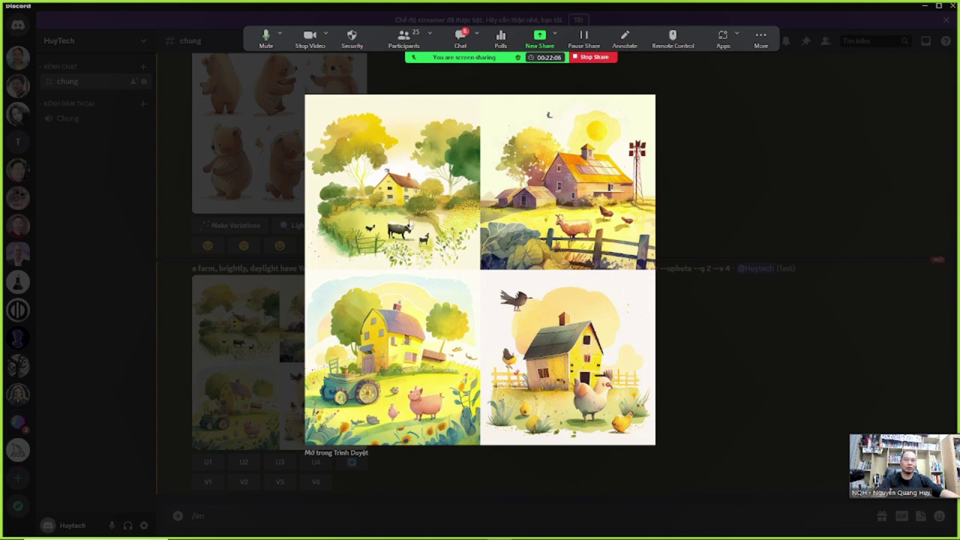
pyautogui.press('Escape')
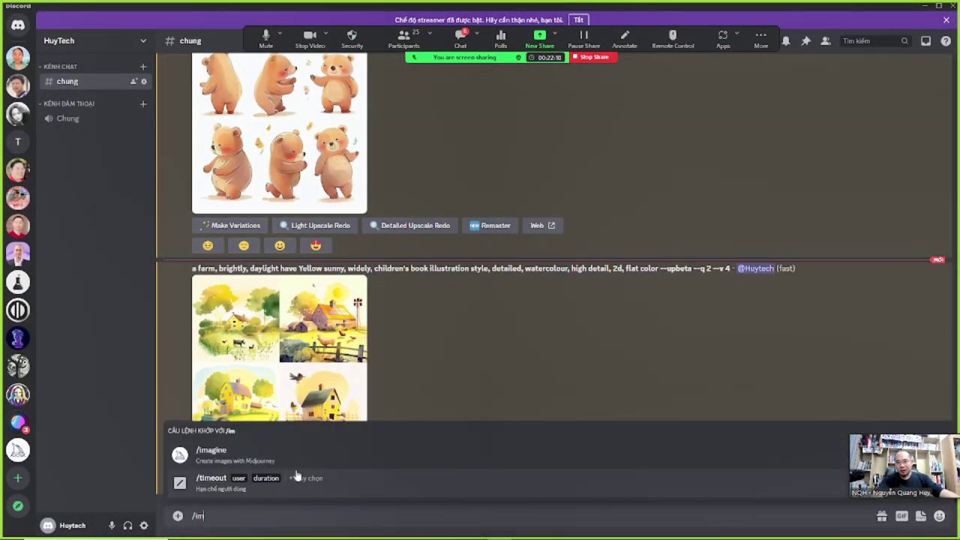
pyautogui.click(295, 463)
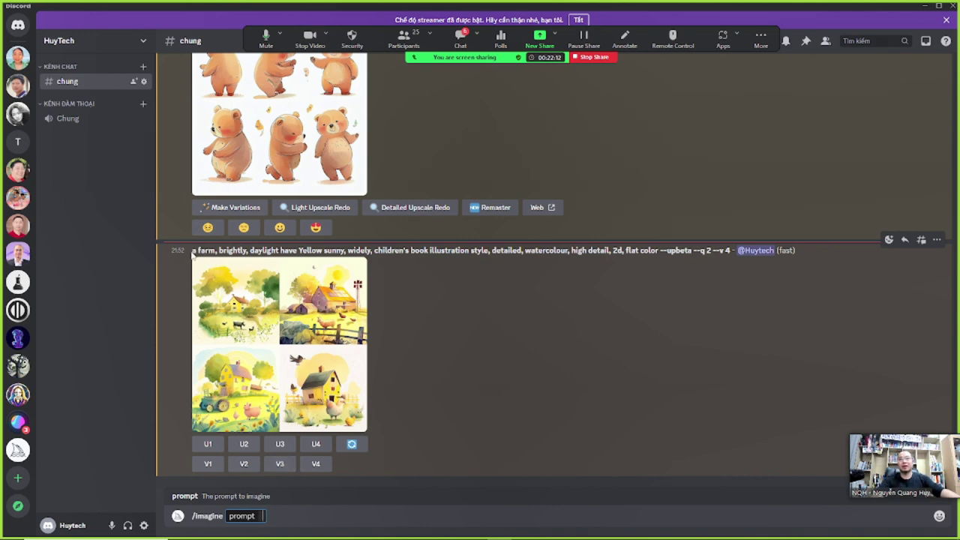
pyautogui.moveTo(192, 254); pyautogui.dragTo(629, 263)
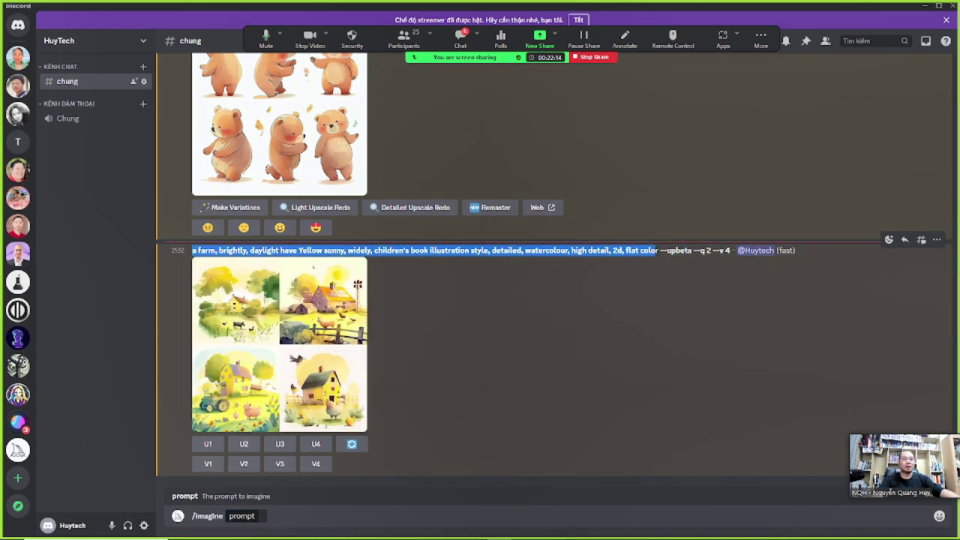
pyautogui.hotkey('ctrl', 'c')
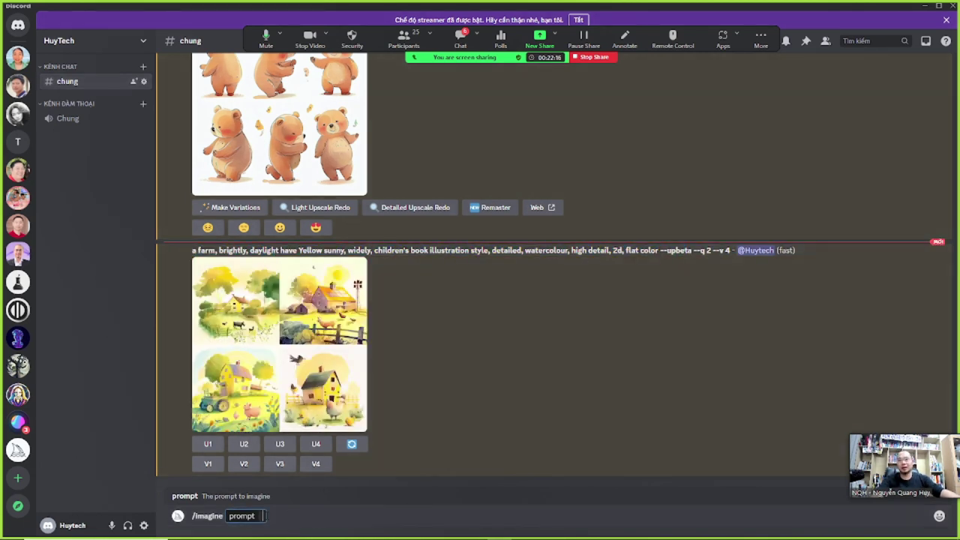
pyautogui.hotkey('ctrl', 'v')
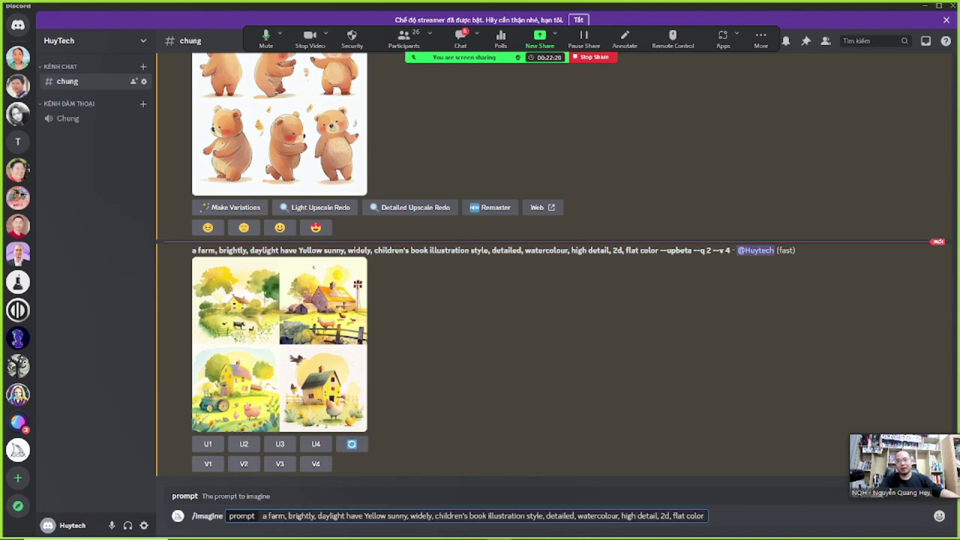
# Step: Insert "landscape," after "a farm," in the prompt and submit it to Midjourney
pyautogui.click(286, 517)
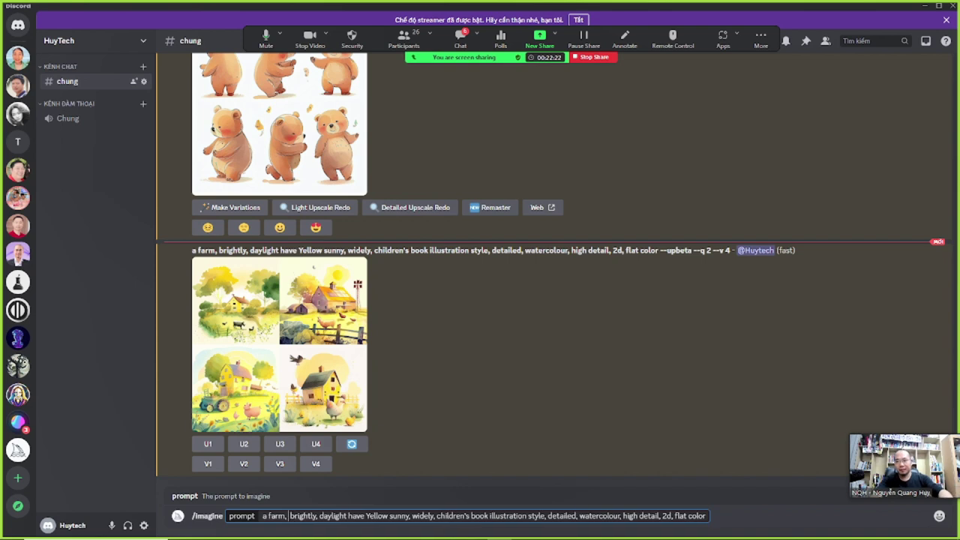
pyautogui.write('land')
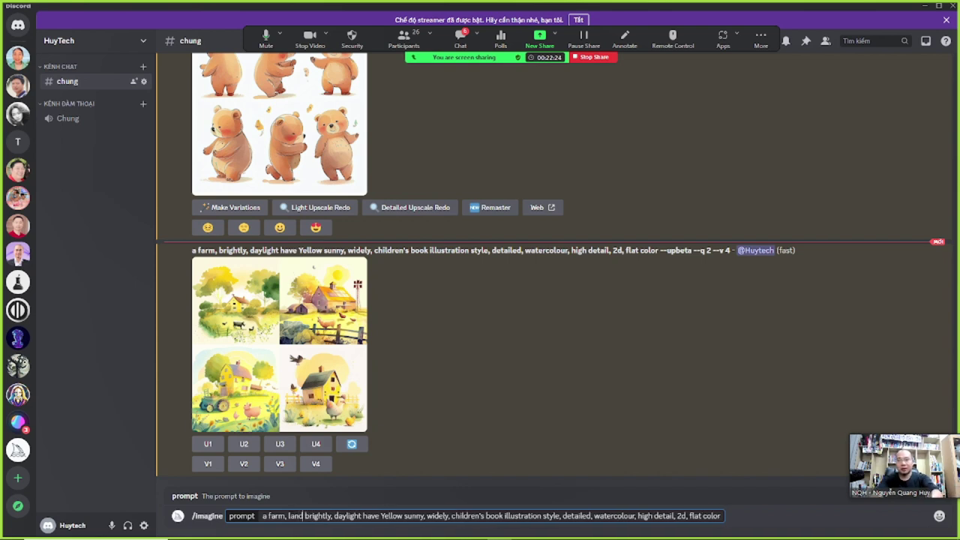
pyautogui.write('scape')
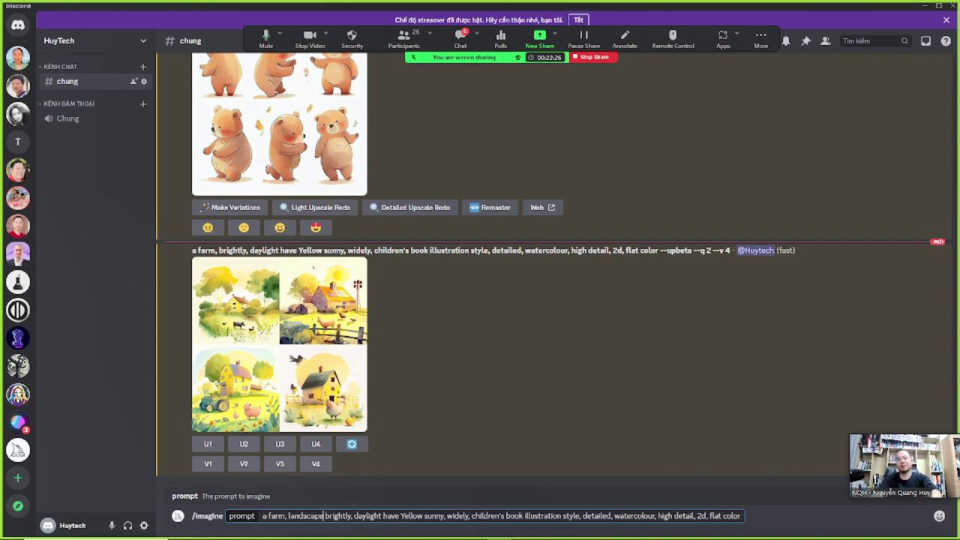
pyautogui.write(',')
pyautogui.press('Return')
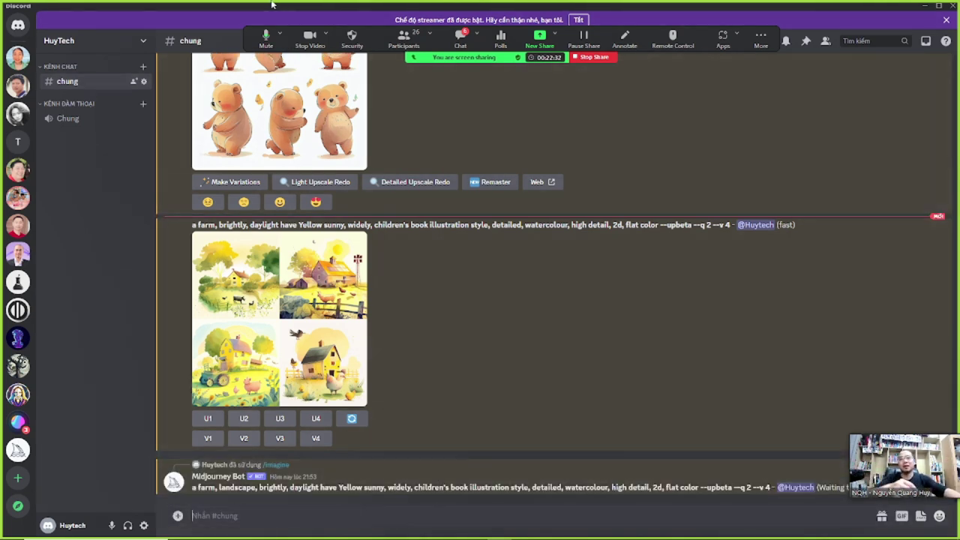
# Step: Examine the first farm image grid at enlarged size and compare it with the landscape version being generated
pyautogui.click(352, 293)
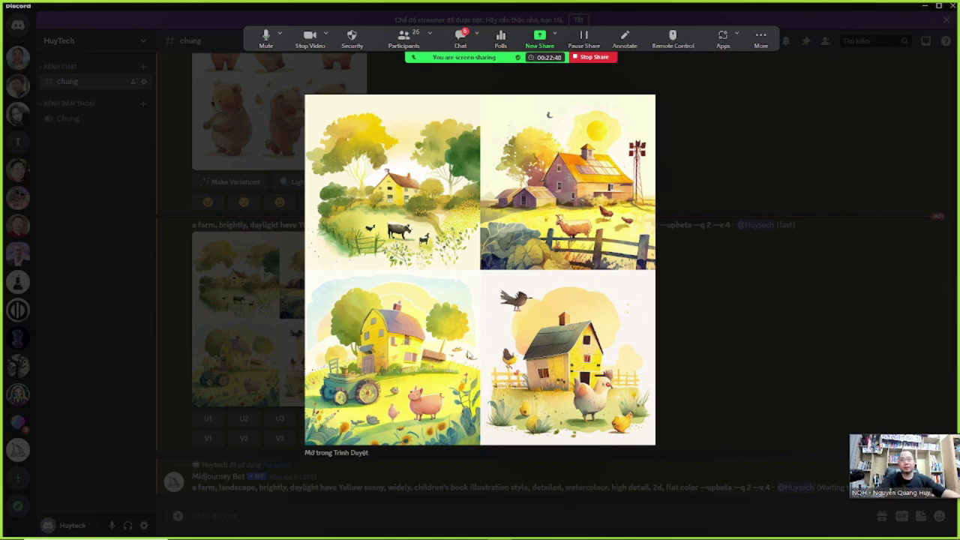
pyautogui.click(709, 351)
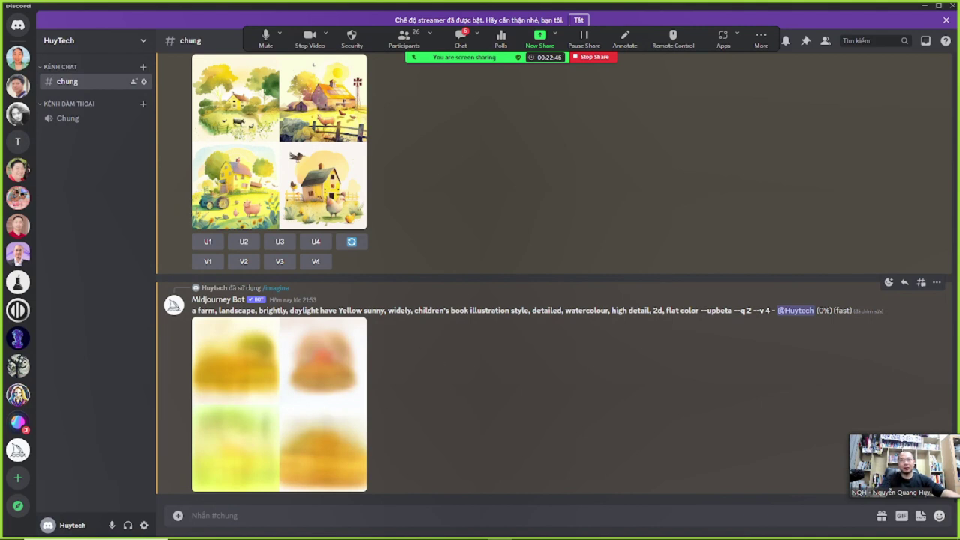
pyautogui.moveTo(499, 310); pyautogui.dragTo(277, 398)
pyautogui.click(382, 321)
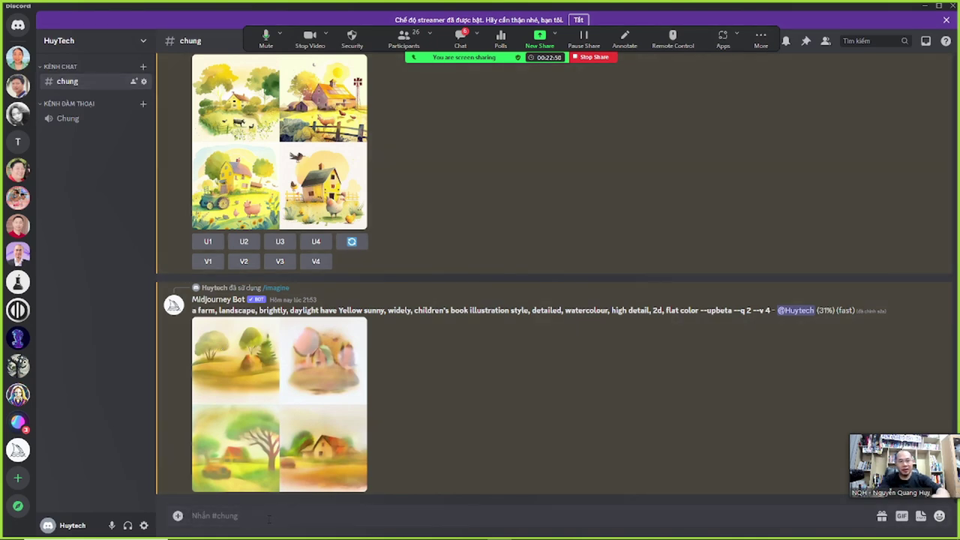
# Step: Start another /imagine command and paste the copied farm prompt into it as the base for the next scene
pyautogui.write('/im')
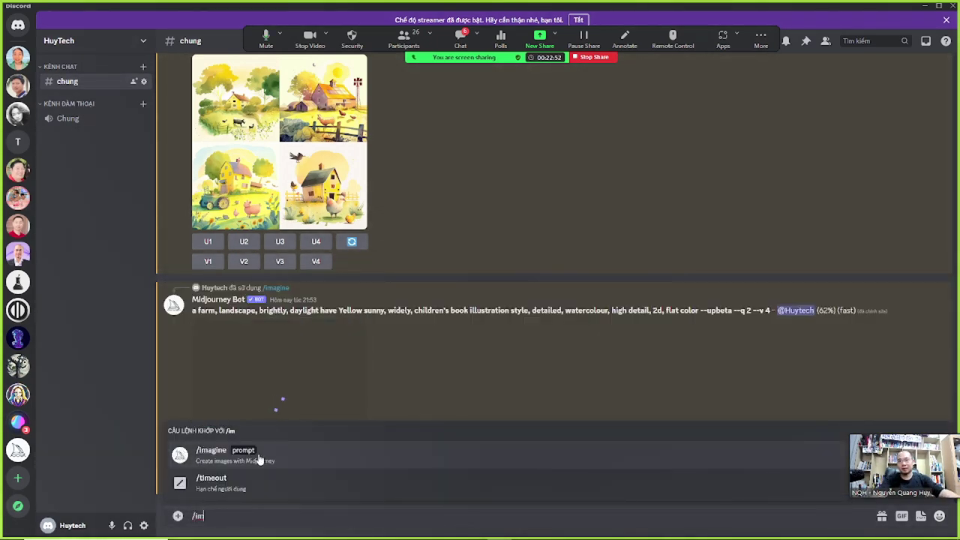
pyautogui.click(258, 459)
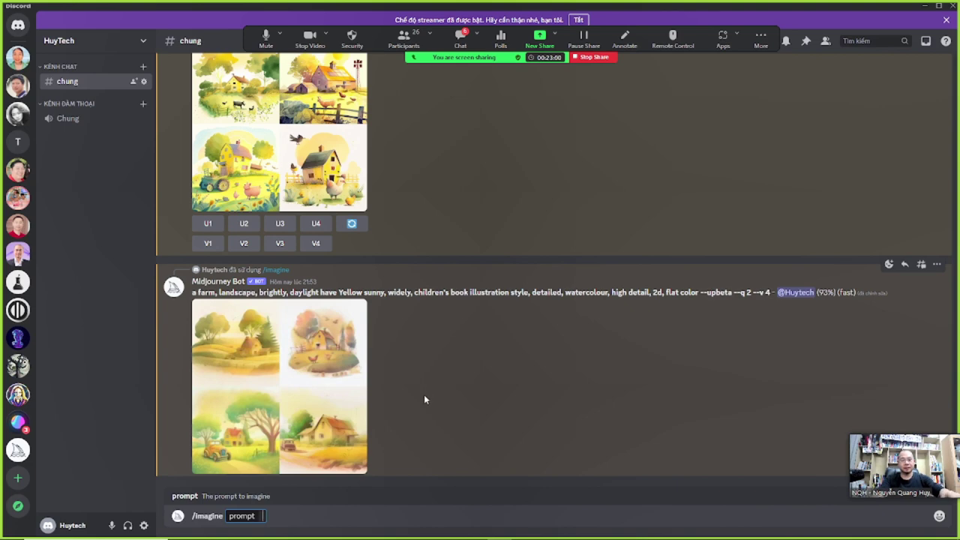
pyautogui.hotkey('ctrl', 'v')
# Step: Check the translated scene word in the browser, return to Discord, and replace "a farm" with "meadow" in the prompt
pyautogui.hotkey('alt', 'Tab')
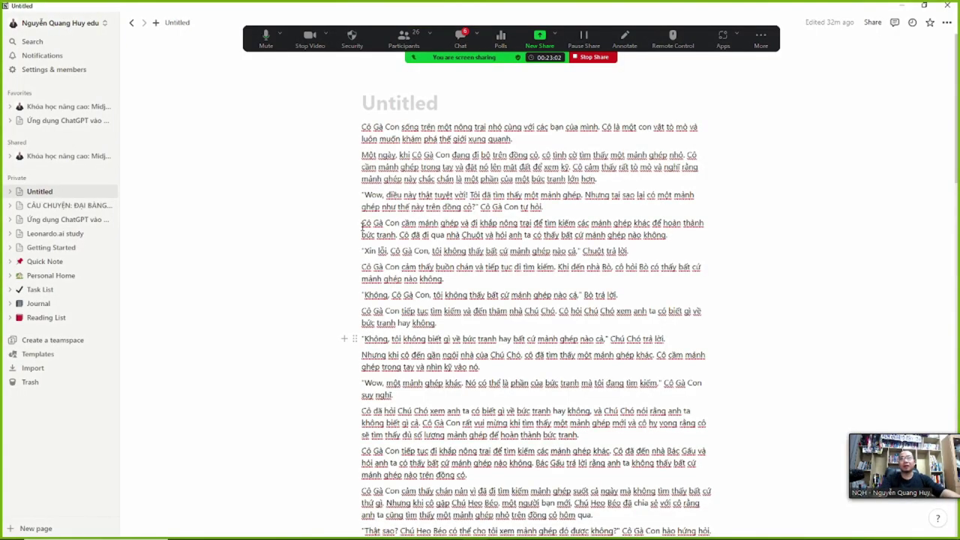
pyautogui.hotkey('alt', 'Tab')
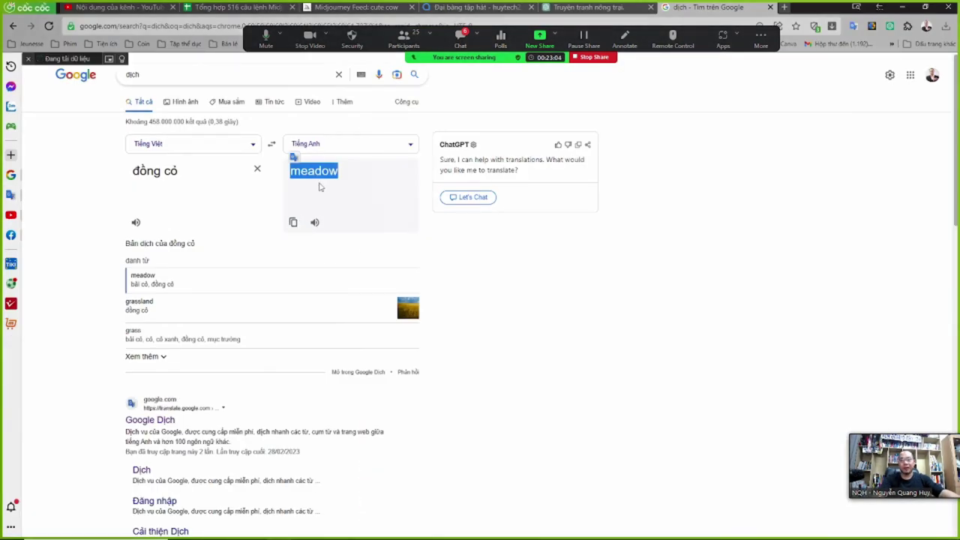
pyautogui.hotkey('alt', 'Tab')
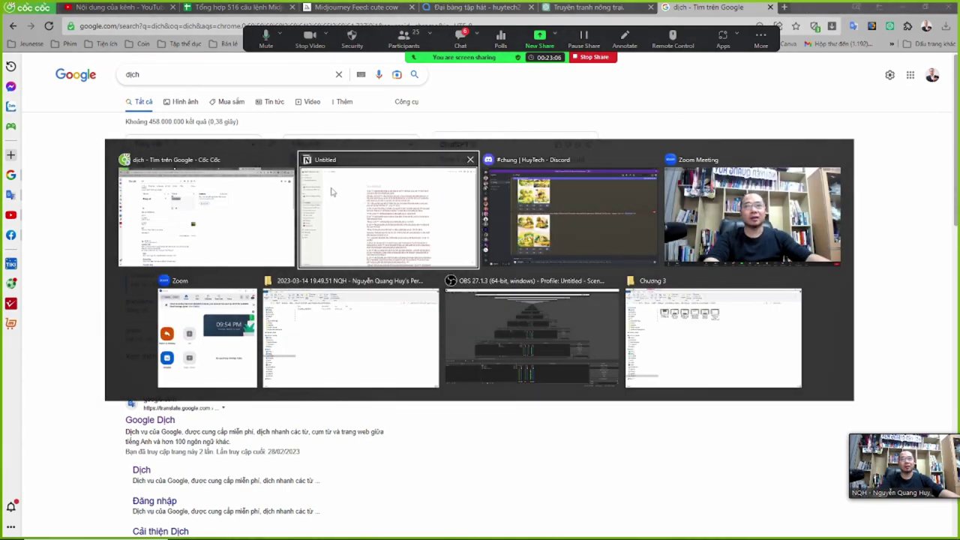
pyautogui.hotkey('alt', 'Tab')
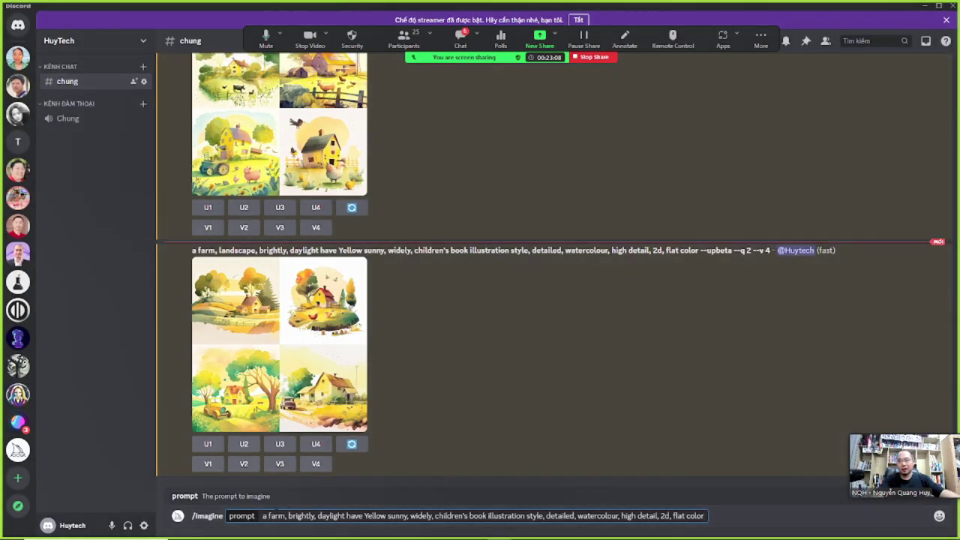
pyautogui.doubleClick(277, 516)
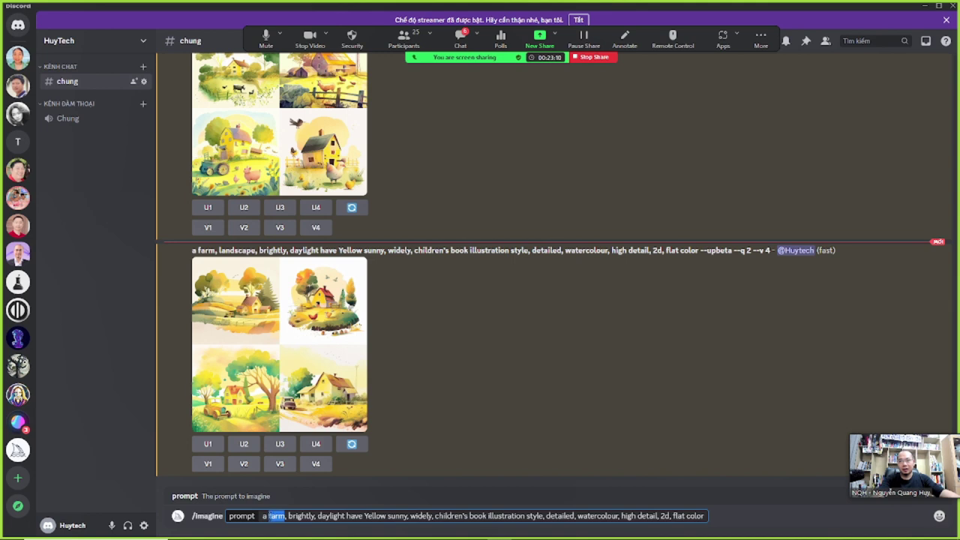
pyautogui.write('meadow')
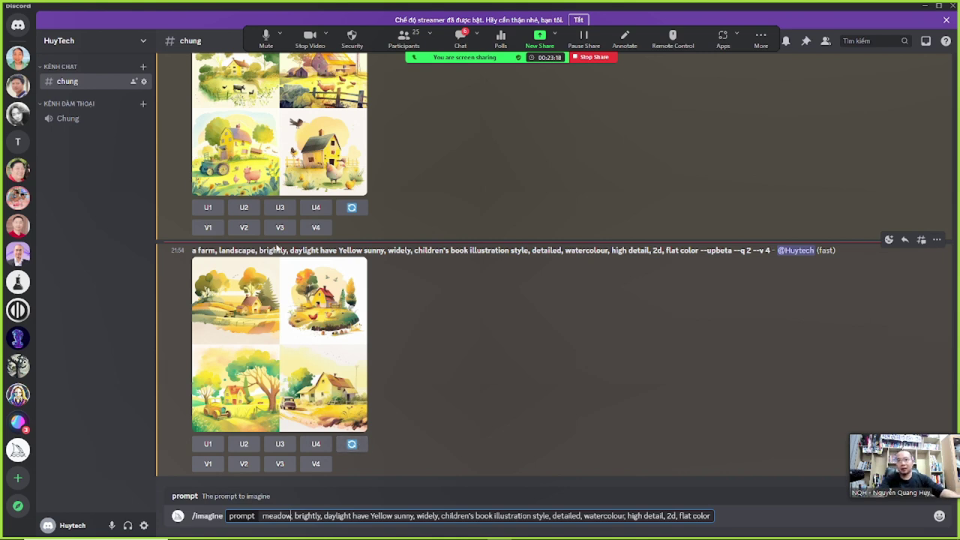
# Step: Copy "landscape" from the previous prompt, insert it with a comma after "meadow," and submit the meadow prompt to Midjourney
pyautogui.doubleClick(237, 251)
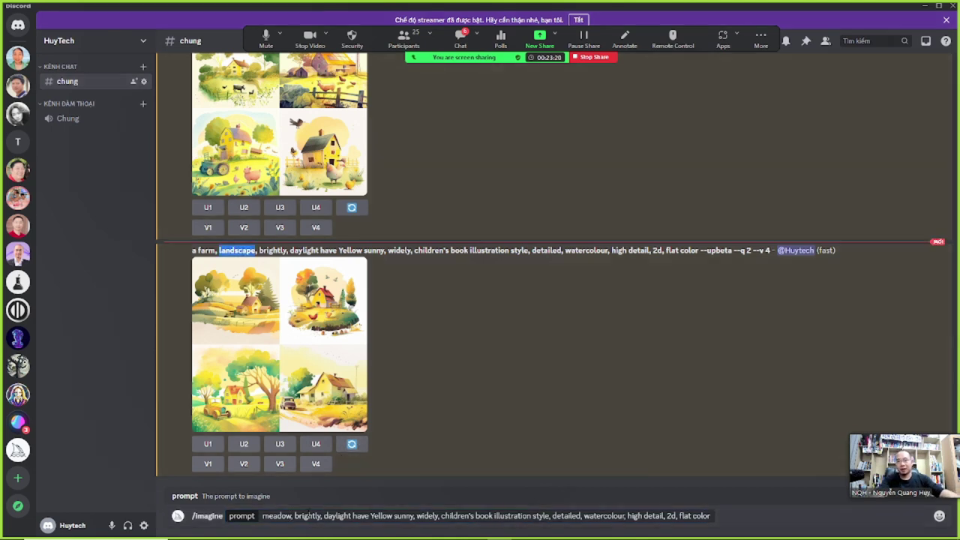
pyautogui.hotkey('ctrl', 'c')
pyautogui.click(293, 517)
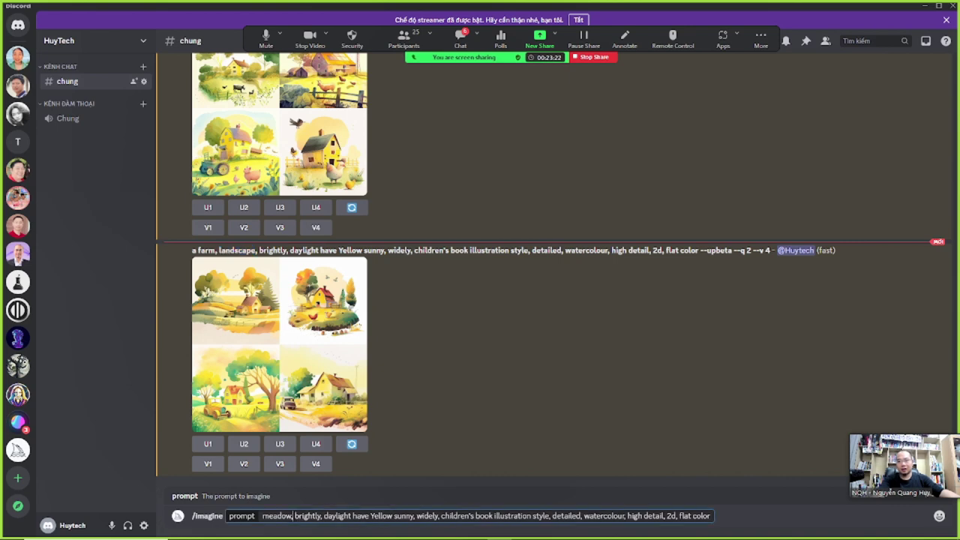
pyautogui.hotkey('ctrl', 'v')
pyautogui.write(',')
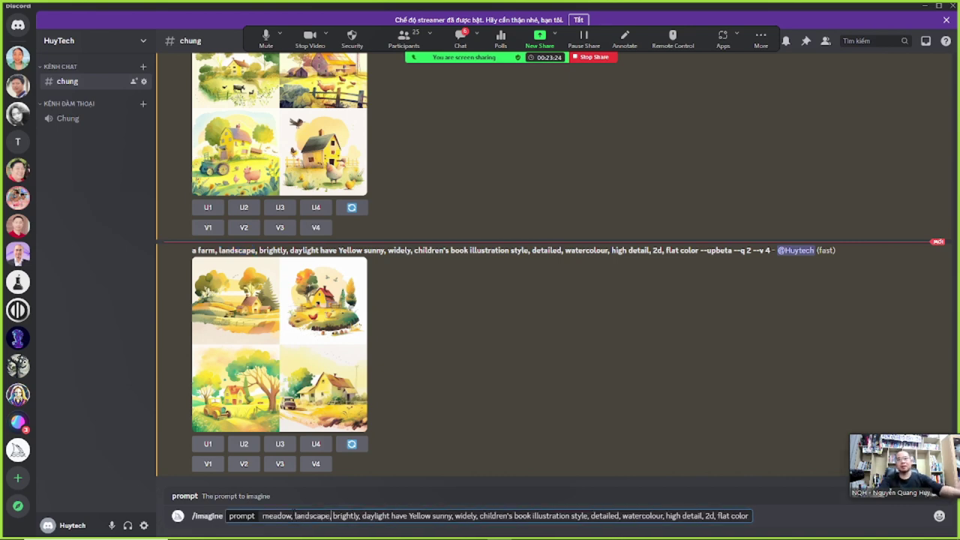
pyautogui.press('Return')
# Step: Review the farm landscape grid at enlarged size and upscale its first image
pyautogui.click(353, 296)
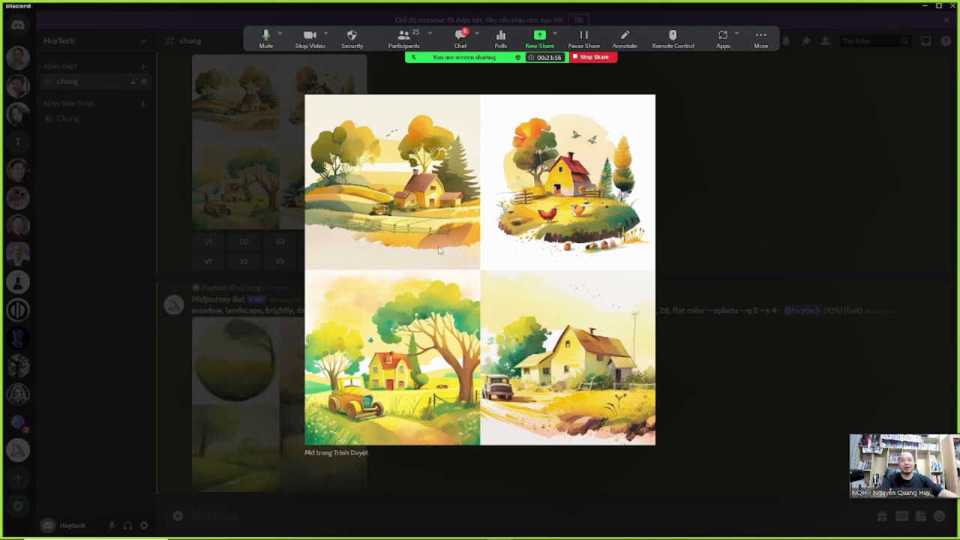
pyautogui.click(736, 334)
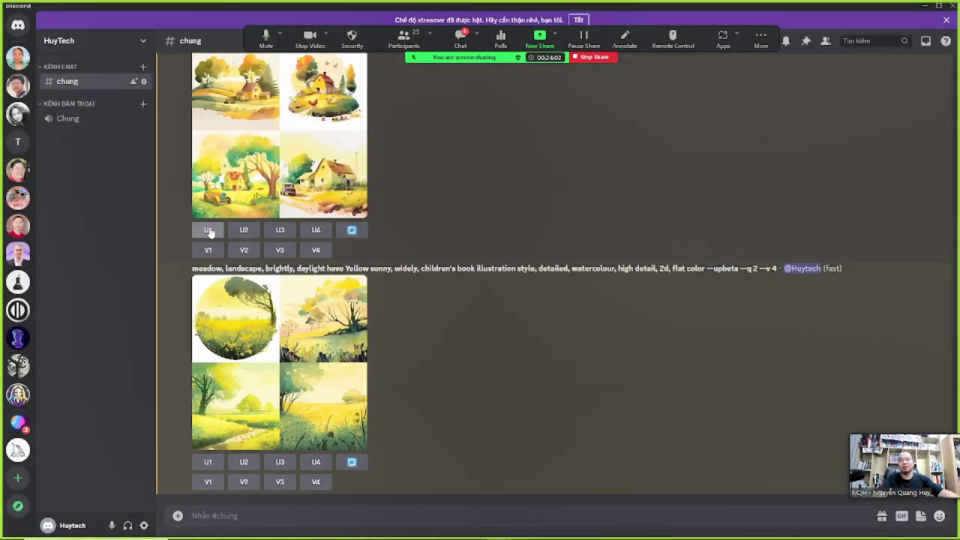
pyautogui.click(209, 232)
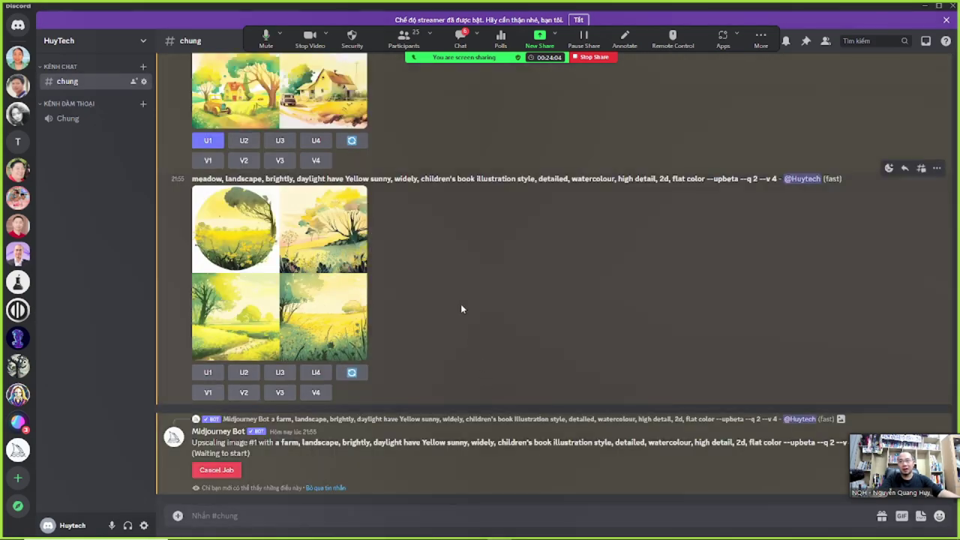
# Step: Examine the meadow image grid at enlarged size and compare its style with the farm landscape grid and the upscaled farm image
pyautogui.click(319, 337)
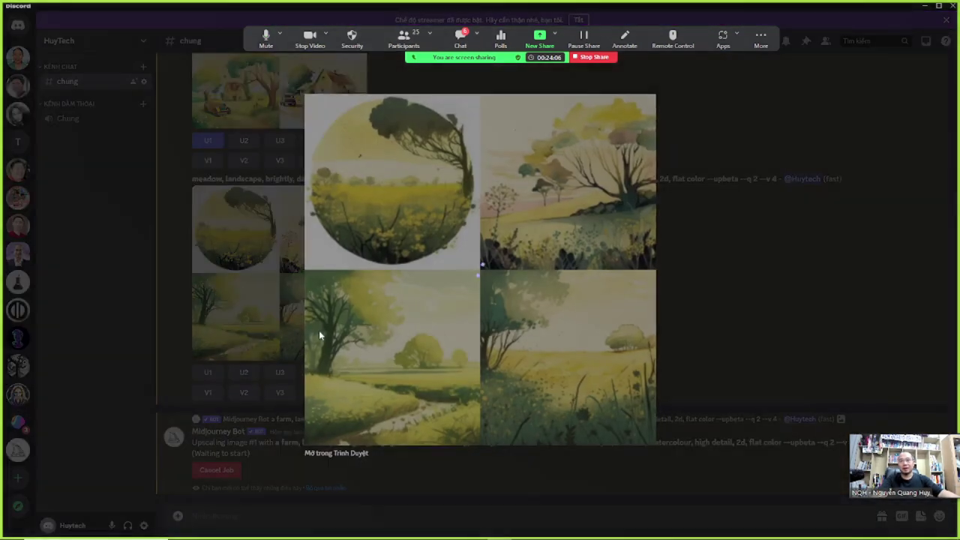
pyautogui.click(701, 317)
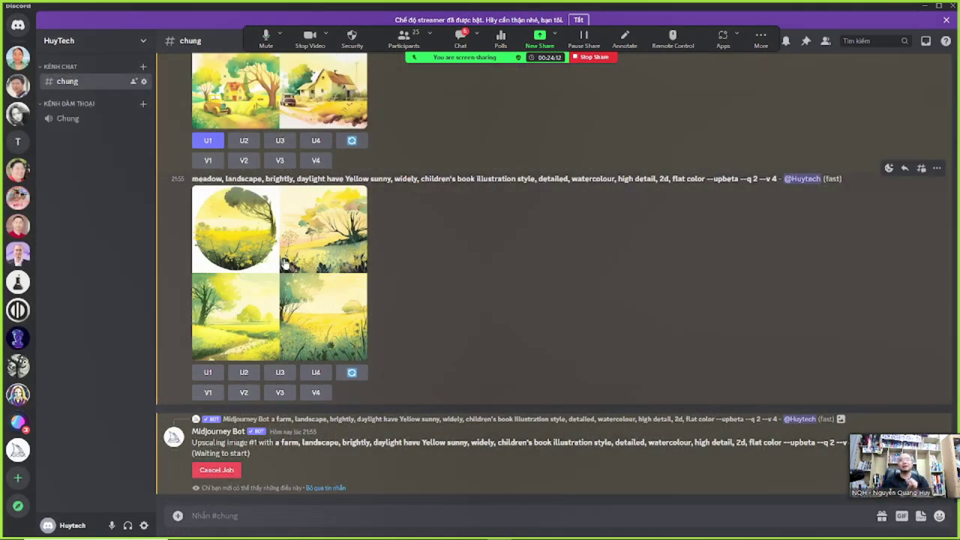
pyautogui.click(286, 276)
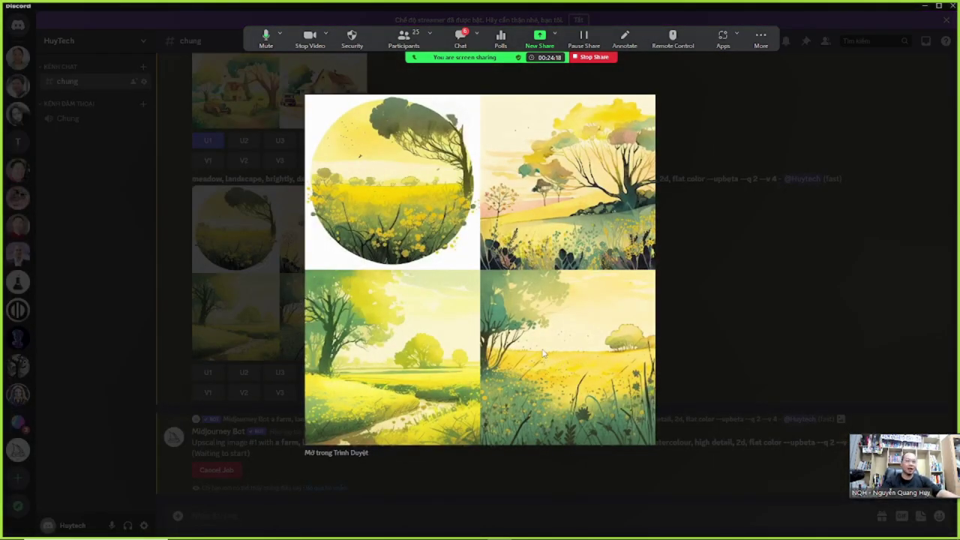
pyautogui.click(741, 302)
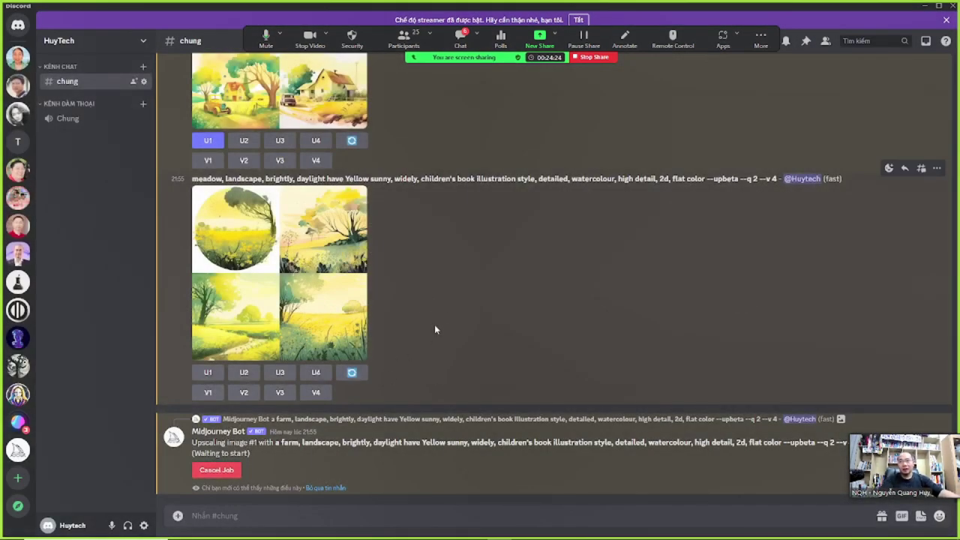
pyautogui.scroll(2, 435, 330)
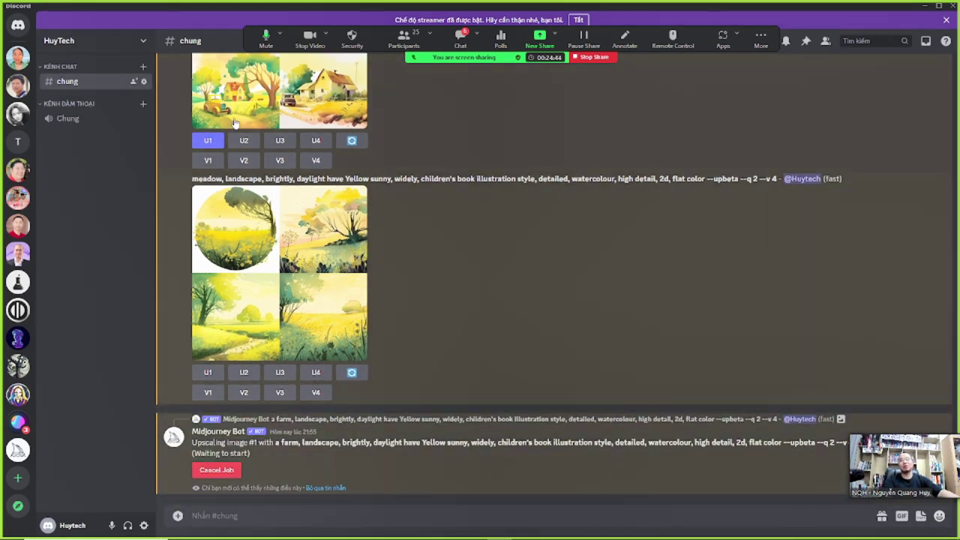
pyautogui.scroll(1, 246, 193)
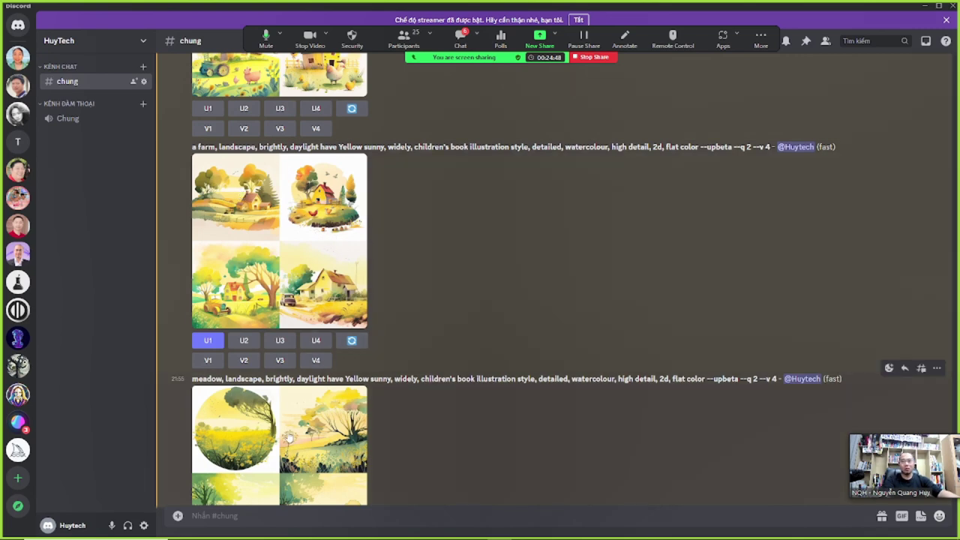
pyautogui.scroll(-3, 387, 416)
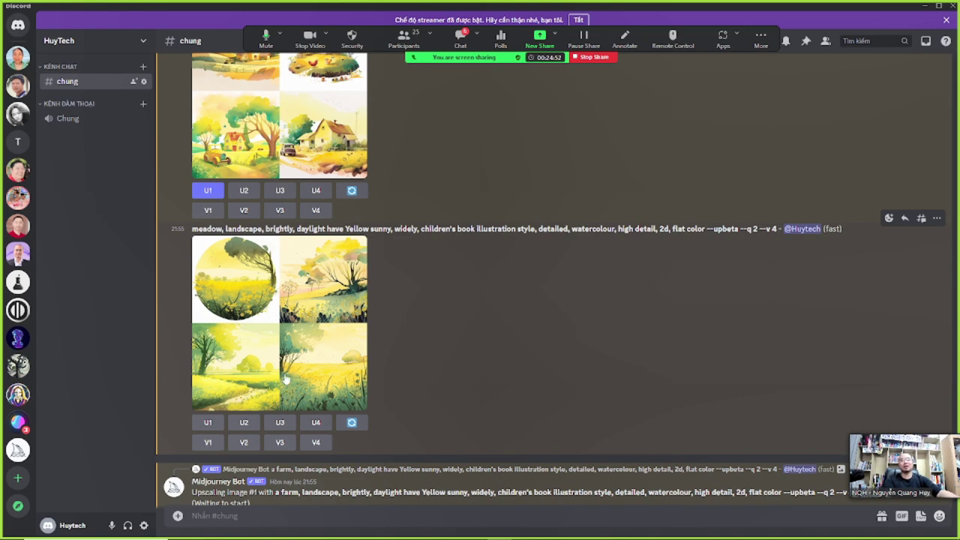
pyautogui.scroll(4, 422, 342)
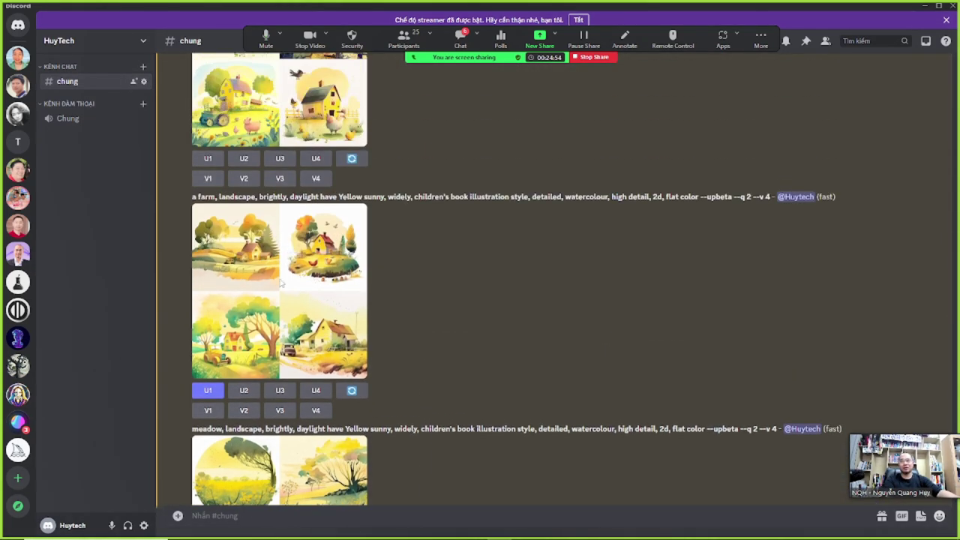
pyautogui.scroll(-5, 487, 359)
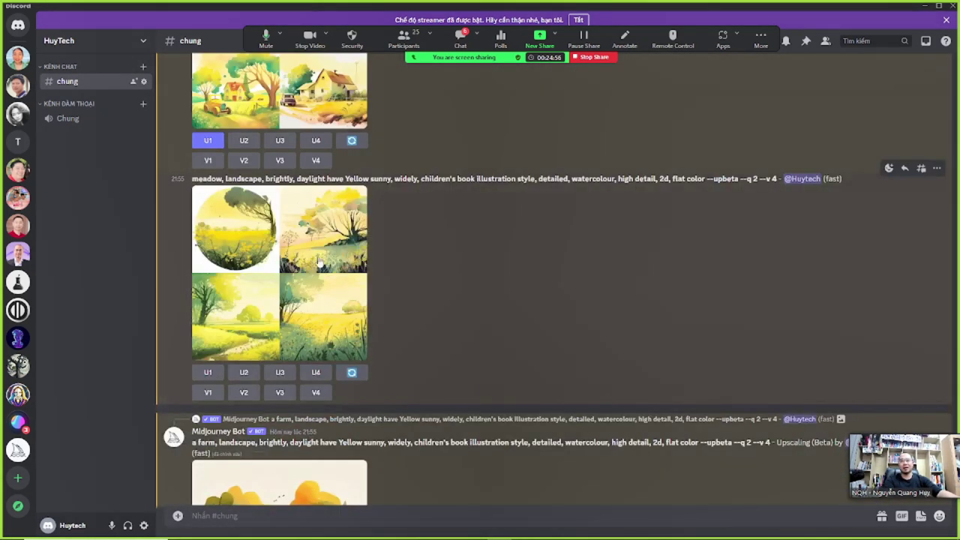
pyautogui.scroll(-2, 446, 371)
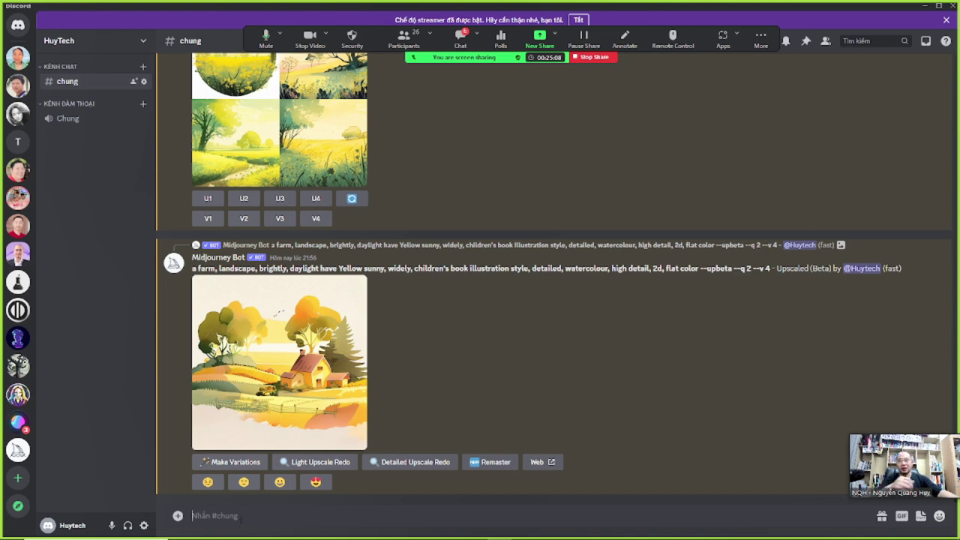
# Step: Start a new /imagine prompt with the upscaled farm image as reference, followed by the farm prompt text from "a farm" through "flat color"
pyautogui.write('/im')
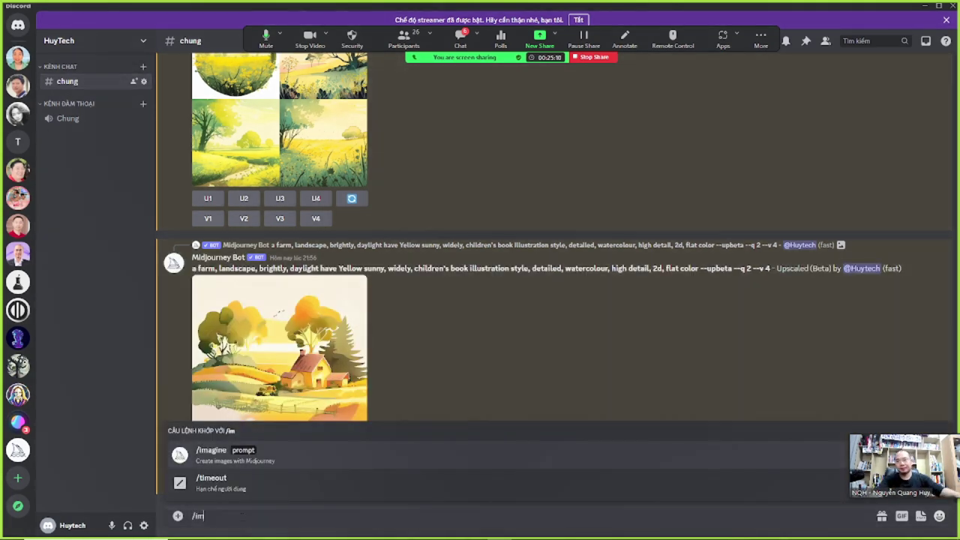
pyautogui.click(274, 455)
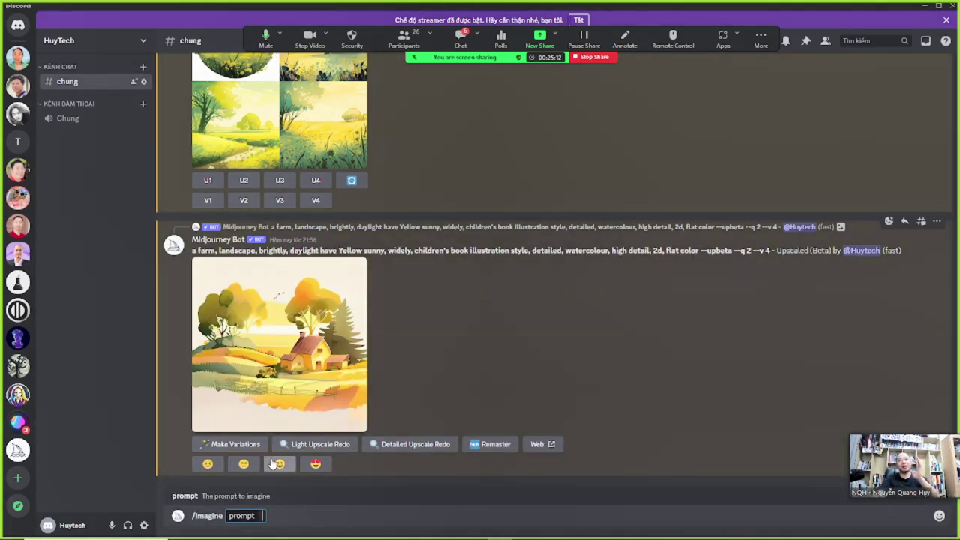
pyautogui.moveTo(268, 536); pyautogui.dragTo(263, 517)
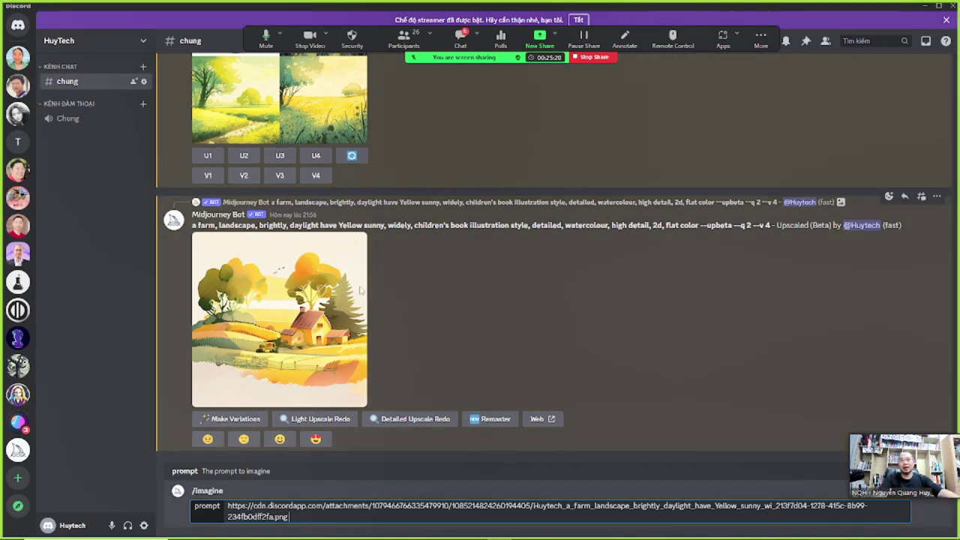
pyautogui.moveTo(192, 233); pyautogui.dragTo(691, 226)
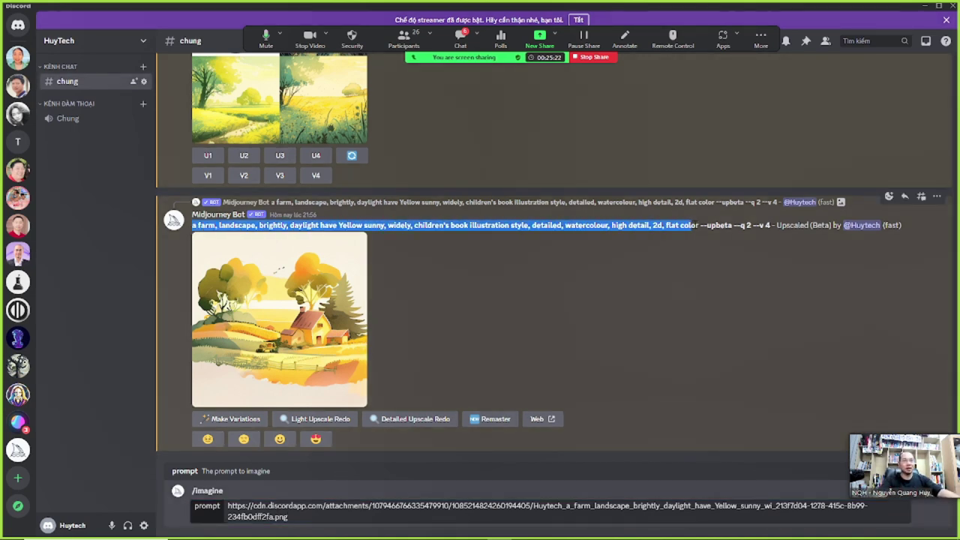
pyautogui.hotkey('ctrl', 'c')
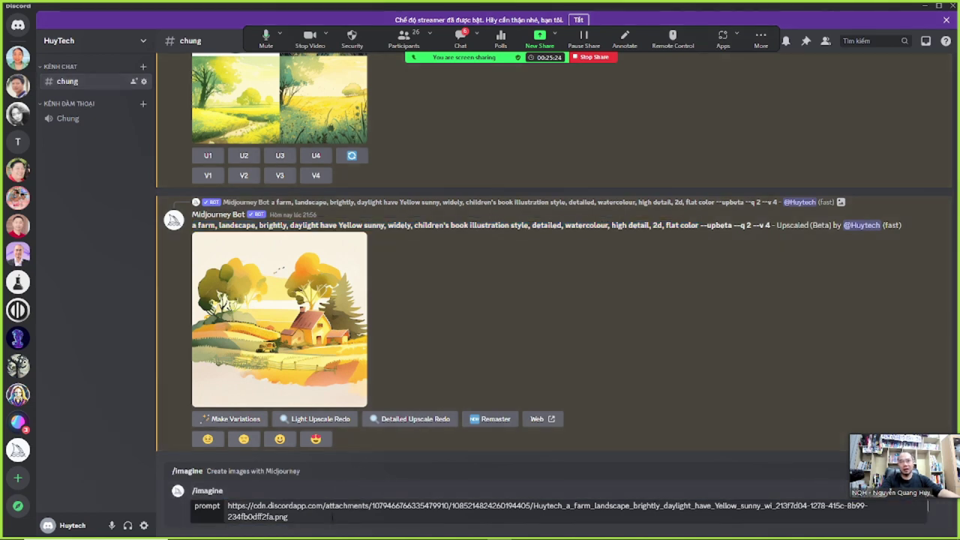
pyautogui.hotkey('ctrl', 'v')
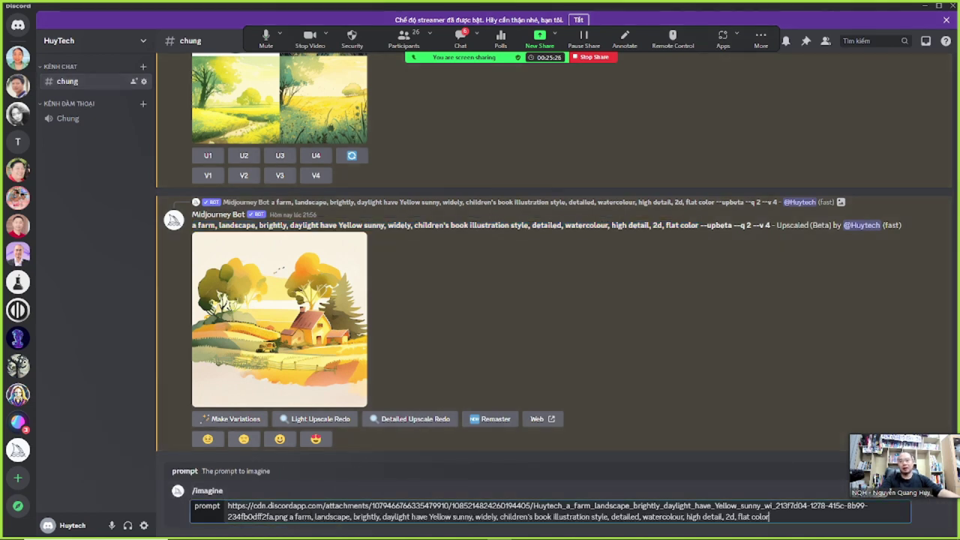
# Step: Copy "meadow" from the earlier prompt, insert it with a comma after "a farm", and submit the image-referenced prompt to Midjourney
pyautogui.moveTo(312, 517); pyautogui.dragTo(289, 517)
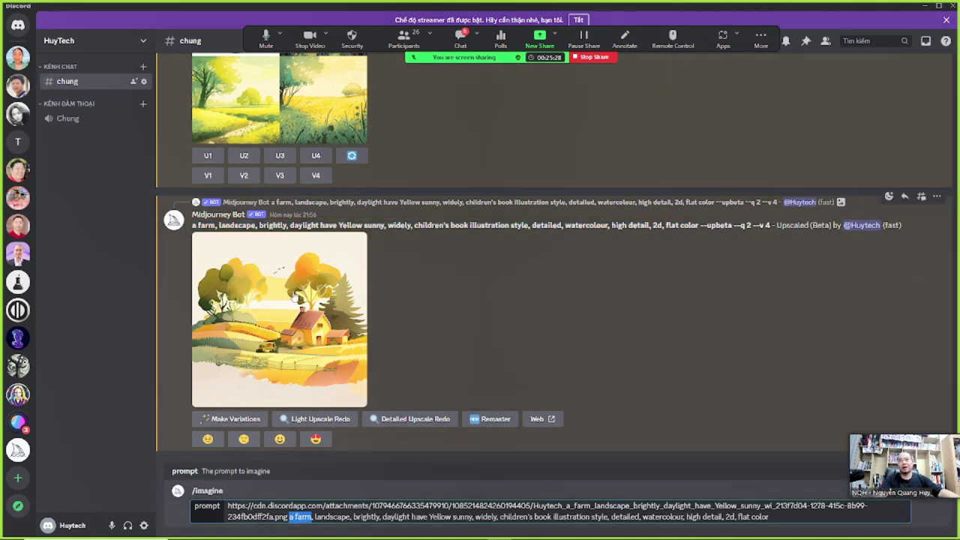
pyautogui.scroll(3, 237, 153)
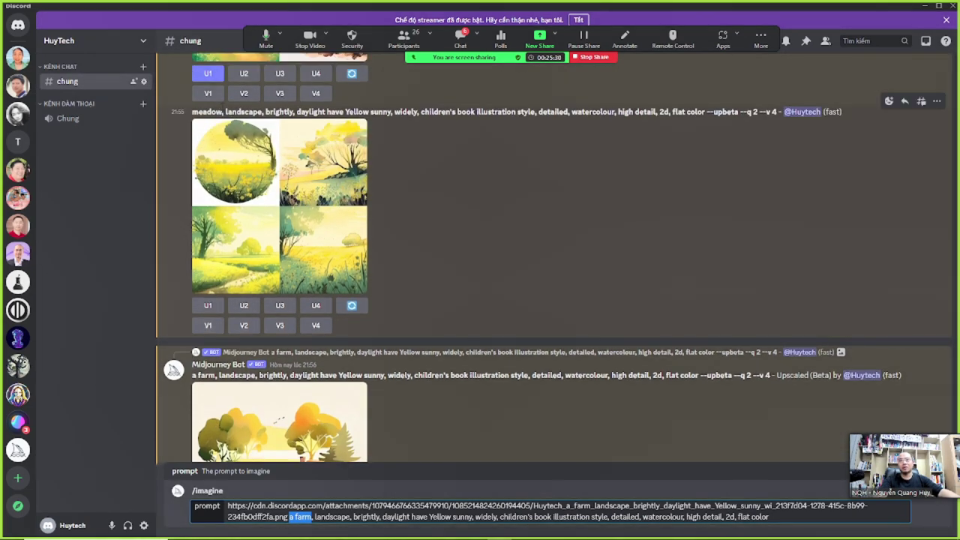
pyautogui.doubleClick(217, 112)
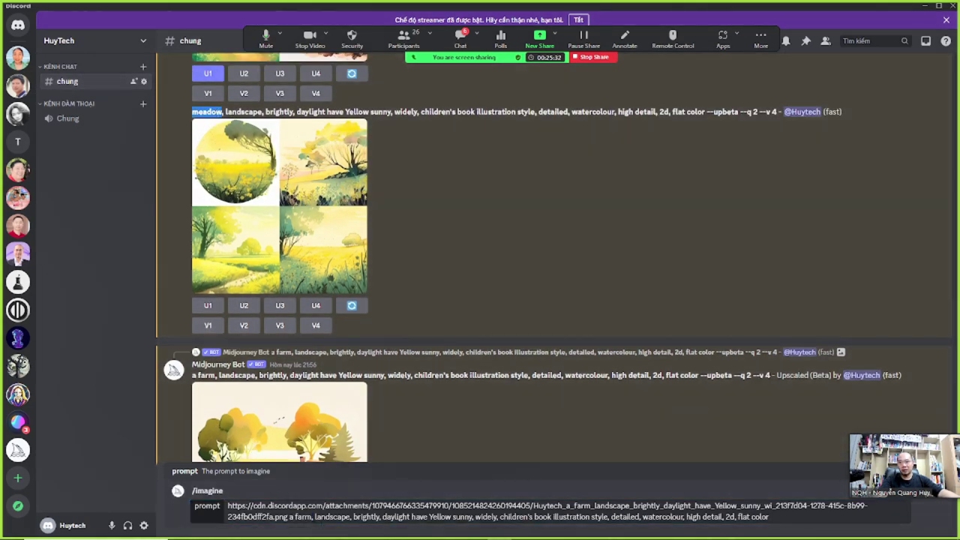
pyautogui.click(312, 517)
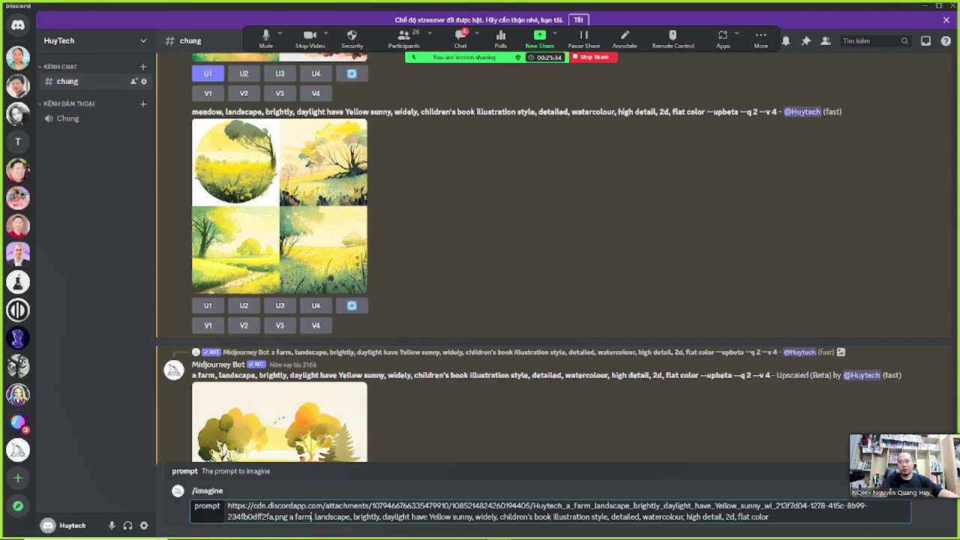
pyautogui.write(',')
pyautogui.hotkey('ctrl', 'v')
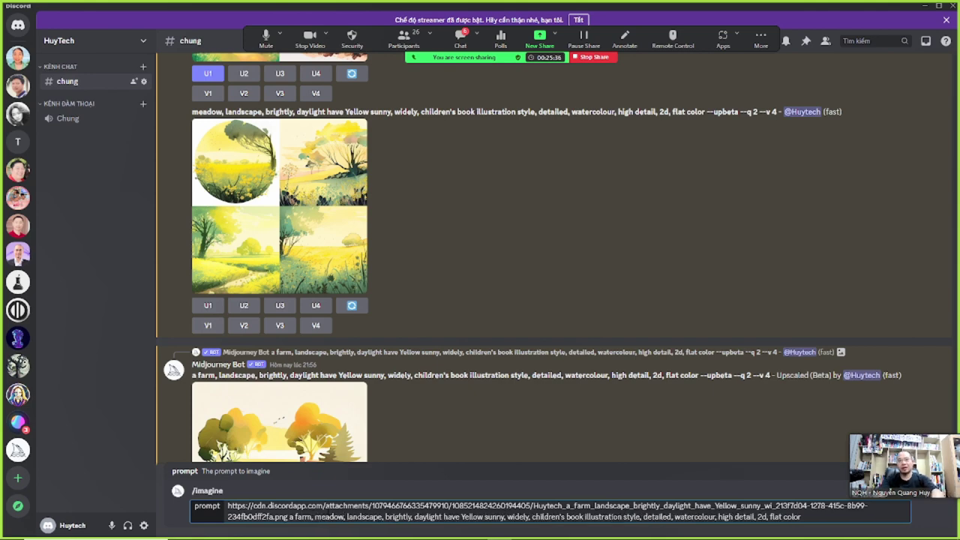
pyautogui.press('Return')
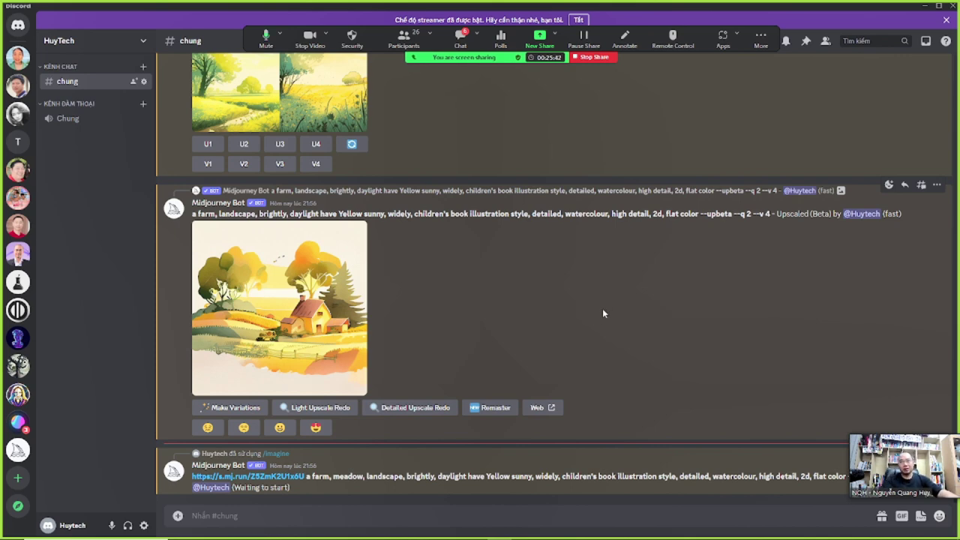
# Step: Start a new /imagine prompt with the image link and farm-and-meadow text copied from the last prompt through "flat color"
pyautogui.scroll(3, 382, 336)
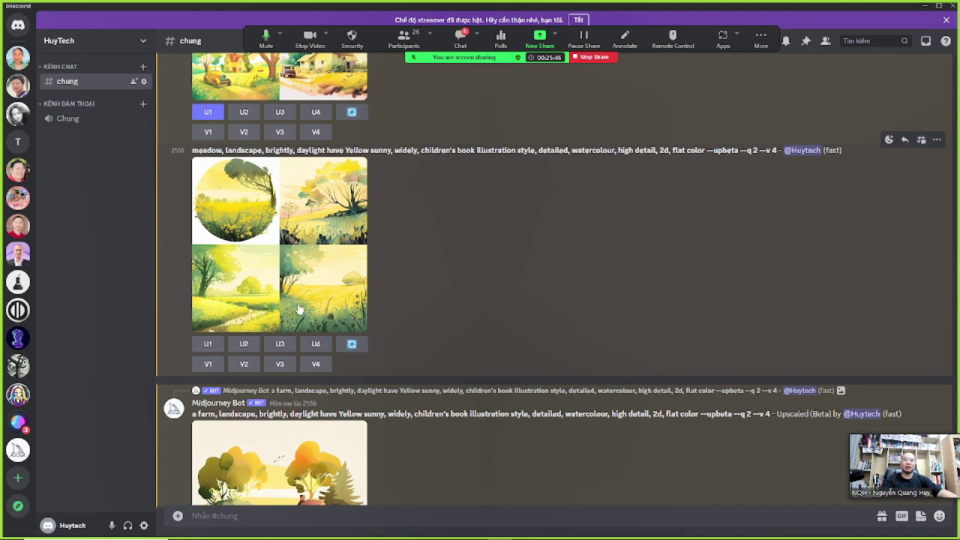
pyautogui.scroll(-3, 298, 309)
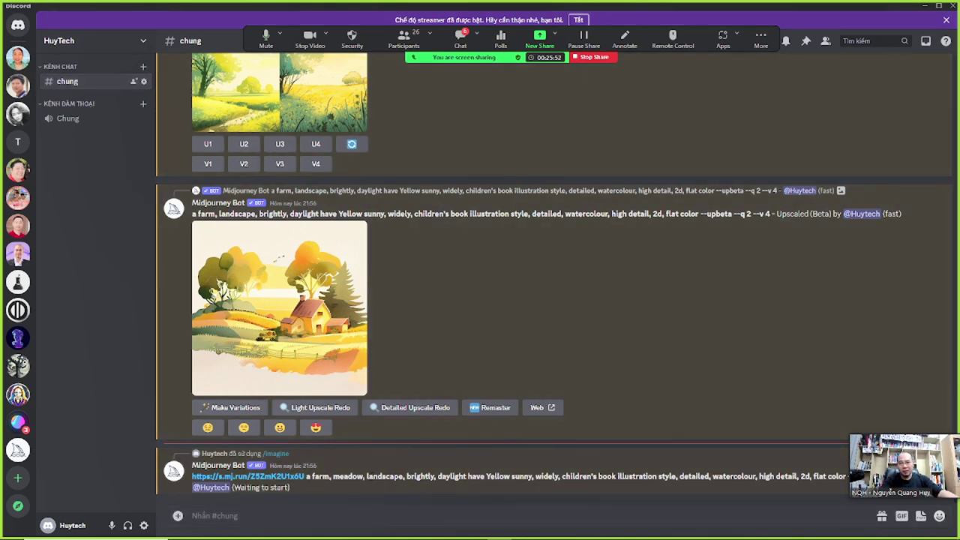
pyautogui.moveTo(367, 476); pyautogui.dragTo(396, 476)
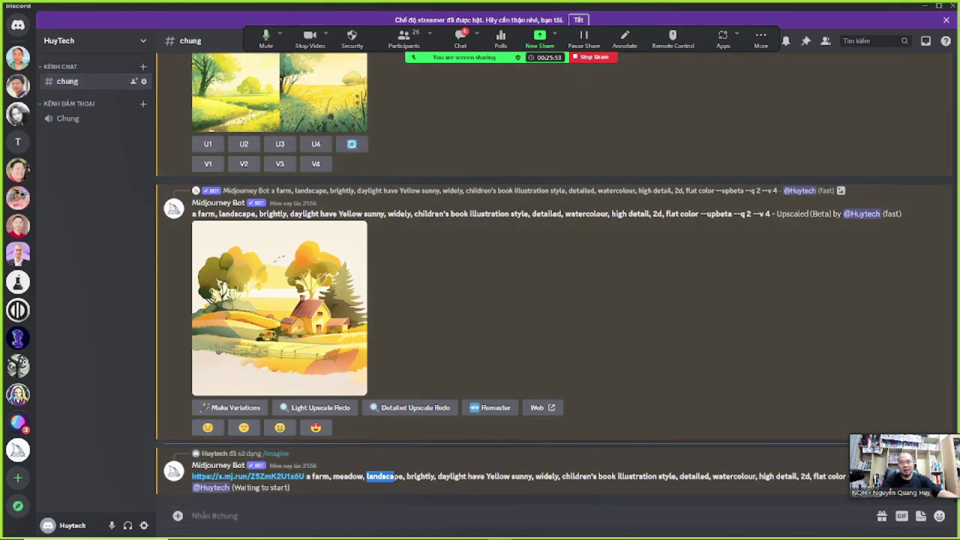
pyautogui.click(352, 510)
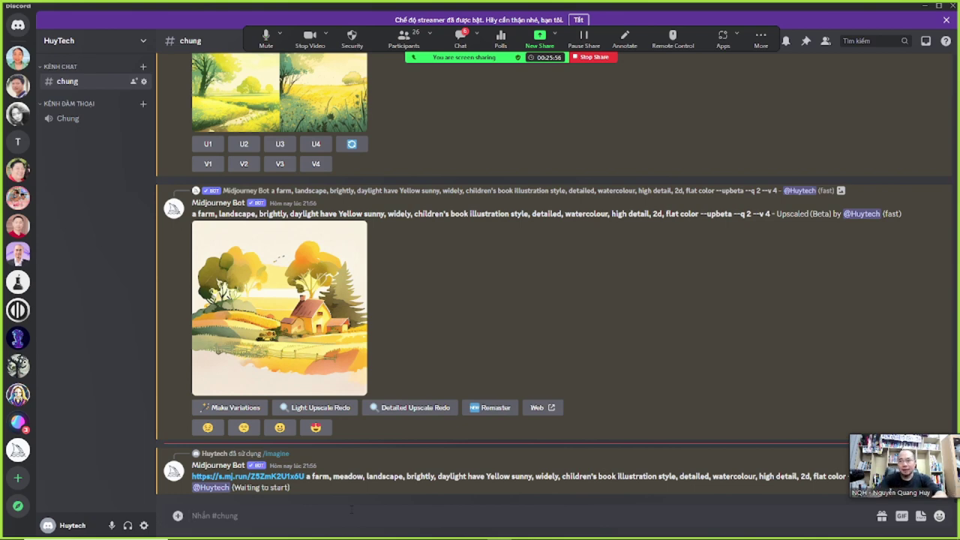
pyautogui.write('/im')
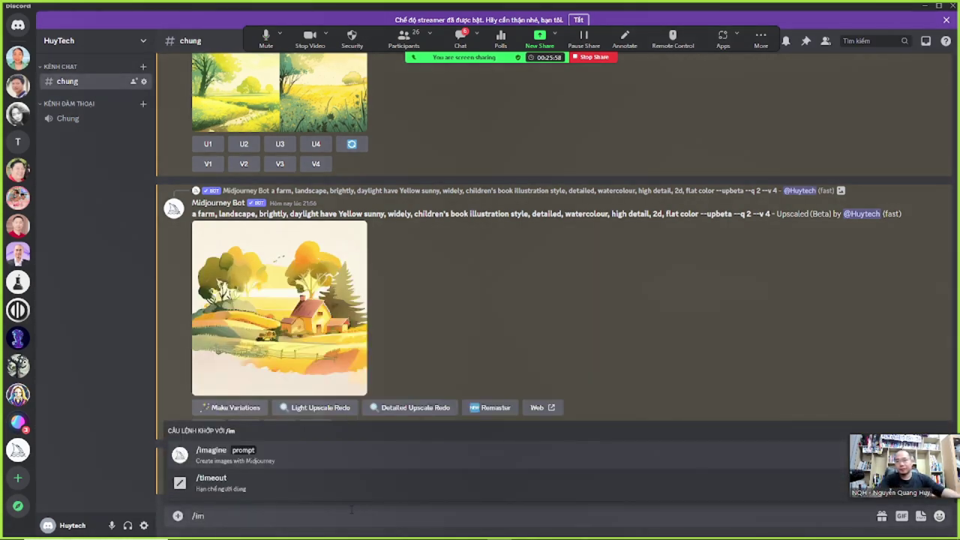
pyautogui.click(332, 466)
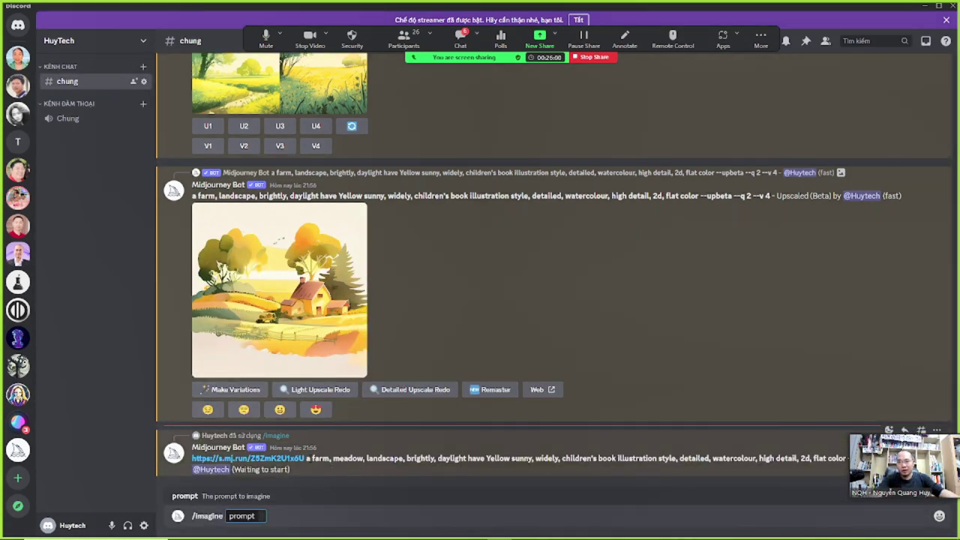
pyautogui.moveTo(307, 458); pyautogui.dragTo(829, 458)
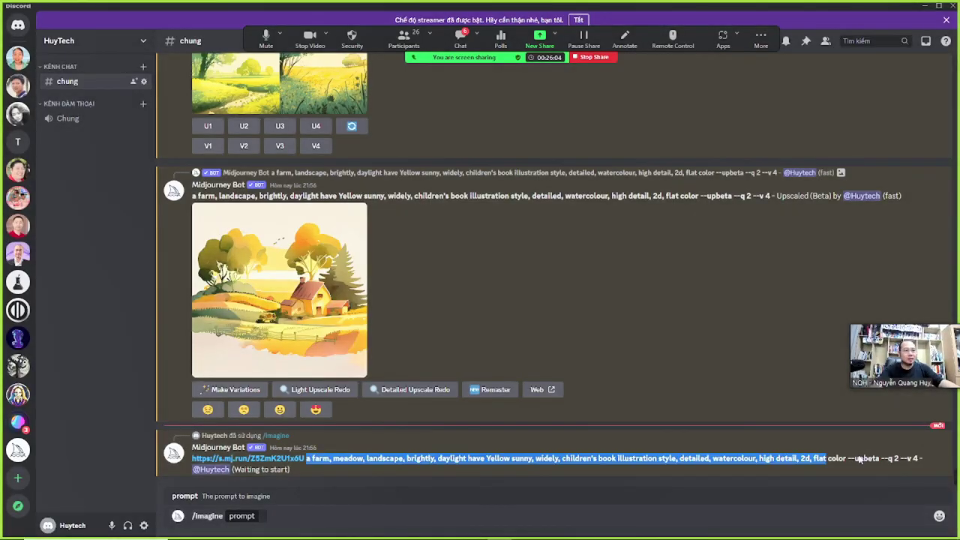
pyautogui.moveTo(842, 287); pyautogui.dragTo(849, 287)
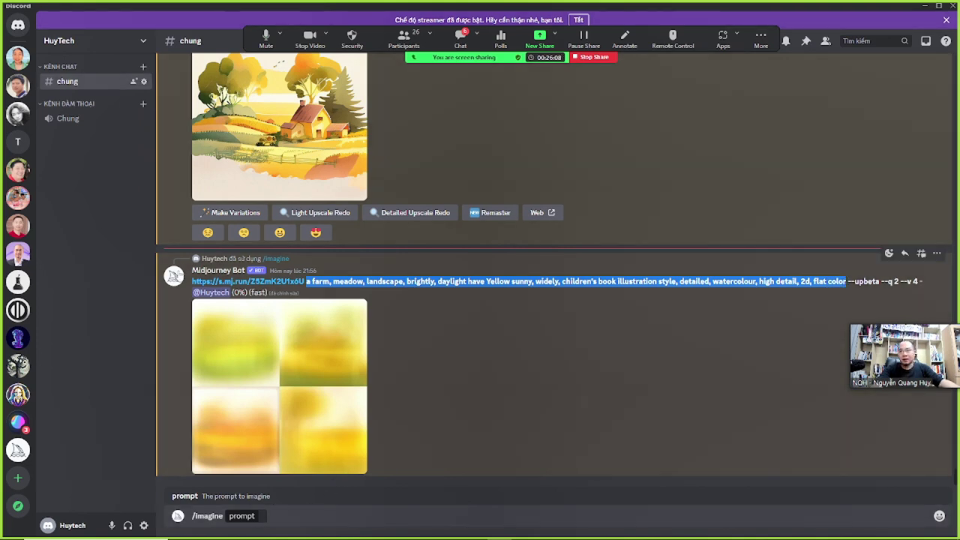
pyautogui.moveTo(190, 281); pyautogui.dragTo(846, 287)
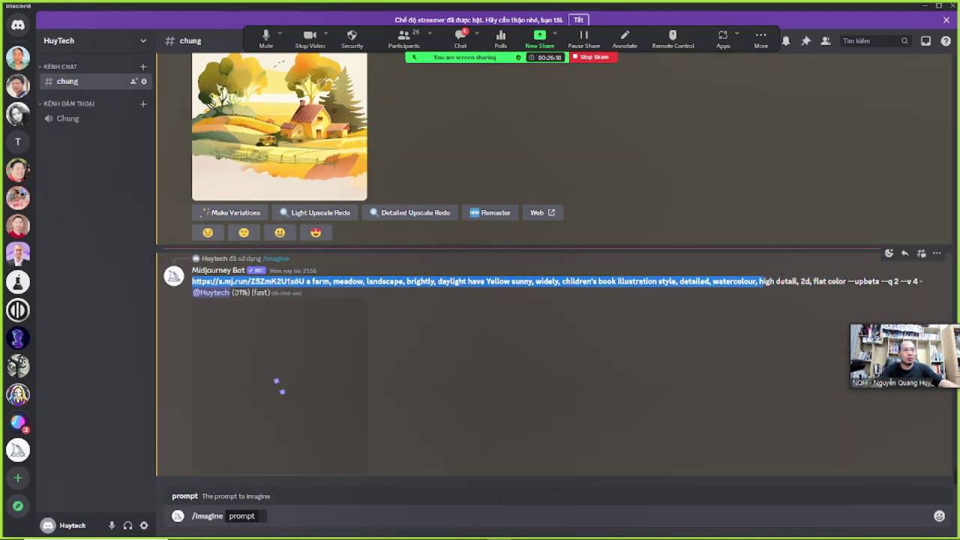
pyautogui.hotkey('ctrl', 'c')
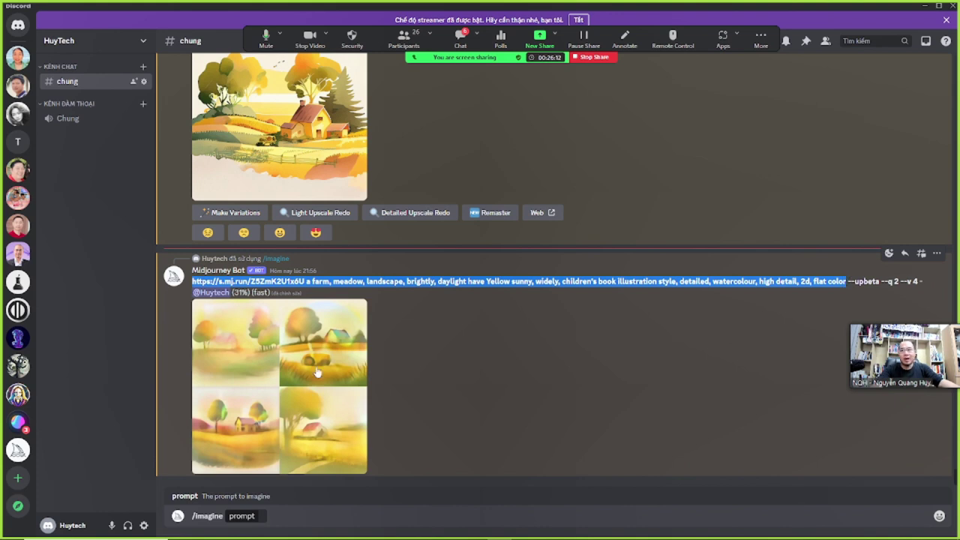
pyautogui.click(248, 516)
pyautogui.hotkey('ctrl', 'v')
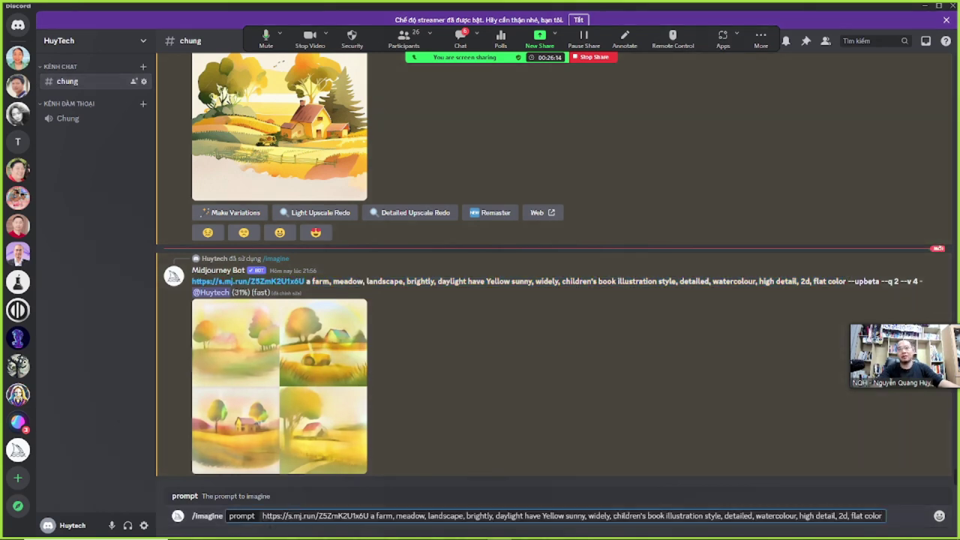
# Step: Remove "landscape," from the pasted prompt and submit it to Midjourney
pyautogui.doubleClick(446, 516)
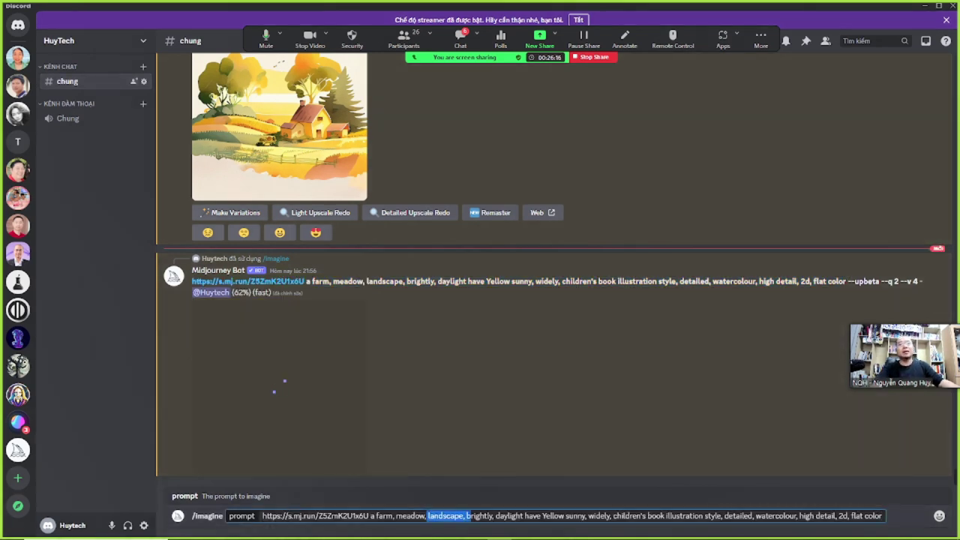
pyautogui.press('BackSpace')
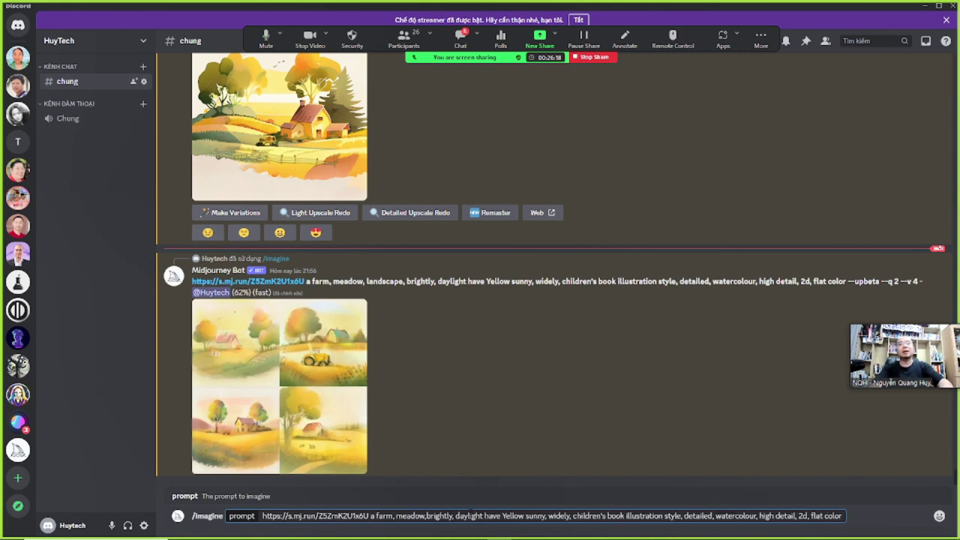
pyautogui.press('Return')
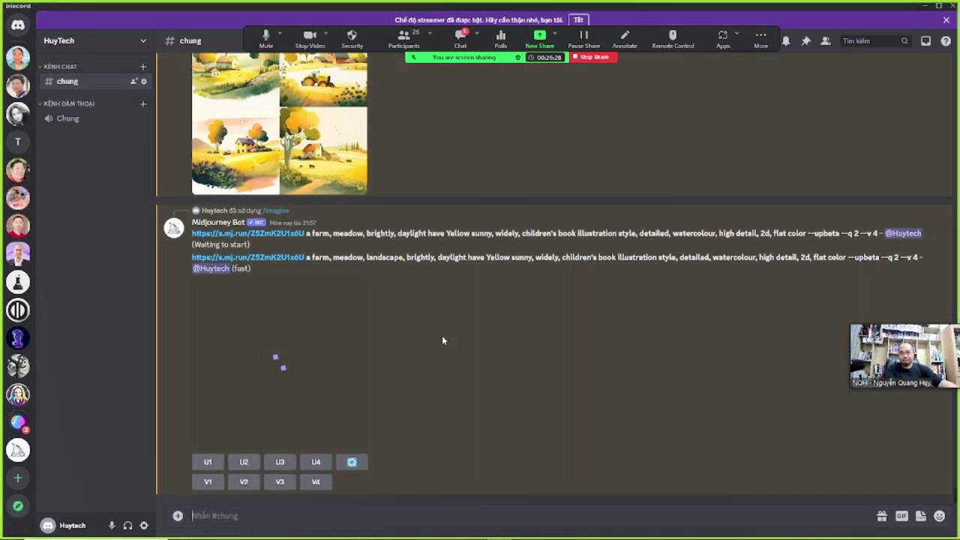
# Step: Examine the image-referenced farm and meadow landscape grid at enlarged size and compare its style with the upscaled farm image
pyautogui.click(318, 336)
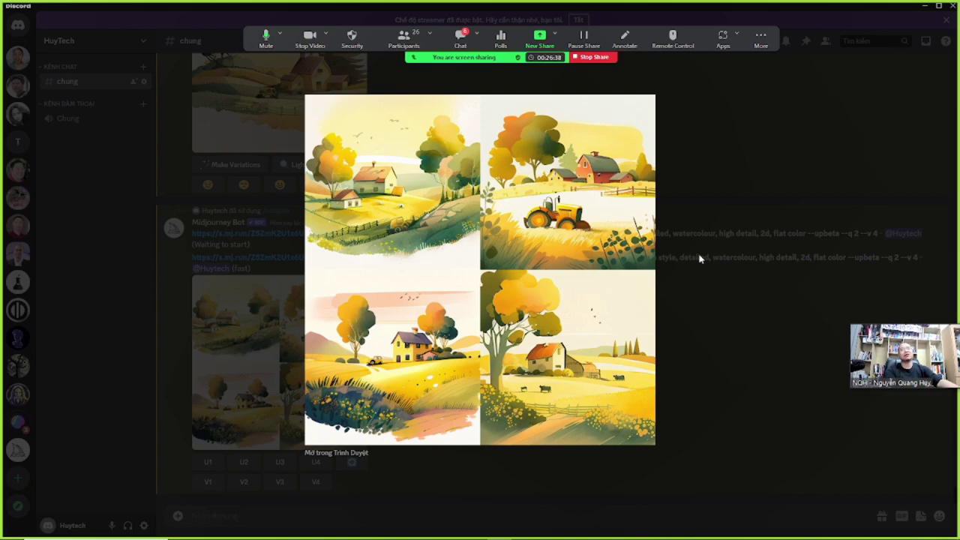
pyautogui.click(257, 240)
pyautogui.scroll(4, 257, 240)
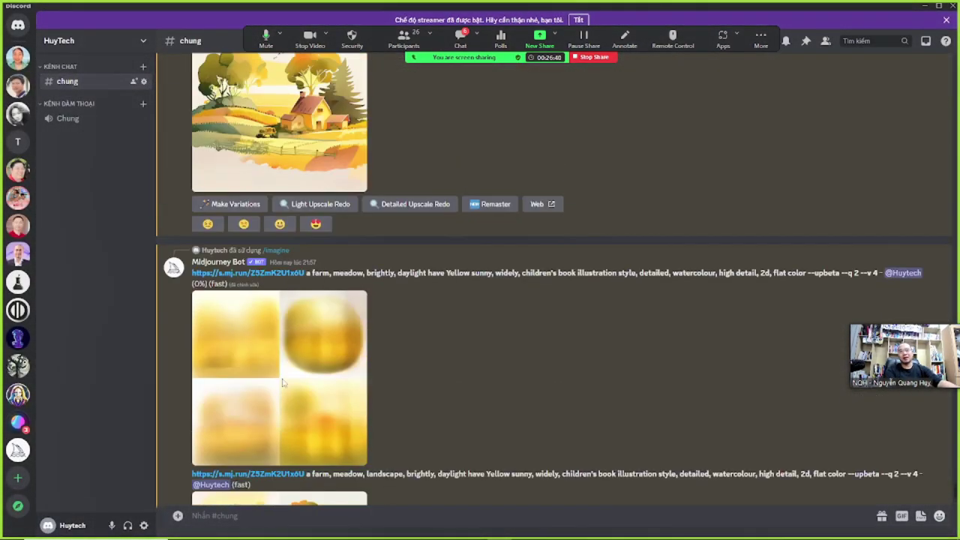
pyautogui.scroll(-4, 423, 294)
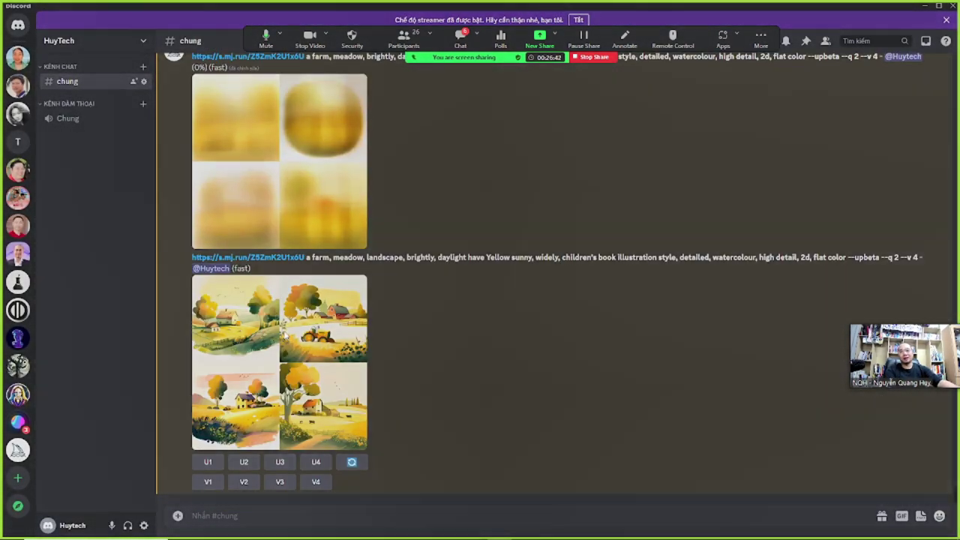
pyautogui.click(284, 336)
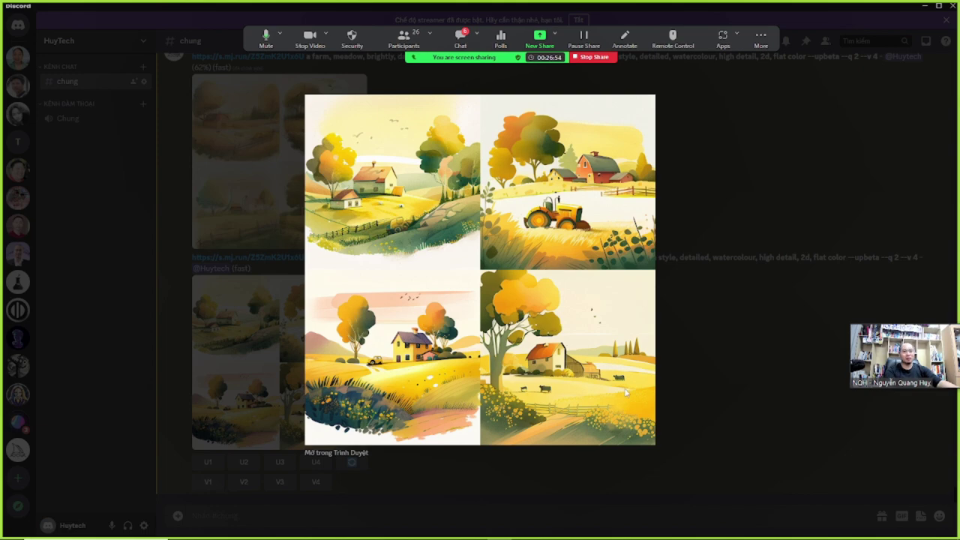
pyautogui.click(703, 325)
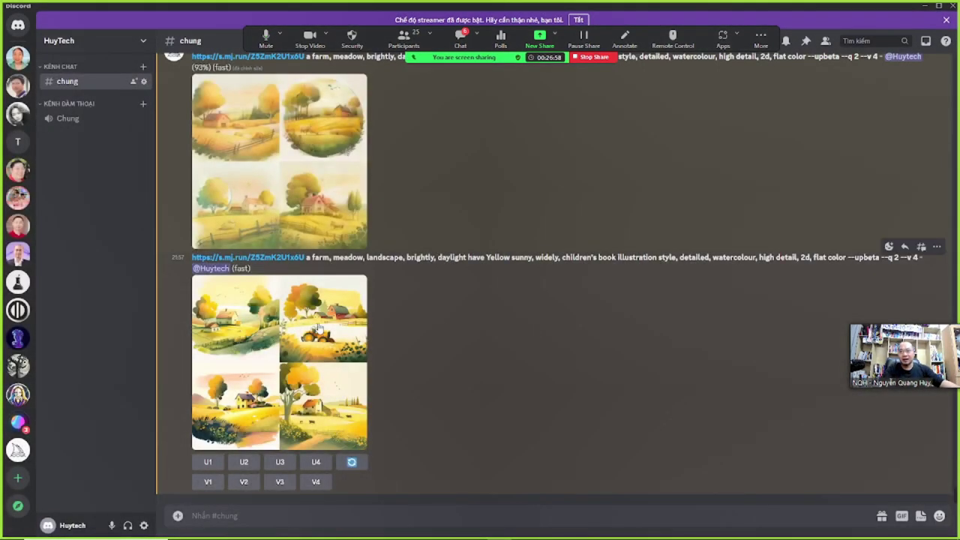
pyautogui.click(278, 329)
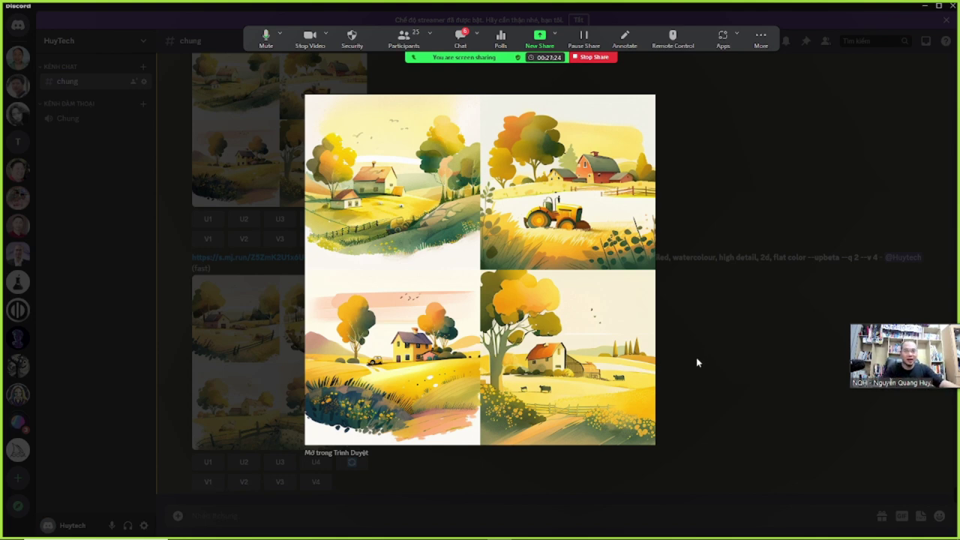
pyautogui.click(687, 318)
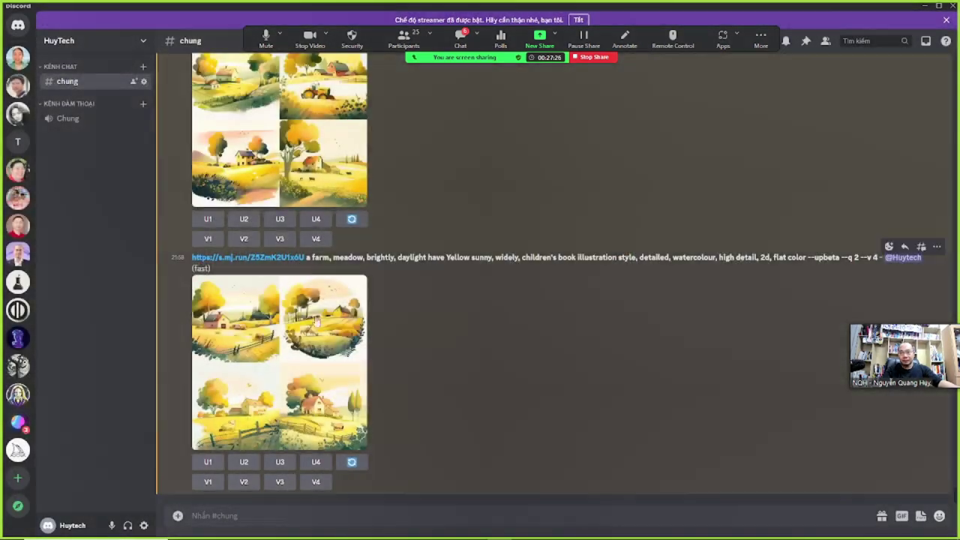
# Step: Upscale the fourth and first images of the farm and meadow grid whose prompt includes "landscape"
pyautogui.scroll(3, 333, 199)
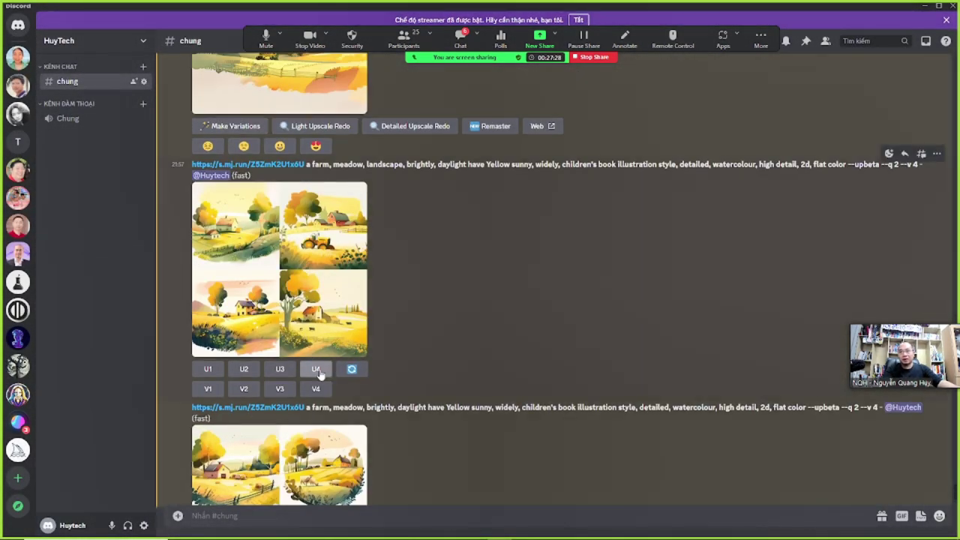
pyautogui.click(317, 368)
pyautogui.click(208, 369)
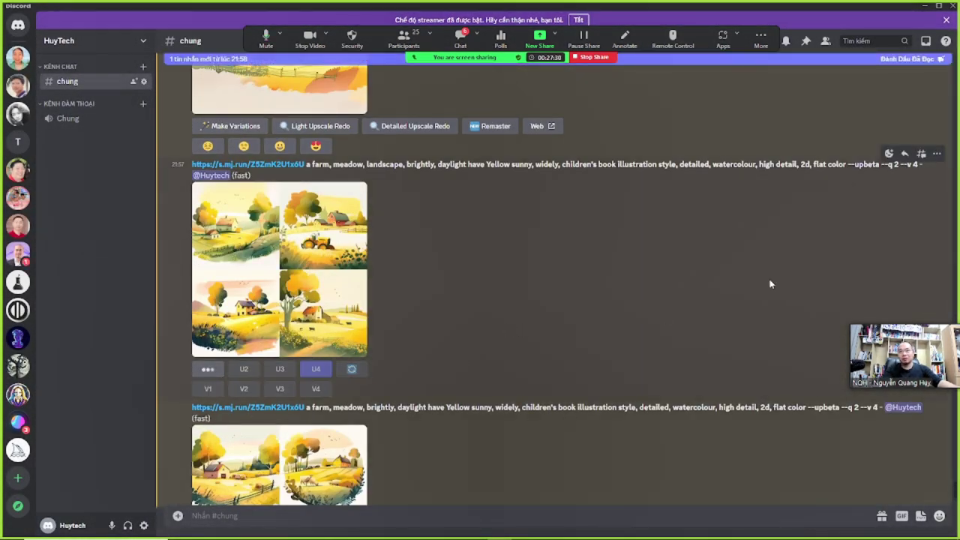
# Step: Review the farm and meadow grid made without "landscape" at enlarged size and upscale its fourth and first images
pyautogui.scroll(-3, 450, 364)
pyautogui.click(311, 313)
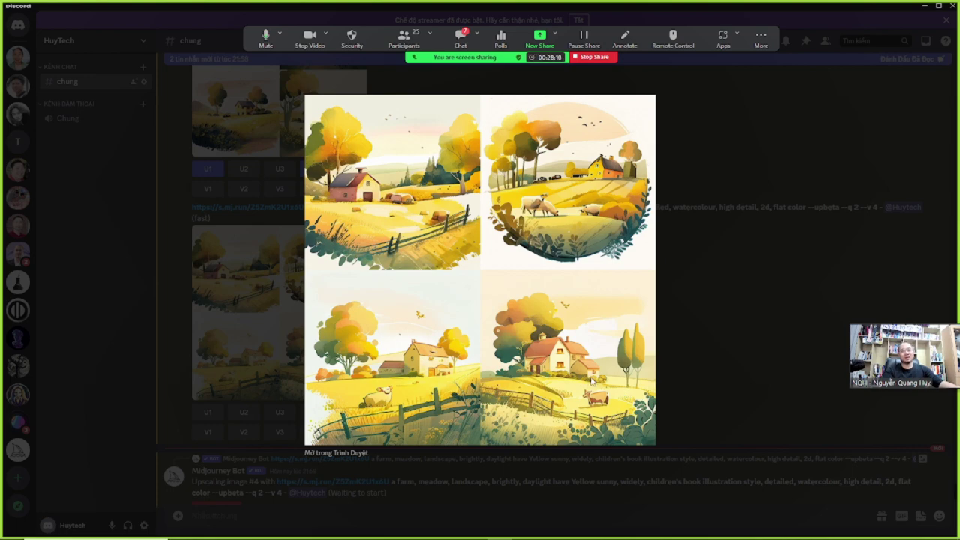
pyautogui.click(710, 363)
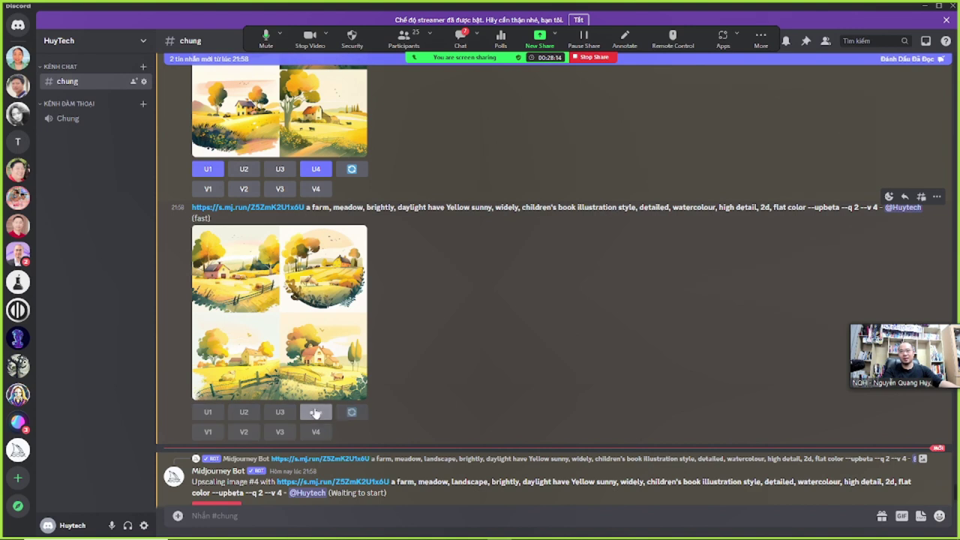
pyautogui.click(315, 413)
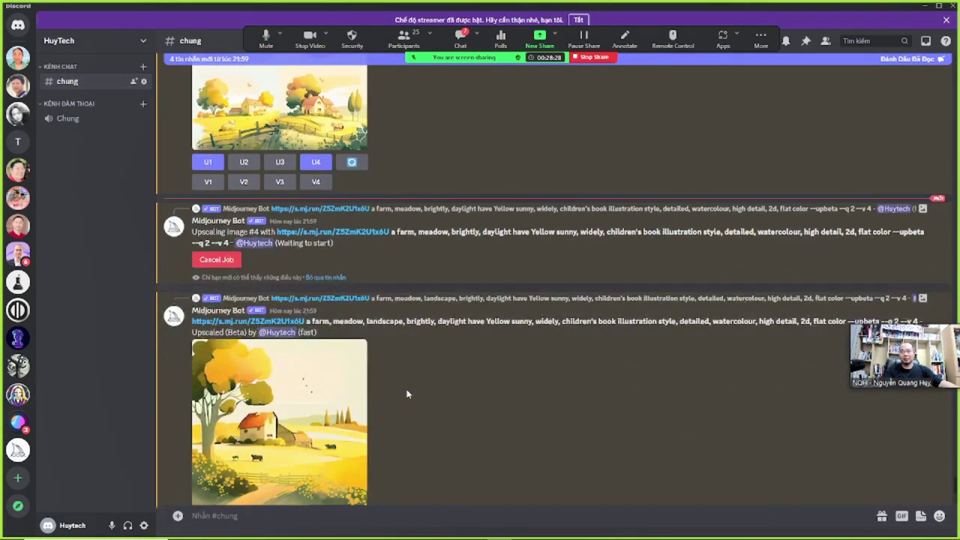
# Step: Open the upscaled farm image with the large tree and black cows in the browser and inspect its detail at full size
pyautogui.click(328, 190)
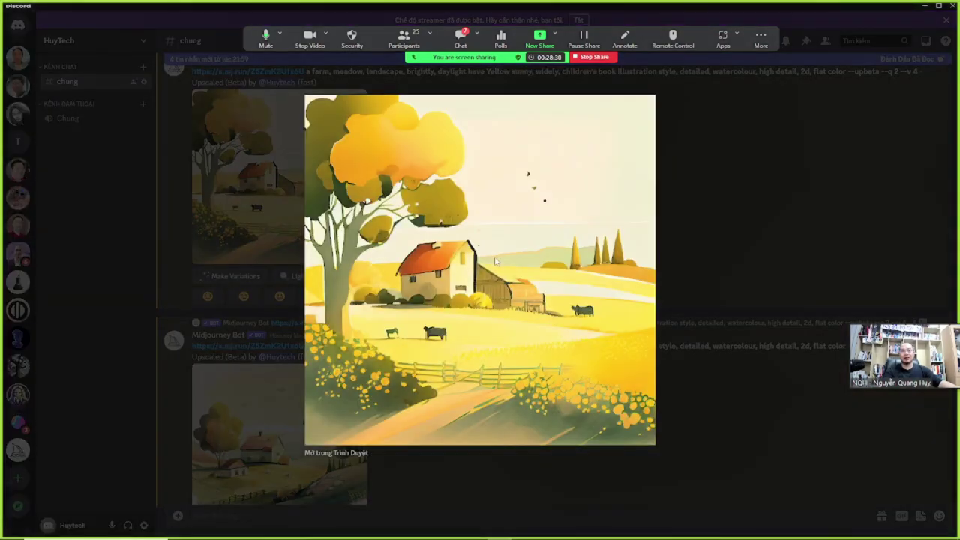
pyautogui.click(336, 453)
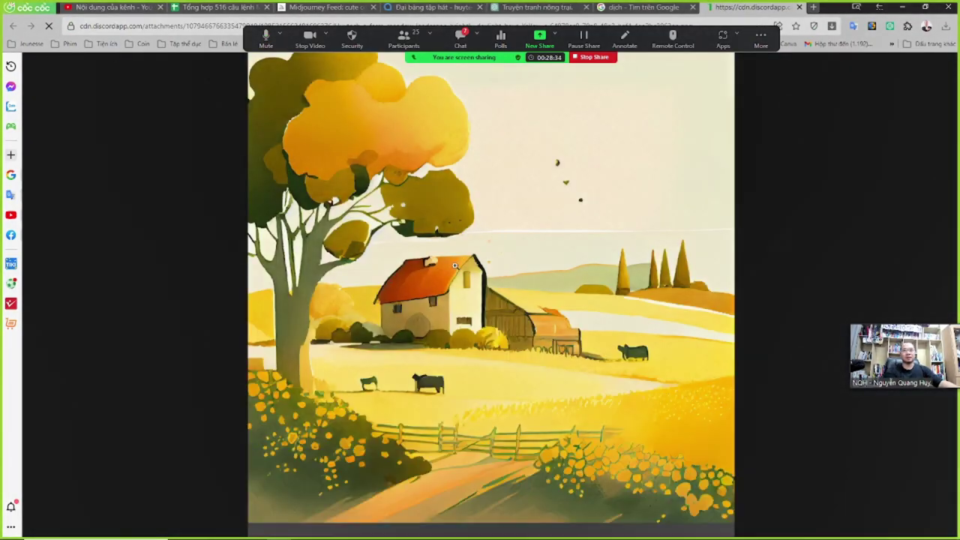
pyautogui.click(448, 324)
pyautogui.scroll(-3, 475, 321)
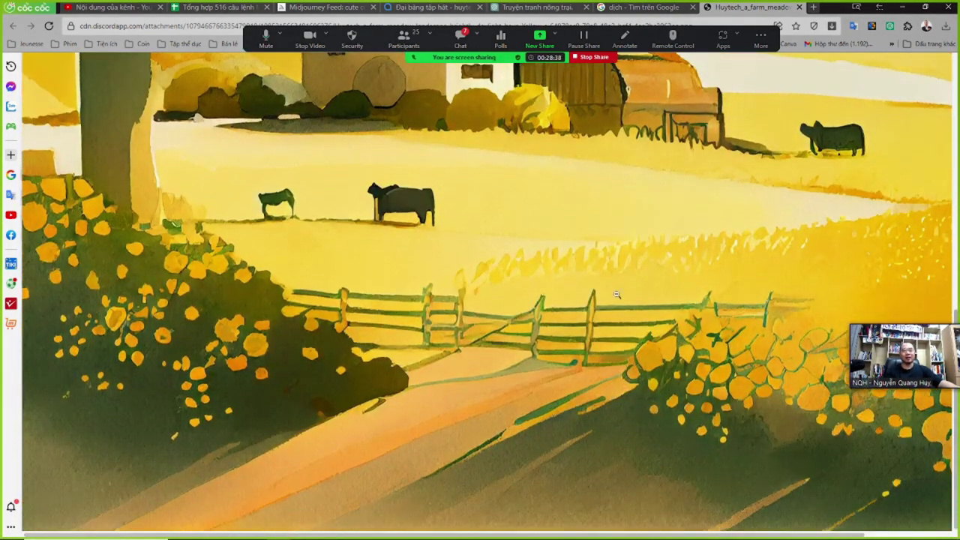
pyautogui.click(445, 322)
pyautogui.click(492, 360)
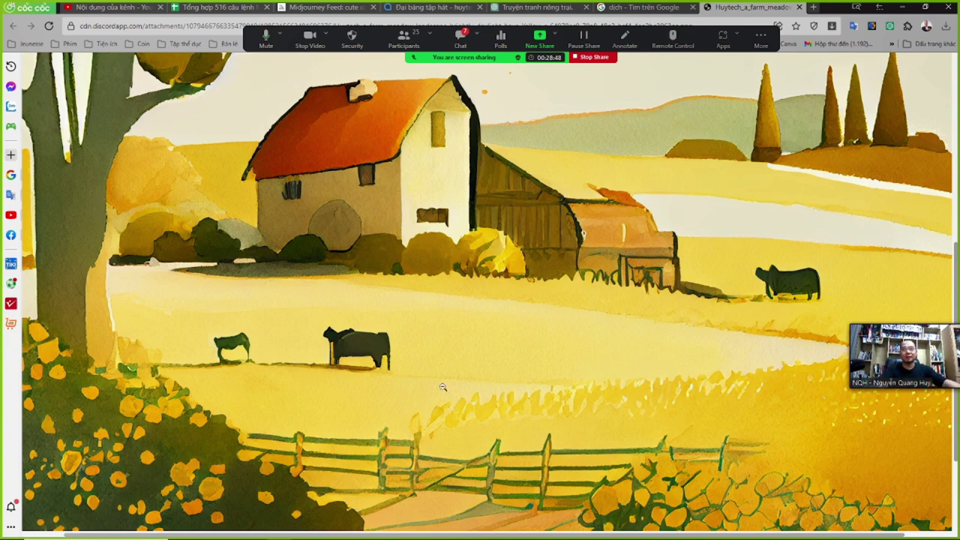
pyautogui.hotkey('alt', 'Tab')
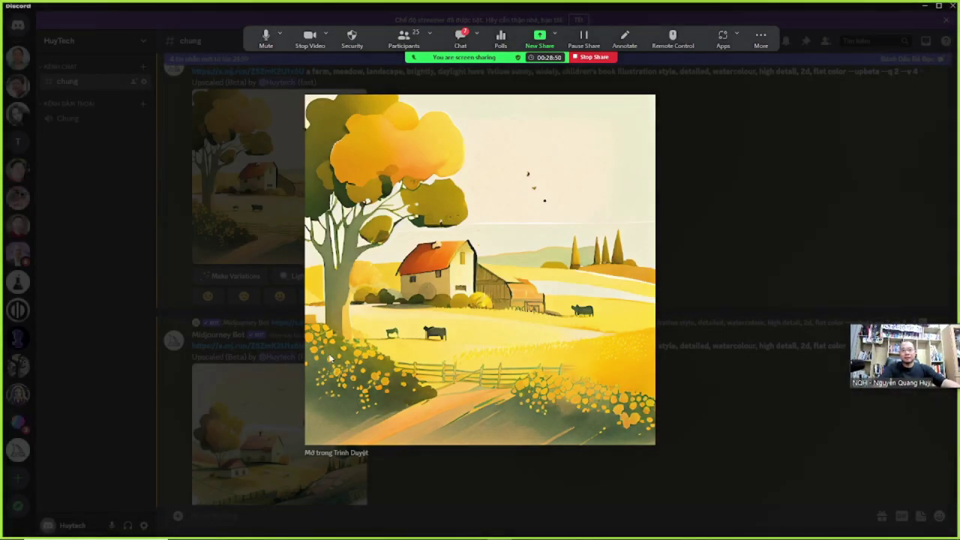
# Step: Save the upscaled farm image with the large tree and black cows to the computer and close its preview
pyautogui.rightClick(437, 245)
pyautogui.click(459, 274)
pyautogui.click(393, 253)
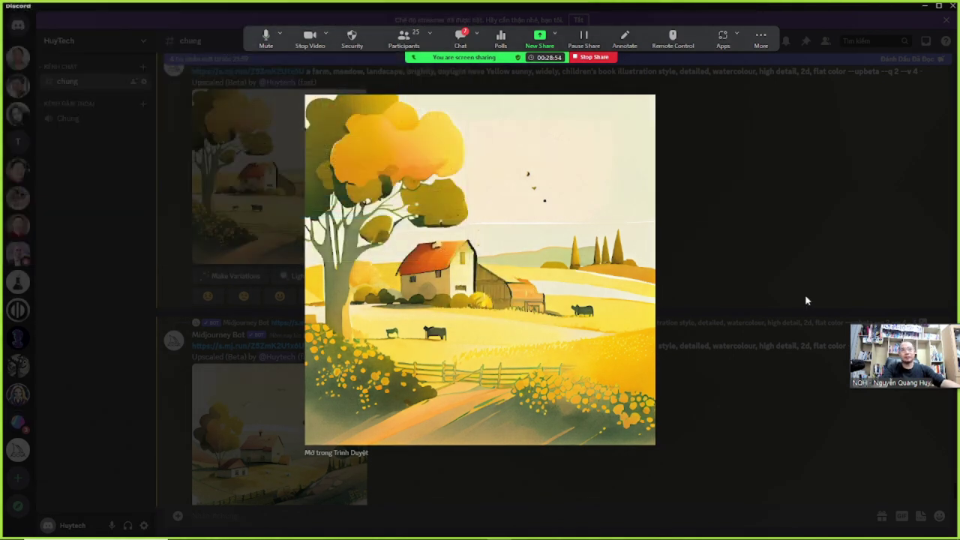
pyautogui.press('Escape')
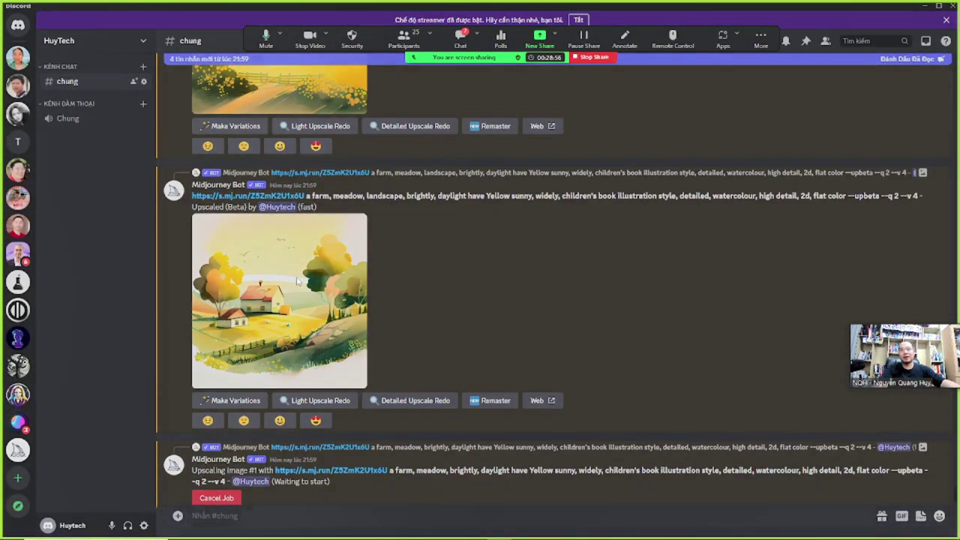
# Step: Save the upscaled image of the two farmhouses on the hillside meadow to the computer
pyautogui.click(248, 300)
pyautogui.rightClick(435, 203)
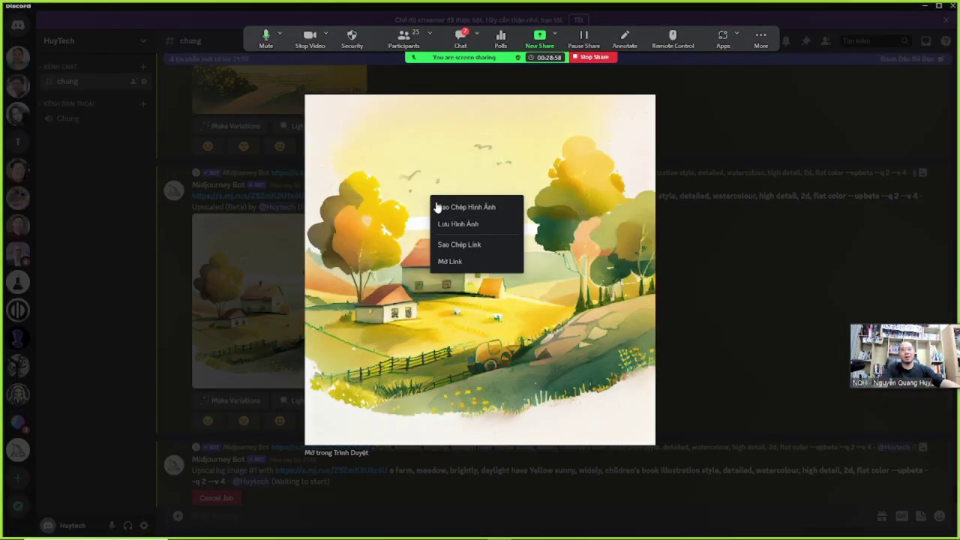
pyautogui.click(451, 224)
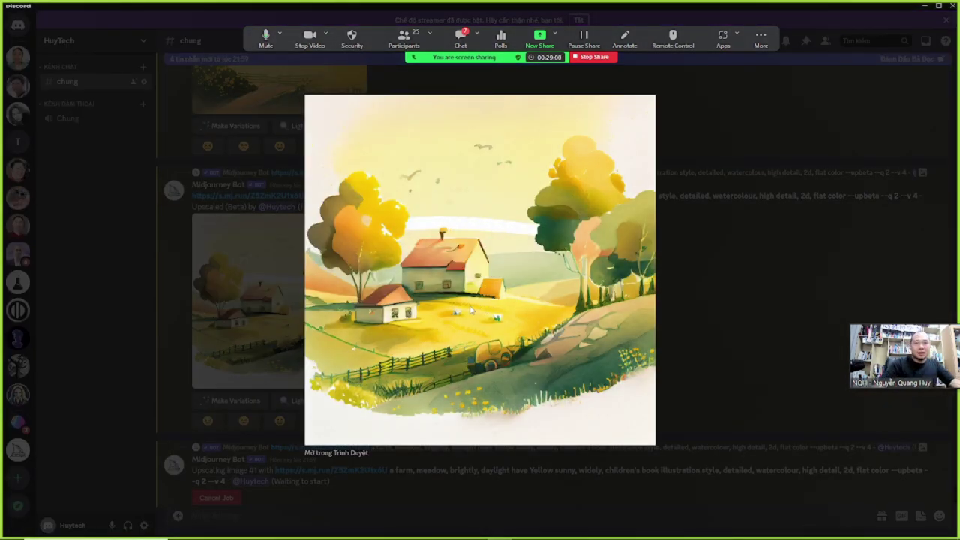
# Step: Finish saving the upscaled image of the two farmhouses, close its preview and return to the channel's newer upscales
pyautogui.click(395, 254)
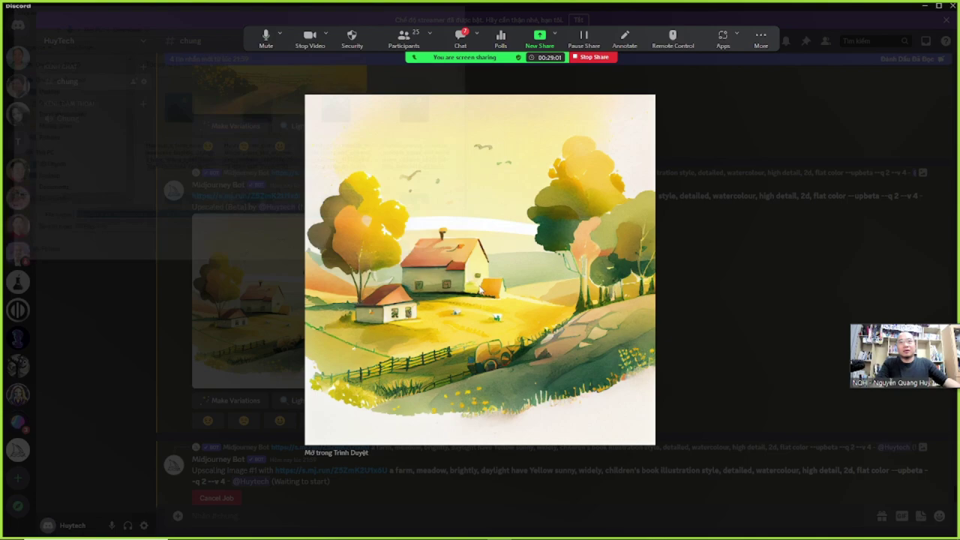
pyautogui.click(678, 311)
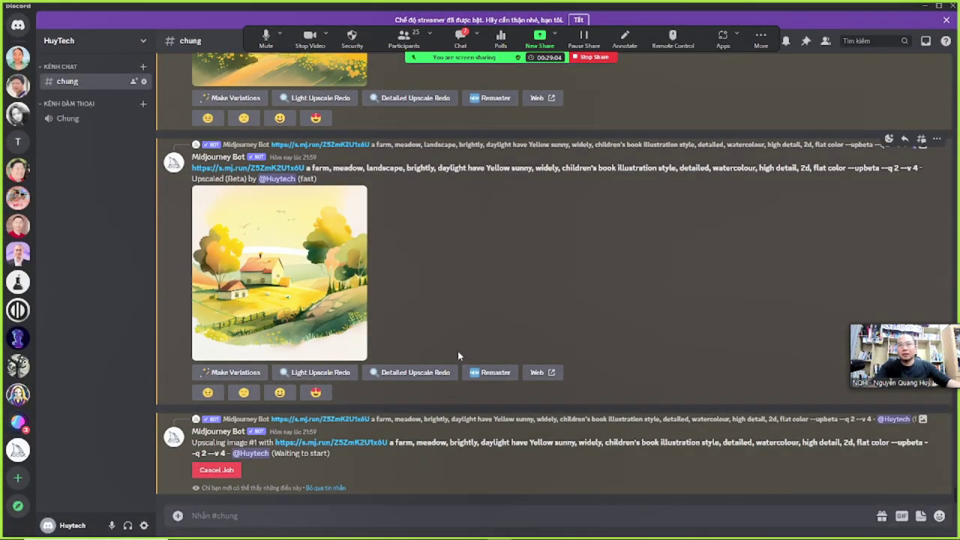
pyautogui.scroll(4, 451, 350)
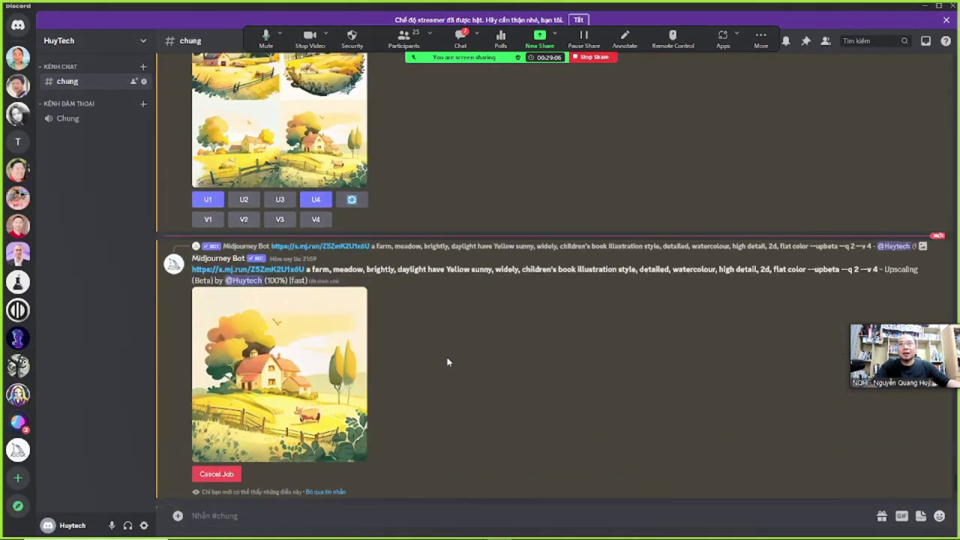
# Step: Switch to the Notion story page and read the passages about the animals' homes to choose the next scene
pyautogui.hotkey('alt', 'Tab')
pyautogui.hotkey('alt', 'Tab')
pyautogui.hotkey('alt', 'Tab')
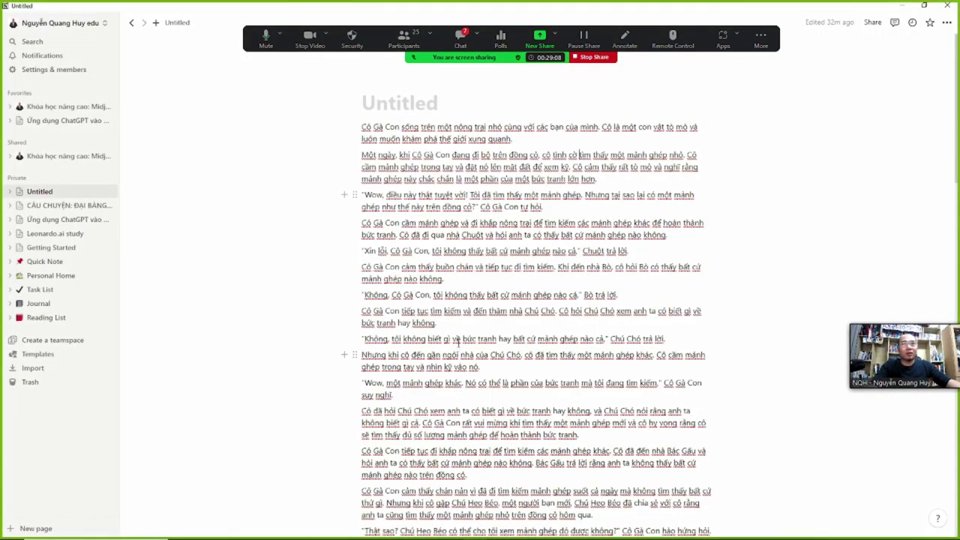
pyautogui.click(443, 234)
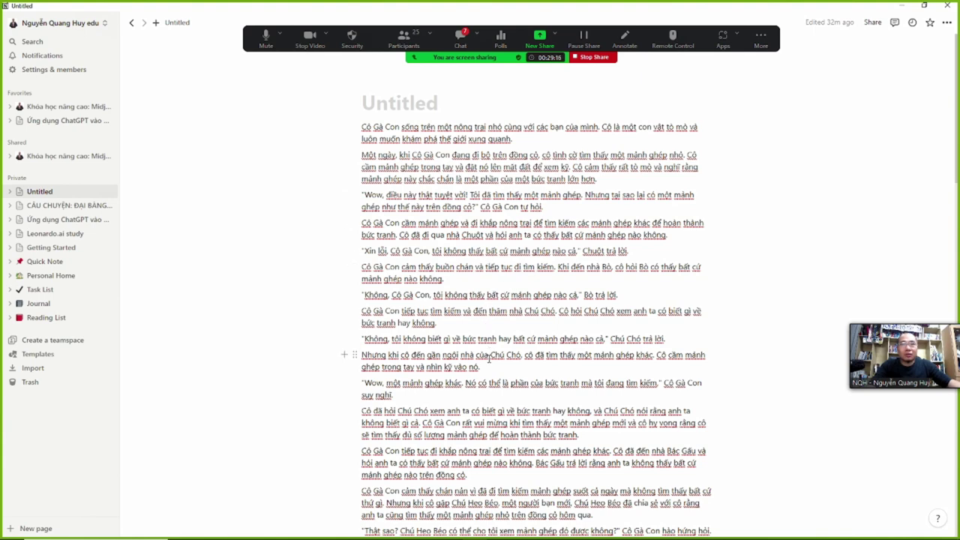
pyautogui.scroll(-3, 489, 360)
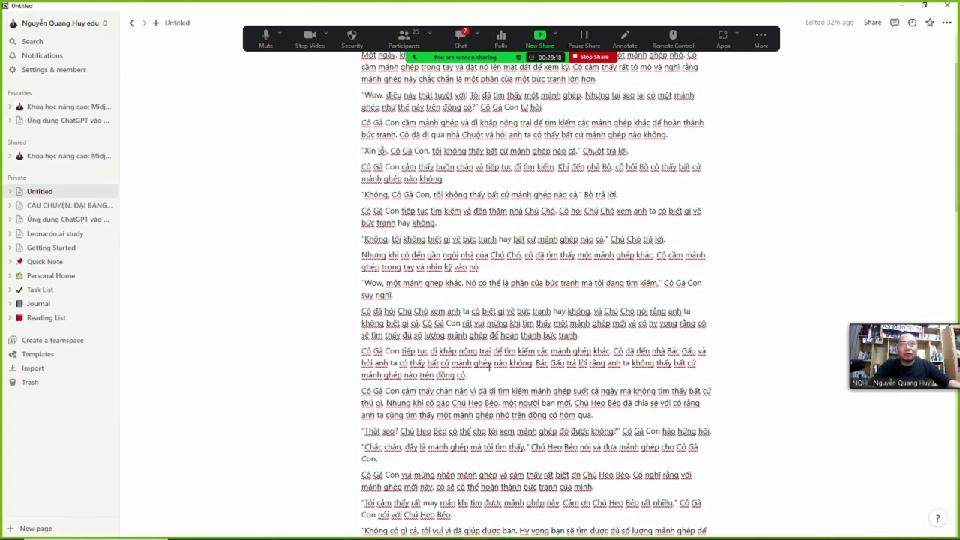
pyautogui.scroll(3, 490, 366)
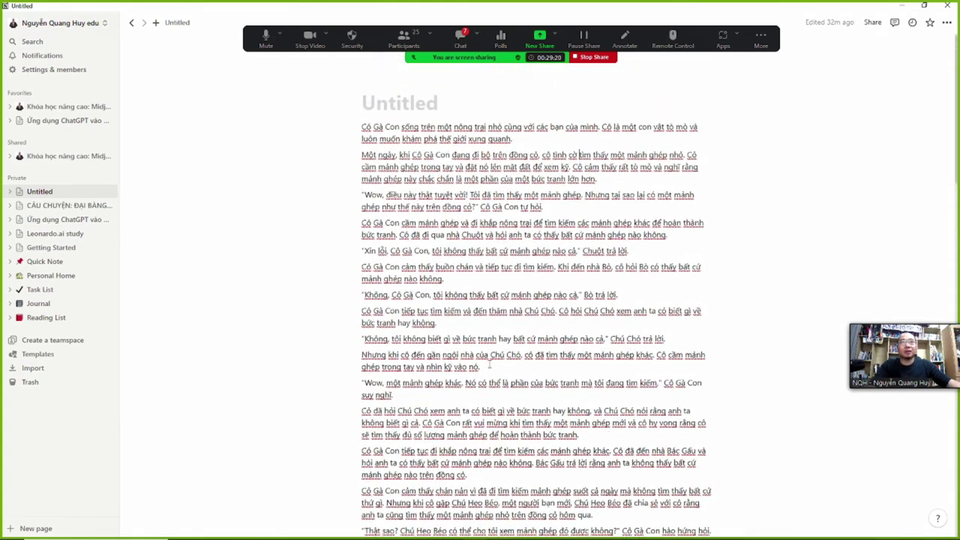
# Step: In the browser's Google translation page, translate "chuồng chó" from Vietnamese into English and copy the translation
pyautogui.hotkey('alt', 'Tab')
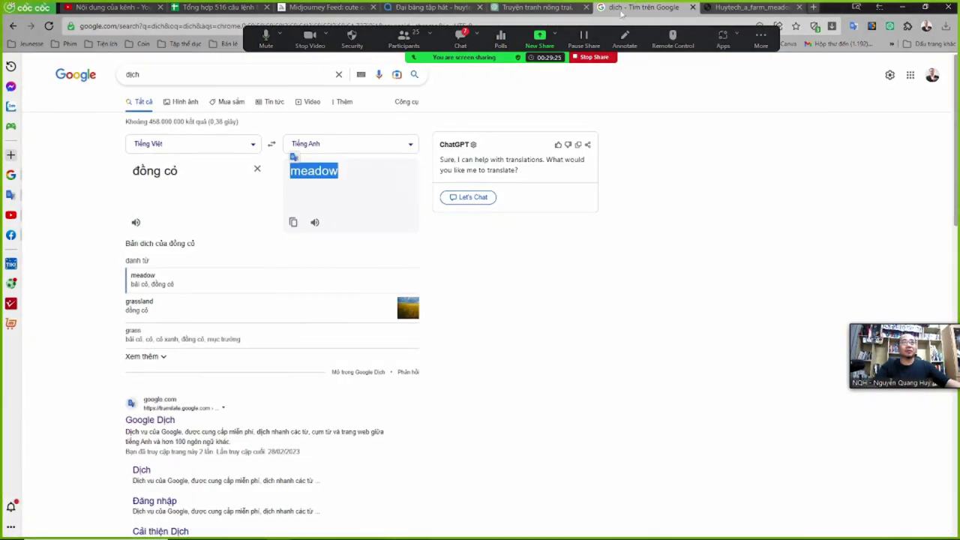
pyautogui.click(634, 7)
pyautogui.tripleClick(178, 174)
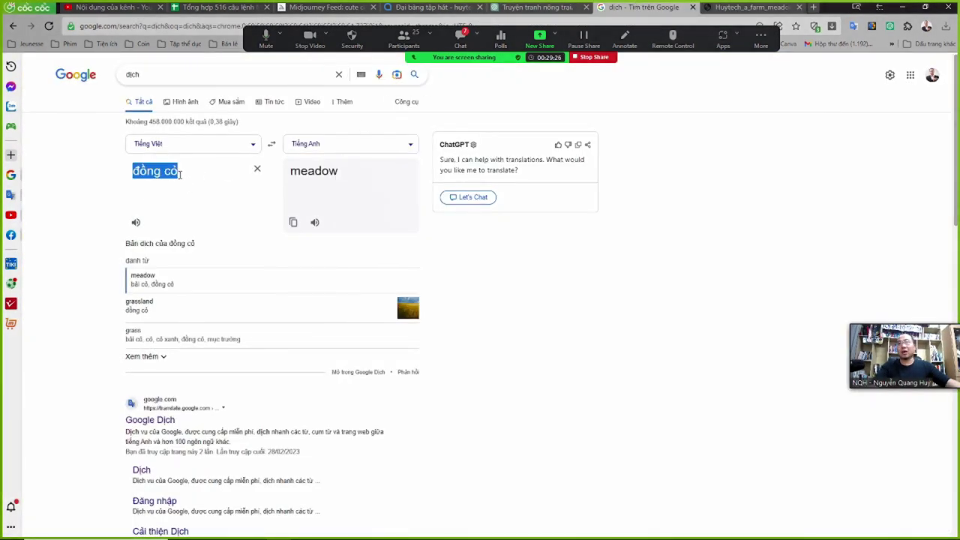
pyautogui.write('chuông')
pyautogui.write('s chos')
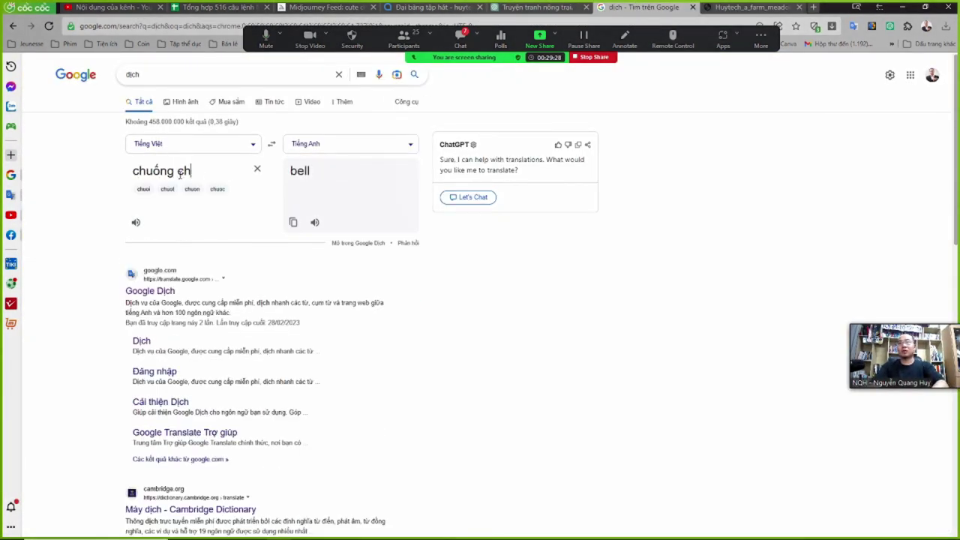
pyautogui.moveTo(373, 175); pyautogui.dragTo(290, 170)
pyautogui.hotkey('ctrl', 'c')
# Step: Switch to Discord and start a new /imagine prompt containing the copied phrase "dog breed"
pyautogui.hotkey('alt', 'Tab')
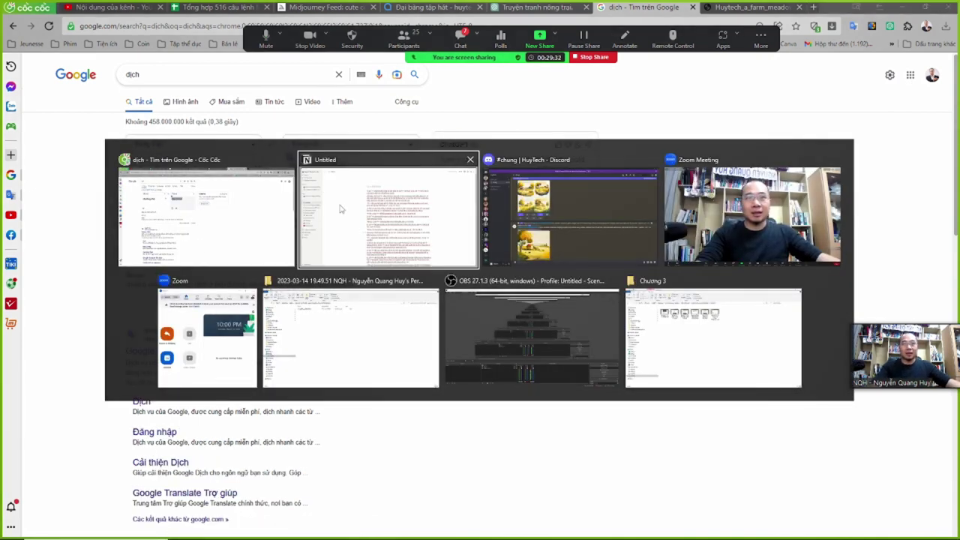
pyautogui.hotkey('alt', 'Tab')
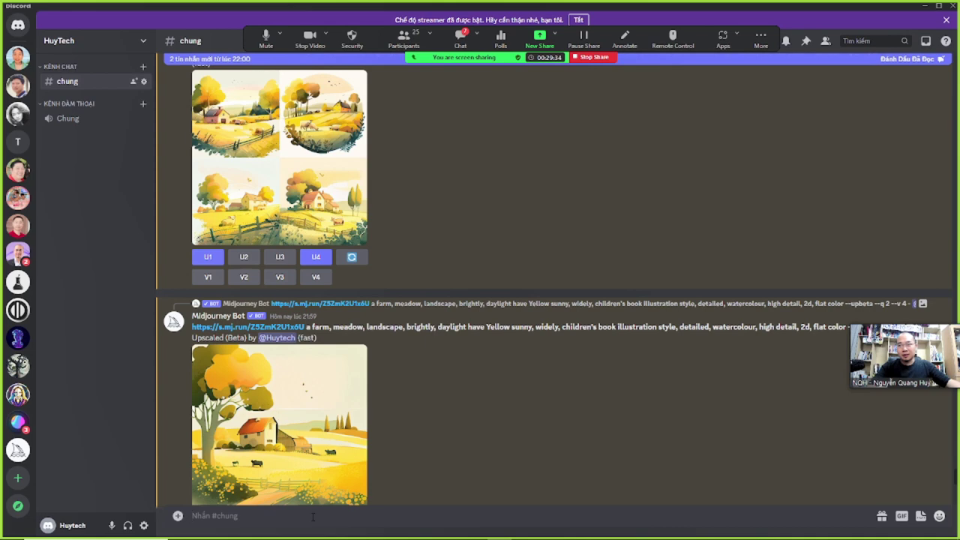
pyautogui.write('/im')
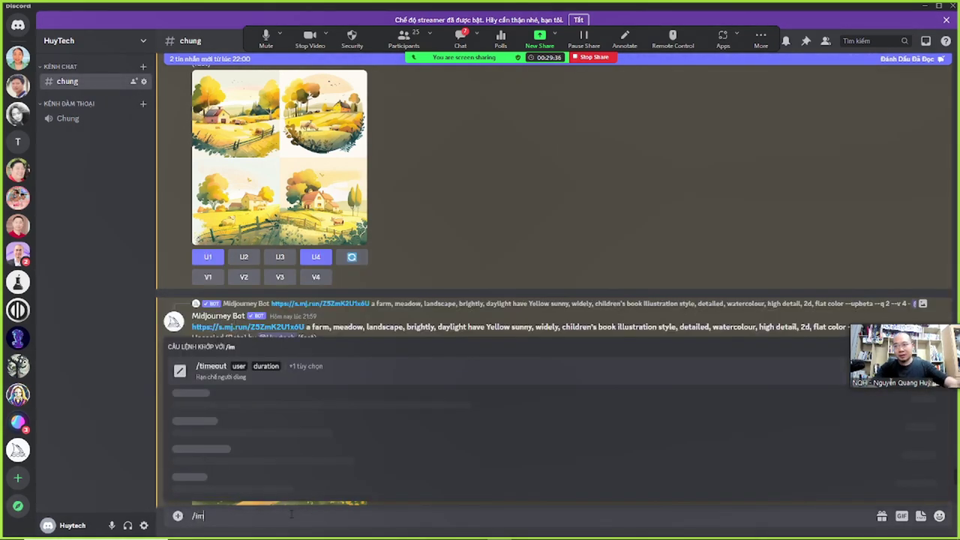
pyautogui.click(274, 464)
pyautogui.hotkey('ctrl', 'v')
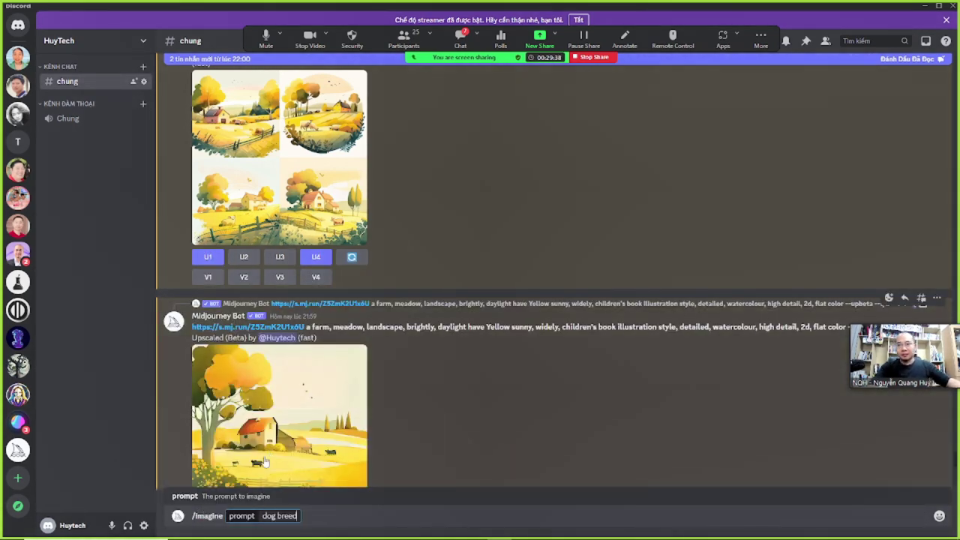
# Step: Insert the earlier farm and meadow prompt, including its reference image link, and remove the trailing "dog breed"
pyautogui.moveTo(193, 327); pyautogui.dragTo(846, 327)
pyautogui.hotkey('ctrl', 'c')
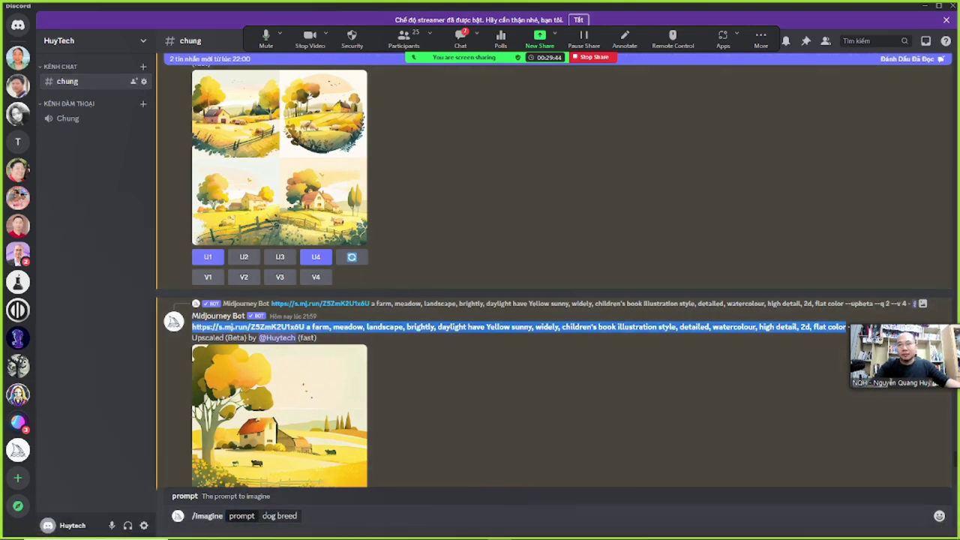
pyautogui.click(298, 516)
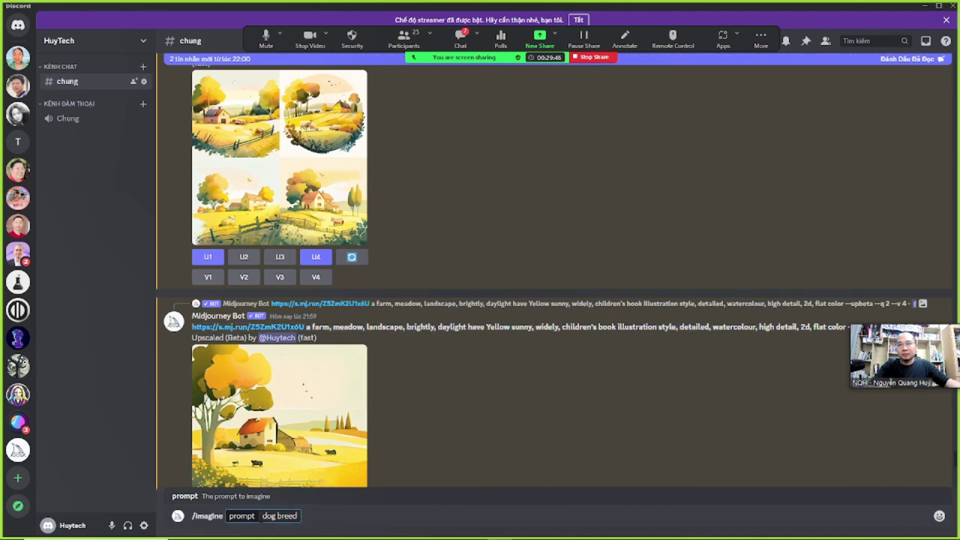
pyautogui.hotkey('ctrl', 'v')
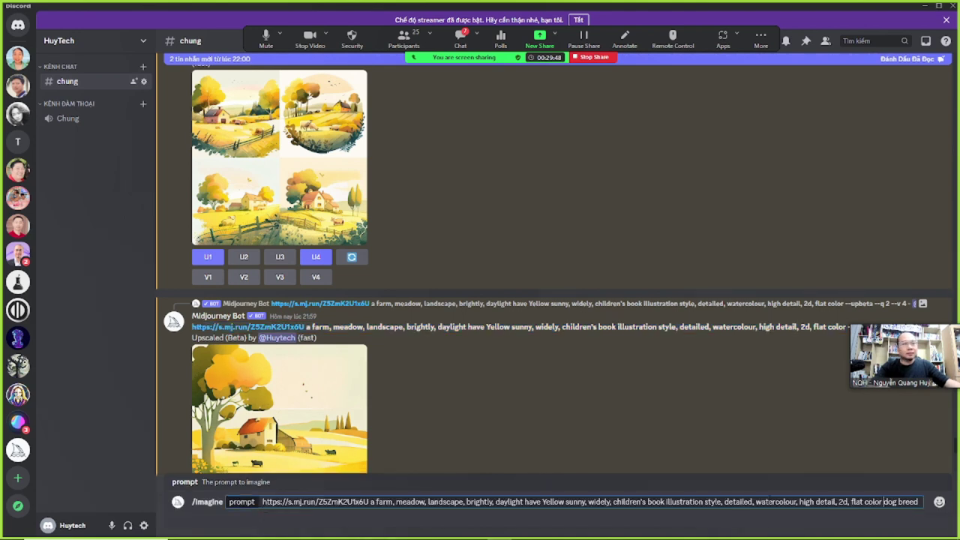
pyautogui.hotkey('shift', 'End')
pyautogui.press('BackSpace')
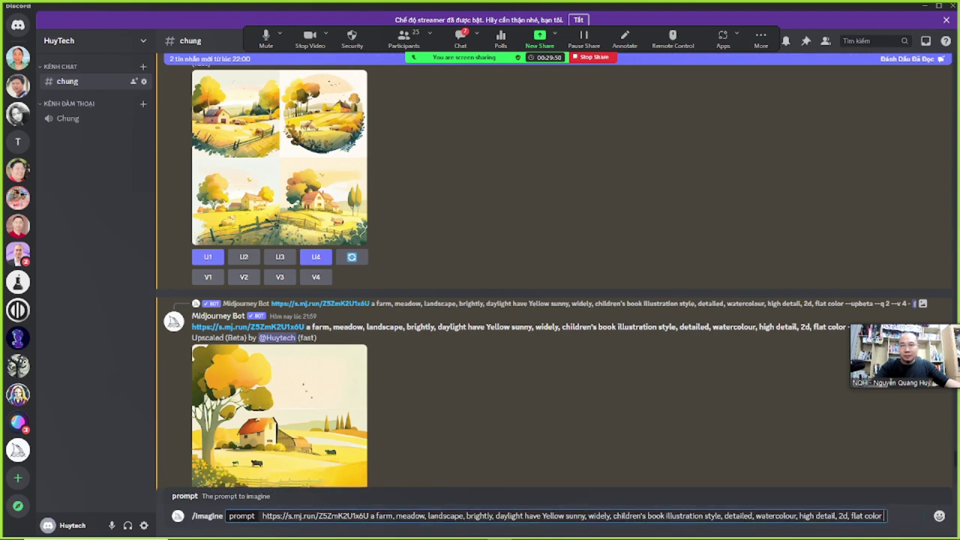
# Step: Replace "a farm, meadow" in the prompt with "dog breed"
pyautogui.hotkey('ctrl', 'shift', 'Right')
pyautogui.hotkey('ctrl', 'shift', 'Right')
pyautogui.hotkey('ctrl', 'shift', 'Right')
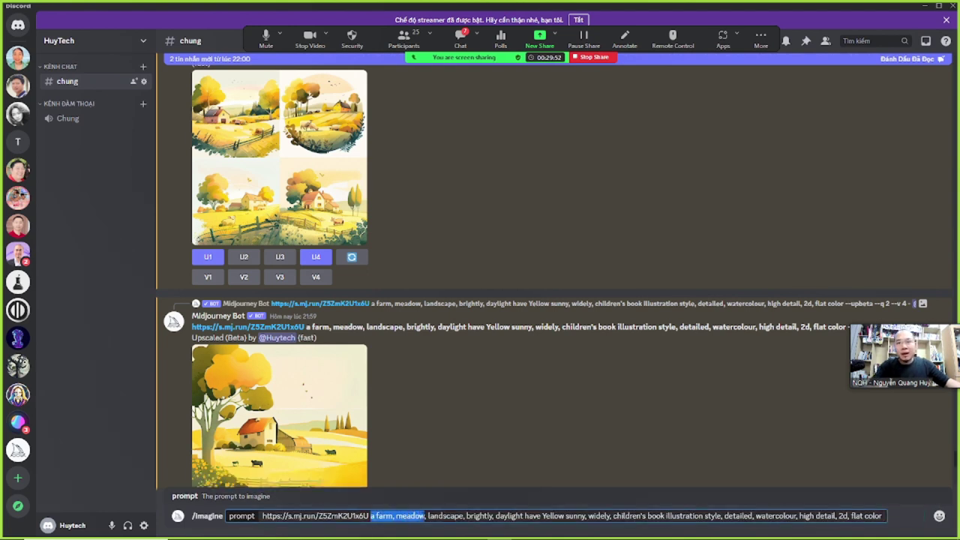
pyautogui.write('dog breed')
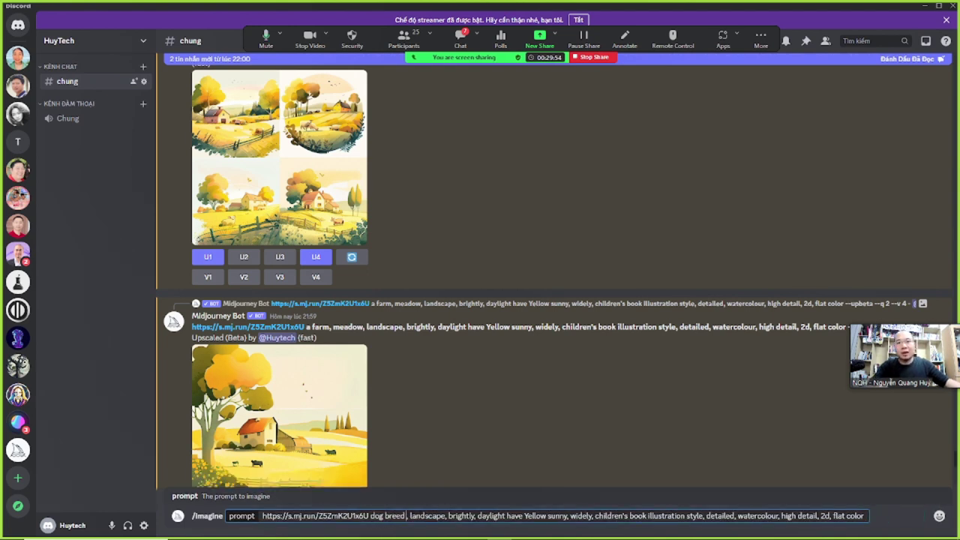
# Step: Remove "landscape" and the extra space after "dog breed" from the prompt and submit it
pyautogui.hotkey('shift', 'Right')
pyautogui.hotkey('shift', 'Right')
pyautogui.hotkey('shift', 'Right')
pyautogui.hotkey('shift', 'Right')
pyautogui.hotkey('shift', 'Right')
pyautogui.hotkey('shift', 'Right')
pyautogui.hotkey('shift', 'Right')
pyautogui.hotkey('shift', 'Right')
pyautogui.hotkey('shift', 'Right')
pyautogui.hotkey('shift', 'Right')
pyautogui.press('BackSpace')
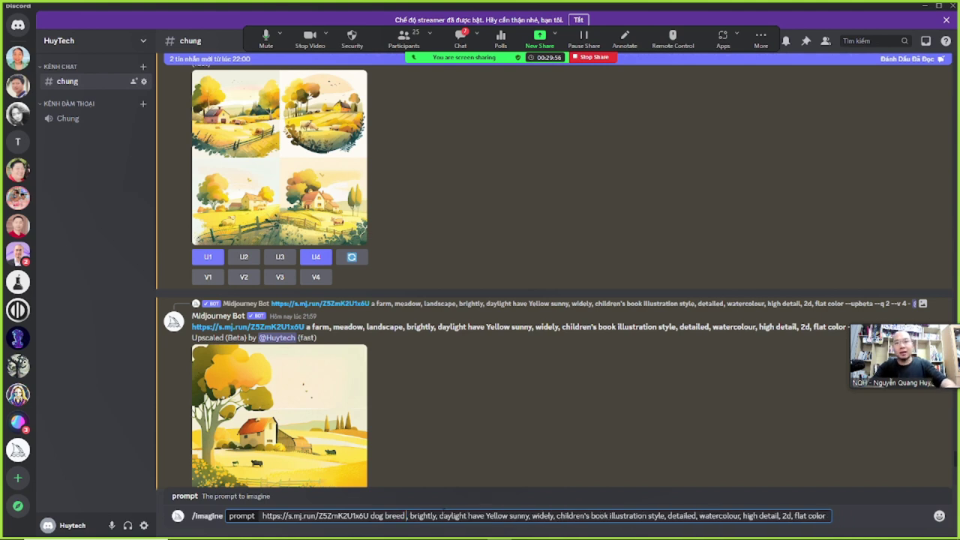
pyautogui.press('BackSpace')
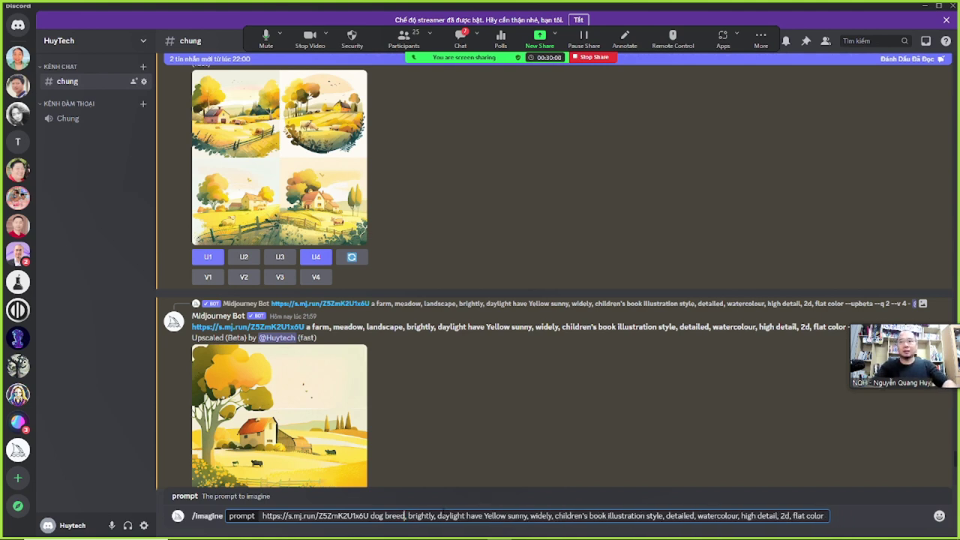
pyautogui.press('Return')
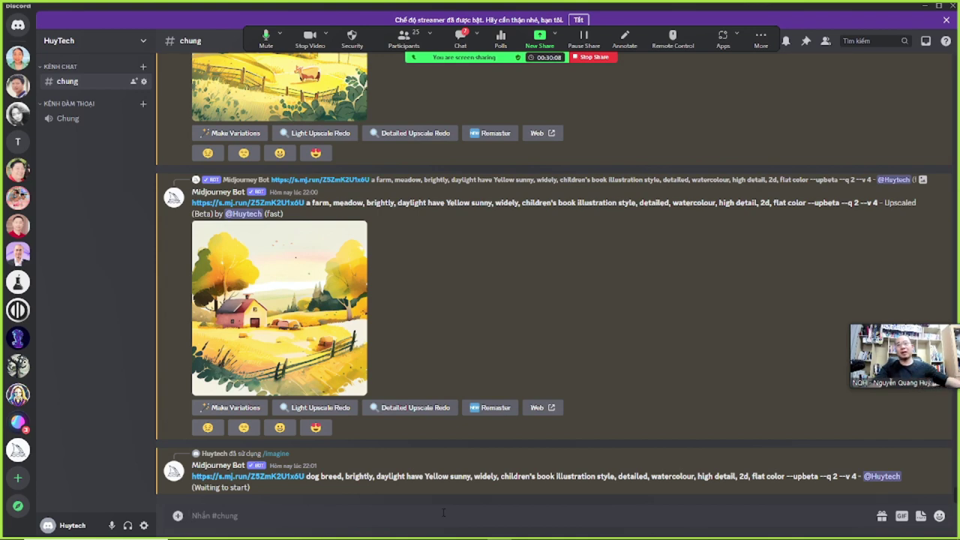
# Step: Save the upscaled image of the pink barn with hay bales and a fence to the computer
pyautogui.rightClick(288, 252)
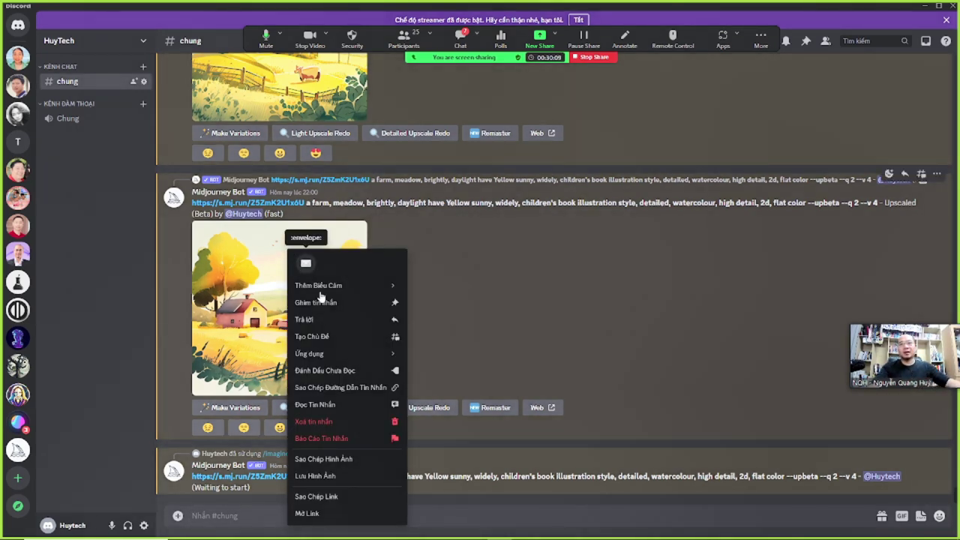
pyautogui.click(324, 458)
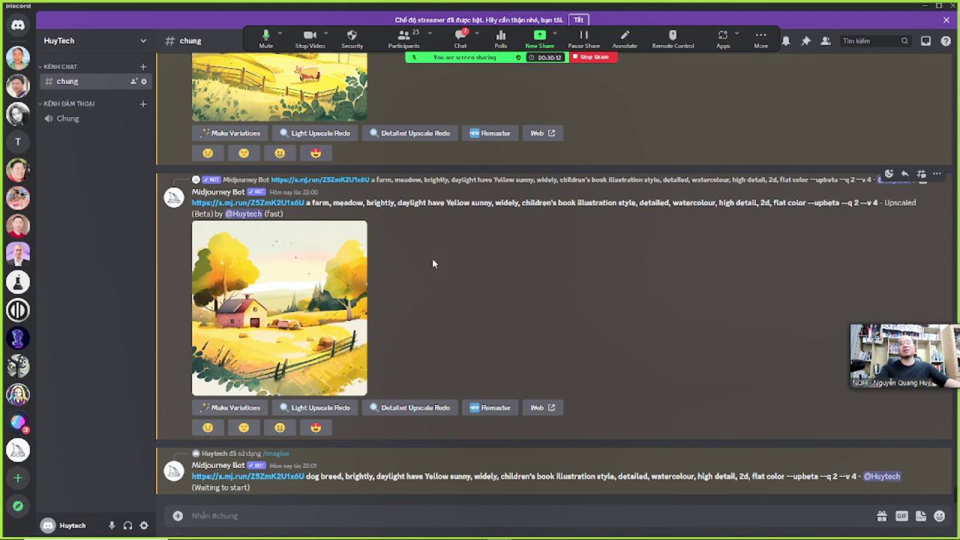
pyautogui.press('Return')
# Step: Save the upscaled image of the farmhouse with the grazing animal and two tall trees to the computer
pyautogui.scroll(3, 394, 315)
pyautogui.rightClick(307, 207)
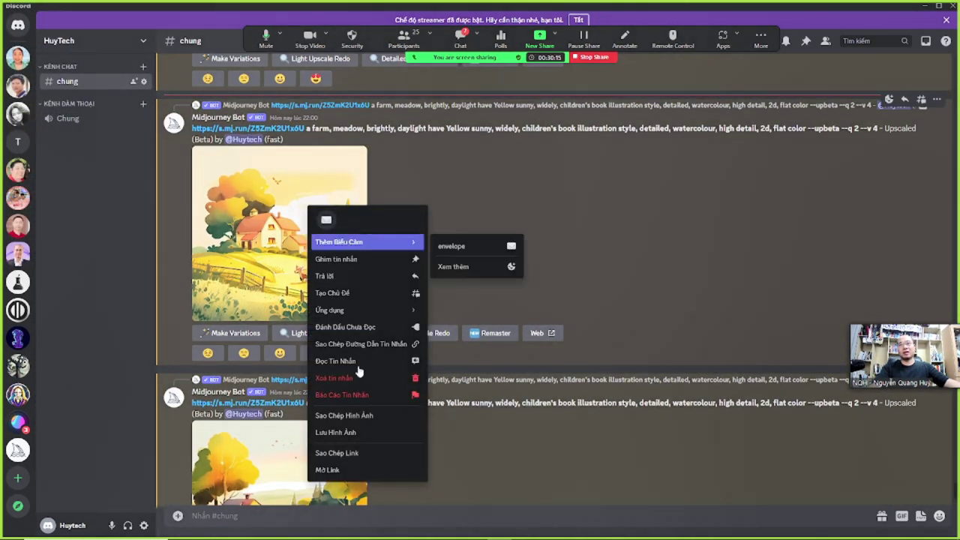
pyautogui.click(359, 433)
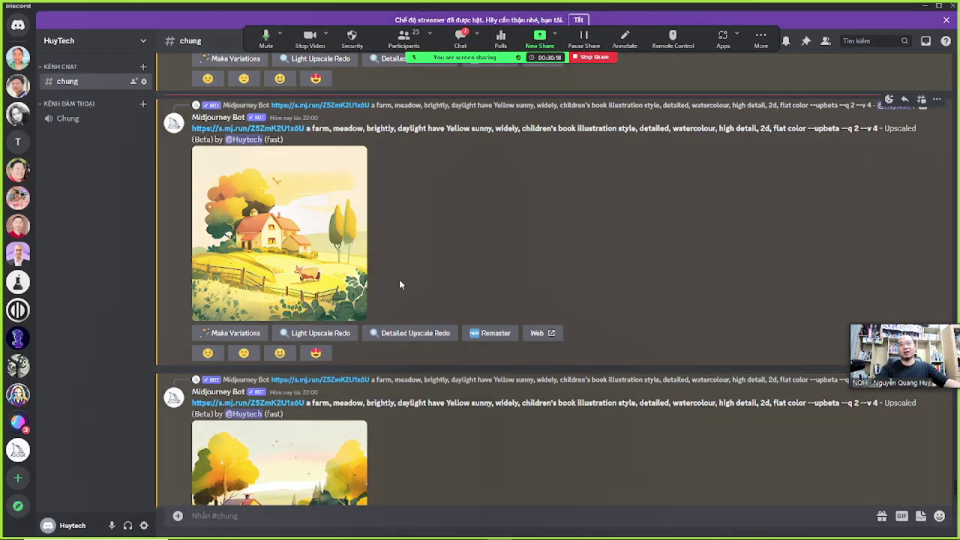
pyautogui.click(393, 253)
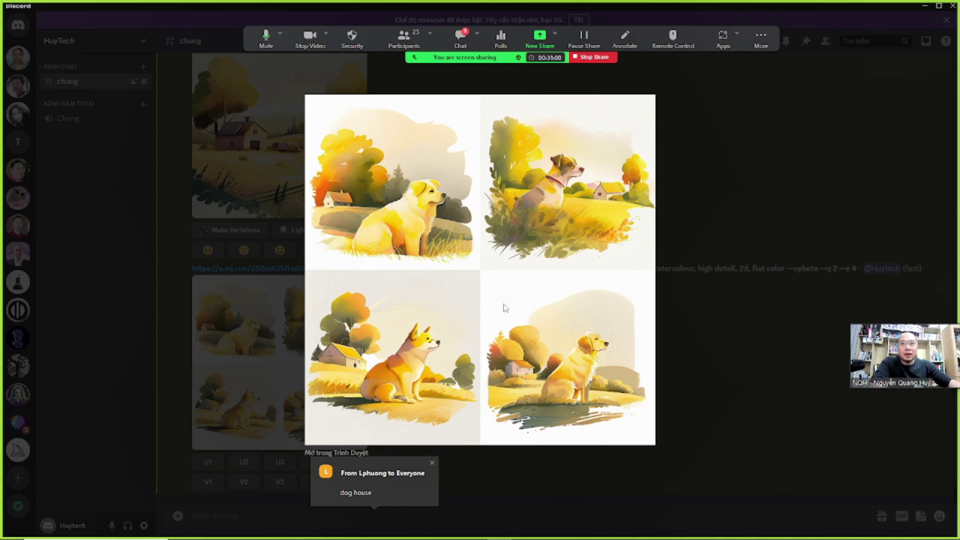
# Step: Close the enlarged dog grid, enter "dog house" in the browser's translator and select the phrase for reuse
pyautogui.click(706, 238)
pyautogui.hotkey('alt', 'Tab')
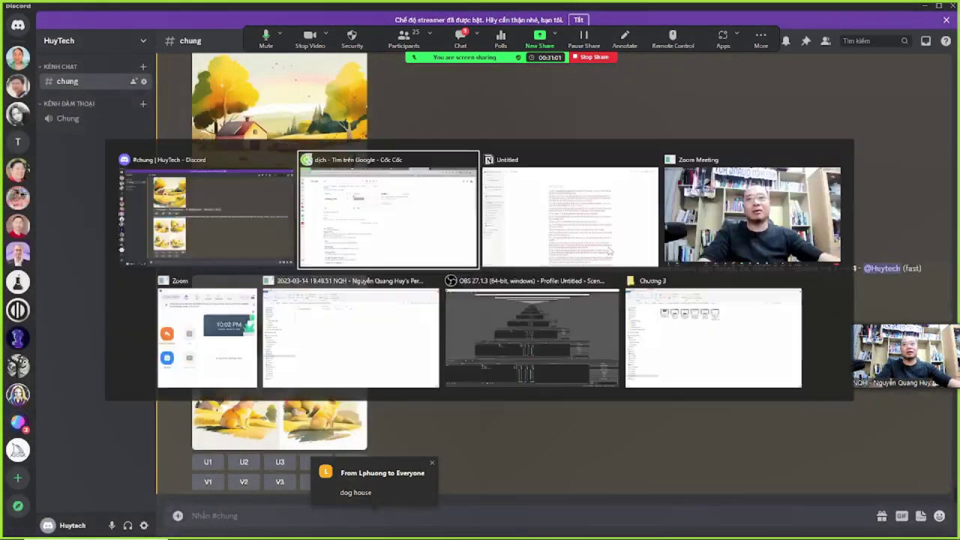
pyautogui.tripleClick(215, 174)
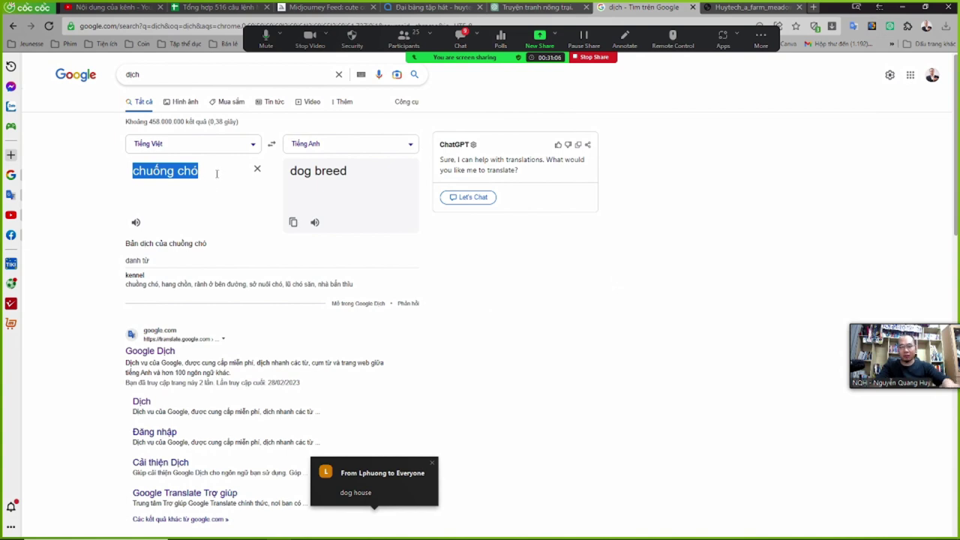
pyautogui.write('dog house')
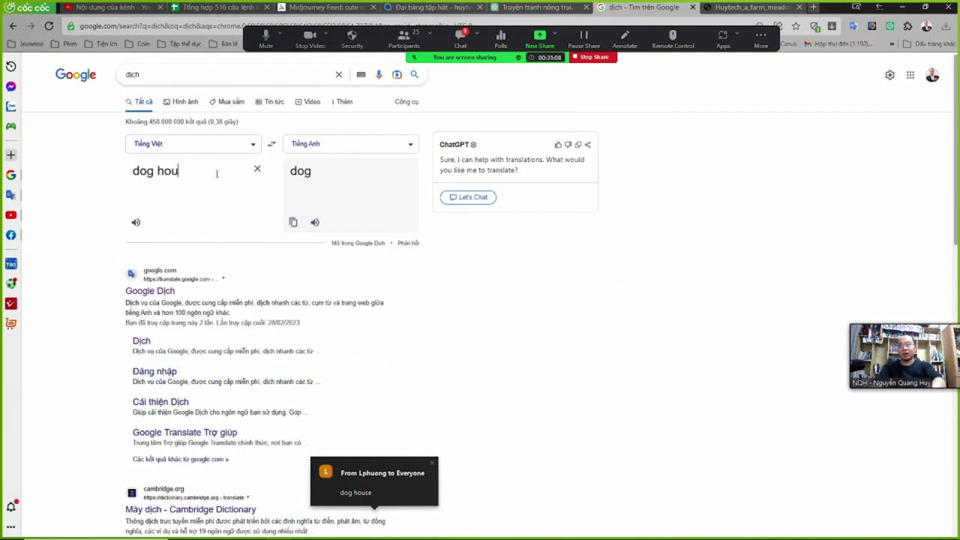
pyautogui.tripleClick(152, 171)
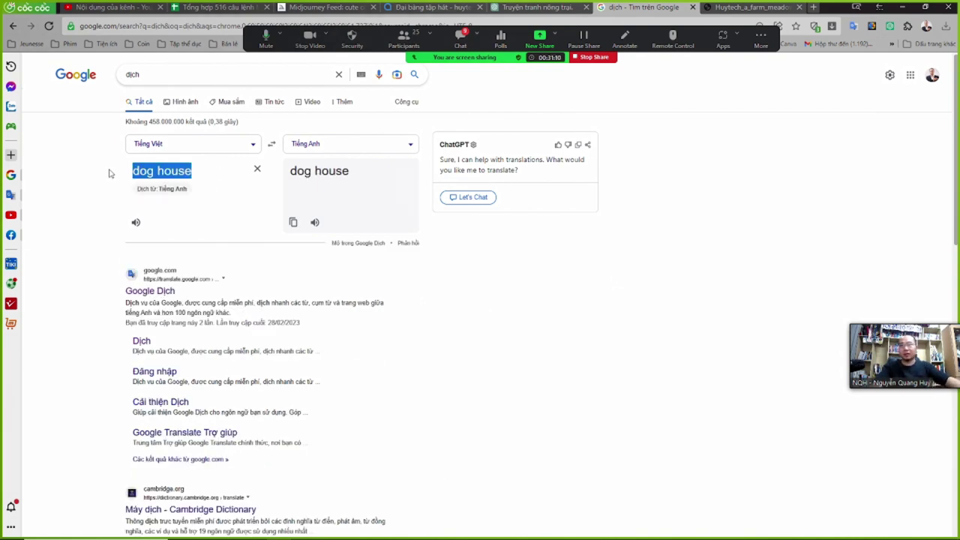
# Step: Switch to Discord, copy the "dog breed" prompt with its reference image link and paste it into a new /imagine command
pyautogui.hotkey('alt', 'Tab')
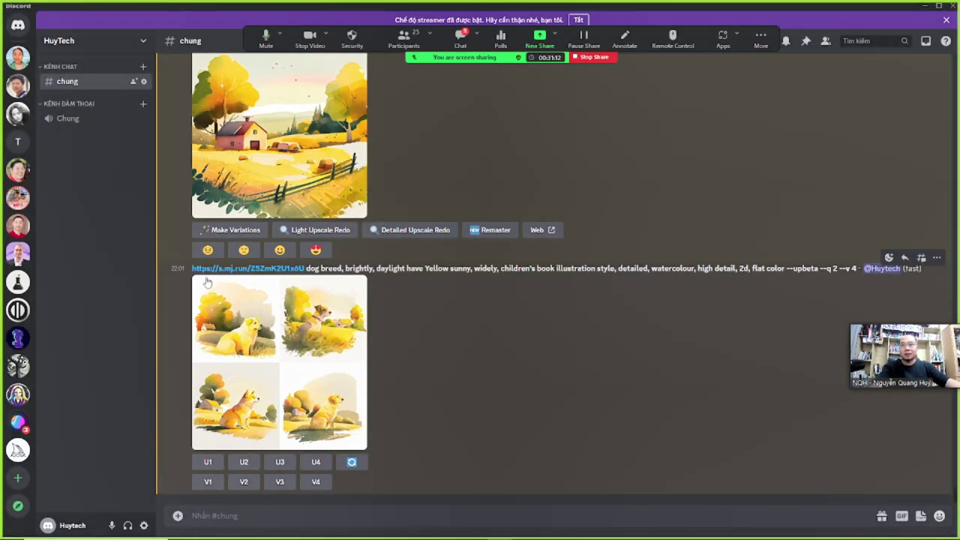
pyautogui.moveTo(192, 269); pyautogui.dragTo(785, 268)
pyautogui.click(355, 510)
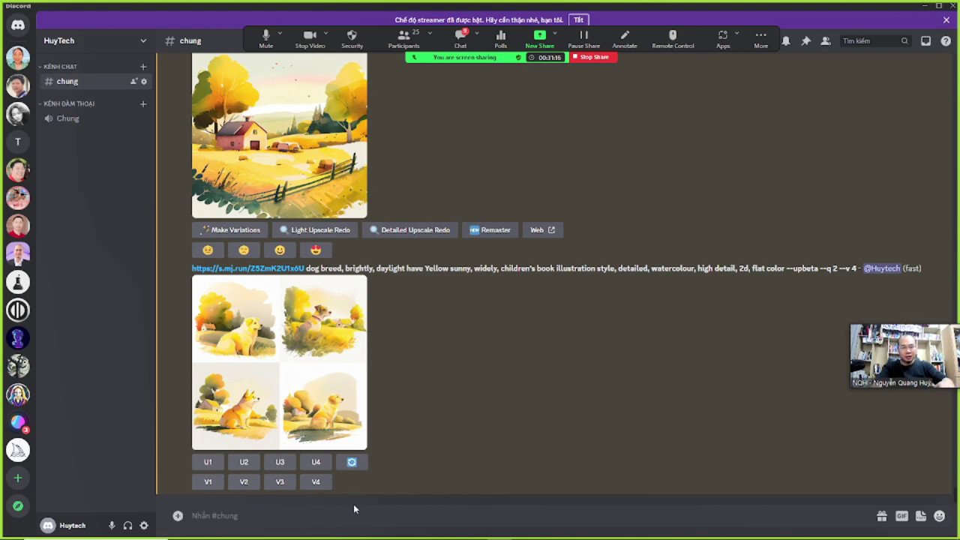
pyautogui.write('/im')
pyautogui.click(298, 455)
pyautogui.hotkey('ctrl', 'v')
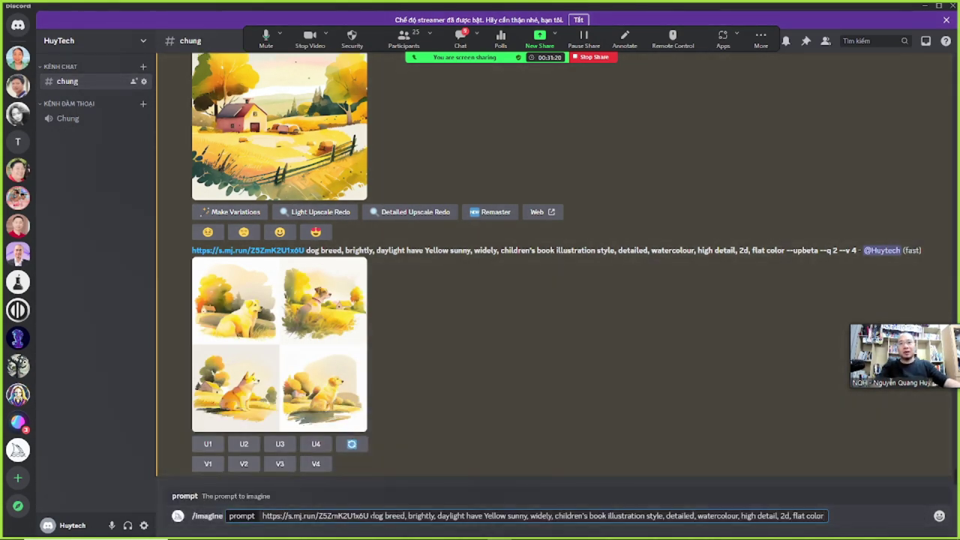
# Step: Change "dog breed" in the prompt to "dog's house" and submit it
pyautogui.doubleClick(395, 516)
pyautogui.write('house')
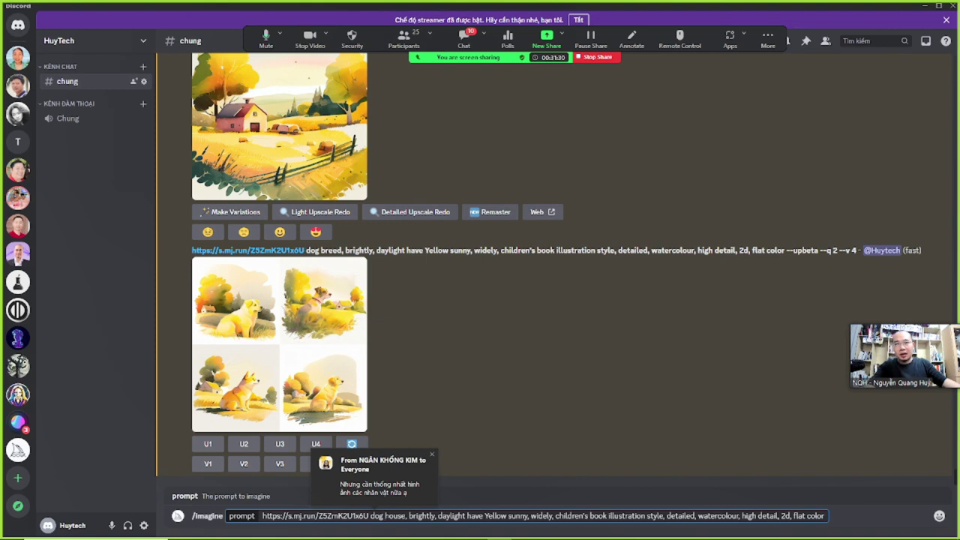
pyautogui.write("'s")
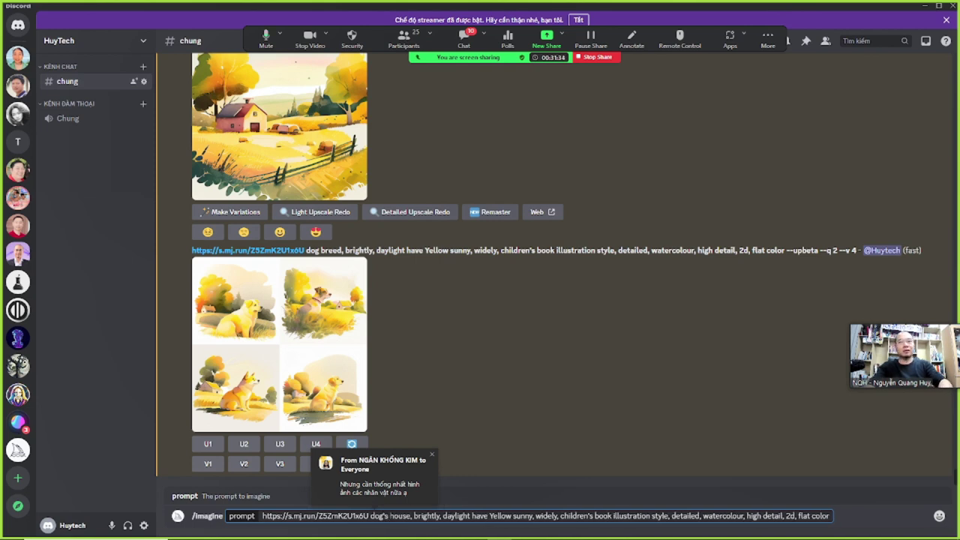
pyautogui.press('Return')
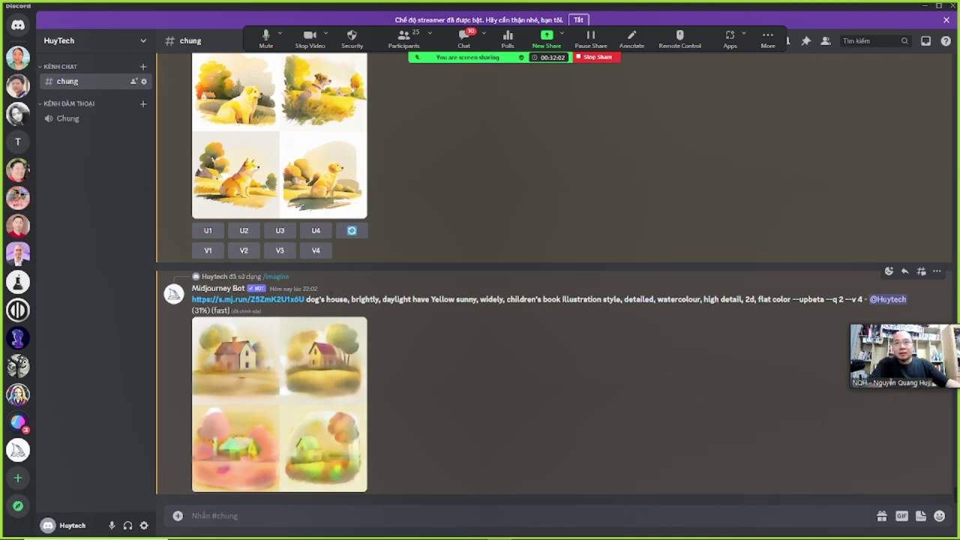
# Step: Enlarge the generated "dog's house" image grid to examine the four variants, and close it
pyautogui.moveTo(330, 299); pyautogui.dragTo(660, 298)
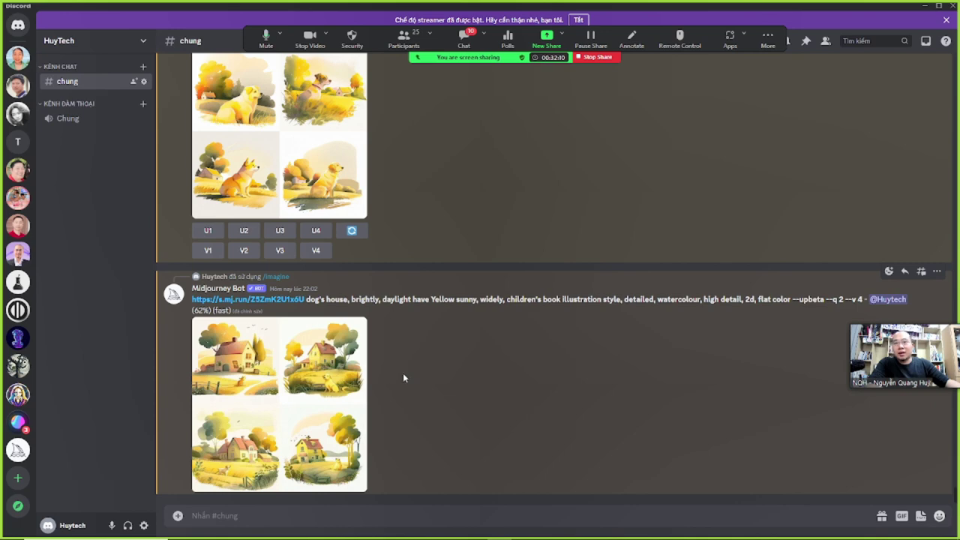
pyautogui.click(293, 343)
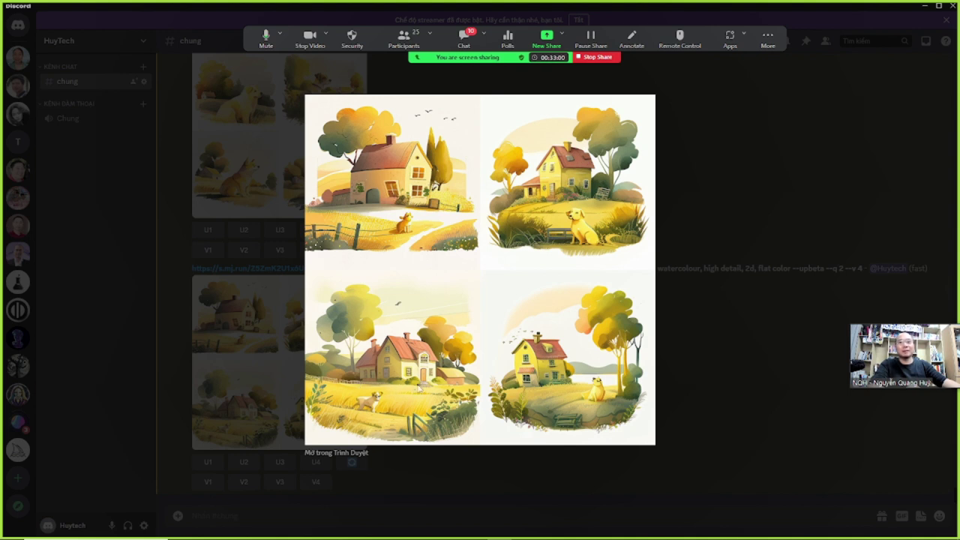
pyautogui.click(695, 357)
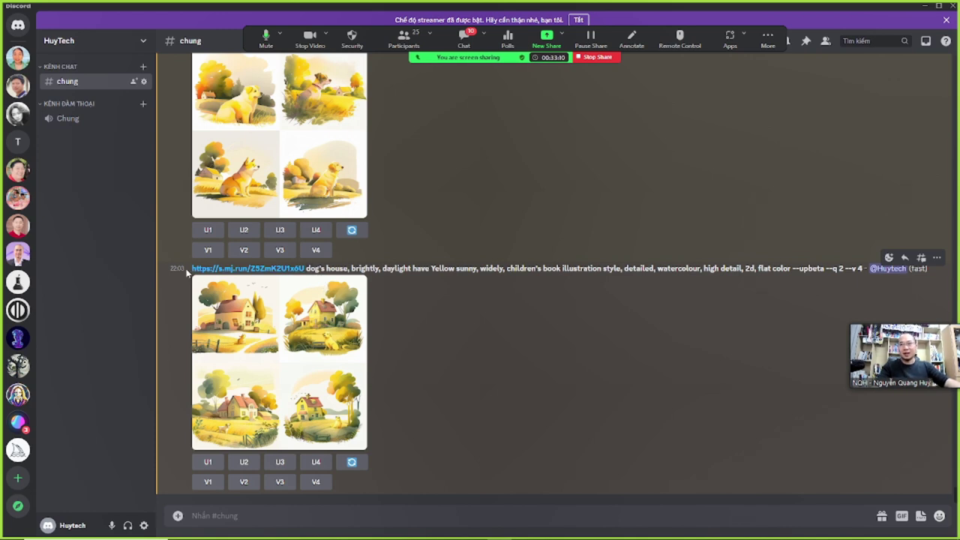
# Step: Copy the "dog's house" prompt into a message, replace "dog's house," with "farm, close up," and send it
pyautogui.moveTo(192, 270); pyautogui.dragTo(791, 268)
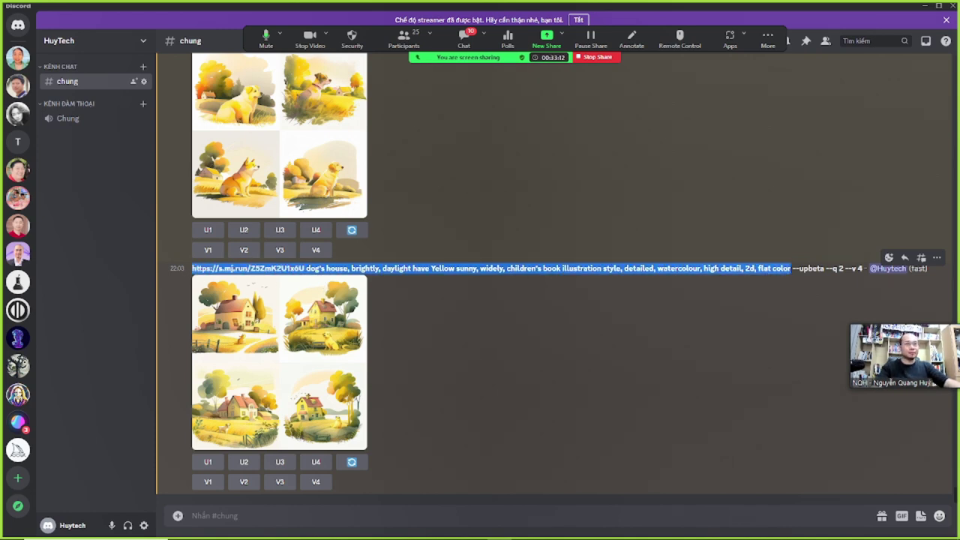
pyautogui.hotkey('ctrl', 'c')
pyautogui.hotkey('ctrl', 'v')
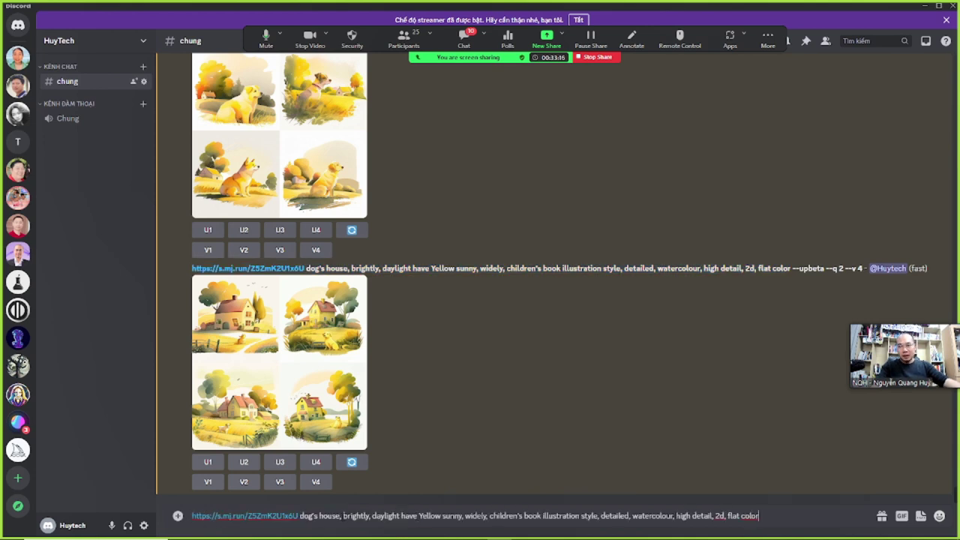
pyautogui.moveTo(301, 516); pyautogui.dragTo(342, 517)
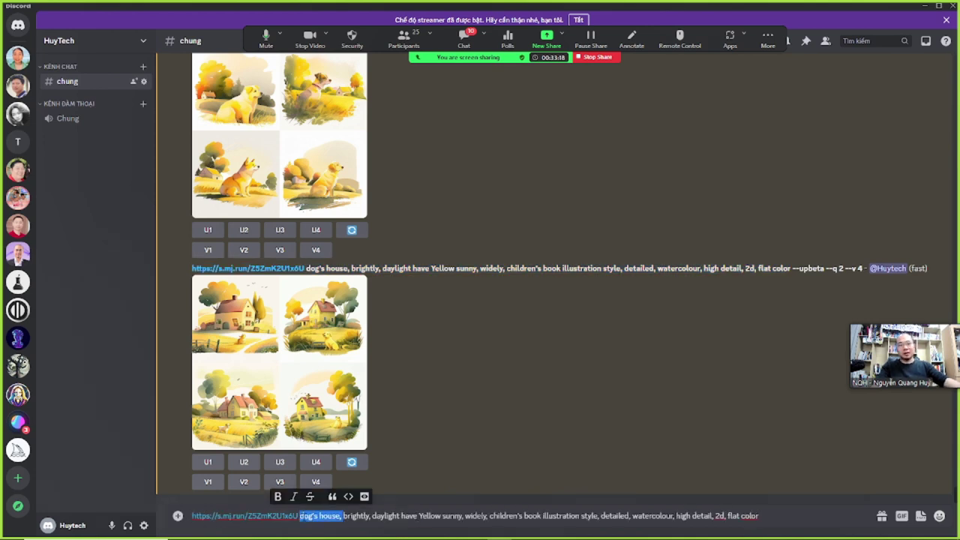
pyautogui.press('BackSpace')
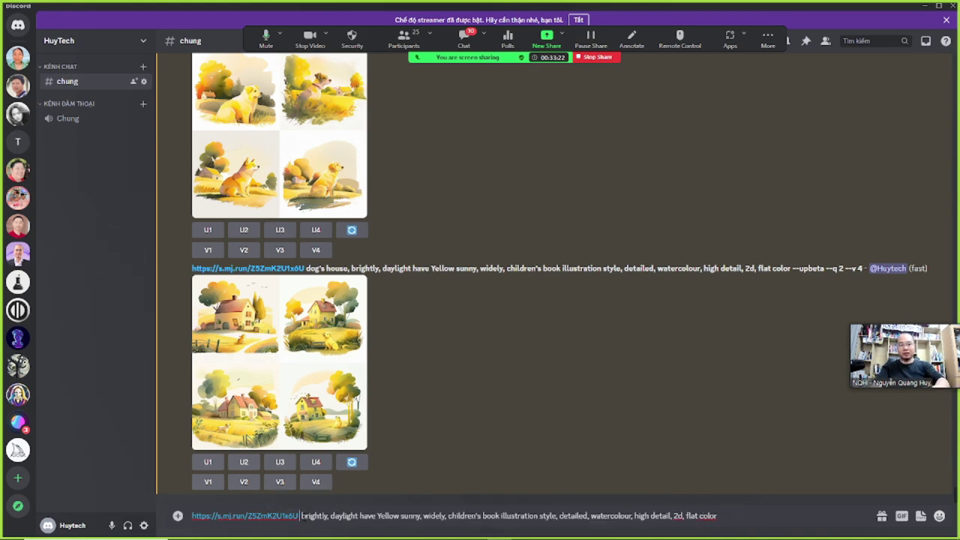
pyautogui.write('farm, clos')
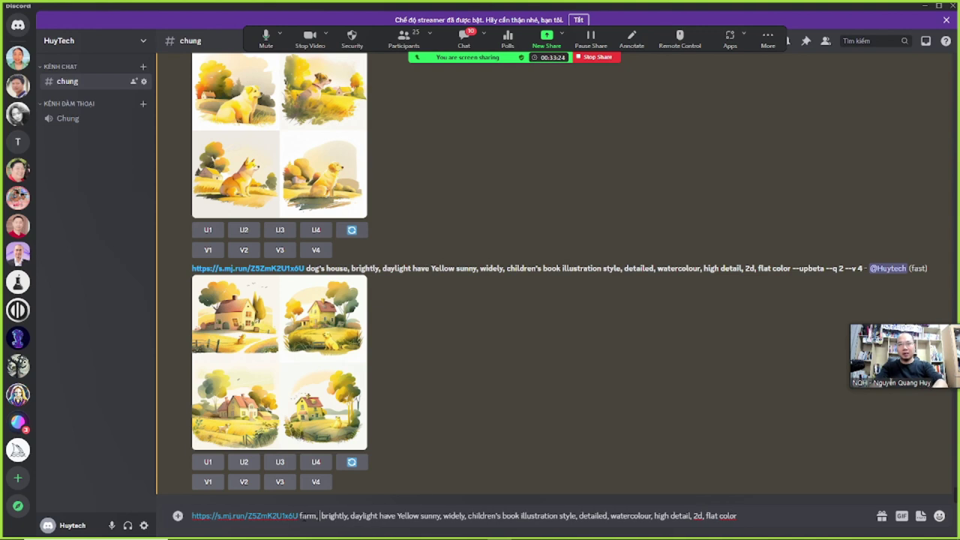
pyautogui.write('e up,')
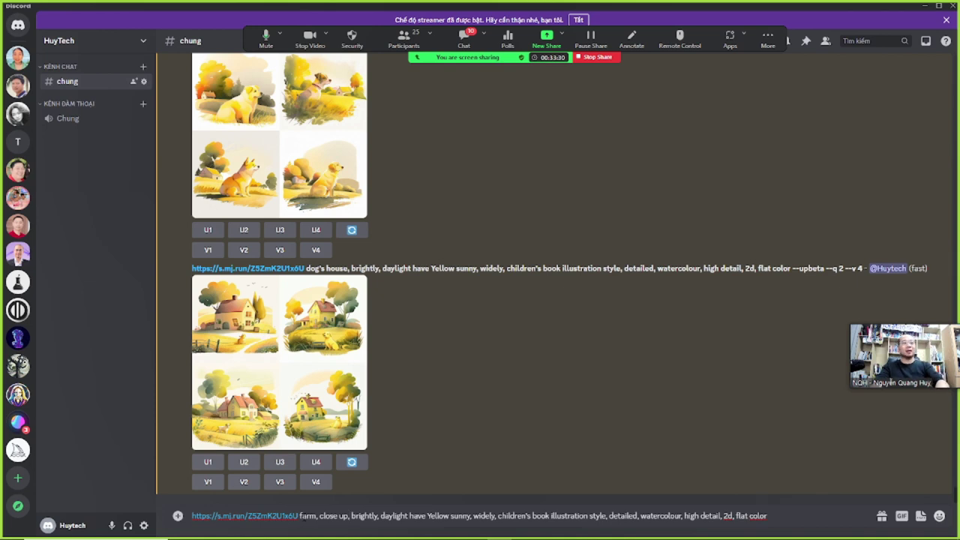
pyautogui.press('Return')
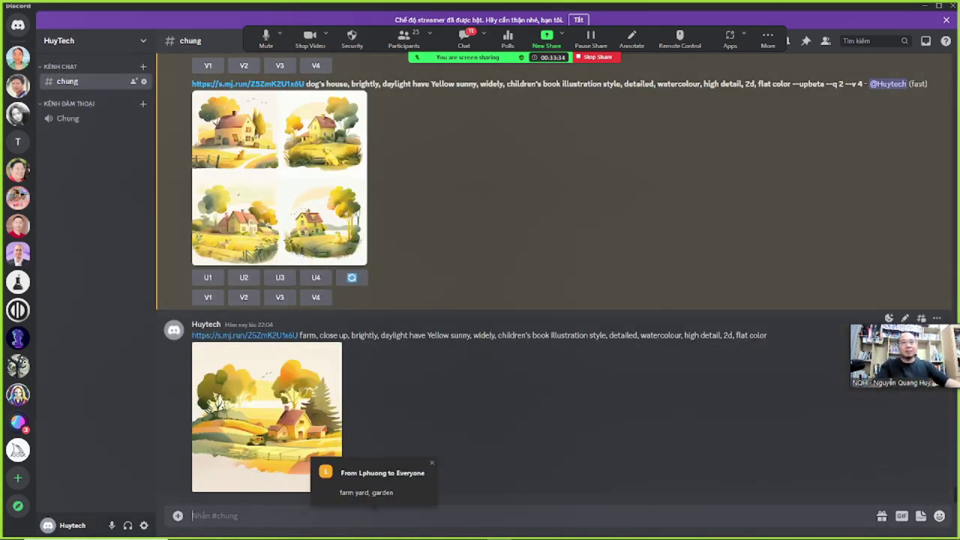
# Step: Copy the sent "farm, close up" prompt text and paste it into a new /imagine command
pyautogui.moveTo(777, 339); pyautogui.dragTo(629, 335)
pyautogui.click(261, 358)
pyautogui.moveTo(205, 346); pyautogui.dragTo(192, 337)
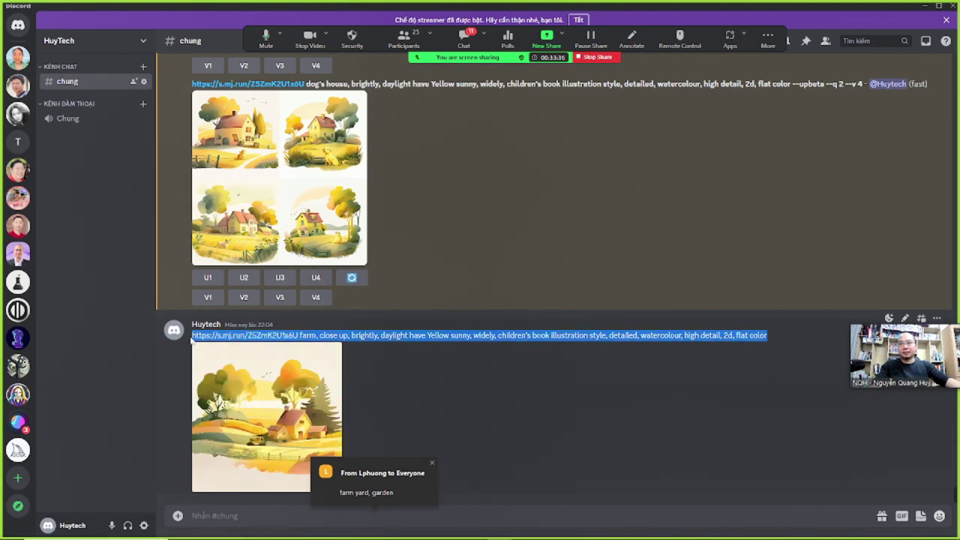
pyautogui.click(356, 517)
pyautogui.write('/im')
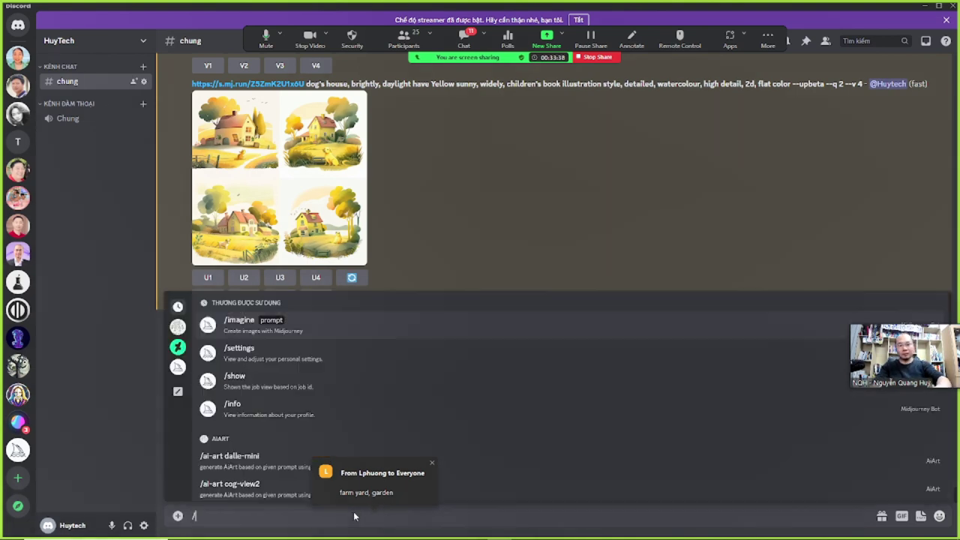
pyautogui.click(250, 455)
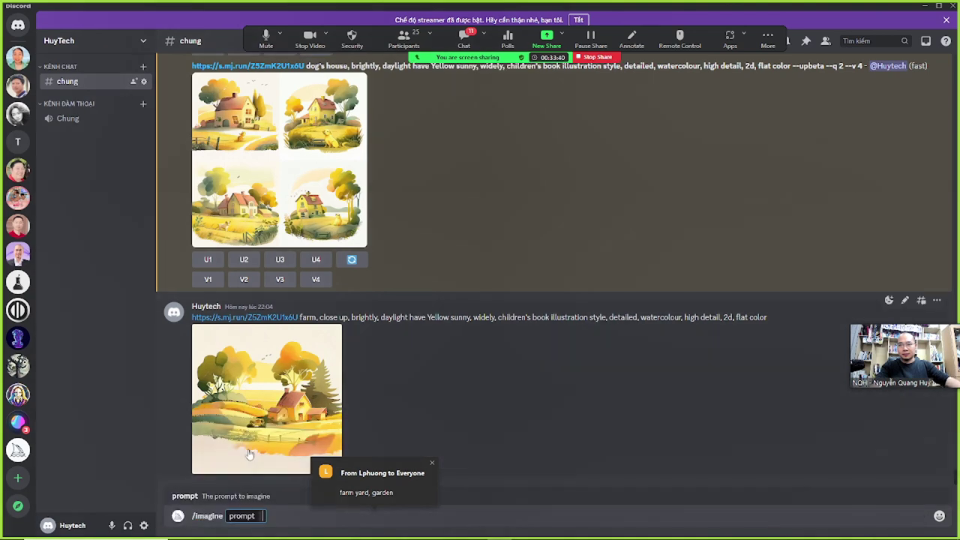
pyautogui.hotkey('ctrl', 'v')
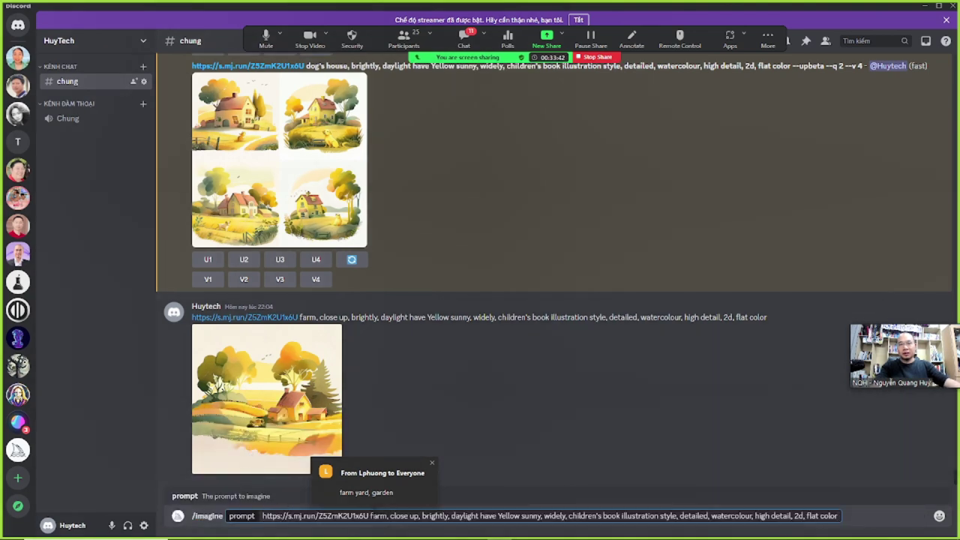
# Step: Change "farm" in the prompt to "farm yard" and submit it
pyautogui.press('Right')
pyautogui.press('Right')
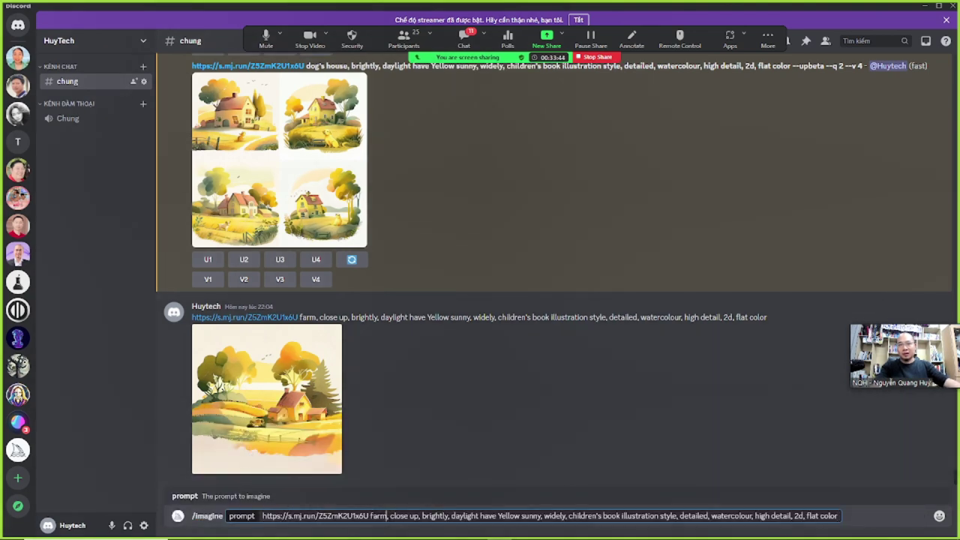
pyautogui.press('Left')
pyautogui.press('Left')
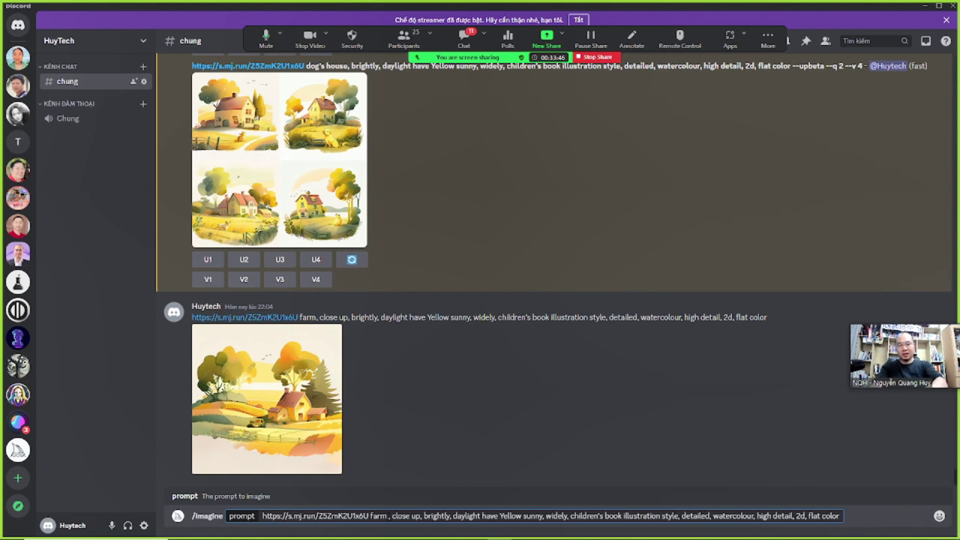
pyautogui.write('a')
pyautogui.press('BackSpace')
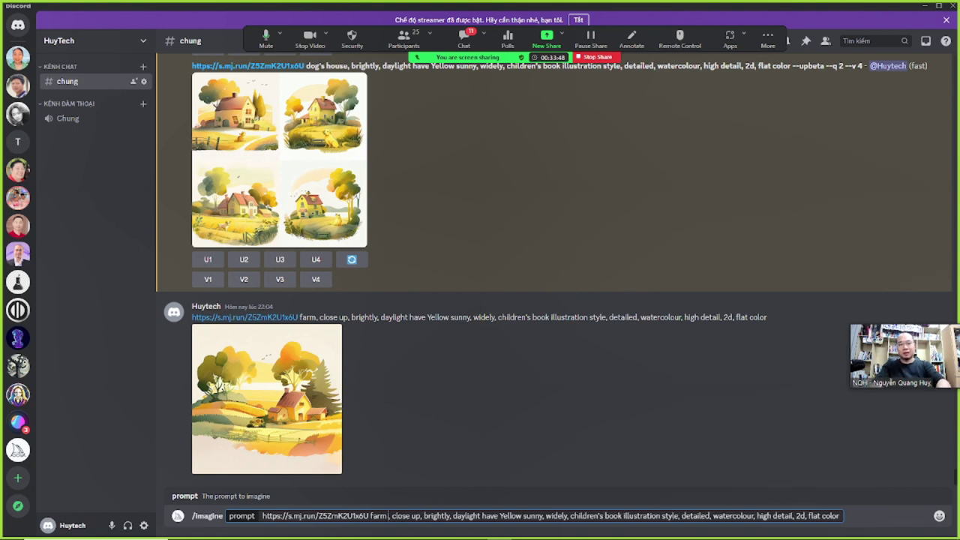
pyautogui.write('yard')
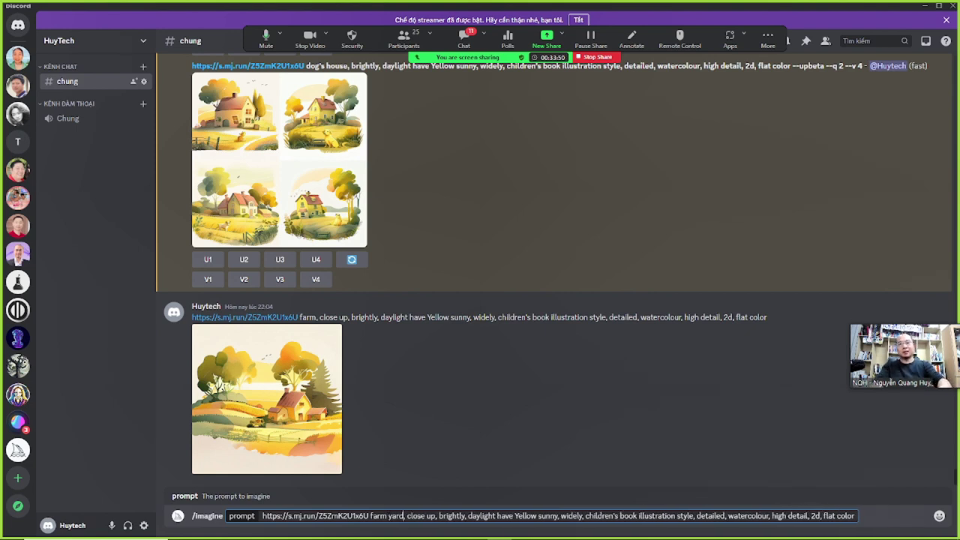
pyautogui.press('Return')
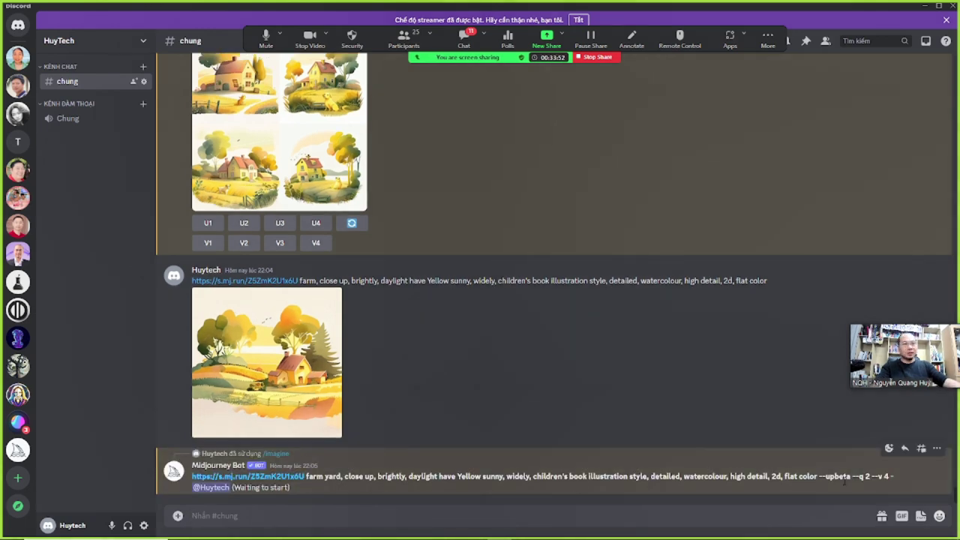
# Step: Copy the submitted "farm yard, close up" prompt without its parameters and start a new /imagine command
pyautogui.moveTo(817, 476); pyautogui.dragTo(193, 480)
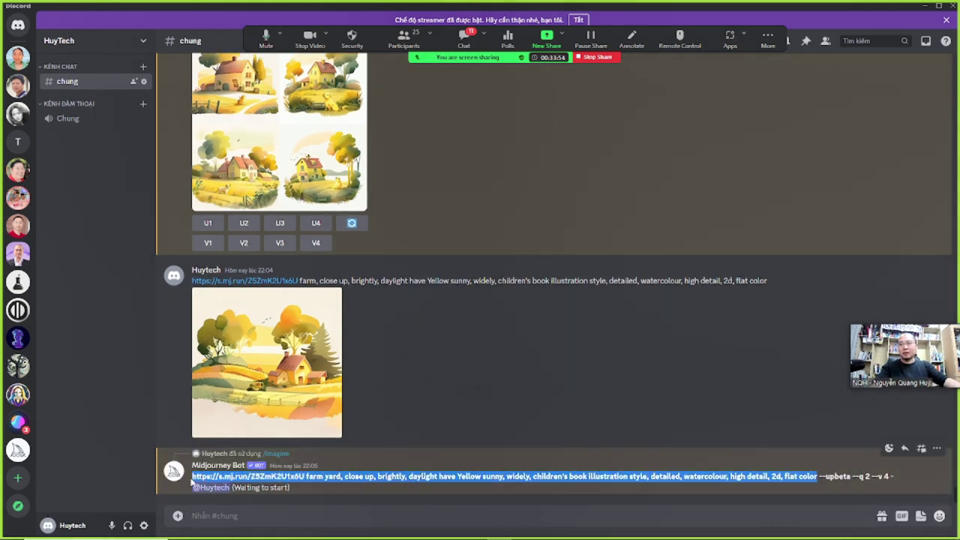
pyautogui.click(192, 515)
pyautogui.write('/imag')
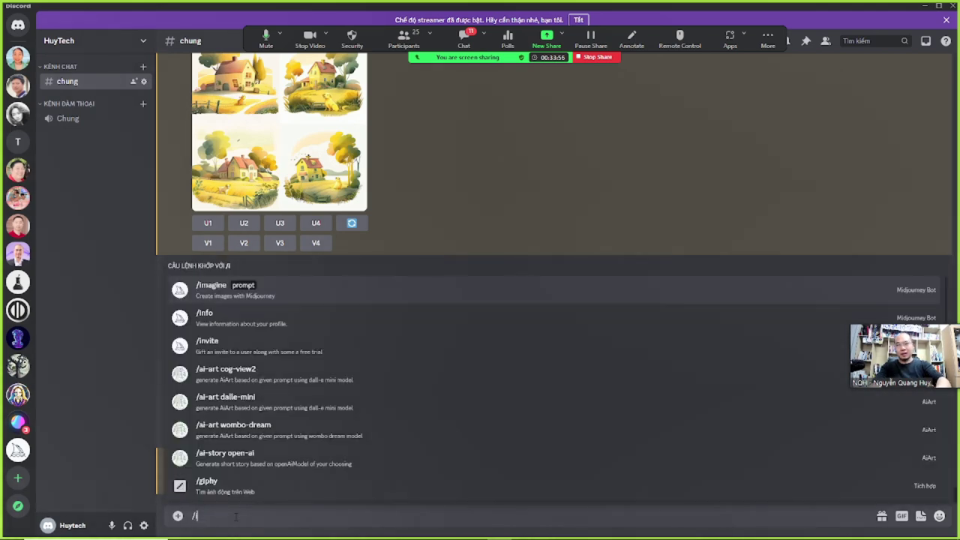
# Step: Generate a Midjourney image from the reference-link prompt with "farm yard" replaced by "garden", keeping the close-up, sunny watercolour children's book style
pyautogui.click(223, 458)
pyautogui.hotkey('ctrl', 'v')
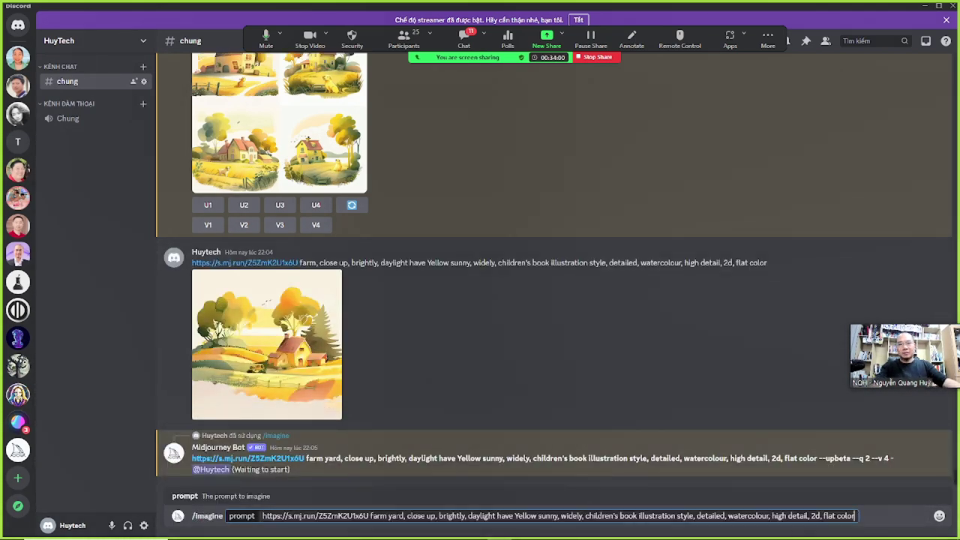
pyautogui.moveTo(403, 517); pyautogui.dragTo(371, 516)
pyautogui.write('garde')
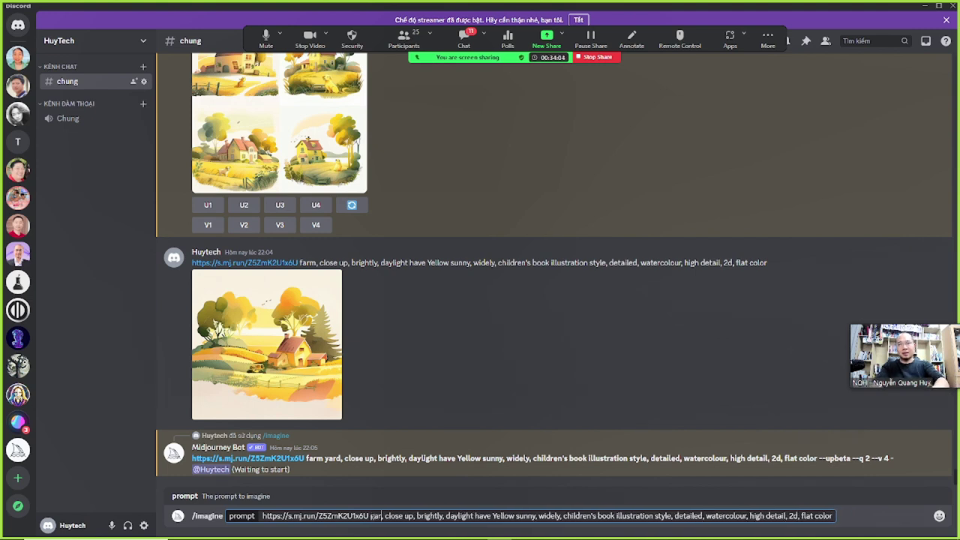
pyautogui.write('n')
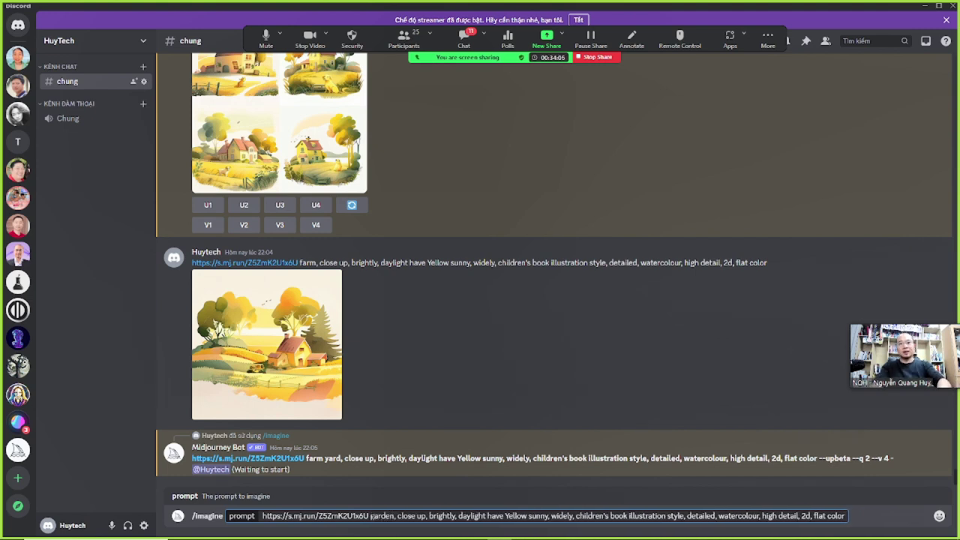
pyautogui.press('Return')
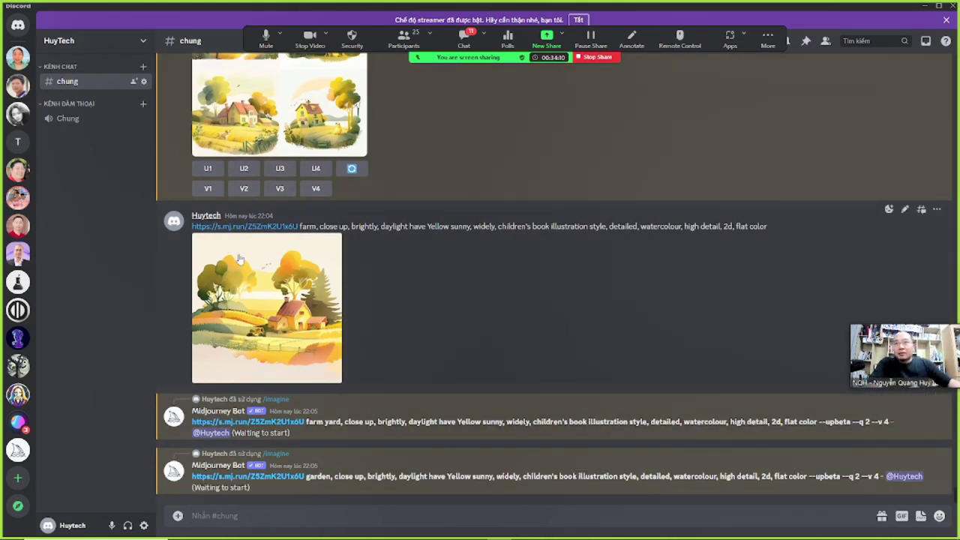
# Step: View the farm close-up picture posted in the channel at enlarged size
pyautogui.click(295, 303)
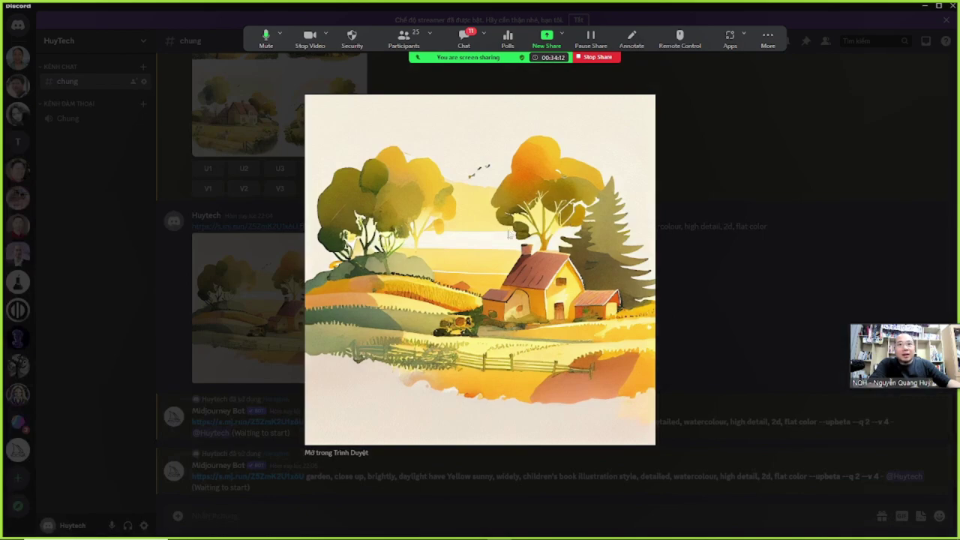
pyautogui.click(702, 285)
# Step: Try to save the upscaled meadow picture with the barn and hay bales to Downloads without replacing an existing file
pyautogui.scroll(10, 292, 364)
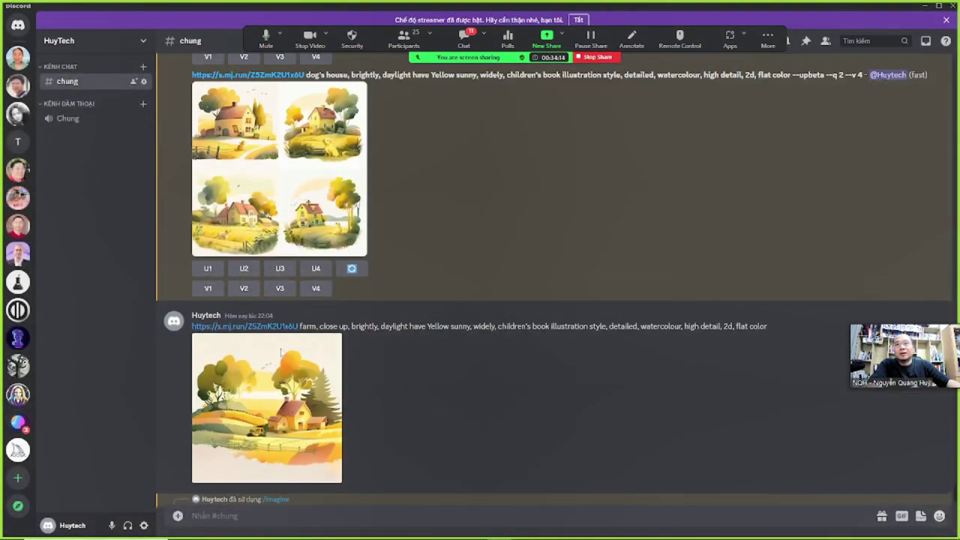
pyautogui.scroll(5, 292, 363)
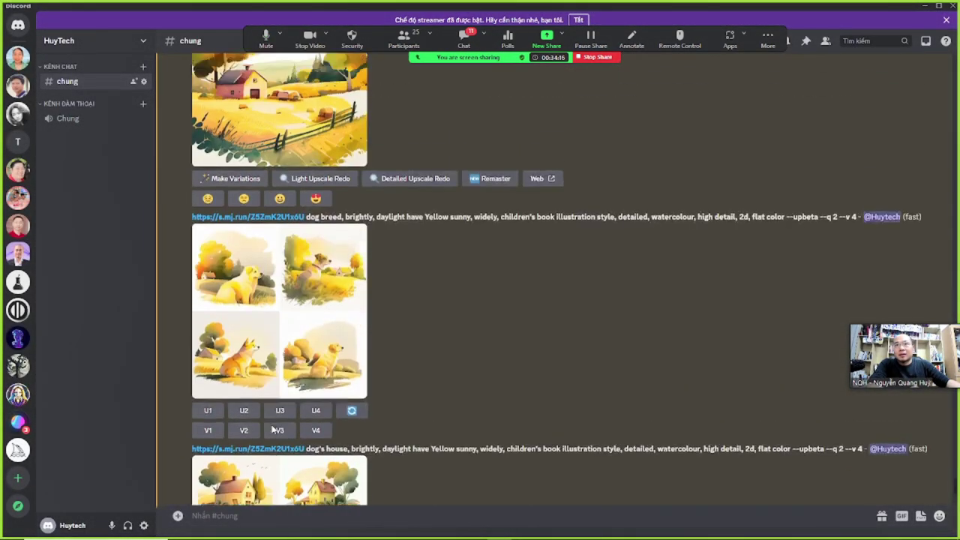
pyautogui.rightClick(285, 275)
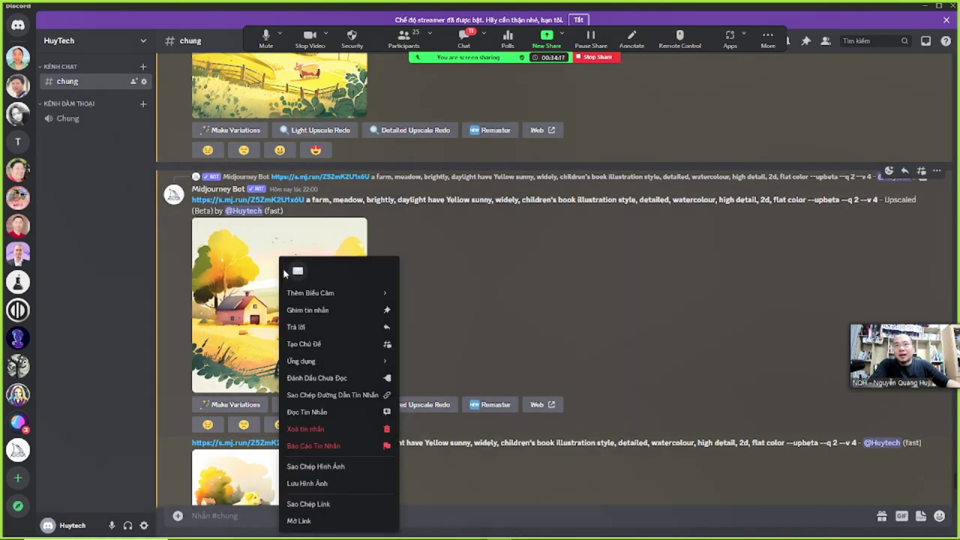
pyautogui.click(338, 482)
pyautogui.click(388, 253)
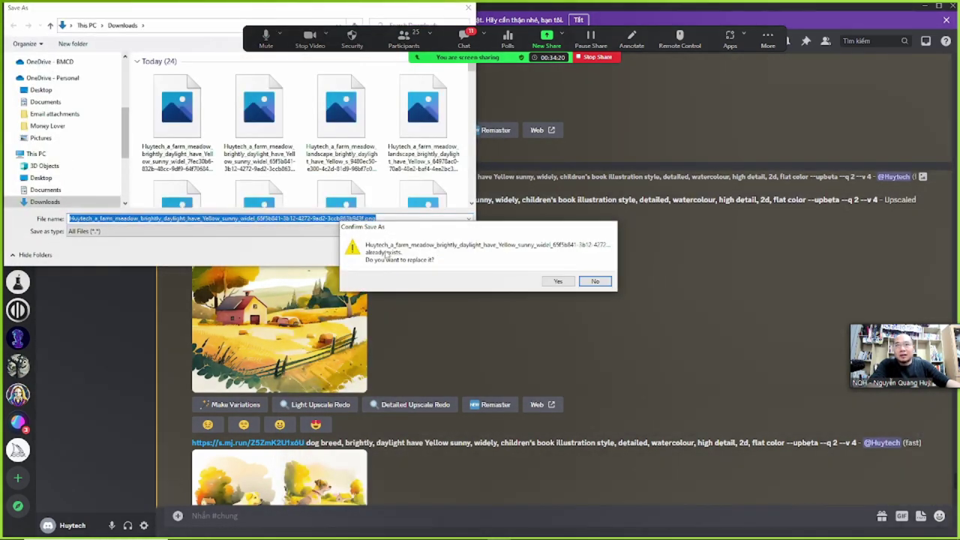
pyautogui.click(594, 281)
pyautogui.click(437, 253)
# Step: Try to save the upscaled meadow picture with the farmhouse and pink cow to Downloads without replacing an existing file
pyautogui.scroll(5, 420, 312)
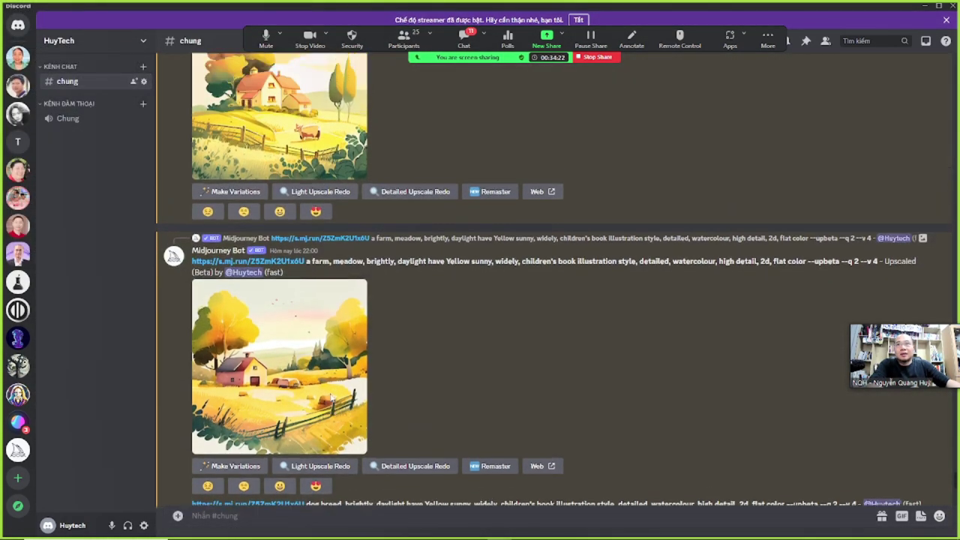
pyautogui.rightClick(308, 187)
pyautogui.click(353, 410)
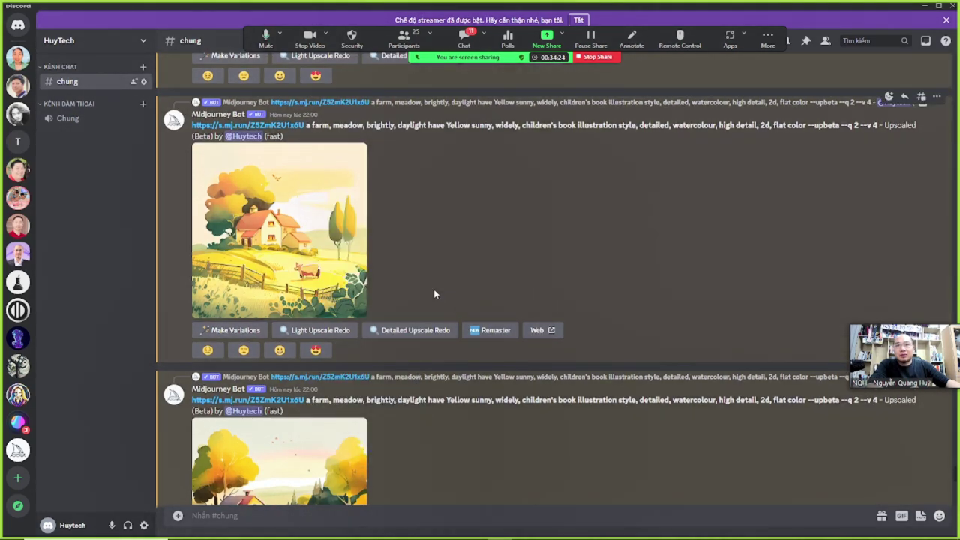
pyautogui.click(408, 258)
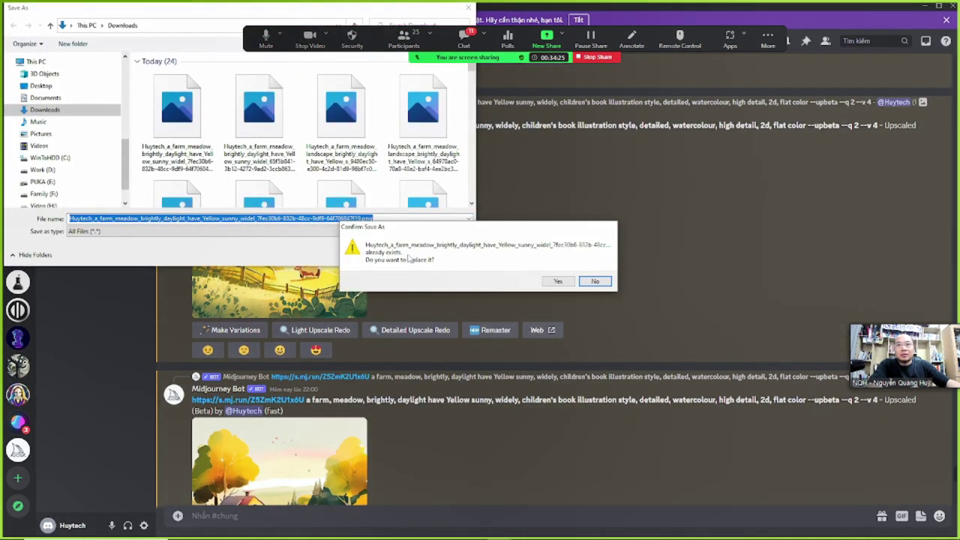
pyautogui.click(595, 281)
pyautogui.click(444, 253)
# Step: Try to save the upscaled landscape picture with the farmhouse and fenced hill to Downloads without replacing an existing file
pyautogui.scroll(1, 331, 376)
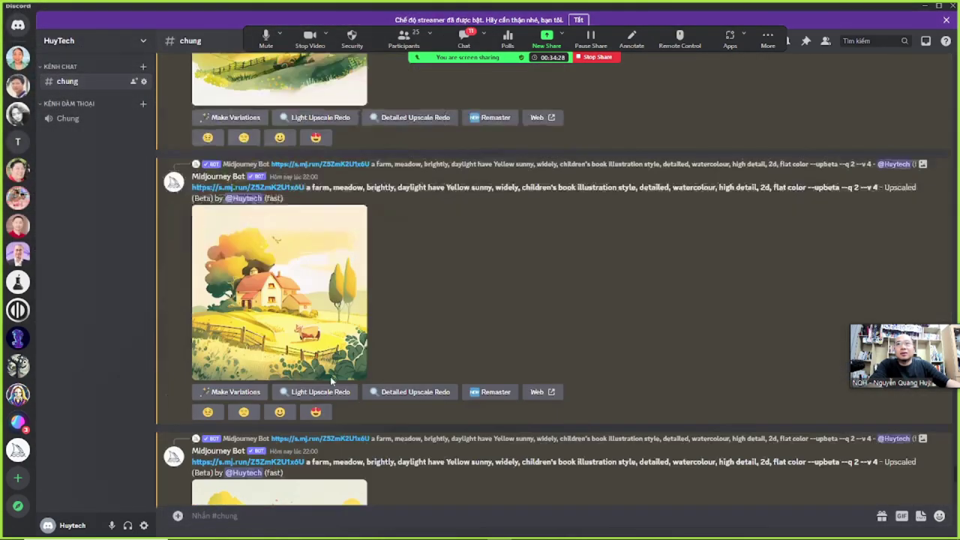
pyautogui.rightClick(301, 251)
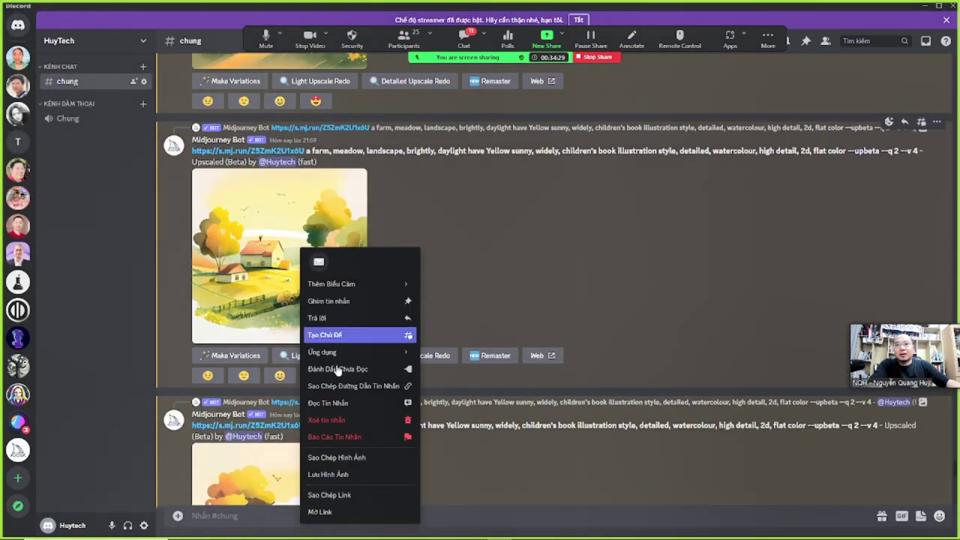
pyautogui.click(335, 475)
pyautogui.click(395, 253)
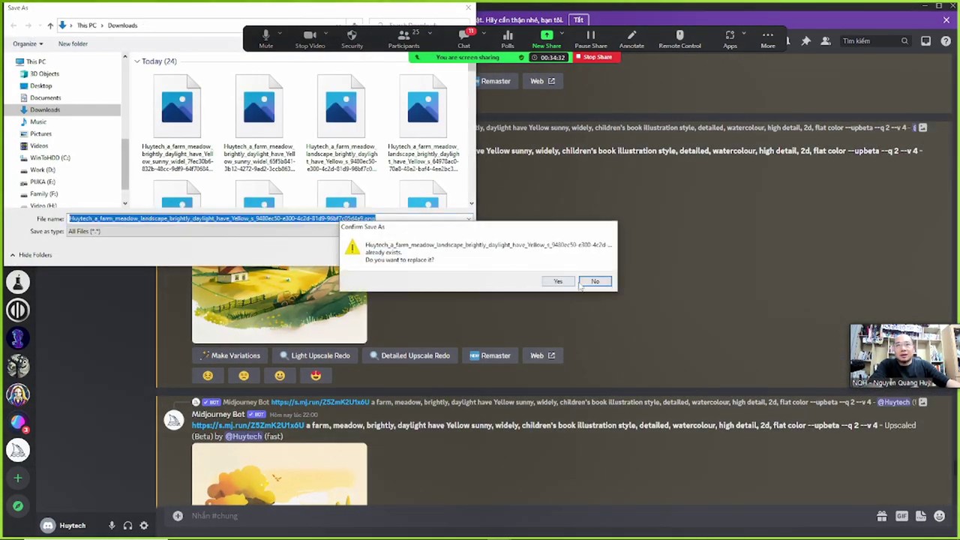
pyautogui.click(595, 283)
pyautogui.click(445, 252)
# Step: Try to save the upscaled landscape picture with the red-roofed house and black cows to Downloads without replacing an existing file
pyautogui.scroll(5, 410, 274)
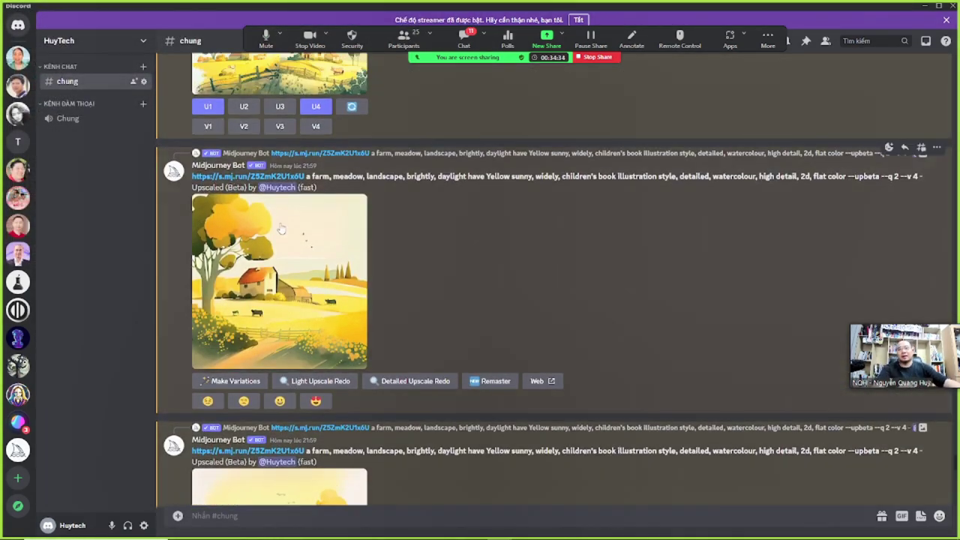
pyautogui.rightClick(277, 222)
pyautogui.click(339, 445)
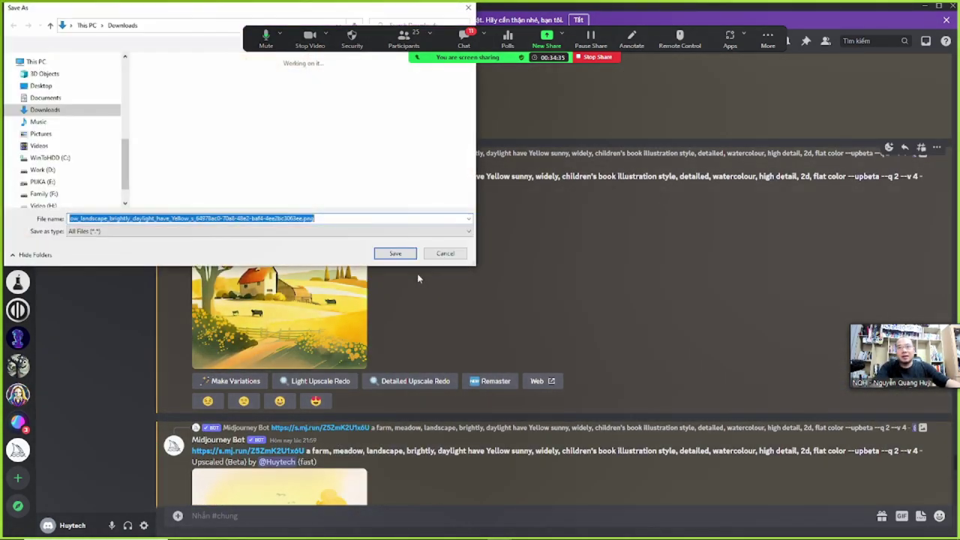
pyautogui.click(395, 253)
pyautogui.click(595, 281)
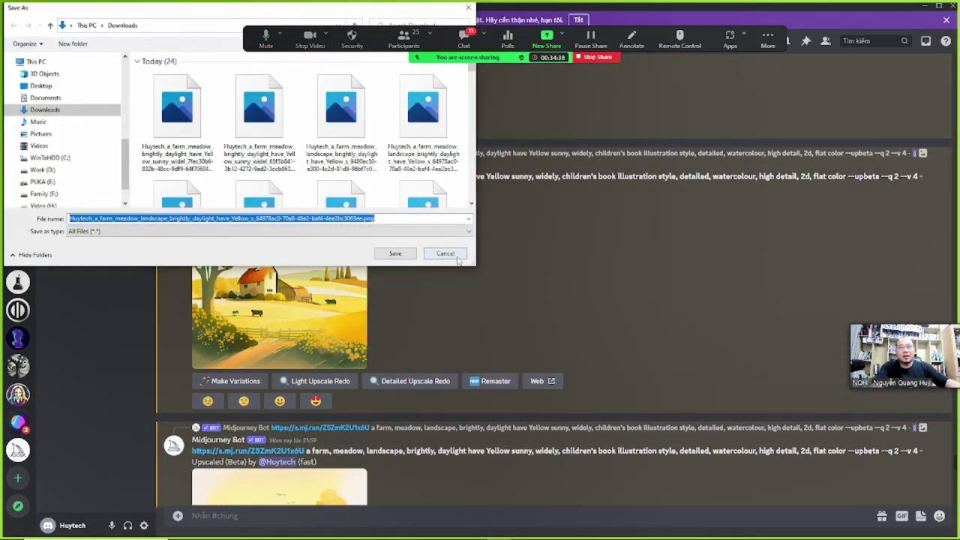
pyautogui.click(445, 252)
# Step: Examine the newest garden image grid at enlarged size to compare its four variants
pyautogui.scroll(-3, 412, 395)
pyautogui.scroll(-6, 411, 391)
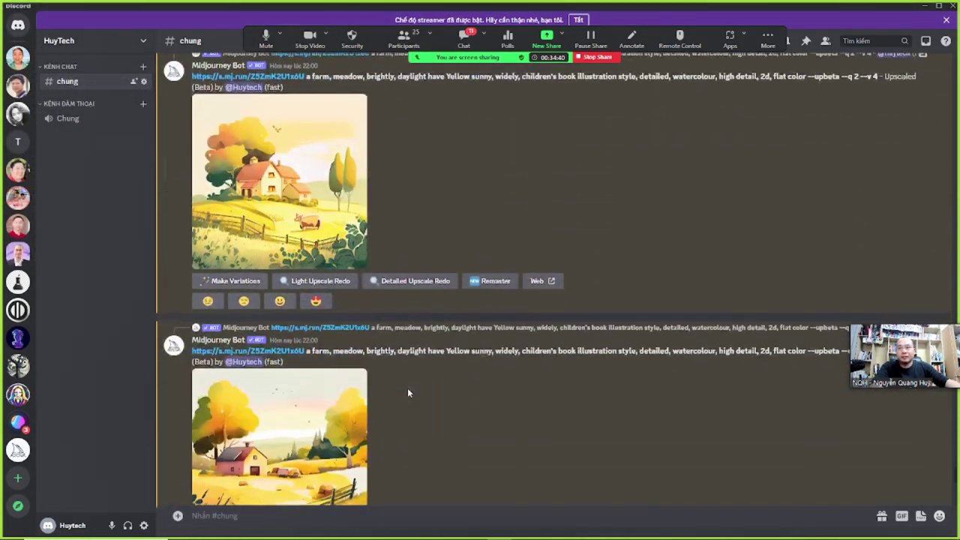
pyautogui.scroll(-10, 405, 395)
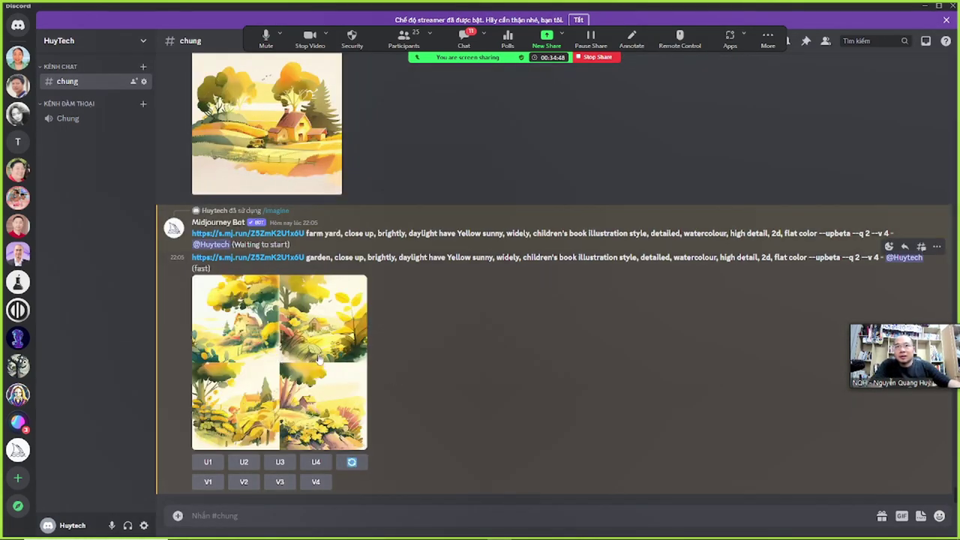
pyautogui.click(318, 357)
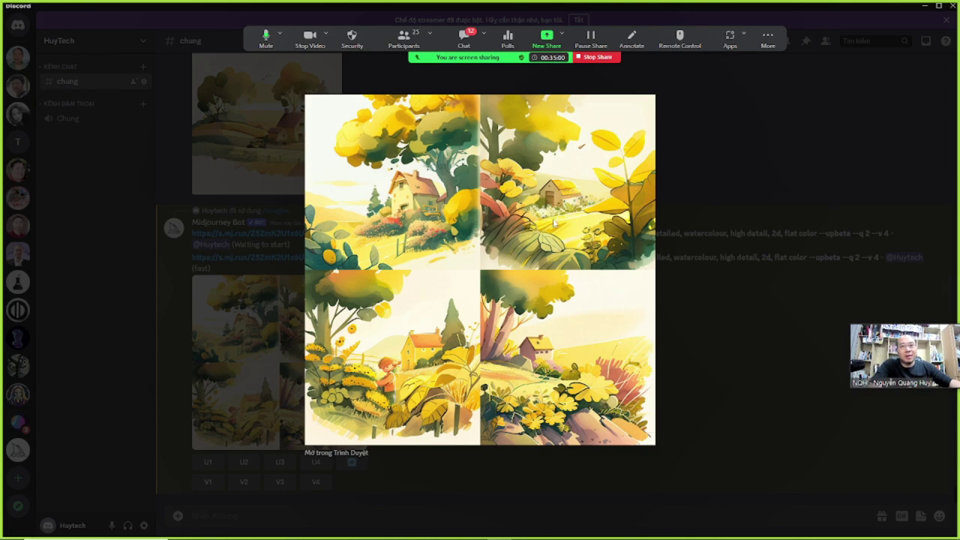
pyautogui.press('Escape')
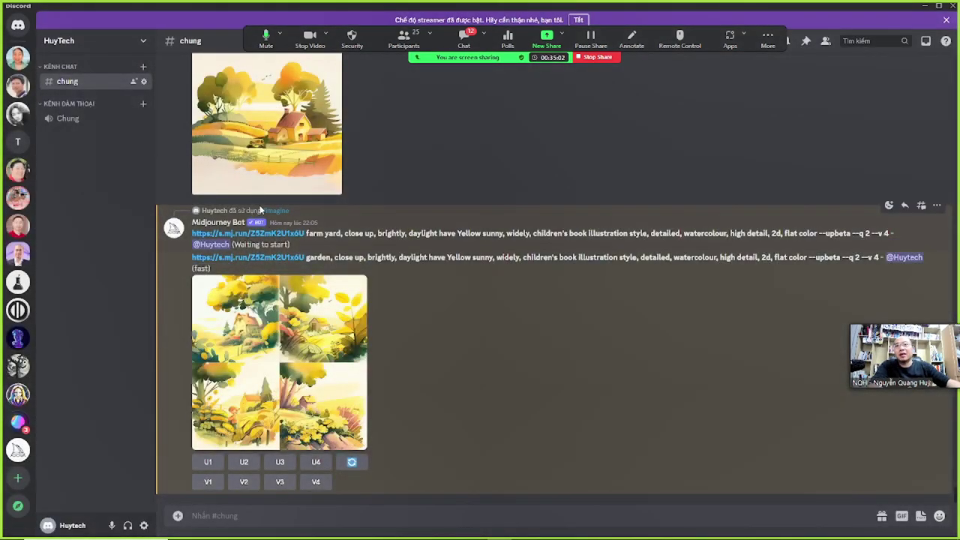
# Step: Upscale images 1, 2 and 4 of the garden grid
pyautogui.click(207, 462)
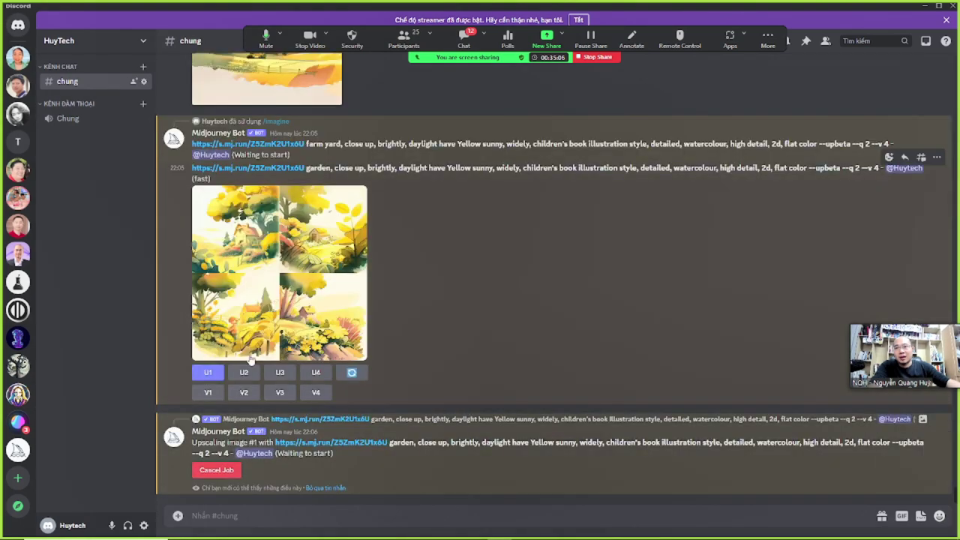
pyautogui.click(244, 372)
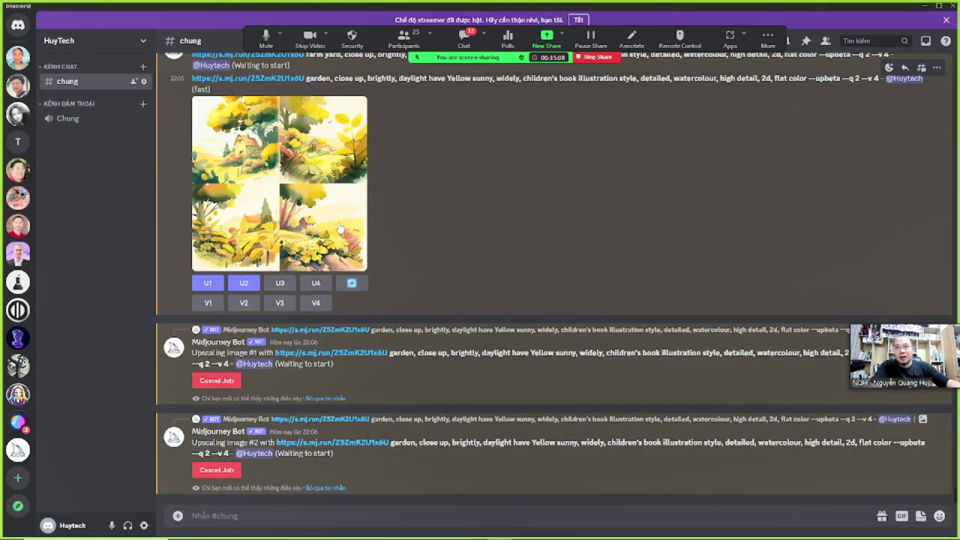
pyautogui.click(314, 288)
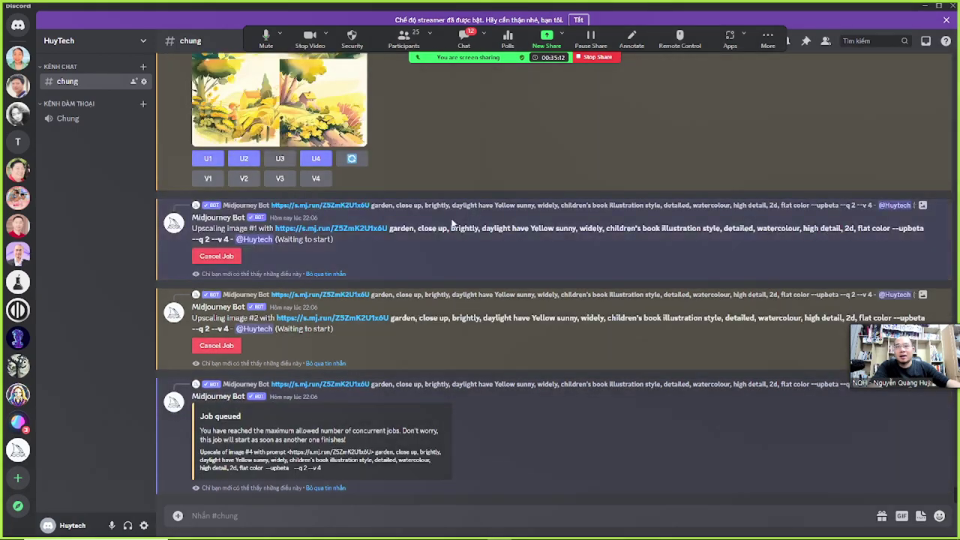
pyautogui.scroll(3, 429, 345)
pyautogui.scroll(5, 428, 344)
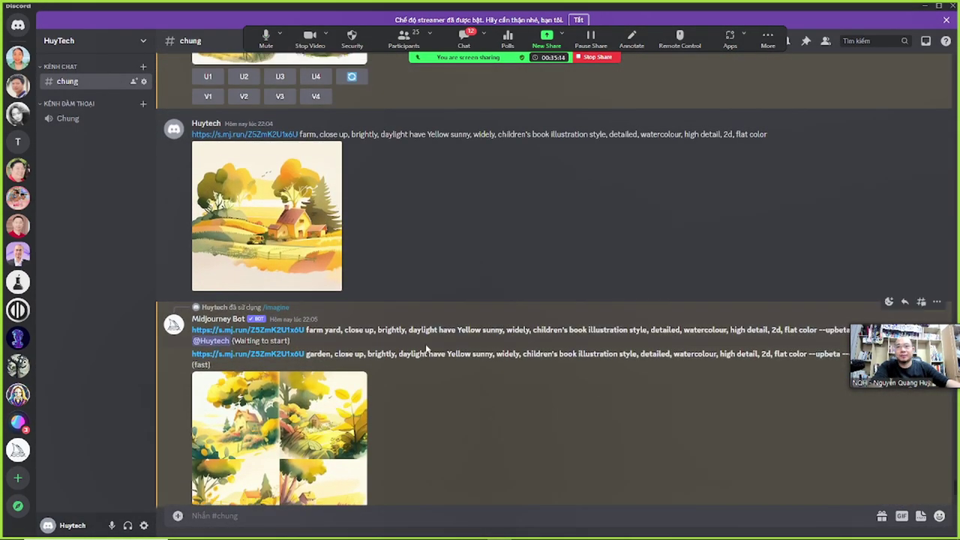
pyautogui.scroll(-5, 427, 362)
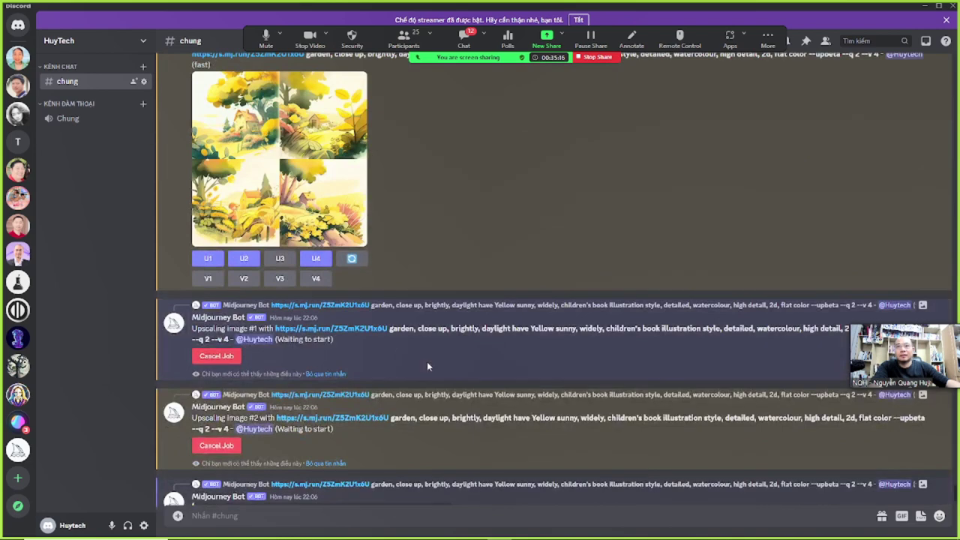
# Step: Switch to the Cốc Cốc browser and open canva.com in a new tab in place of the farm image tab
pyautogui.moveTo(401, 532)
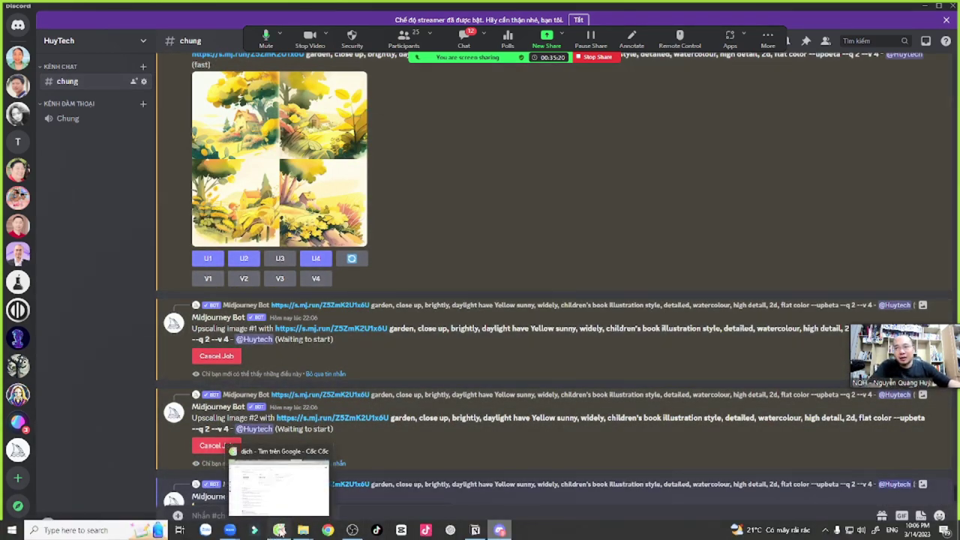
pyautogui.click(279, 530)
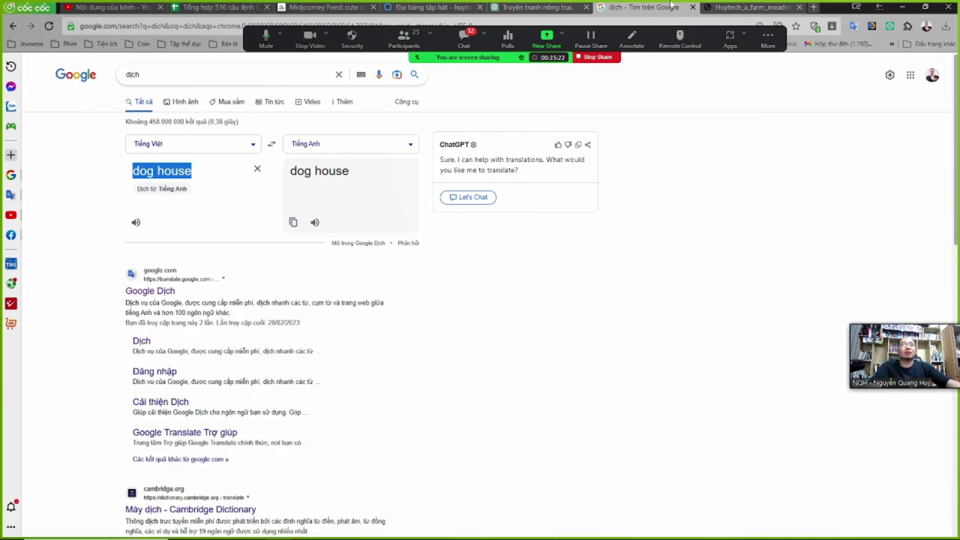
pyautogui.click(814, 8)
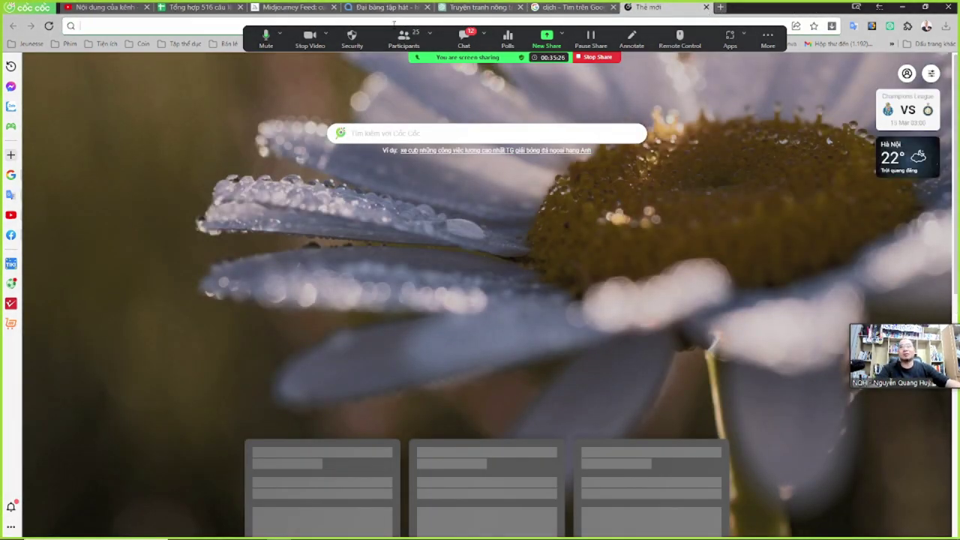
pyautogui.write('can')
pyautogui.press('Return')
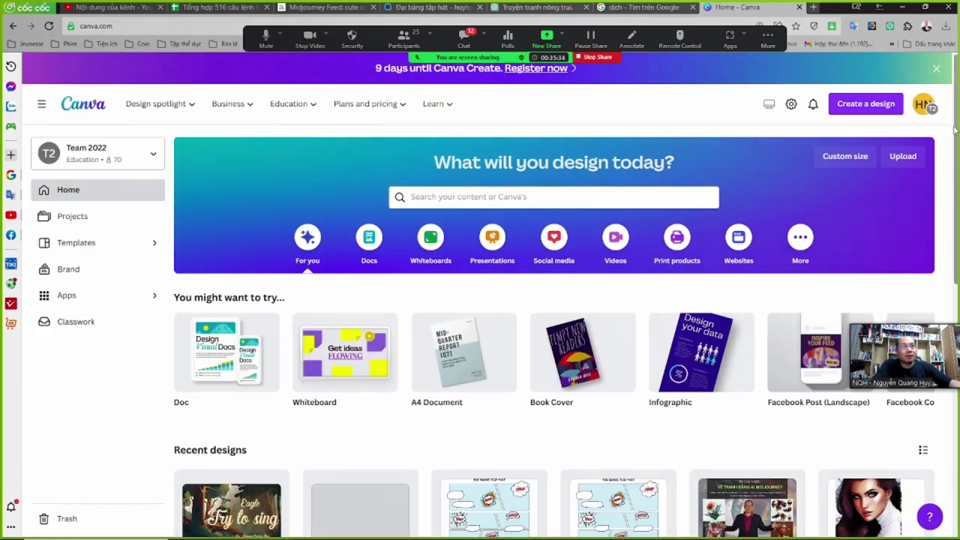
# Step: Open the recent design "Đại bàng tập bay" and view its pages up to page 4
pyautogui.scroll(-1, 923, 174)
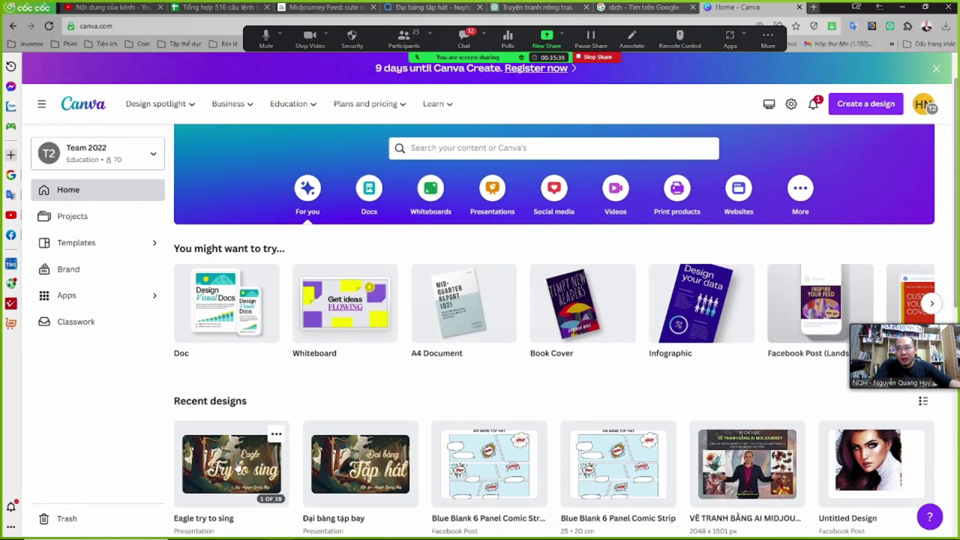
pyautogui.click(353, 469)
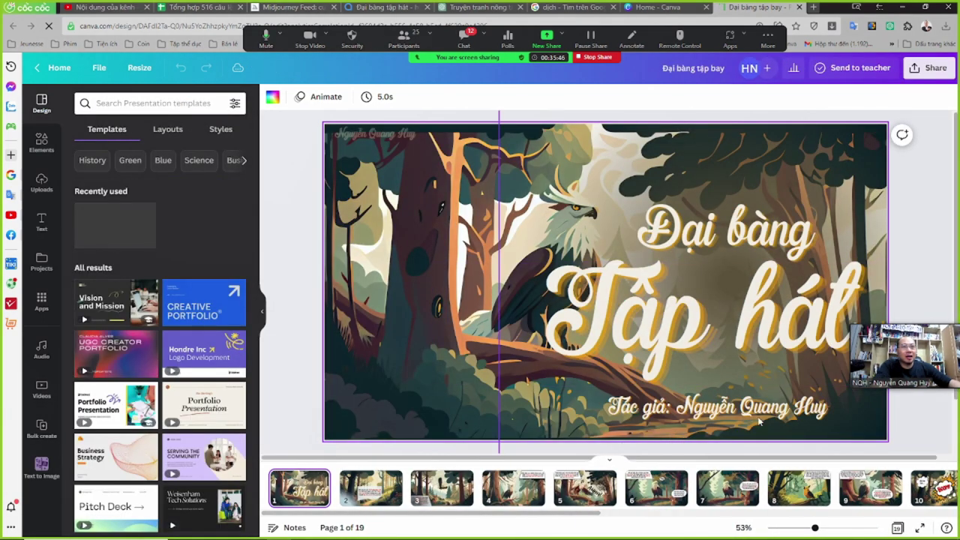
pyautogui.click(357, 489)
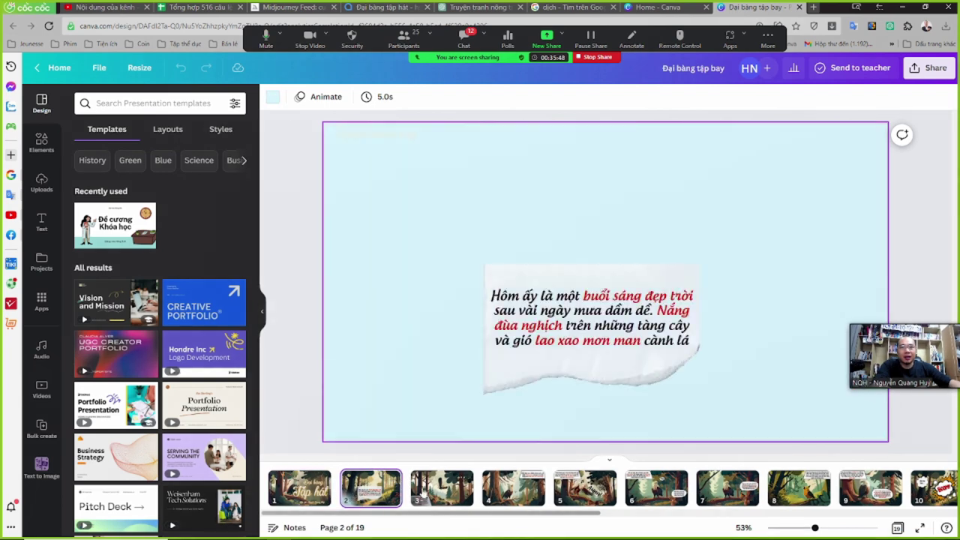
pyautogui.click(440, 488)
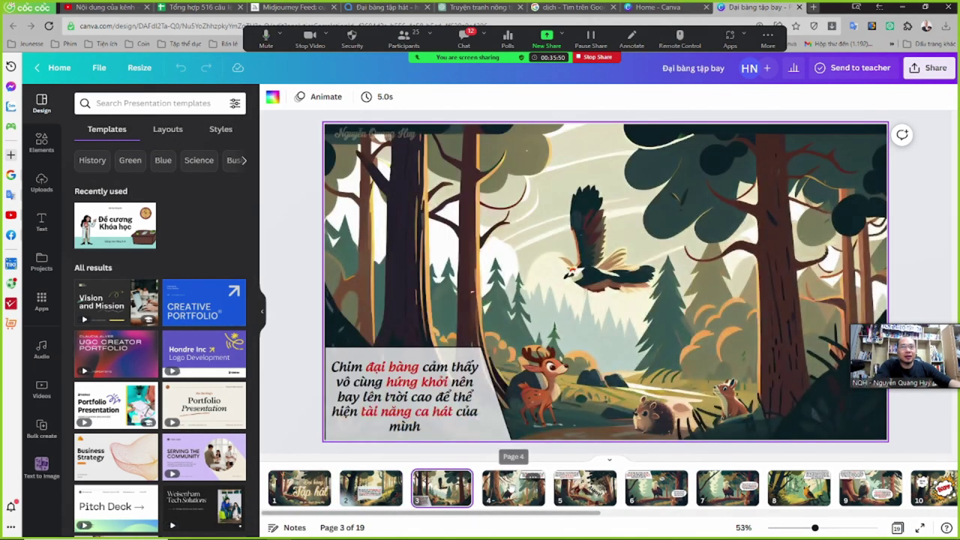
pyautogui.click(513, 488)
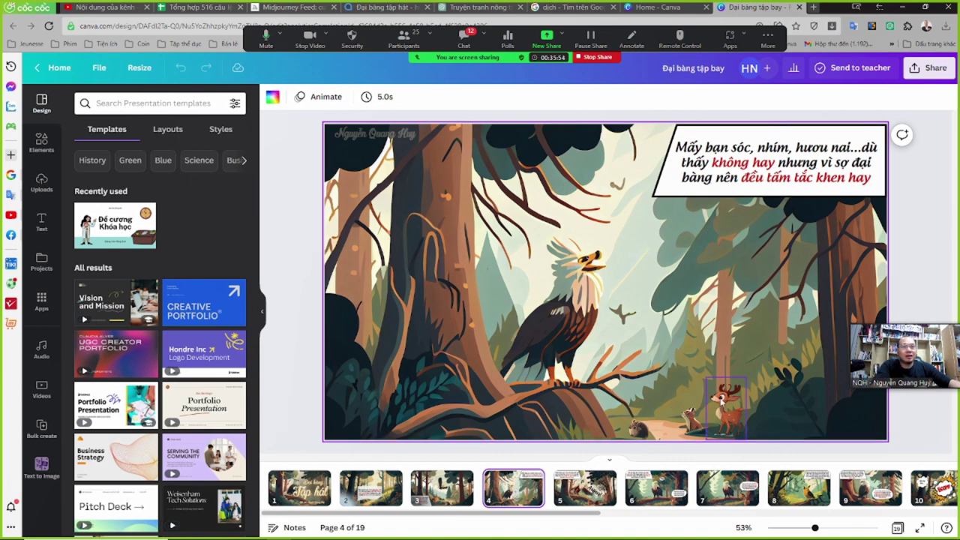
# Step: Move the deer on page 4 slightly left towards the squirrel, and select the hedgehog beside them
pyautogui.click(732, 423)
pyautogui.moveTo(732, 422); pyautogui.dragTo(694, 415)
pyautogui.click(636, 428)
# Step: Review the story's layout, speech bubbles and sound effects on pages 6 to 10, 15 and 16
pyautogui.click(642, 484)
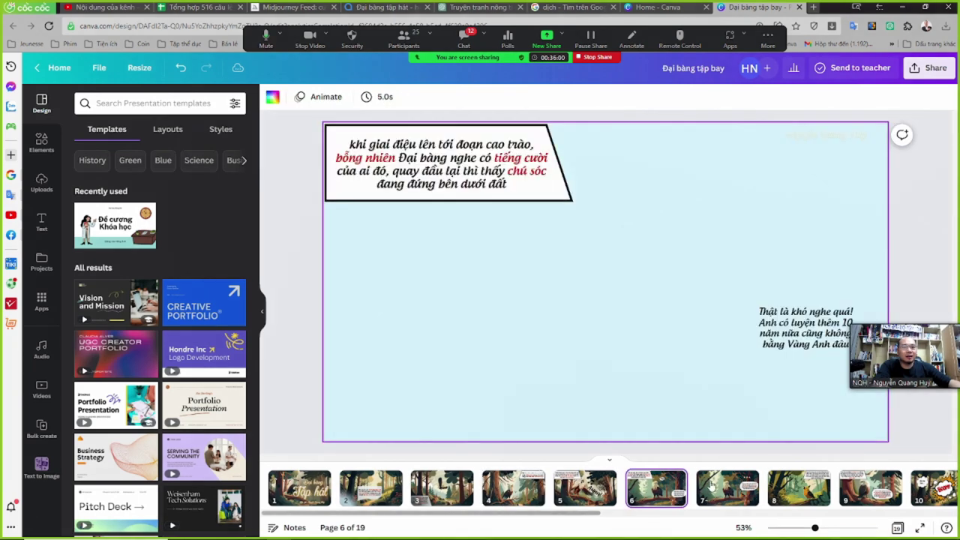
pyautogui.click(725, 488)
pyautogui.click(796, 486)
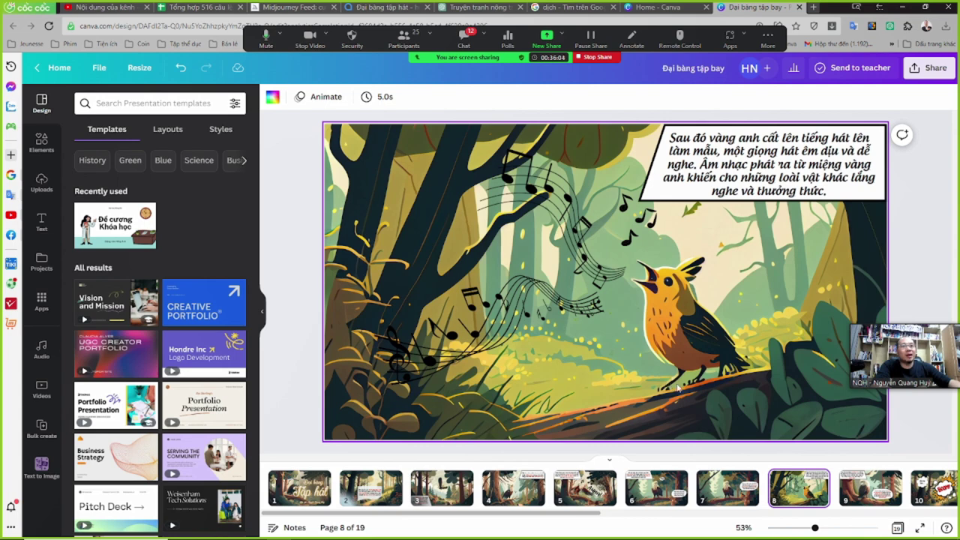
pyautogui.click(731, 489)
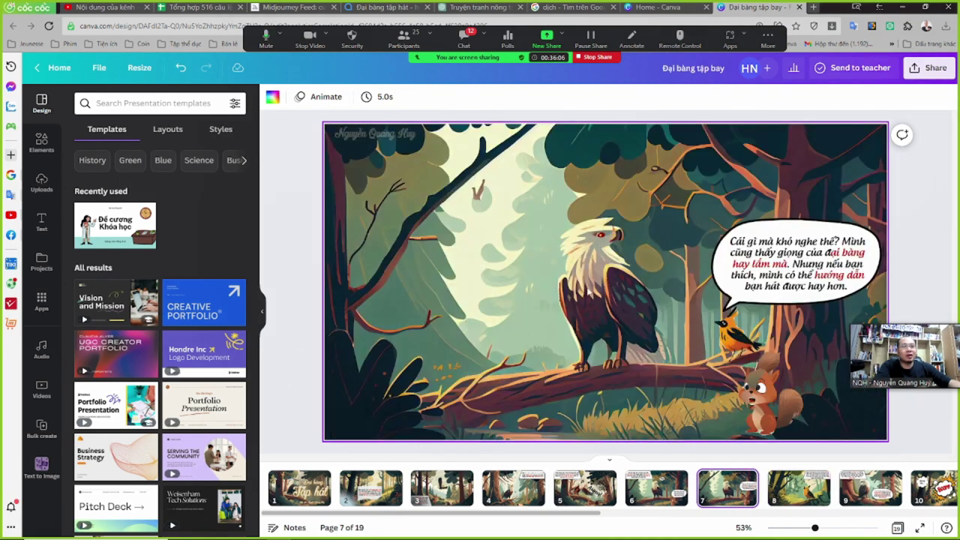
pyautogui.click(796, 488)
pyautogui.click(870, 488)
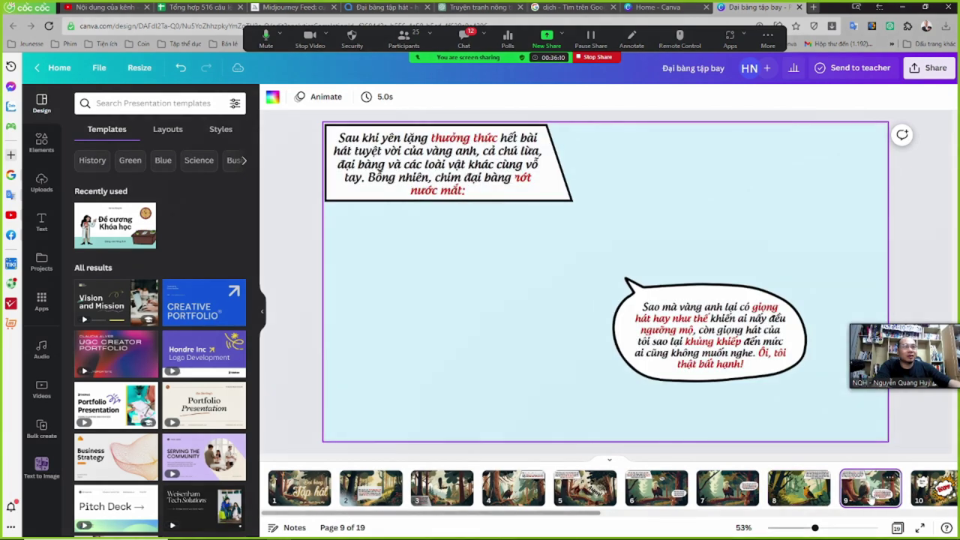
pyautogui.click(931, 490)
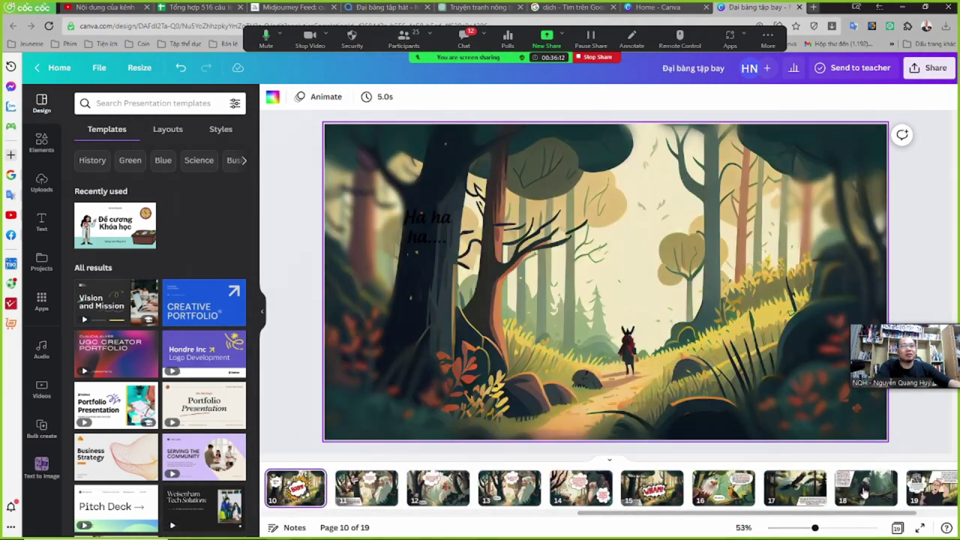
pyautogui.click(654, 488)
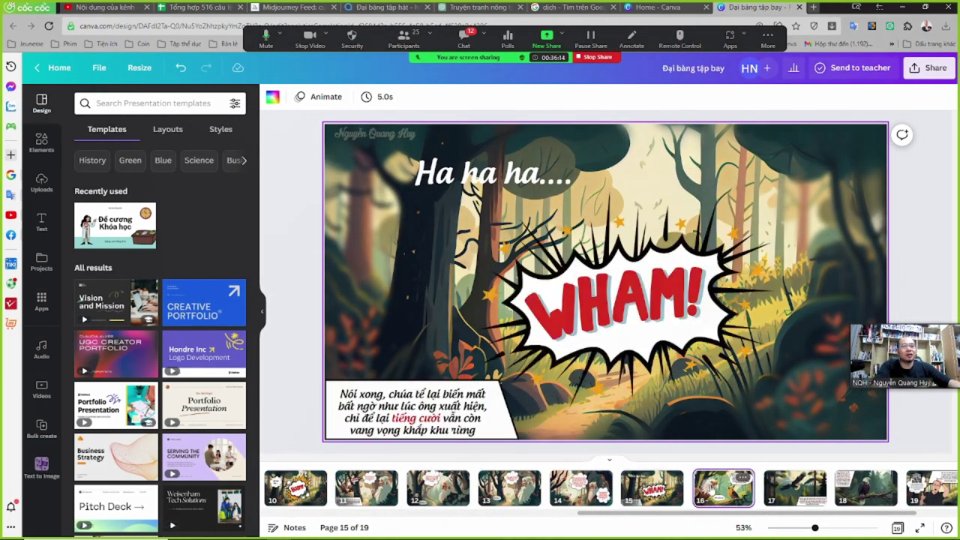
pyautogui.click(712, 489)
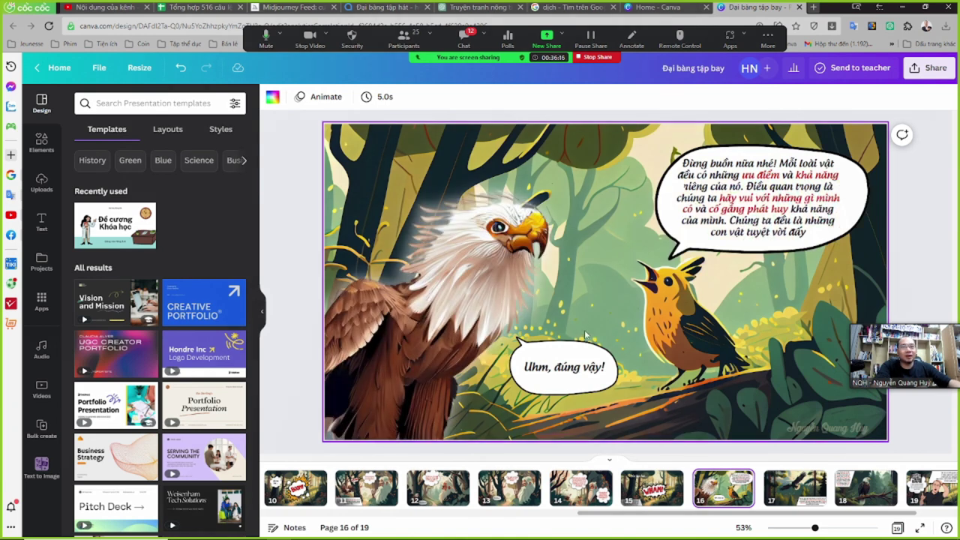
# Step: Switch to Discord and save the upscaled garden picture with the small house behind large yellow leaves to Downloads
pyautogui.moveTo(491, 530)
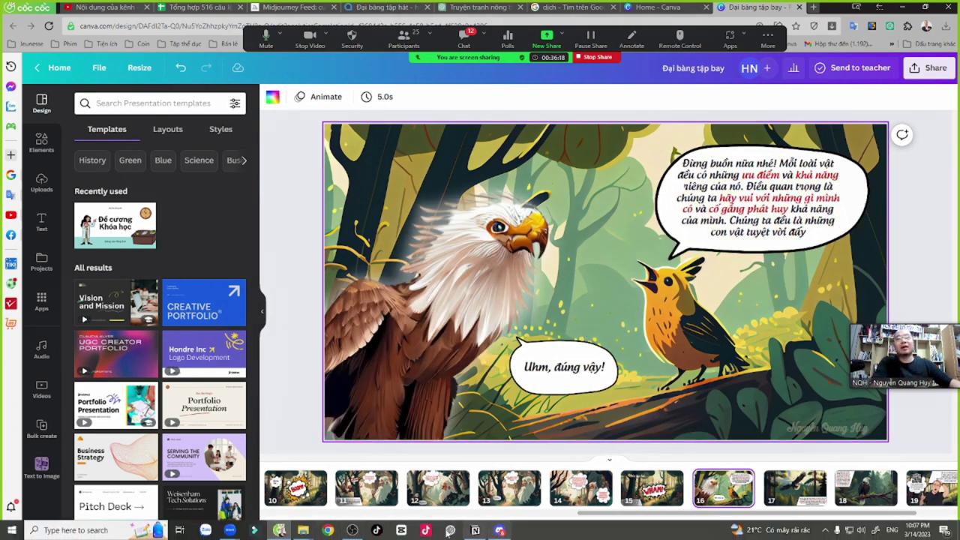
pyautogui.click(500, 531)
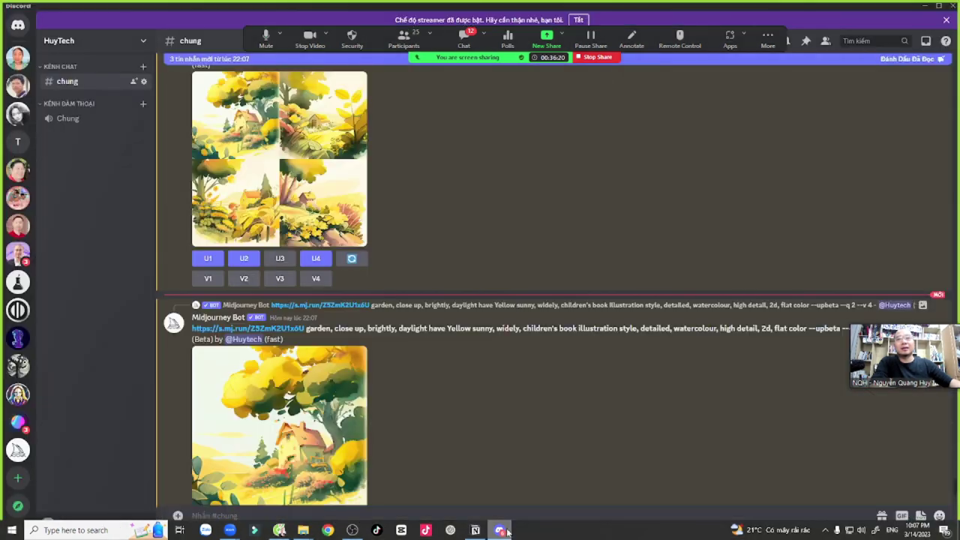
pyautogui.scroll(-4, 431, 381)
pyautogui.scroll(-3, 332, 393)
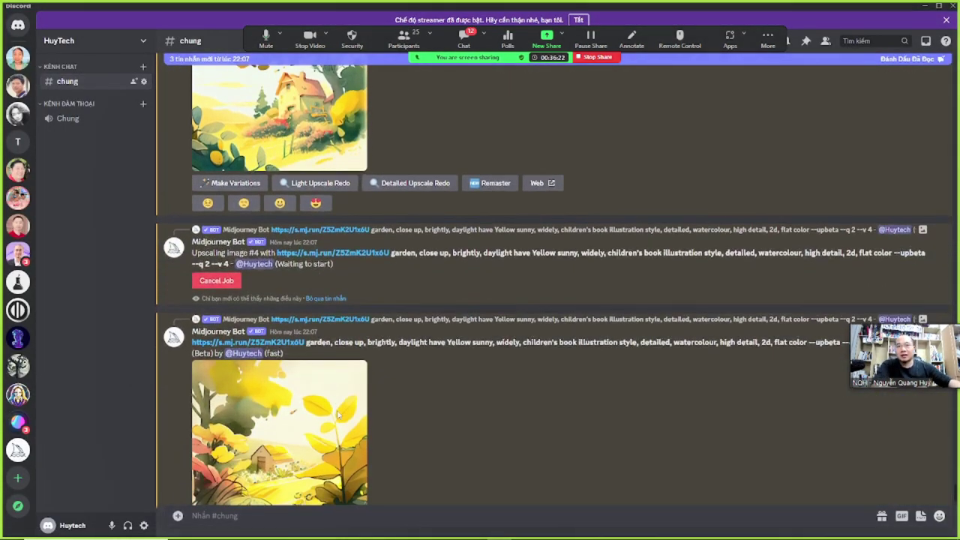
pyautogui.rightClick(297, 323)
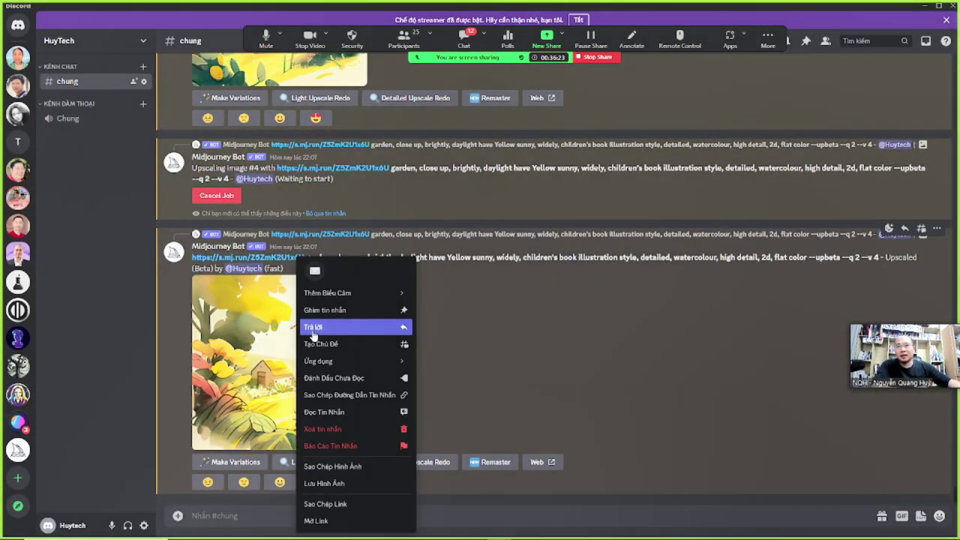
pyautogui.click(352, 469)
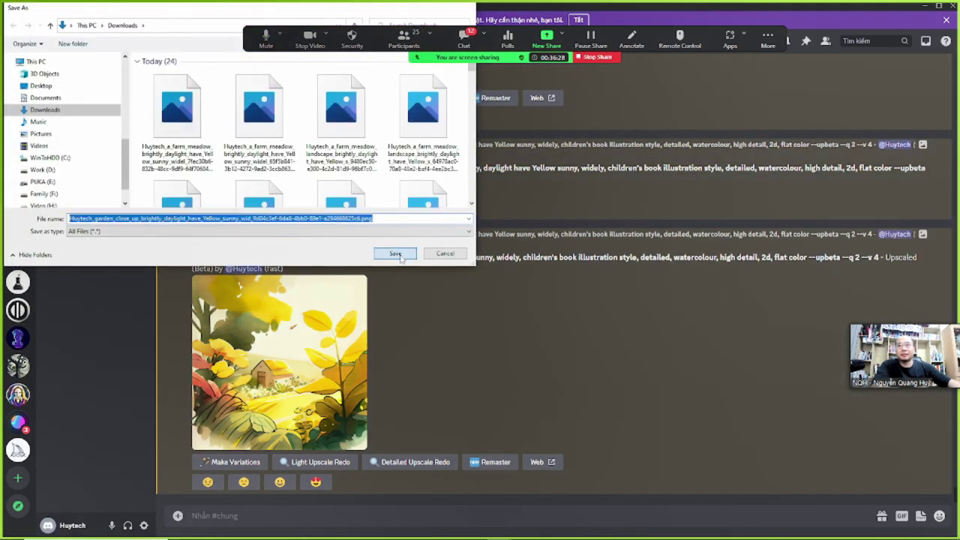
pyautogui.click(396, 254)
# Step: Save the upscaled garden picture with the house beneath the big yellow tree to Downloads
pyautogui.rightClick(301, 192)
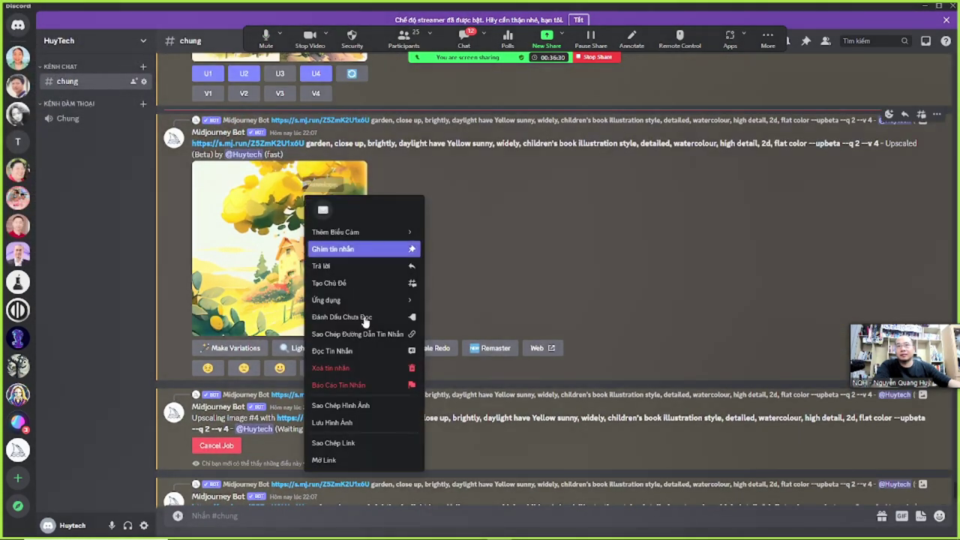
pyautogui.click(356, 423)
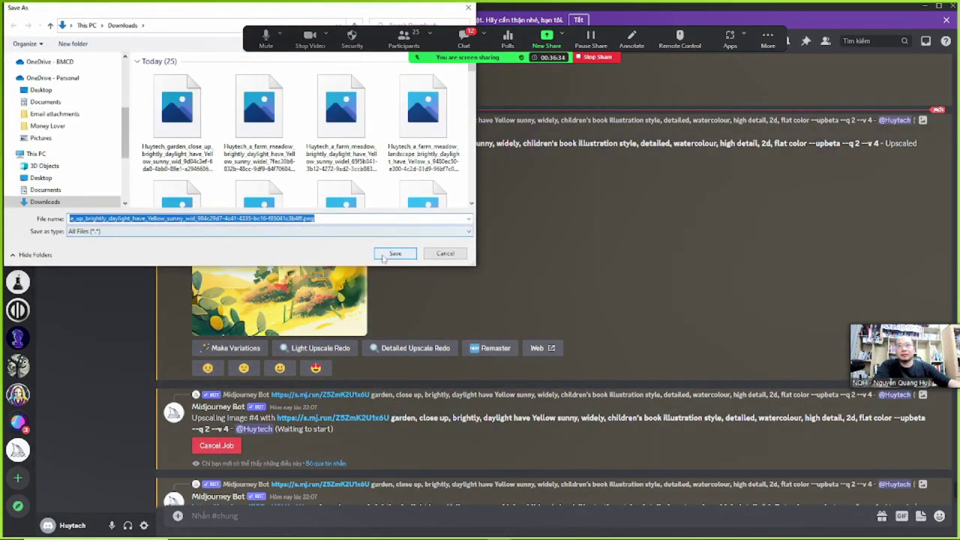
pyautogui.click(396, 253)
pyautogui.scroll(3, 406, 313)
pyautogui.scroll(2, 392, 341)
pyautogui.scroll(-6, 388, 343)
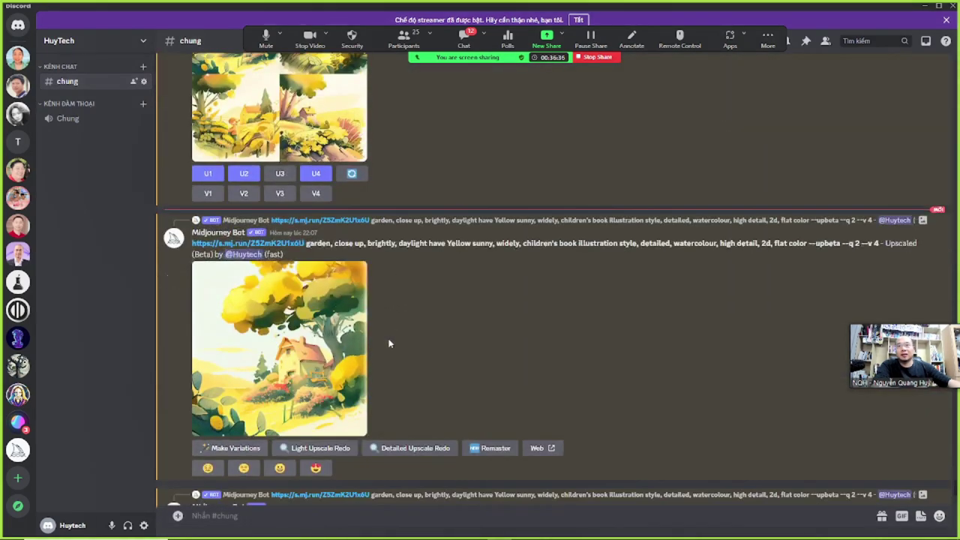
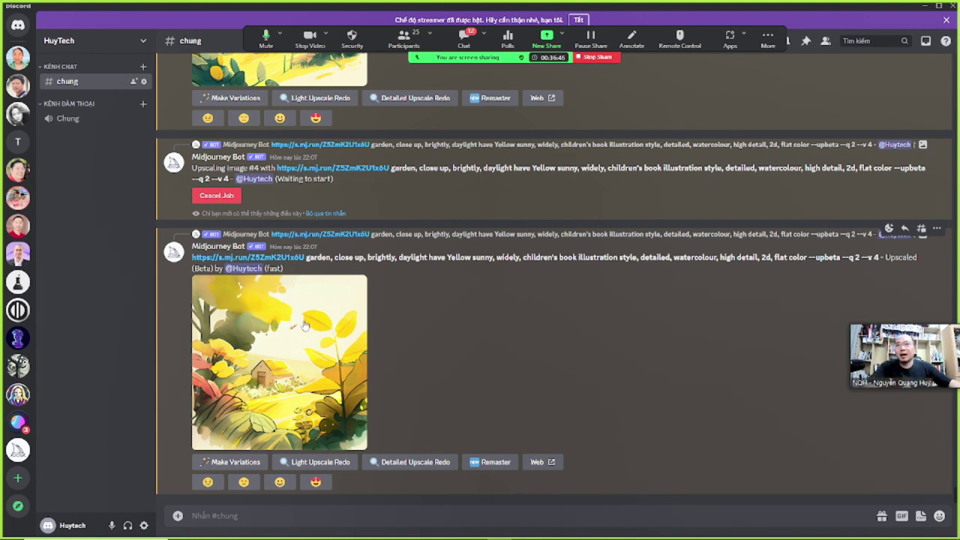
# Step: Start an /imagine prompt with the link of the upscaled garden picture showing yellow flowers and pink rocks as reference
pyautogui.click(230, 515)
pyautogui.write('/im')
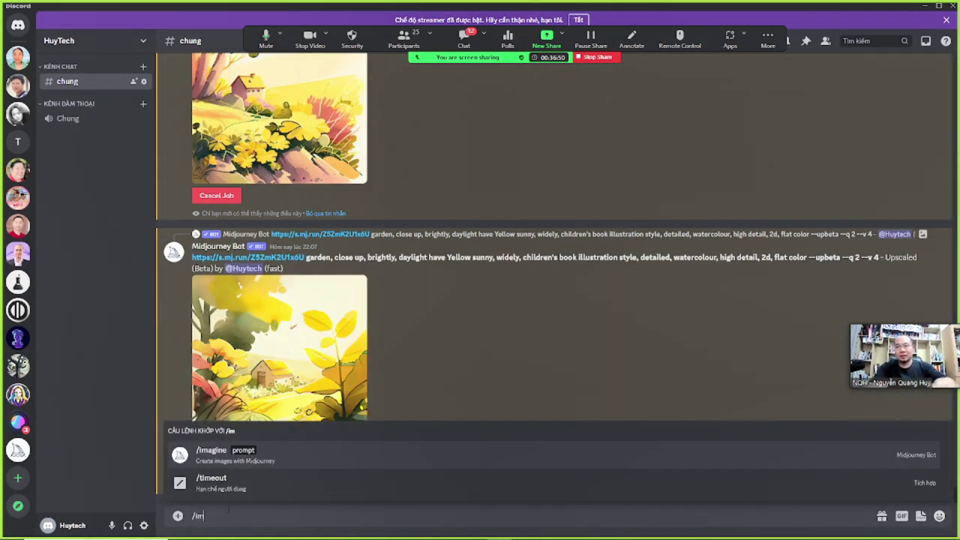
pyautogui.click(259, 460)
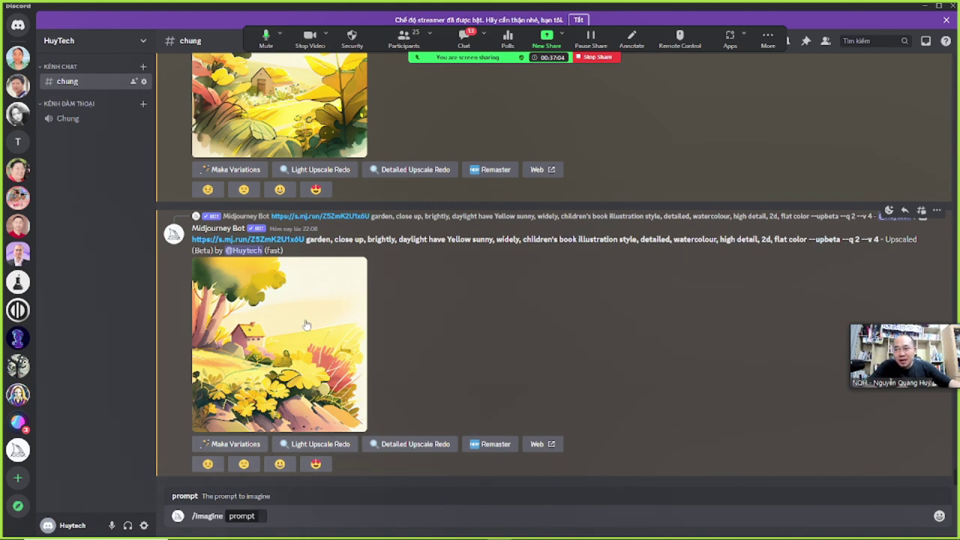
pyautogui.moveTo(291, 338); pyautogui.dragTo(265, 525)
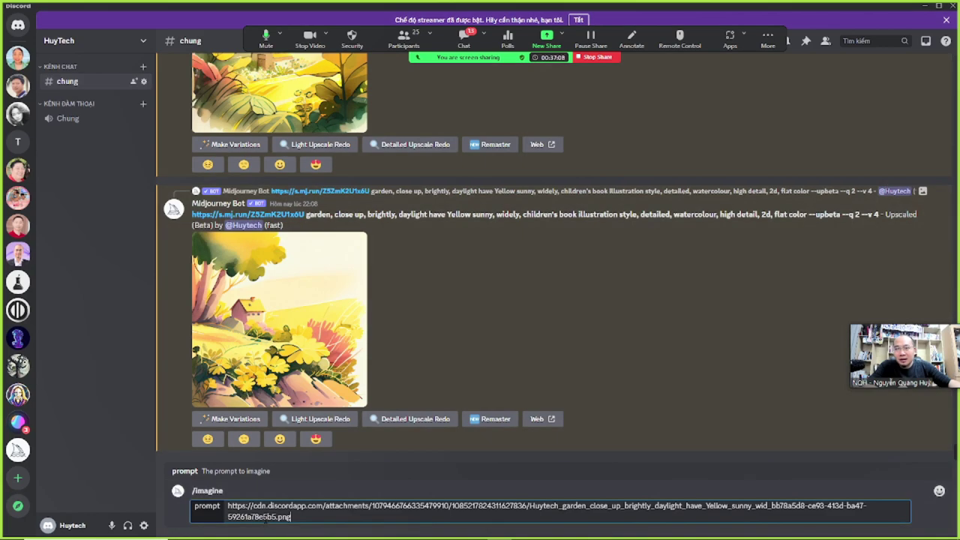
# Step: Find the earlier upscaled picture of the seven yellow chicks and add its link to the prompt as a second reference
pyautogui.scroll(3, 398, 402)
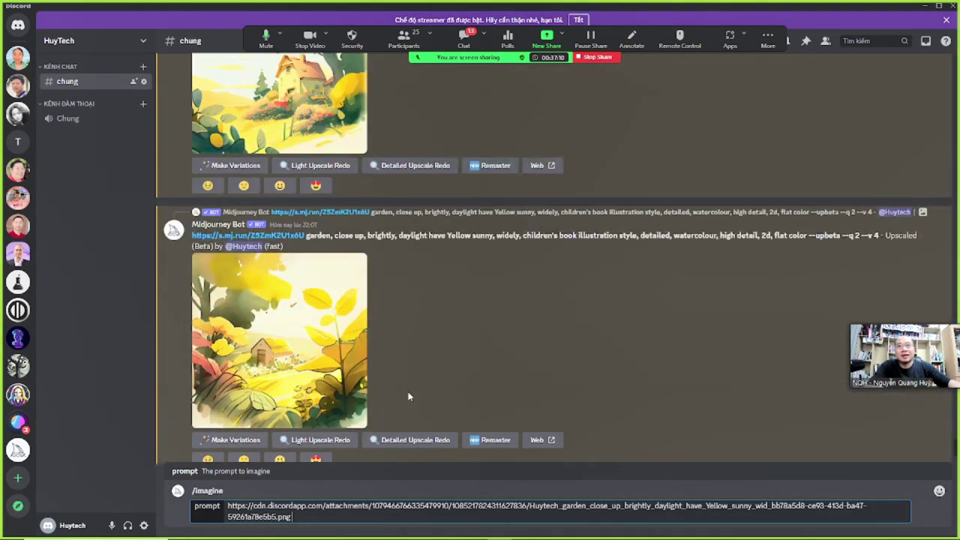
pyautogui.scroll(10, 397, 407)
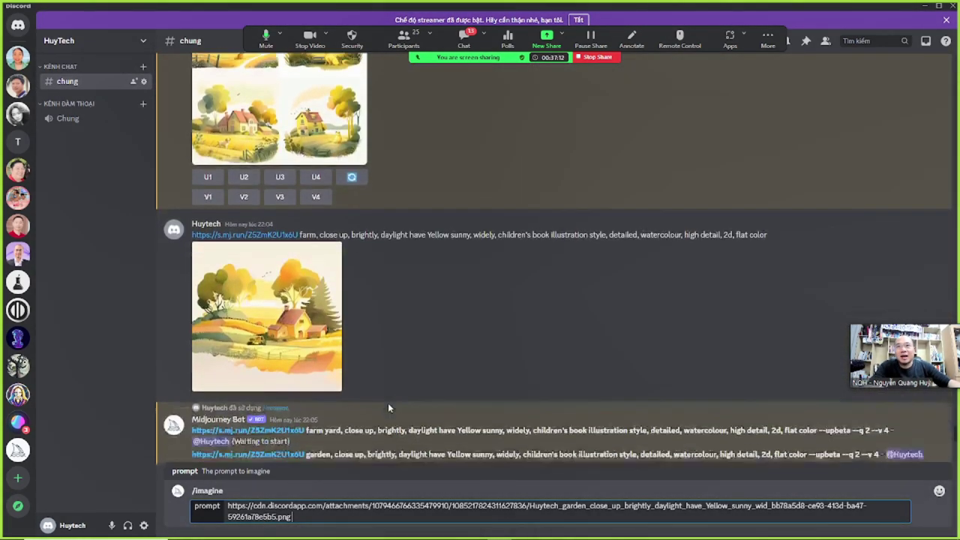
pyautogui.scroll(10, 383, 408)
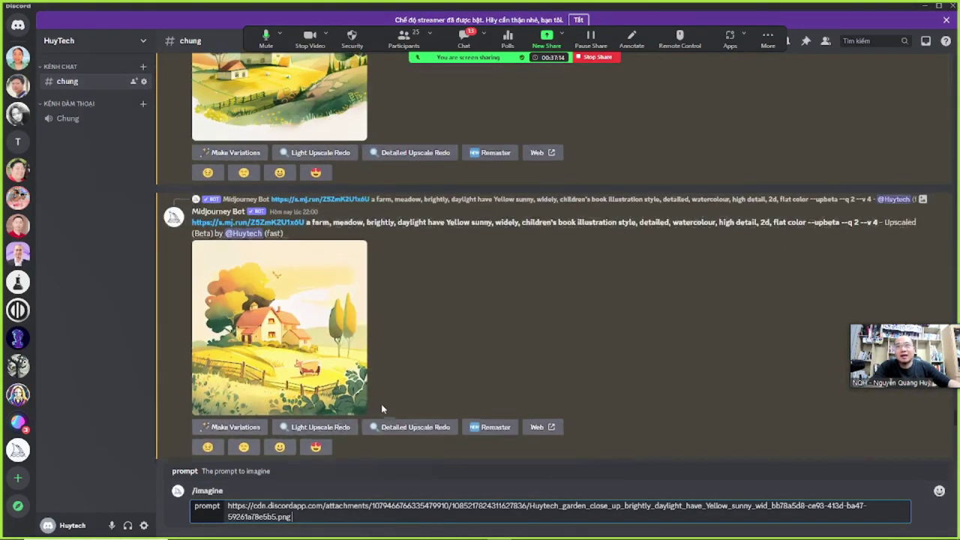
pyautogui.scroll(10, 380, 407)
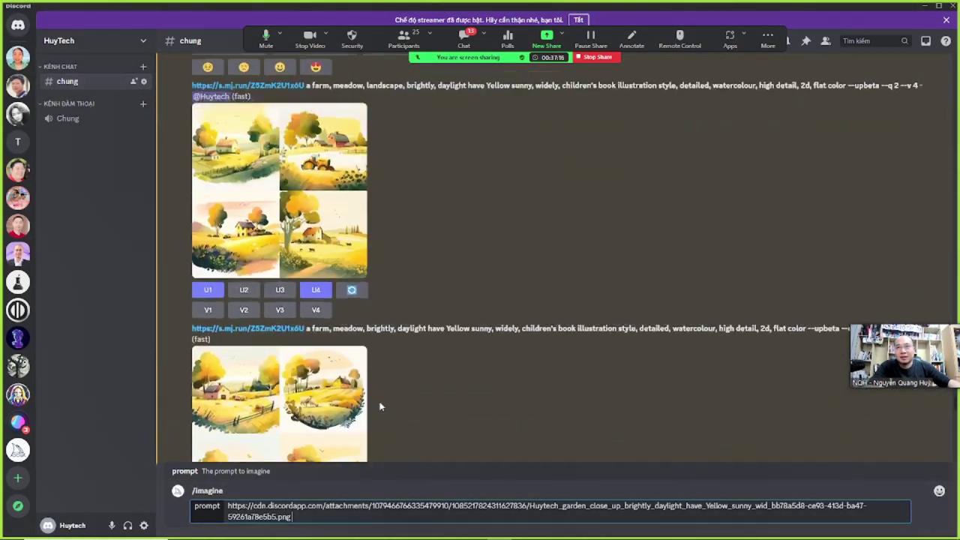
pyautogui.scroll(10, 379, 408)
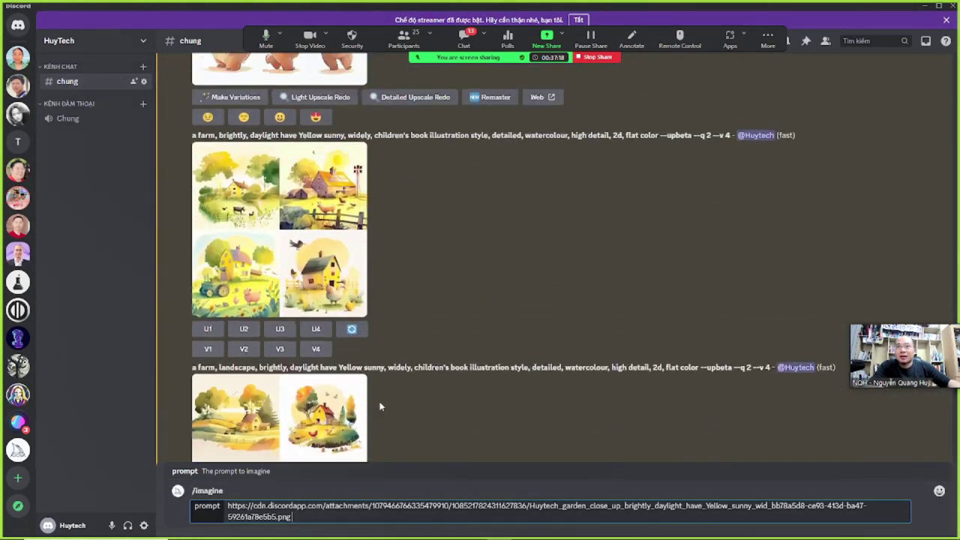
pyautogui.scroll(3, 380, 405)
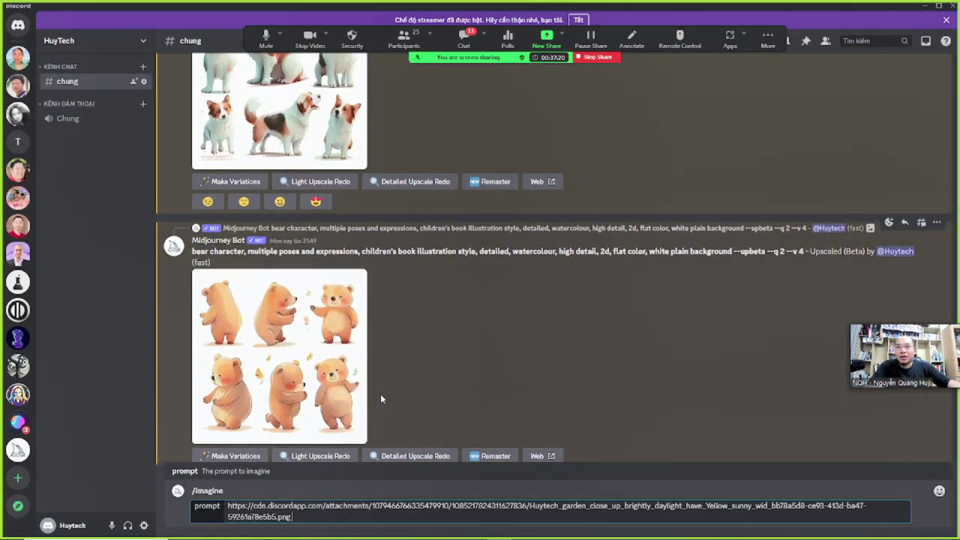
pyautogui.scroll(10, 367, 323)
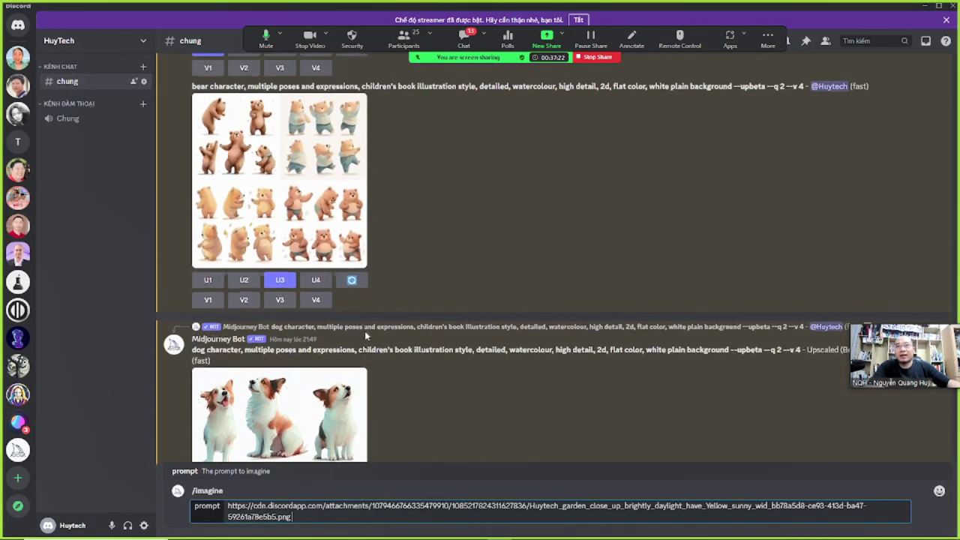
pyautogui.scroll(10, 360, 338)
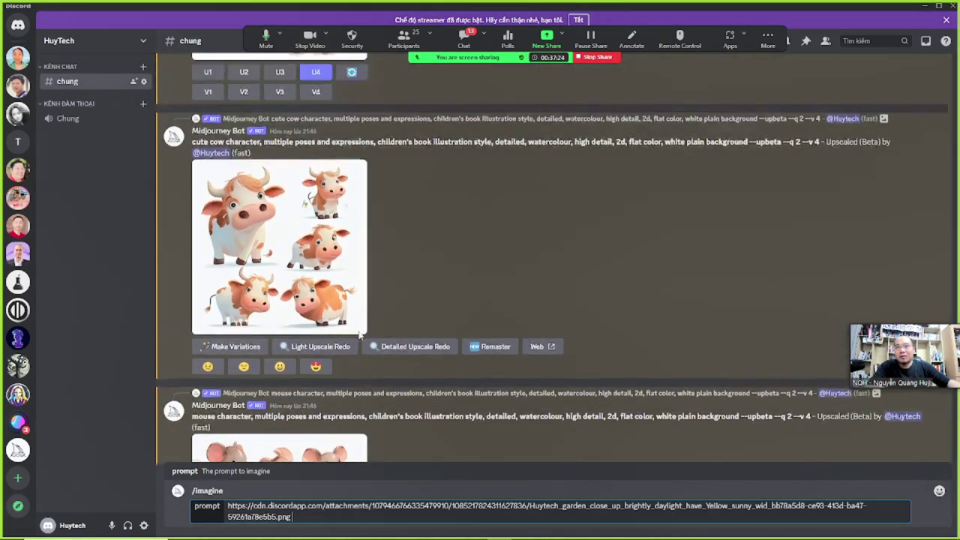
pyautogui.scroll(10, 358, 334)
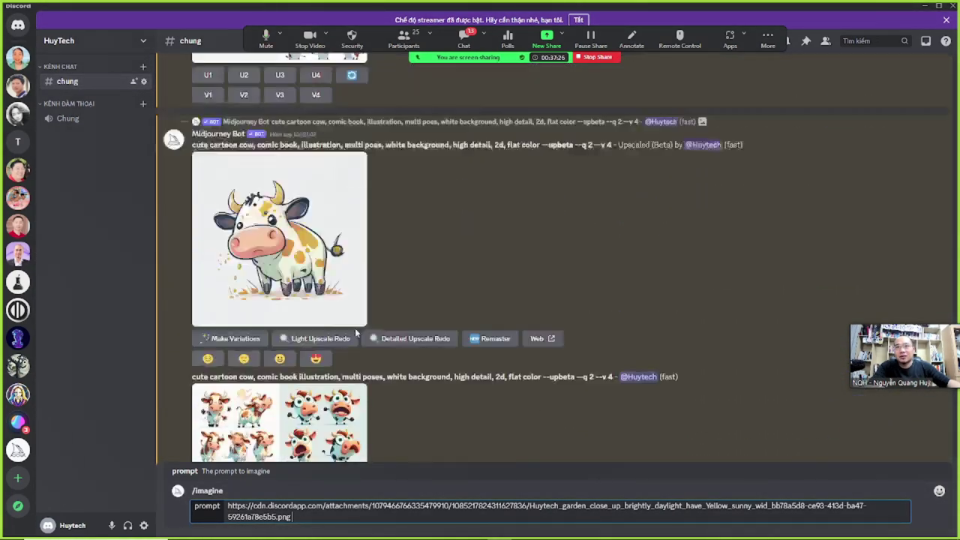
pyautogui.scroll(10, 355, 334)
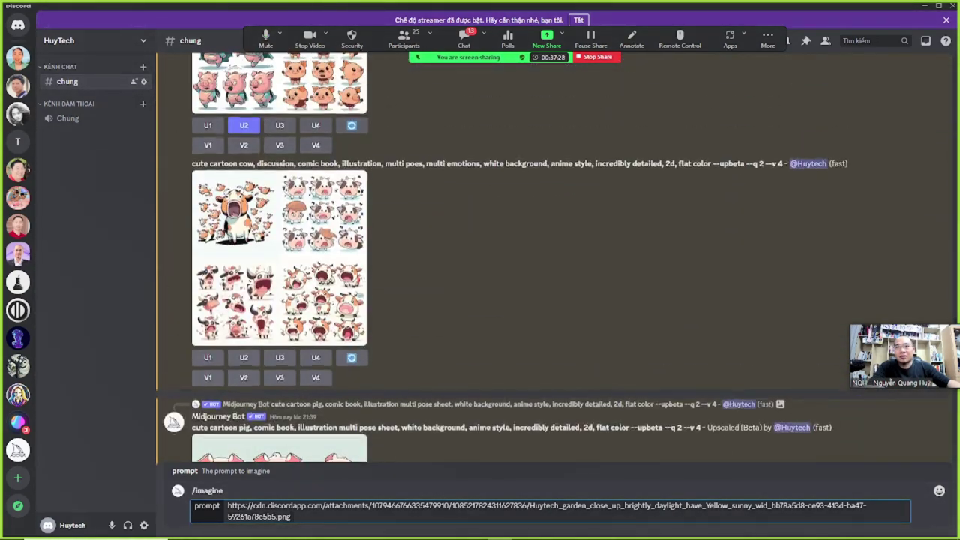
pyautogui.scroll(10, 356, 334)
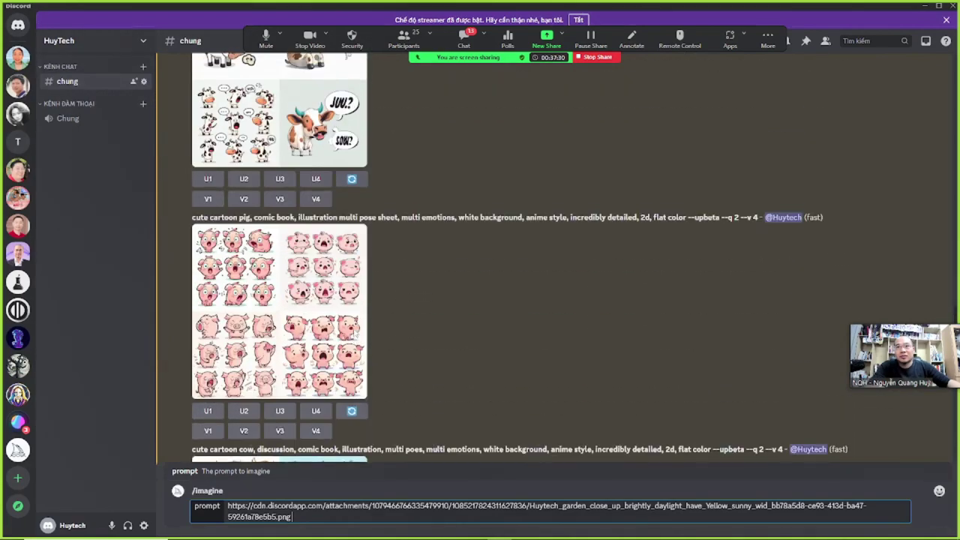
pyautogui.scroll(10, 355, 333)
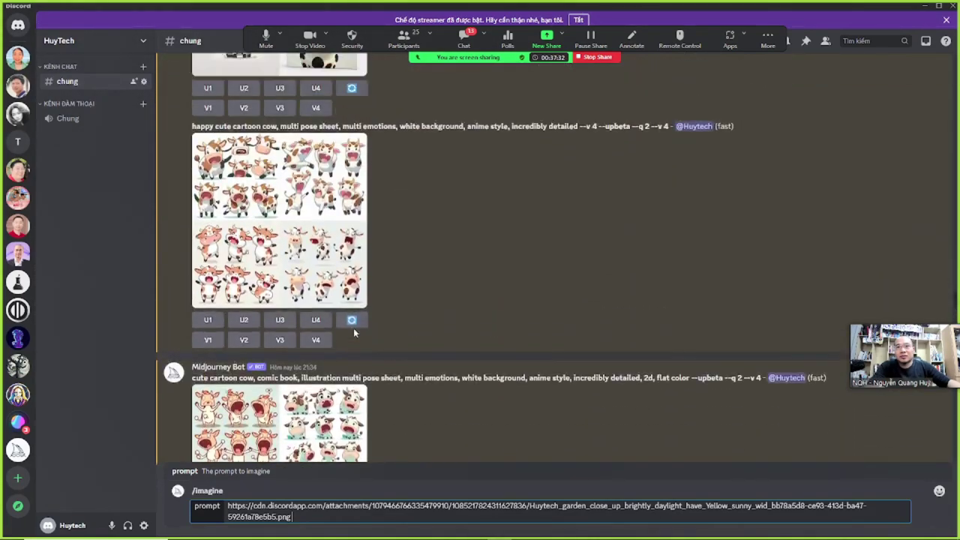
pyautogui.scroll(8, 356, 334)
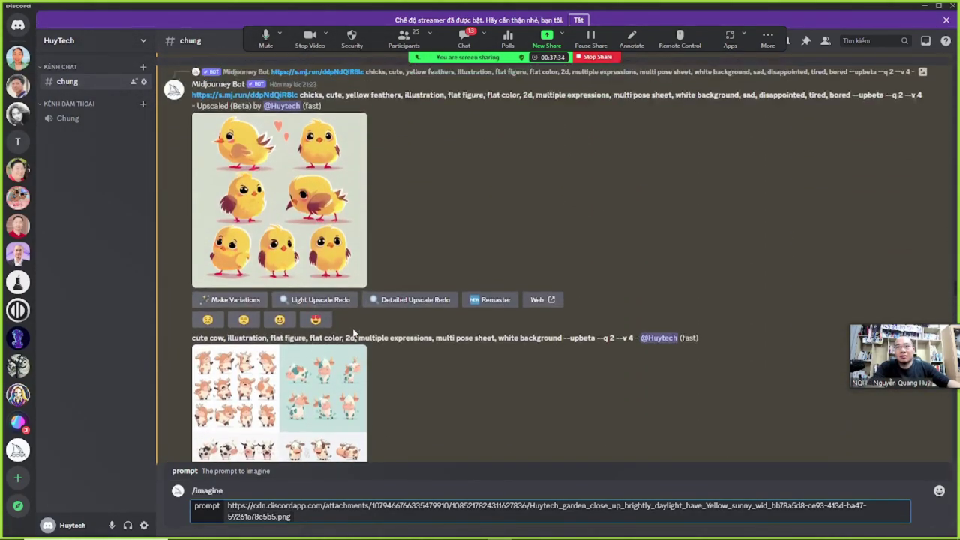
pyautogui.moveTo(289, 222); pyautogui.dragTo(311, 517)
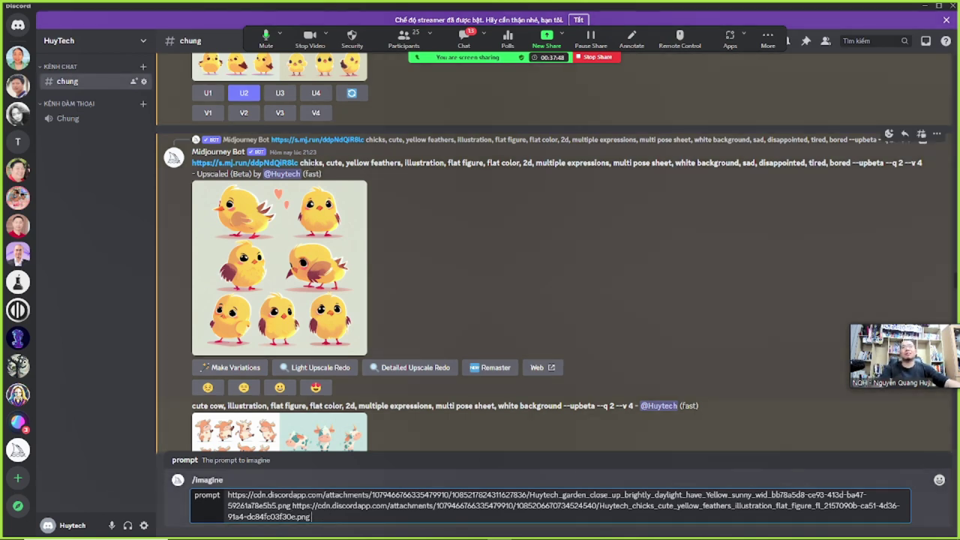
# Step: Copy the chicks picture's description from "chicks, cute, yellow feathers" through "tired, bored" into the prompt after the two image links
pyautogui.moveTo(300, 163); pyautogui.dragTo(828, 163)
pyautogui.hotkey('ctrl', 'c')
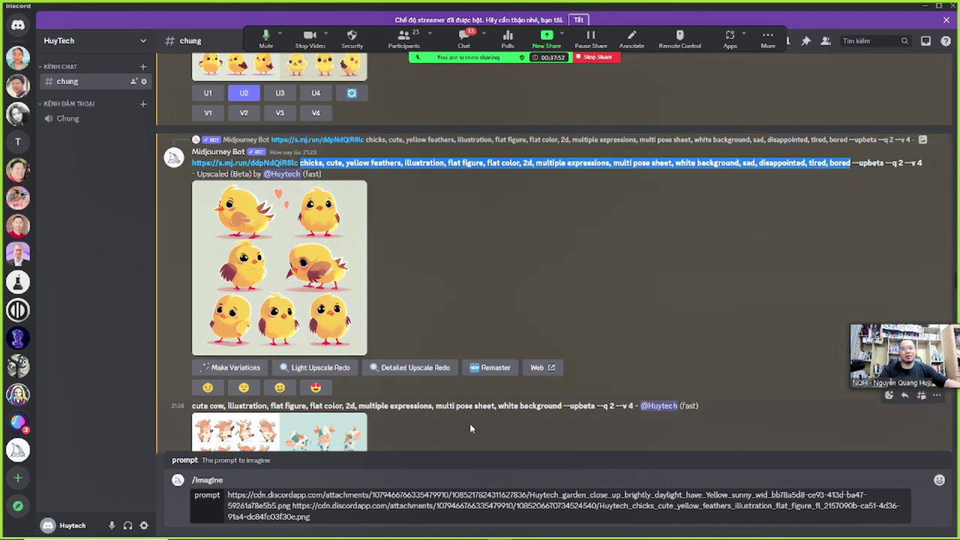
pyautogui.click(312, 517)
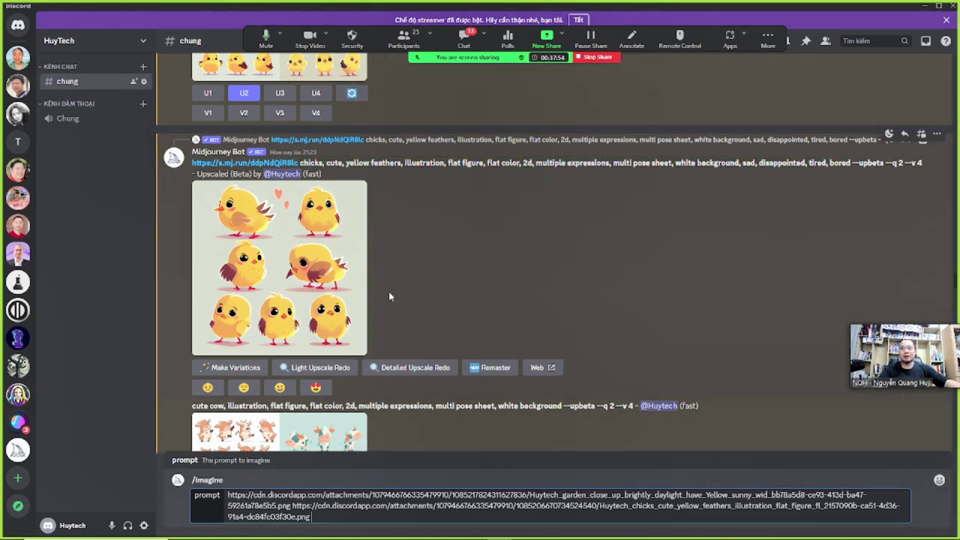
pyautogui.hotkey('ctrl', 'v')
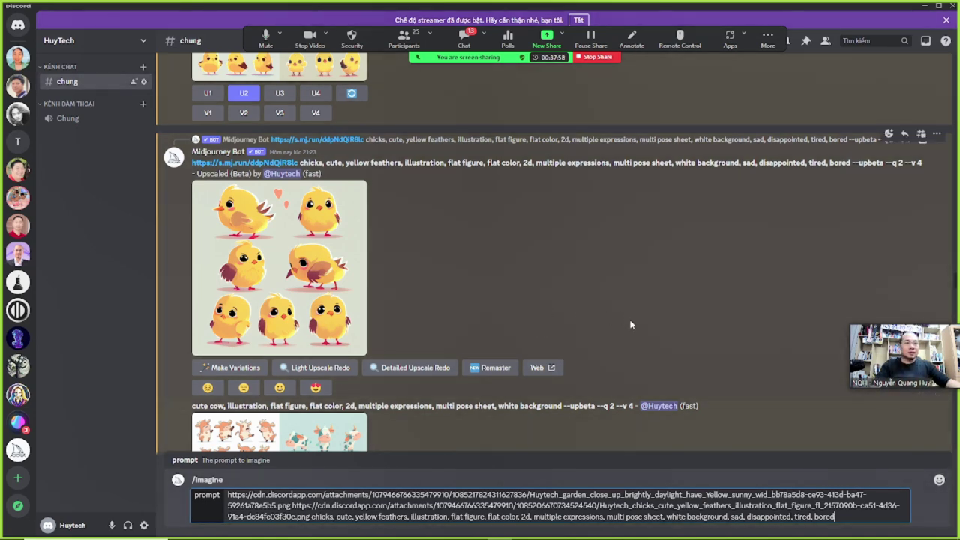
# Step: Return to the upscaled garden picture with yellow flowers and compare its style wording with the chick description in the prompt
pyautogui.scroll(-10, 643, 315)
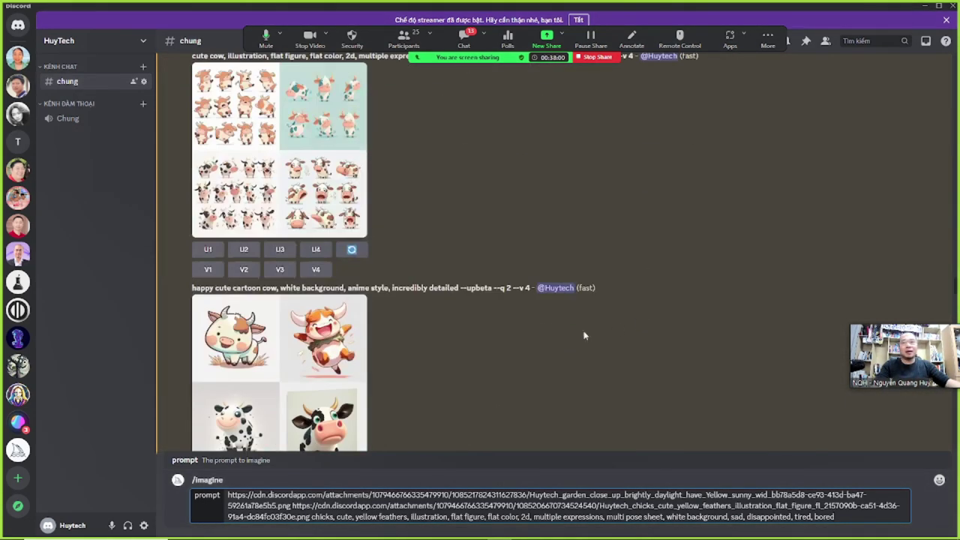
pyautogui.scroll(-15, 417, 377)
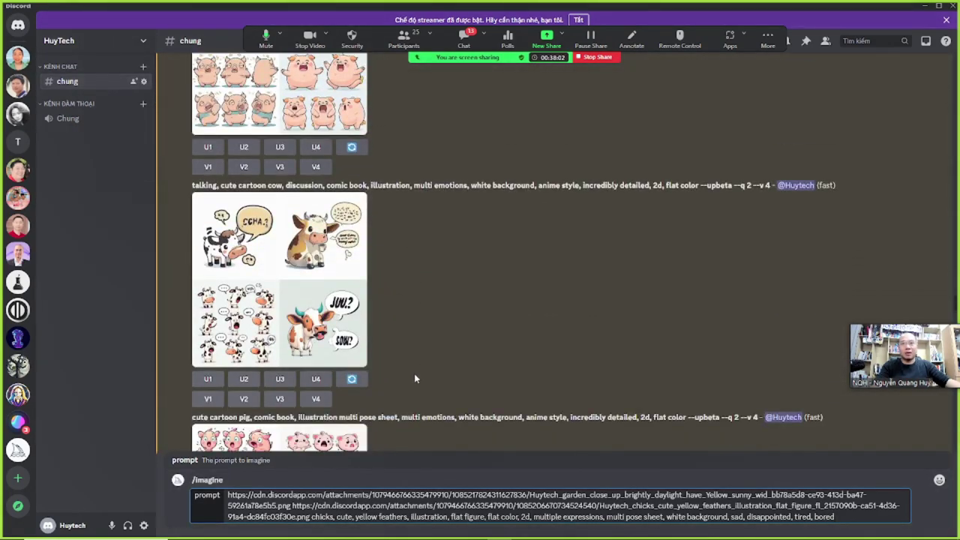
pyautogui.scroll(-10, 414, 379)
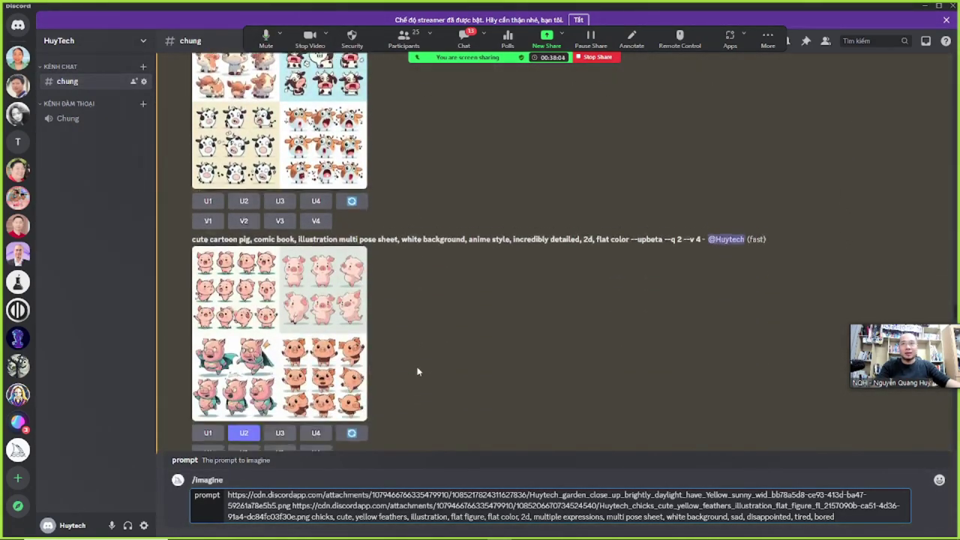
pyautogui.hotkey('alt', 'Tab')
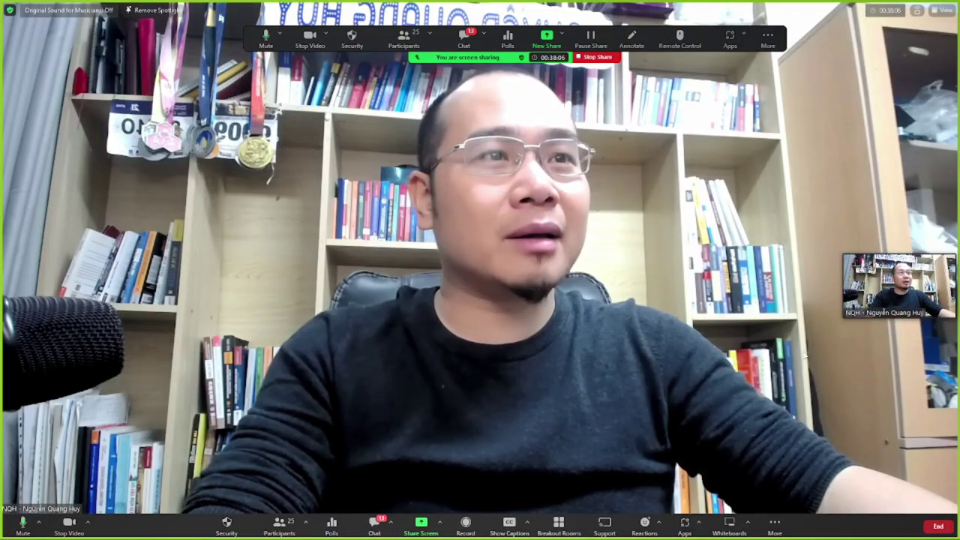
pyautogui.hotkey('alt', 'Tab')
pyautogui.scroll(-10, 941, 366)
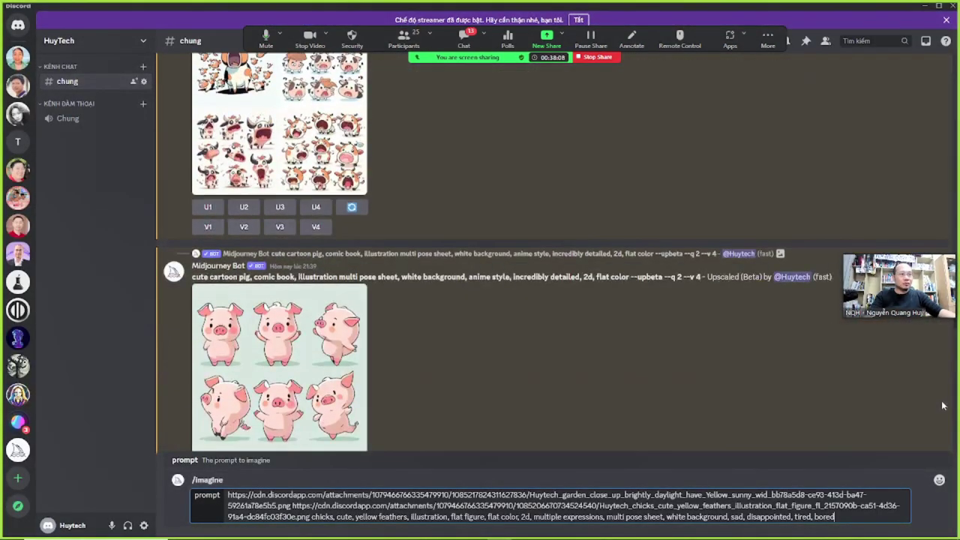
pyautogui.scroll(-10, 955, 330)
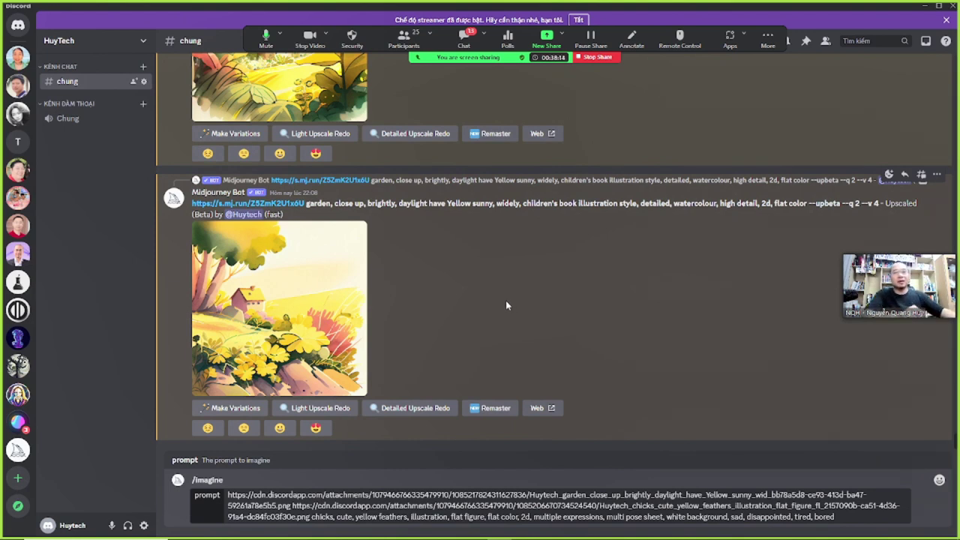
pyautogui.moveTo(368, 203); pyautogui.dragTo(755, 203)
pyautogui.click(755, 204)
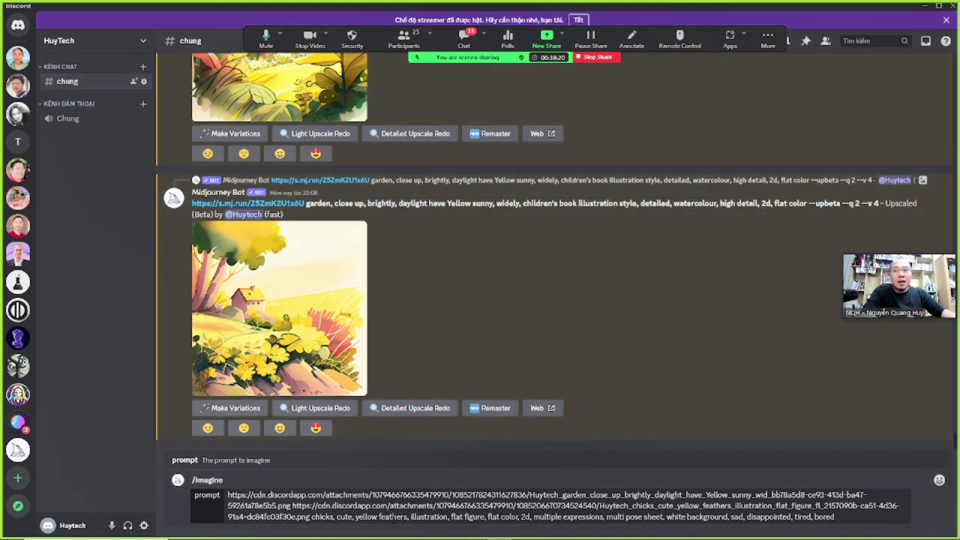
pyautogui.moveTo(333, 517); pyautogui.dragTo(523, 517)
pyautogui.click(547, 517)
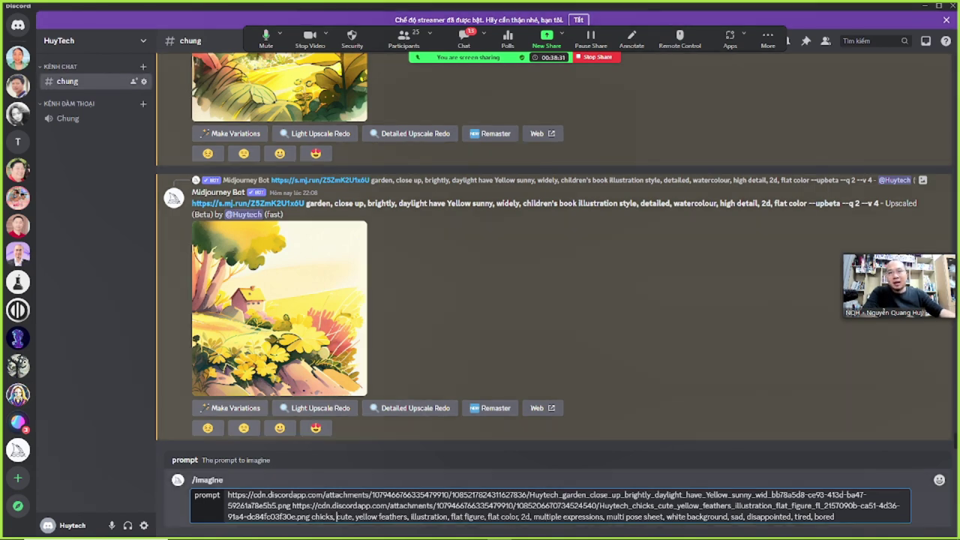
# Step: Insert "sreaching, looking for something," into the prompt between "yellow feathers," and "illustration"
pyautogui.doubleClick(343, 517)
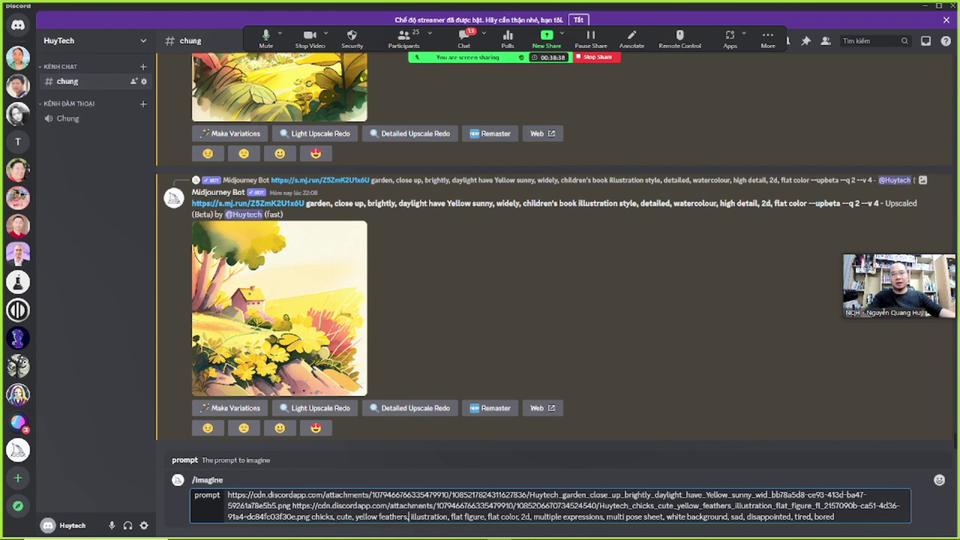
pyautogui.write('sreac')
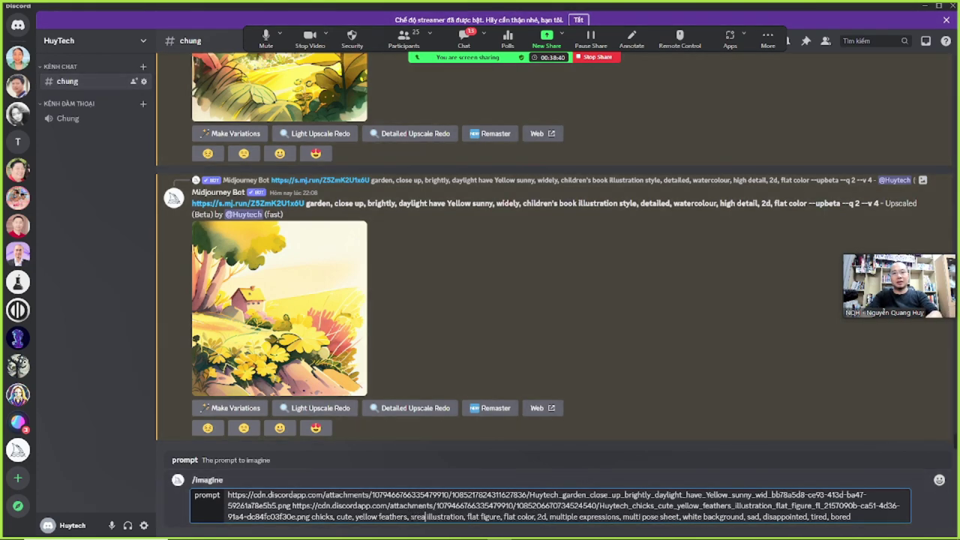
pyautogui.write('hing,')
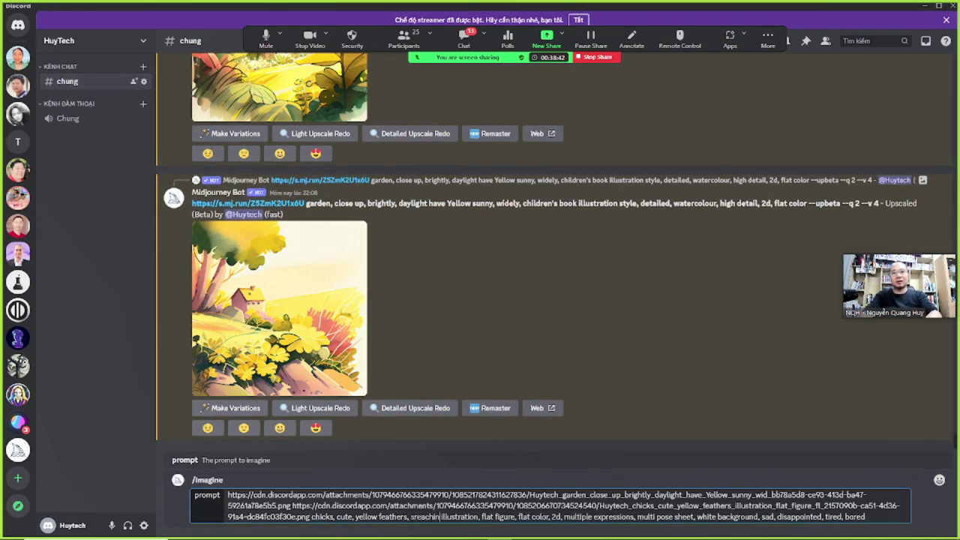
pyautogui.write(' lo')
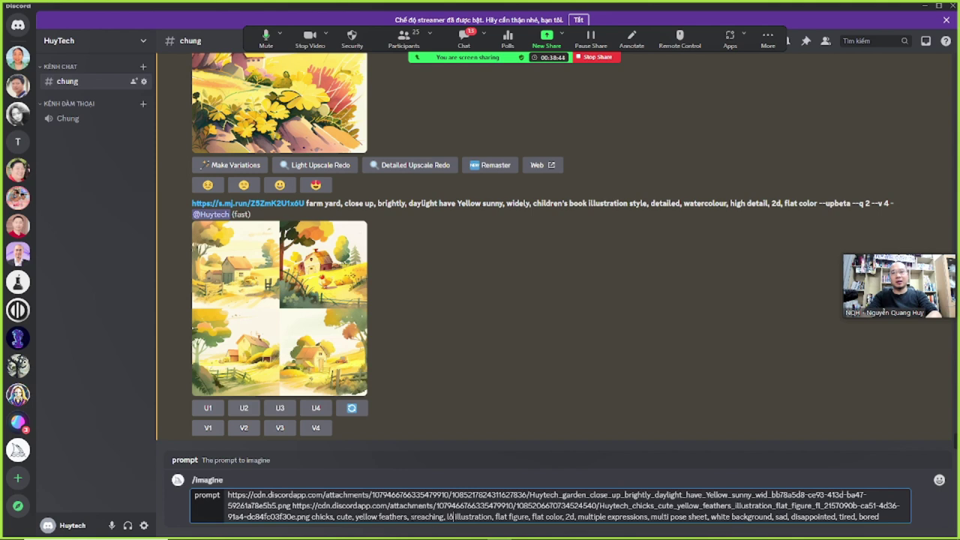
pyautogui.write('oking for')
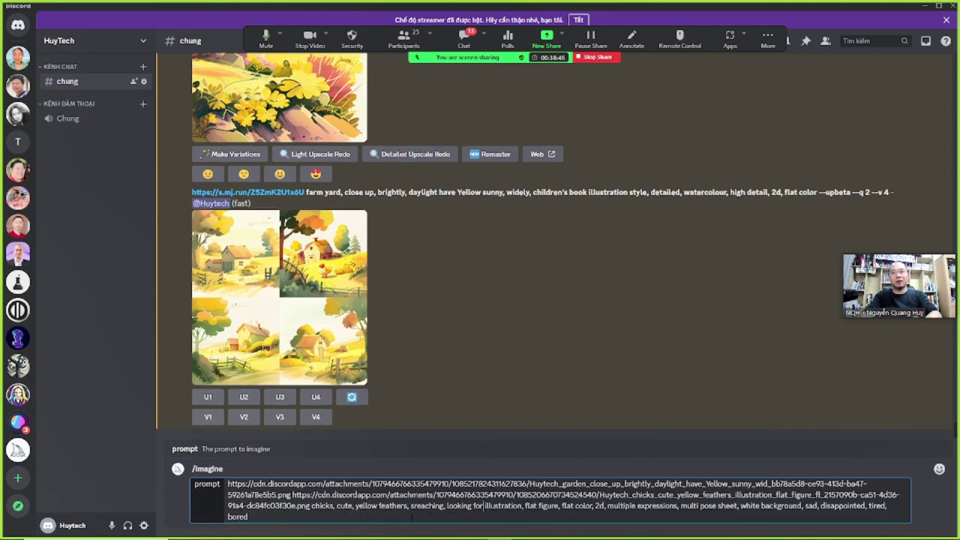
pyautogui.write(' somthie')
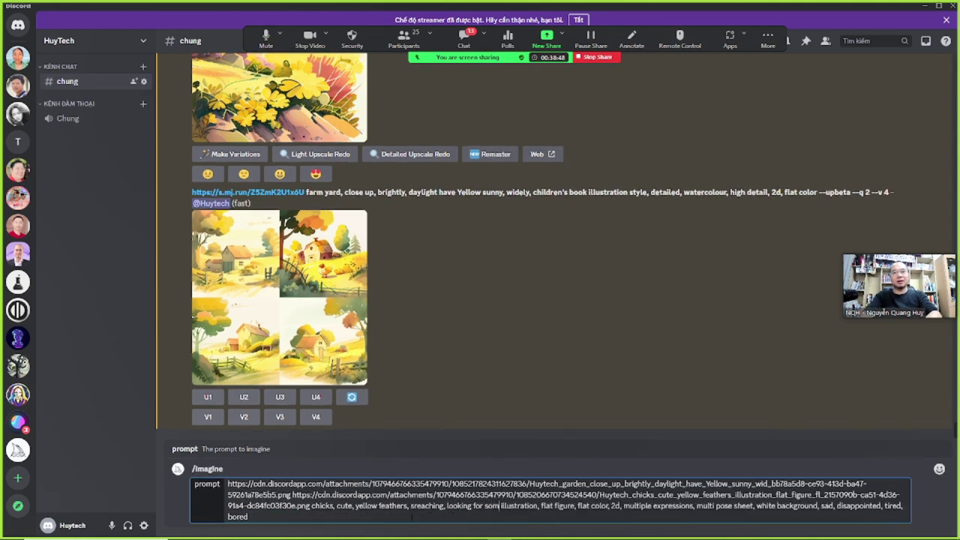
pyautogui.press('BackSpace')
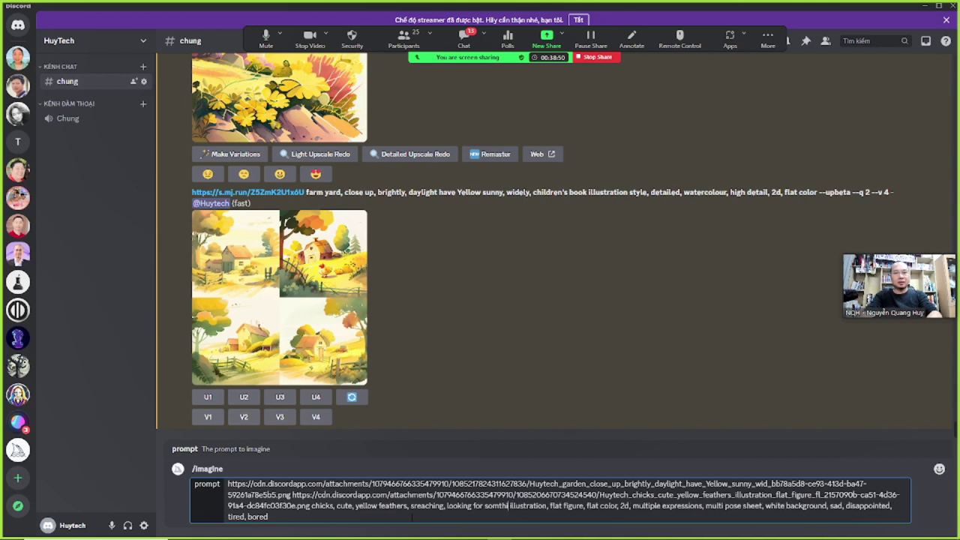
pyautogui.write('ng')
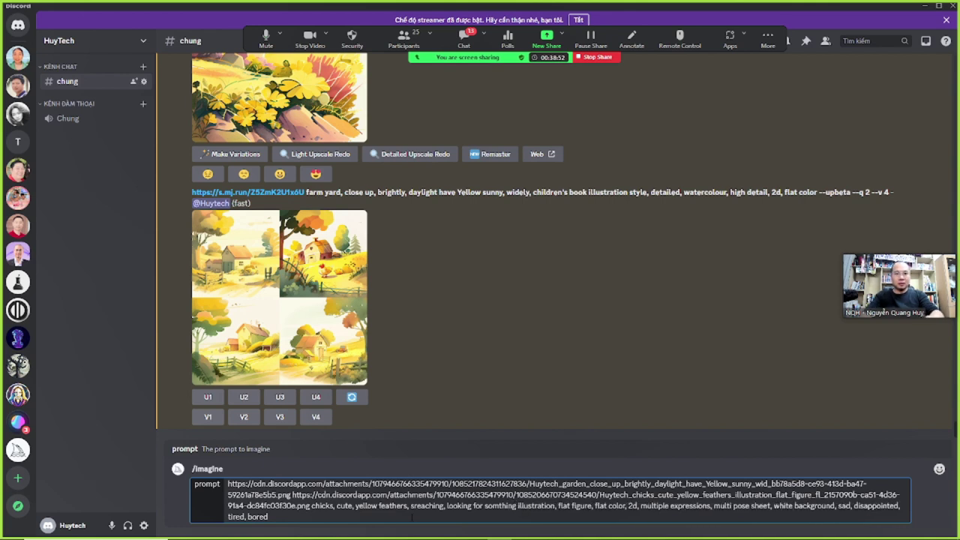
pyautogui.write('e')
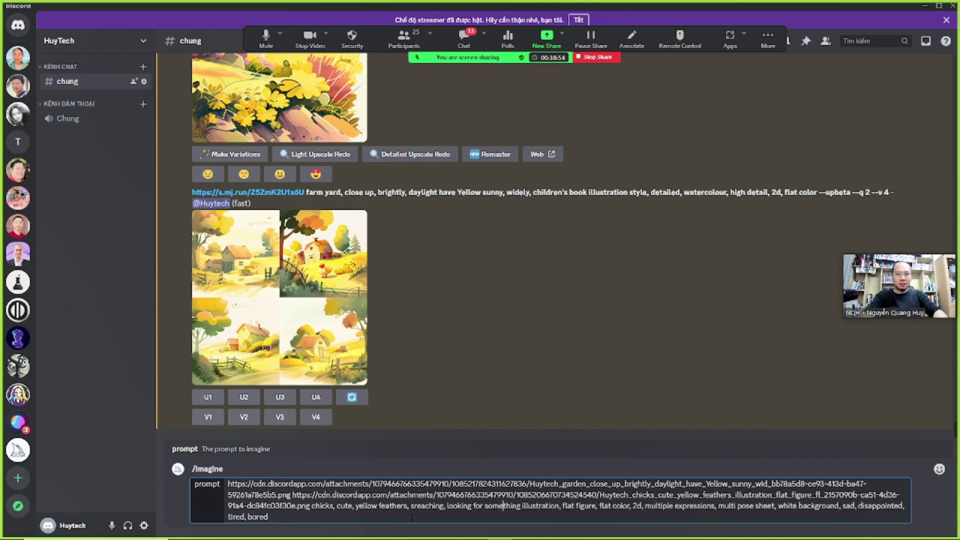
pyautogui.write(',')
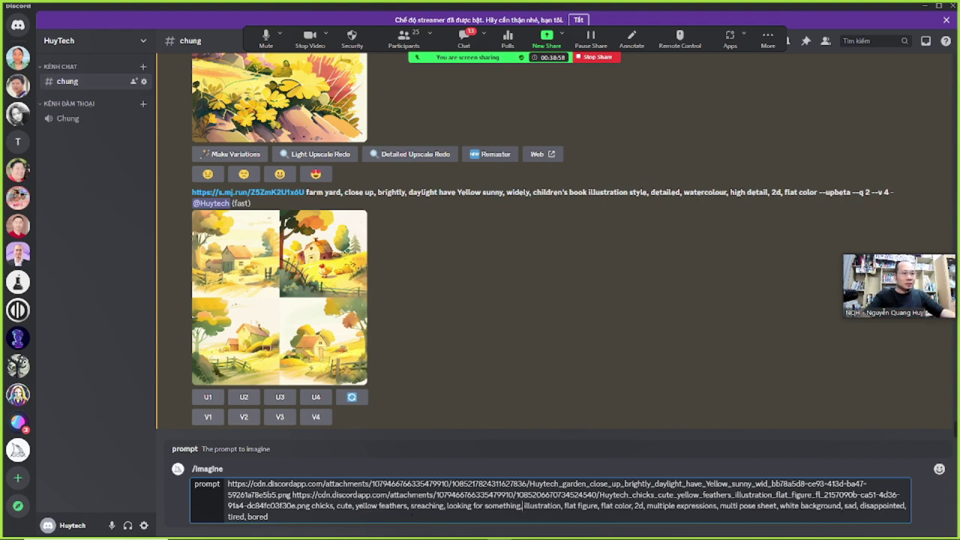
# Step: Delete "multiple expressions, multi pose sheet, white background, sad, disappointed, tired, bored" from the end of the prompt
pyautogui.moveTo(845, 506); pyautogui.dragTo(268, 517)
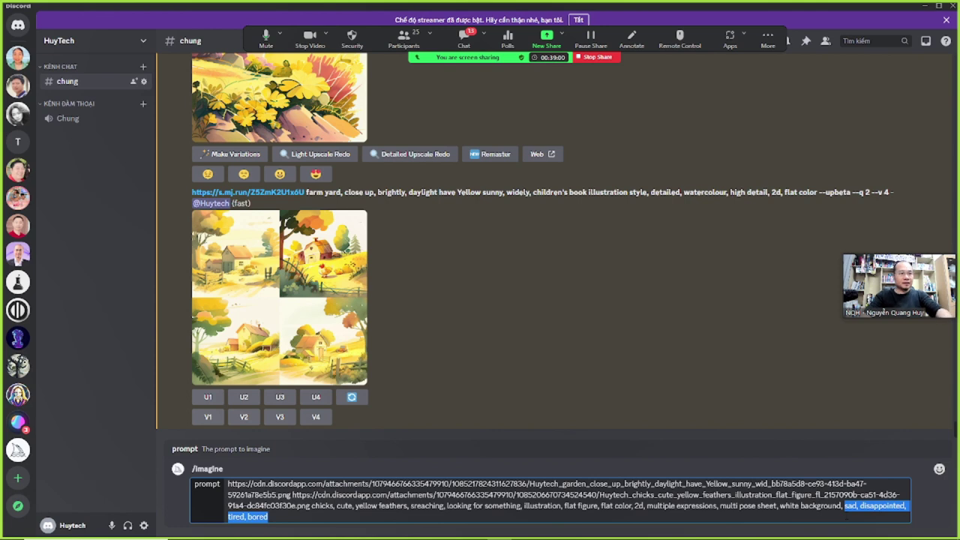
pyautogui.press('BackSpace')
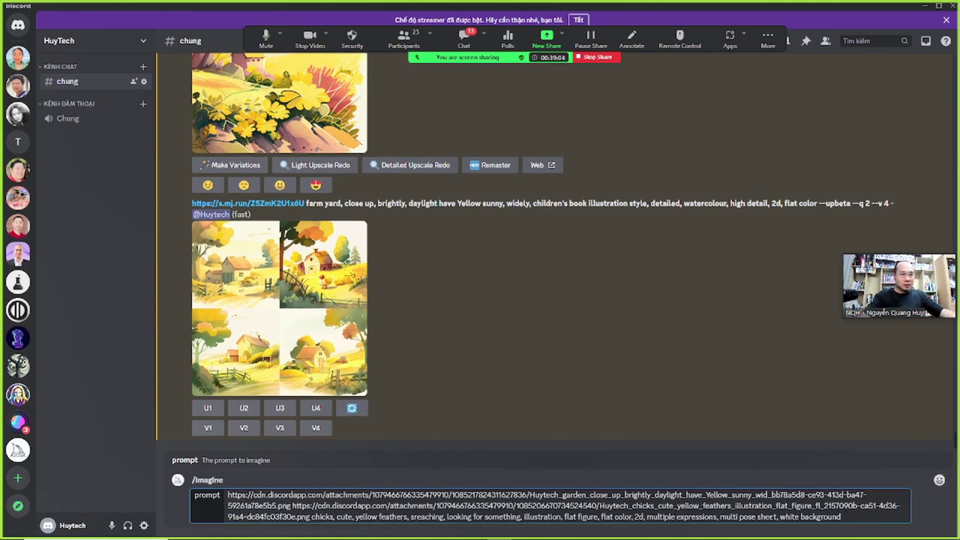
pyautogui.moveTo(799, 517); pyautogui.dragTo(864, 518)
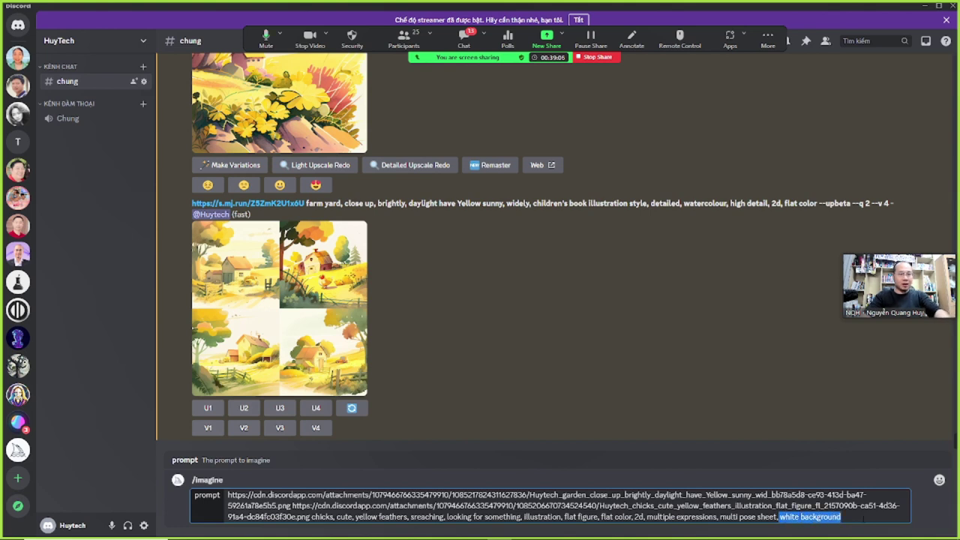
pyautogui.press('BackSpace')
pyautogui.press('BackSpace')
pyautogui.press('BackSpace')
pyautogui.press('BackSpace')
pyautogui.press('BackSpace')
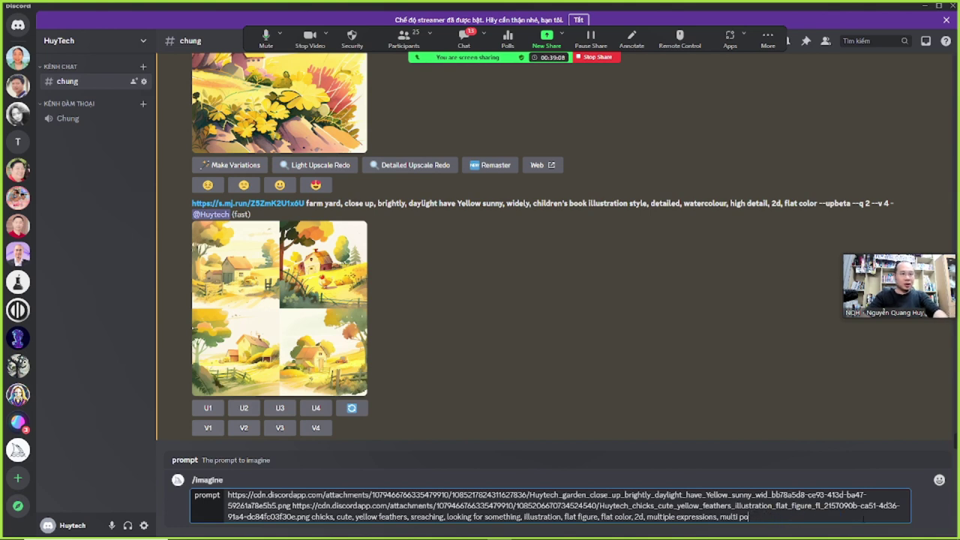
pyautogui.press('BackSpace')
pyautogui.press('BackSpace')
pyautogui.press('BackSpace')
pyautogui.press('BackSpace')
pyautogui.press('BackSpace')
pyautogui.press('BackSpace')
pyautogui.press('BackSpace')
pyautogui.press('BackSpace')
pyautogui.press('BackSpace')
pyautogui.press('BackSpace')
pyautogui.press('BackSpace')
pyautogui.press('BackSpace')
pyautogui.press('BackSpace')
pyautogui.press('BackSpace')
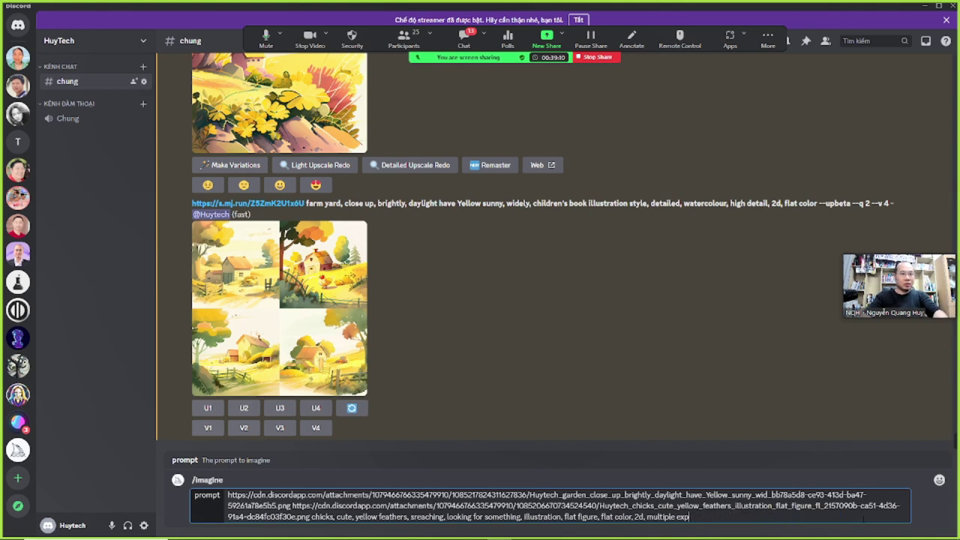
pyautogui.press('BackSpace')
pyautogui.press('BackSpace')
pyautogui.press('BackSpace')
pyautogui.press('BackSpace')
pyautogui.press('BackSpace')
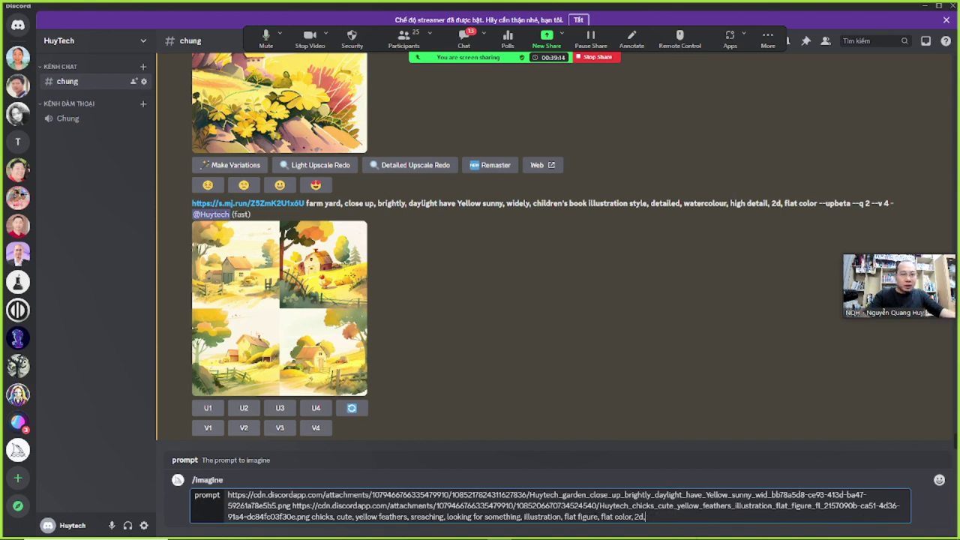
# Step: Remove the words "flat figure," between "illustration," and "flat color" in the prompt
pyautogui.hotkey('shift', 'Left')
pyautogui.hotkey('shift', 'Left')
pyautogui.hotkey('shift', 'Left')
pyautogui.hotkey('shift', 'Left')
pyautogui.hotkey('shift', 'Left')
pyautogui.hotkey('shift', 'Left')
pyautogui.hotkey('shift', 'Left')
pyautogui.hotkey('shift', 'Left')
pyautogui.hotkey('shift', 'Left')
pyautogui.hotkey('shift', 'Left')
pyautogui.hotkey('shift', 'Left')
pyautogui.hotkey('shift', 'Left')
pyautogui.hotkey('shift', 'Left')
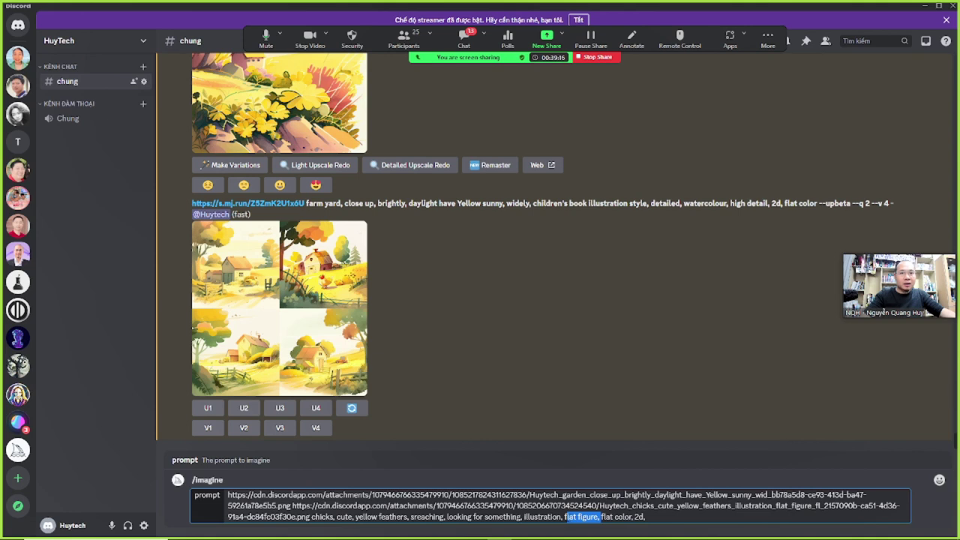
pyautogui.press('BackSpace')
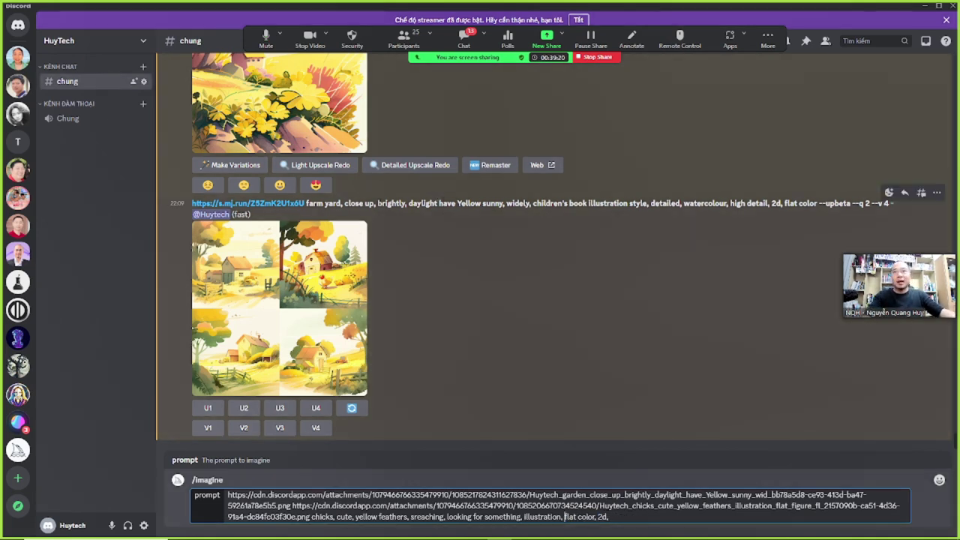
# Step: Copy the farm yard prompt's wording from "close up, brightly" through "watercolour" to the end of the chicks prompt and submit it
pyautogui.moveTo(377, 204); pyautogui.dragTo(482, 203)
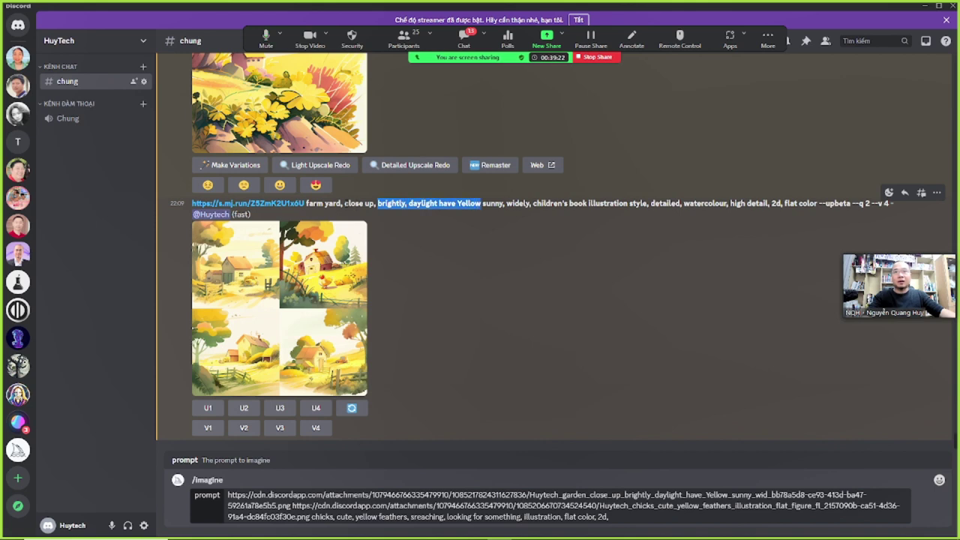
pyautogui.moveTo(345, 203); pyautogui.dragTo(726, 203)
pyautogui.hotkey('ctrl', 'c')
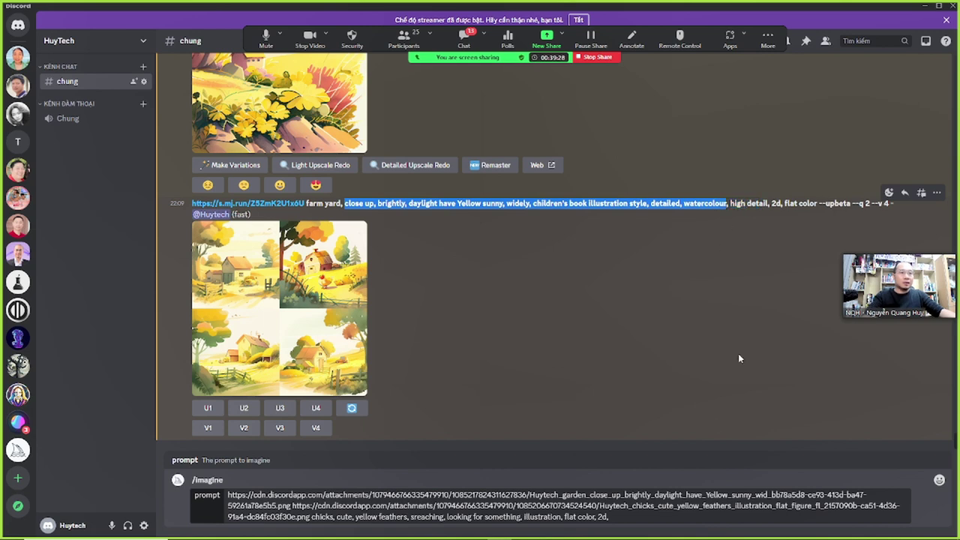
pyautogui.click(609, 517)
pyautogui.hotkey('ctrl', 'v')
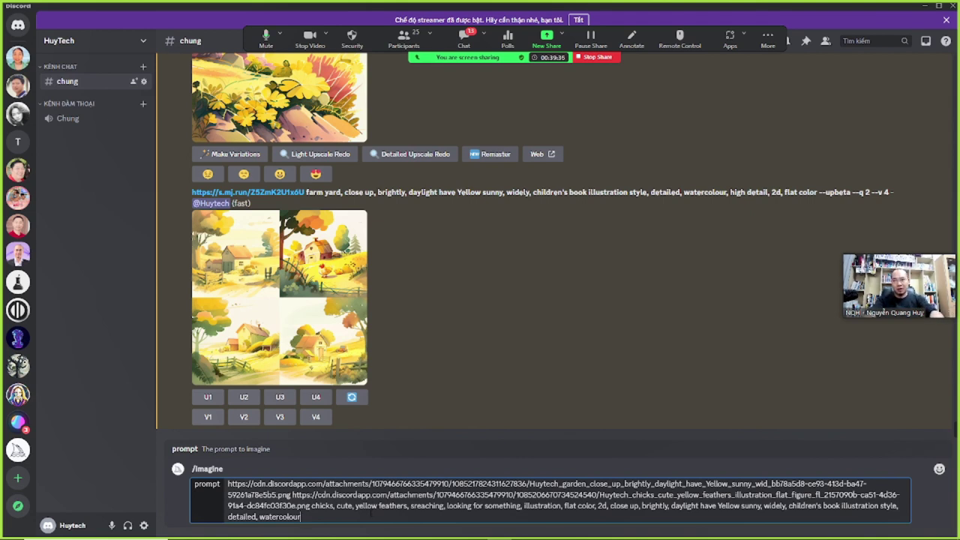
pyautogui.press('Return')
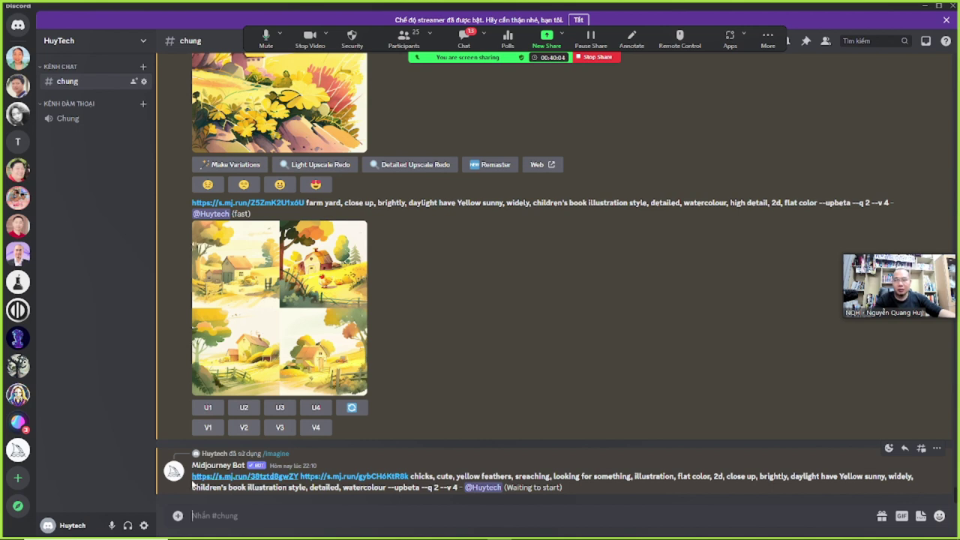
# Step: Copy the submitted chicks prompt, from the two image links through "watercolour", into a new /imagine prompt
pyautogui.moveTo(193, 477); pyautogui.dragTo(390, 488)
pyautogui.hotkey('ctrl', 'c')
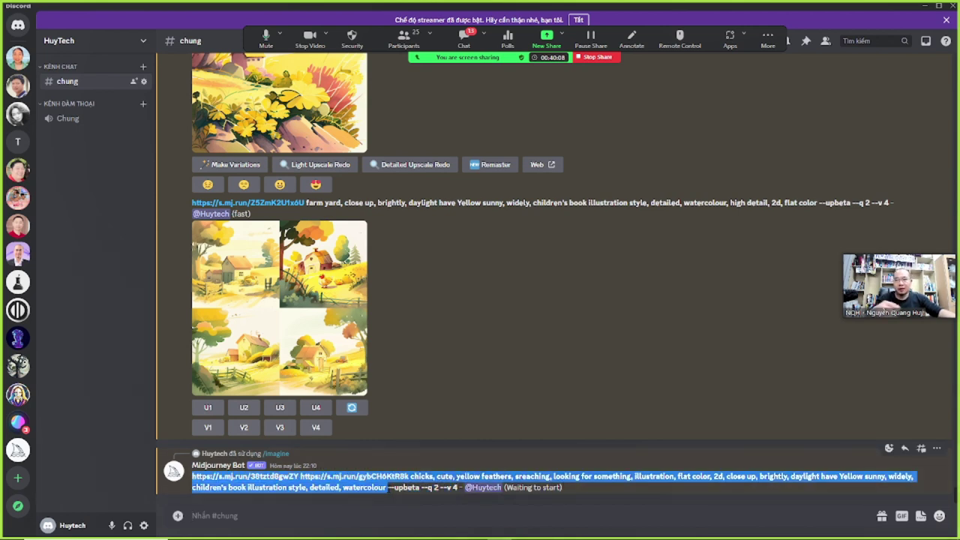
pyautogui.click(334, 515)
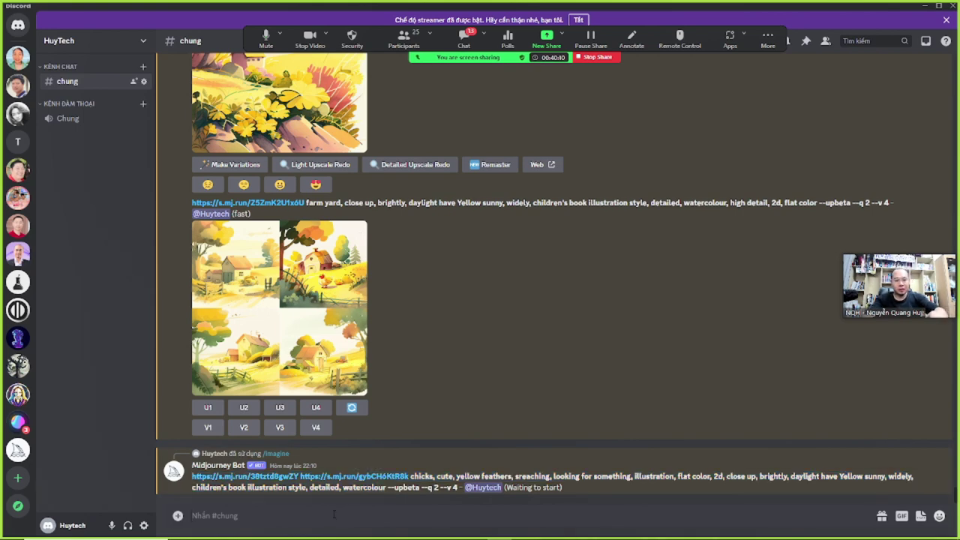
pyautogui.write('/im')
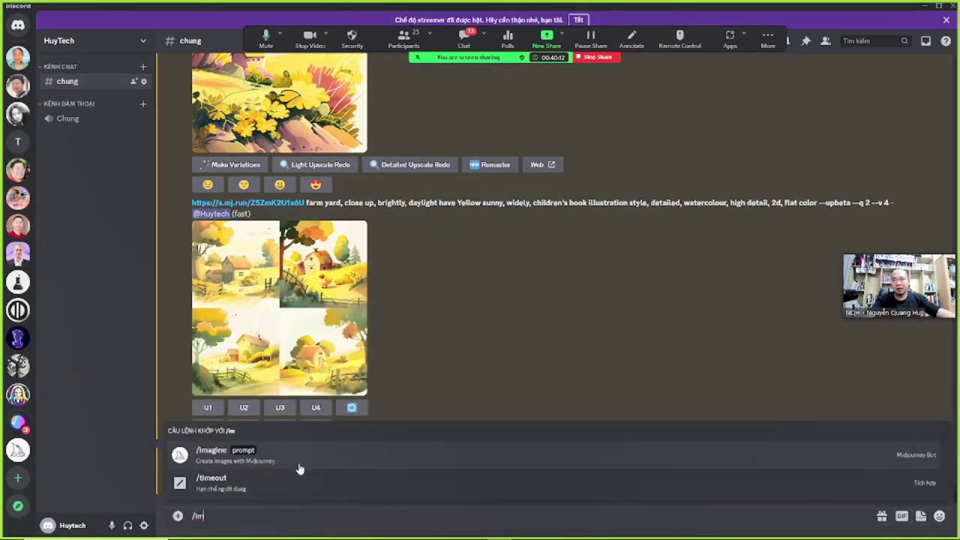
pyautogui.click(300, 459)
pyautogui.hotkey('ctrl', 'v')
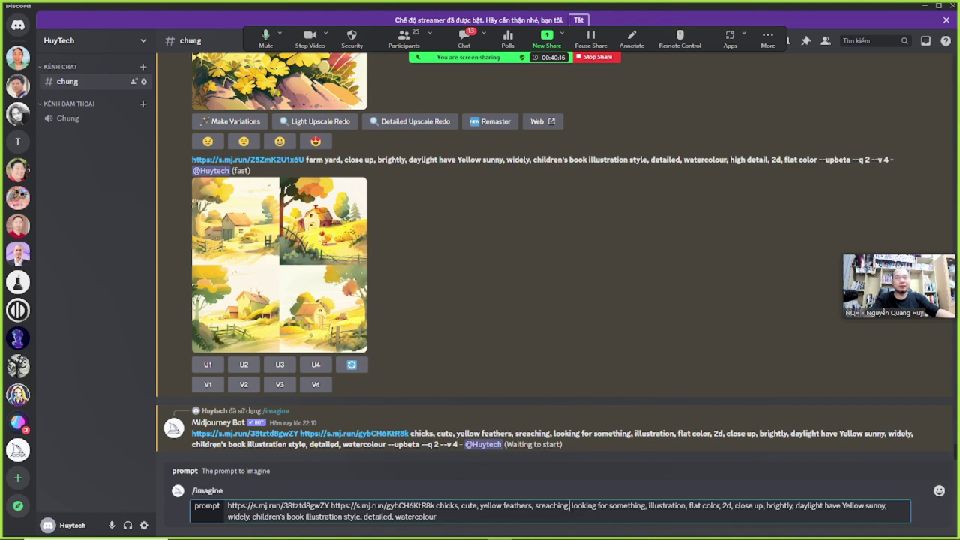
# Step: Insert "farm lake," after "sreaching," in the copied chicks prompt and submit it
pyautogui.write('fa')
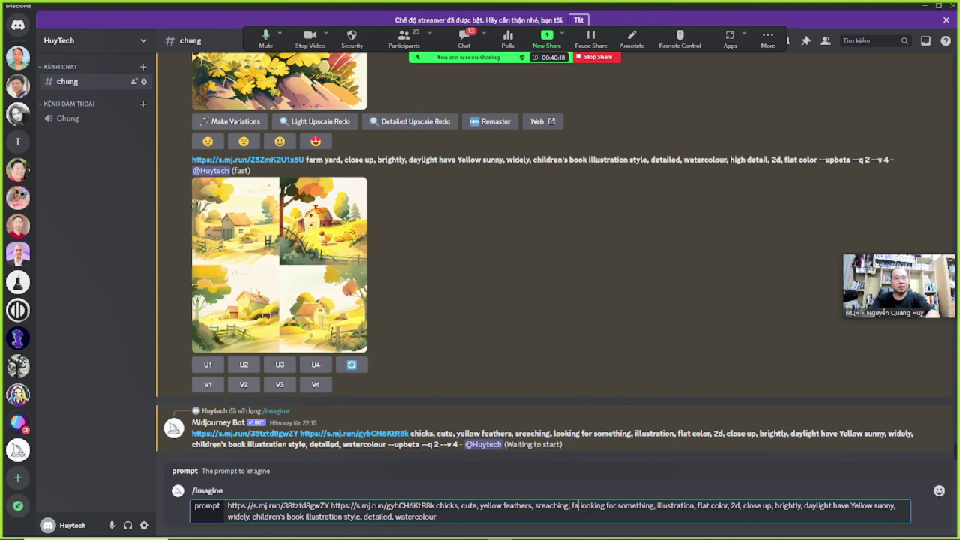
pyautogui.write('rm lake')
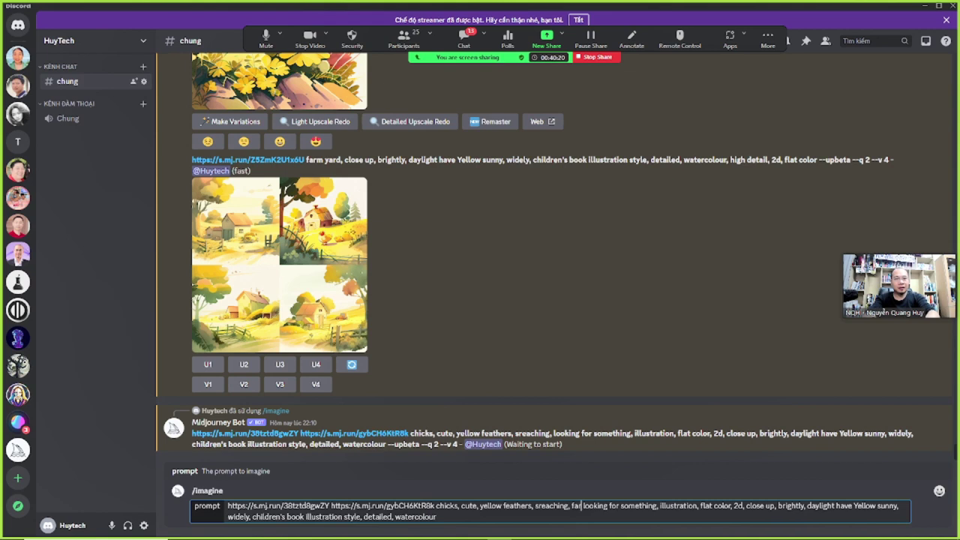
pyautogui.write(',')
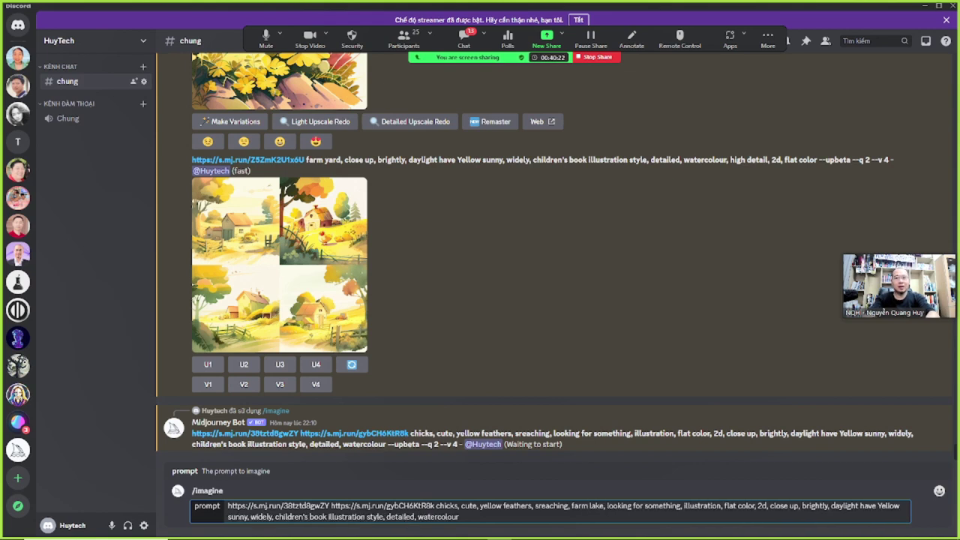
pyautogui.press('Return')
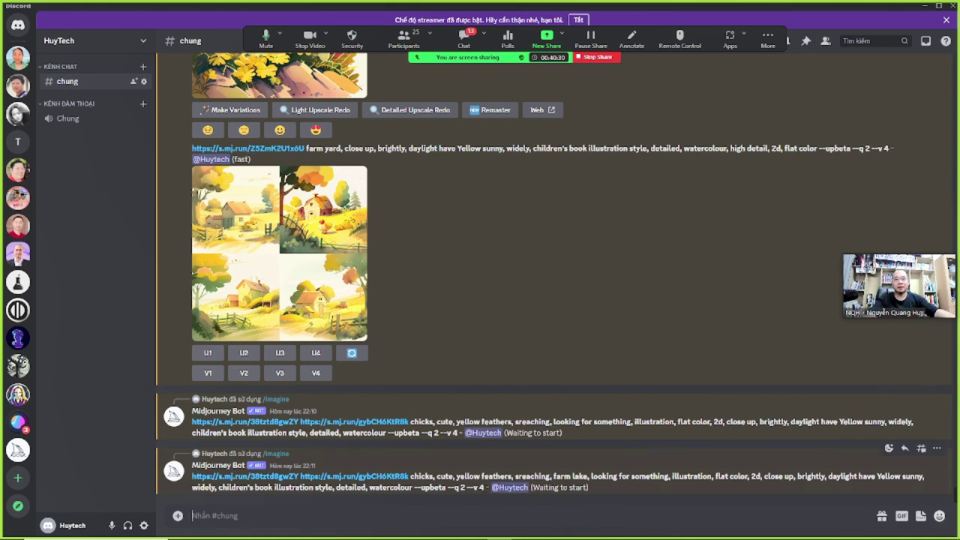
# Step: Copy the farm lake version of the chicks prompt, without its parameters, into another /imagine prompt
pyautogui.moveTo(412, 488); pyautogui.dragTo(193, 486)
pyautogui.hotkey('ctrl', 'c')
pyautogui.click(263, 516)
pyautogui.write('/im')
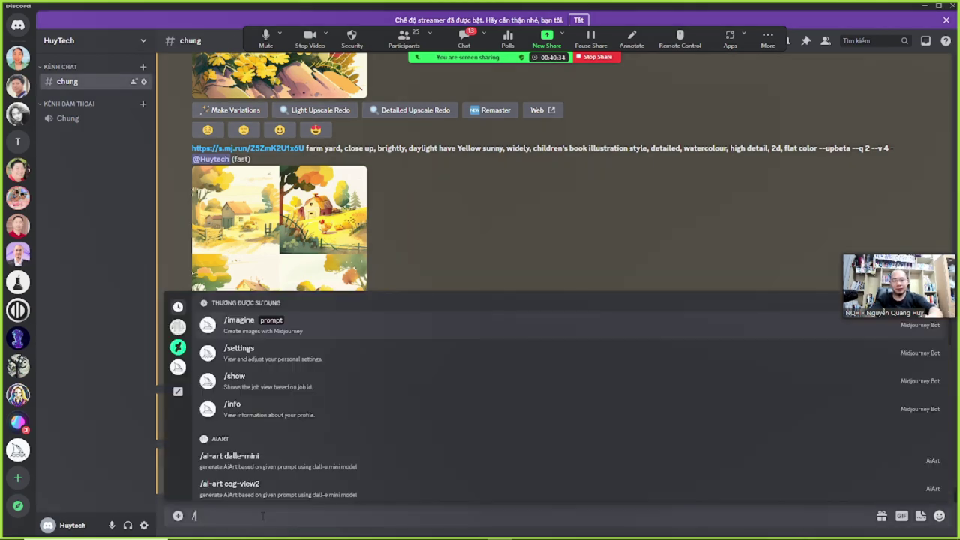
pyautogui.click(276, 457)
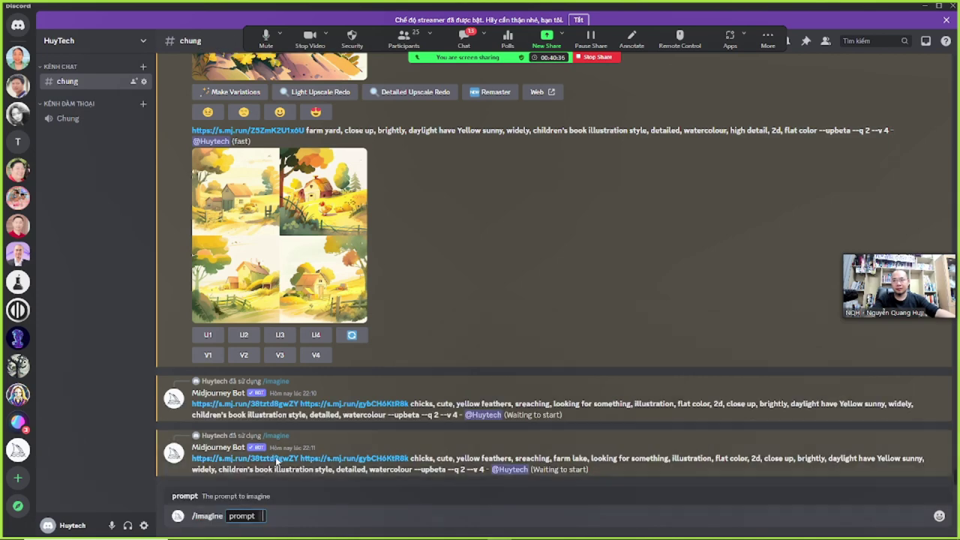
pyautogui.hotkey('ctrl', 'v')
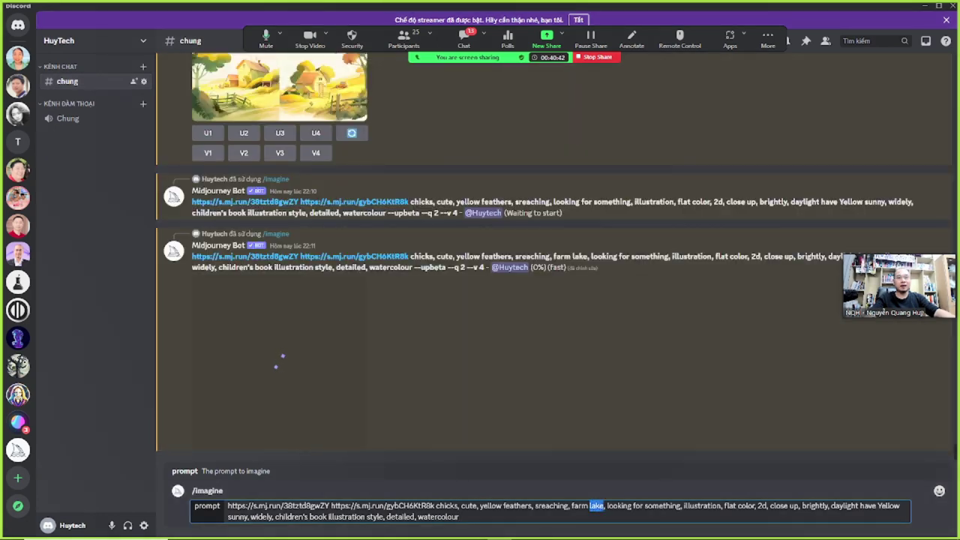
# Step: Replace "lake" with "fence" so the prompt reads "farm fence," and submit it
pyautogui.write('farm fe')
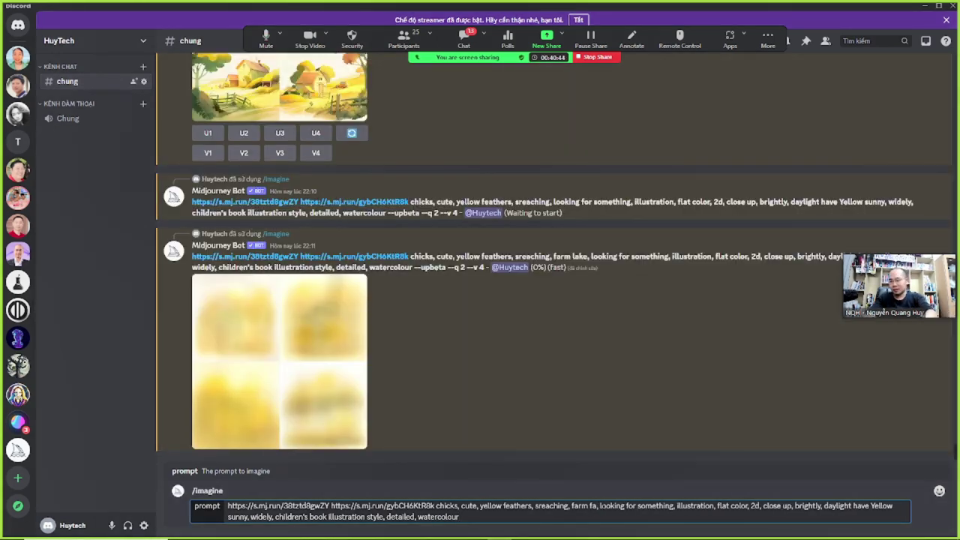
pyautogui.write('nce')
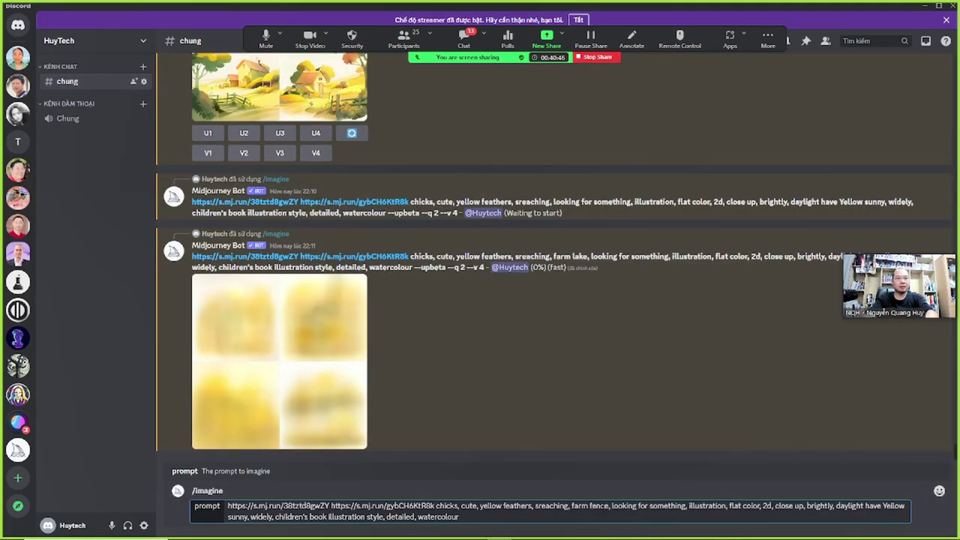
pyautogui.press('Return')
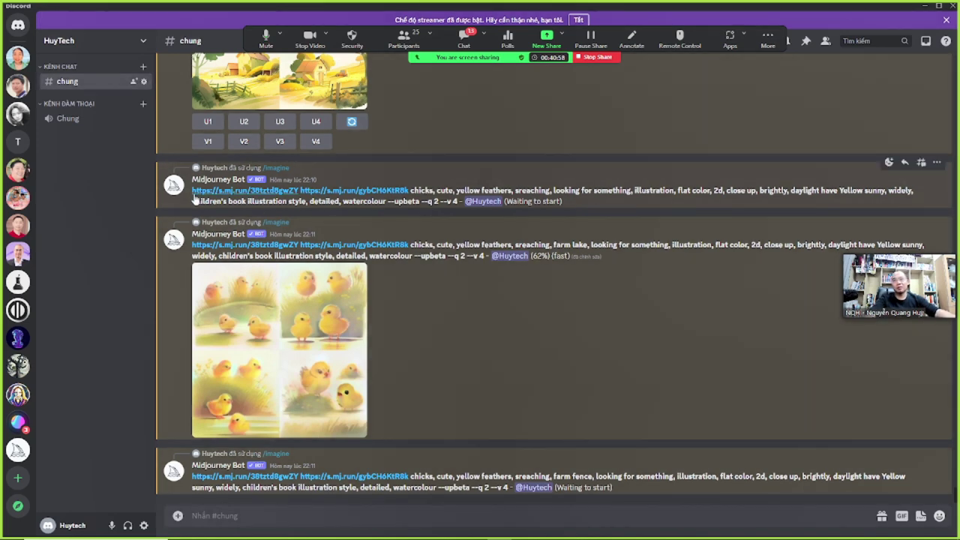
# Step: Reuse the first two-reference chicks prompt in a new /imagine command, change "chicks" to "chick", and submit it
pyautogui.moveTo(192, 192); pyautogui.dragTo(408, 192)
pyautogui.moveTo(301, 192); pyautogui.dragTo(385, 201)
pyautogui.hotkey('ctrl', 'c')
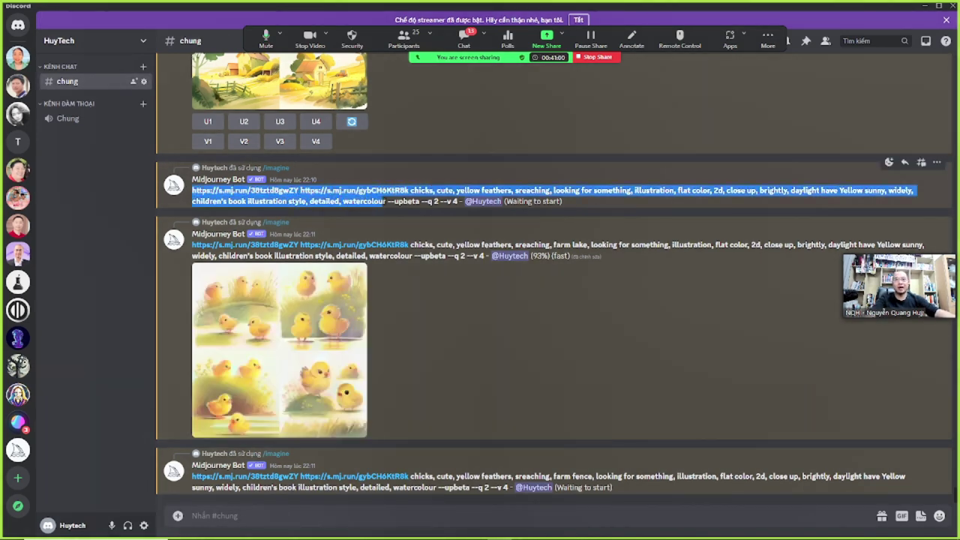
pyautogui.click(240, 516)
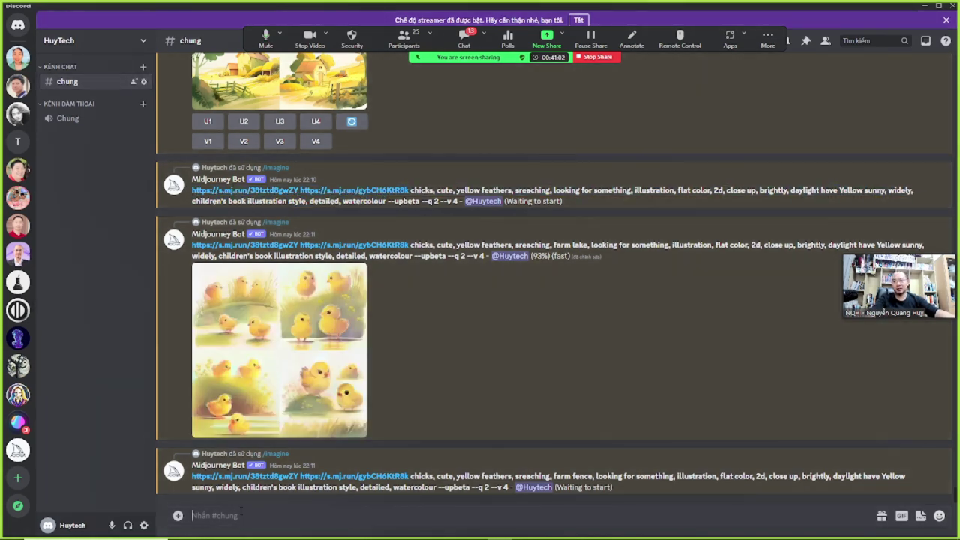
pyautogui.write('/im')
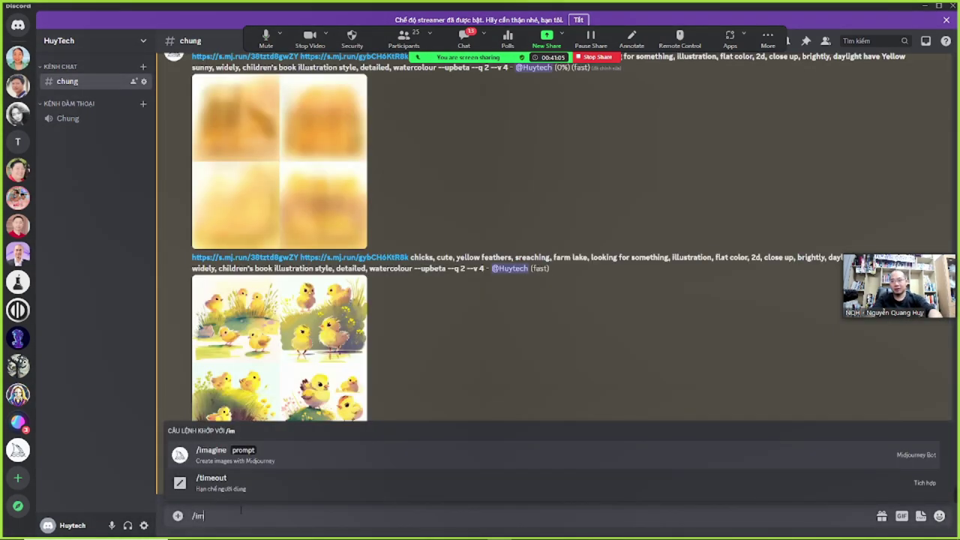
pyautogui.press('Tab')
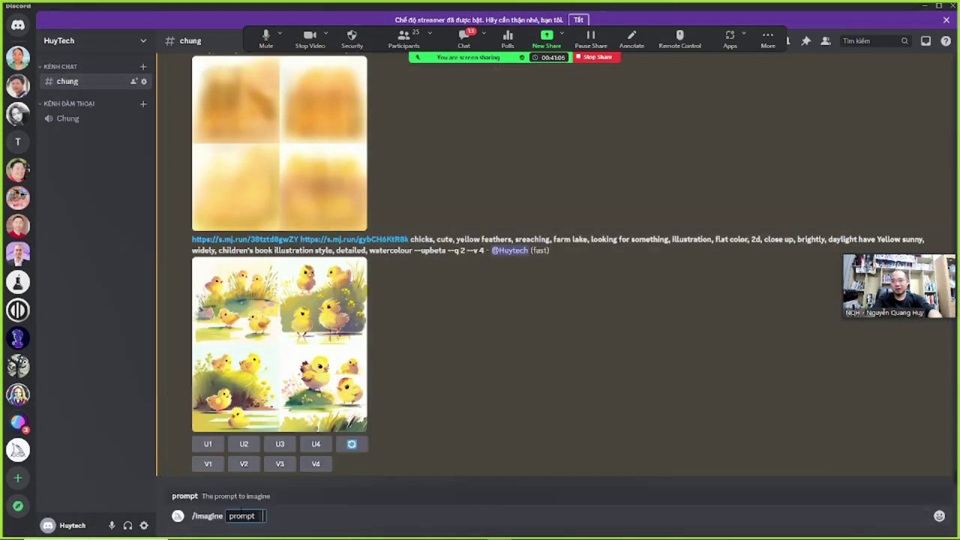
pyautogui.hotkey('ctrl', 'v')
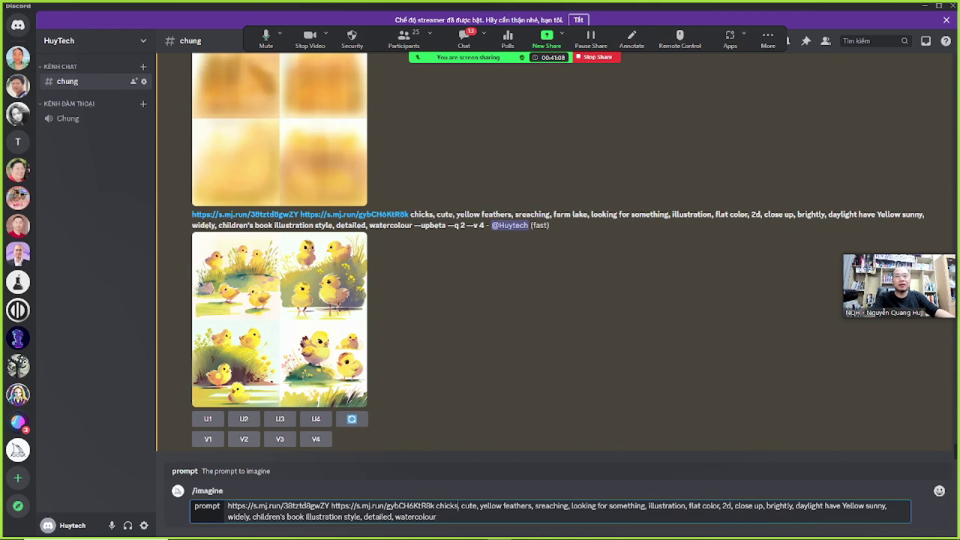
pyautogui.press('BackSpace')
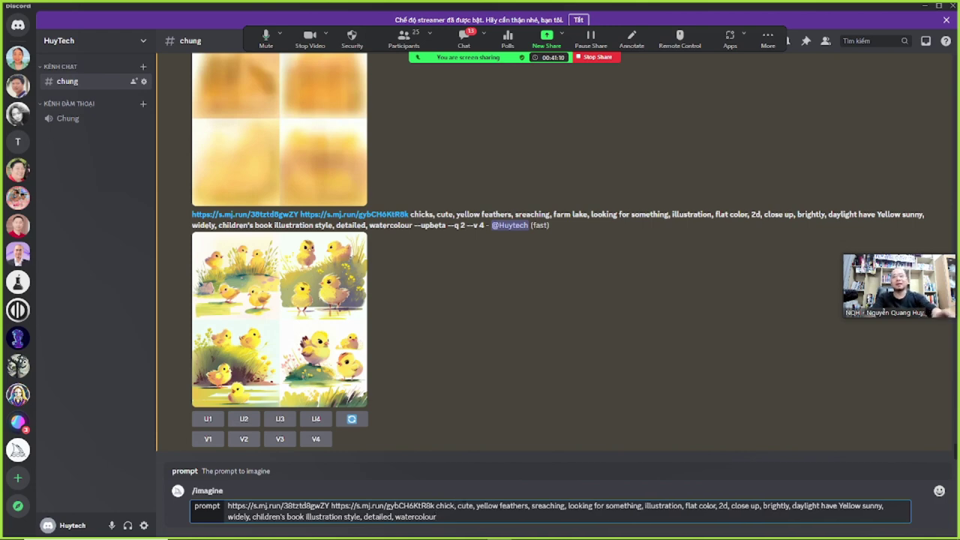
pyautogui.press('Return')
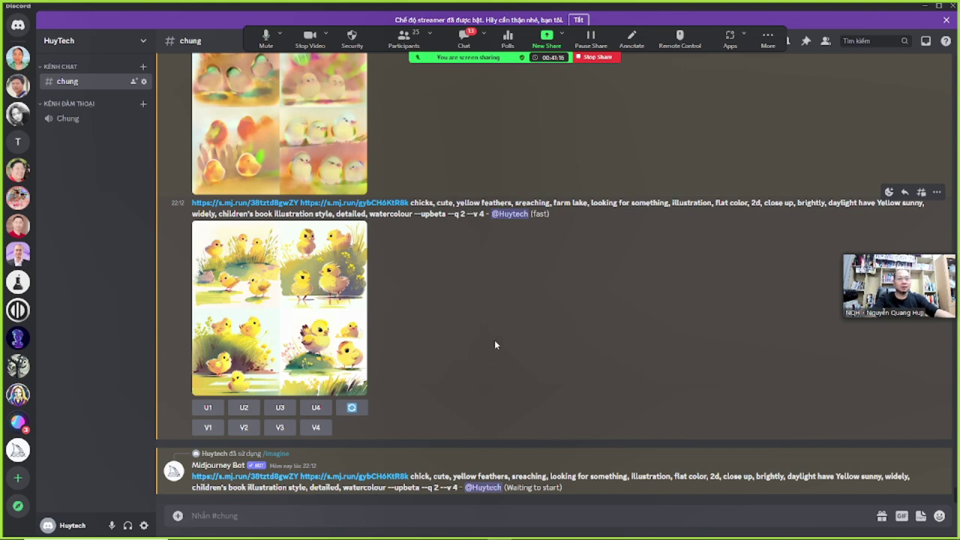
# Step: Review the chick pictures being generated from the farm fence and farm lake prompts
pyautogui.scroll(2, 529, 350)
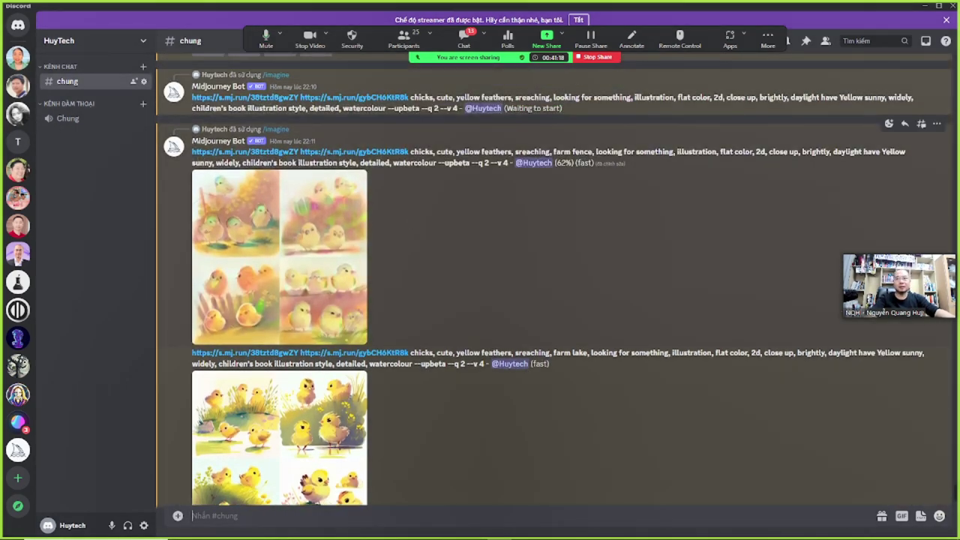
pyautogui.scroll(-2, 421, 345)
pyautogui.scroll(3, 421, 348)
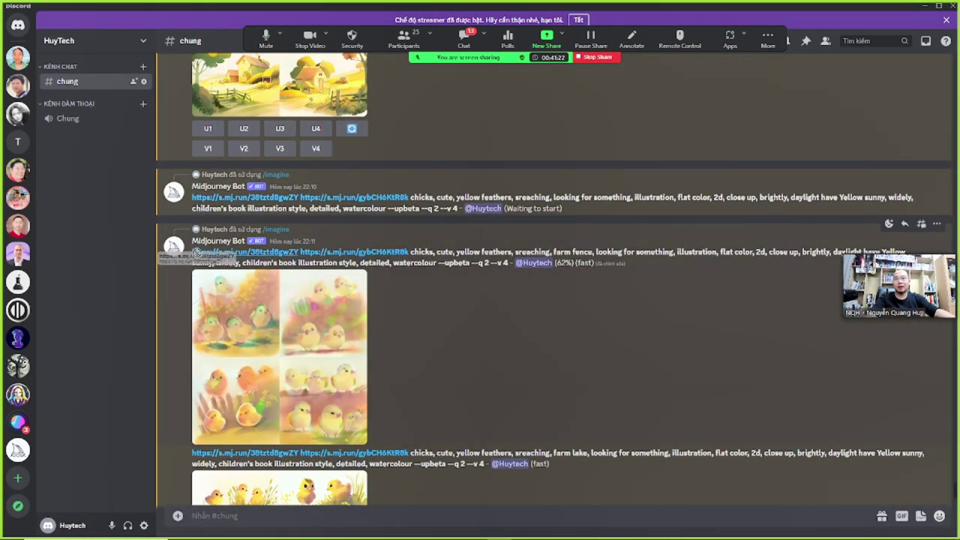
# Step: Copy the farm fence version of the chicks prompt, without its parameters, into a new /imagine prompt
pyautogui.moveTo(192, 252); pyautogui.dragTo(436, 262)
pyautogui.hotkey('ctrl', 'c')
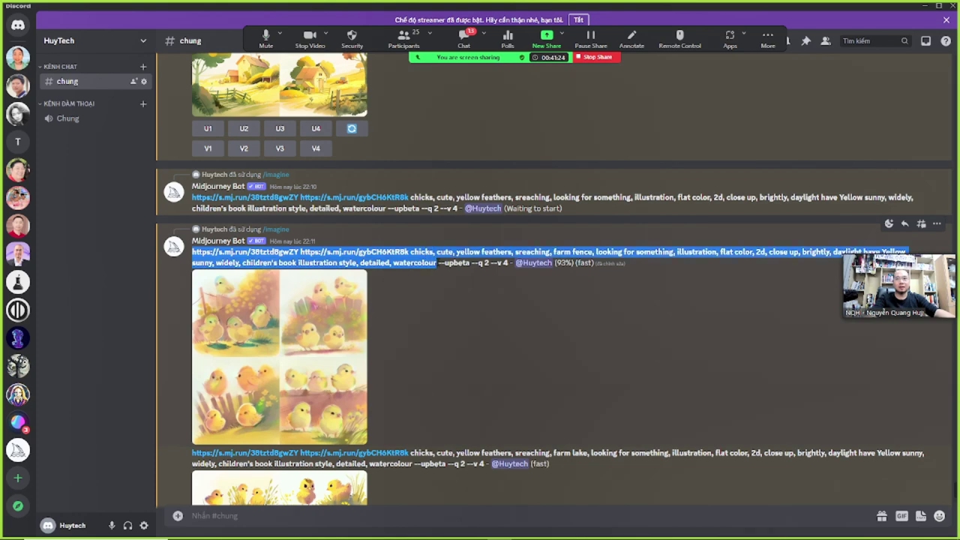
pyautogui.click(306, 515)
pyautogui.write('/')
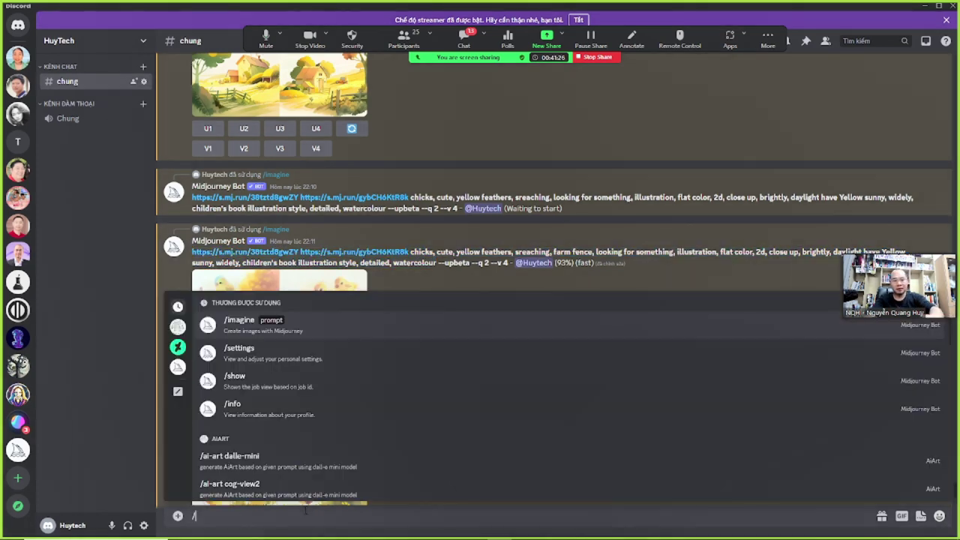
pyautogui.write('im')
pyautogui.press('Tab')
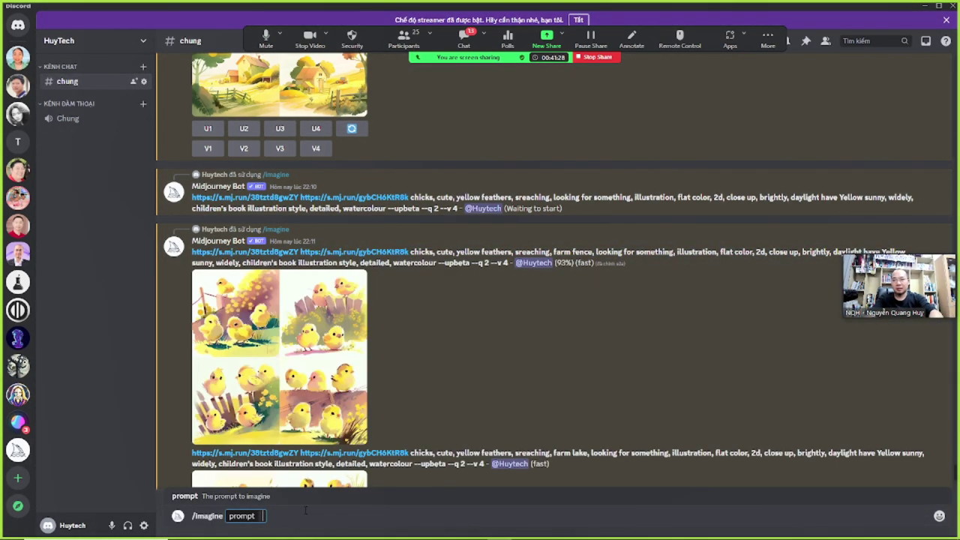
pyautogui.hotkey('ctrl', 'v')
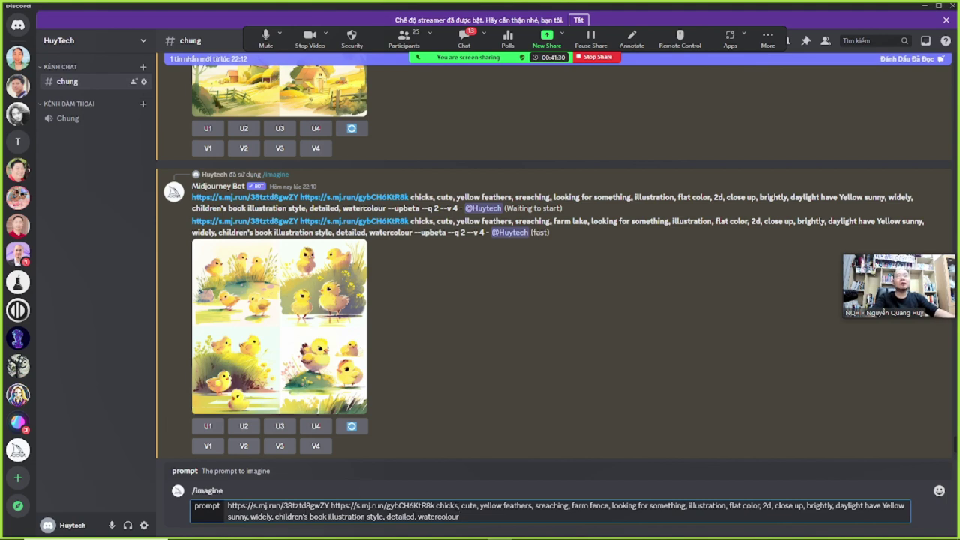
# Step: Change "chicks" to "chick" in the farm fence prompt and submit it
pyautogui.click(456, 506)
pyautogui.press('BackSpace')
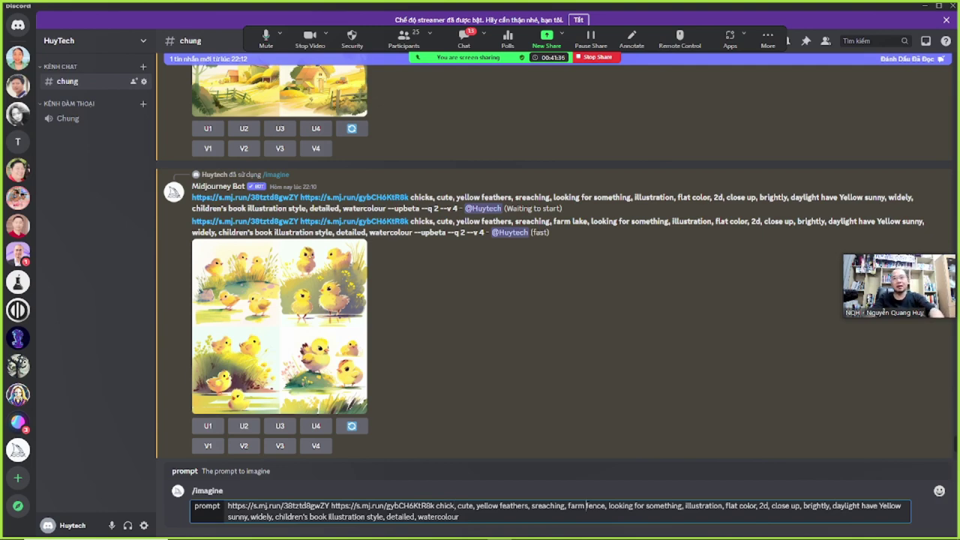
pyautogui.press('Return')
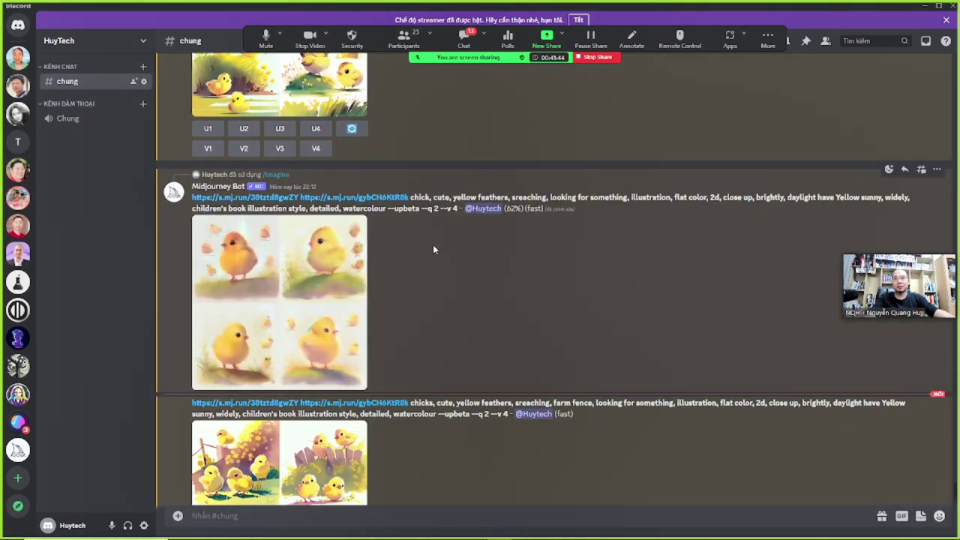
# Step: Check the wording of the chick prompt without the farm fence and view its finished picture grid enlarged
pyautogui.moveTo(420, 198); pyautogui.dragTo(575, 197)
pyautogui.click(583, 197)
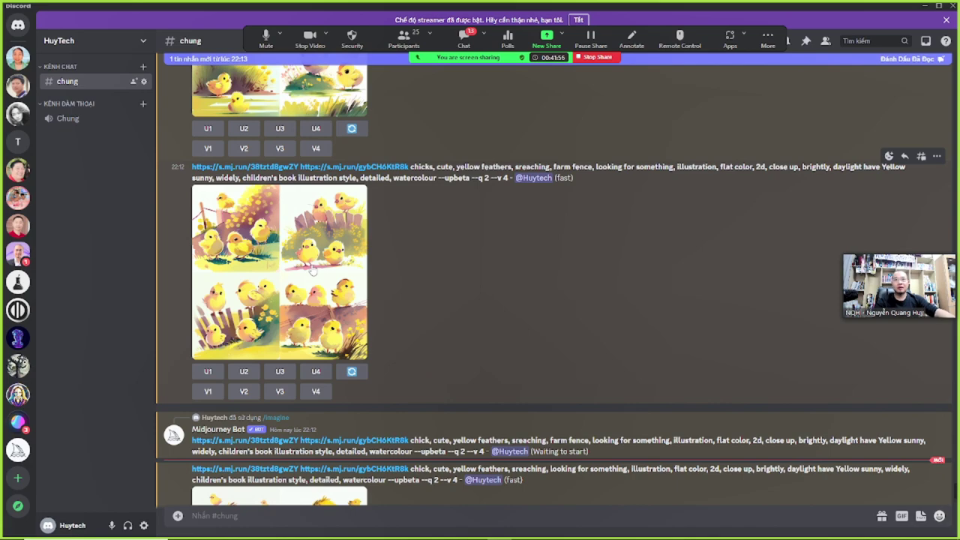
pyautogui.scroll(-2, 414, 356)
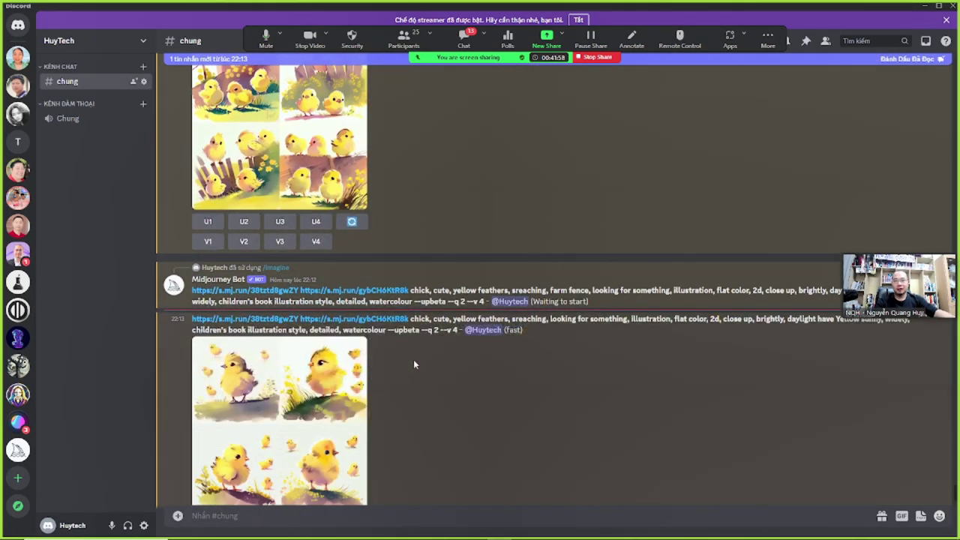
pyautogui.scroll(-1, 415, 360)
pyautogui.click(300, 322)
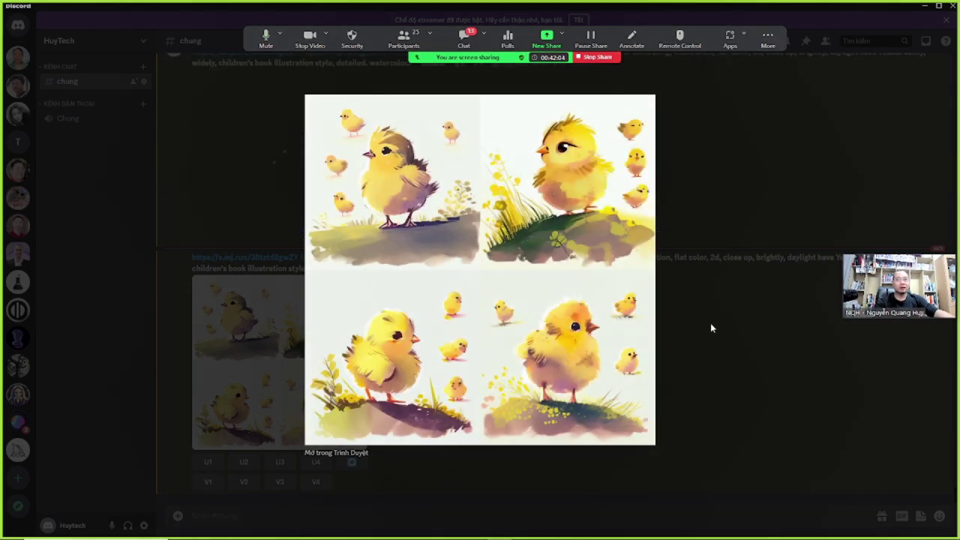
pyautogui.click(709, 334)
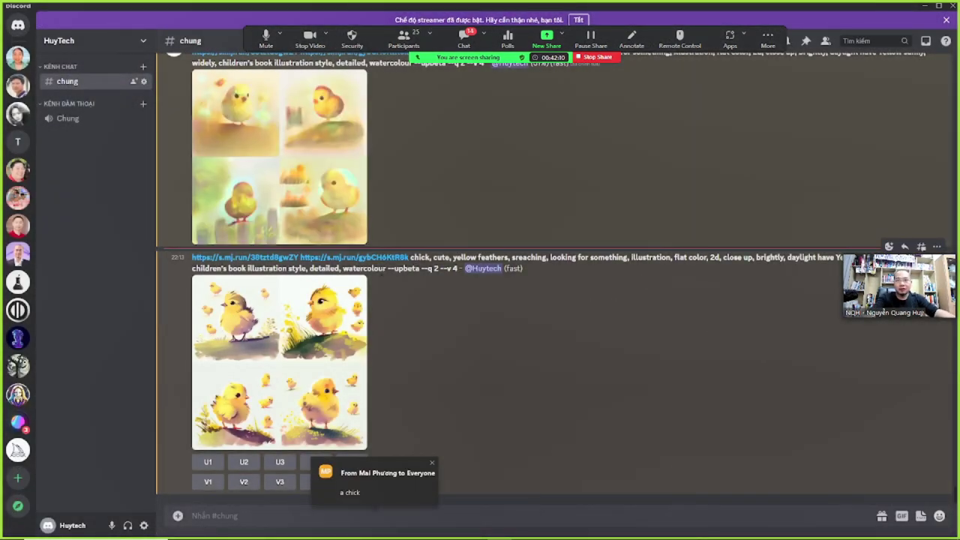
# Step: Reuse the chick prompt without the farm fence in a new /imagine command, change "chick" to "a chick", and submit it
pyautogui.moveTo(188, 256); pyautogui.dragTo(386, 270)
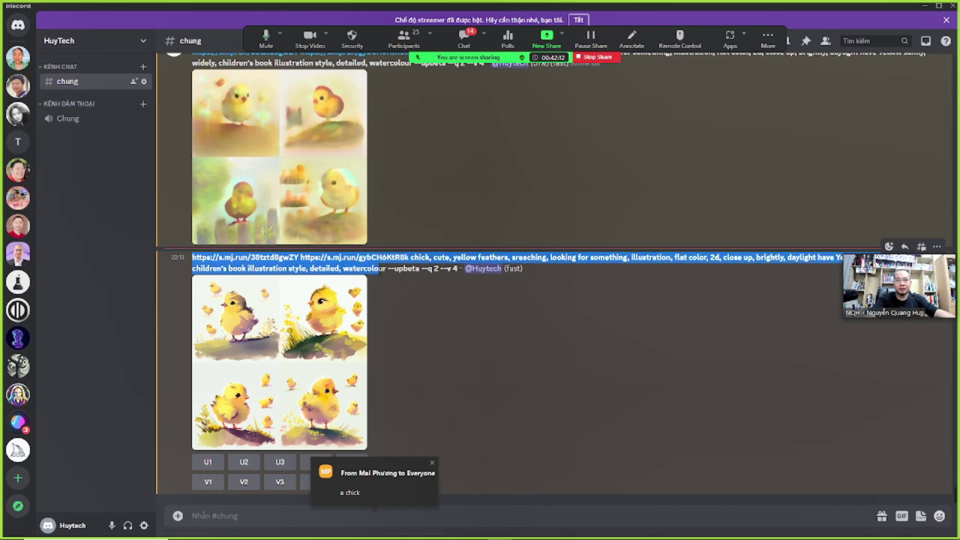
pyautogui.click(271, 516)
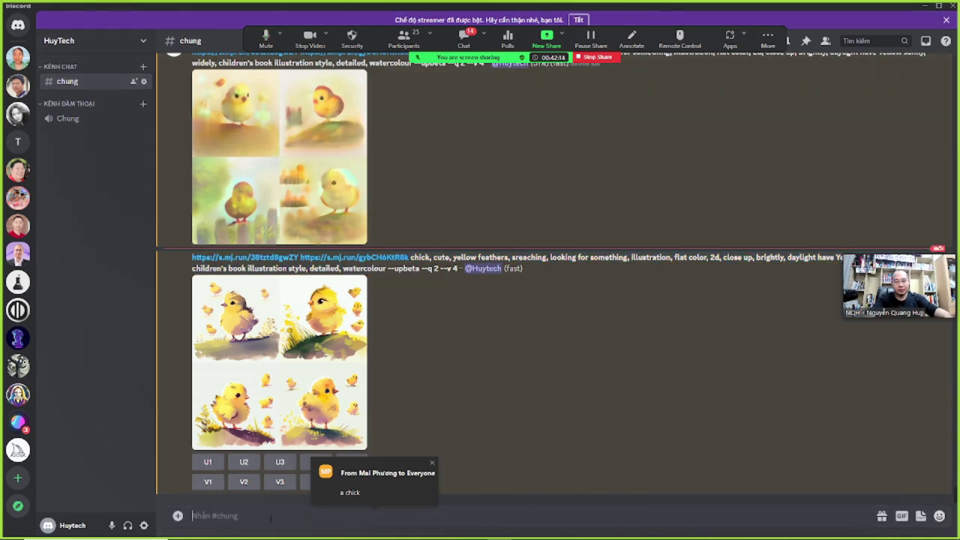
pyautogui.write('/im')
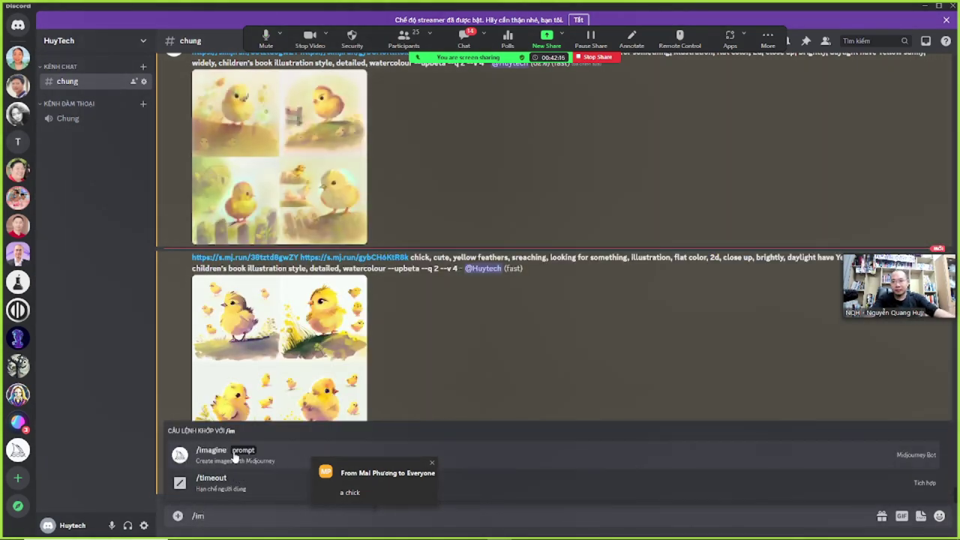
pyautogui.press('Tab')
pyautogui.write("https://s.mj.run/38tztd8gwZY https://s.mj.run/gybCH6KtR8k chick, cute, yellow feathers, sreaching, looking for something, illustration, flat color, 2d, close up, brightly, daylight have Yellow sunny, widely, children's book illustration style, detailed, watercolour")
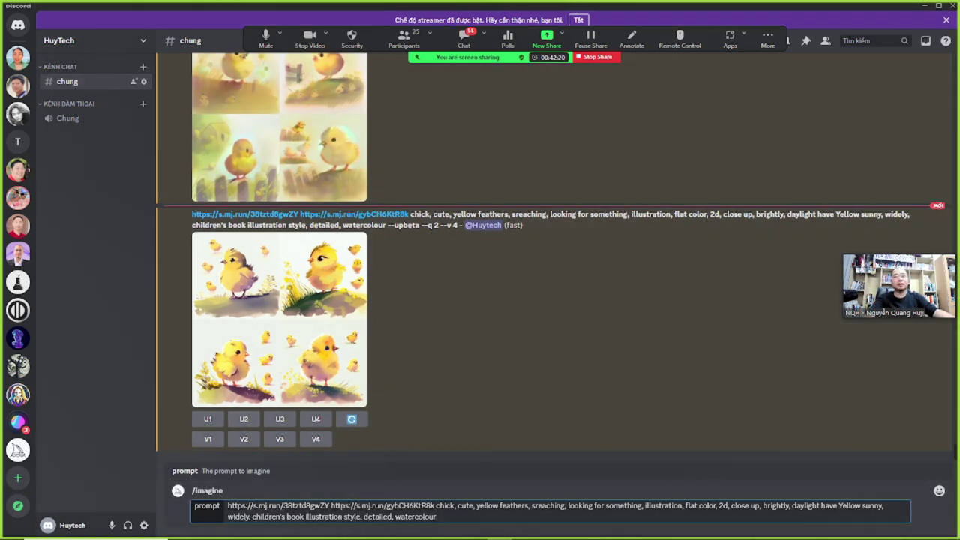
pyautogui.write('a')
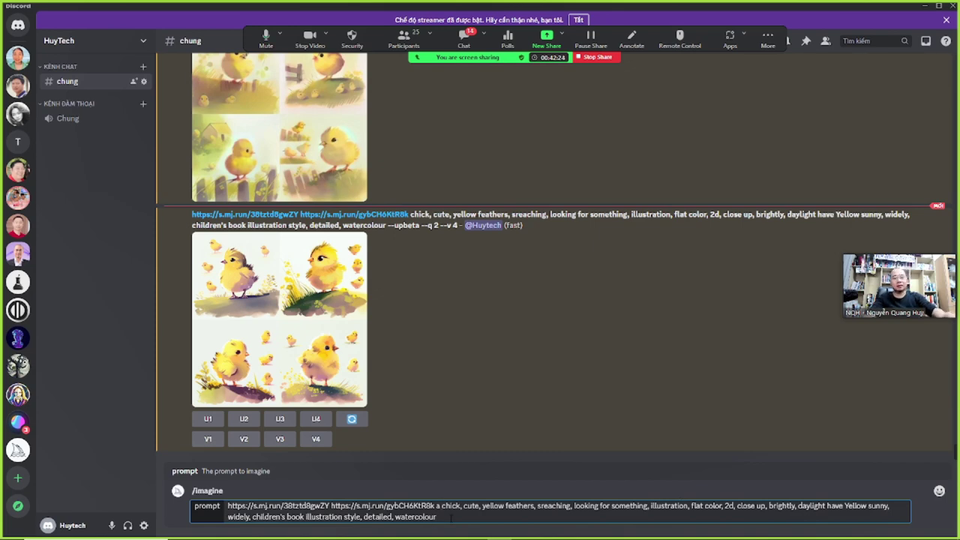
pyautogui.press('Return')
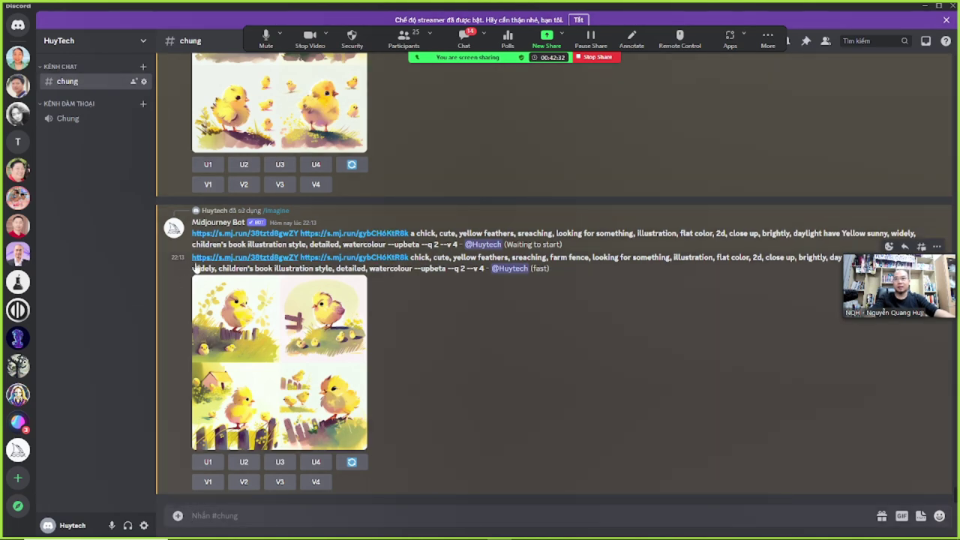
# Step: Reuse the farm fence chick prompt without its parameters in a new /imagine command, change "chick" to "a chick", and submit it
pyautogui.moveTo(193, 258); pyautogui.dragTo(369, 268)
pyautogui.hotkey('ctrl', 'c')
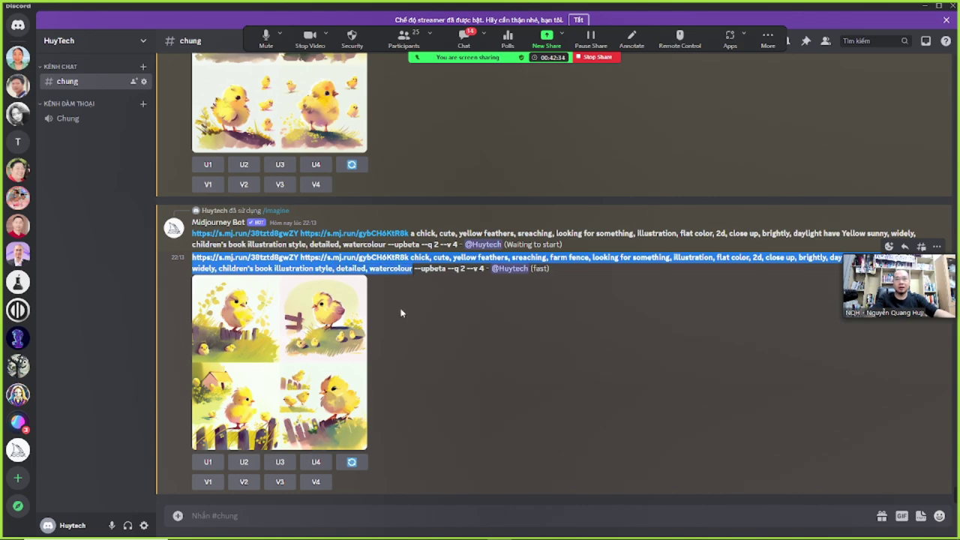
pyautogui.click(286, 514)
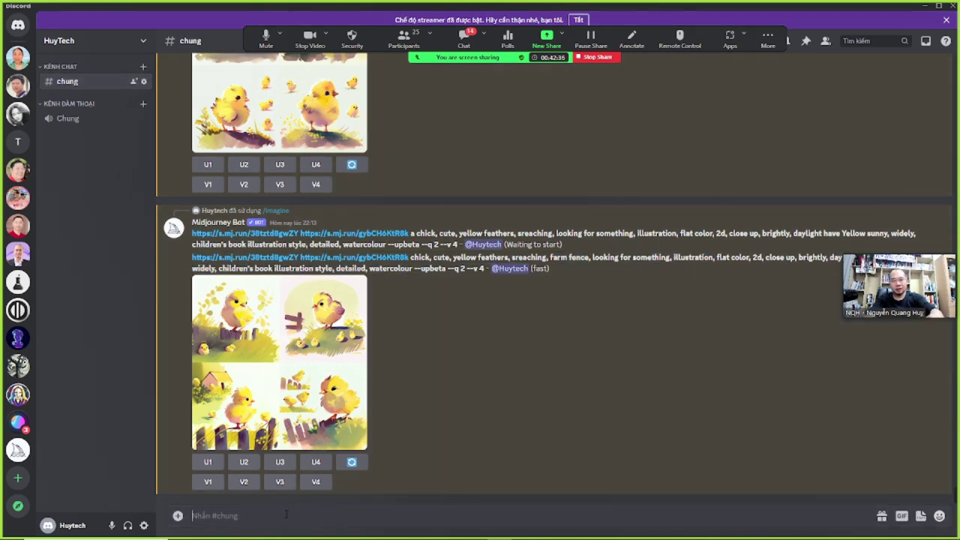
pyautogui.write('/im')
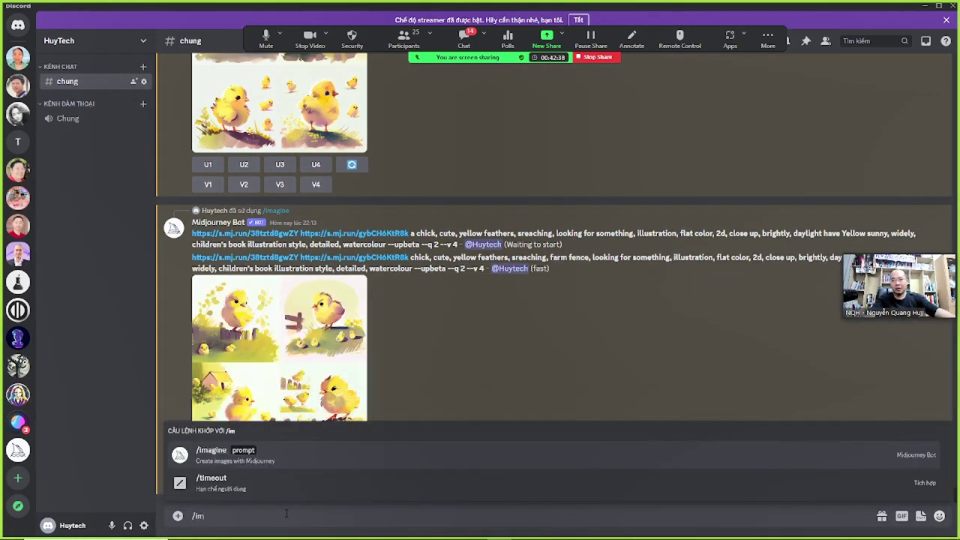
pyautogui.click(267, 461)
pyautogui.hotkey('ctrl', 'v')
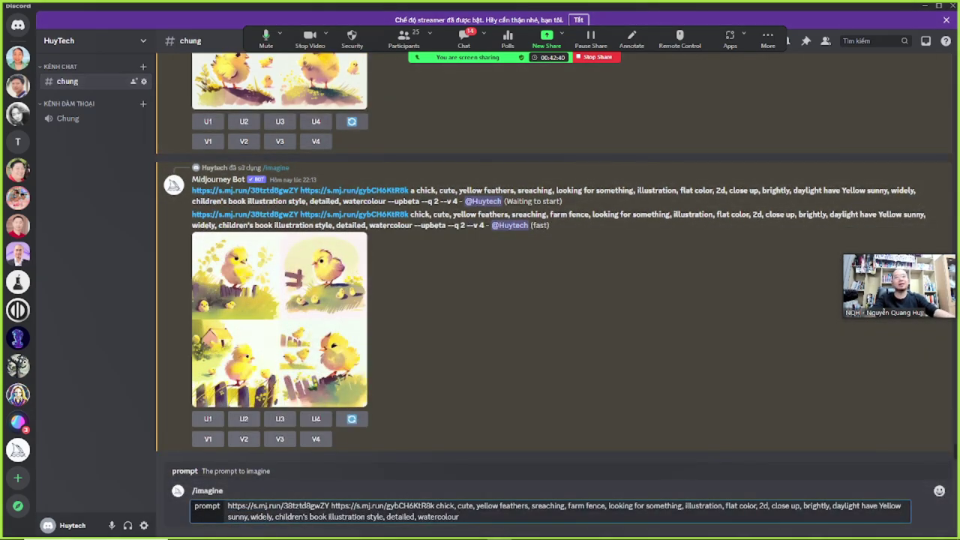
pyautogui.write('a')
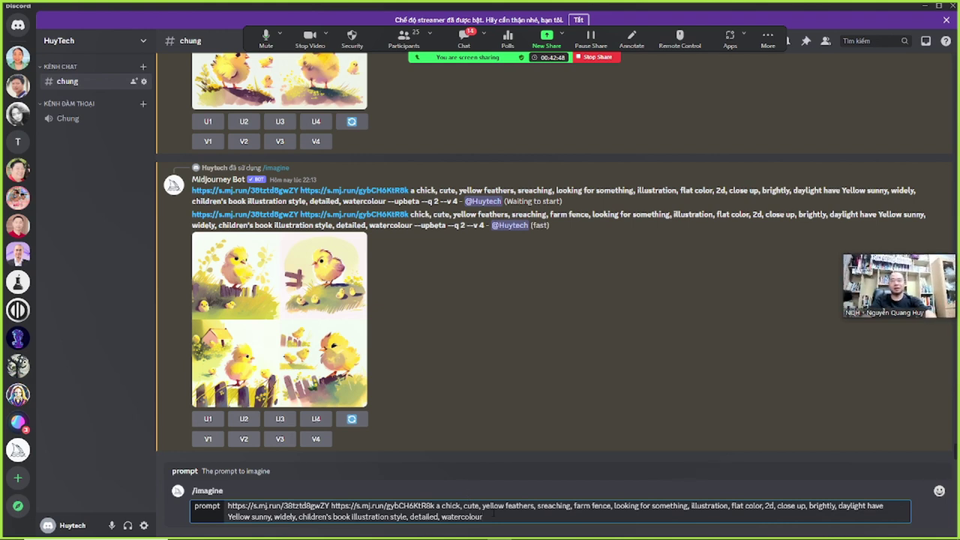
pyautogui.press('Return')
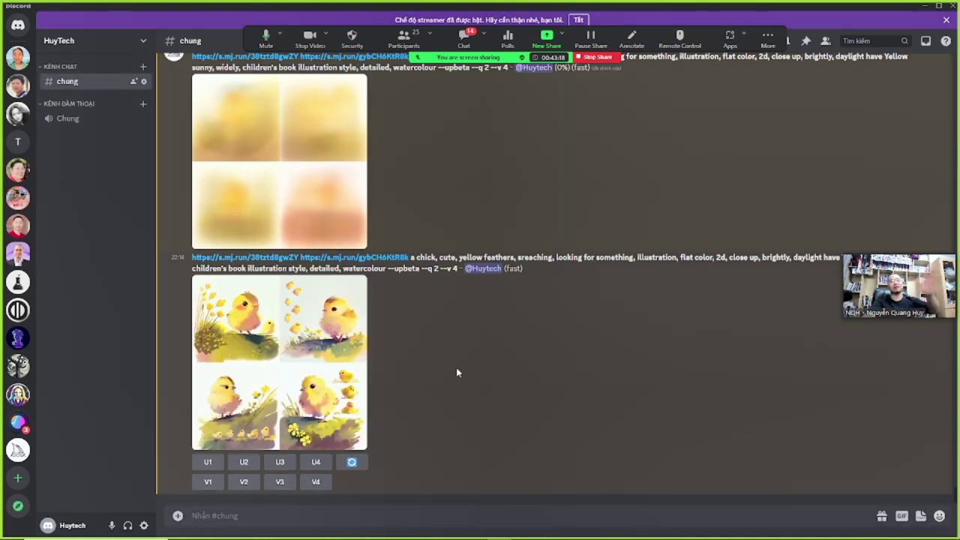
# Step: Switch to the Midjourney website in the Cốc Cốc browser, open the account's home gallery, and reload it
pyautogui.moveTo(375, 520)
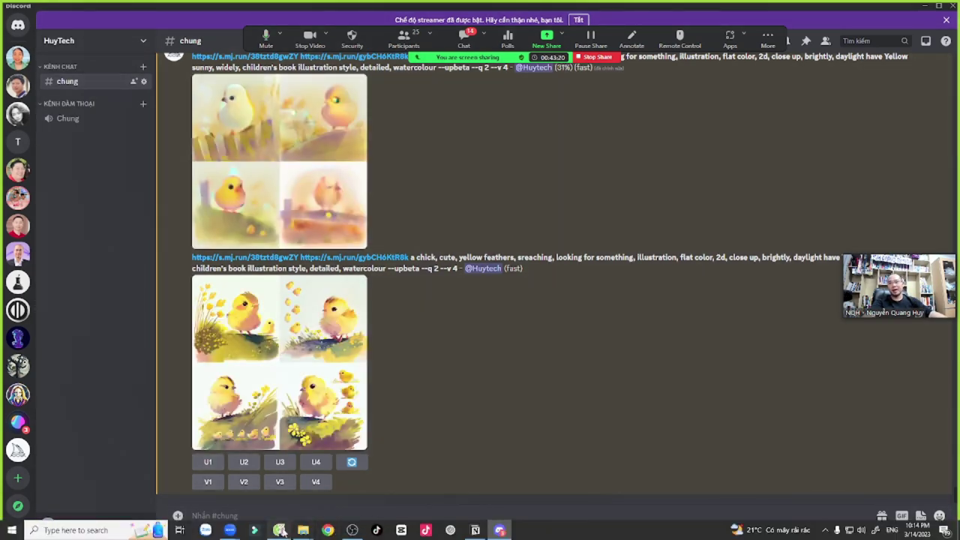
pyautogui.click(279, 531)
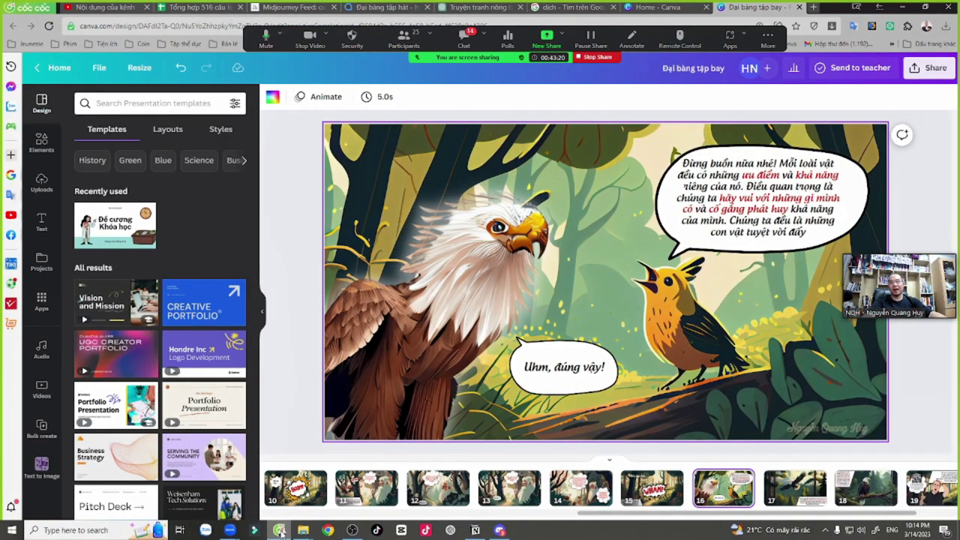
pyautogui.click(278, 7)
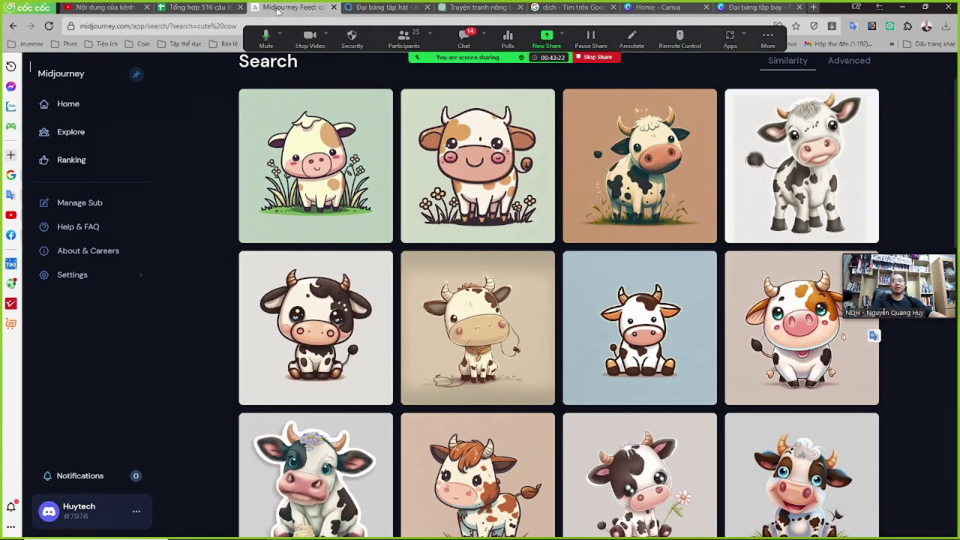
pyautogui.click(86, 109)
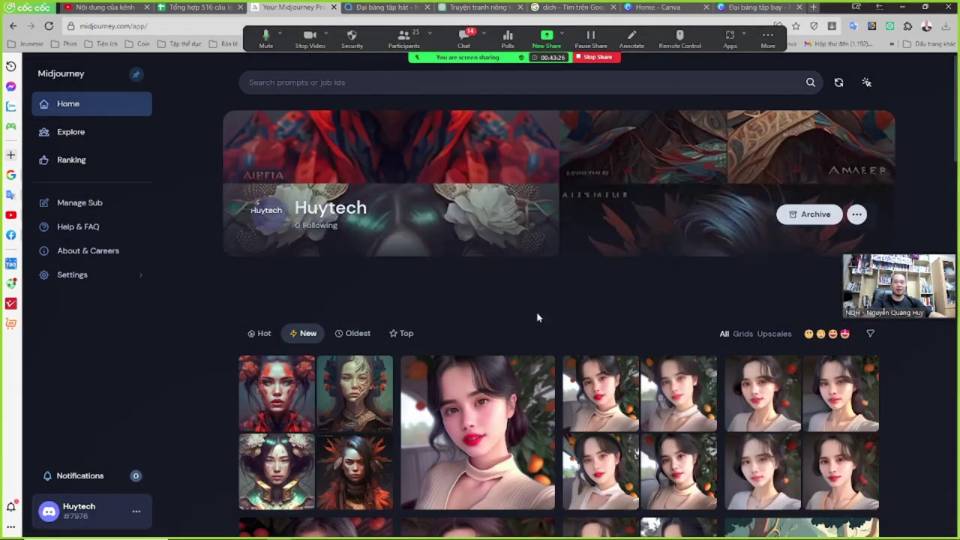
pyautogui.moveTo(957, 81); pyautogui.dragTo(957, 152)
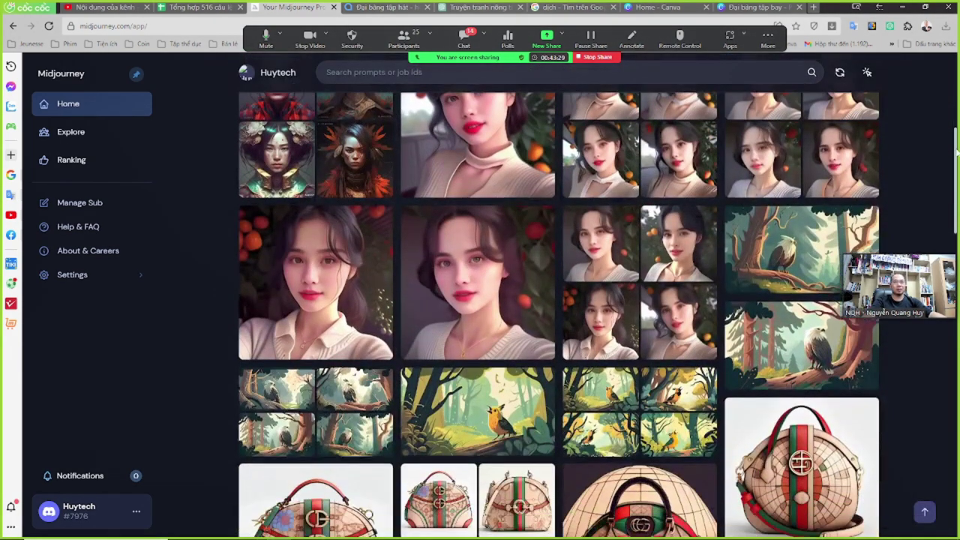
pyautogui.click(48, 26)
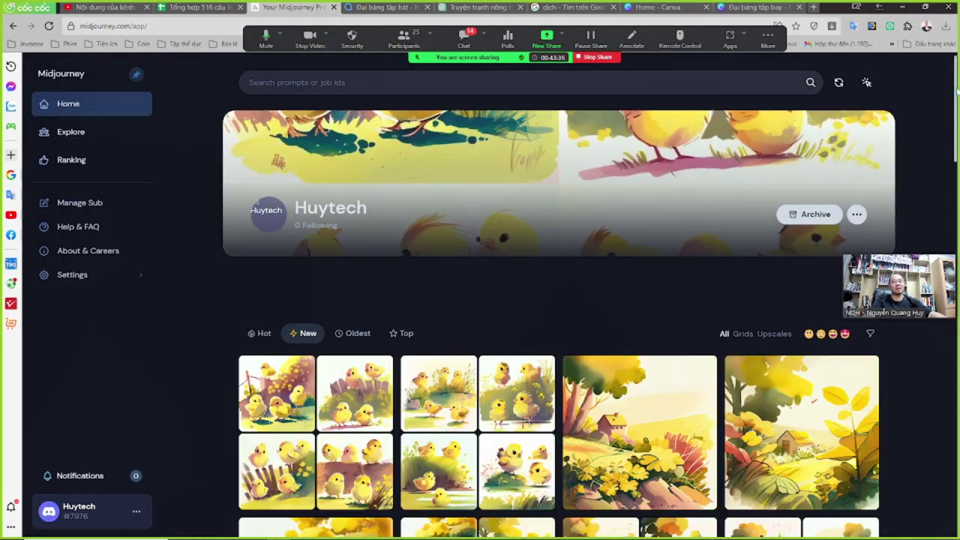
# Step: Browse the account's generated pictures from the newest chick and farm scenes back through the older animal, portrait and handbag images
pyautogui.scroll(-4, 957, 109)
pyautogui.scroll(-6, 559, 315)
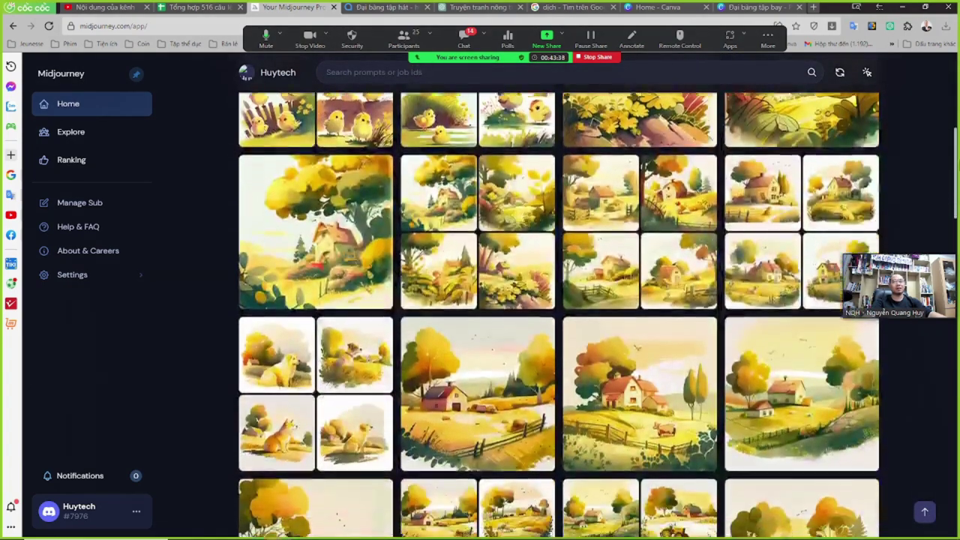
pyautogui.scroll(-6, 559, 315)
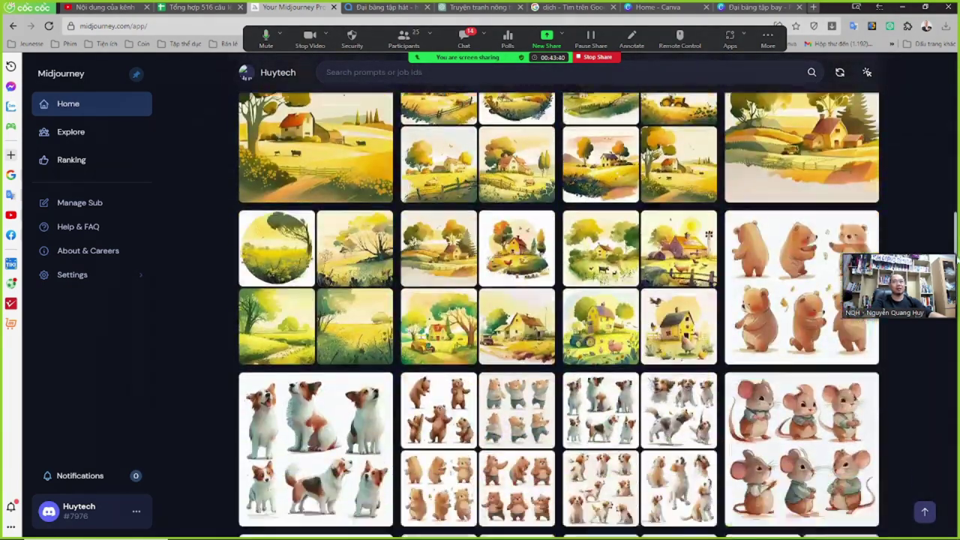
pyautogui.scroll(-2, 957, 315)
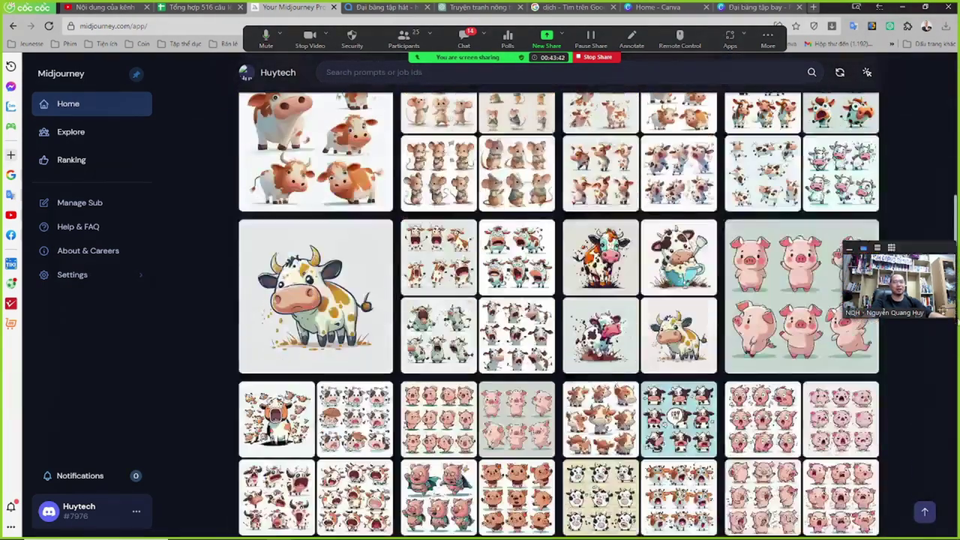
pyautogui.scroll(-4, 918, 442)
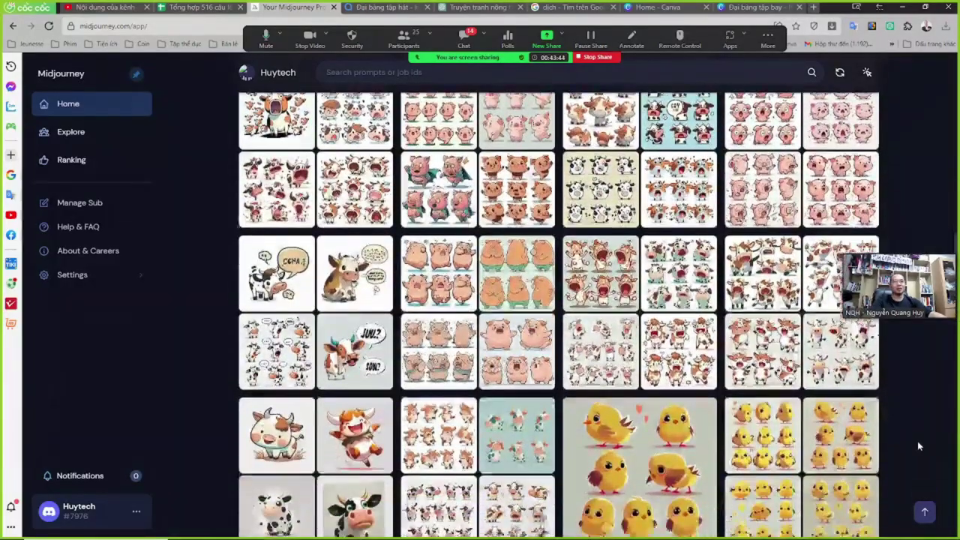
pyautogui.scroll(-5, 918, 440)
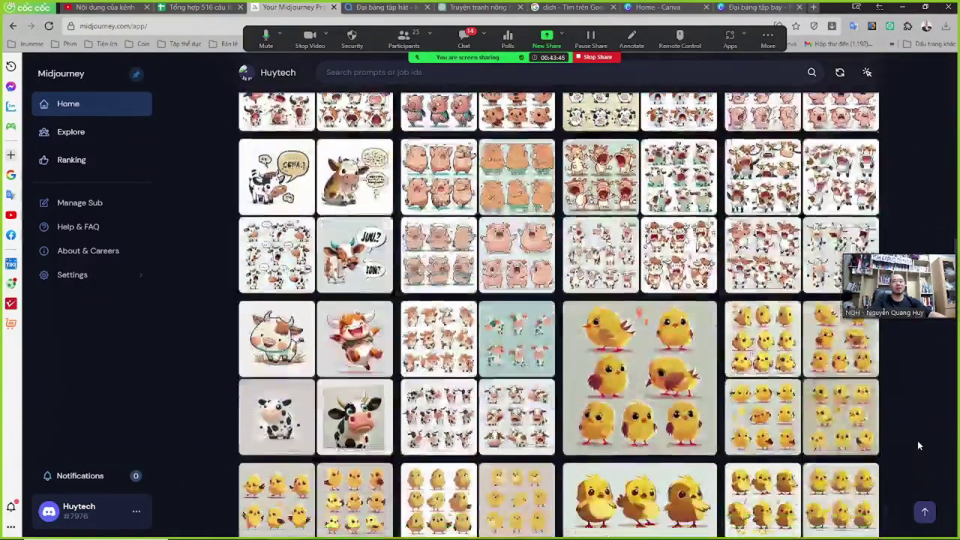
pyautogui.scroll(-6, 919, 444)
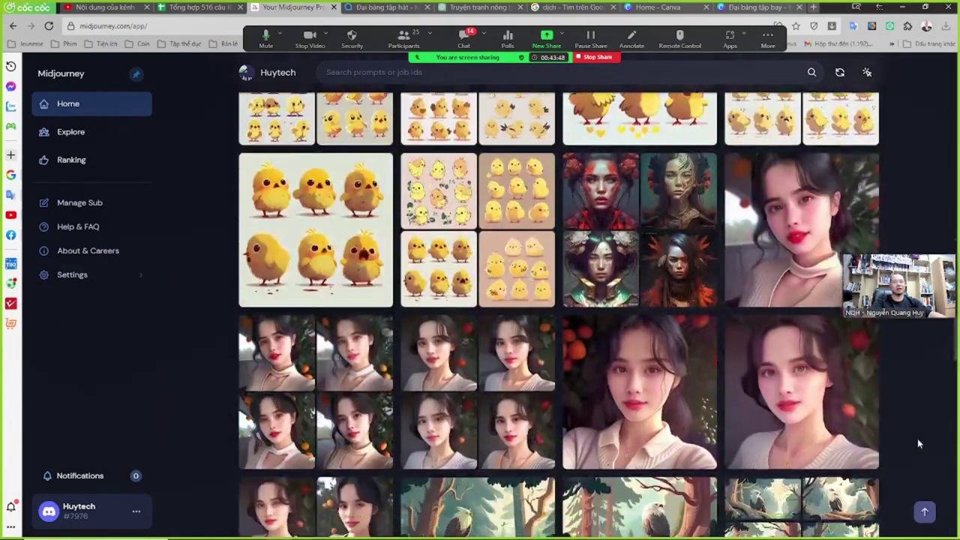
pyautogui.scroll(-4, 918, 444)
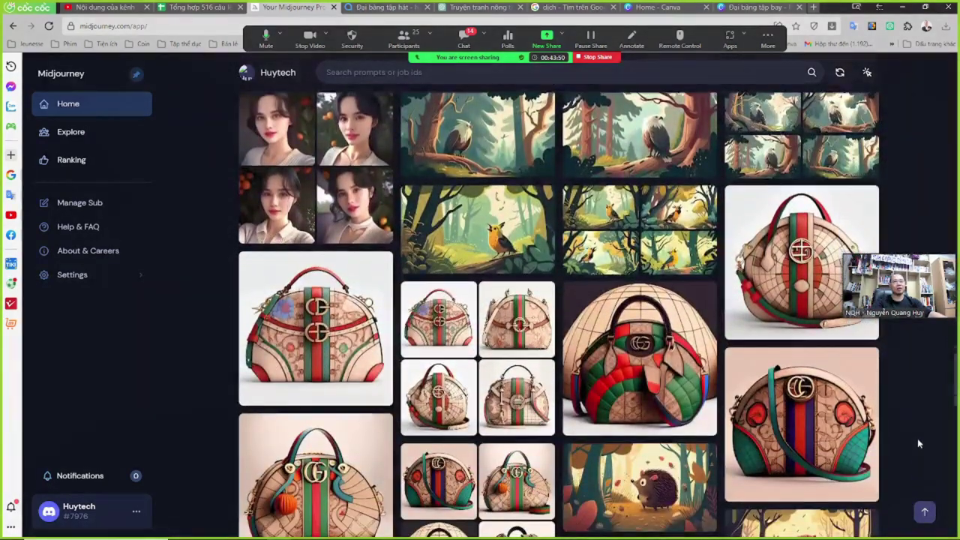
# Step: Browse the account's older generated pictures, from the handbag images back through the castle, kitten and superhero house scenes, and switch back to Discord
pyautogui.scroll(-10, 917, 444)
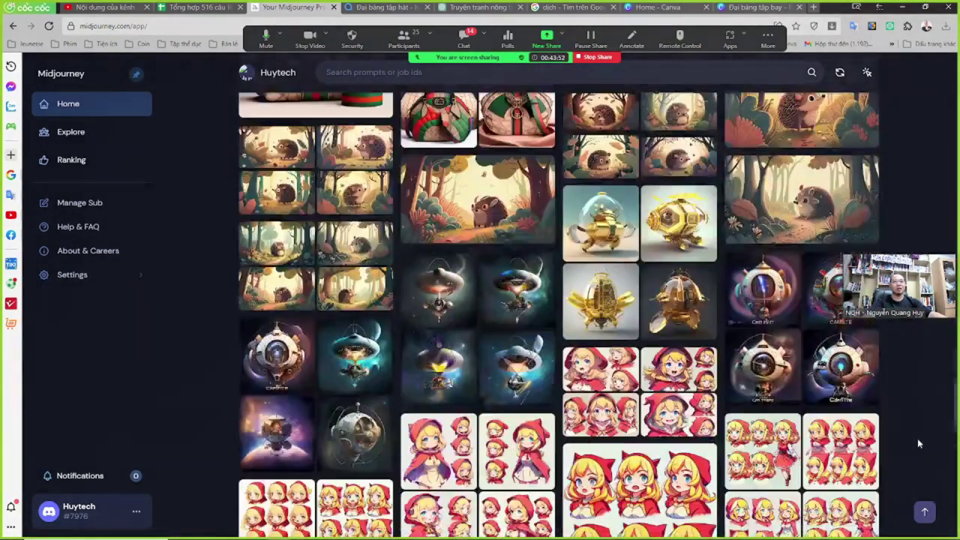
pyautogui.scroll(-12, 918, 443)
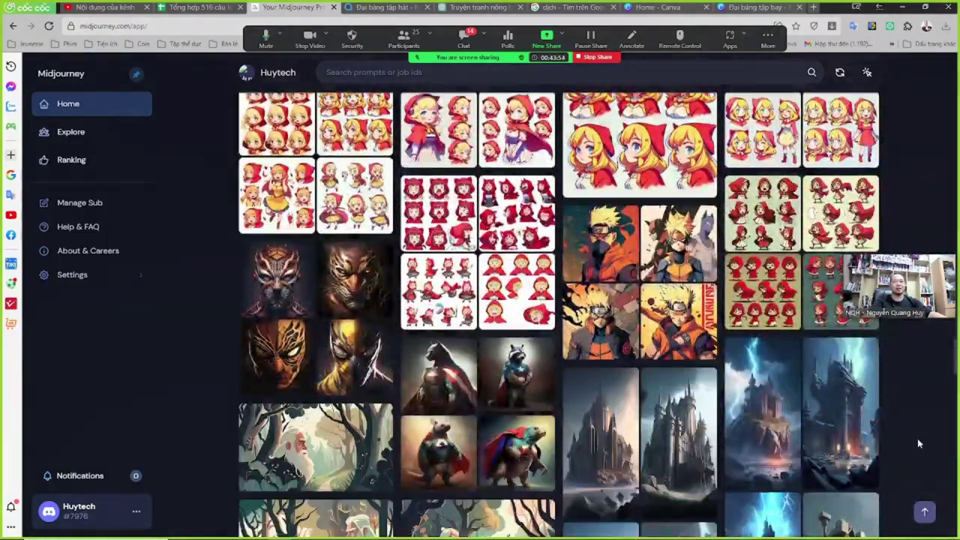
pyautogui.scroll(-10, 917, 444)
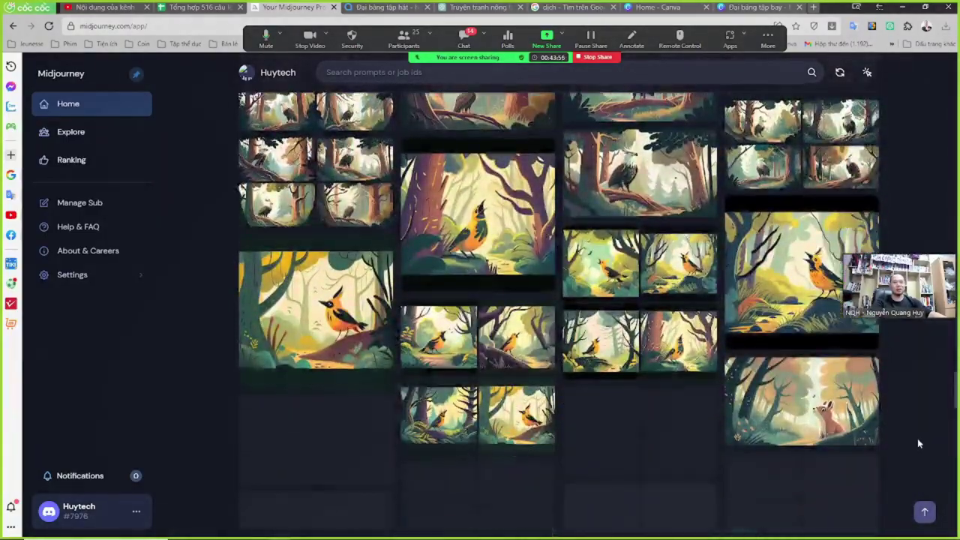
pyautogui.scroll(-10, 917, 444)
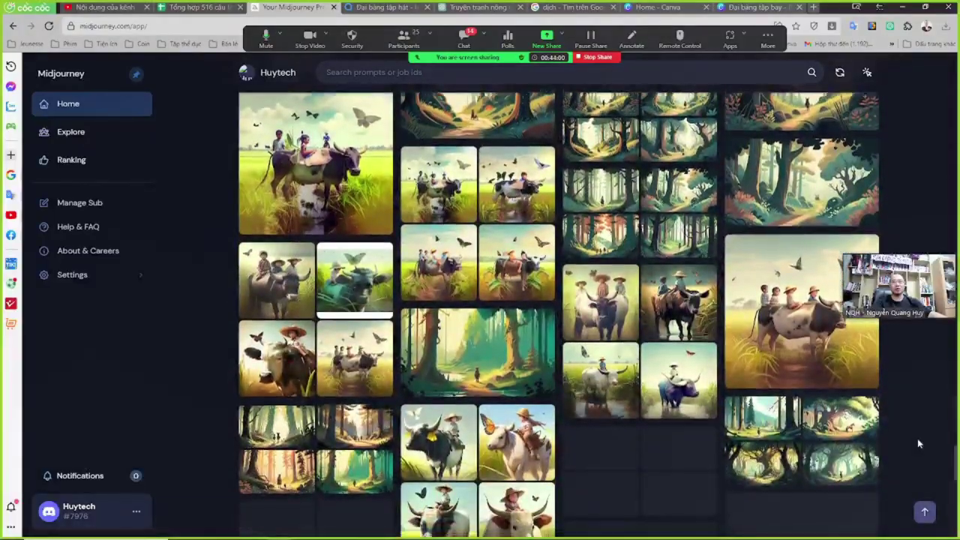
pyautogui.scroll(-10, 918, 443)
pyautogui.scroll(-10, 918, 443)
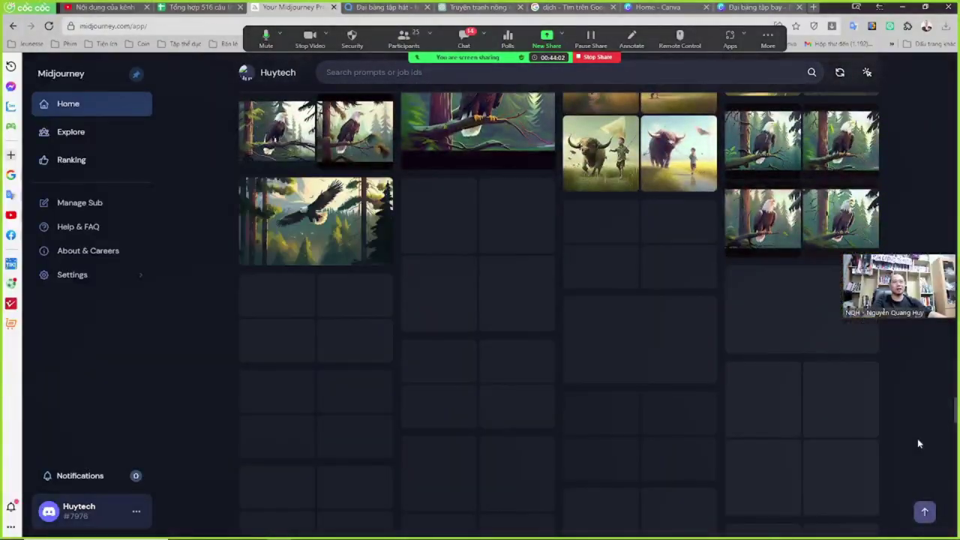
pyautogui.scroll(-10, 918, 443)
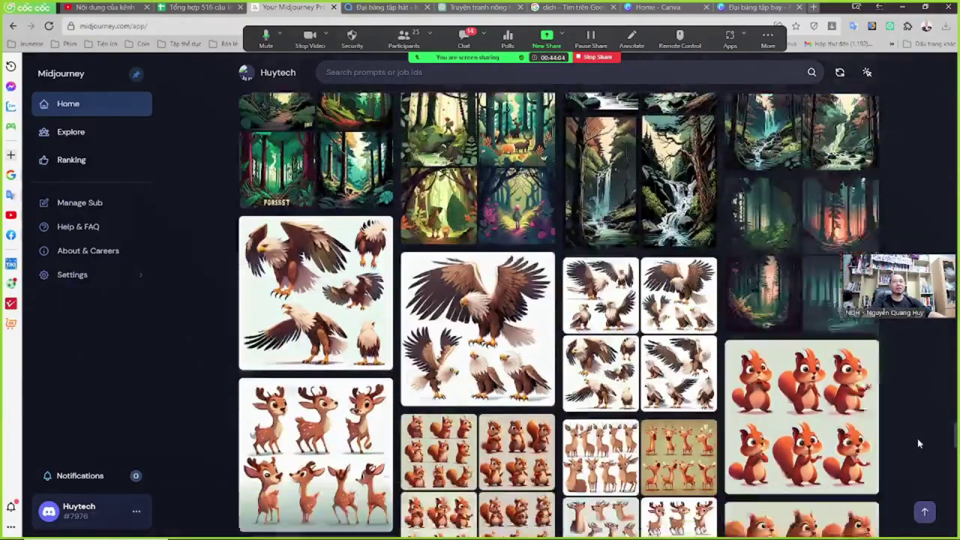
pyautogui.scroll(-8, 919, 444)
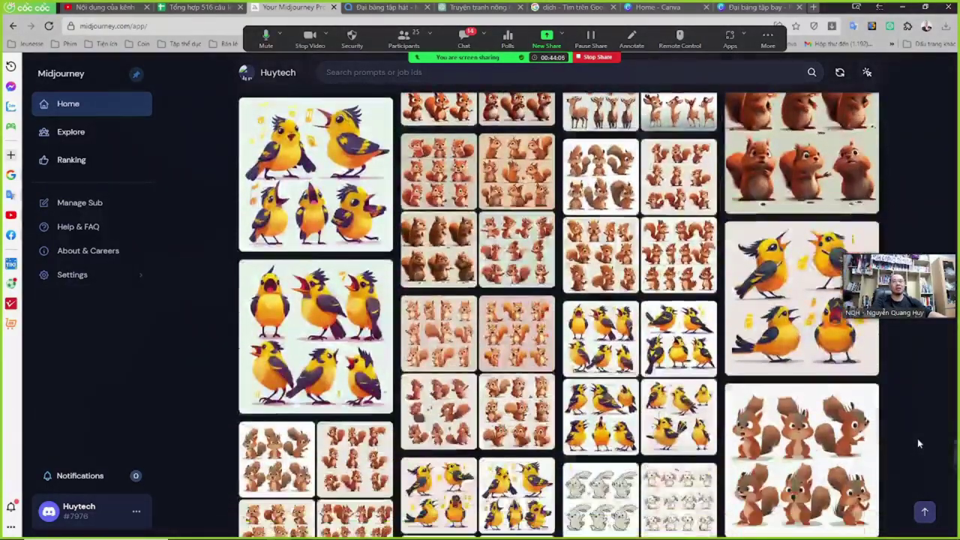
pyautogui.scroll(-8, 917, 443)
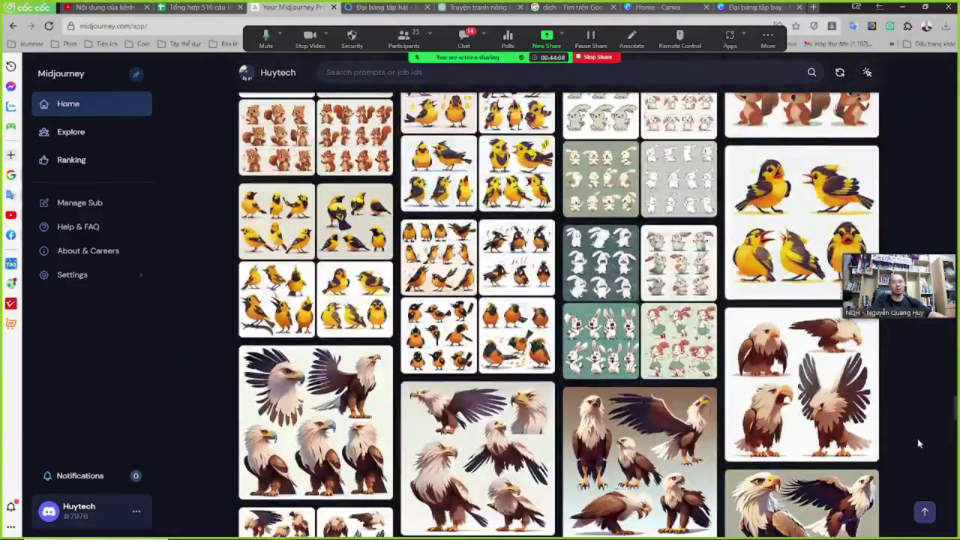
pyautogui.scroll(-8, 919, 444)
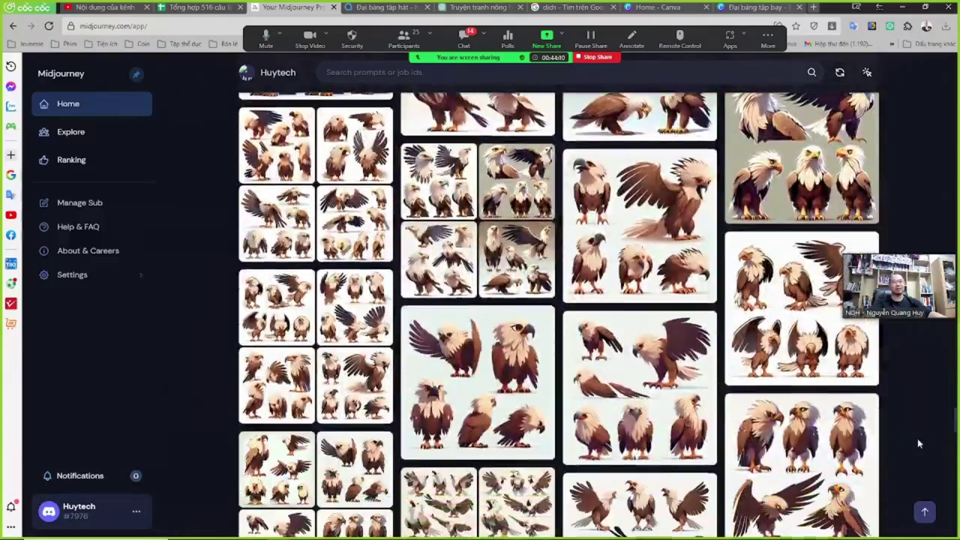
pyautogui.scroll(-8, 917, 443)
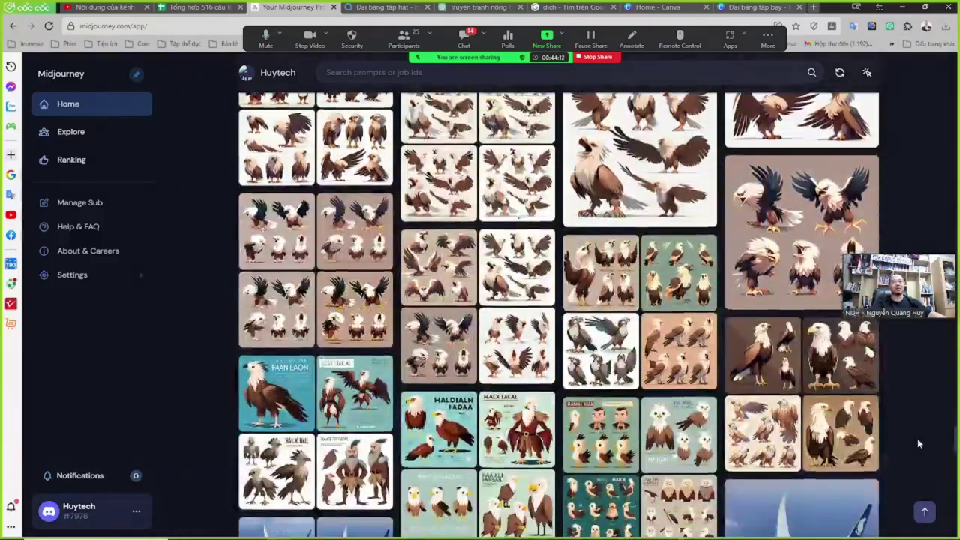
pyautogui.scroll(-10, 918, 443)
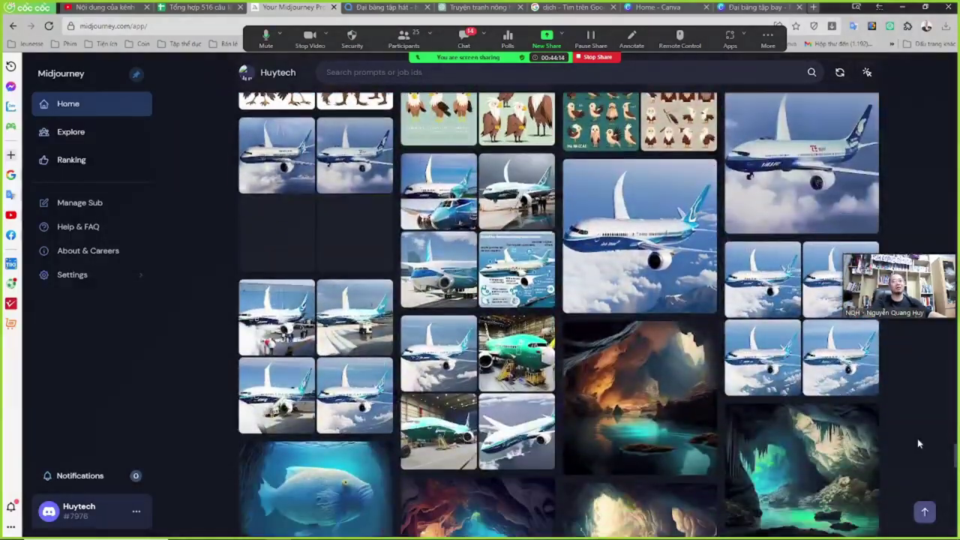
pyautogui.scroll(-10, 918, 447)
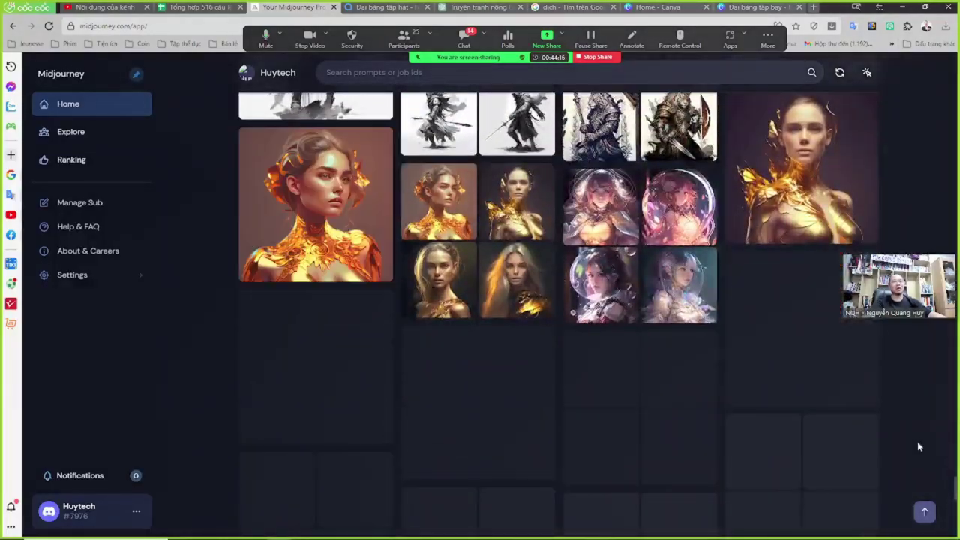
pyautogui.scroll(-10, 917, 447)
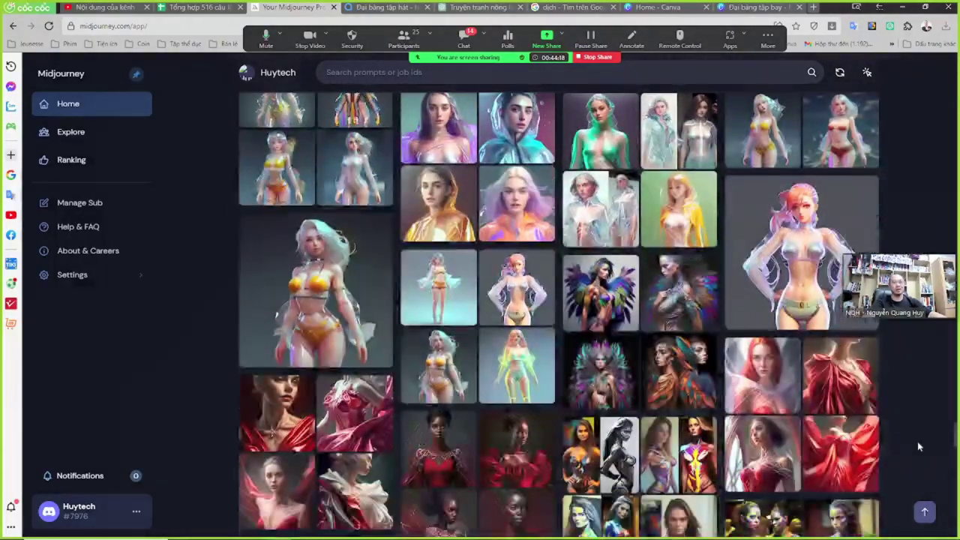
pyautogui.scroll(-10, 918, 447)
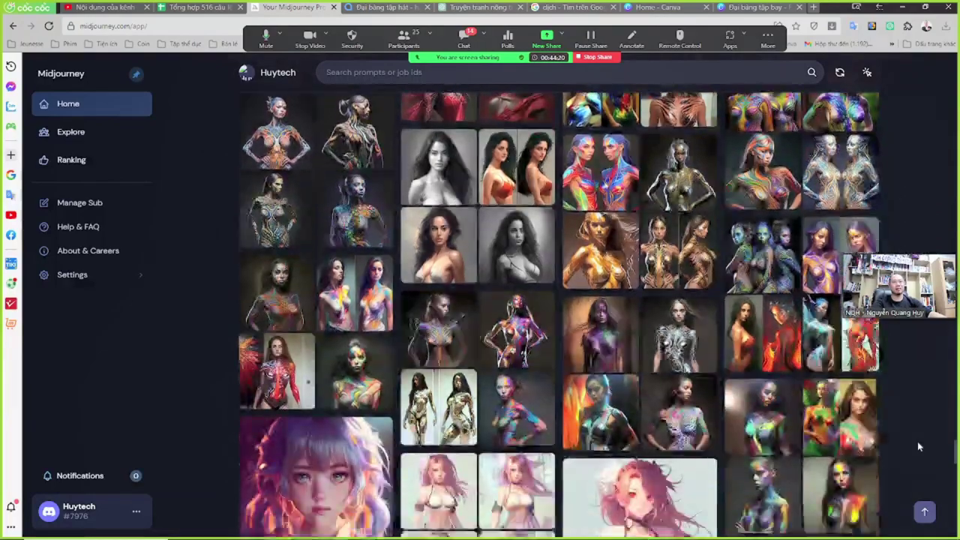
pyautogui.scroll(-10, 917, 447)
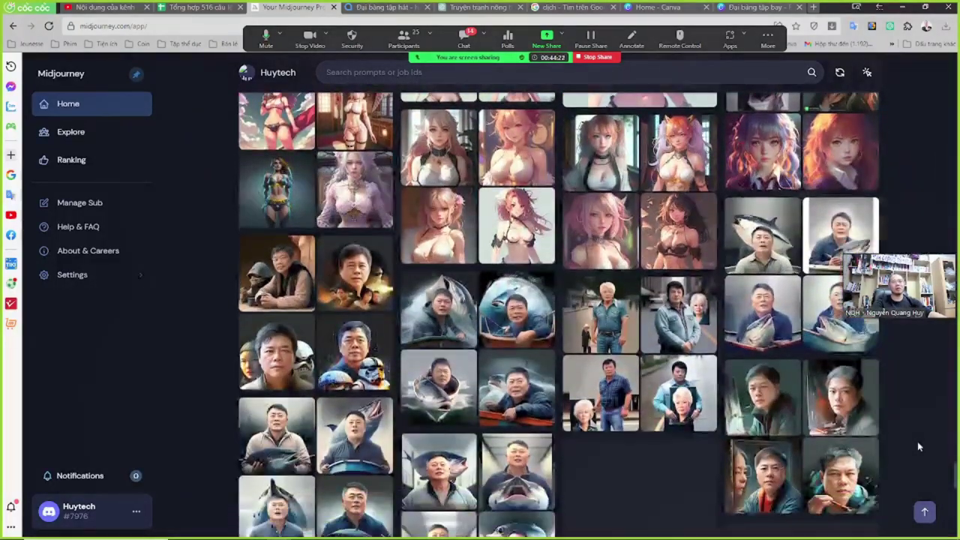
pyautogui.scroll(-10, 919, 447)
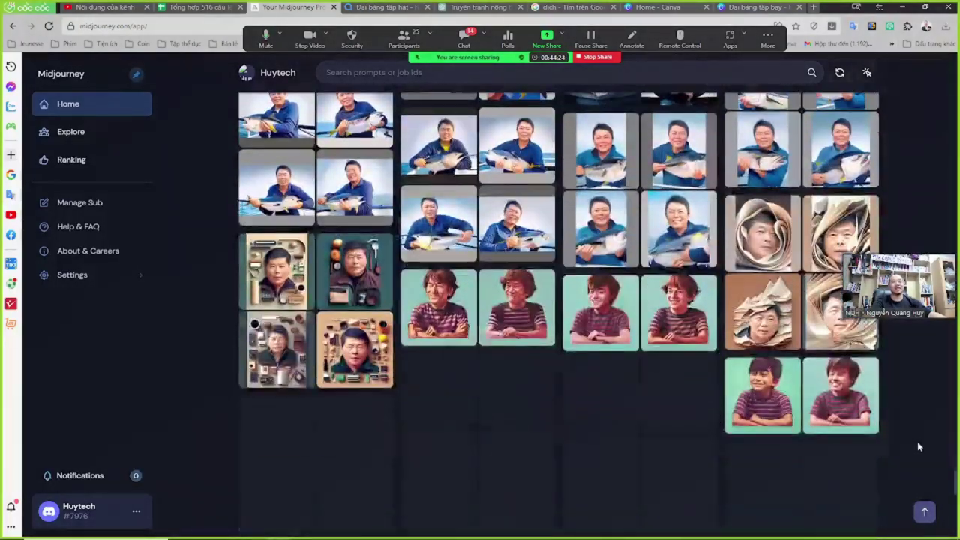
pyautogui.scroll(-10, 919, 447)
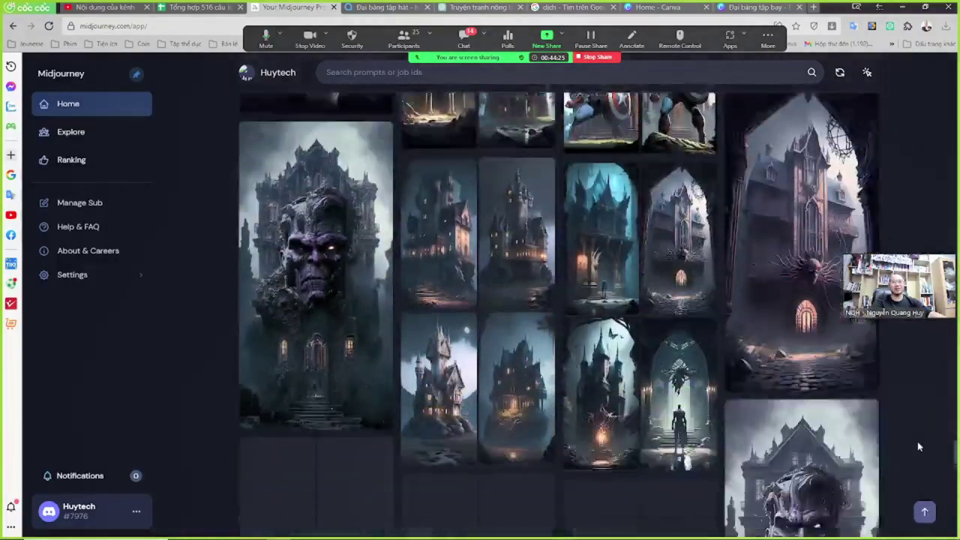
pyautogui.scroll(-5, 920, 447)
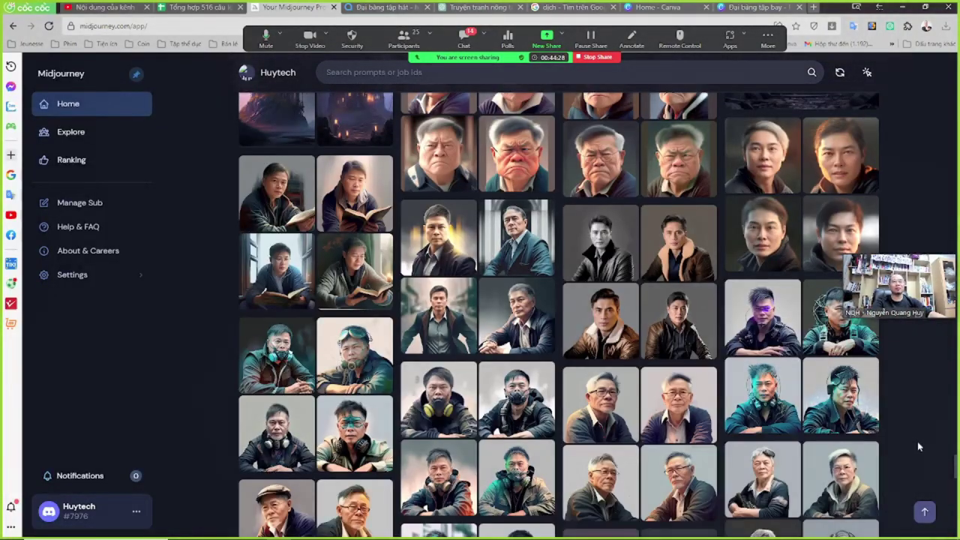
pyautogui.scroll(-10, 919, 447)
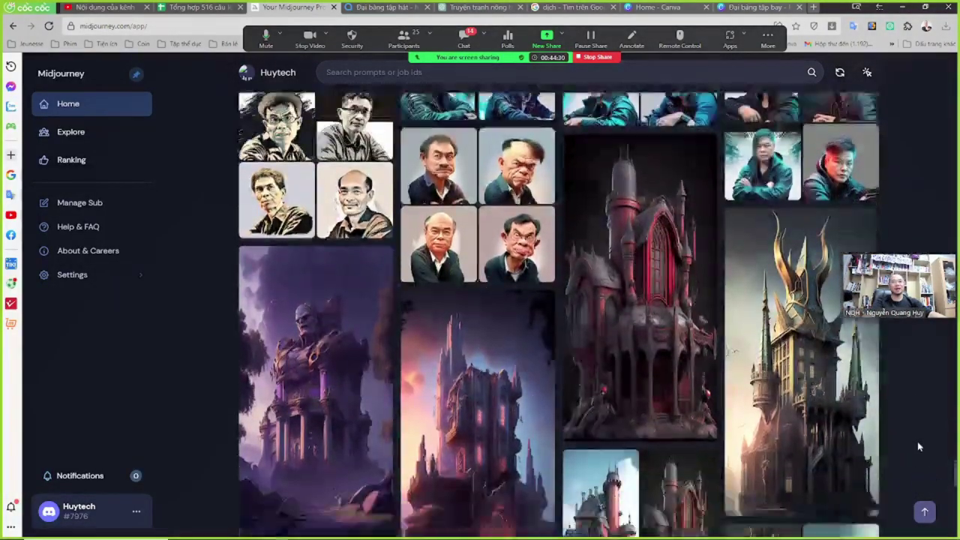
pyautogui.scroll(-10, 919, 447)
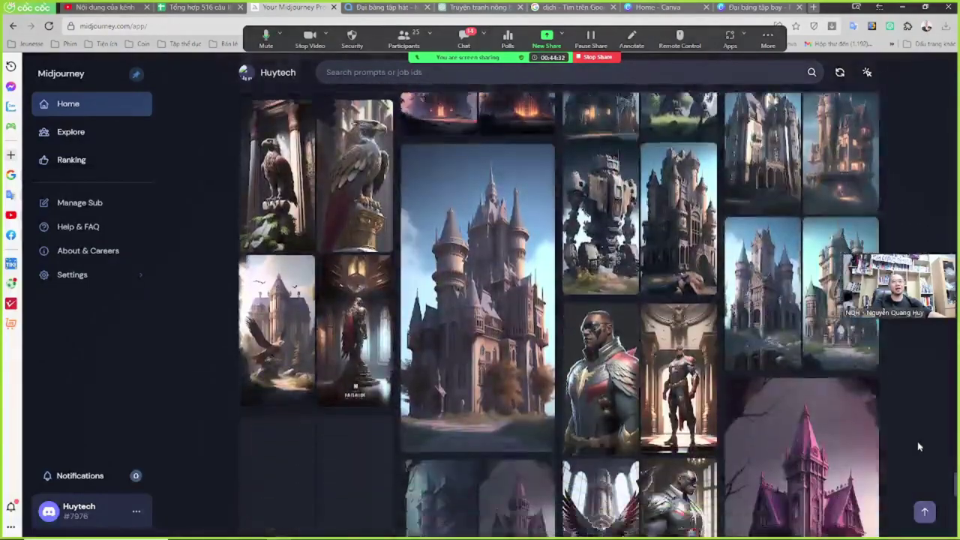
pyautogui.scroll(-10, 918, 447)
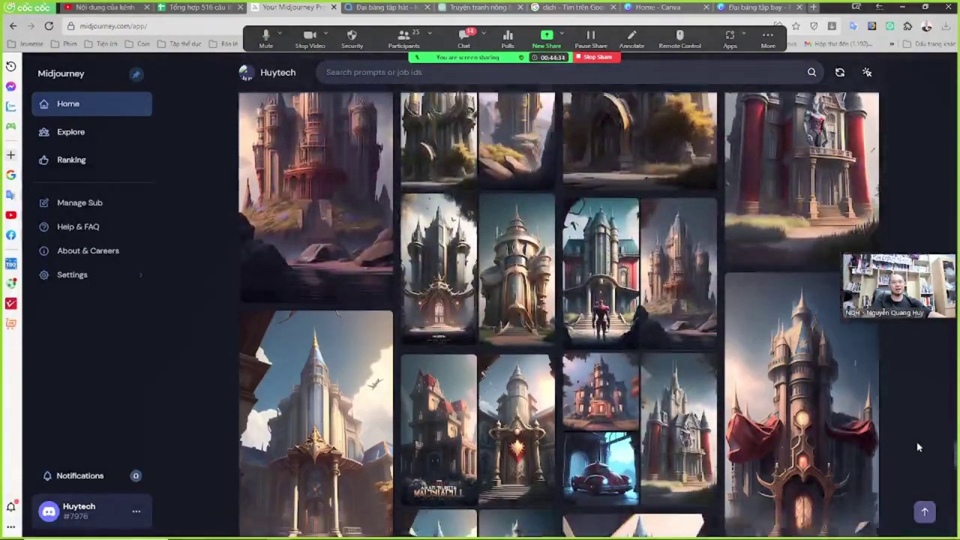
pyautogui.scroll(-10, 918, 448)
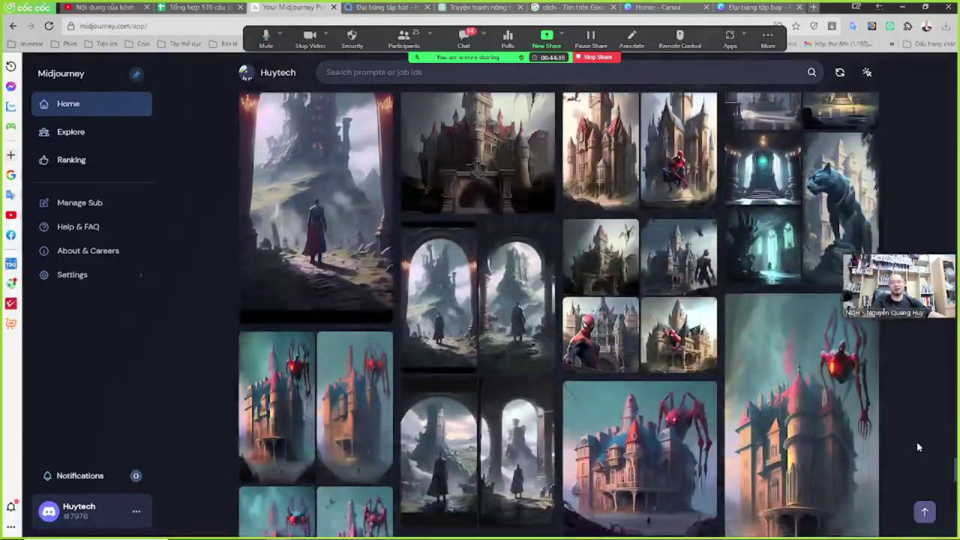
pyautogui.scroll(-10, 919, 448)
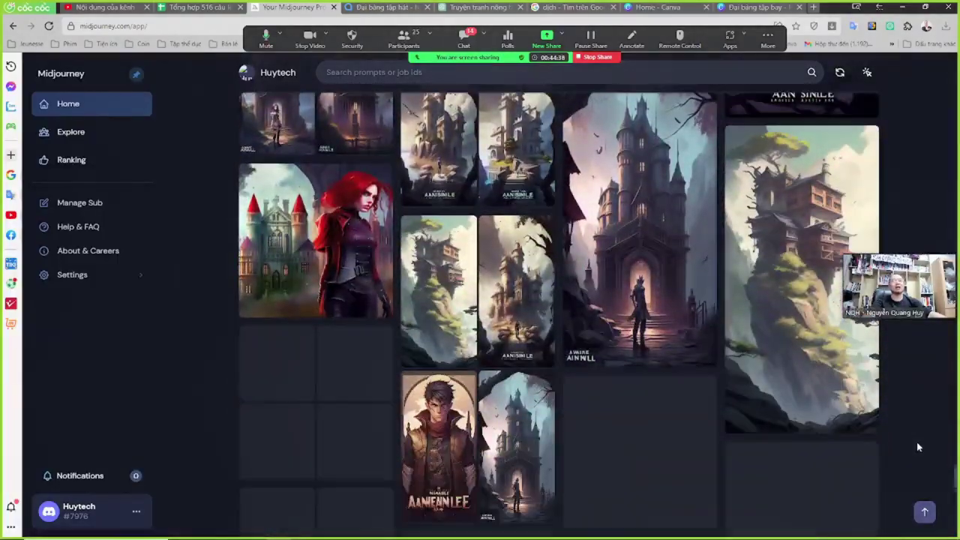
pyautogui.scroll(-10, 917, 447)
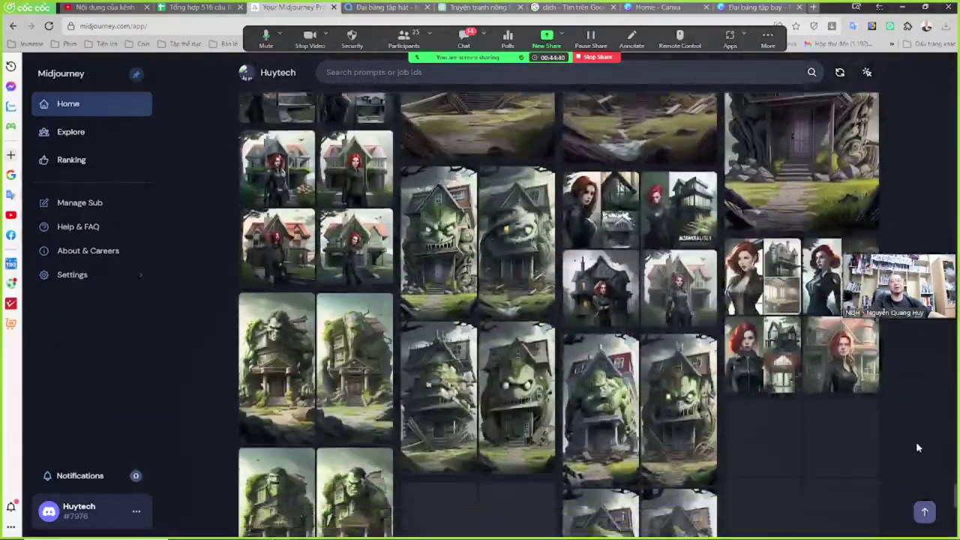
pyautogui.scroll(-10, 916, 448)
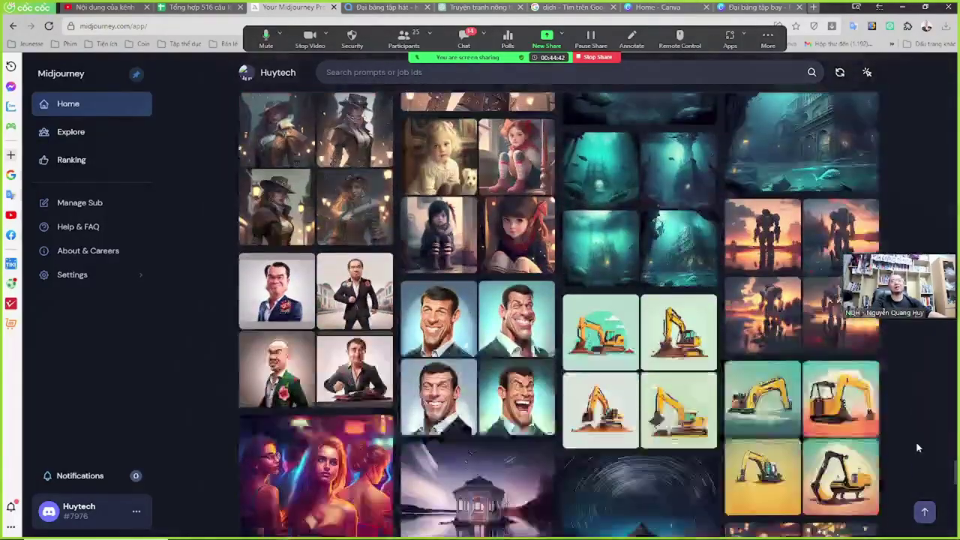
pyautogui.scroll(-10, 917, 448)
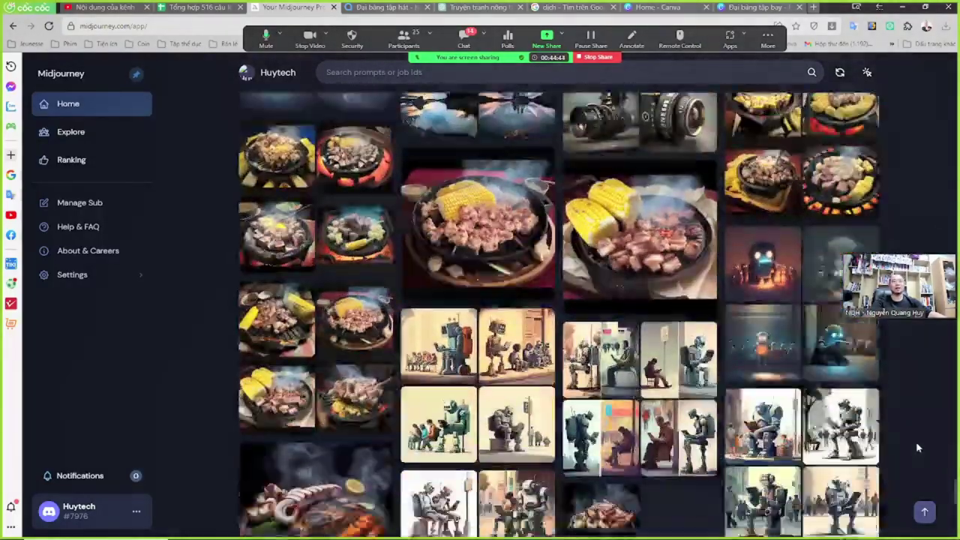
pyautogui.scroll(-10, 916, 447)
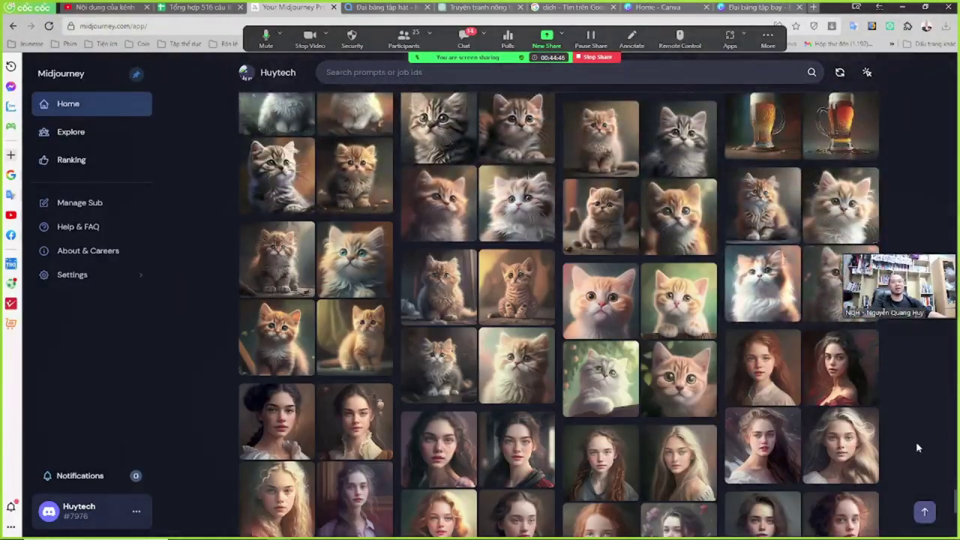
pyautogui.scroll(-10, 917, 447)
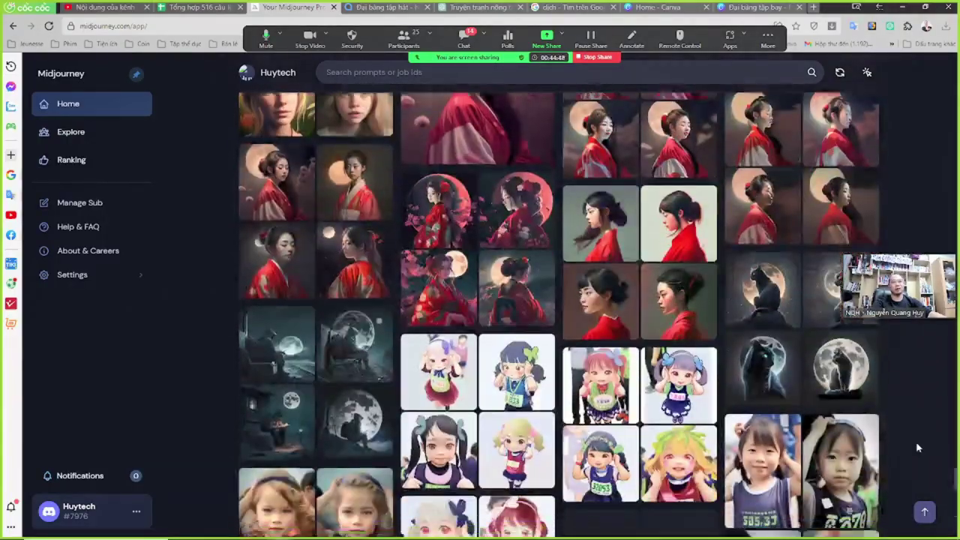
pyautogui.scroll(-10, 917, 447)
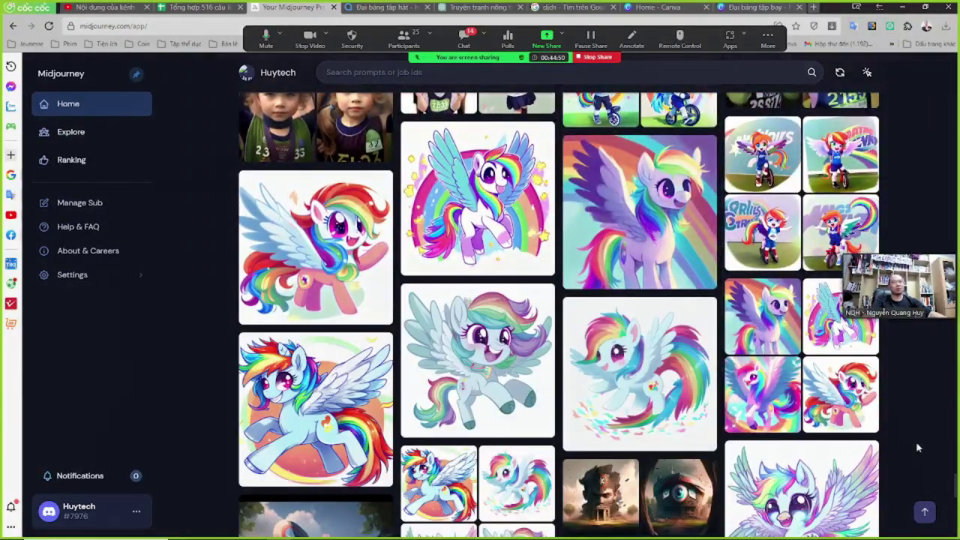
pyautogui.scroll(-10, 917, 447)
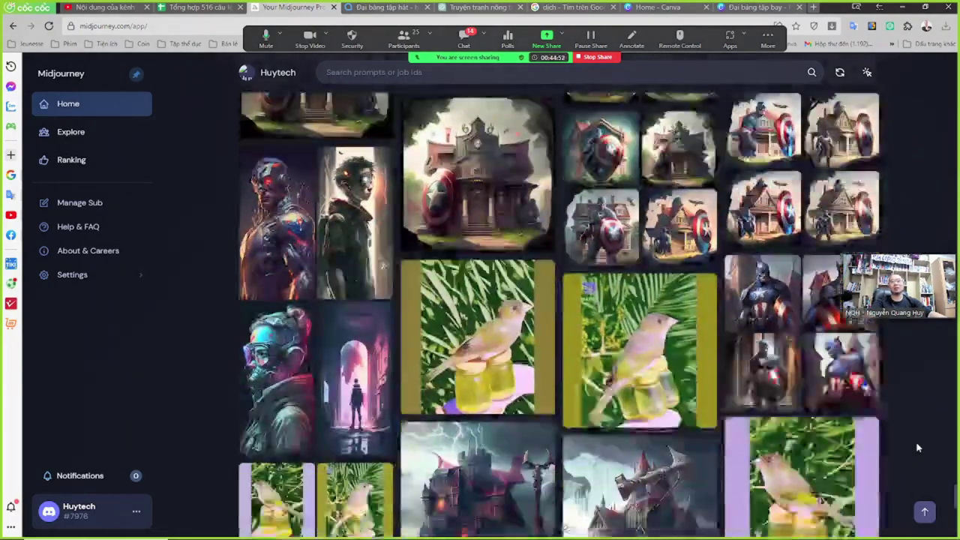
pyautogui.scroll(-10, 917, 447)
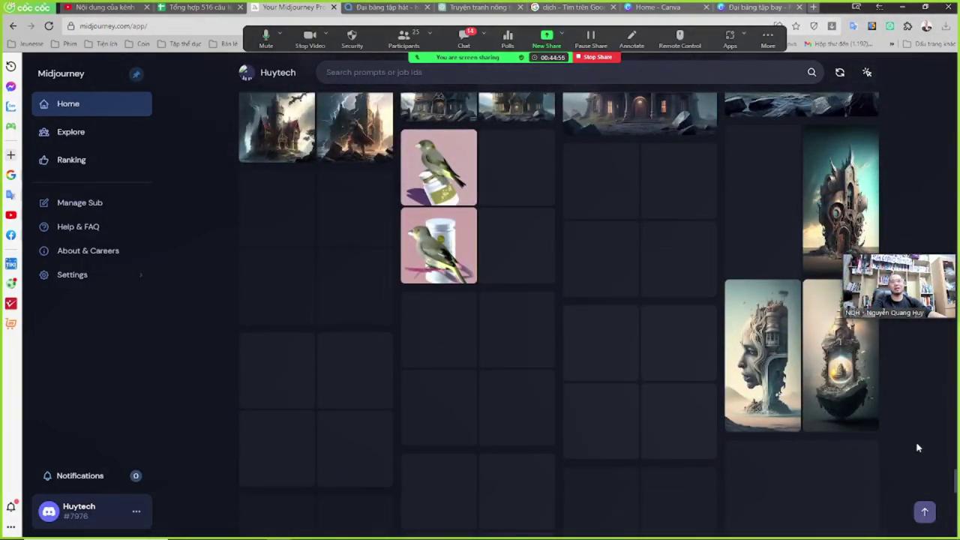
pyautogui.scroll(-10, 917, 447)
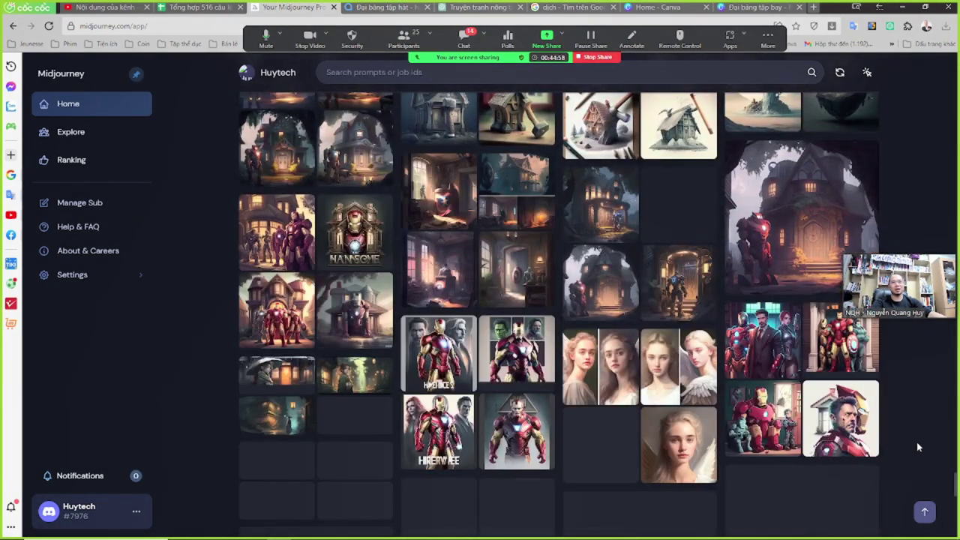
pyautogui.scroll(-10, 917, 447)
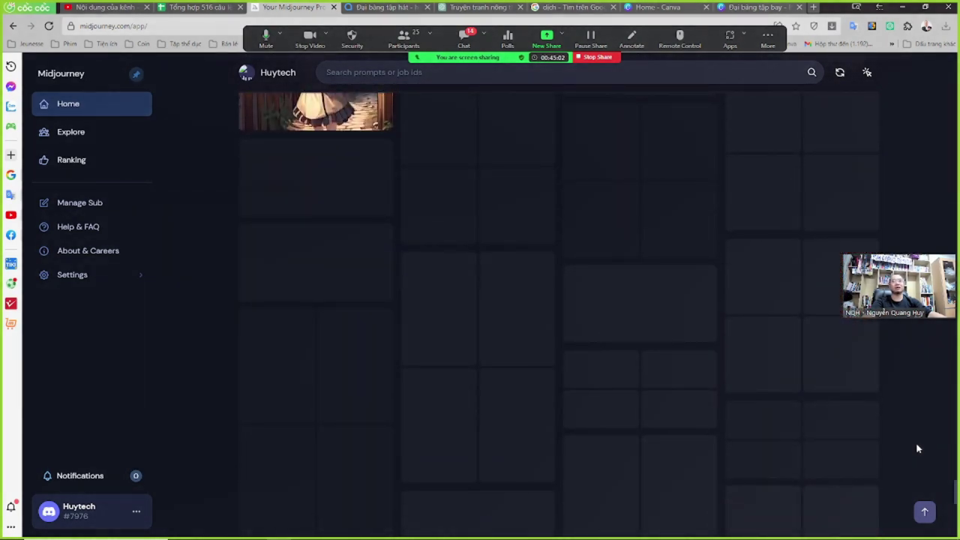
pyautogui.scroll(-3, 917, 449)
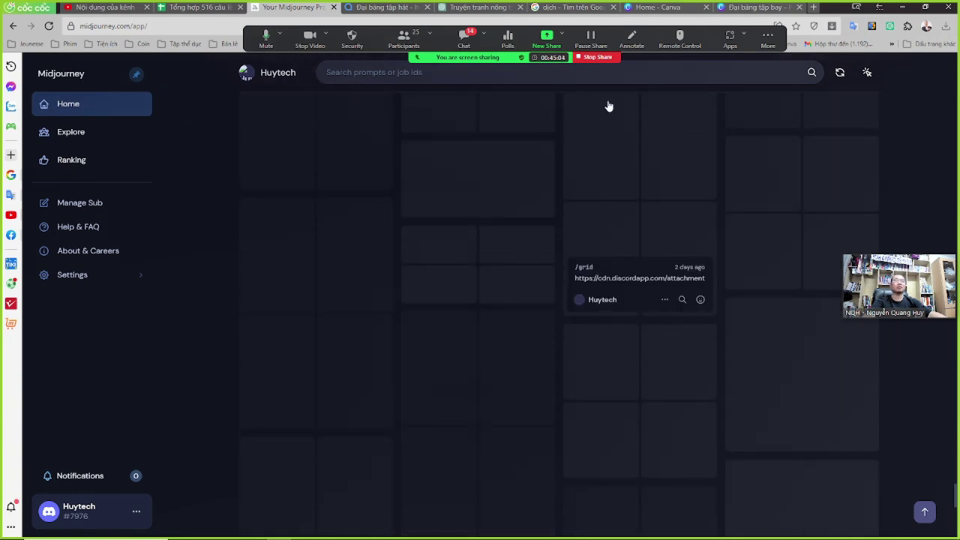
pyautogui.hotkey('alt', 'Tab')
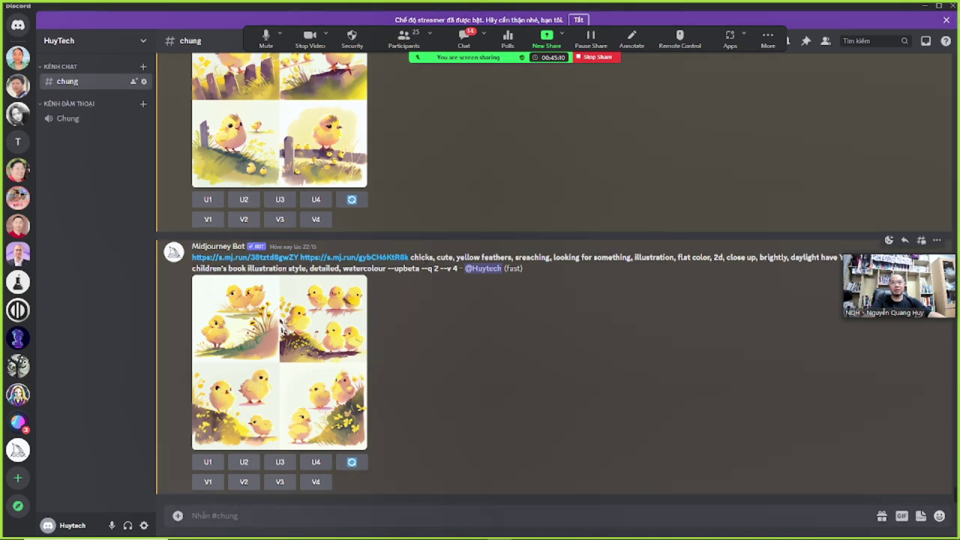
# Step: Compare the chick image grids generated from the different prompt variations in the channel, with and without the farm fence
pyautogui.scroll(3, 398, 366)
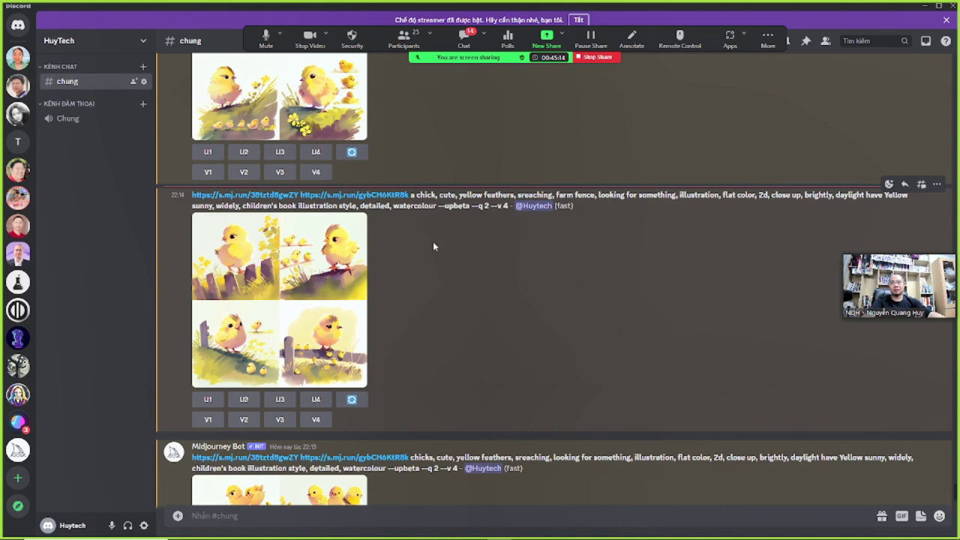
pyautogui.scroll(4, 399, 299)
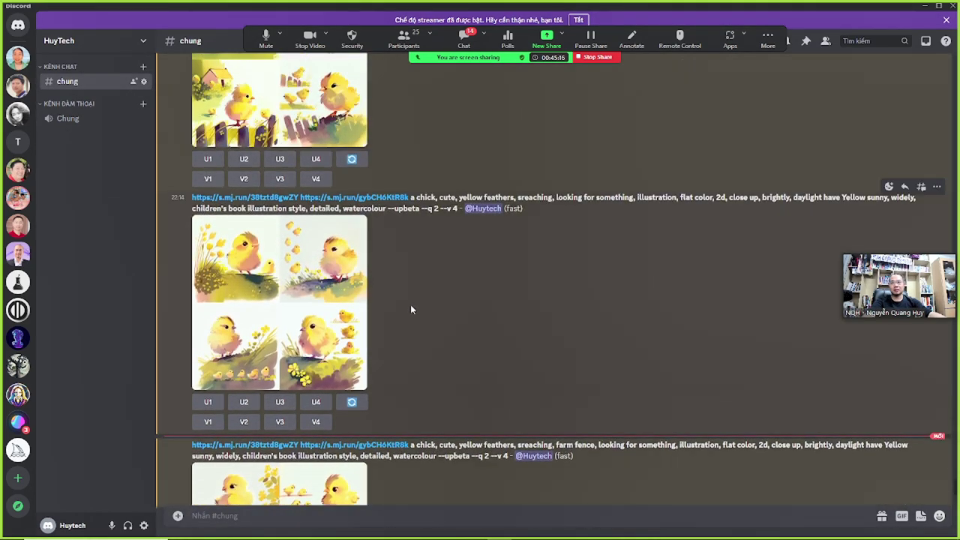
pyautogui.scroll(3, 405, 345)
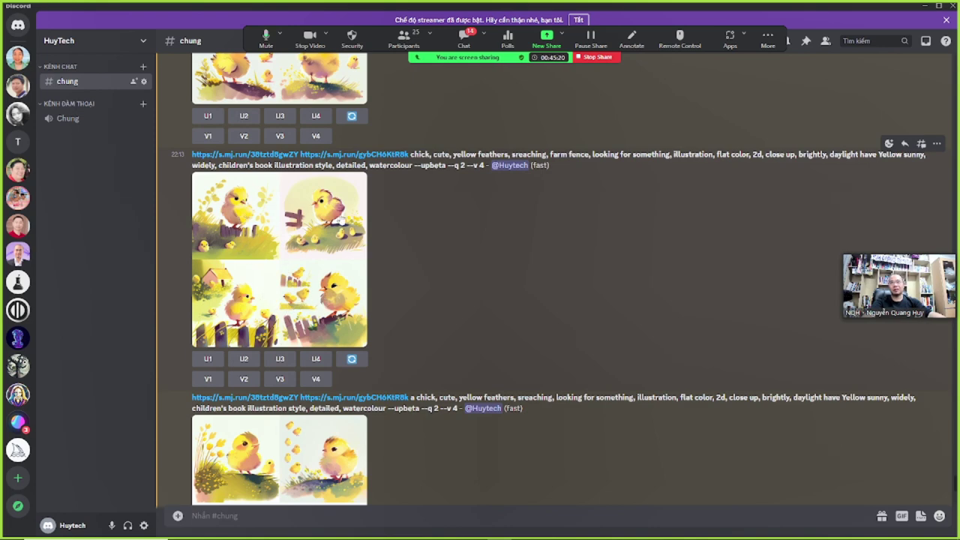
pyautogui.scroll(-3, 310, 339)
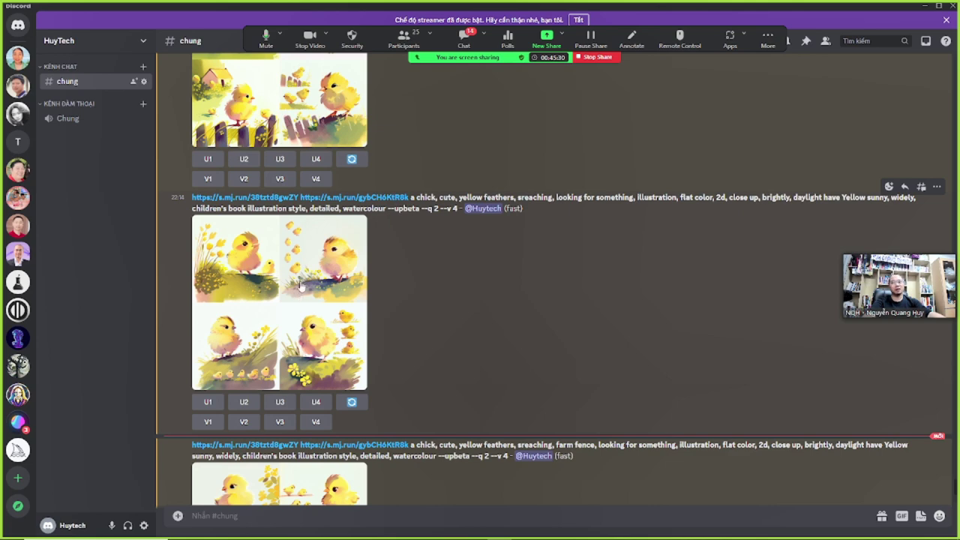
pyautogui.scroll(-10, 306, 304)
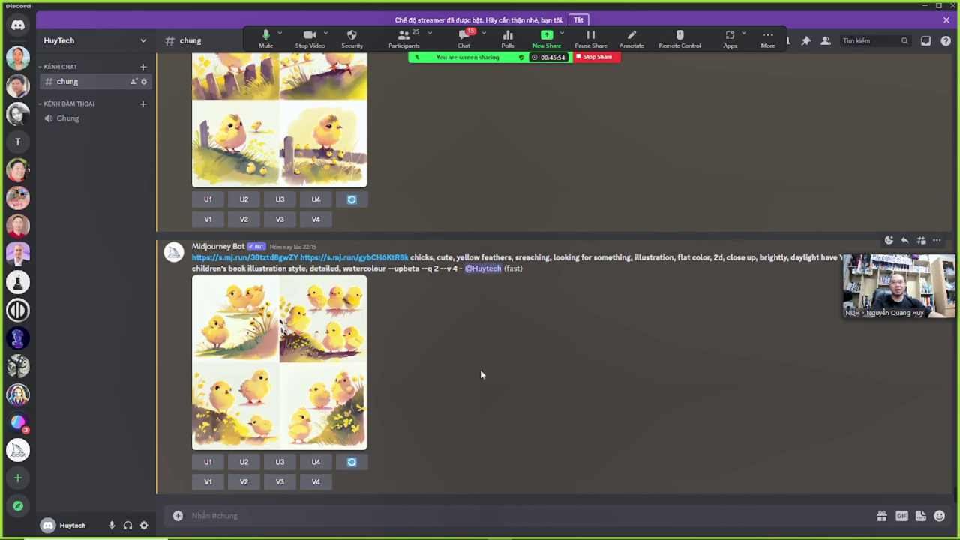
# Step: Switch to the Canva presentation "Đại bàng tập bay" in the Cốc Cốc browser, view pages 1 and 2, and select page 2's torn-paper text background
pyautogui.hotkey('alt', 'Tab')
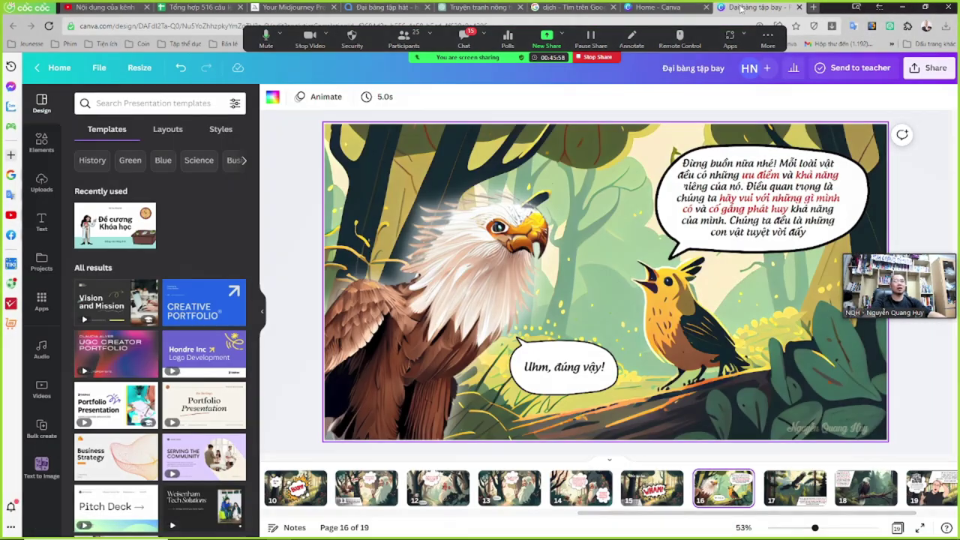
pyautogui.click(754, 6)
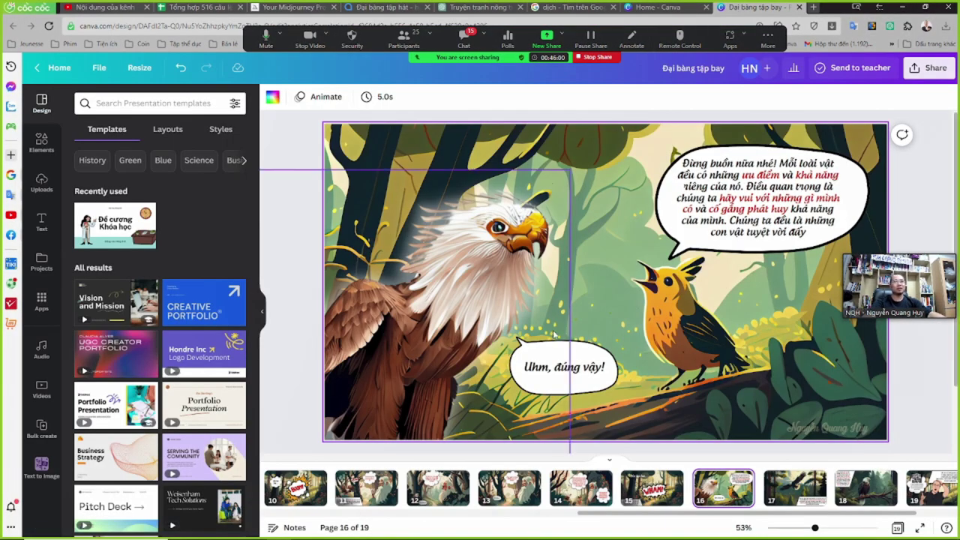
pyautogui.press('Escape')
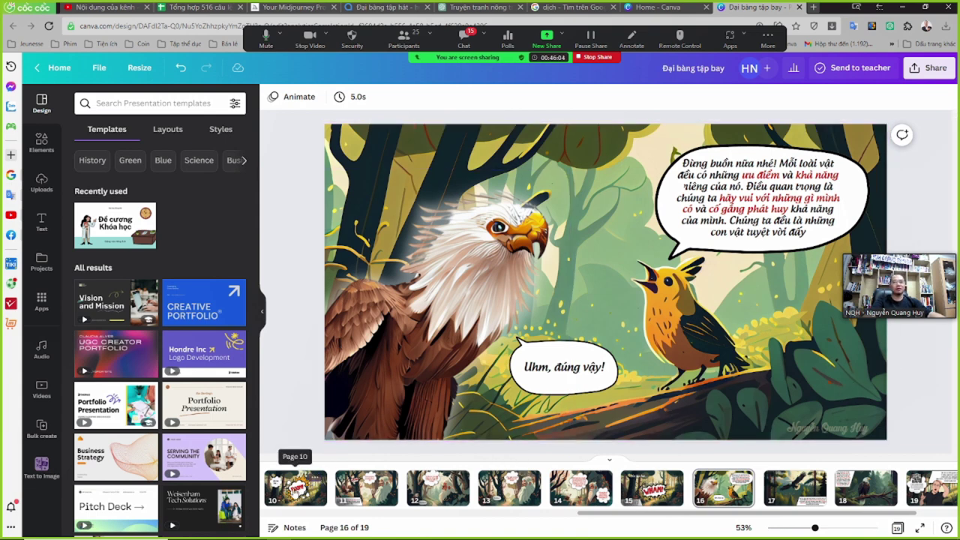
pyautogui.moveTo(745, 512); pyautogui.dragTo(413, 521)
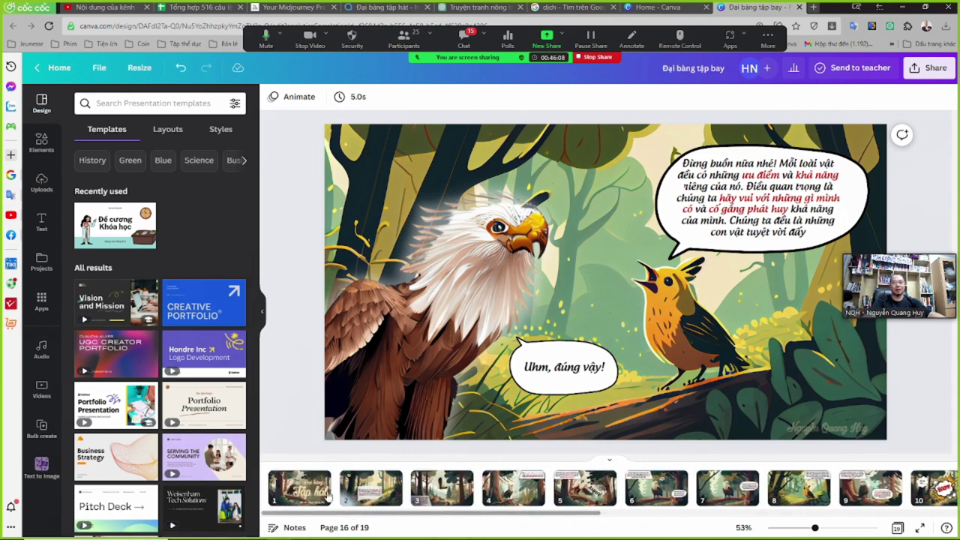
pyautogui.click(301, 495)
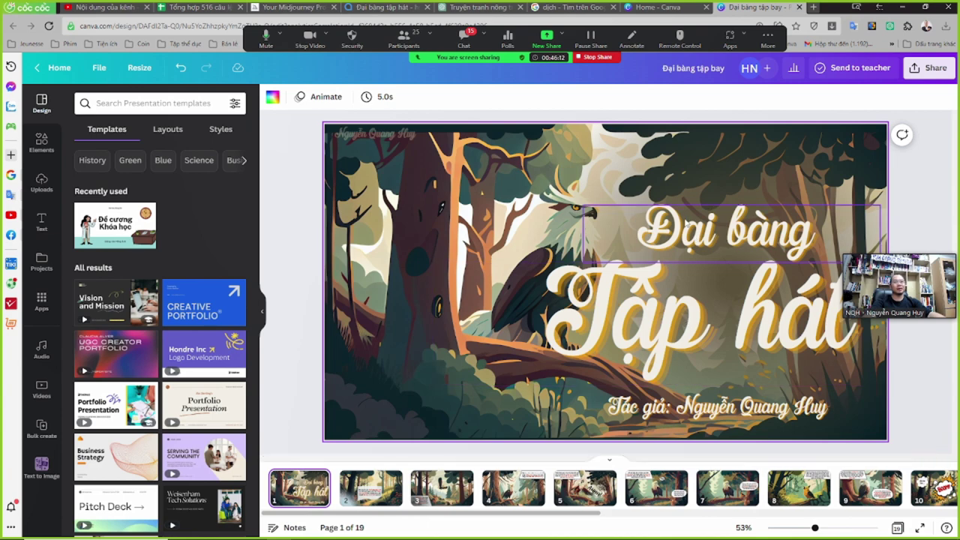
pyautogui.click(370, 489)
pyautogui.click(571, 275)
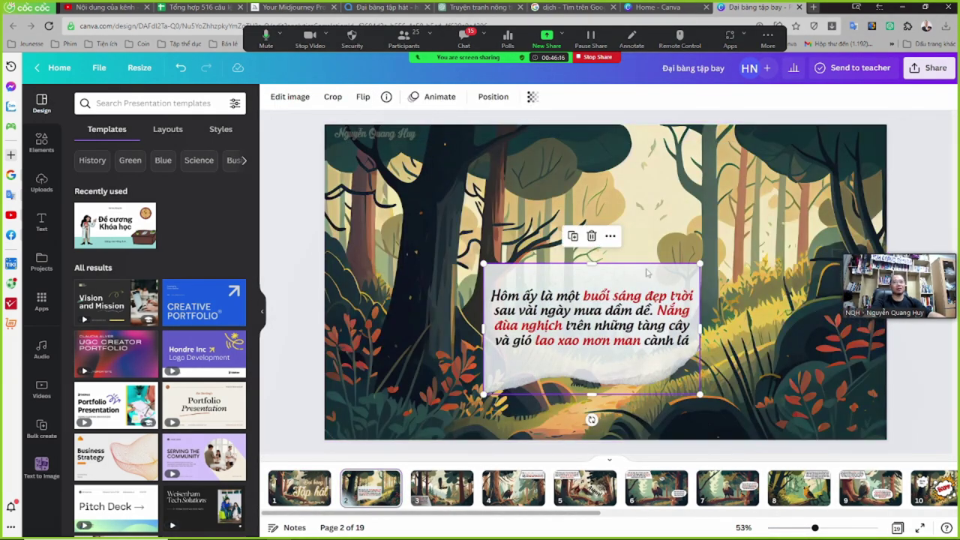
# Step: Look through the categories of Canva's elements library, from recently used graphics to charts, tables and frames
pyautogui.click(53, 149)
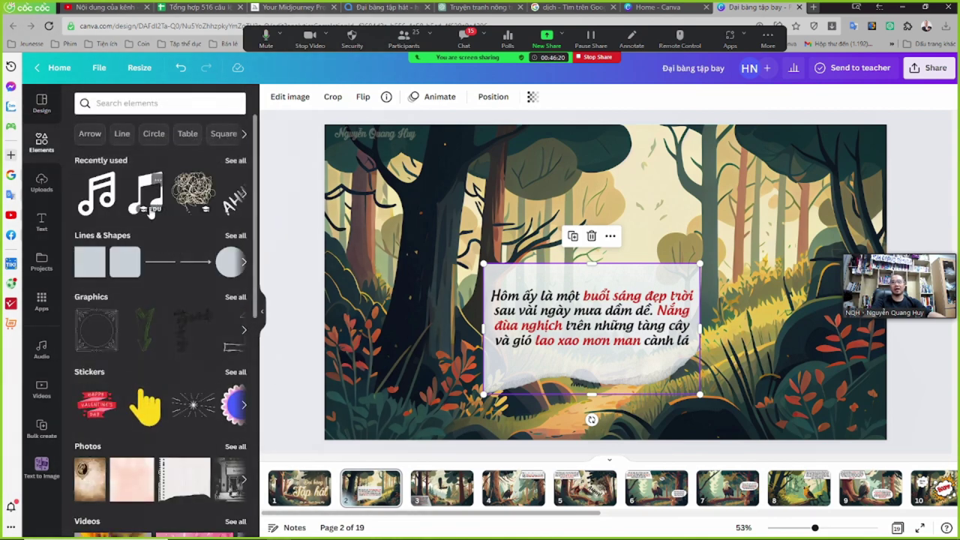
pyautogui.scroll(-1, 185, 292)
pyautogui.scroll(-6, 177, 315)
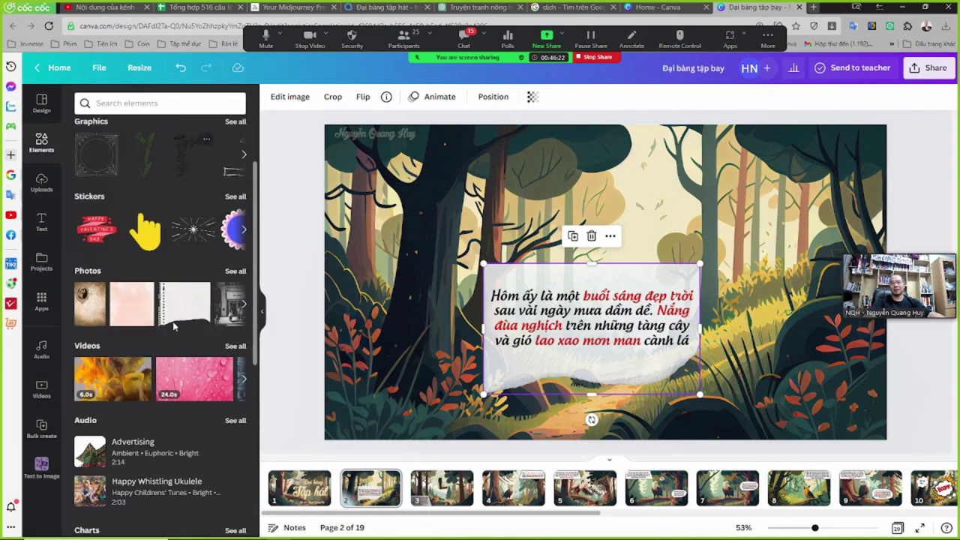
pyautogui.scroll(-2, 172, 329)
pyautogui.scroll(7, 166, 312)
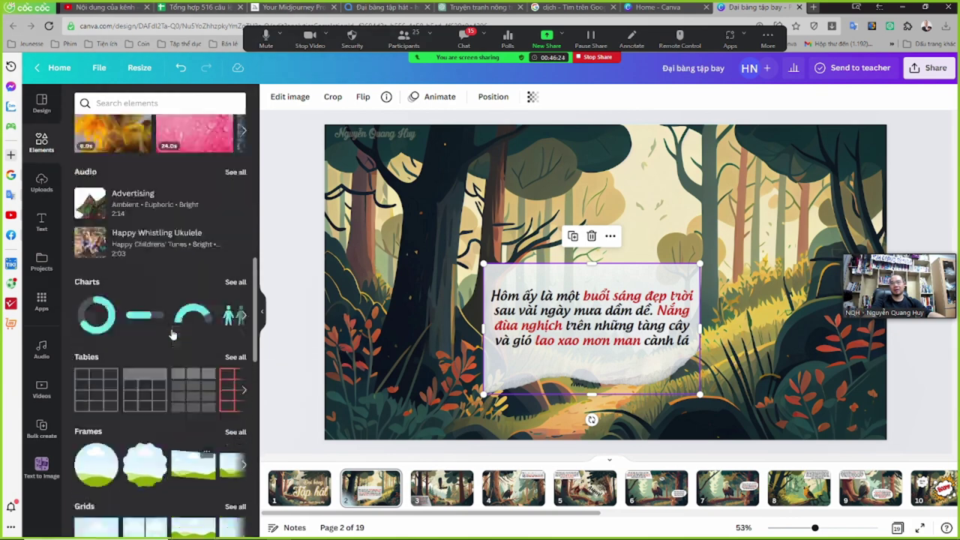
pyautogui.scroll(2, 160, 293)
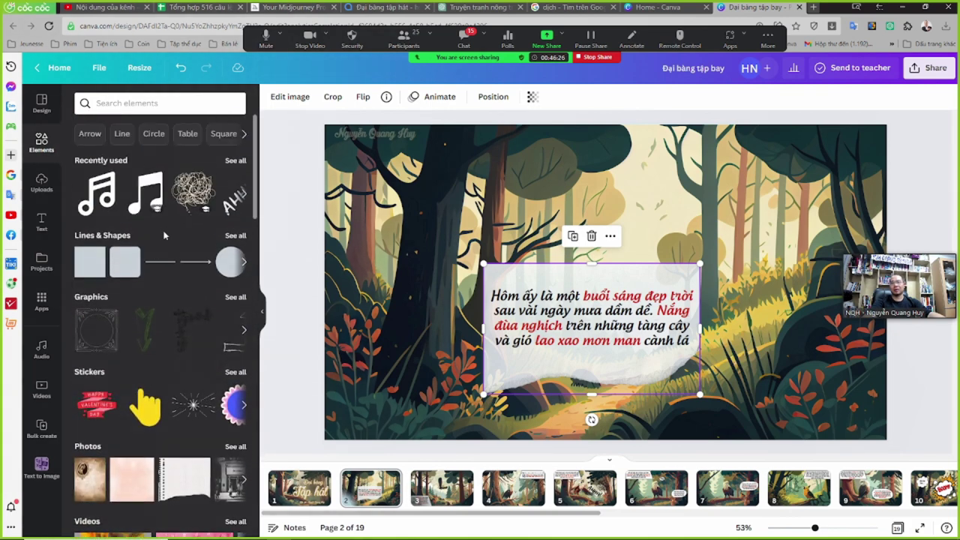
# Step: Search the element graphics for "talk", place a plain white speech bubble on page 2, and delete it again
pyautogui.click(166, 103)
pyautogui.write('talk')
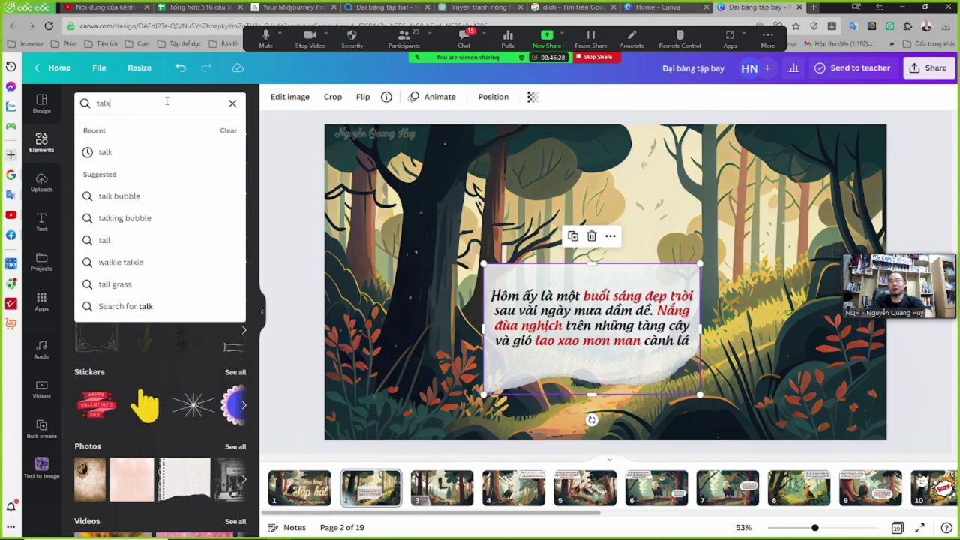
pyautogui.press('Return')
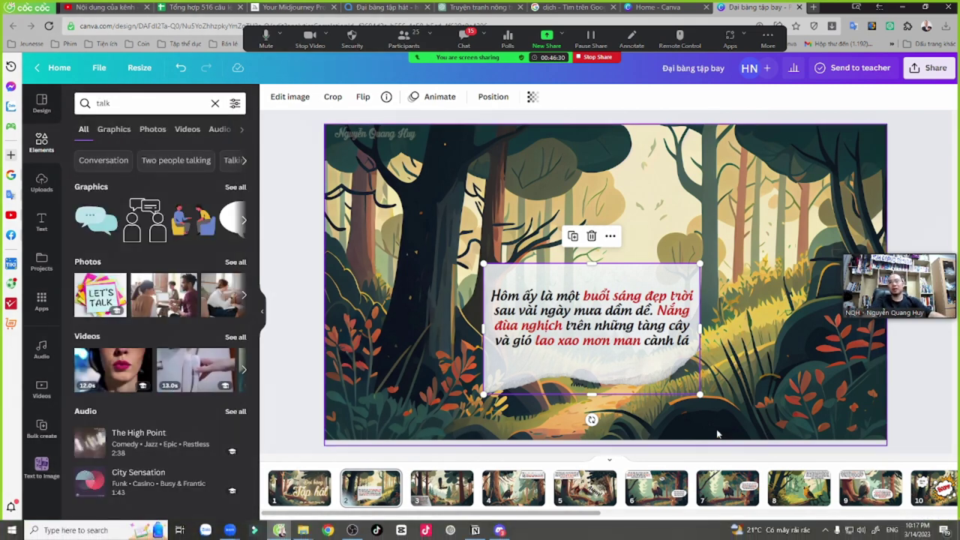
pyautogui.click(234, 188)
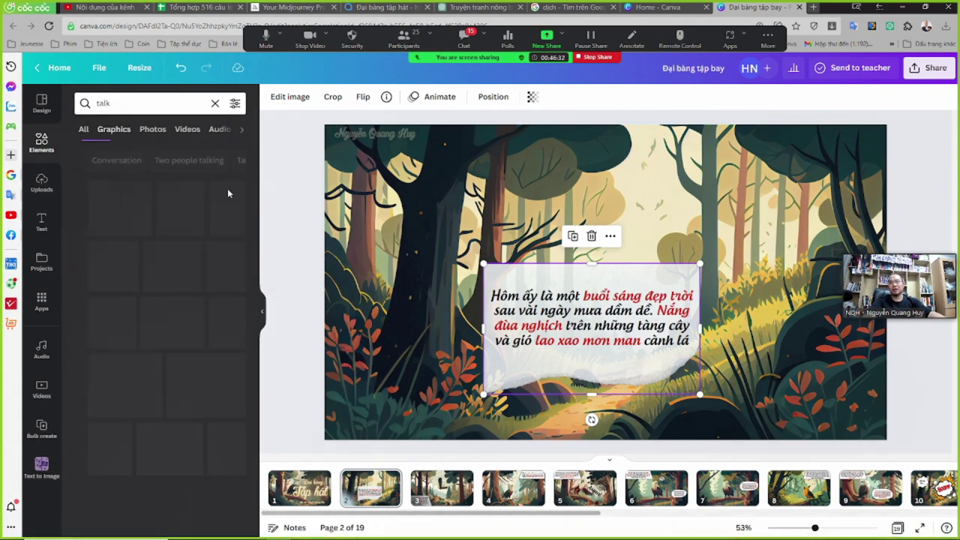
pyautogui.moveTo(109, 277); pyautogui.dragTo(451, 198)
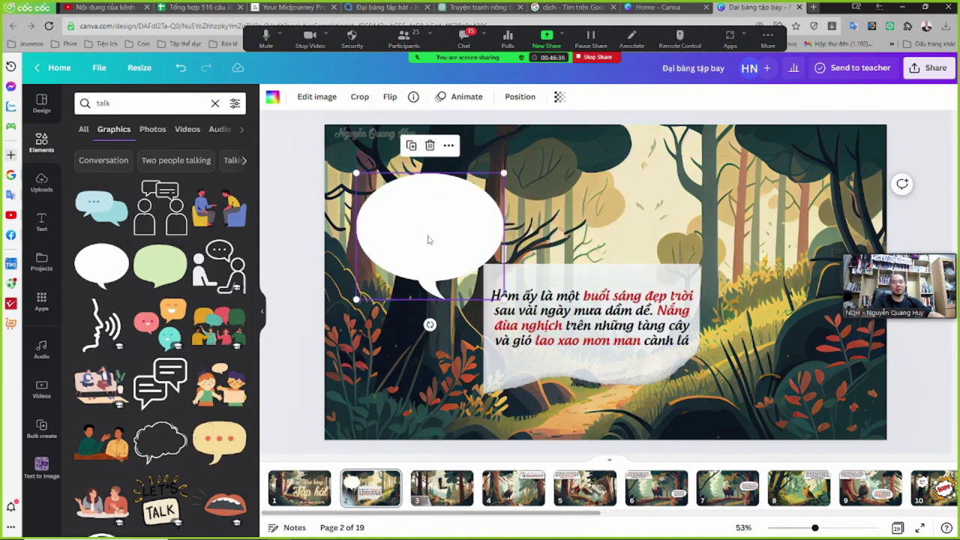
pyautogui.press('Delete')
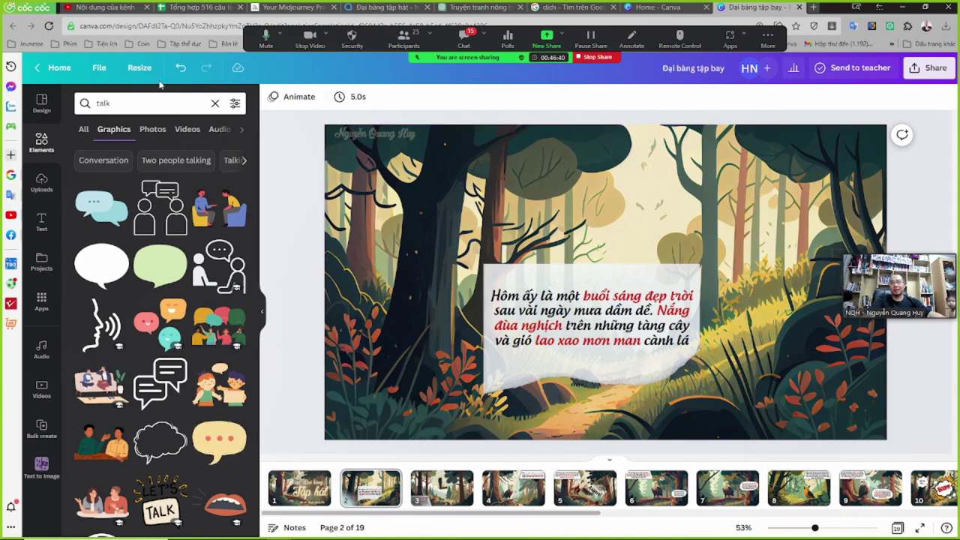
# Step: Go to the Canva home page and look through the design types offered for a new design, then close the list
pyautogui.hotkey('ctrl', 'shift', 'Tab')
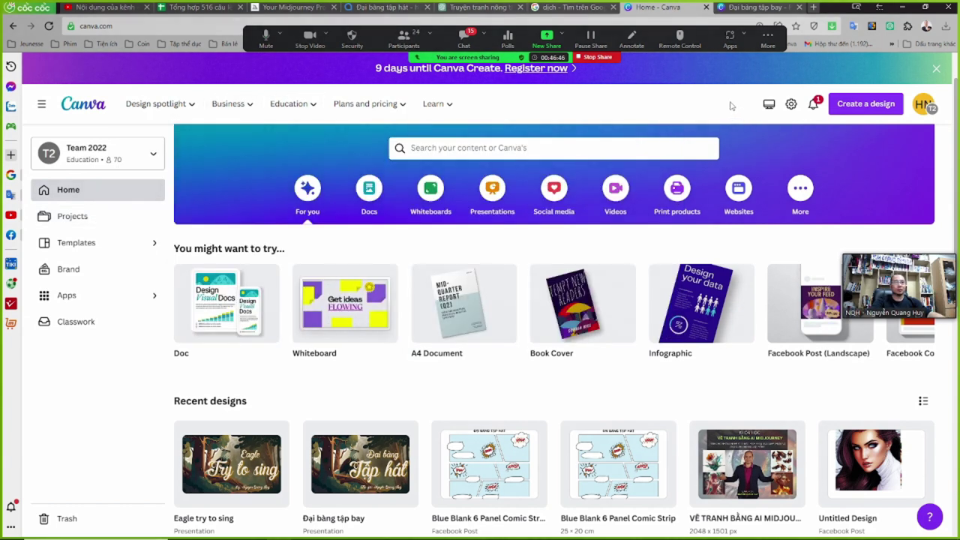
pyautogui.click(867, 105)
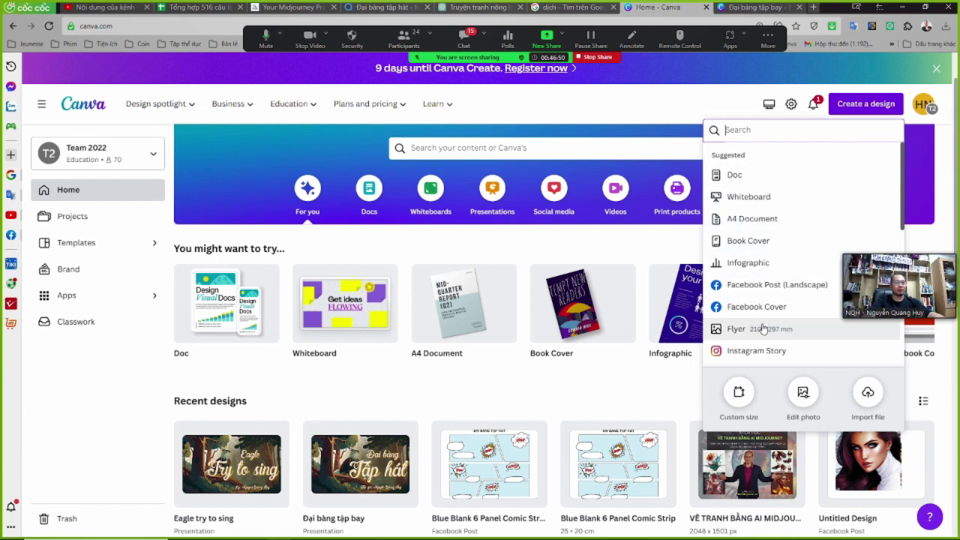
pyautogui.scroll(-5, 766, 300)
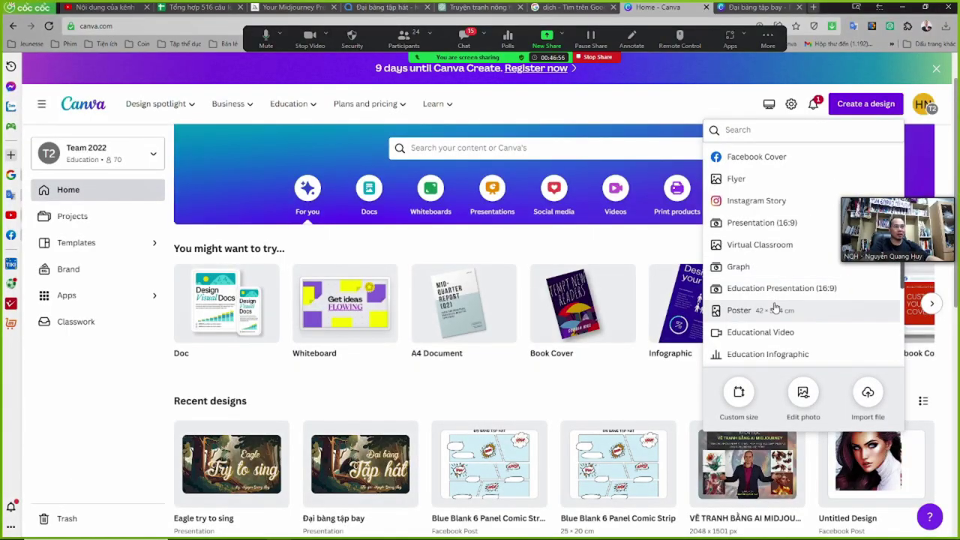
pyautogui.scroll(-5, 767, 334)
pyautogui.scroll(-2, 765, 334)
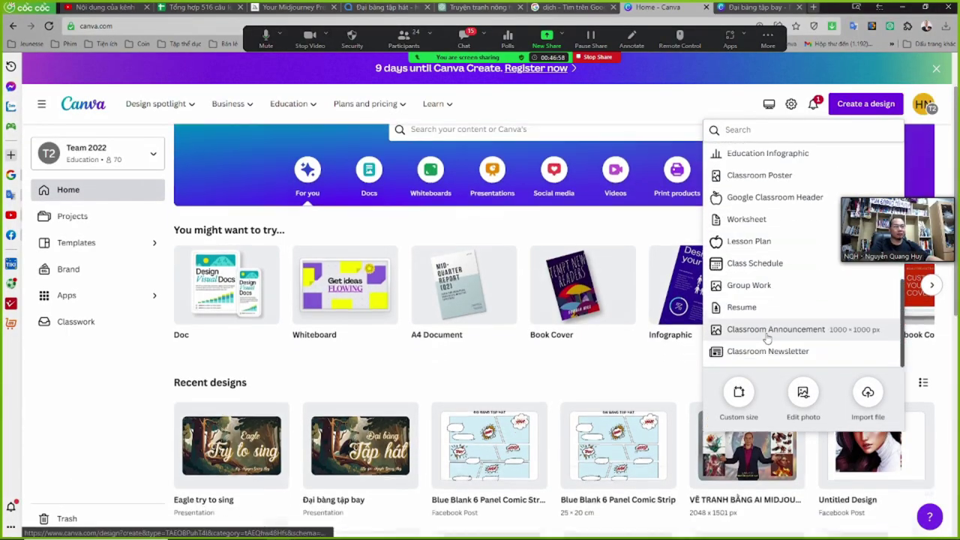
pyautogui.scroll(5, 765, 341)
pyautogui.scroll(5, 755, 272)
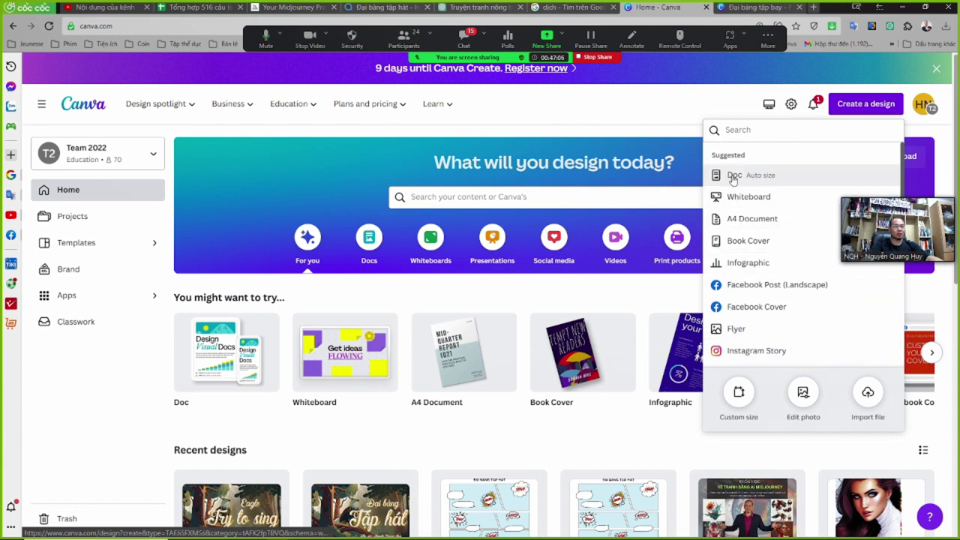
pyautogui.scroll(-8, 749, 258)
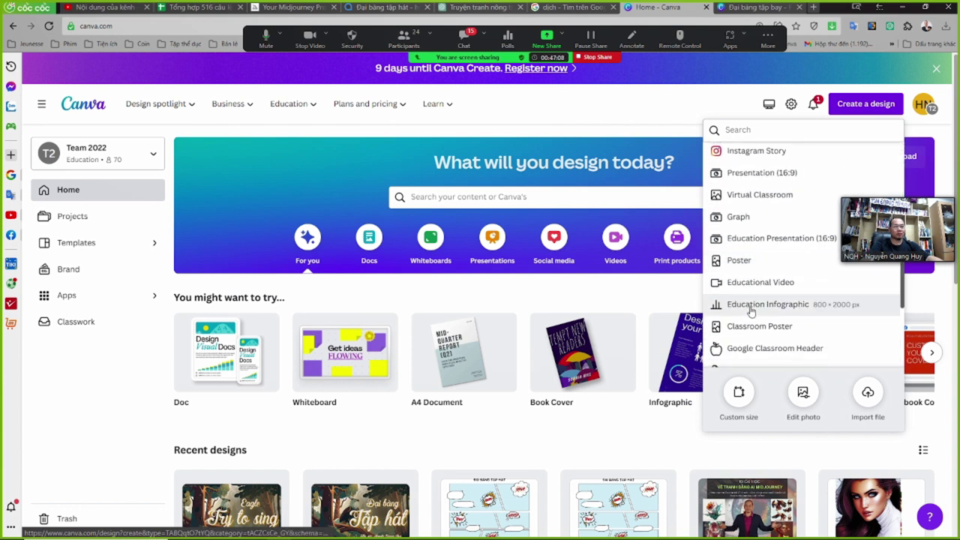
pyautogui.scroll(-2, 750, 321)
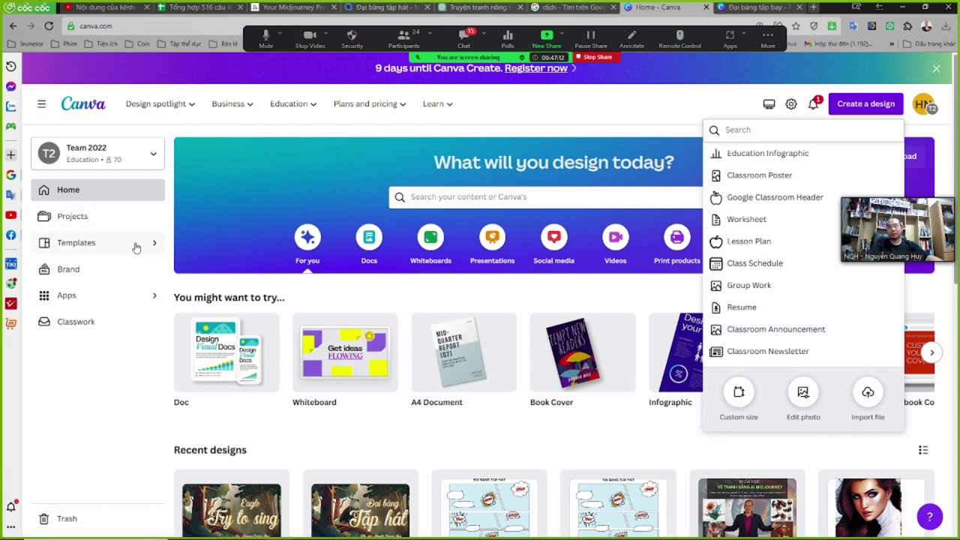
pyautogui.scroll(-2, 524, 255)
pyautogui.click(592, 302)
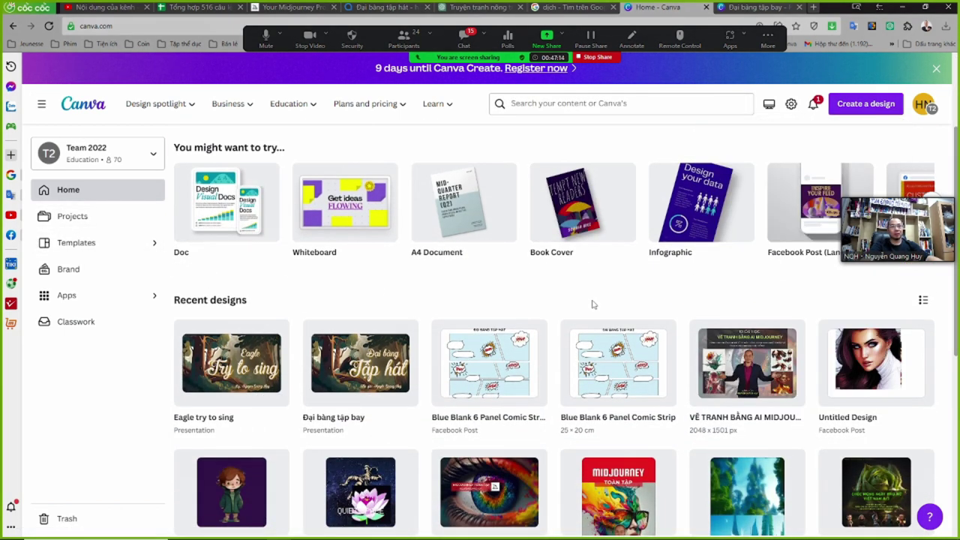
# Step: Create a blank Facebook Post (Landscape) design from the suggestions on the Canva home page
pyautogui.scroll(2, 592, 302)
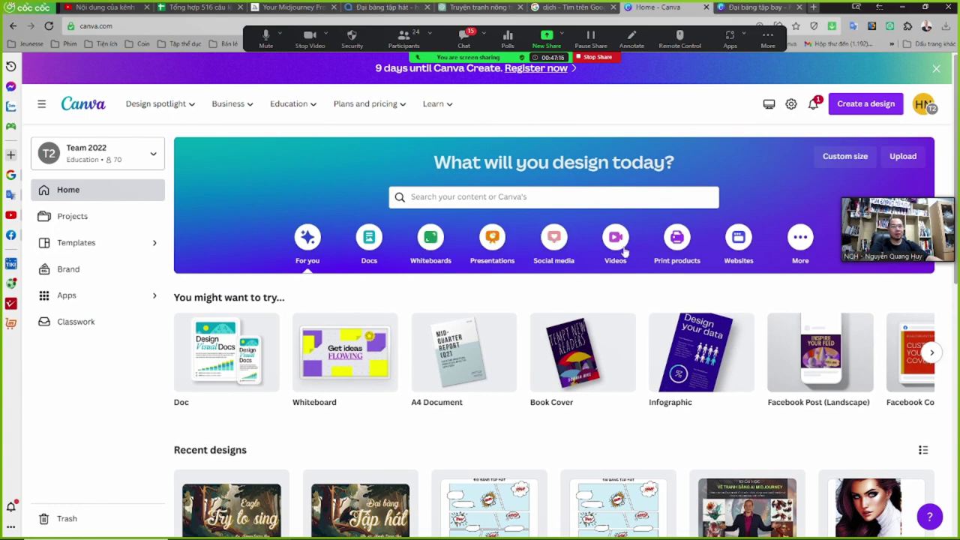
pyautogui.moveTo(848, 360)
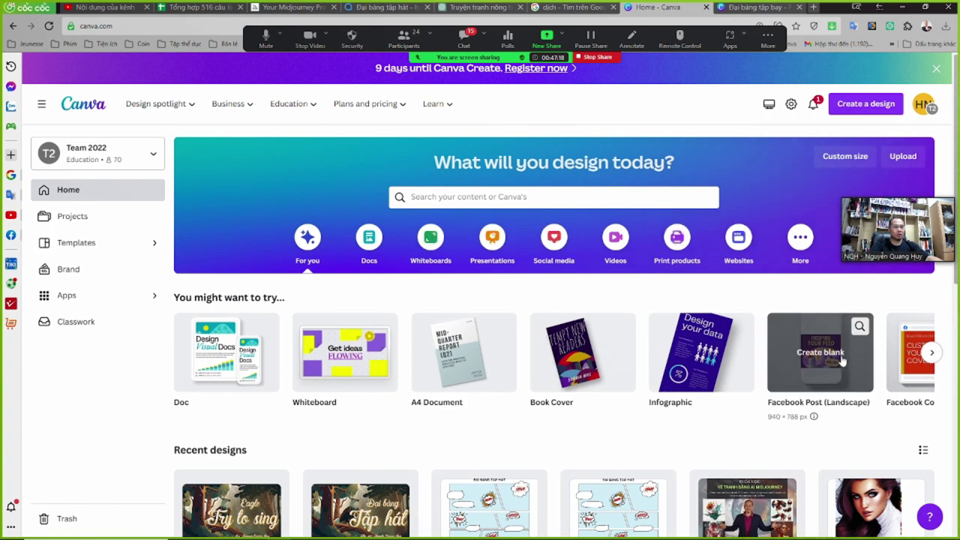
pyautogui.click(832, 356)
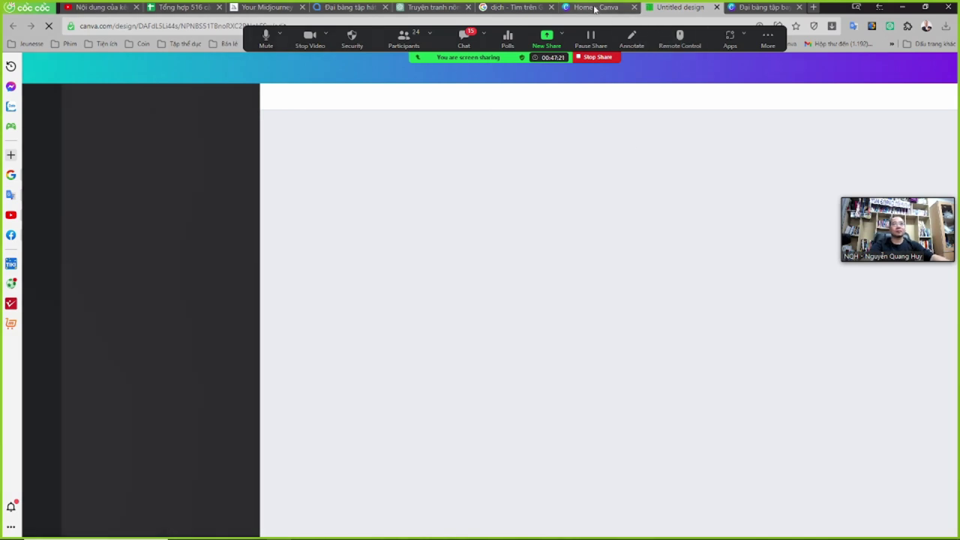
# Step: Return to the Canva home page and browse the suggested design types through to Classroom Announcement
pyautogui.click(595, 7)
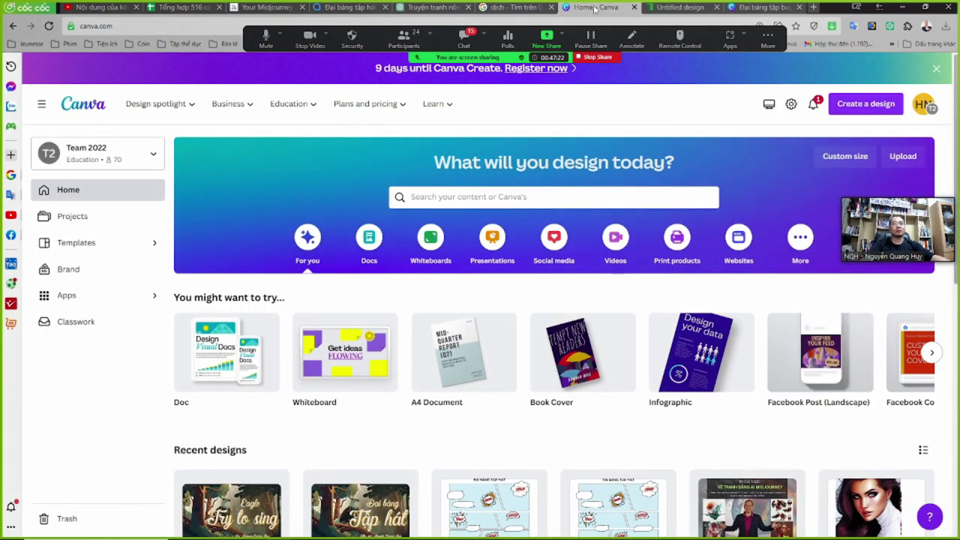
pyautogui.click(932, 354)
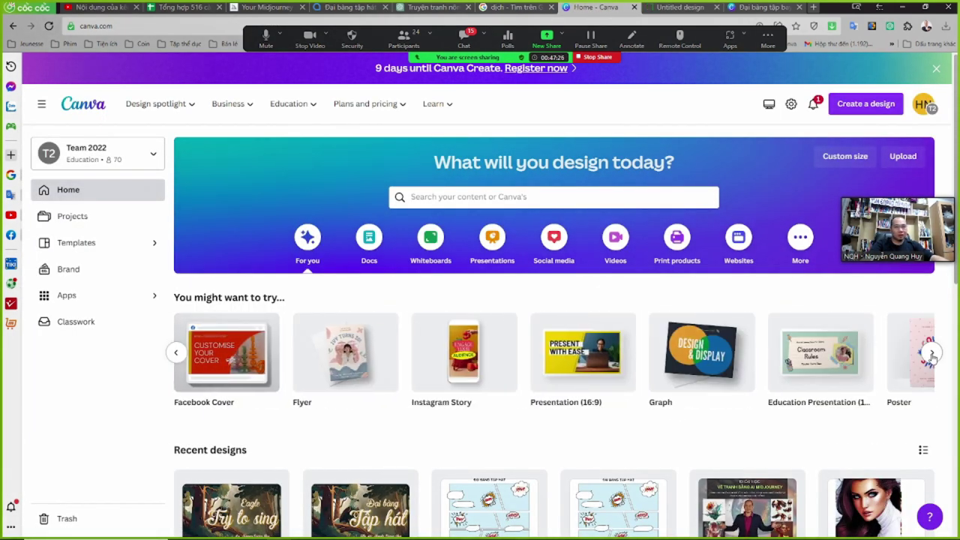
pyautogui.click(932, 354)
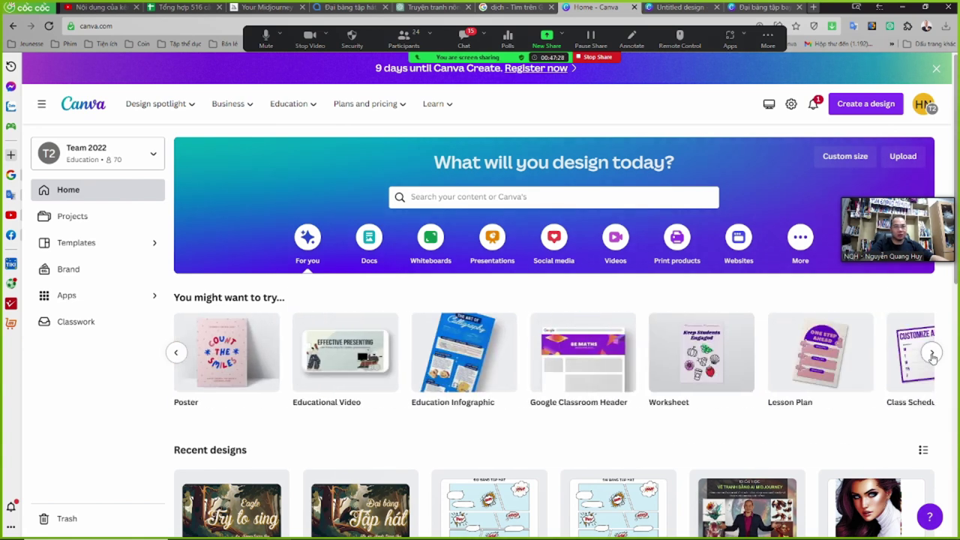
pyautogui.click(932, 354)
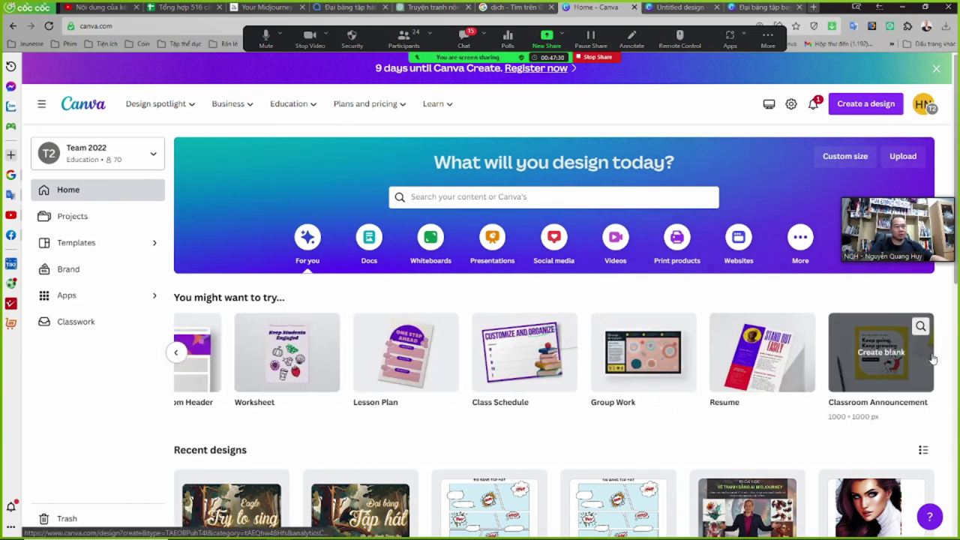
# Step: Resize the blank untitled Facebook Post design to 1080 × 1080 px
pyautogui.click(687, 8)
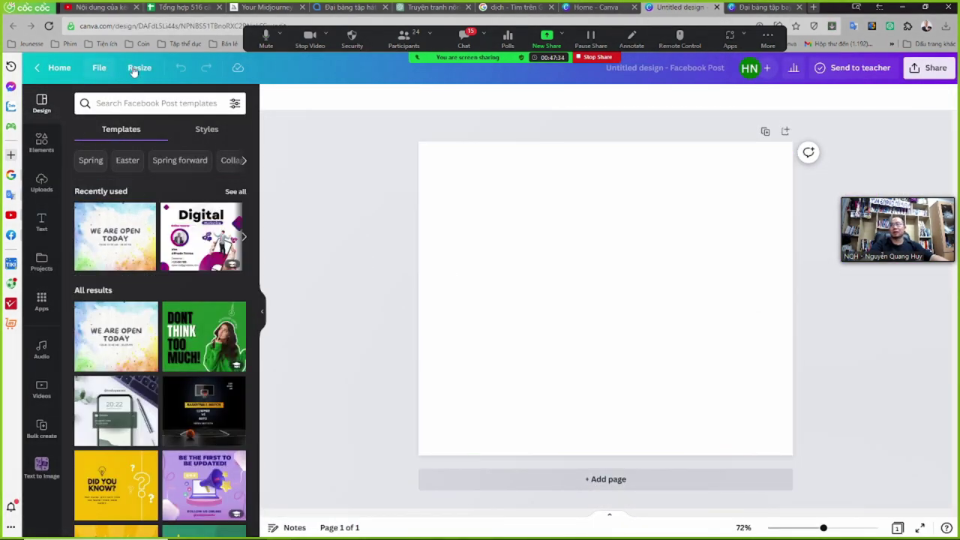
pyautogui.click(138, 69)
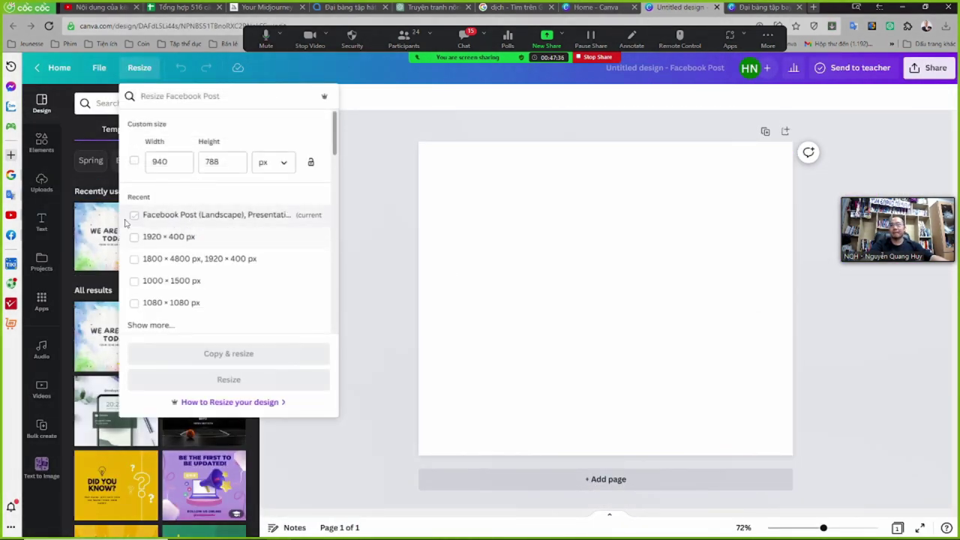
pyautogui.click(135, 304)
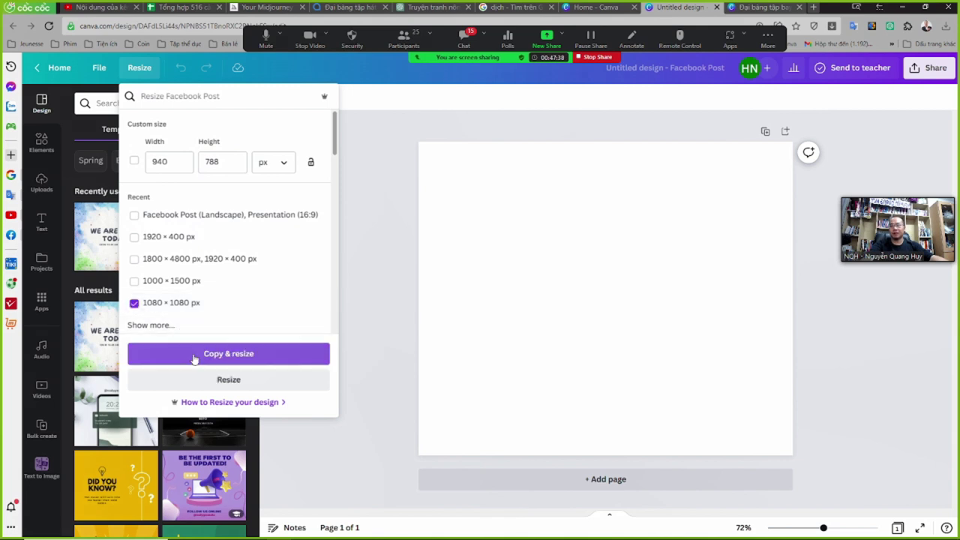
pyautogui.click(208, 386)
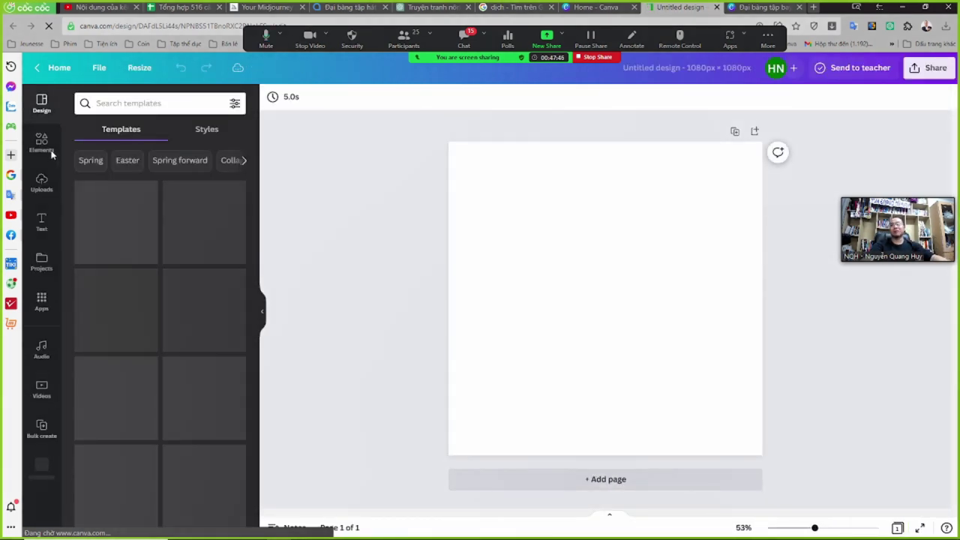
# Step: Upload the generated farm landscapes and animal character illustrations from the Downloads folder to the design's image uploads
pyautogui.click(41, 183)
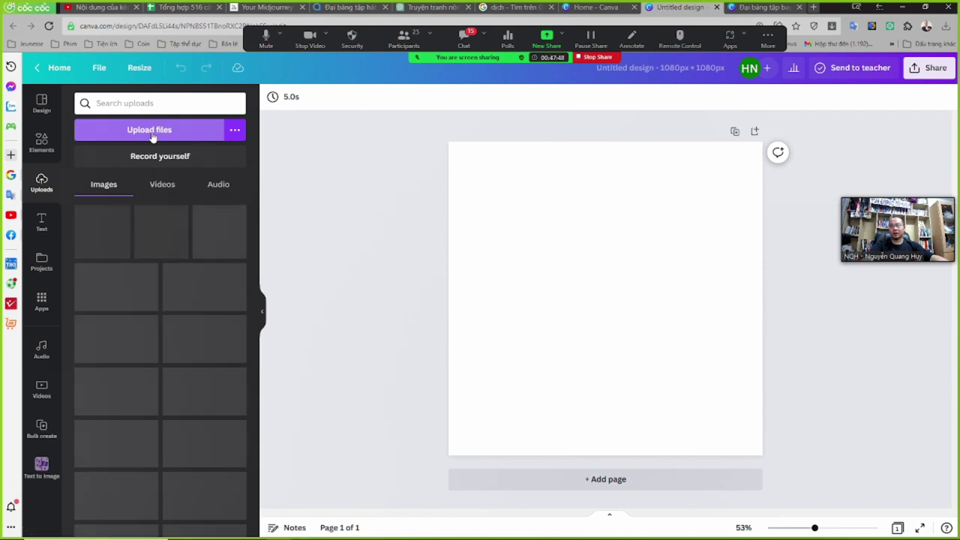
pyautogui.click(152, 132)
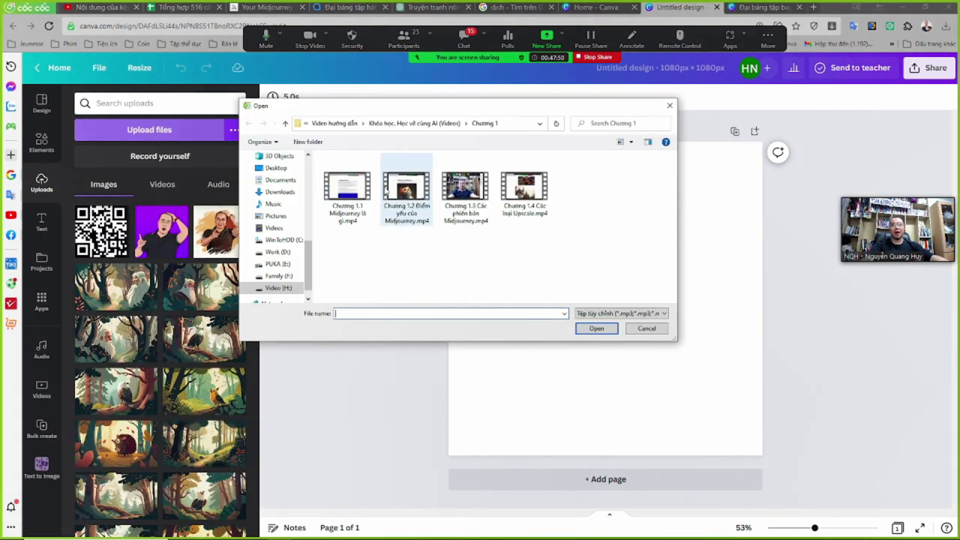
pyautogui.click(279, 192)
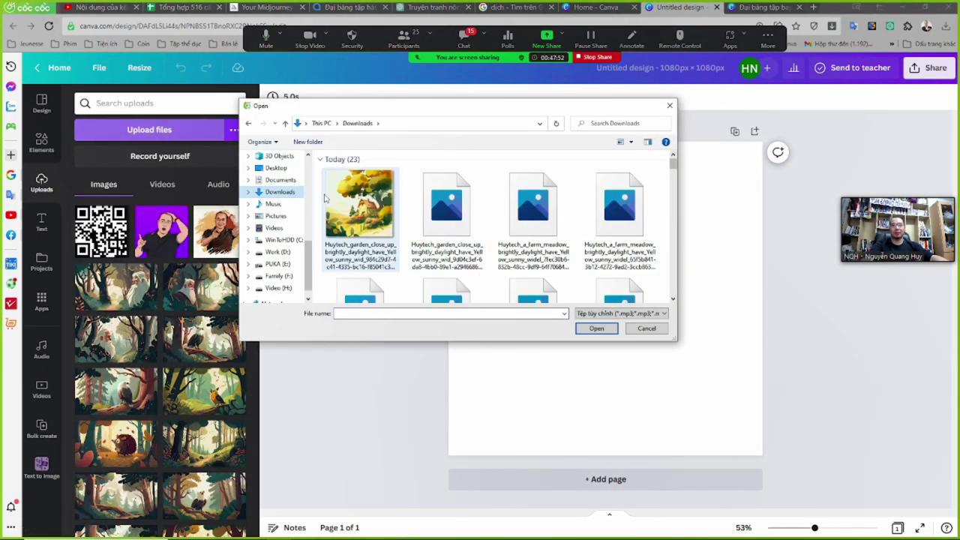
pyautogui.click(325, 198)
pyautogui.moveTo(672, 161); pyautogui.dragTo(675, 182)
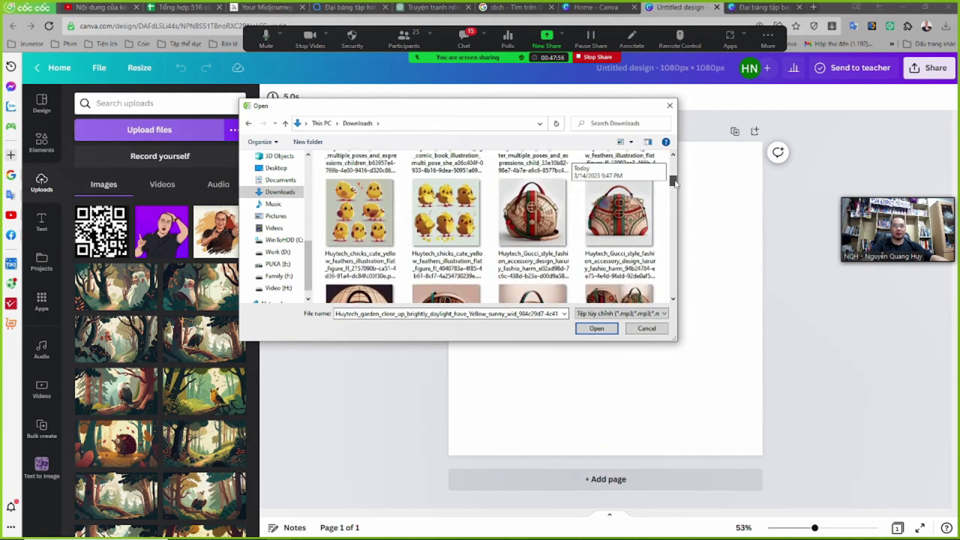
pyautogui.click(446, 212)
pyautogui.click(596, 328)
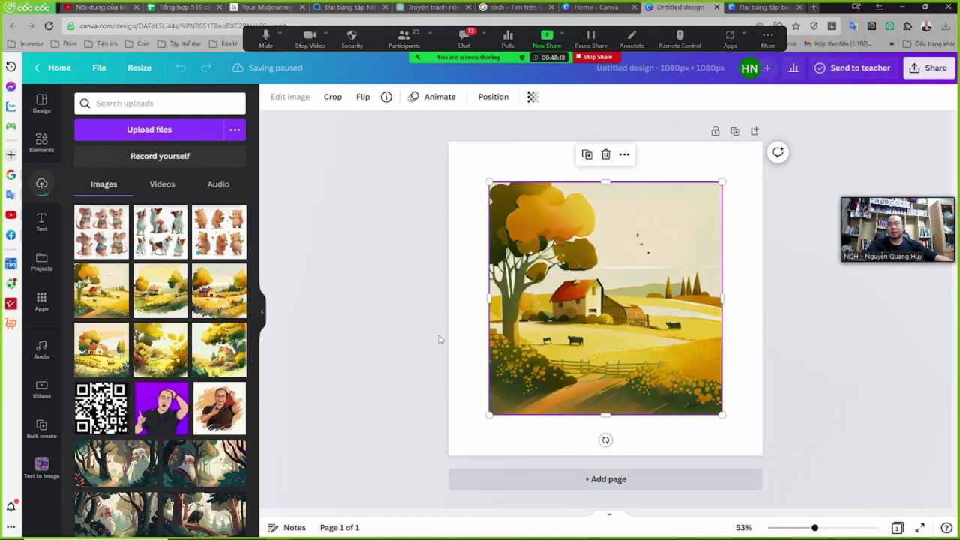
# Step: Place the farm landscape with the red-roofed barn on the page and enlarge it to cover the whole square page
pyautogui.moveTo(656, 310); pyautogui.dragTo(615, 269)
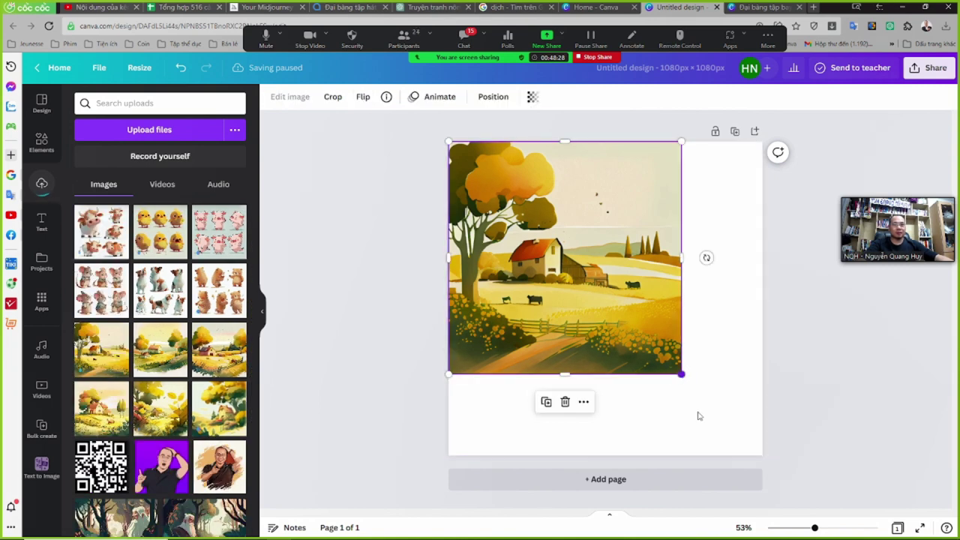
pyautogui.moveTo(691, 409); pyautogui.dragTo(701, 407)
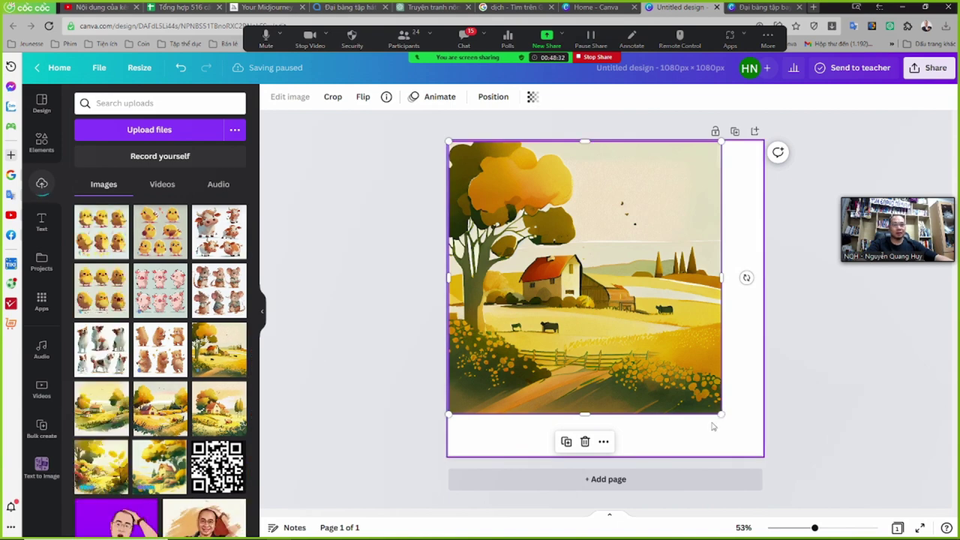
pyautogui.moveTo(721, 414); pyautogui.dragTo(764, 457)
pyautogui.click(798, 399)
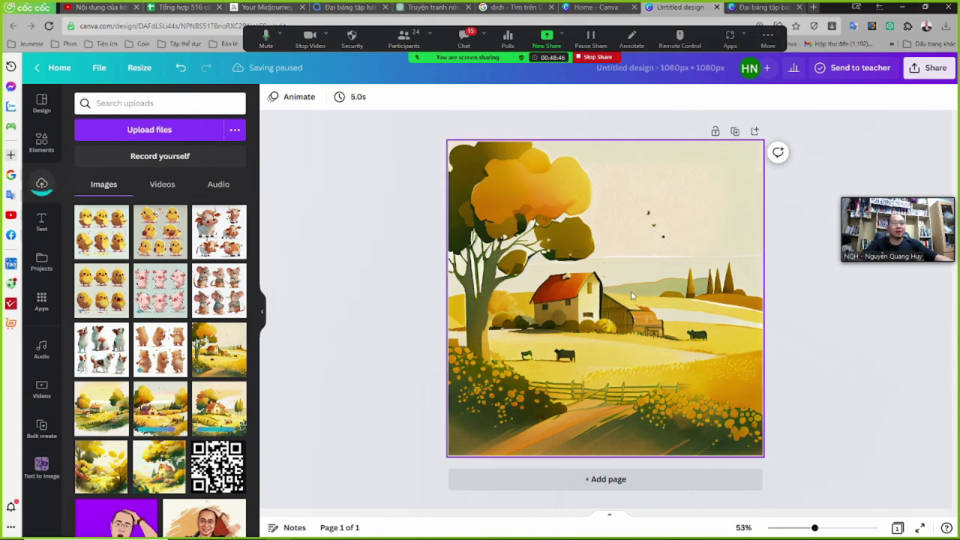
pyautogui.scroll(2, 632, 296)
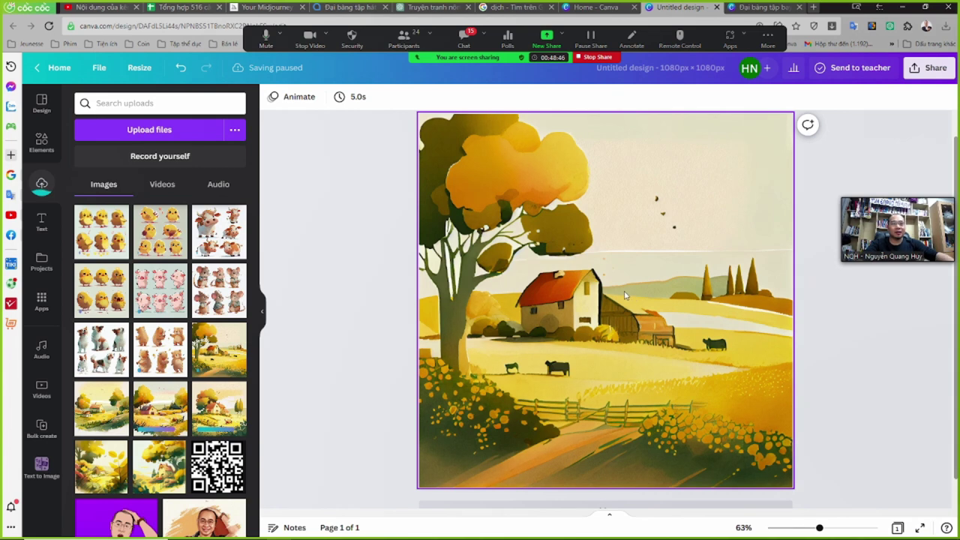
# Step: Add a heading over the farm picture reading "Gà con và những mảnh ghép bí ẩn"
pyautogui.click(41, 219)
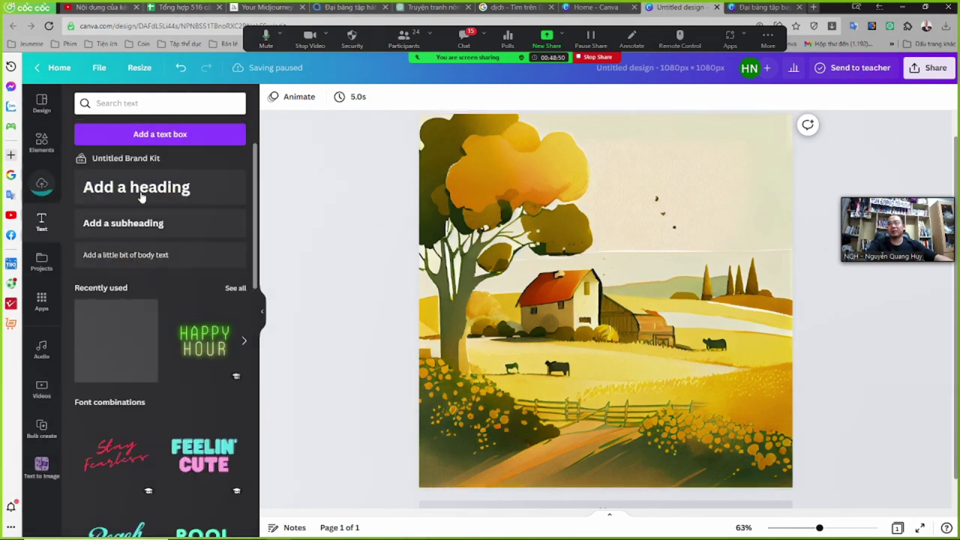
pyautogui.click(142, 197)
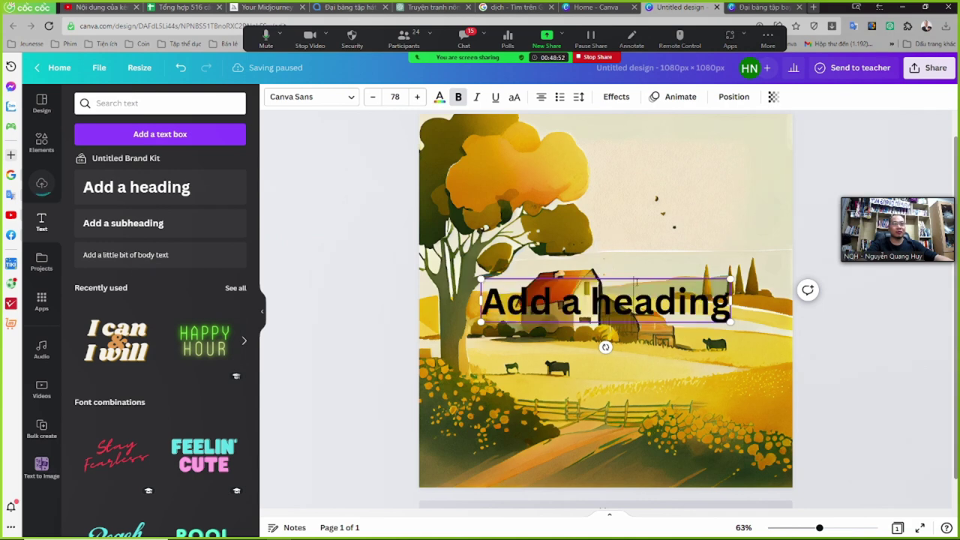
pyautogui.moveTo(621, 279); pyautogui.dragTo(659, 229)
pyautogui.doubleClick(658, 251)
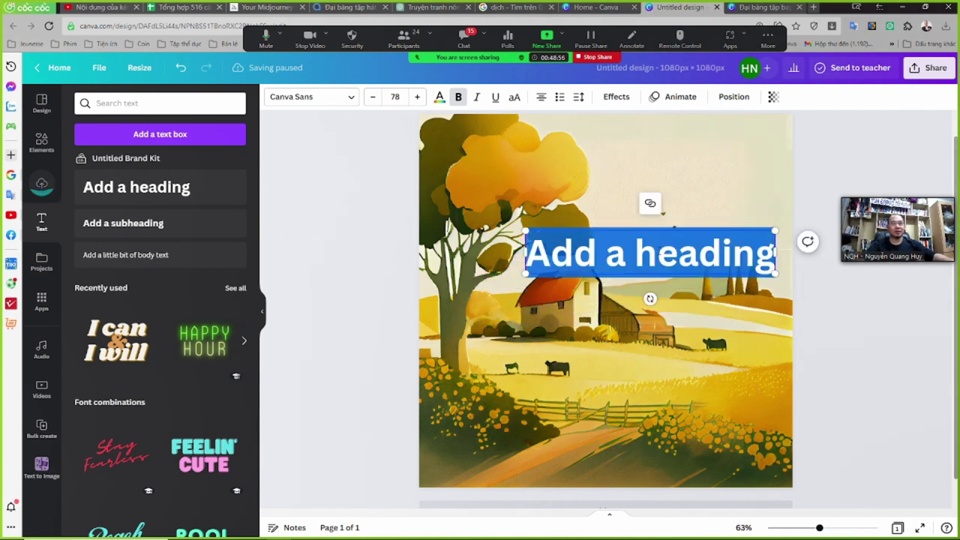
pyautogui.write('GA')
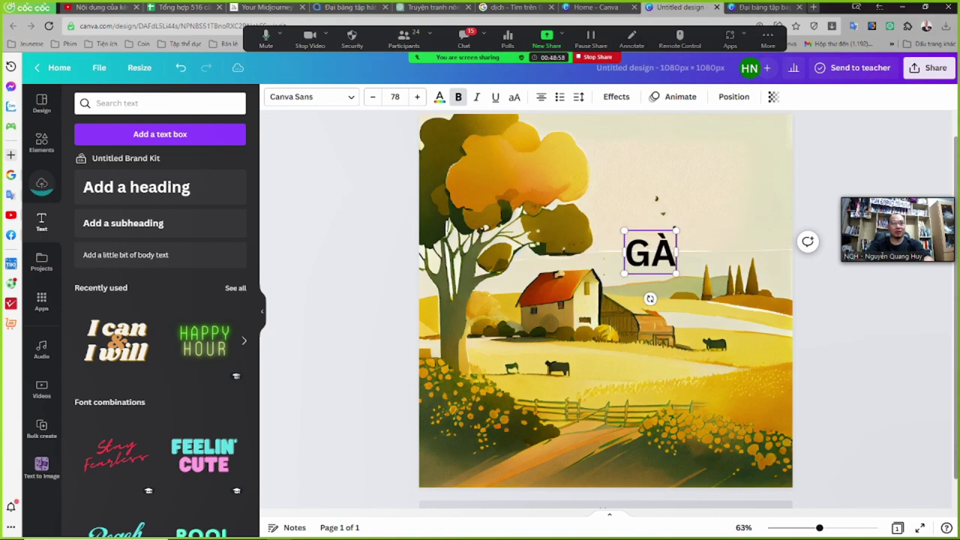
pyautogui.press('BackSpace')
pyautogui.write('à con')
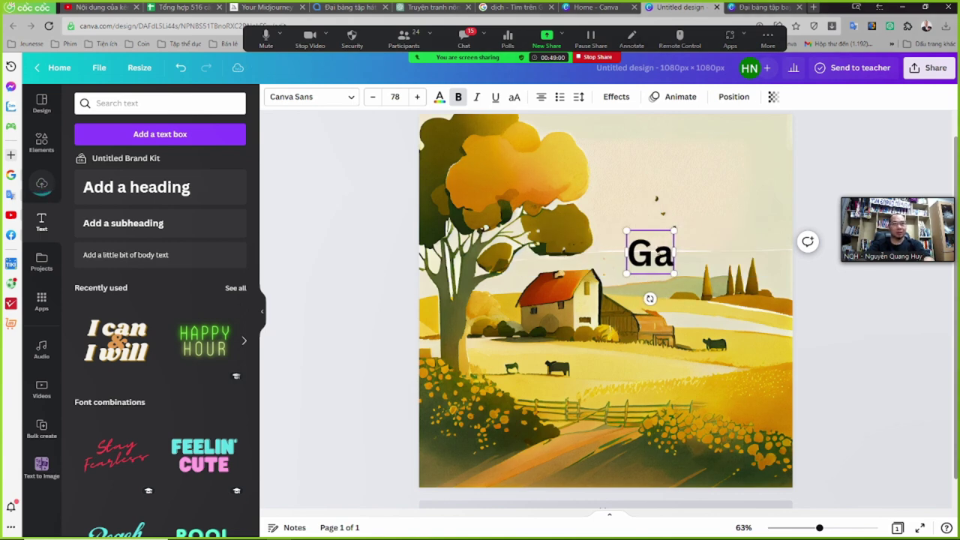
pyautogui.write(' và')
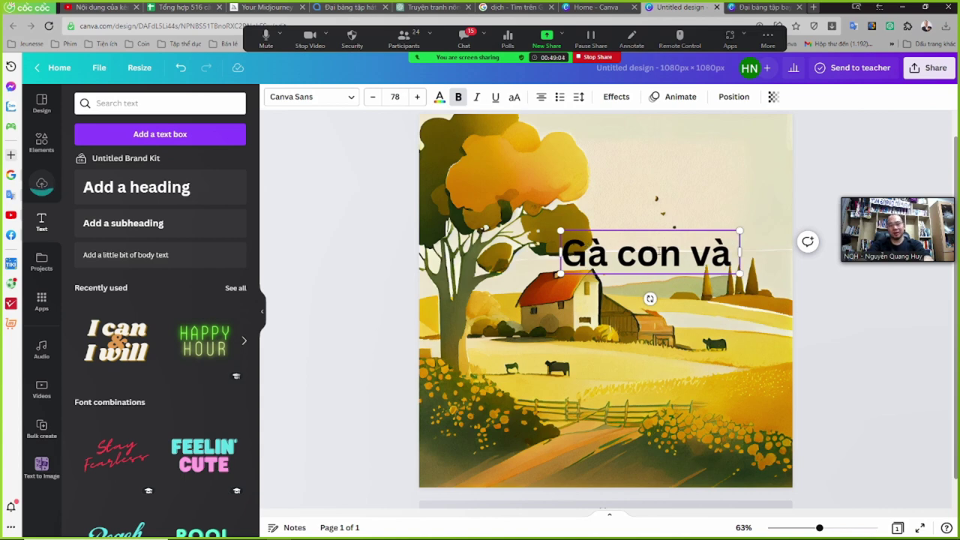
pyautogui.write(' những ma')
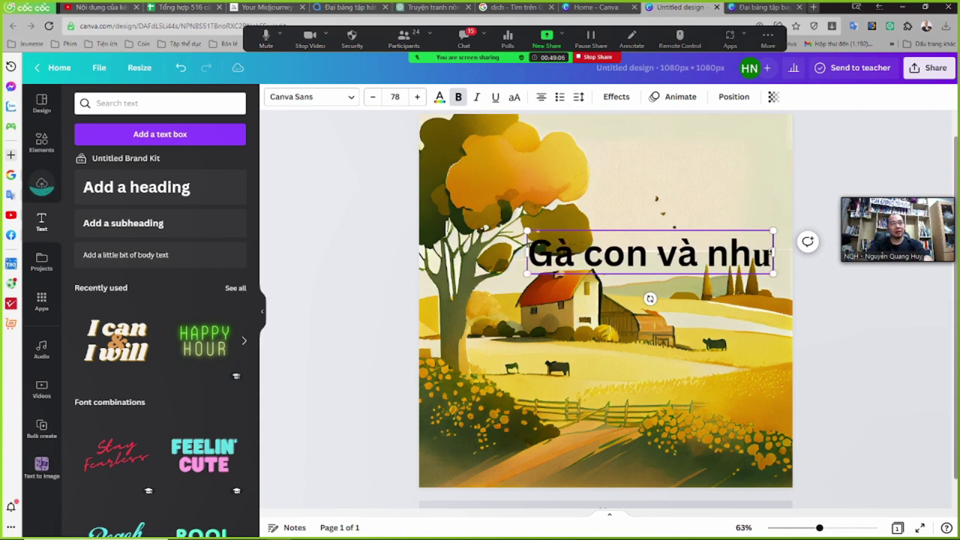
pyautogui.write('r gheps b')
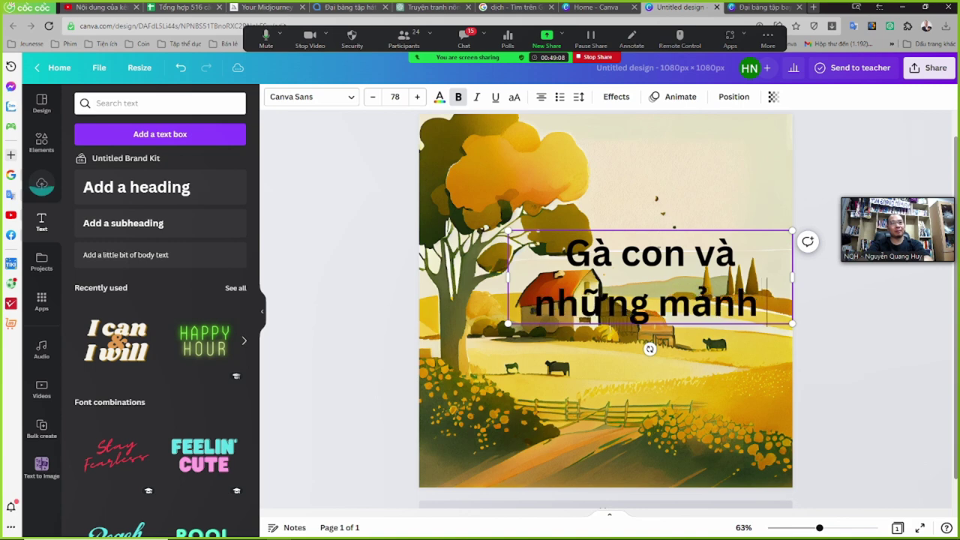
pyautogui.write('i')
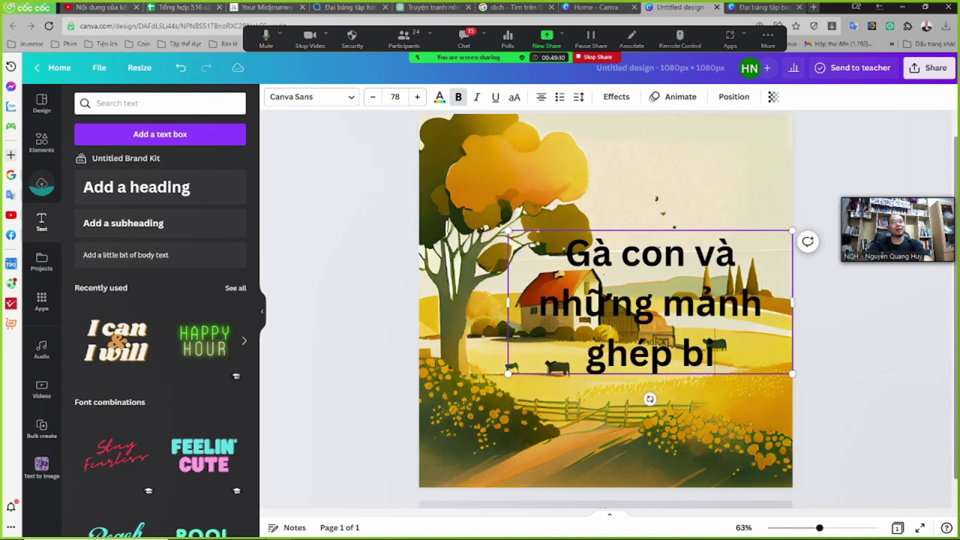
pyautogui.write('s aanr')
# Step: Try the Tillana ExtraBold, Lazydog and Drukaatie Burti fonts on the whole story title
pyautogui.hotkey('ctrl', 'a')
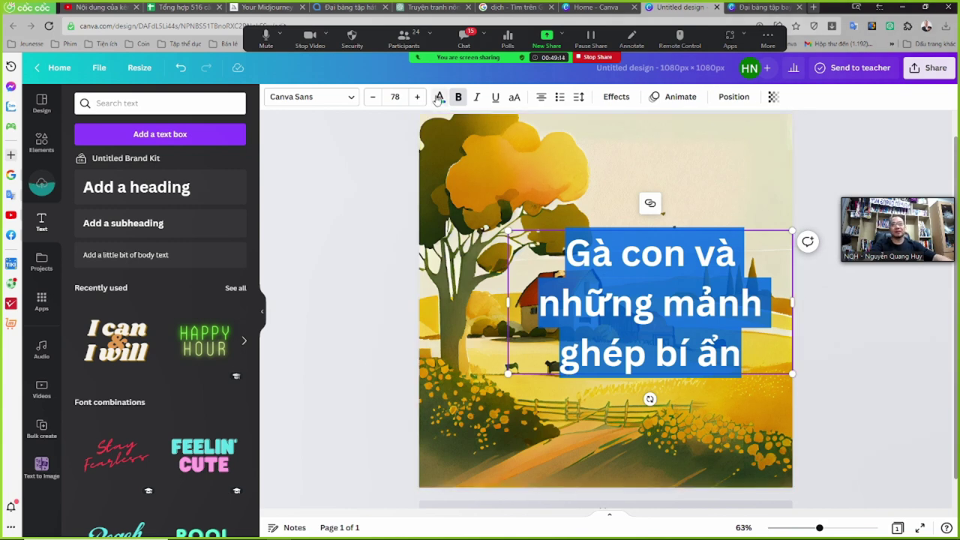
pyautogui.click(352, 98)
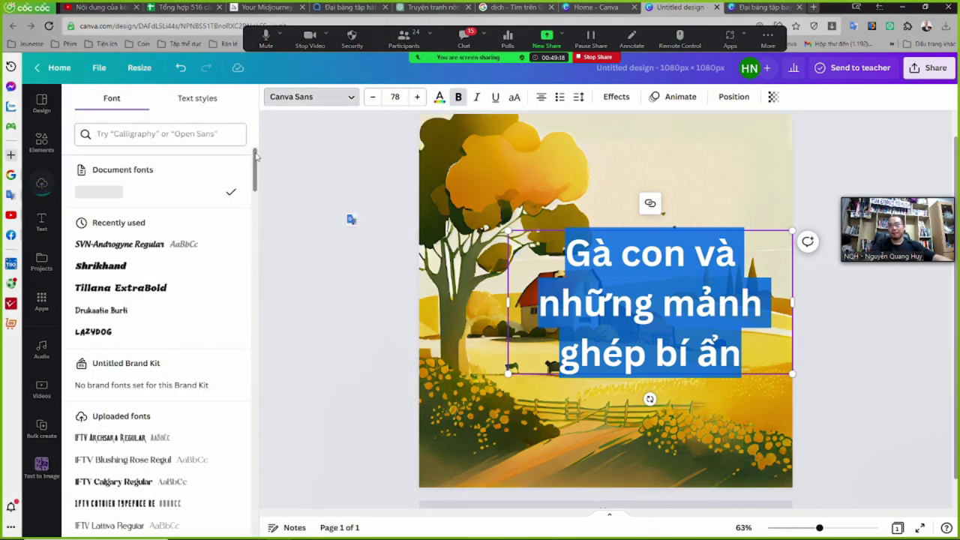
pyautogui.scroll(-3, 256, 155)
pyautogui.scroll(2, 256, 157)
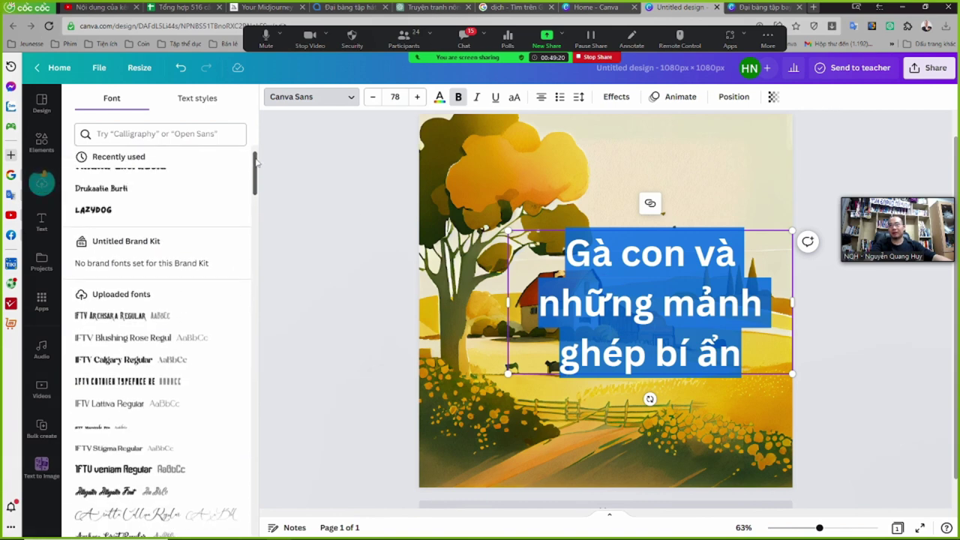
pyautogui.scroll(1, 256, 158)
pyautogui.scroll(3, 256, 172)
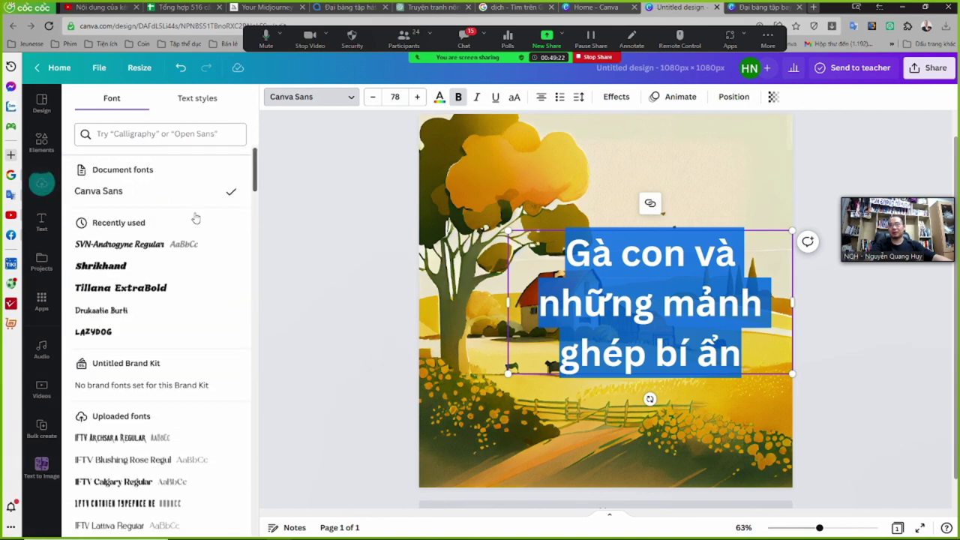
pyautogui.click(148, 289)
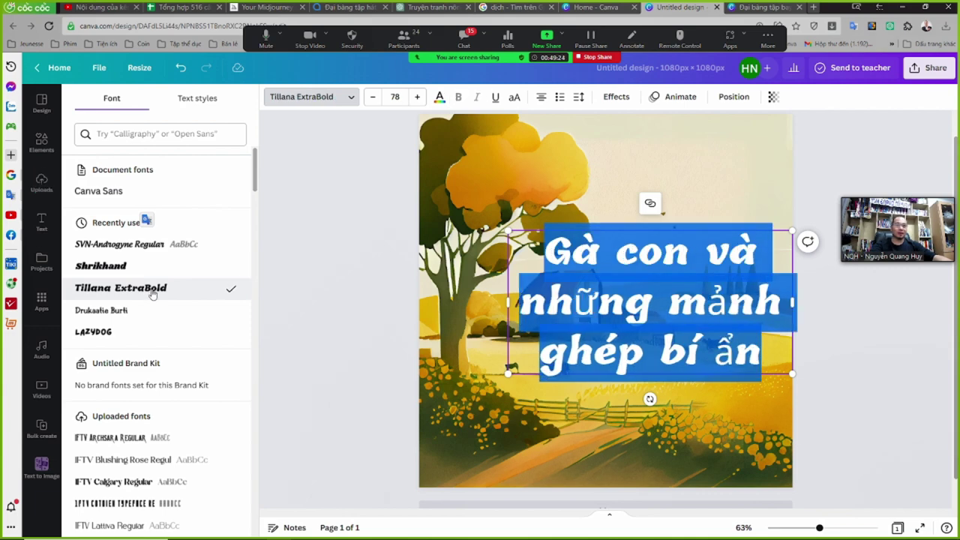
pyautogui.click(117, 332)
pyautogui.click(126, 318)
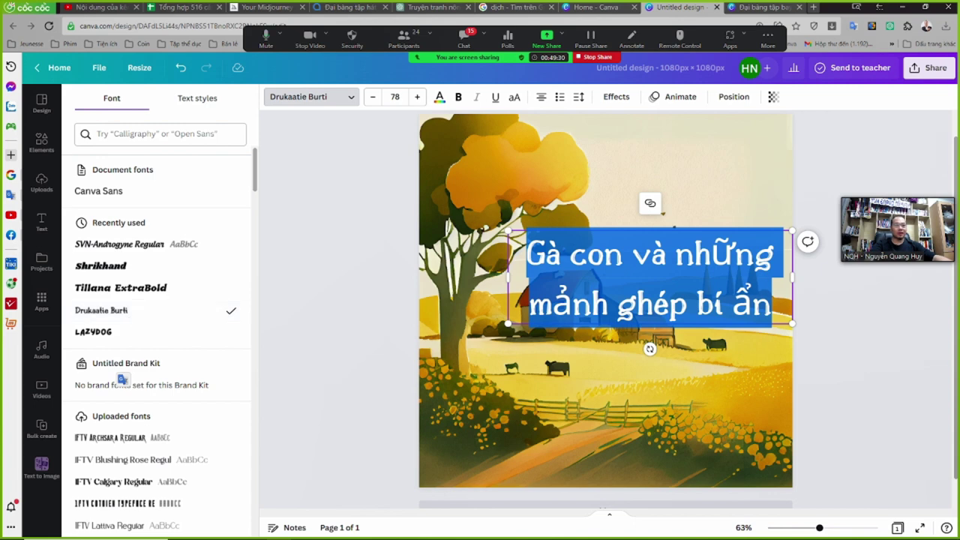
# Step: Set the story title's font to 1FTV veniam Regular from the uploaded fonts
pyautogui.scroll(-3, 143, 379)
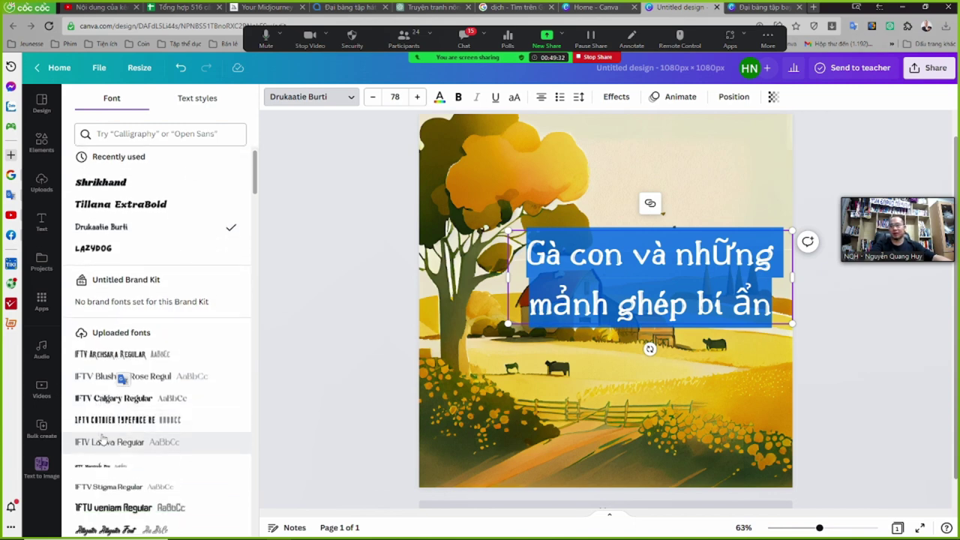
pyautogui.scroll(-2, 148, 379)
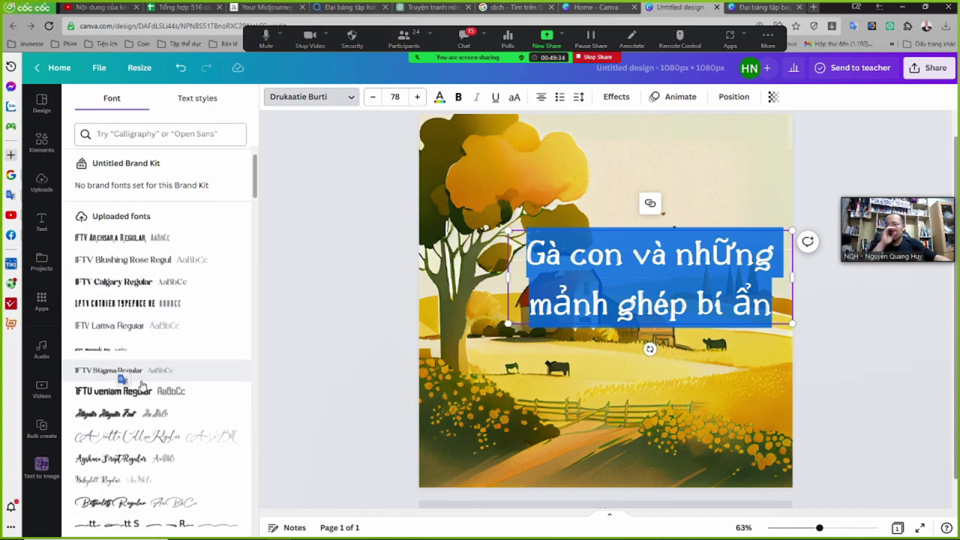
pyautogui.click(135, 342)
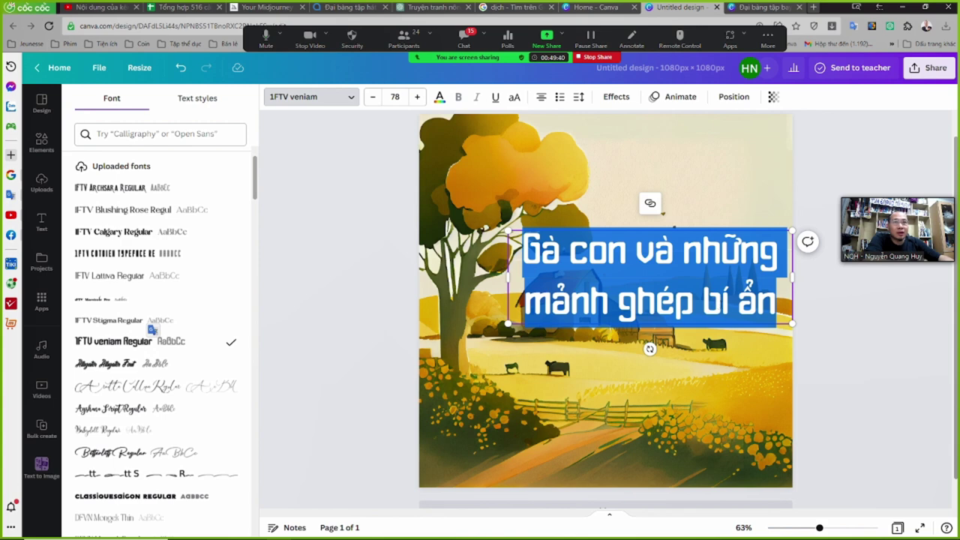
pyautogui.press('Escape')
# Step: Move the title up into the sky beside the tree and scale it down to font size 67.4
pyautogui.moveTo(726, 309); pyautogui.dragTo(709, 213)
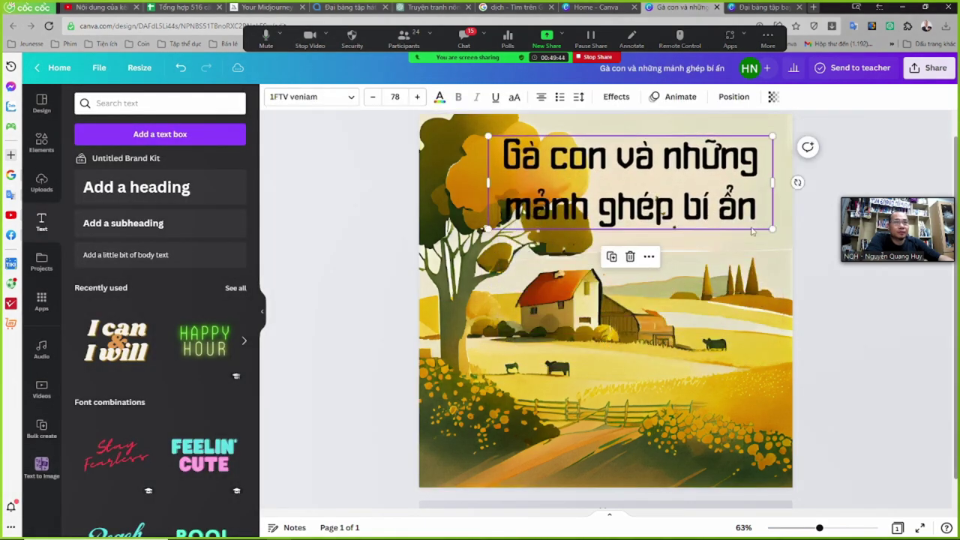
pyautogui.moveTo(772, 227); pyautogui.dragTo(734, 215)
pyautogui.moveTo(657, 196); pyautogui.dragTo(707, 197)
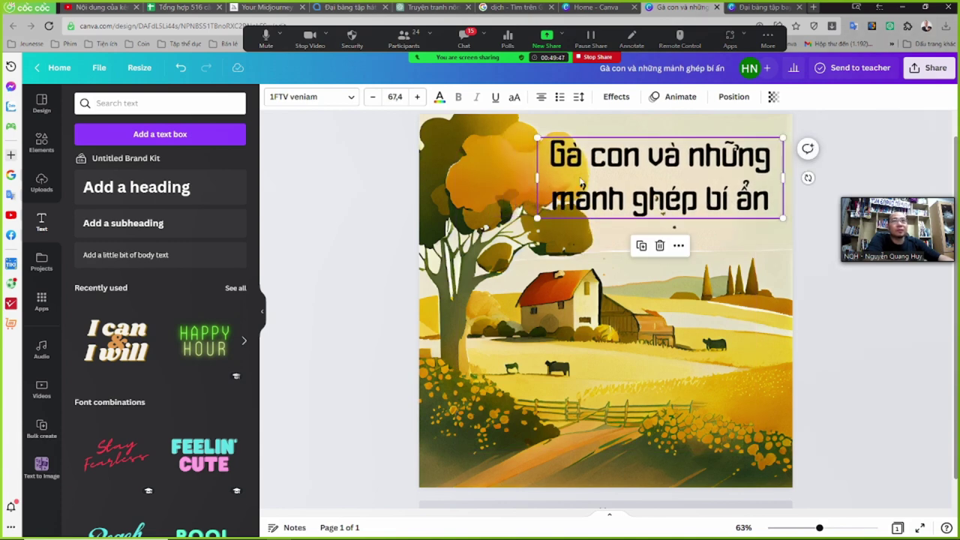
# Step: Recolour the title, trying the brand palette's tan before applying the golden orange from the photo colours
pyautogui.click(438, 97)
pyautogui.click(222, 246)
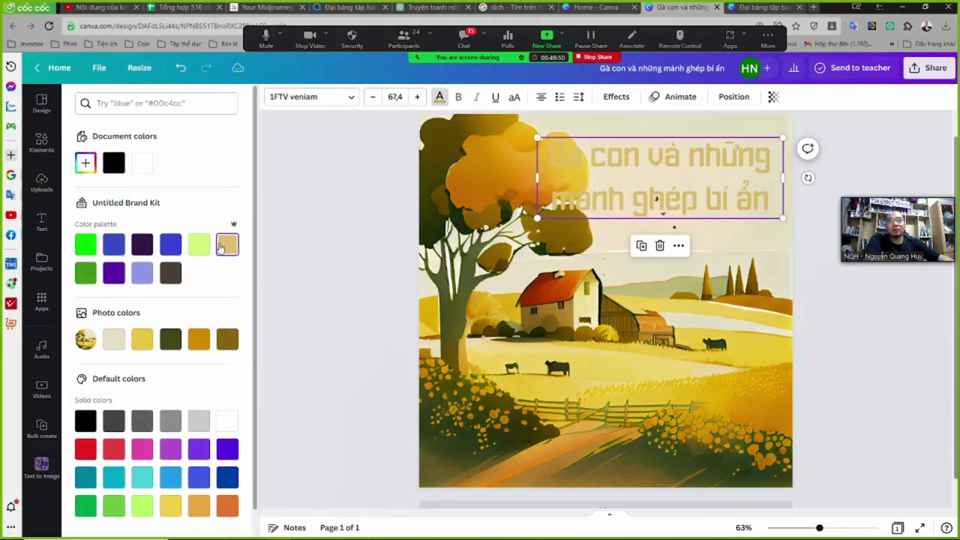
pyautogui.click(198, 341)
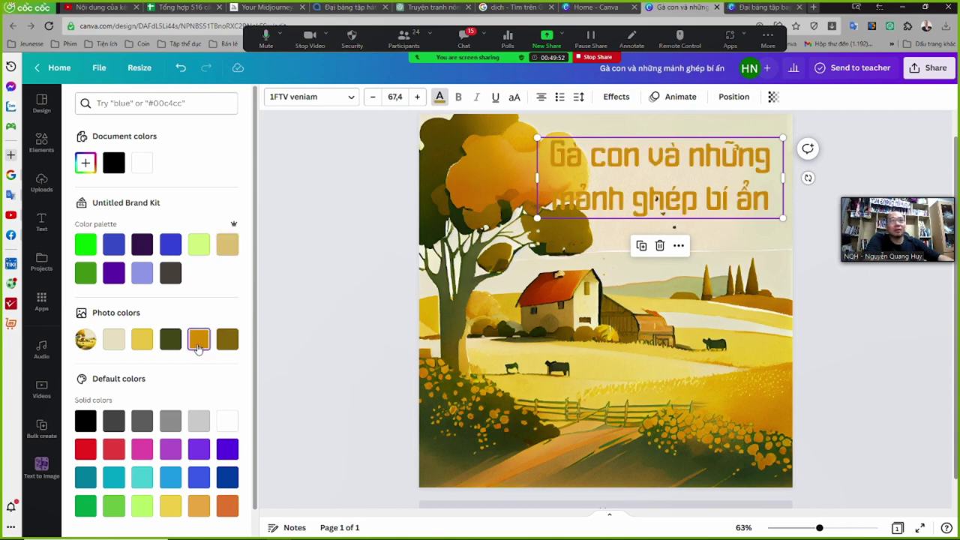
# Step: Recolour the story title with the dark olive-brown from the photo colours, comparing it with the golden orange
pyautogui.click(232, 342)
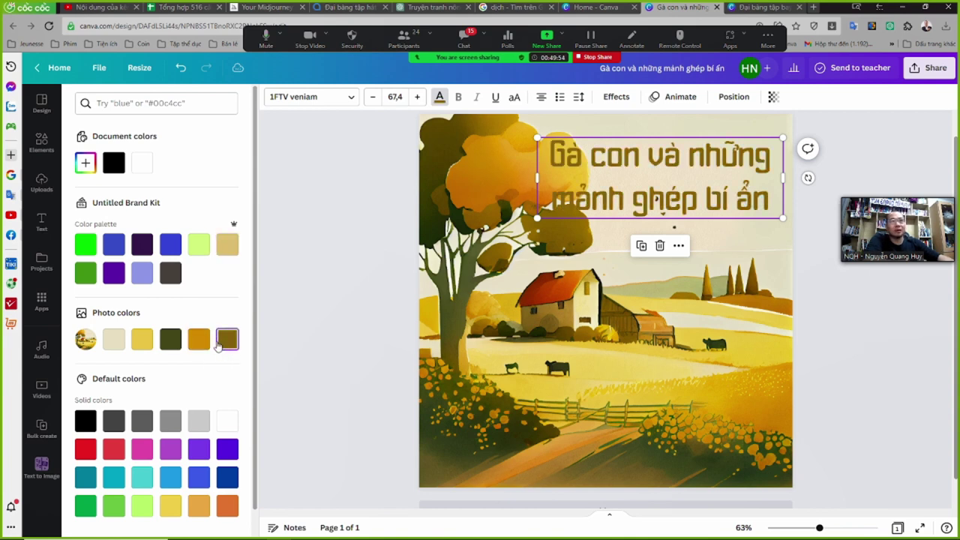
pyautogui.click(197, 342)
pyautogui.click(228, 339)
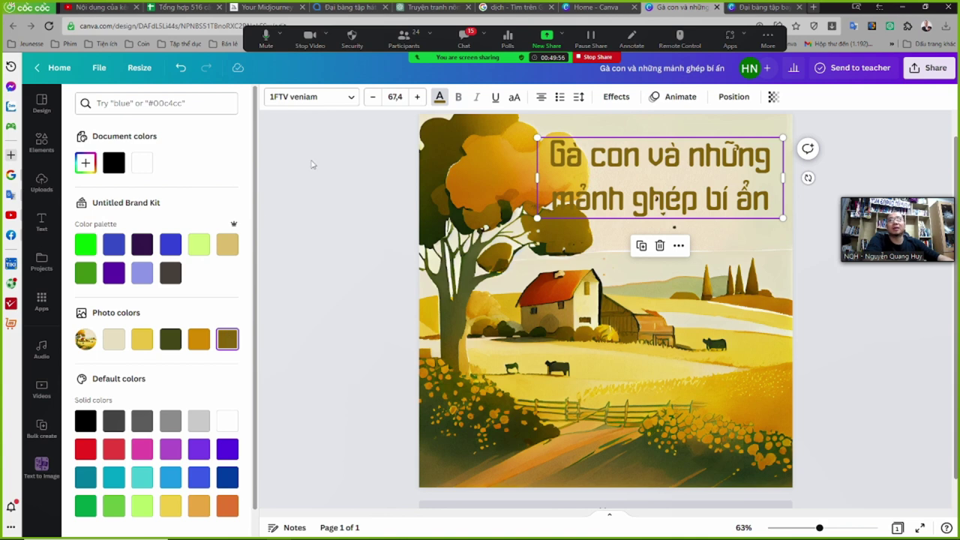
# Step: Try the Shadow effect on the title with dark purple, grey, blue, violet and green shadow colours from the brand palette
pyautogui.click(619, 97)
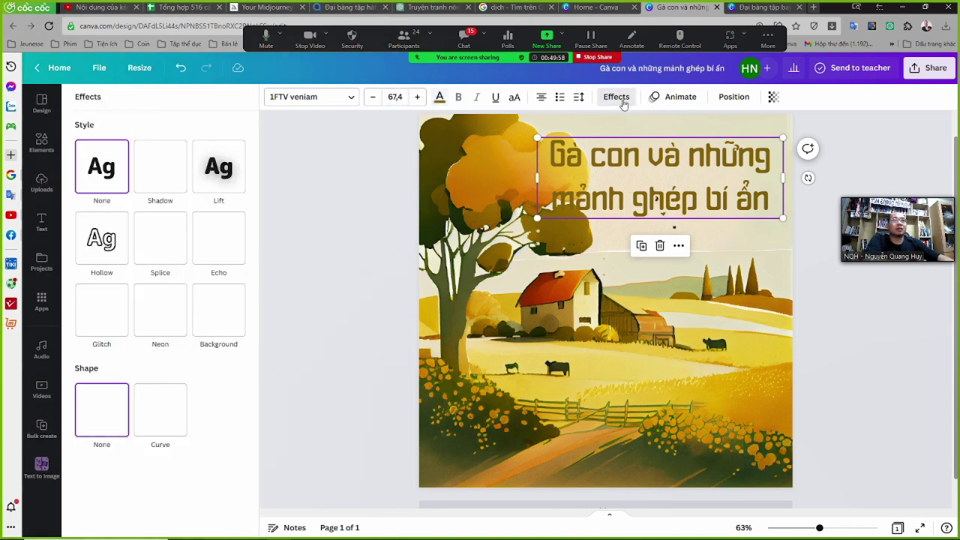
pyautogui.click(160, 174)
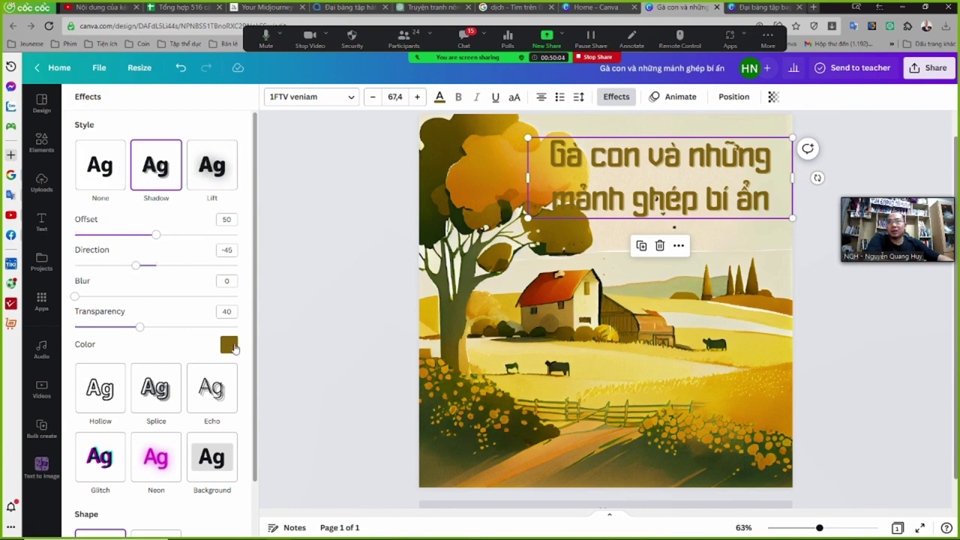
pyautogui.click(229, 345)
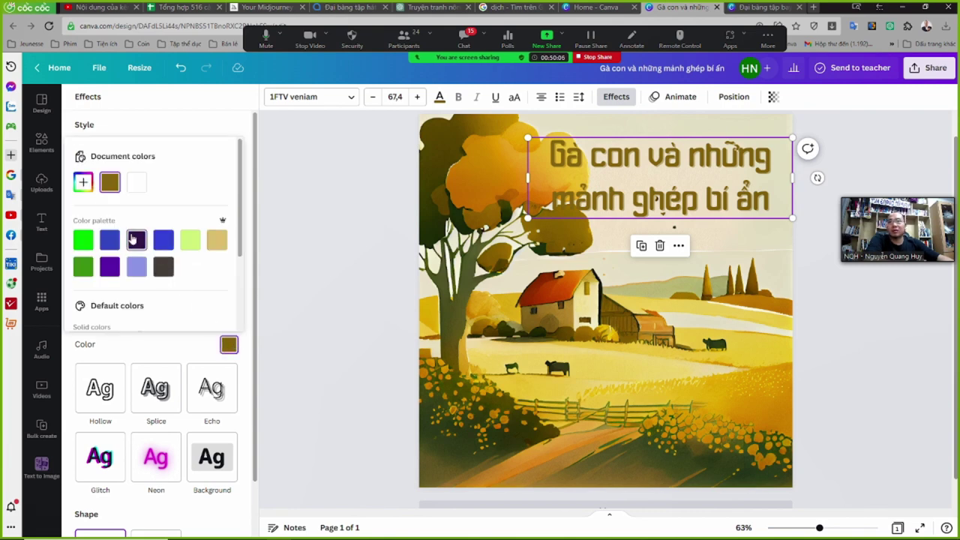
pyautogui.click(135, 240)
pyautogui.click(162, 267)
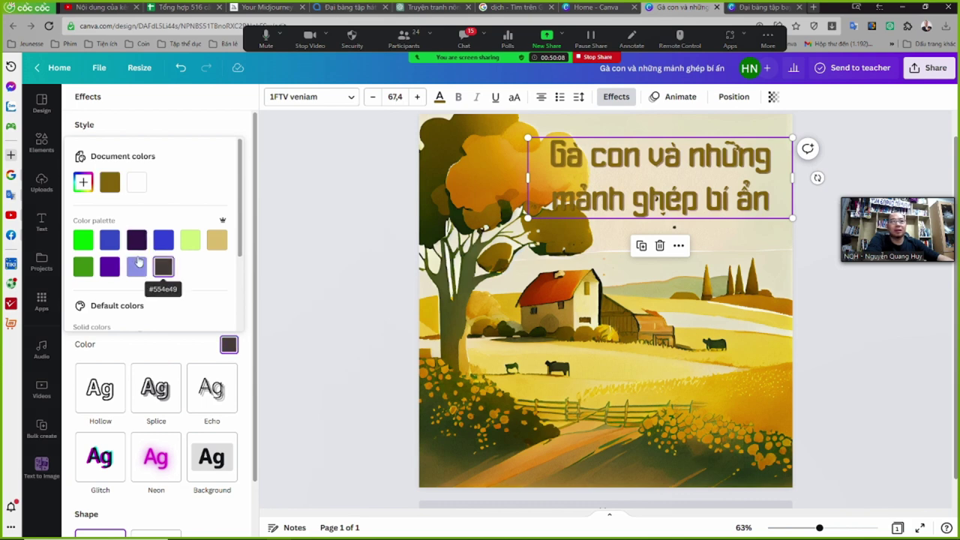
pyautogui.click(84, 241)
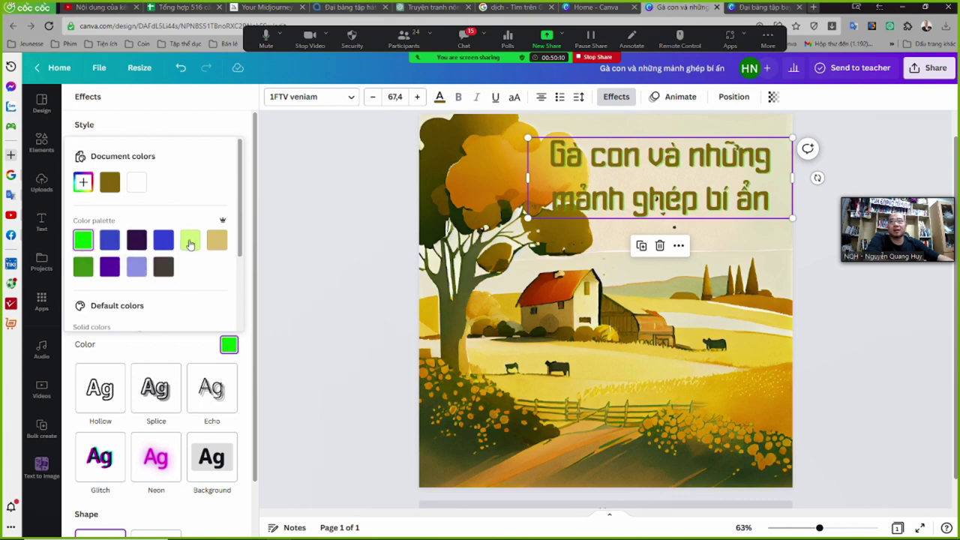
pyautogui.click(190, 242)
pyautogui.click(135, 240)
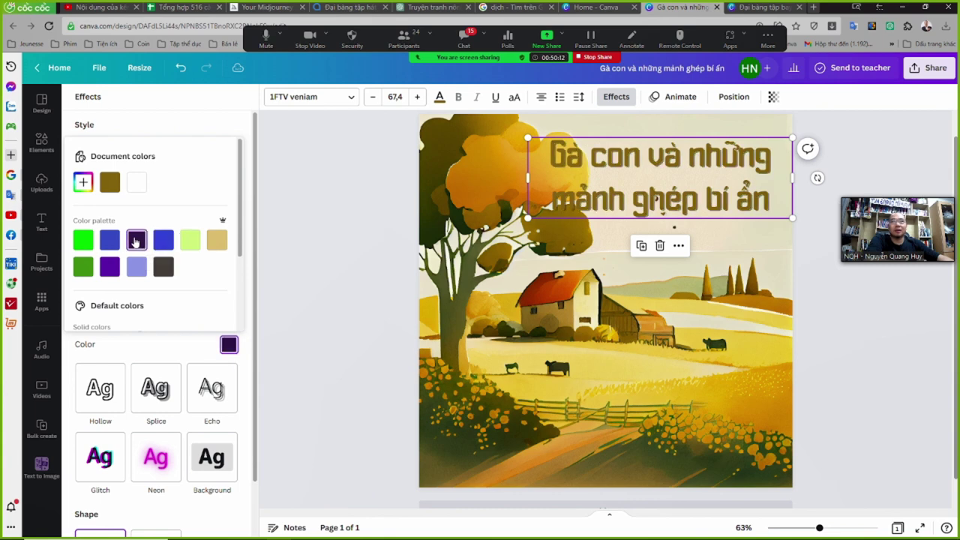
pyautogui.click(162, 241)
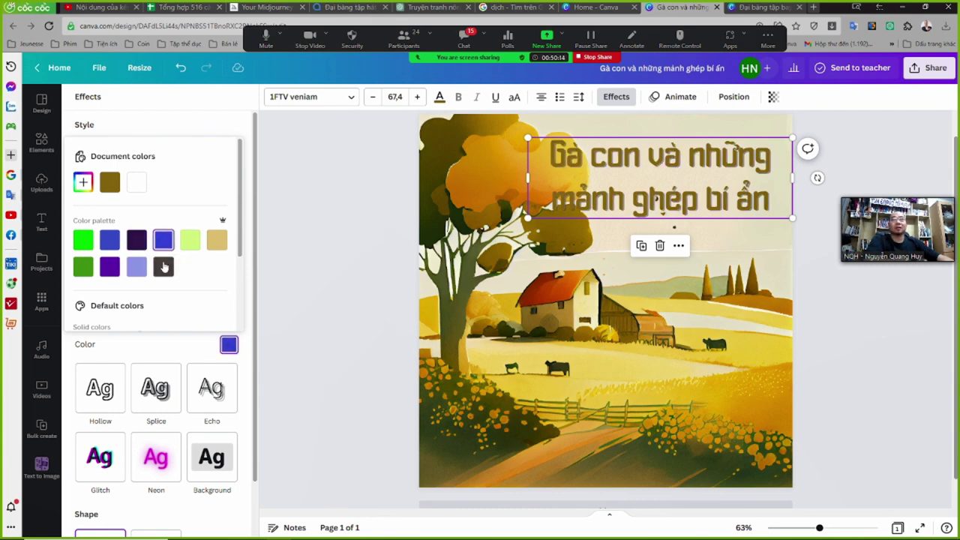
pyautogui.click(137, 267)
pyautogui.click(108, 268)
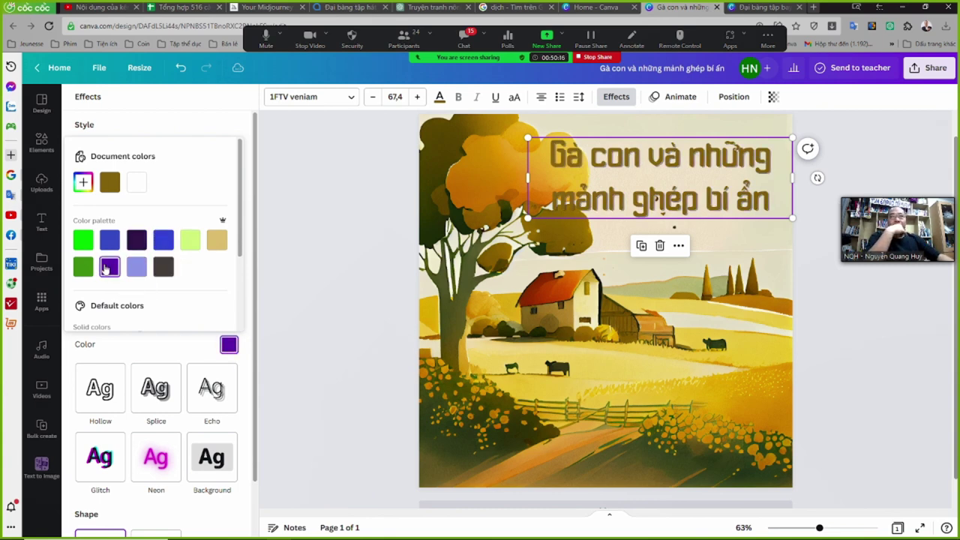
pyautogui.click(82, 267)
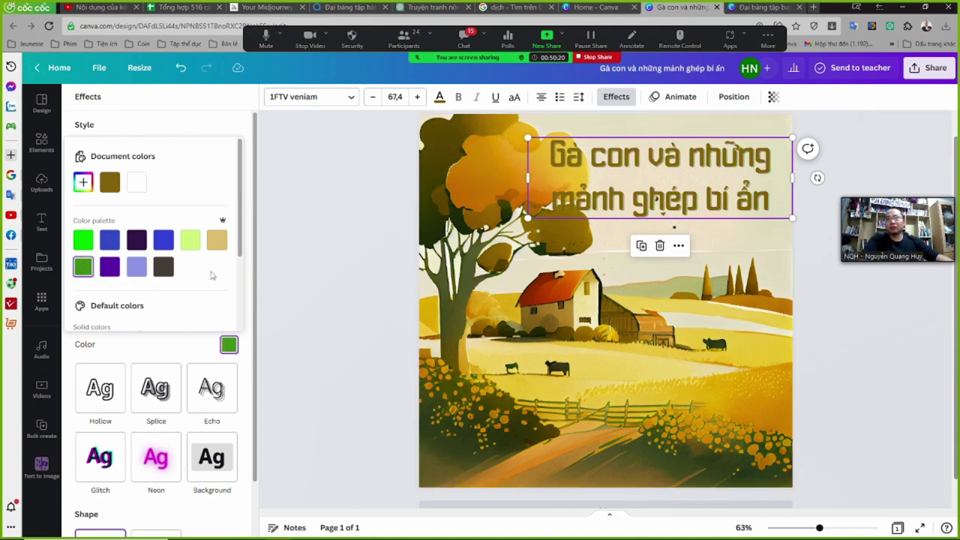
pyautogui.scroll(-3, 203, 316)
pyautogui.scroll(2, 197, 371)
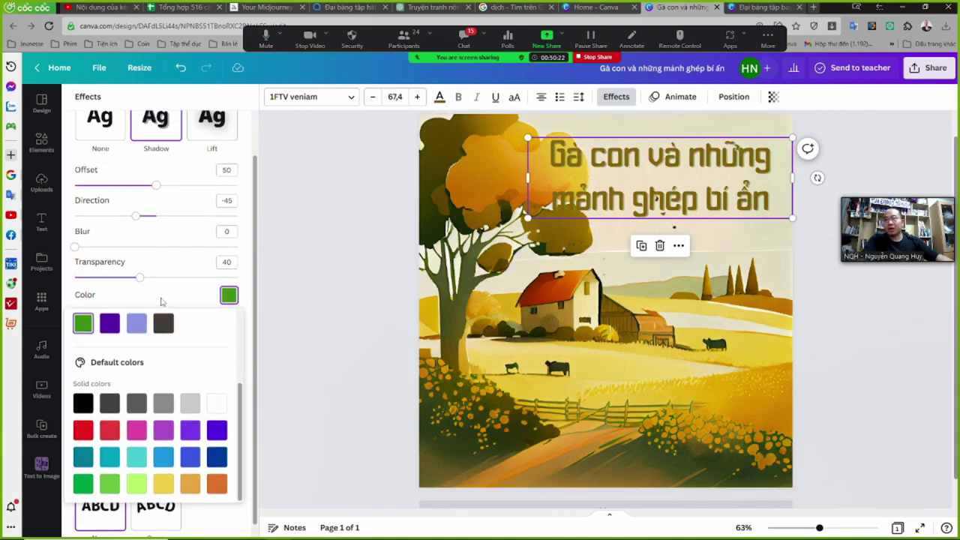
pyautogui.scroll(-3, 161, 301)
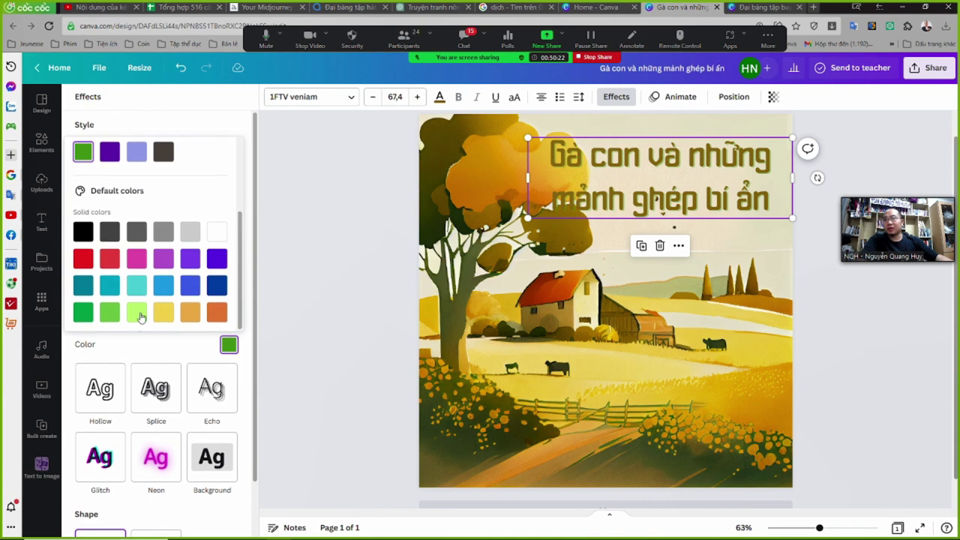
# Step: Try the Hollow, Lift and Echo effects on the title before applying Splice, and nudge the title slightly towards the tree
pyautogui.click(103, 405)
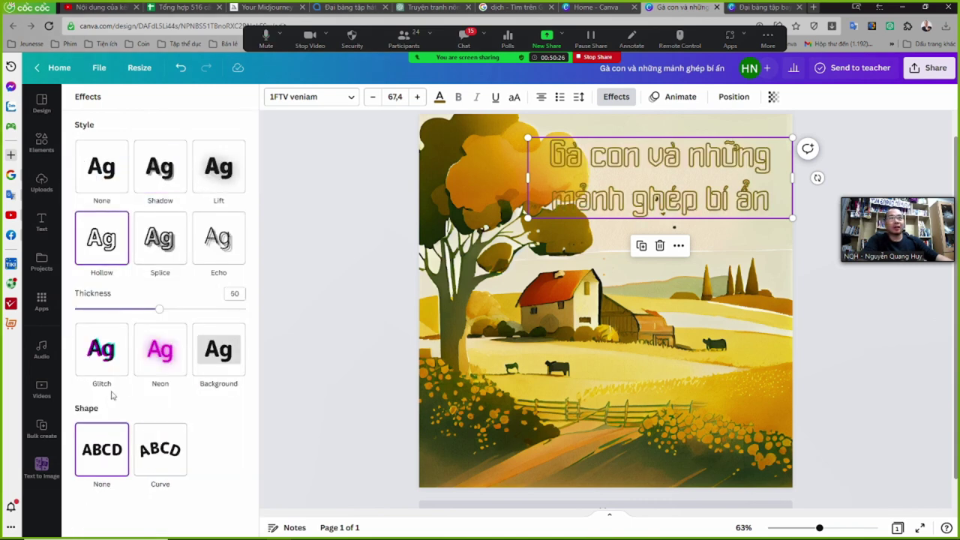
pyautogui.click(225, 180)
pyautogui.click(218, 277)
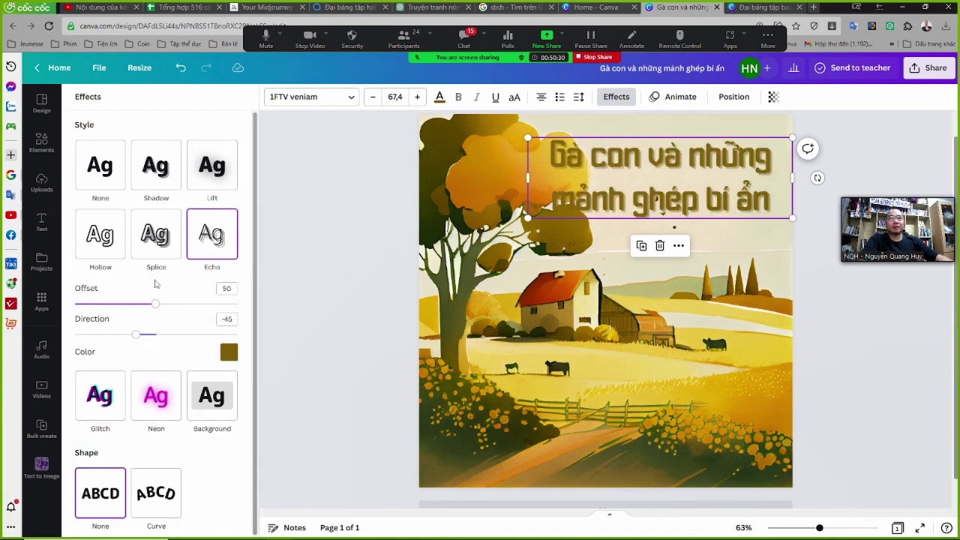
pyautogui.click(155, 234)
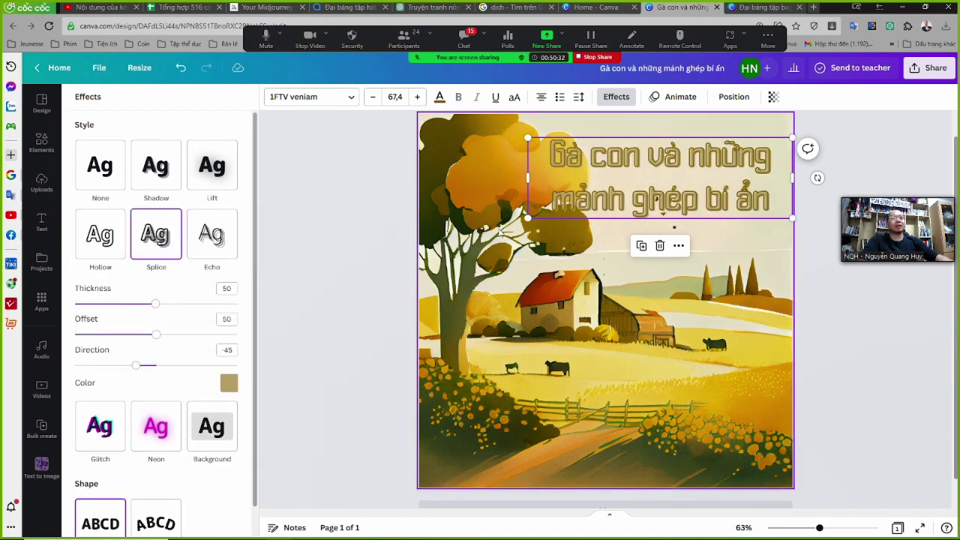
pyautogui.moveTo(649, 189)
pyautogui.mouseDown()
pyautogui.moveTo(645, 178)
pyautogui.moveTo(643, 189)
pyautogui.mouseUp()
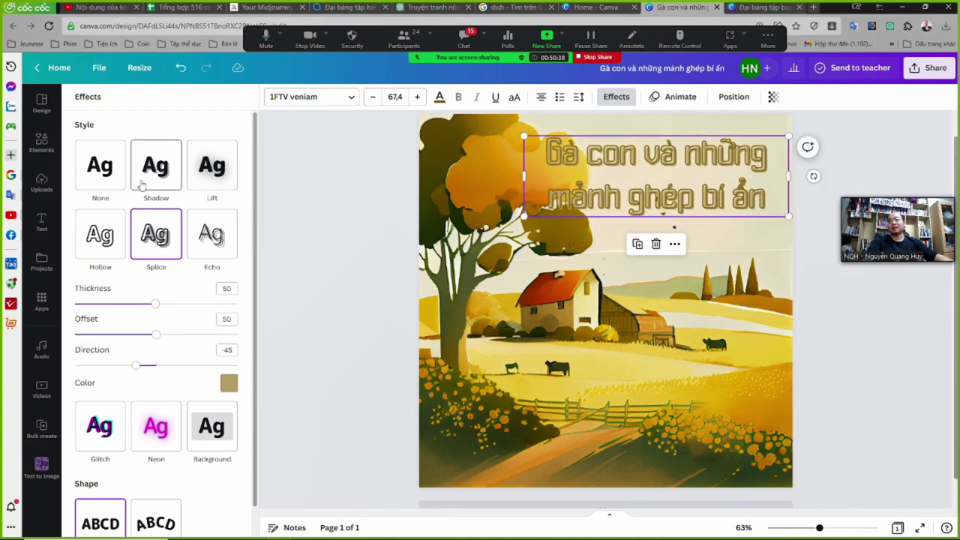
# Step: Add the first uploaded sheet of six chicks to the cover and shift it towards the page's lower-left area
pyautogui.click(38, 186)
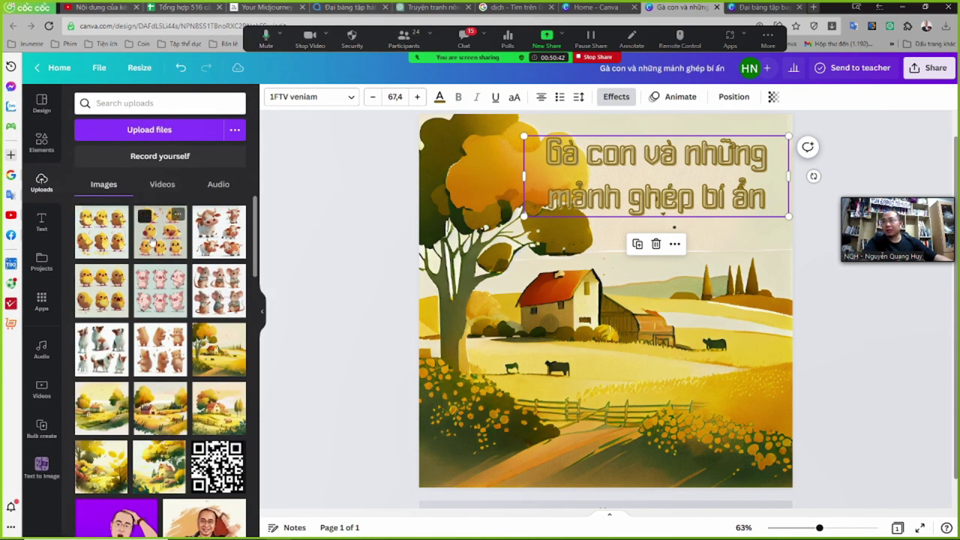
pyautogui.click(106, 240)
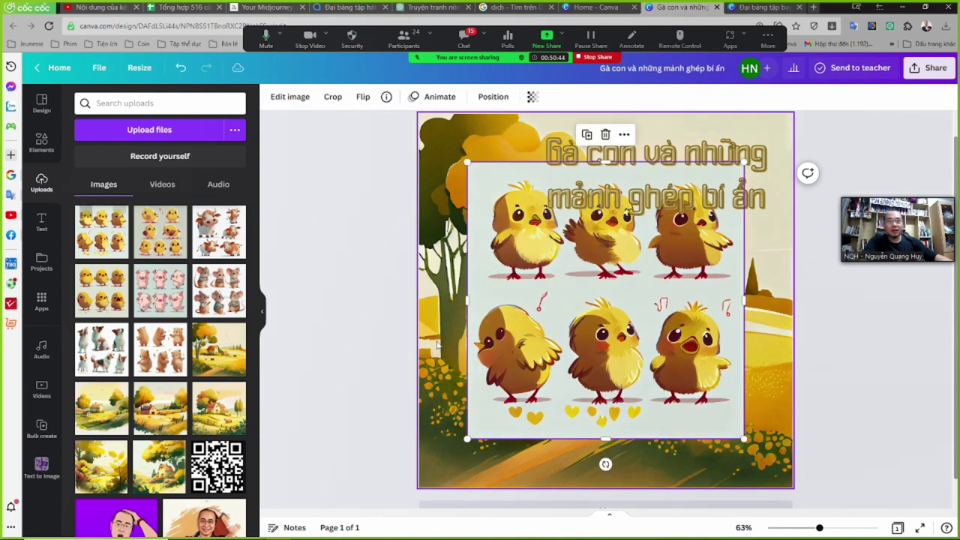
pyautogui.moveTo(603, 309); pyautogui.dragTo(518, 329)
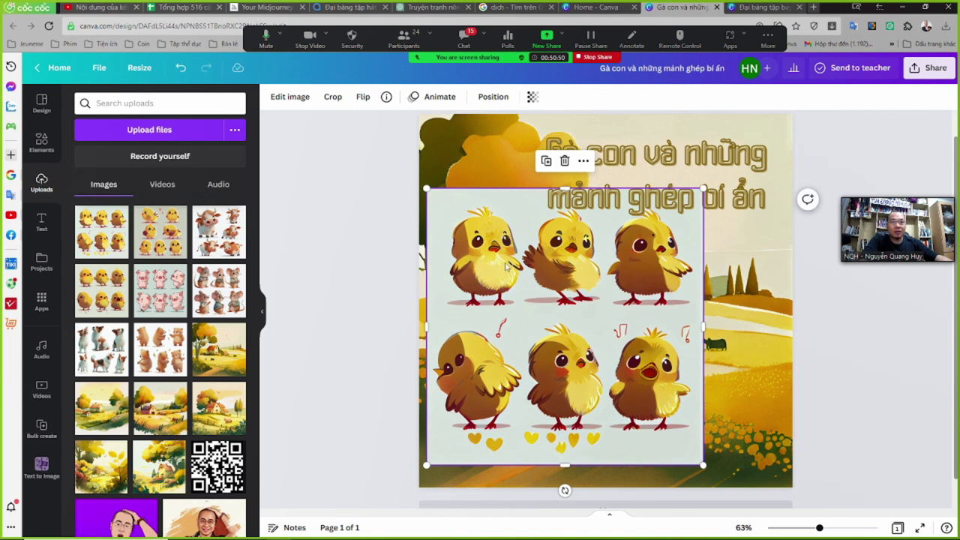
# Step: Crop the chick sheet to the middle chick of the lower row and remove its background
pyautogui.click(333, 98)
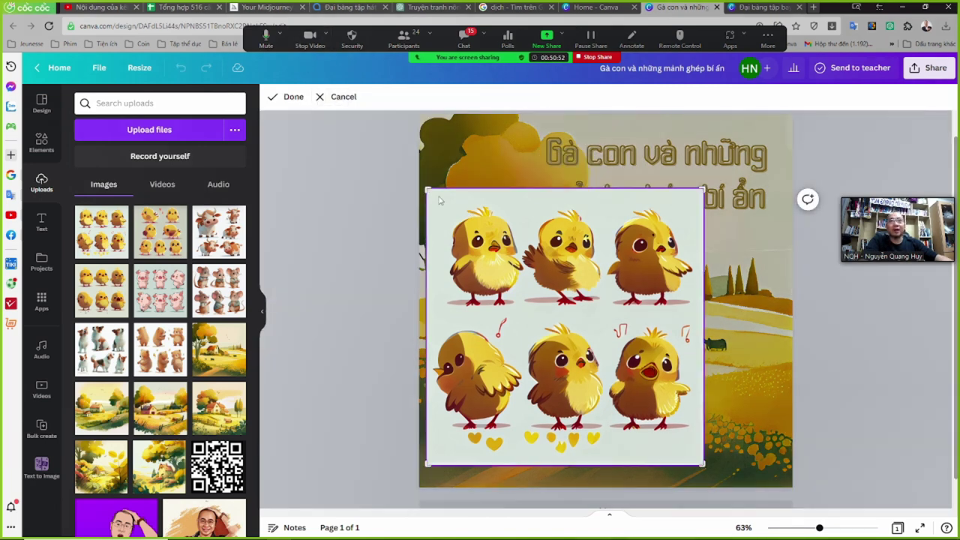
pyautogui.moveTo(433, 194); pyautogui.dragTo(520, 316)
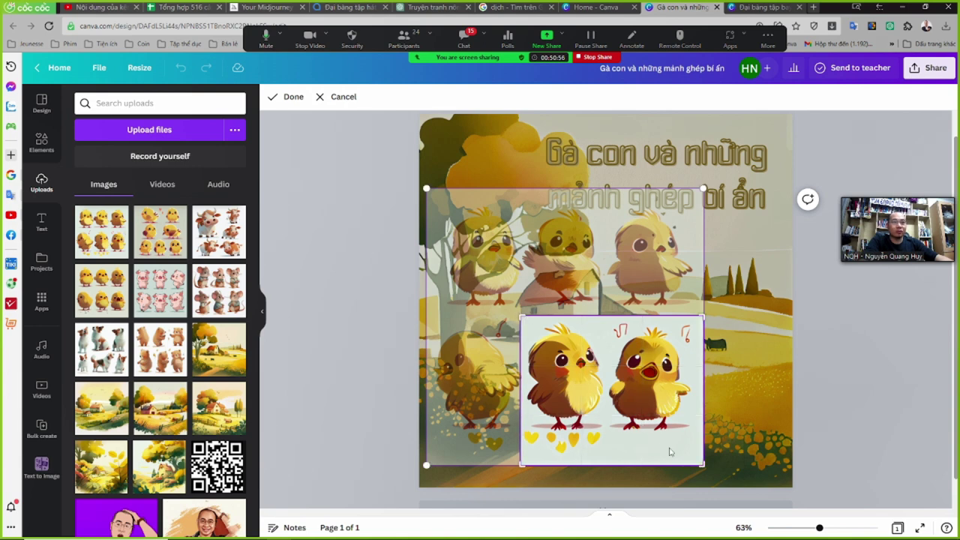
pyautogui.moveTo(705, 467); pyautogui.dragTo(608, 433)
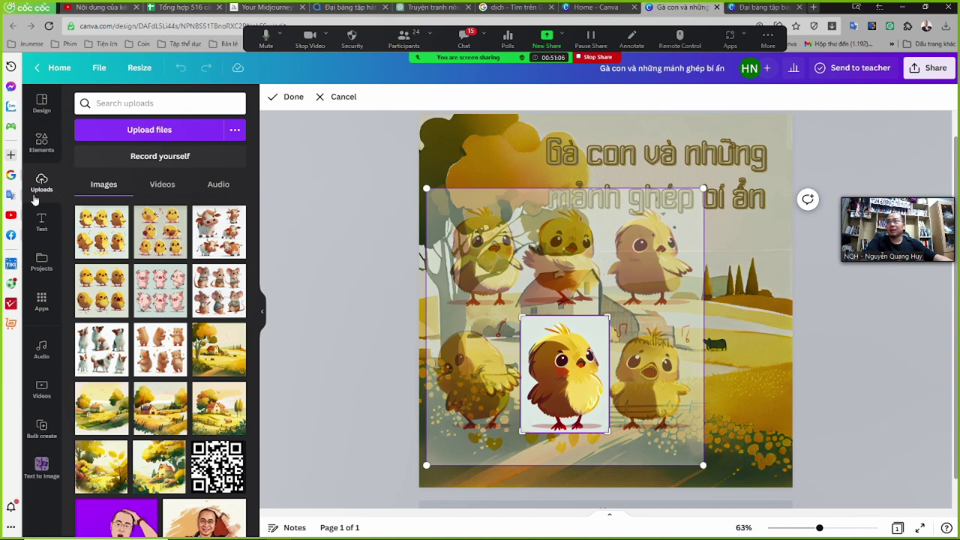
pyautogui.click(281, 100)
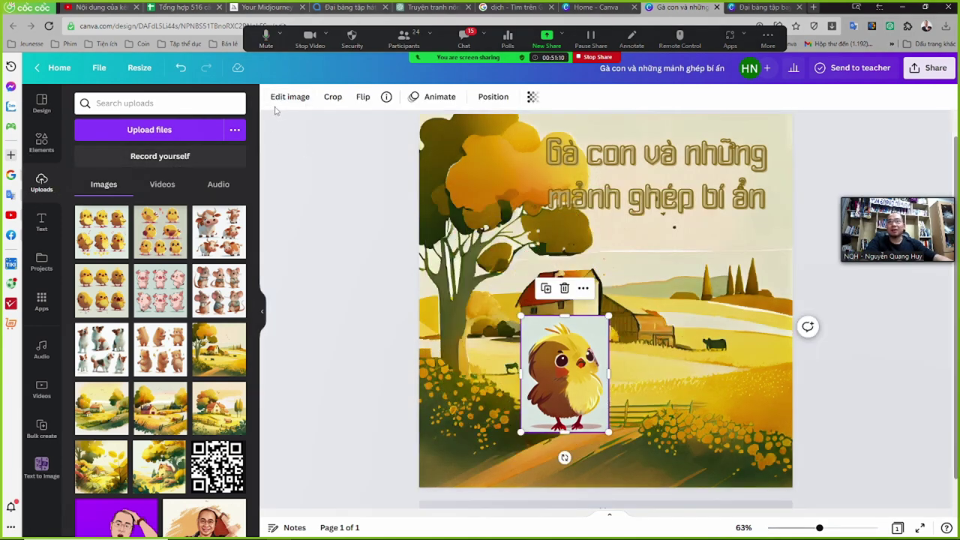
pyautogui.click(281, 102)
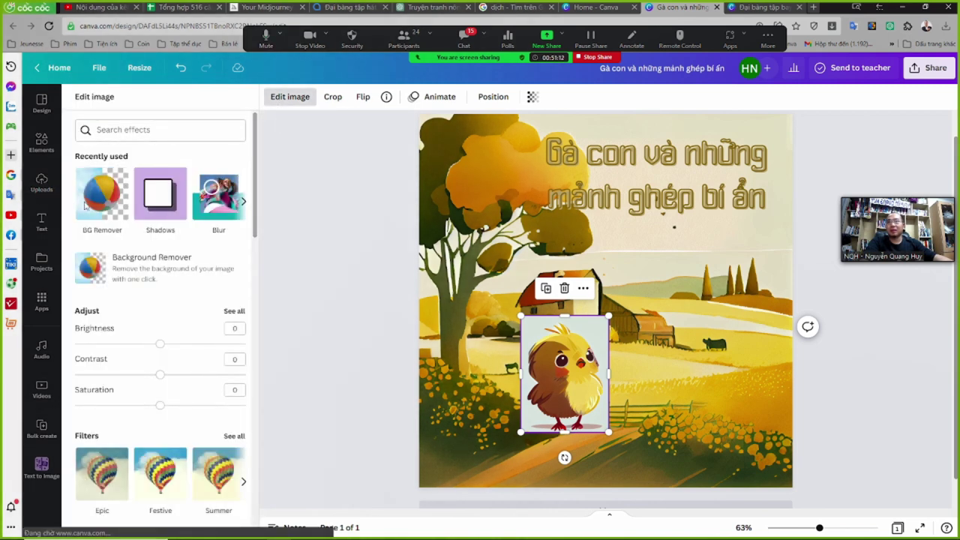
pyautogui.click(103, 201)
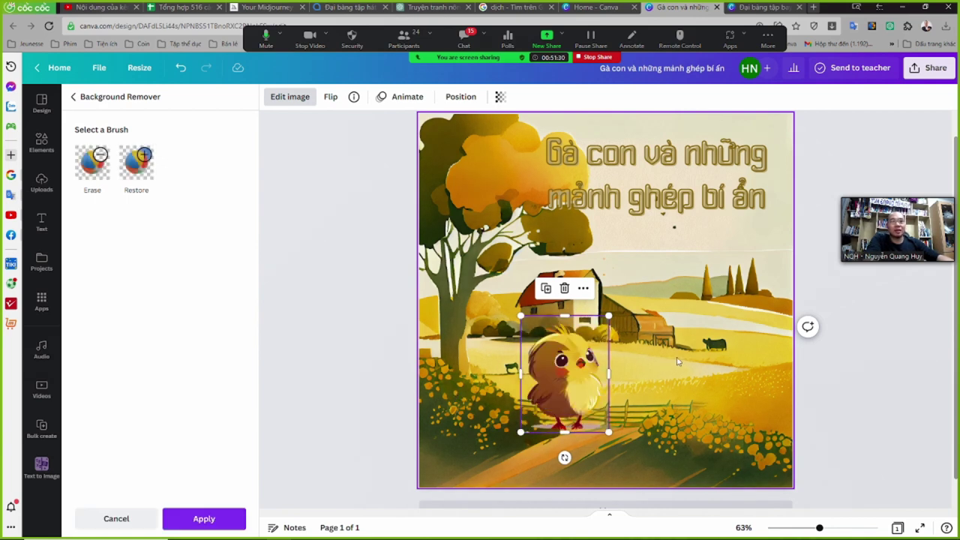
# Step: Try the cut-out chick at larger sizes in the foreground beneath the tree, up to about 582 by 772
pyautogui.moveTo(607, 317); pyautogui.dragTo(621, 300)
pyautogui.moveTo(574, 387)
pyautogui.mouseDown()
pyautogui.moveTo(566, 409)
pyautogui.moveTo(570, 396)
pyautogui.mouseUp()
pyautogui.moveTo(619, 309); pyautogui.dragTo(637, 282)
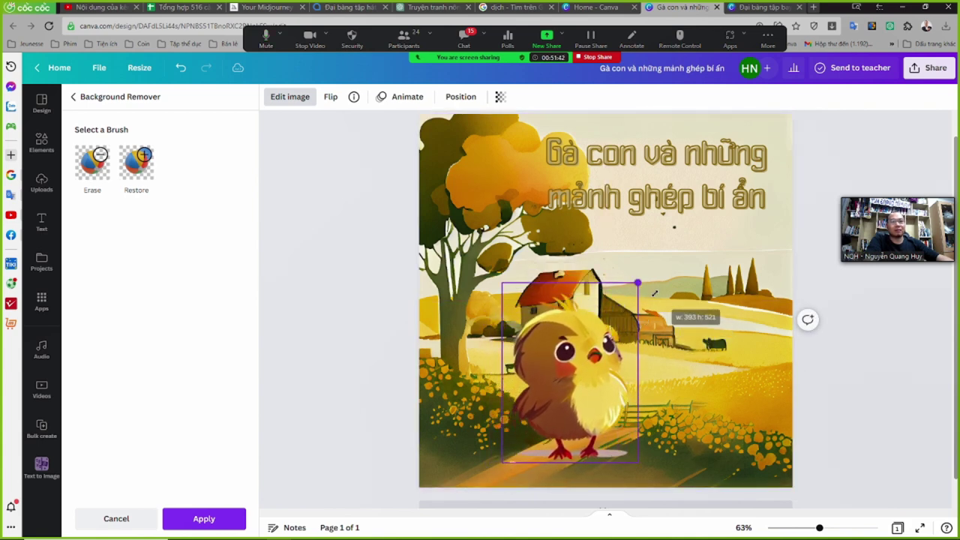
pyautogui.moveTo(600, 348); pyautogui.dragTo(561, 379)
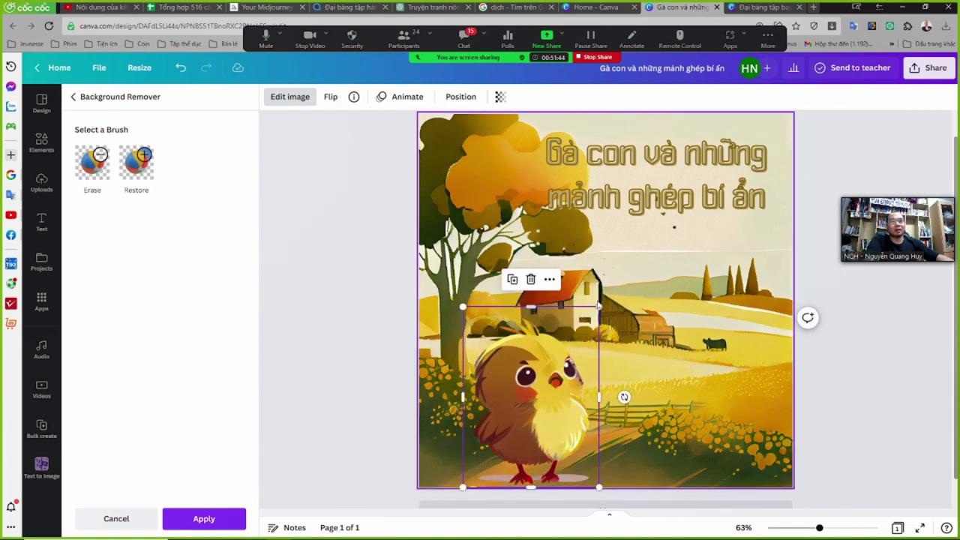
pyautogui.moveTo(599, 307); pyautogui.dragTo(712, 263)
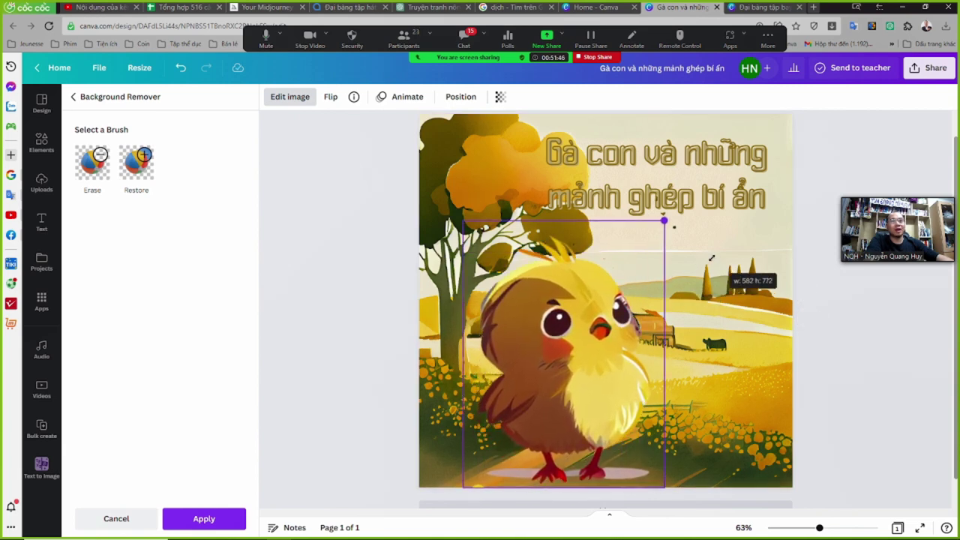
pyautogui.click(712, 264)
pyautogui.click(557, 319)
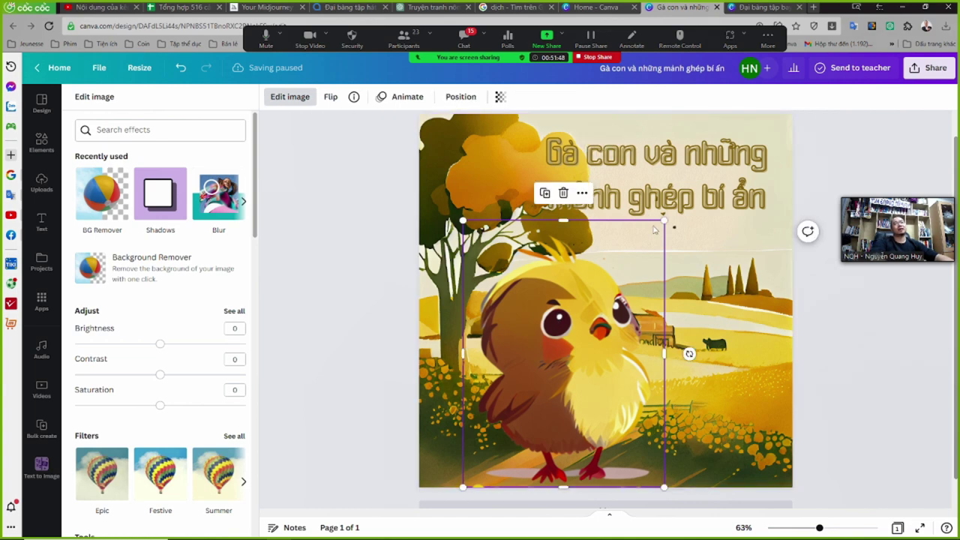
# Step: Scale the chick down and place it standing on the dirt path in front of the fence, below the farmhouse
pyautogui.moveTo(665, 223); pyautogui.dragTo(585, 324)
pyautogui.click(628, 369)
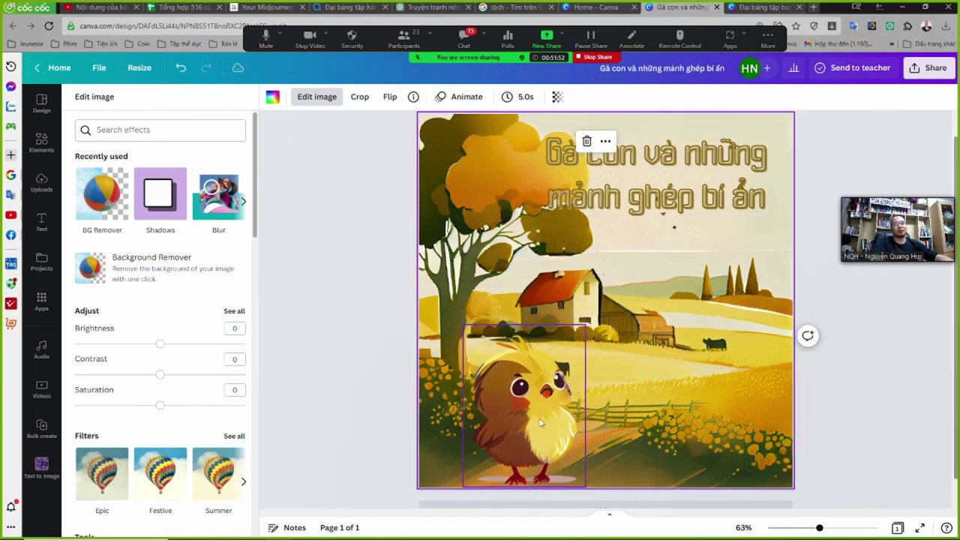
pyautogui.click(569, 406)
pyautogui.moveTo(555, 413); pyautogui.dragTo(583, 392)
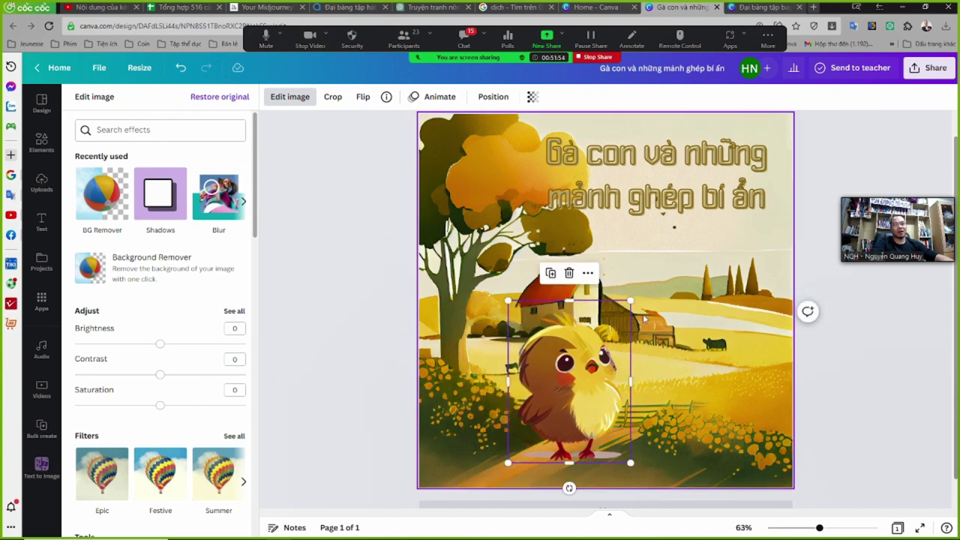
pyautogui.moveTo(630, 302); pyautogui.dragTo(584, 363)
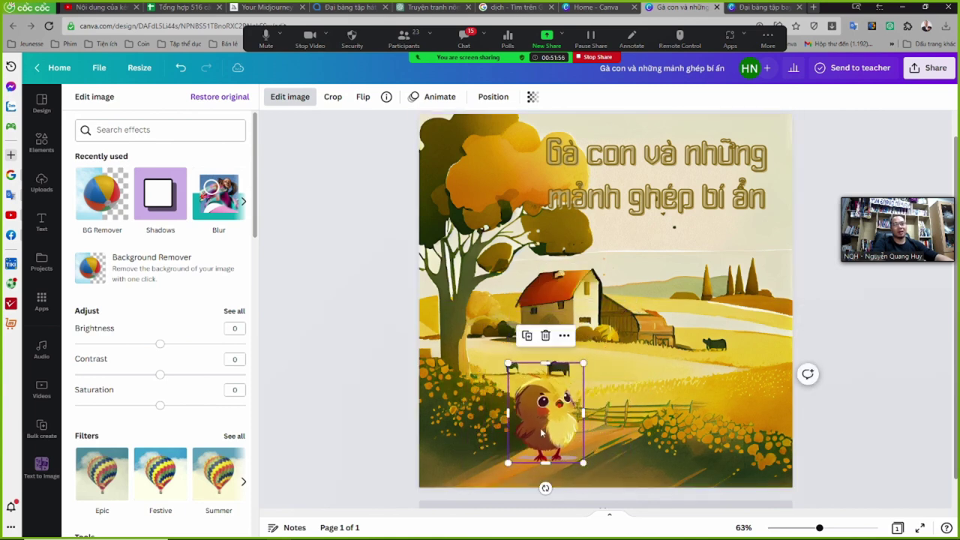
pyautogui.moveTo(548, 413); pyautogui.dragTo(570, 407)
pyautogui.moveTo(605, 358); pyautogui.dragTo(624, 332)
pyautogui.click(683, 396)
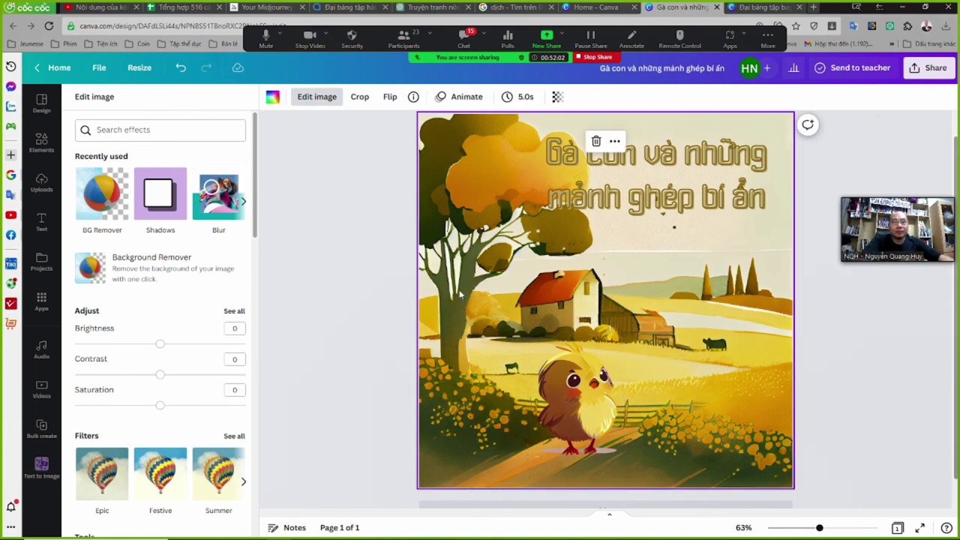
pyautogui.scroll(-1, 685, 372)
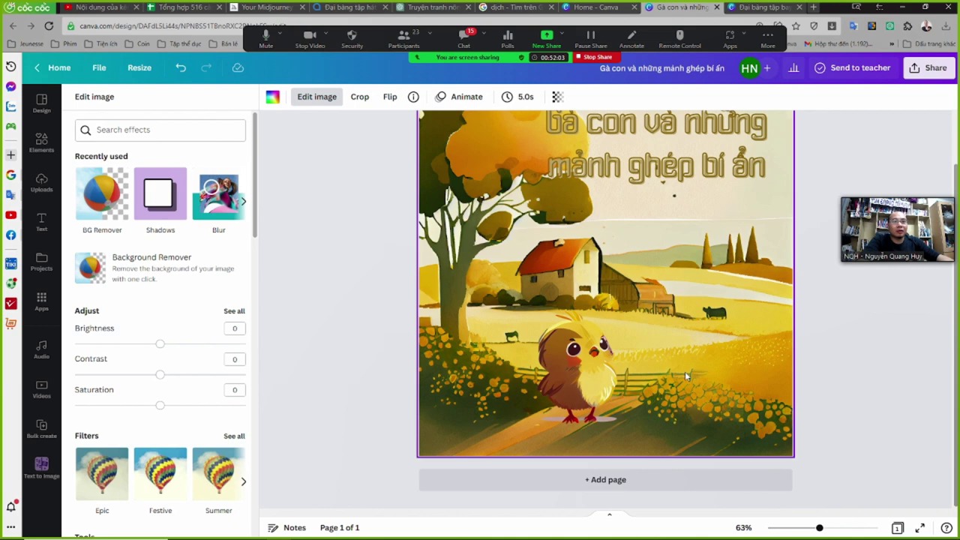
# Step: Add a second page and fill it completely with the uploaded farm illustration showing the red-roofed house, fence and cow
pyautogui.click(610, 480)
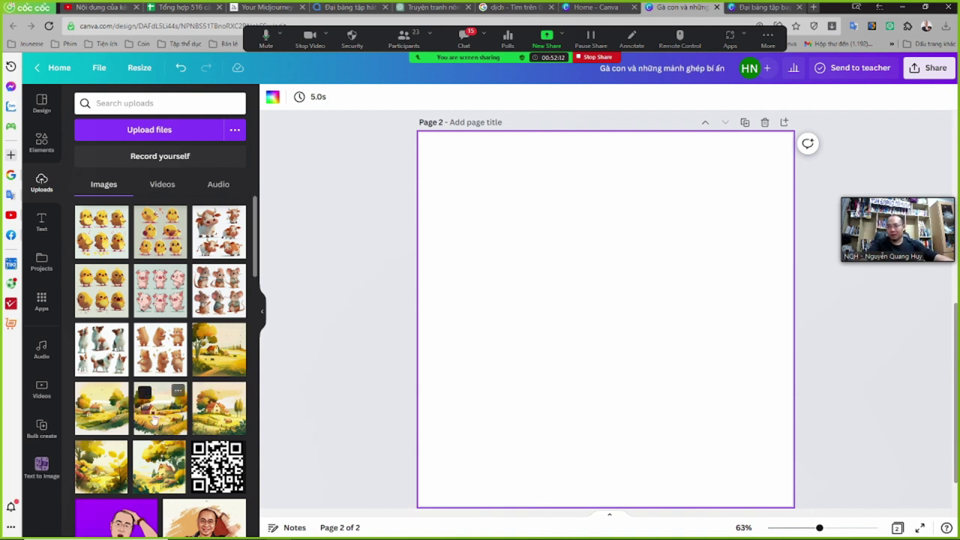
pyautogui.click(209, 424)
pyautogui.moveTo(620, 332); pyautogui.dragTo(581, 287)
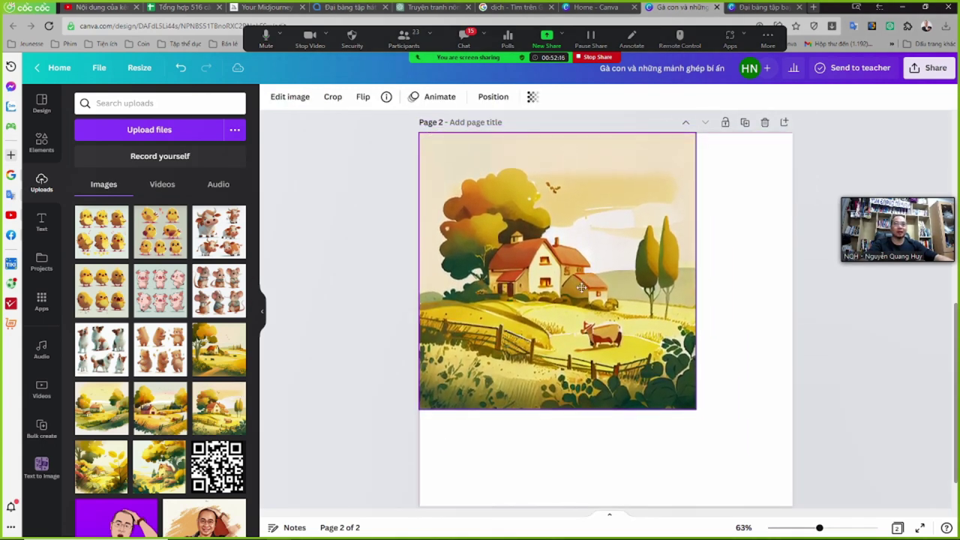
pyautogui.moveTo(699, 412); pyautogui.dragTo(791, 508)
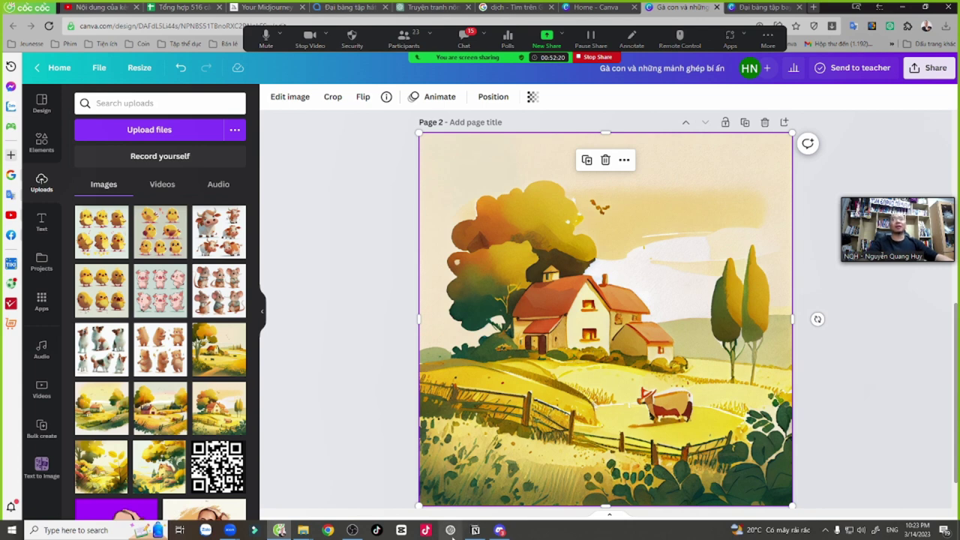
# Step: Switch to the story text in Notion and highlight the sentence about Cô Gà Con finding a small puzzle piece in the meadow
pyautogui.click(475, 531)
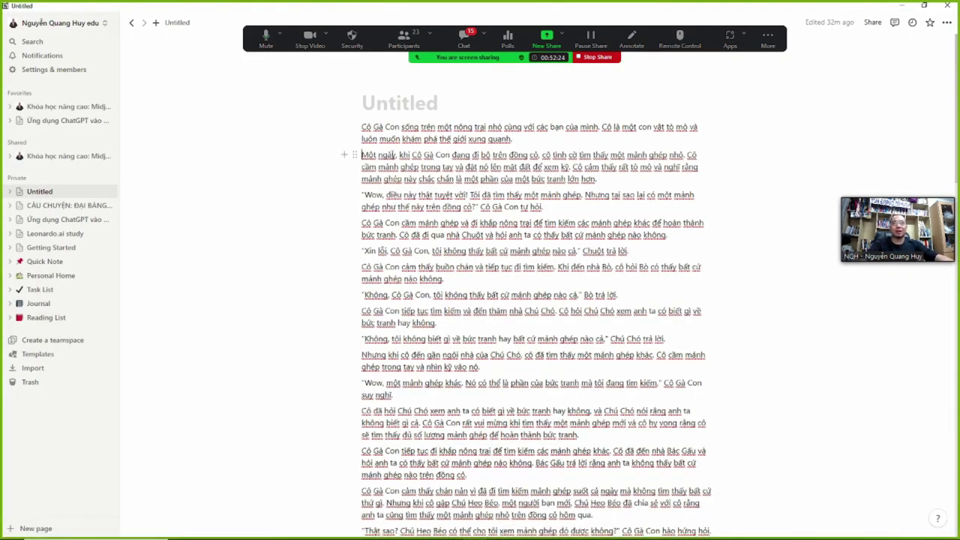
pyautogui.moveTo(362, 155); pyautogui.dragTo(474, 155)
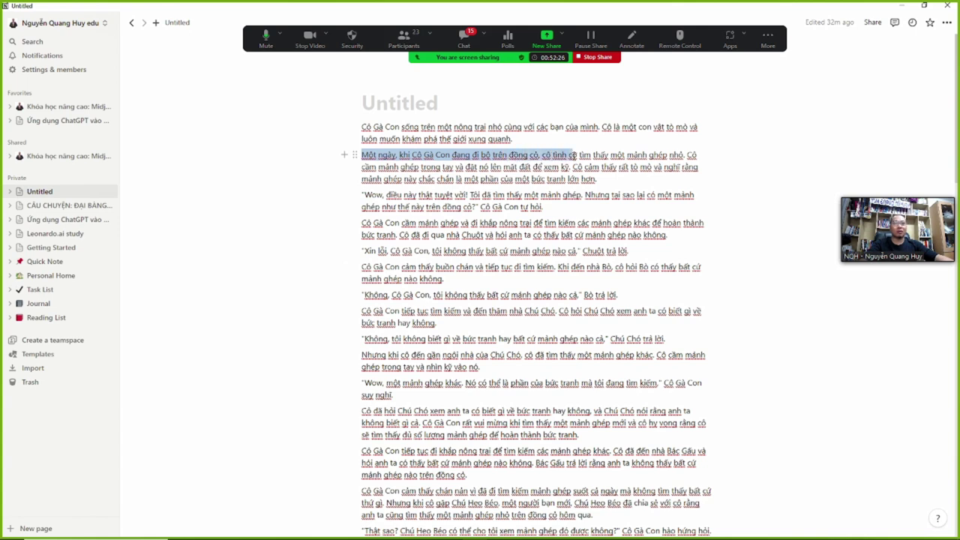
pyautogui.moveTo(686, 156); pyautogui.dragTo(686, 156)
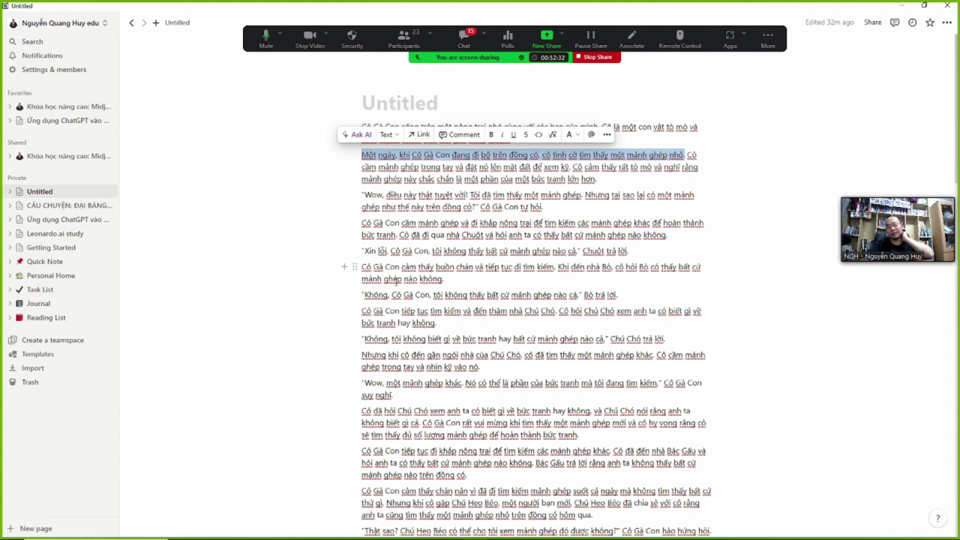
# Step: Switch to the chung channel in Discord and start a Midjourney /imagine command with an empty prompt
pyautogui.hotkey('alt', 'Tab')
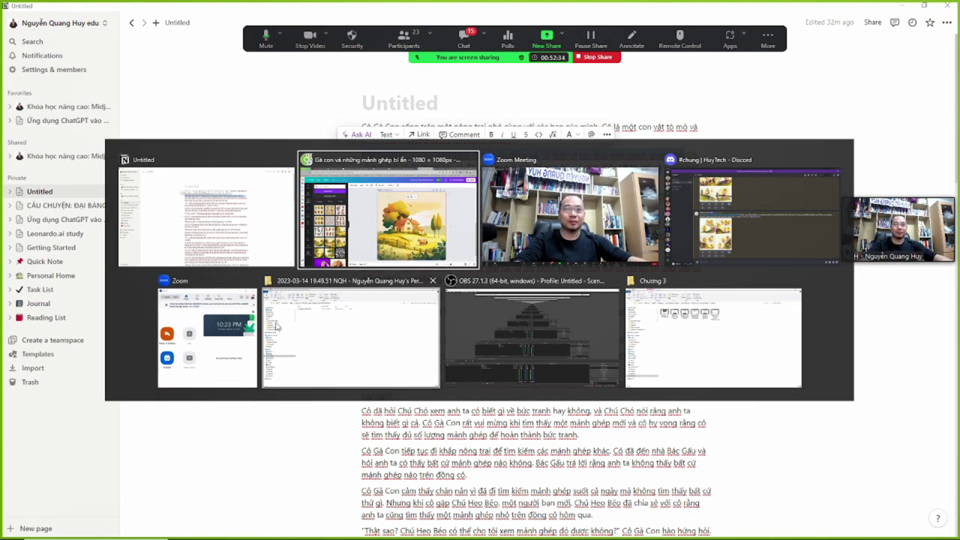
pyautogui.hotkey('alt', 'Tab')
pyautogui.hotkey('alt', 'Tab')
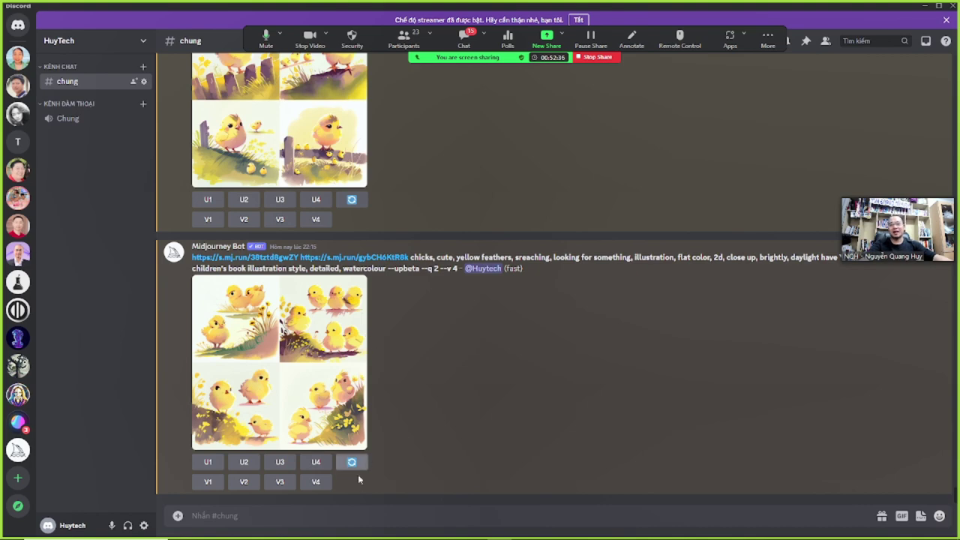
pyautogui.click(350, 512)
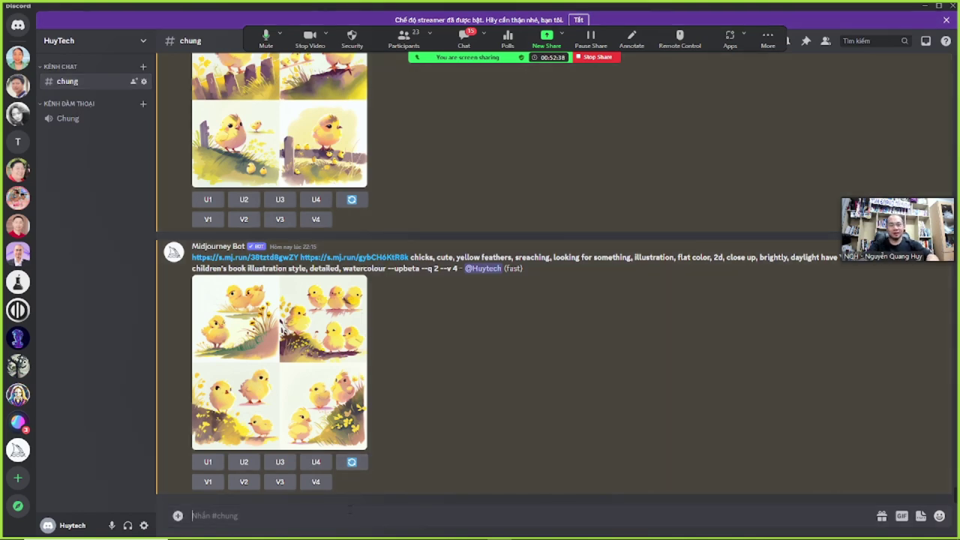
pyautogui.write('/im')
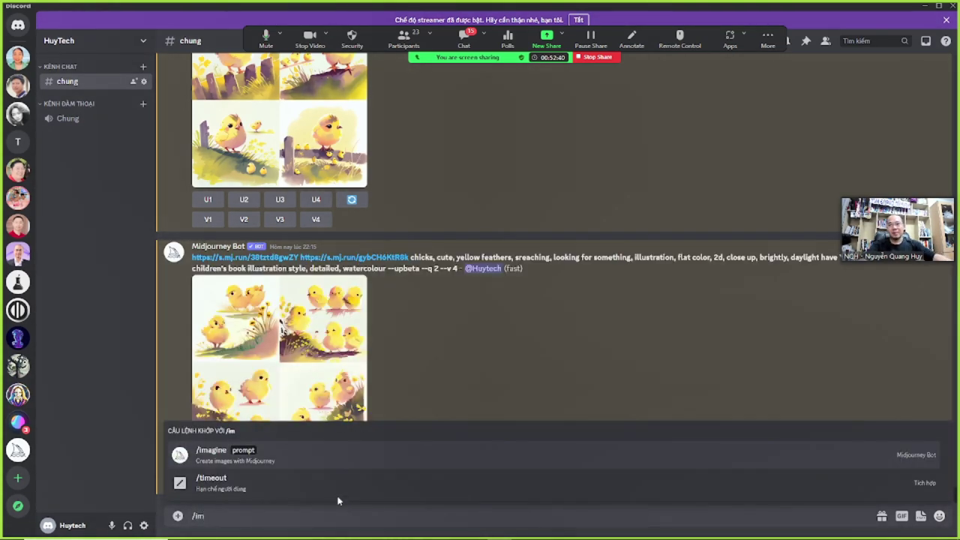
pyautogui.click(293, 458)
# Step: Switch to Google's translator in the browser and translate "mảnh bản đồ" from Vietnamese to English
pyautogui.hotkey('alt', 'Tab')
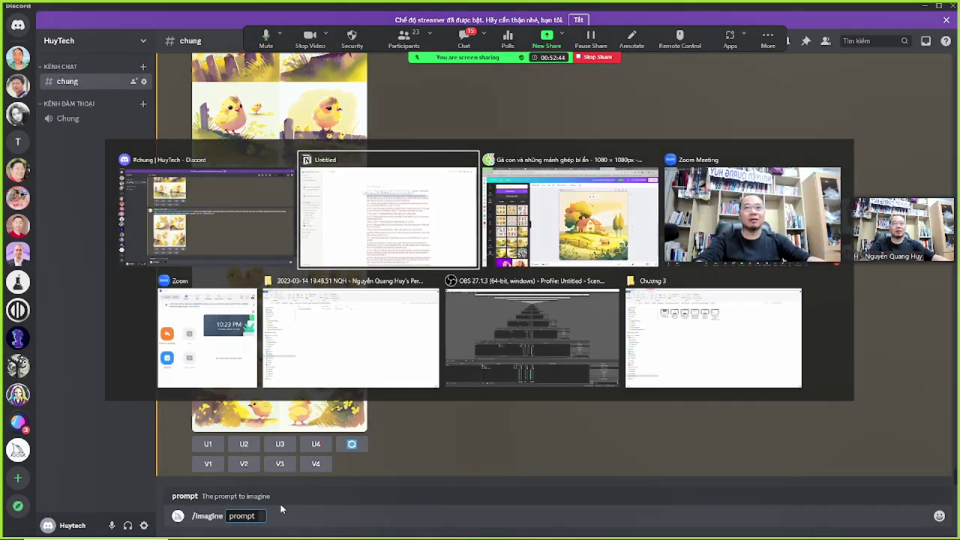
pyautogui.hotkey('alt', 'Tab')
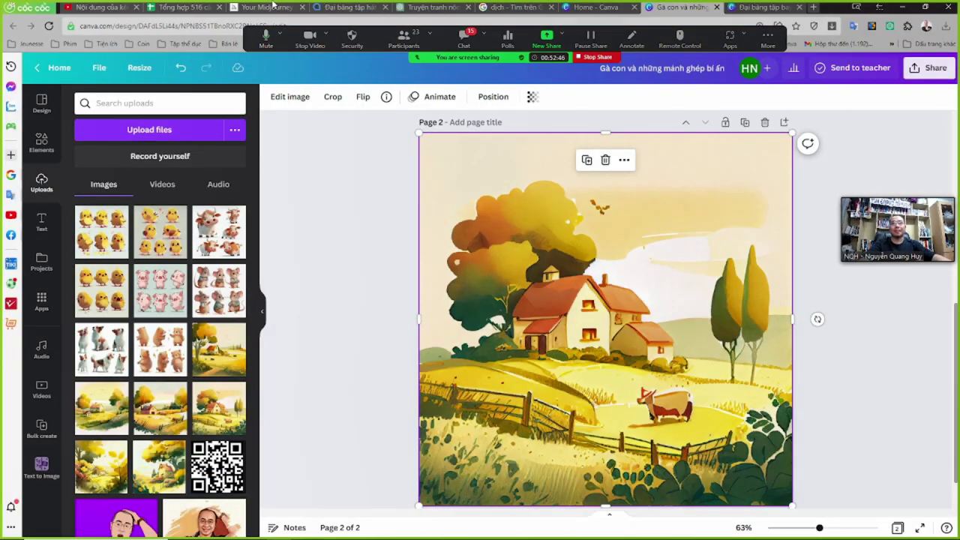
pyautogui.click(501, 7)
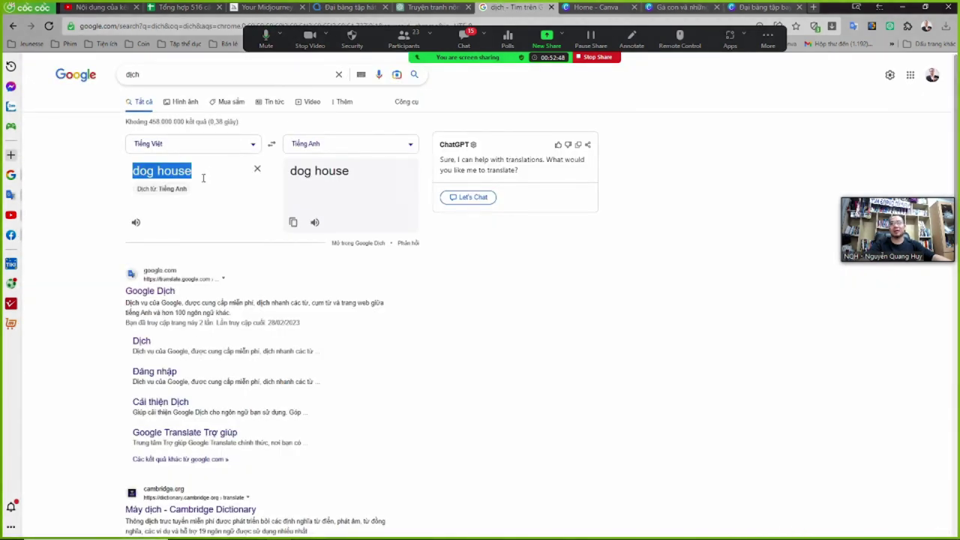
pyautogui.click(257, 168)
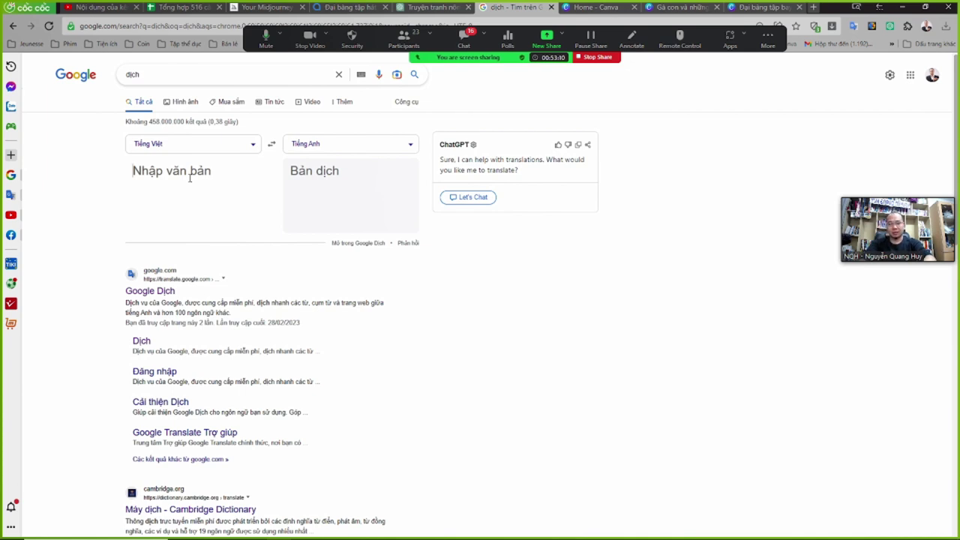
pyautogui.write('mảnh ')
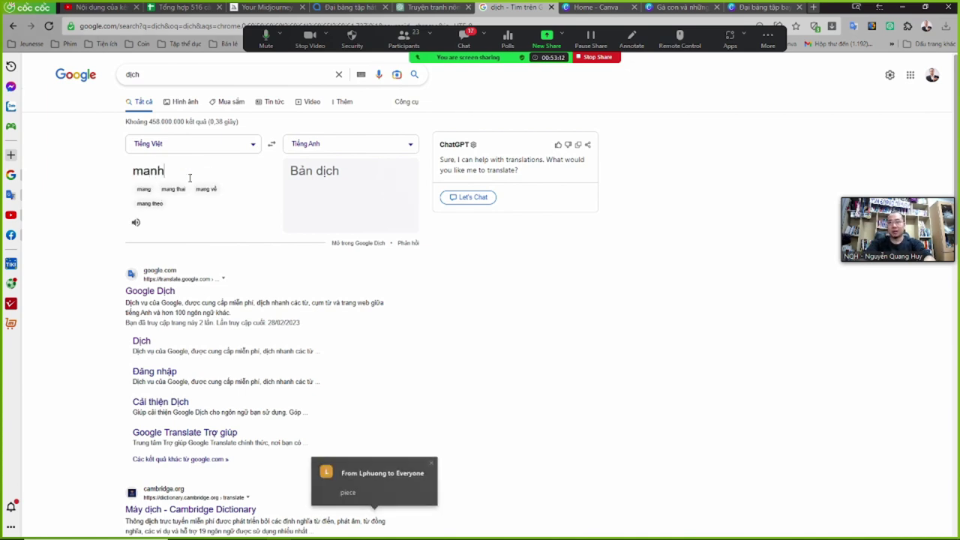
pyautogui.write('bản đồ')
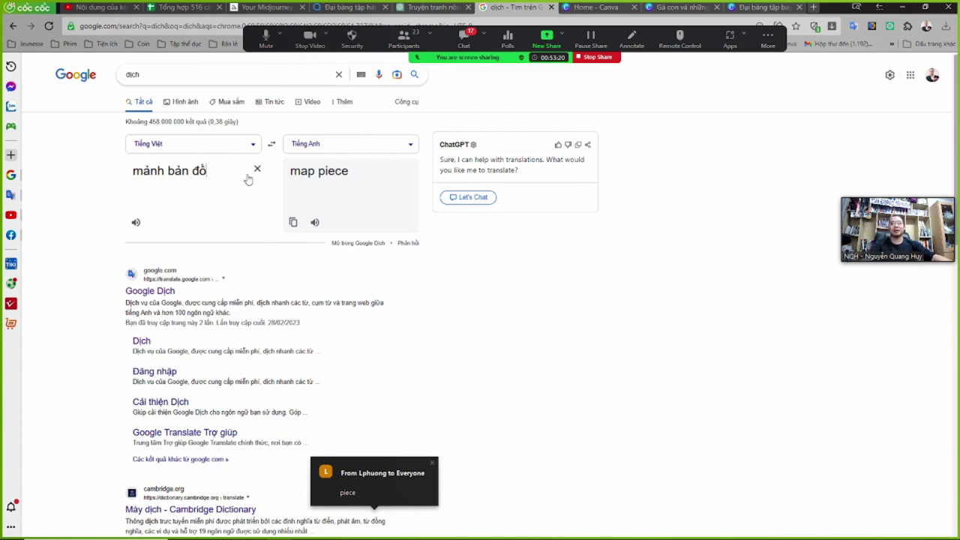
# Step: Copy the translation "map piece" into the /imagine prompt in Discord
pyautogui.moveTo(353, 172); pyautogui.dragTo(291, 171)
pyautogui.hotkey('ctrl', 'c')
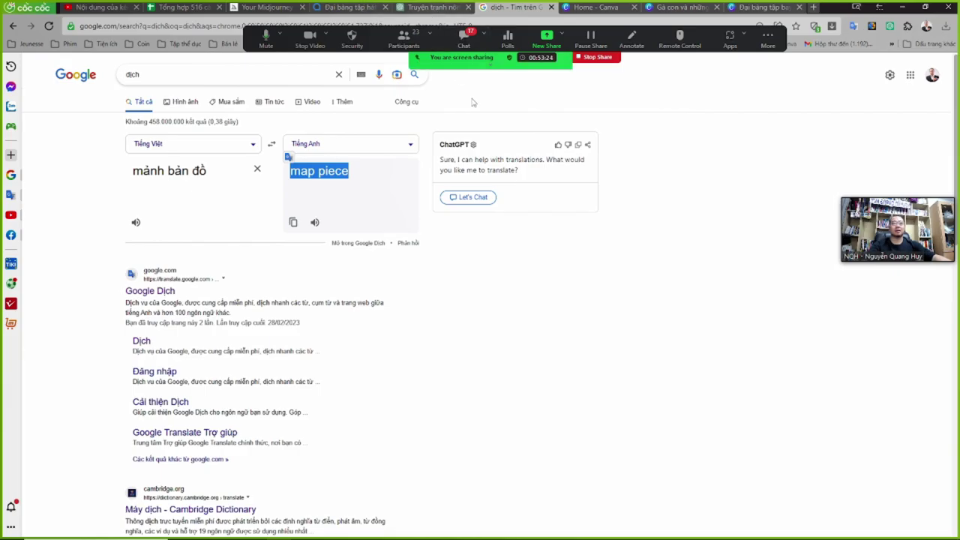
pyautogui.hotkey('alt', 'Tab')
pyautogui.hotkey('ctrl', 'v')
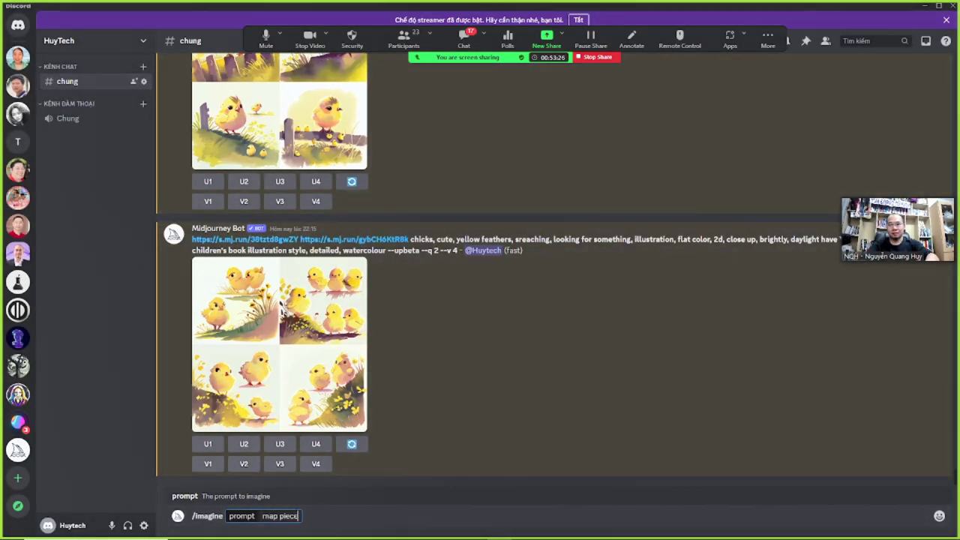